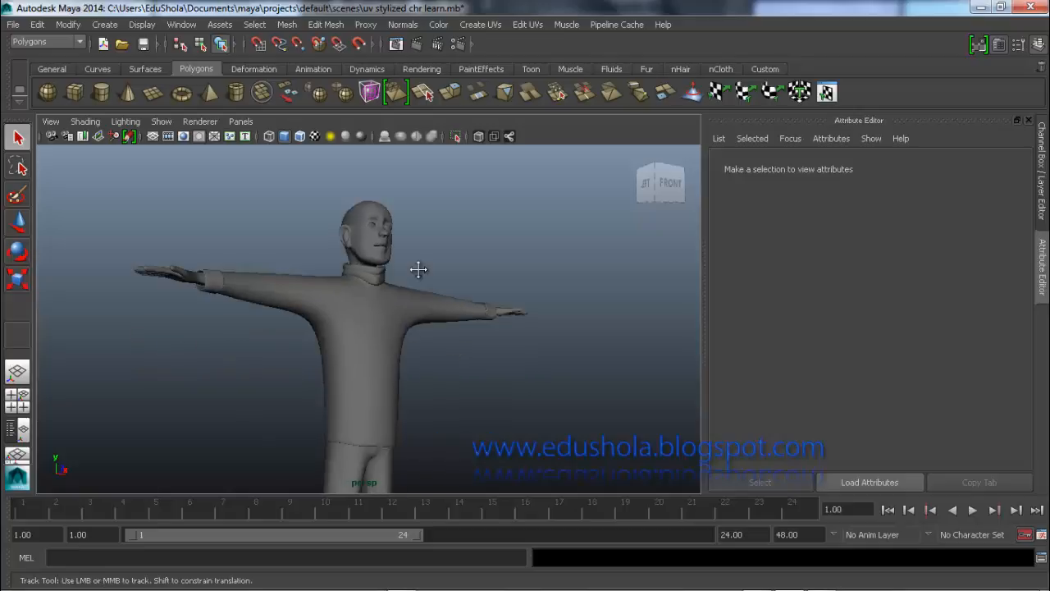
Step: Examine the whole character model from the front and the side
{"action": "left_click_drag", "start_coordinate": [417, 277], "coordinate": [376, 313], "text": "alt"}
{"action": "middle_click_drag", "start_coordinate": [376, 314], "coordinate": [370, 349], "text": "alt"}
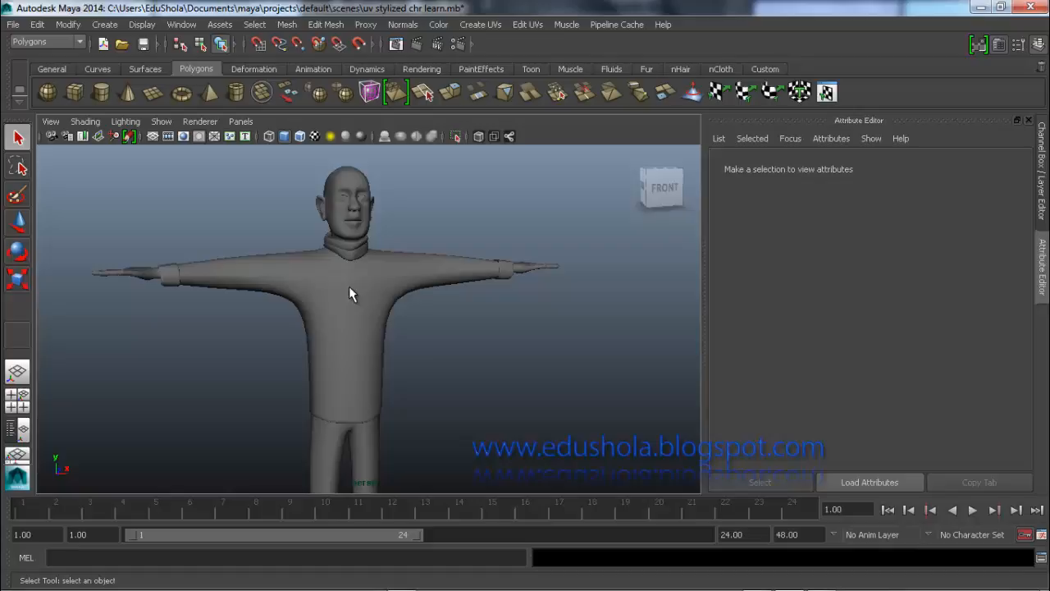
{"action": "scroll", "coordinate": [398, 331], "scroll_direction": "down", "scroll_amount": 5}
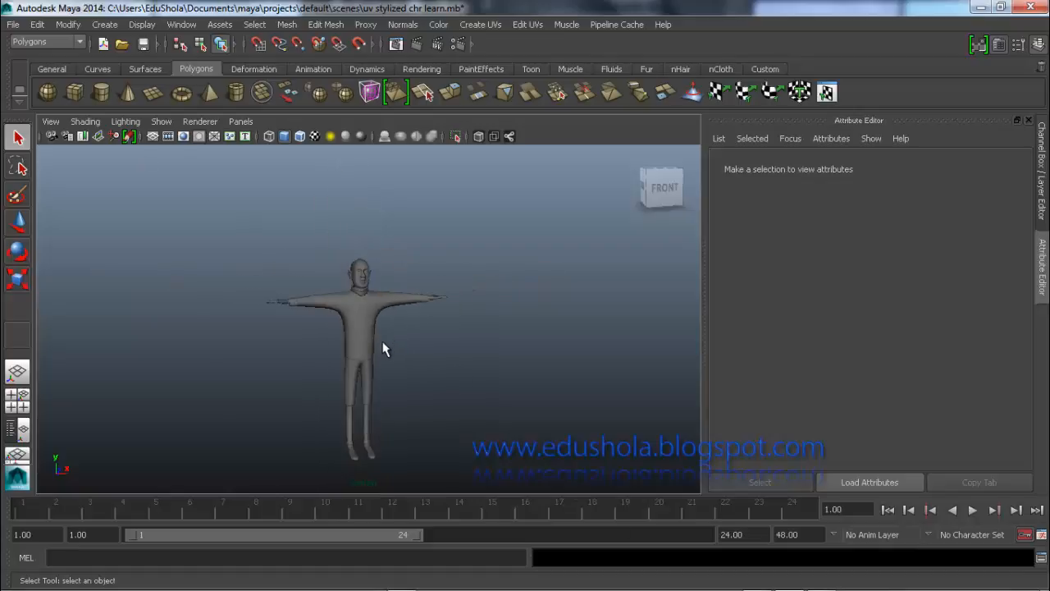
{"action": "scroll", "coordinate": [375, 352], "scroll_direction": "up", "scroll_amount": 6}
{"action": "scroll", "coordinate": [313, 271], "scroll_direction": "down", "scroll_amount": 3}
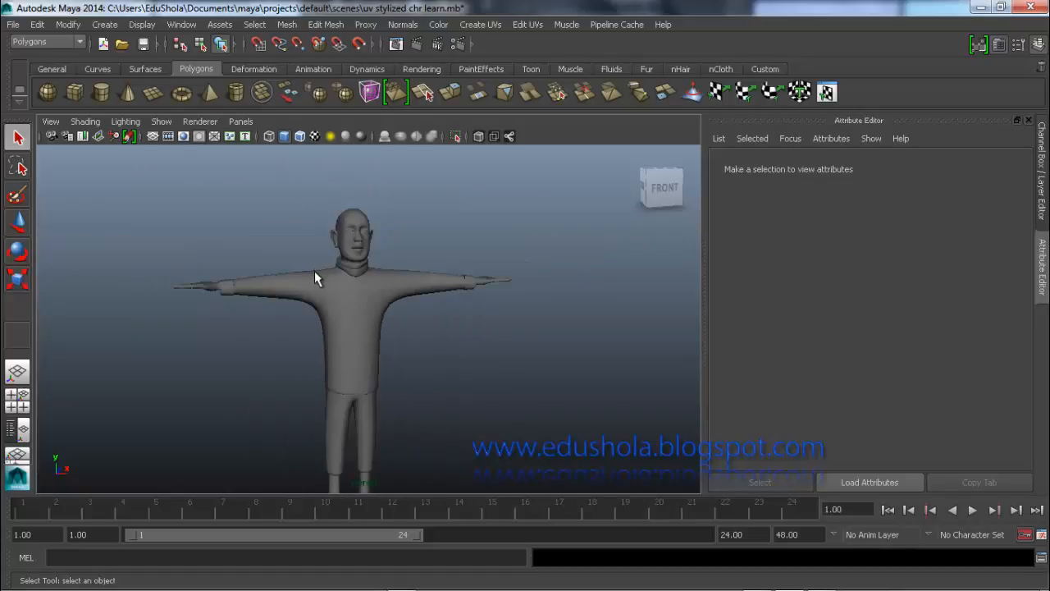
{"action": "left_click_drag", "start_coordinate": [314, 271], "coordinate": [497, 291], "text": "alt"}
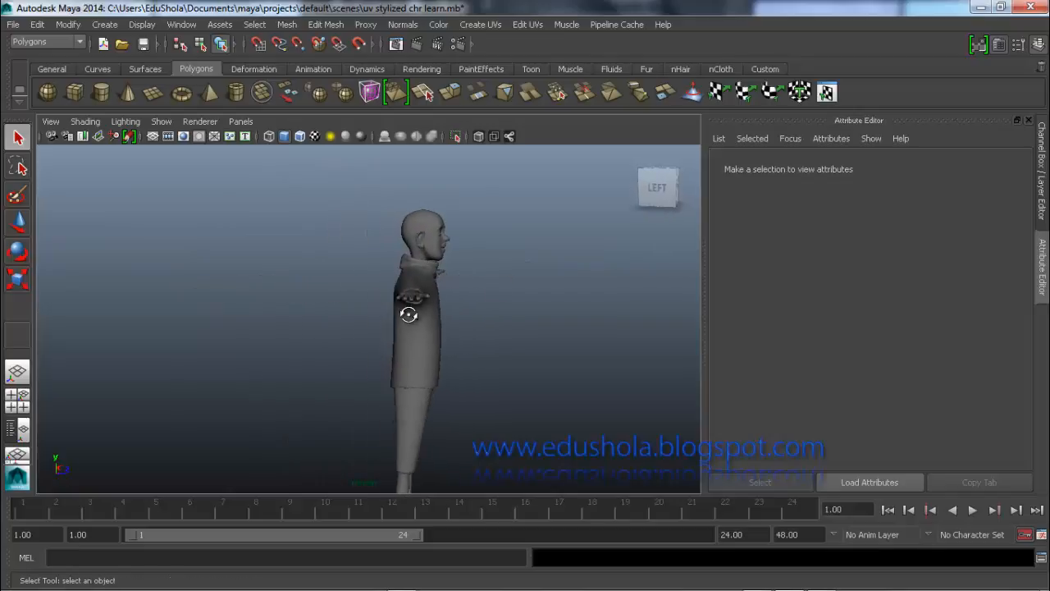
{"action": "left_click_drag", "start_coordinate": [409, 314], "coordinate": [269, 241], "text": "alt"}
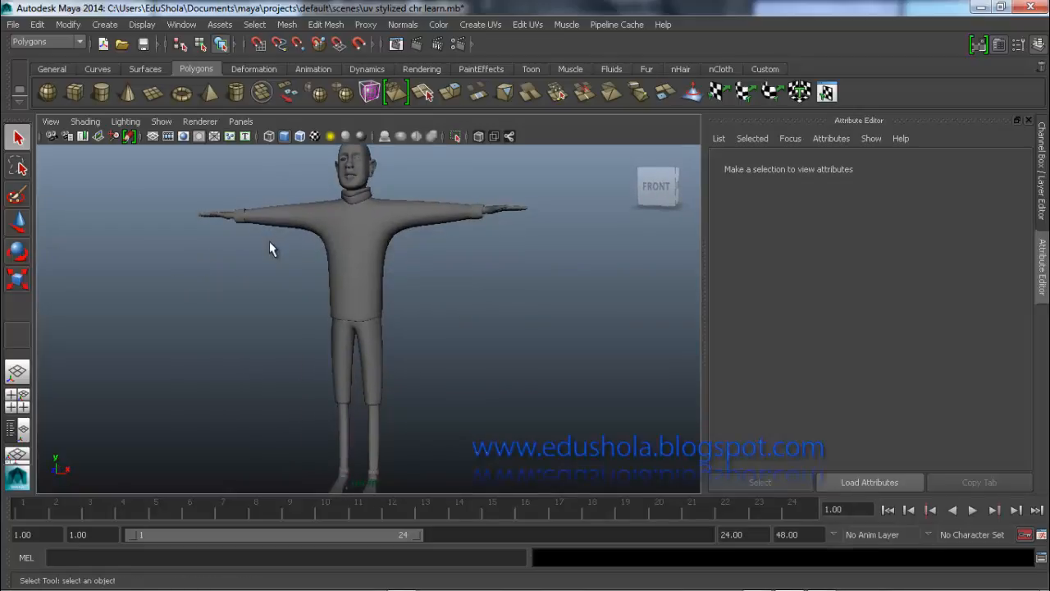
{"action": "scroll", "coordinate": [270, 243], "scroll_direction": "down", "scroll_amount": 2}
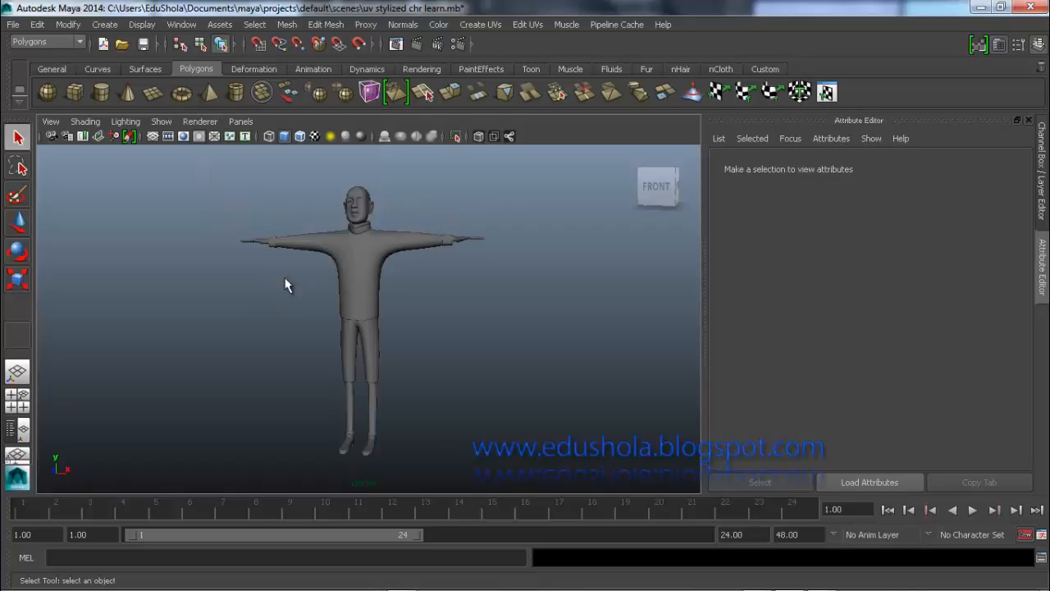
Step: Select all parts of the character and set the Export All file type to FBX export
{"action": "left_click_drag", "start_coordinate": [285, 278], "coordinate": [502, 472]}
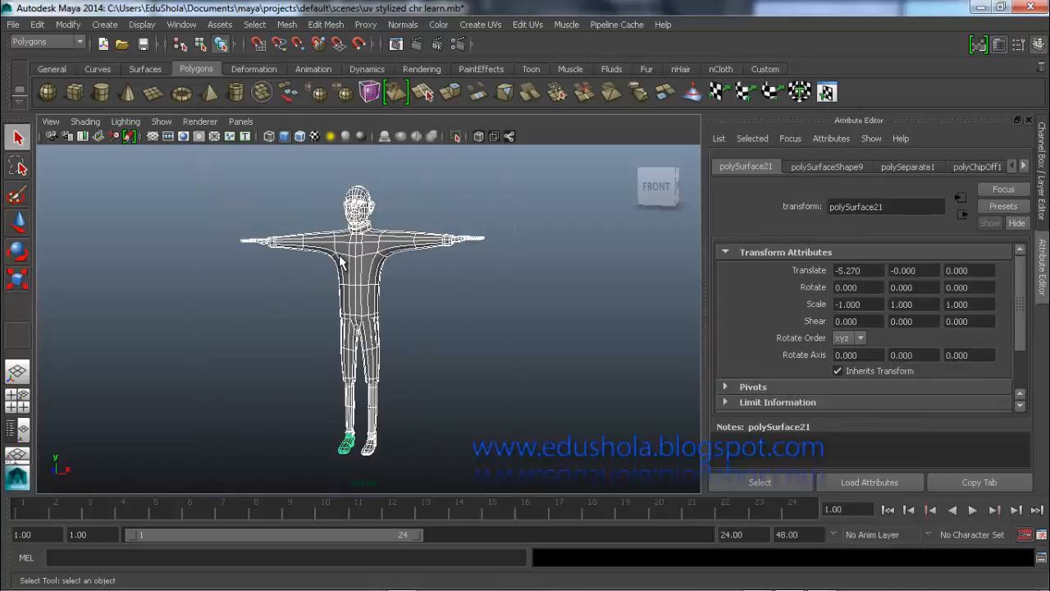
{"action": "key", "text": "ctrl+z"}
{"action": "left_click_drag", "start_coordinate": [236, 188], "coordinate": [478, 476]}
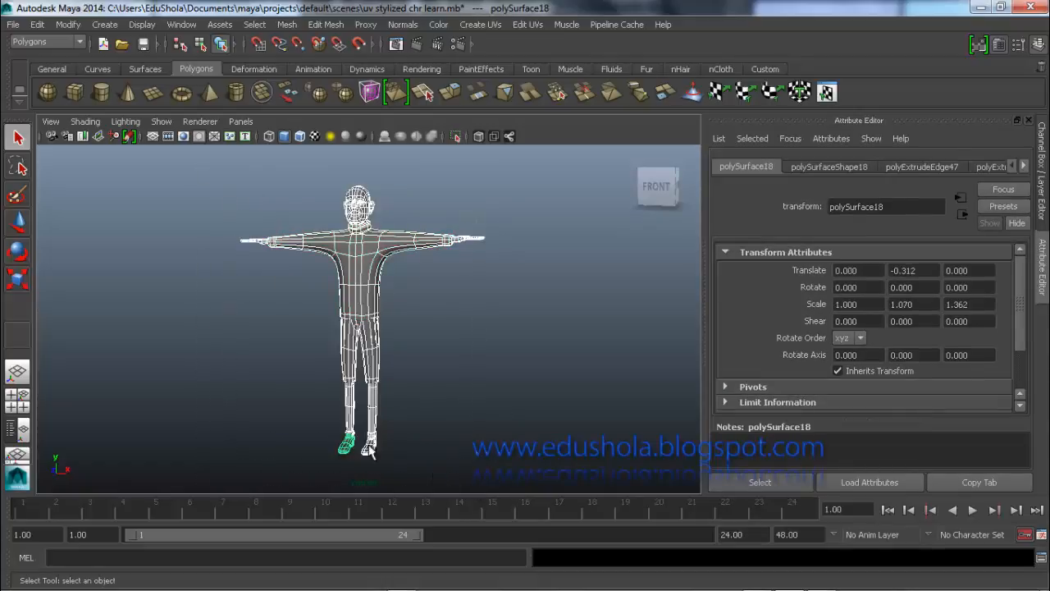
{"action": "left_click", "coordinate": [13, 25]}
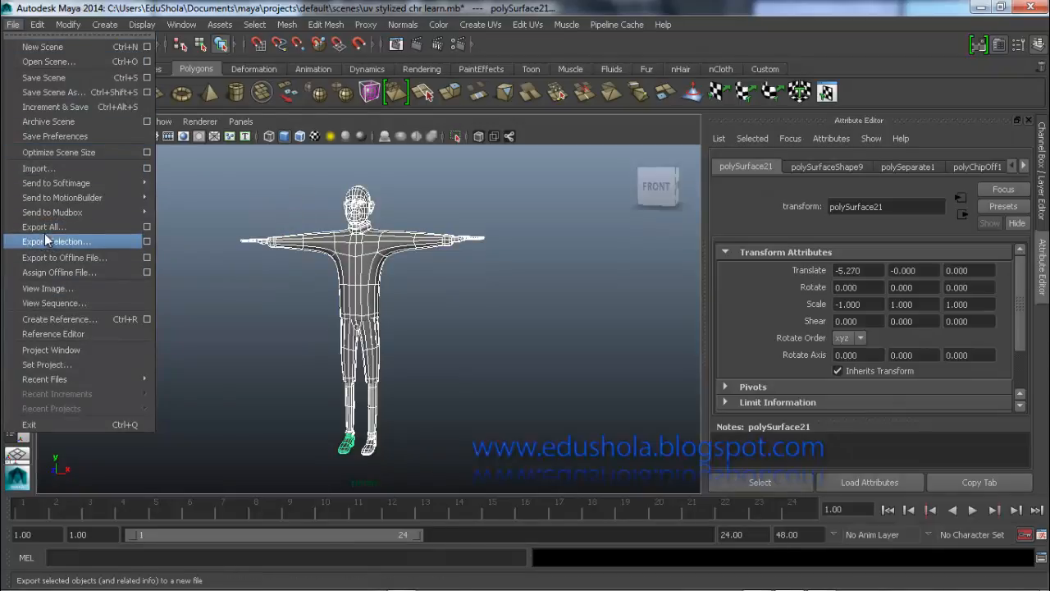
{"action": "left_click", "coordinate": [147, 227]}
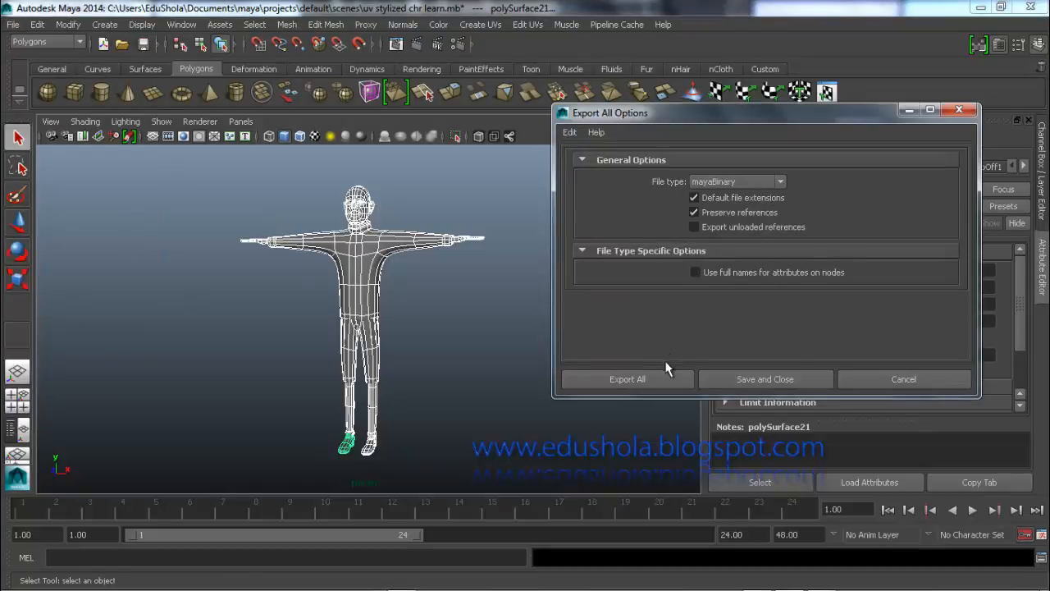
{"action": "left_click", "coordinate": [731, 180]}
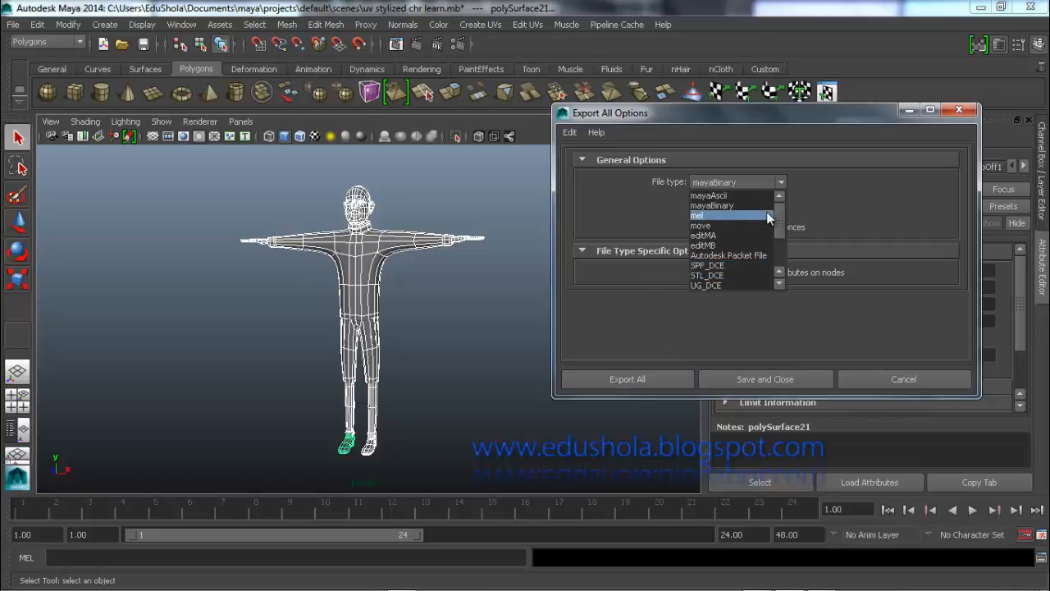
{"action": "left_click_drag", "start_coordinate": [775, 219], "coordinate": [774, 258]}
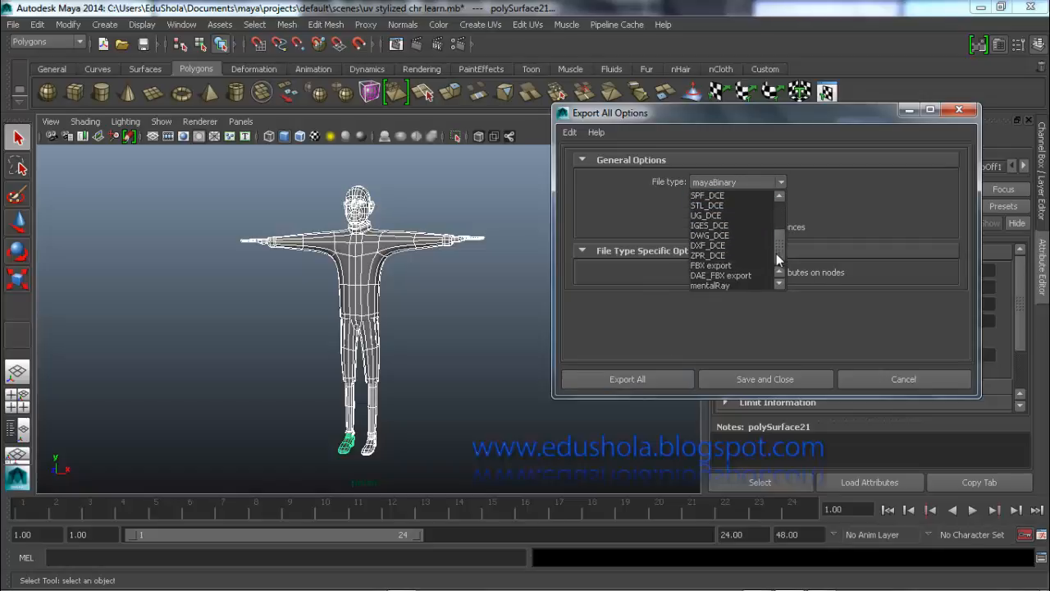
{"action": "left_click", "coordinate": [705, 266]}
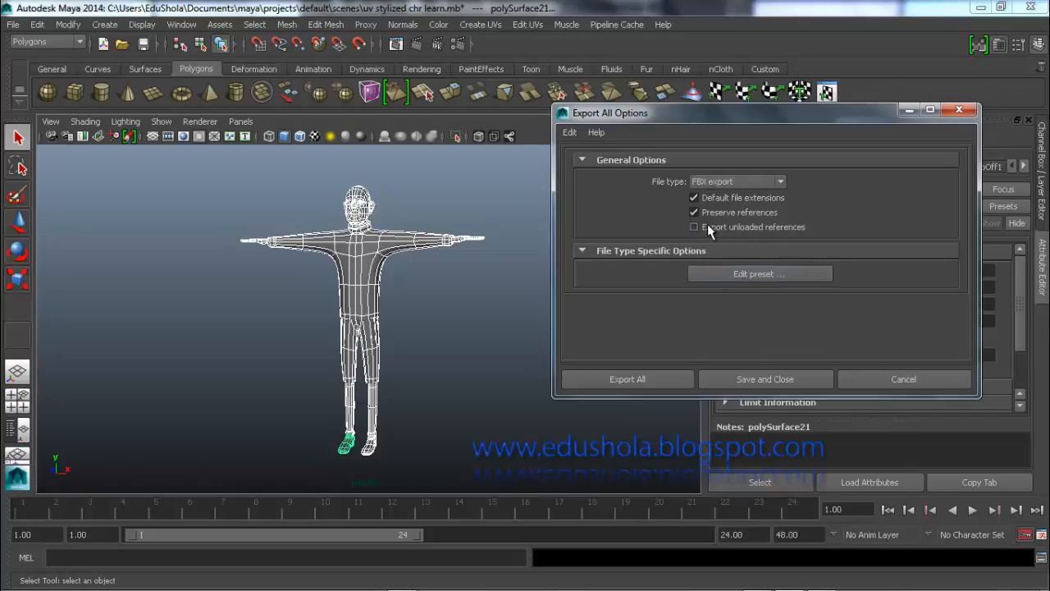
Step: Export the whole scene as an FBX file named stylized in the project's scenes folder
{"action": "left_click", "coordinate": [650, 373]}
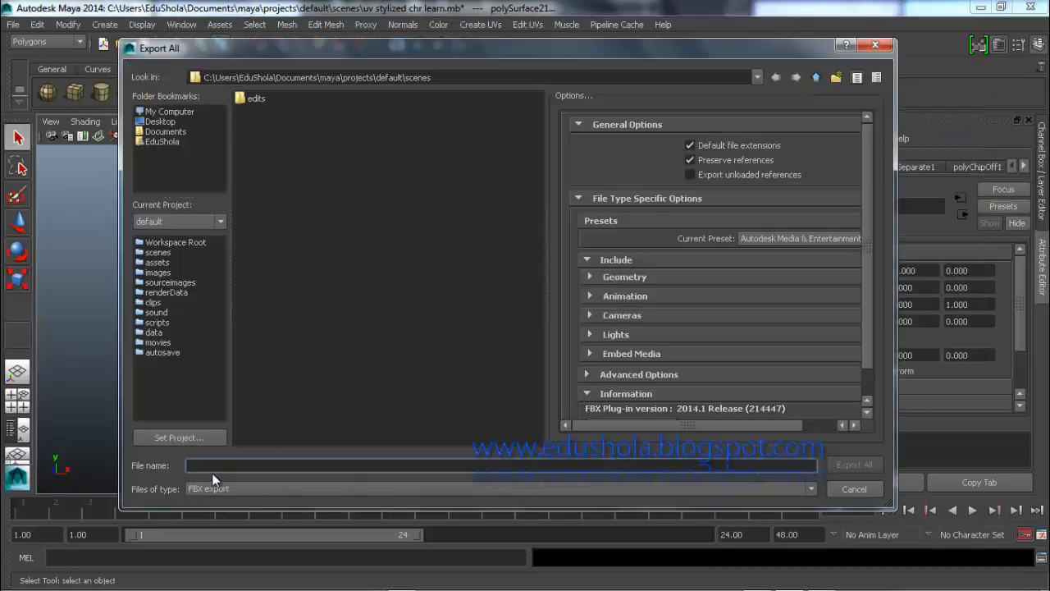
{"action": "type", "text": "stylized"}
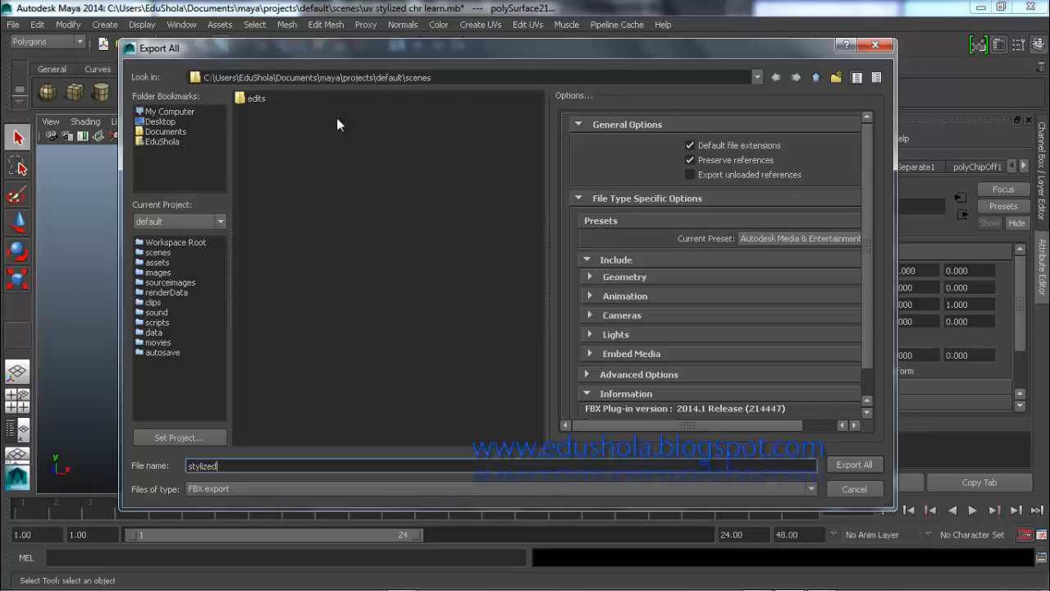
{"action": "left_click", "coordinate": [847, 465]}
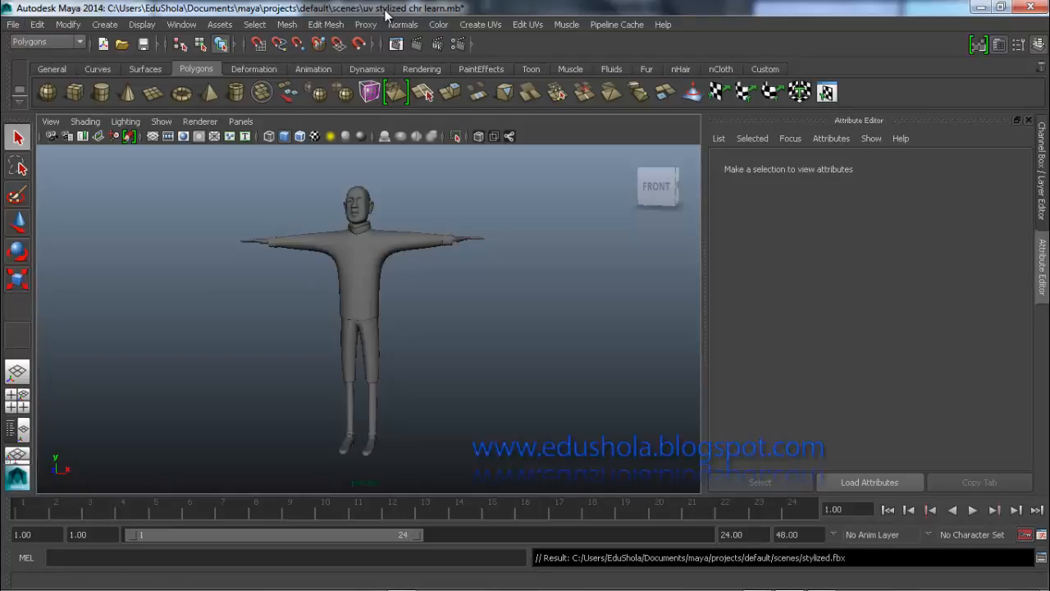
{"action": "left_click", "coordinate": [13, 25]}
{"action": "mouse_move", "coordinate": [54, 198]}
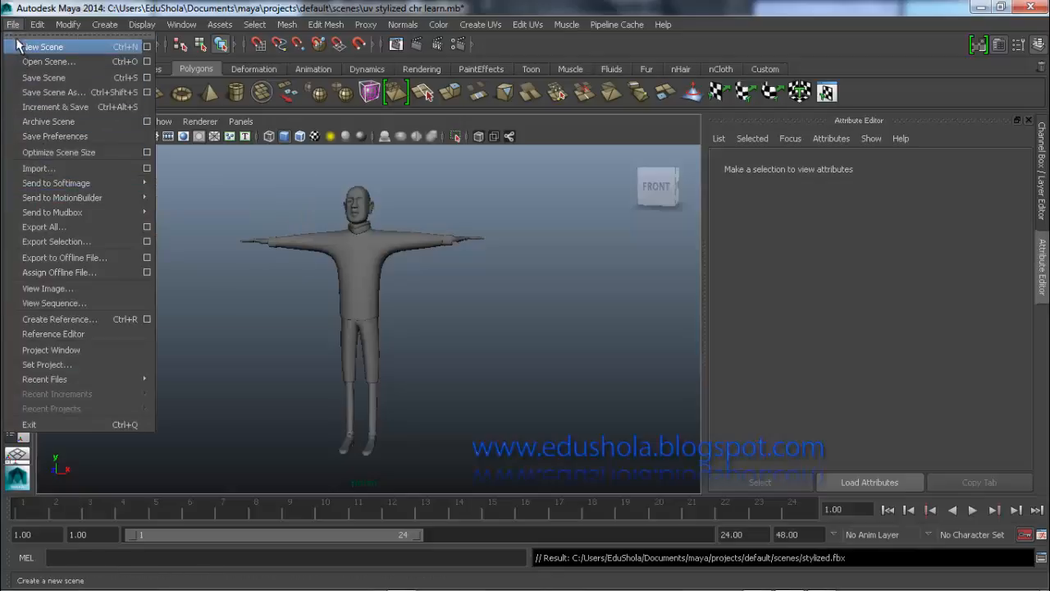
{"action": "mouse_move", "coordinate": [73, 215]}
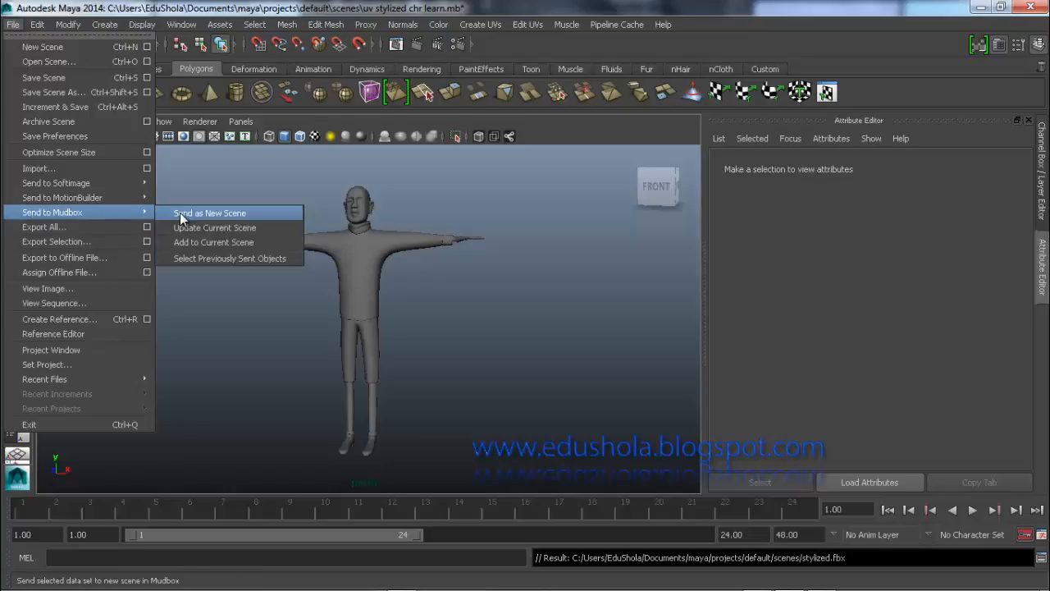
{"action": "left_click", "coordinate": [180, 214]}
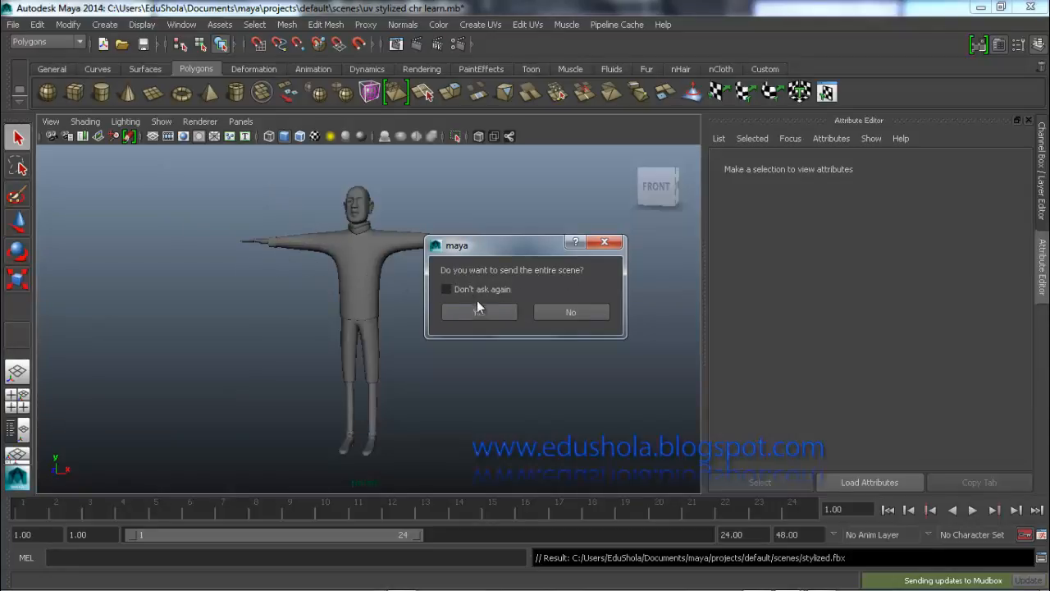
{"action": "left_click", "coordinate": [553, 308]}
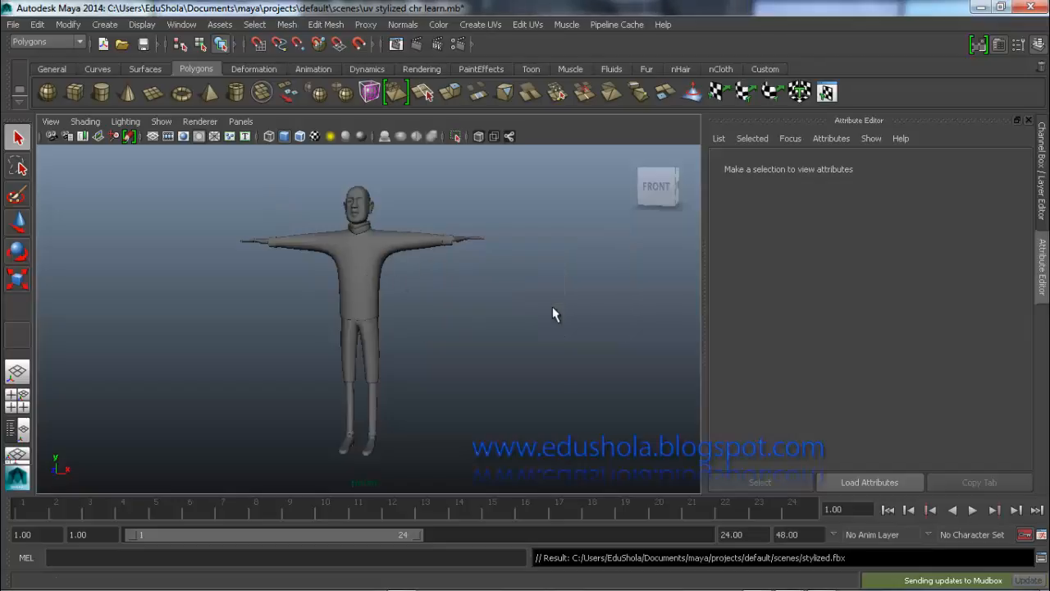
Step: Select the skin mesh and examine the character's separate parts from the head down to the shoes
{"action": "left_click", "coordinate": [359, 210]}
{"action": "scroll", "coordinate": [356, 226], "scroll_direction": "up", "scroll_amount": 3}
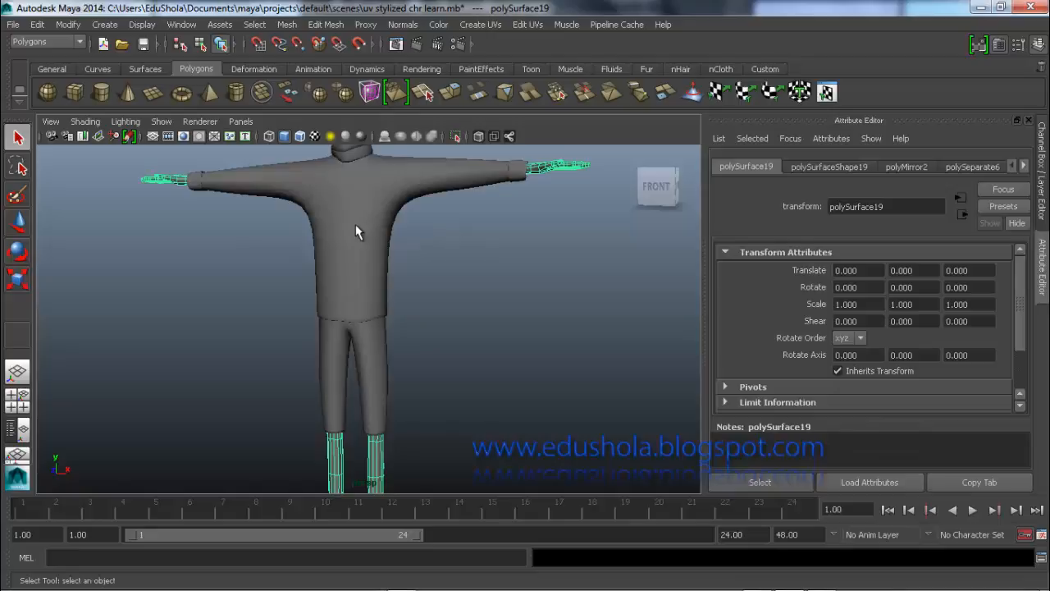
{"action": "left_click_drag", "start_coordinate": [354, 227], "coordinate": [397, 260], "text": "alt"}
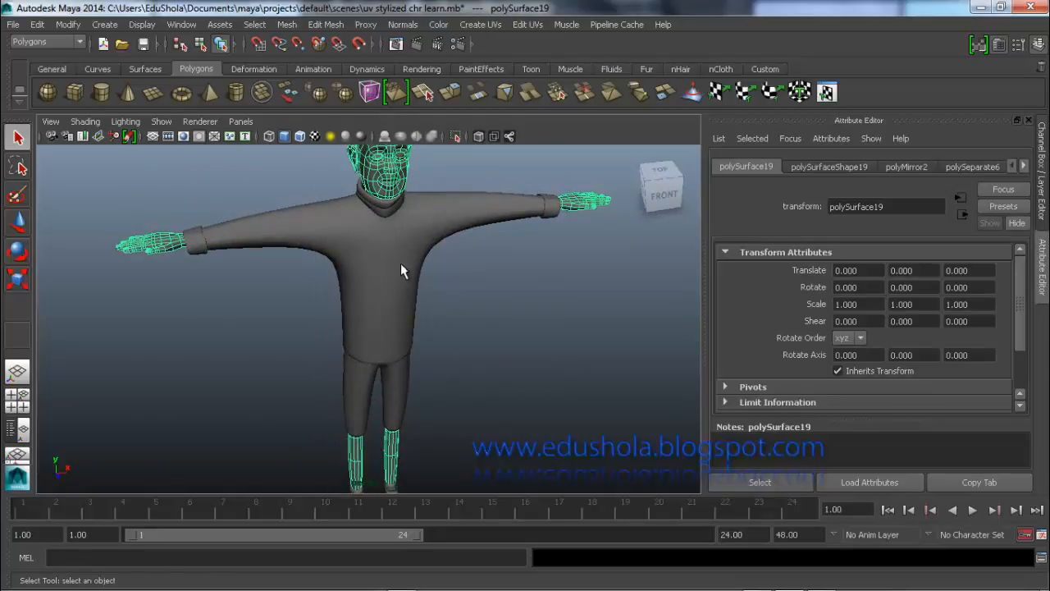
{"action": "middle_click_drag", "start_coordinate": [395, 277], "coordinate": [389, 392], "text": "alt"}
{"action": "left_click_drag", "start_coordinate": [383, 361], "coordinate": [369, 315], "text": "alt"}
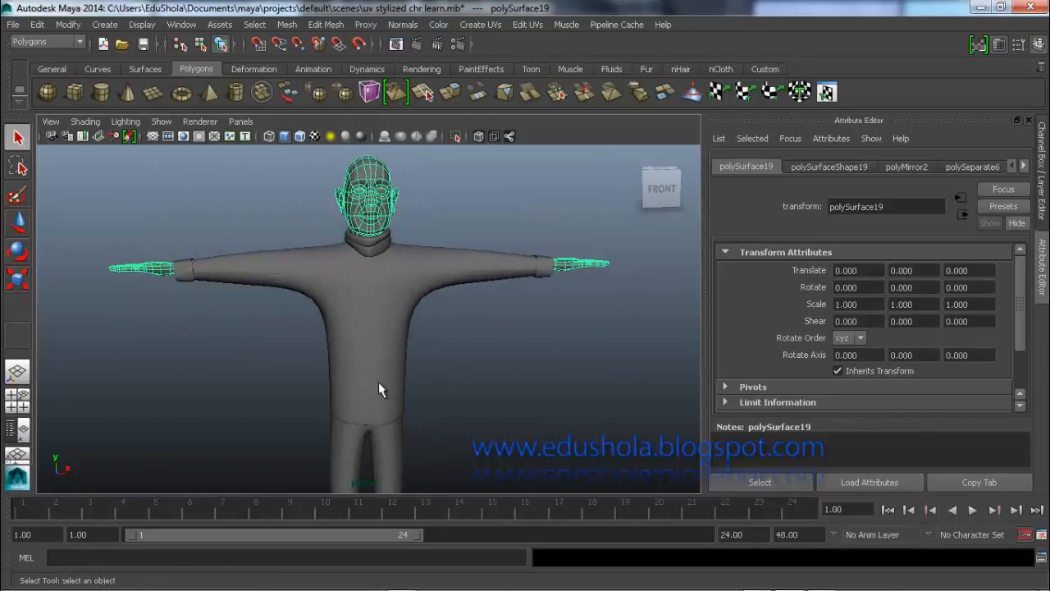
{"action": "middle_click_drag", "start_coordinate": [379, 382], "coordinate": [362, 185], "text": "alt"}
{"action": "middle_click_drag", "start_coordinate": [369, 410], "coordinate": [386, 310], "text": "alt"}
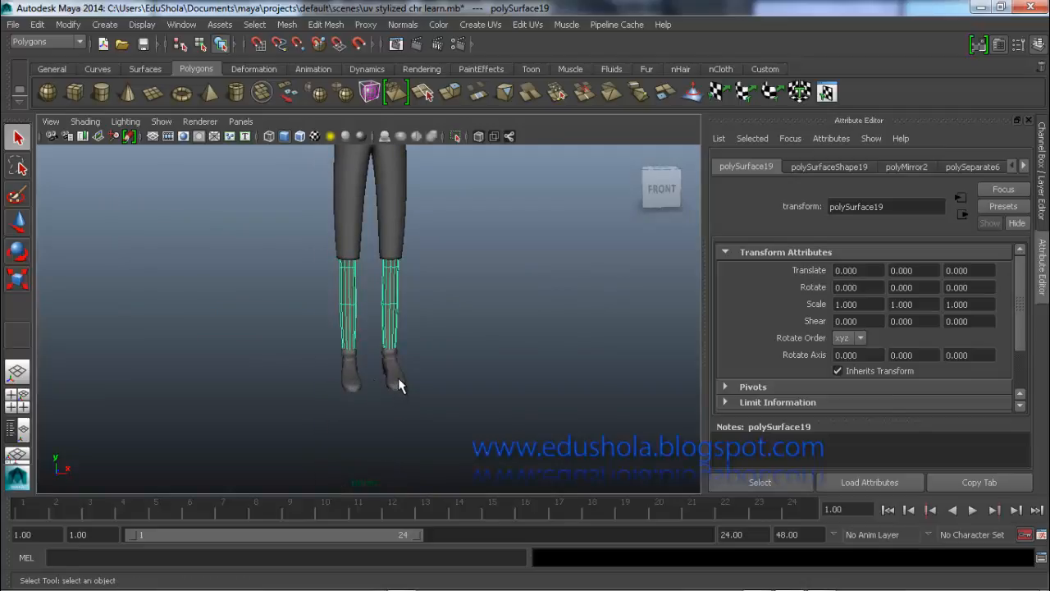
{"action": "scroll", "coordinate": [394, 386], "scroll_direction": "up", "scroll_amount": 3}
{"action": "middle_click_drag", "start_coordinate": [393, 386], "coordinate": [315, 345], "text": "alt"}
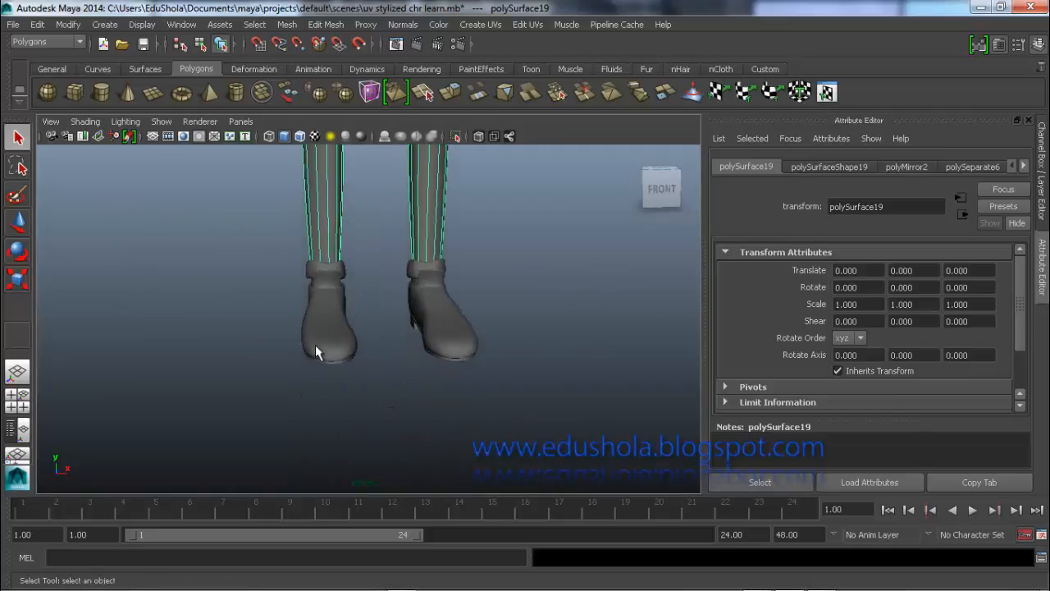
Step: Select both shoes and combine them into a single mesh
{"action": "left_click", "coordinate": [312, 348]}
{"action": "left_click_drag", "start_coordinate": [314, 332], "coordinate": [433, 338], "text": "alt"}
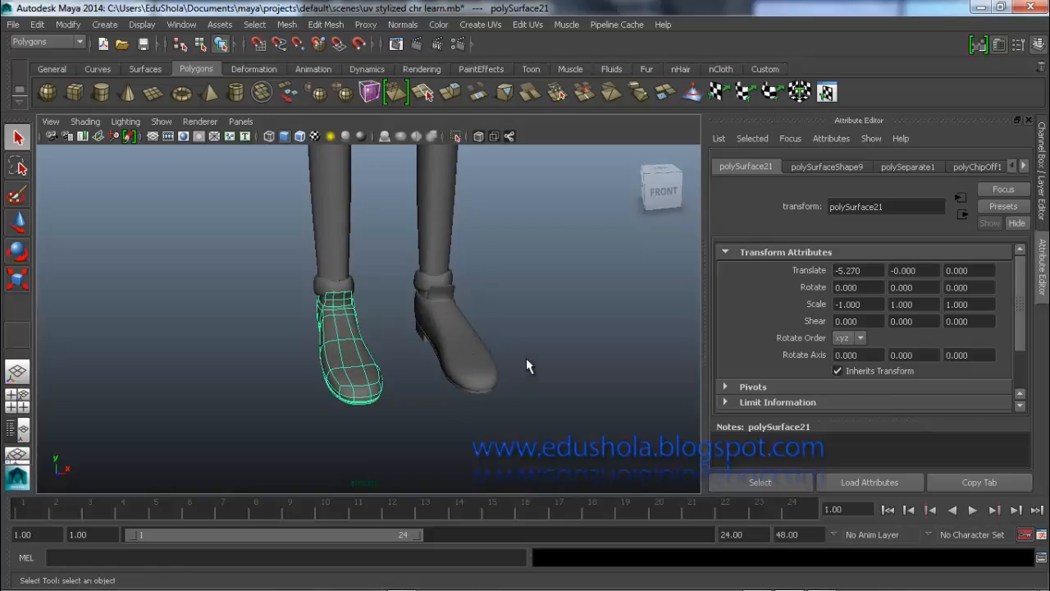
{"action": "left_click_drag", "start_coordinate": [526, 357], "coordinate": [315, 395]}
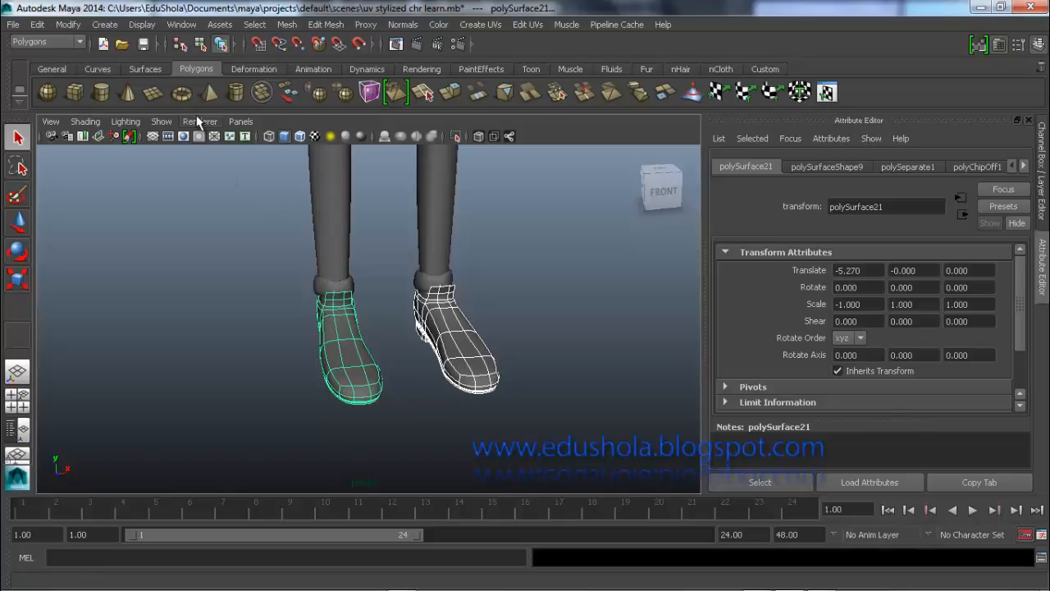
{"action": "left_click", "coordinate": [263, 96]}
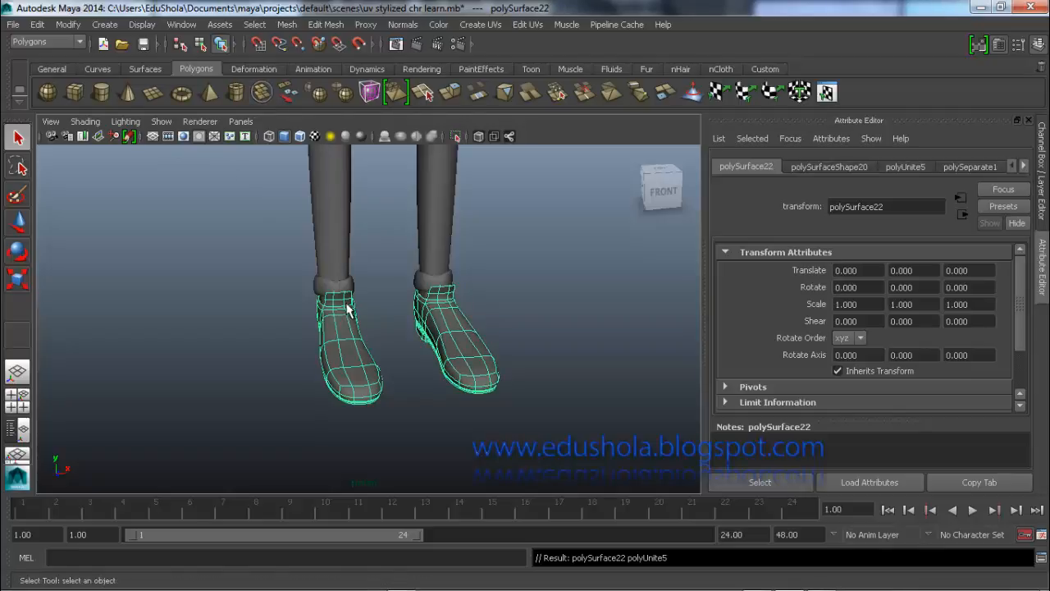
Step: Rename the combined shoe mesh as shoe
{"action": "left_click", "coordinate": [910, 208]}
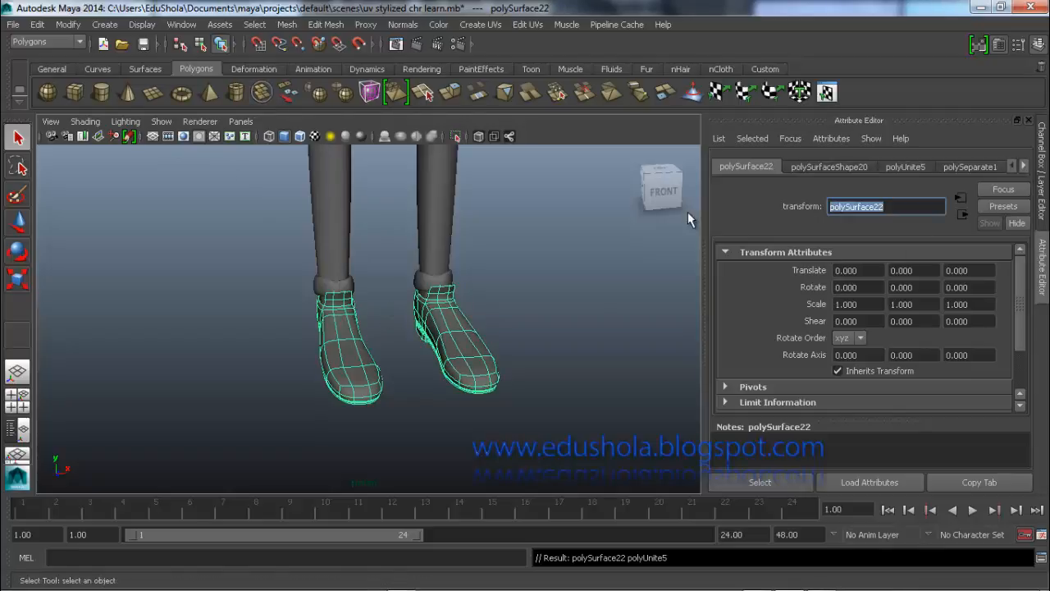
{"action": "type", "text": "shoe"}
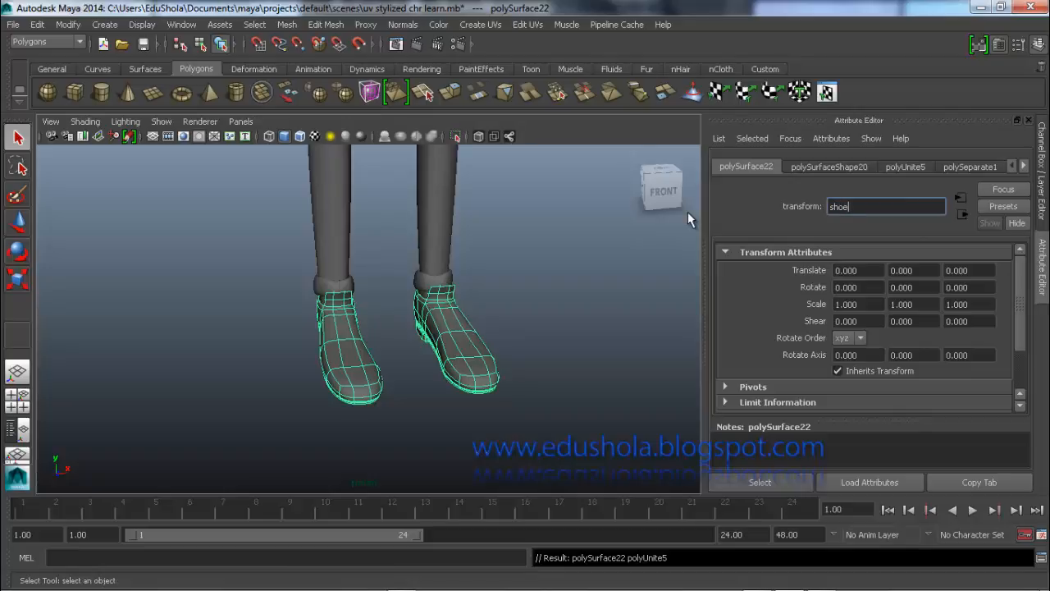
{"action": "key", "text": "Return"}
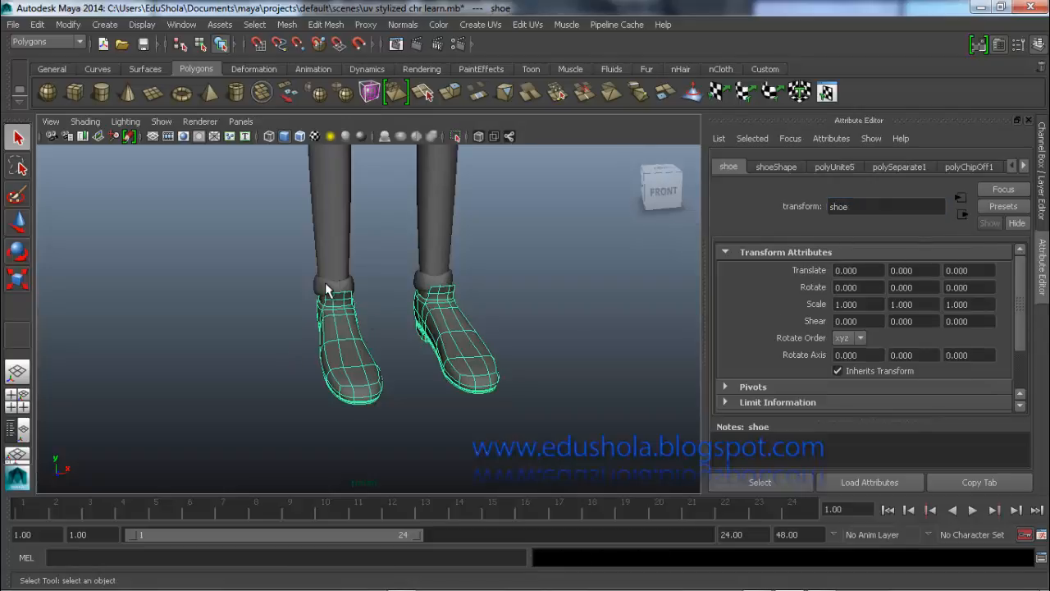
Step: Select both socks above the shoes and combine them into a single mesh
{"action": "left_click", "coordinate": [311, 289]}
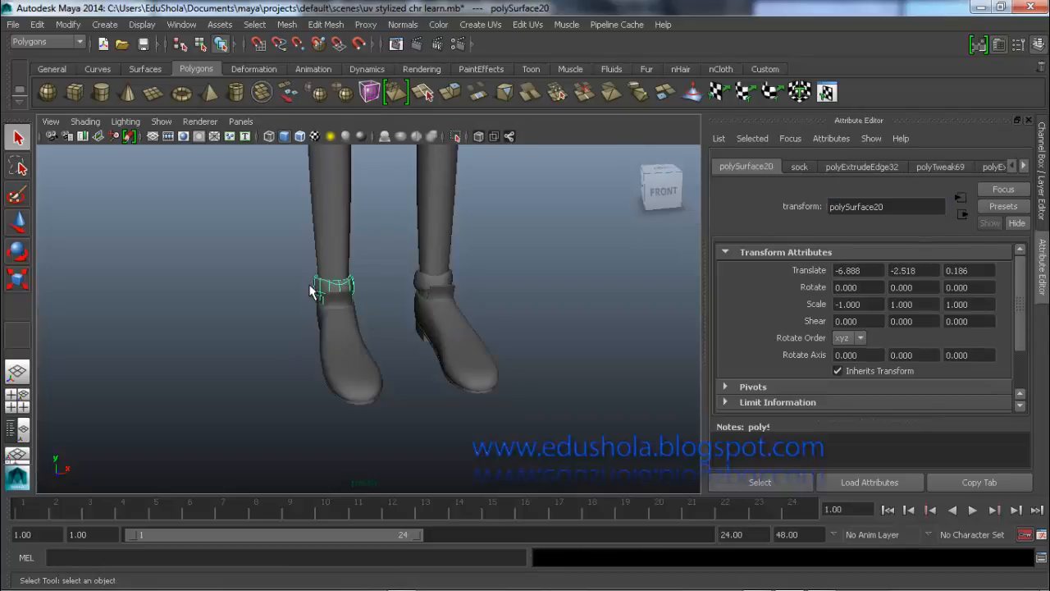
{"action": "left_click", "coordinate": [423, 281]}
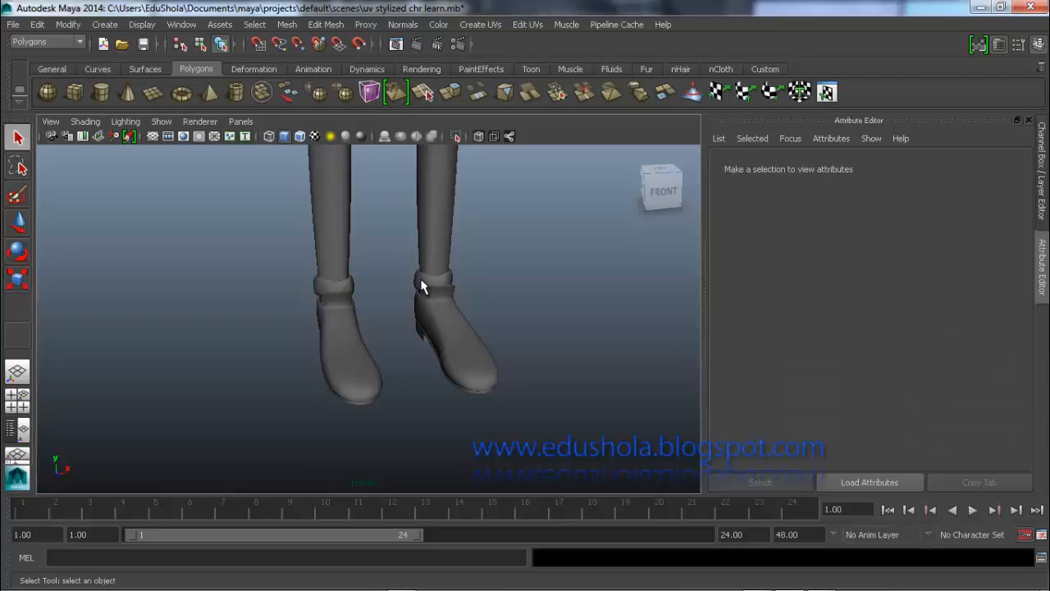
{"action": "left_click", "coordinate": [425, 283]}
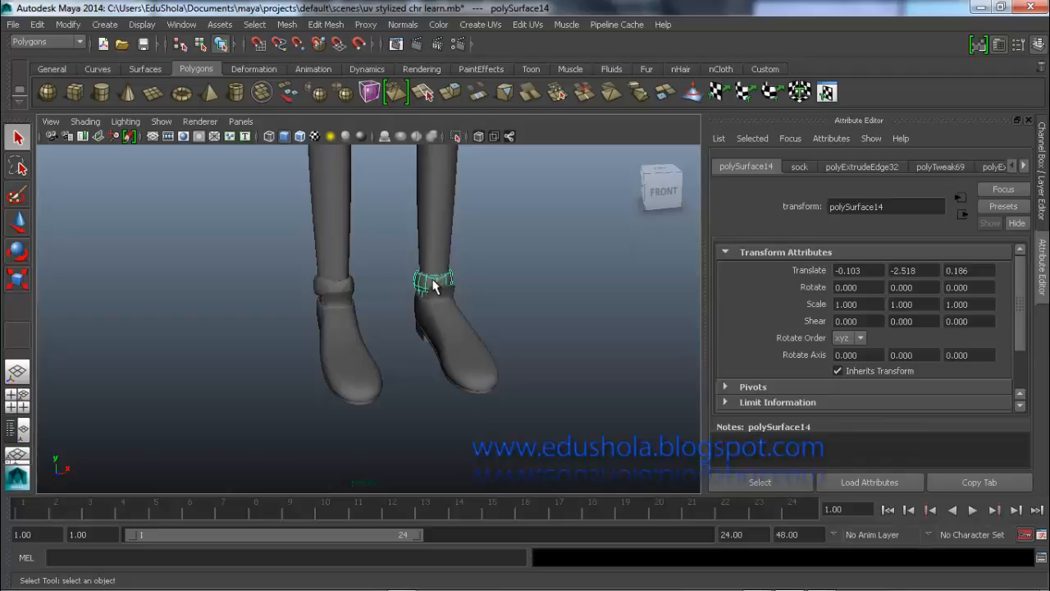
{"action": "left_click", "coordinate": [326, 286], "text": "shift"}
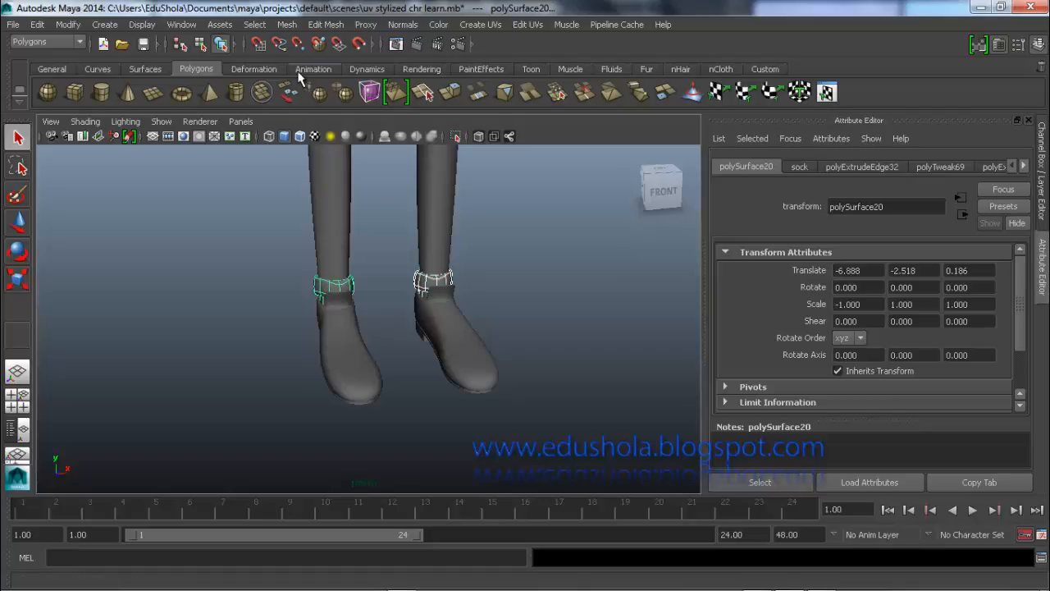
{"action": "left_click", "coordinate": [262, 92]}
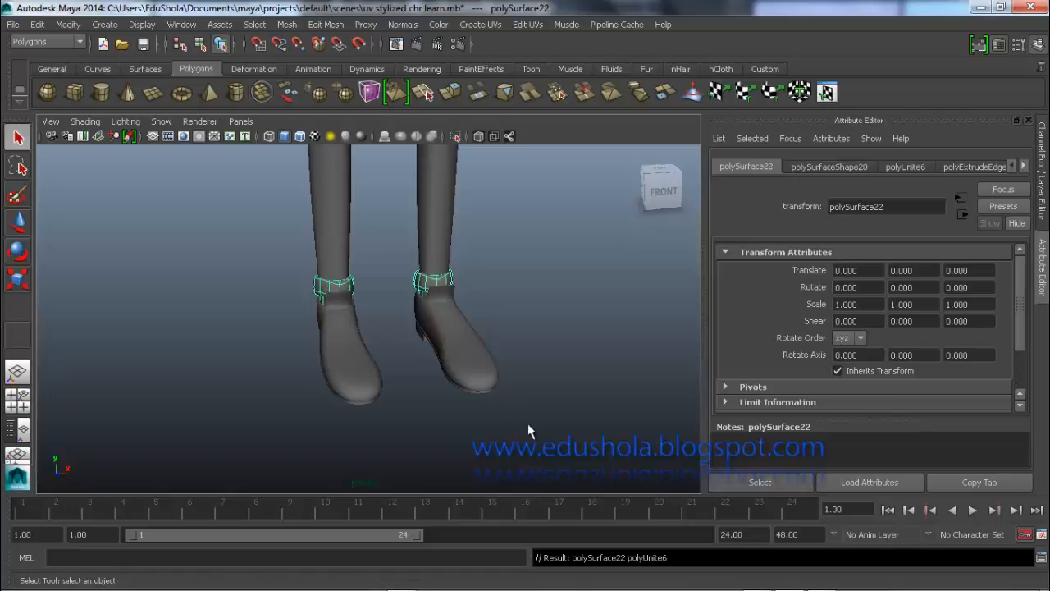
Step: Select the eye sphere in the character's head and examine how it sits in the socket
{"action": "scroll", "coordinate": [366, 225], "scroll_direction": "down", "scroll_amount": 4}
{"action": "middle_click_drag", "start_coordinate": [379, 311], "coordinate": [361, 345], "text": "alt"}
{"action": "scroll", "coordinate": [362, 346], "scroll_direction": "down", "scroll_amount": 6}
{"action": "middle_click_drag", "start_coordinate": [354, 282], "coordinate": [362, 360], "text": "alt"}
{"action": "scroll", "coordinate": [358, 293], "scroll_direction": "up", "scroll_amount": 4}
{"action": "scroll", "coordinate": [360, 283], "scroll_direction": "up", "scroll_amount": 8}
{"action": "scroll", "coordinate": [360, 283], "scroll_direction": "down", "scroll_amount": 5}
{"action": "scroll", "coordinate": [362, 360], "scroll_direction": "up", "scroll_amount": 5}
{"action": "scroll", "coordinate": [363, 312], "scroll_direction": "down", "scroll_amount": 6}
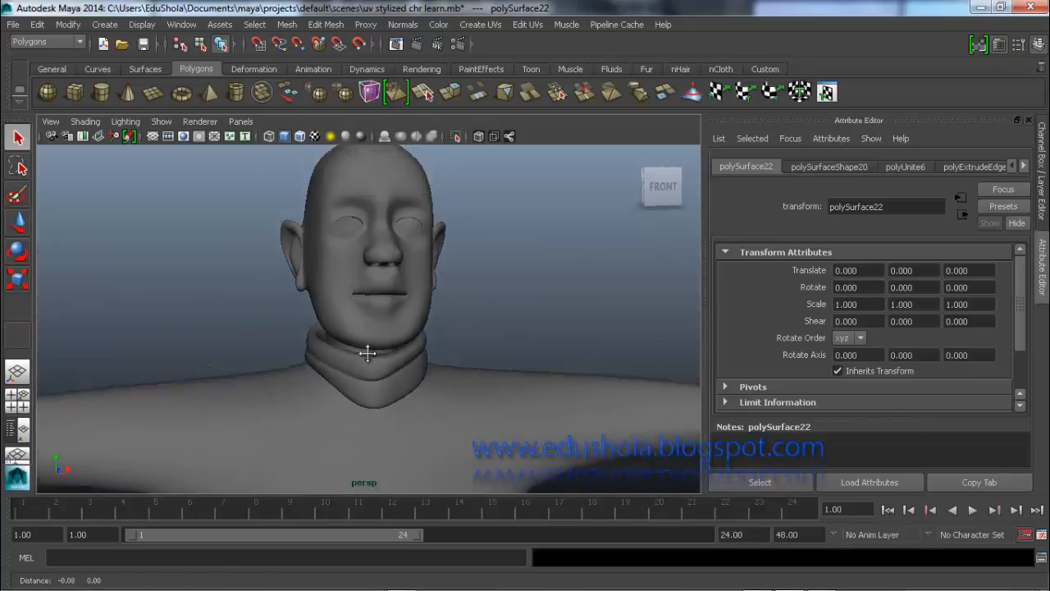
{"action": "scroll", "coordinate": [378, 284], "scroll_direction": "up", "scroll_amount": 3}
{"action": "middle_click_drag", "start_coordinate": [380, 286], "coordinate": [405, 326], "text": "alt"}
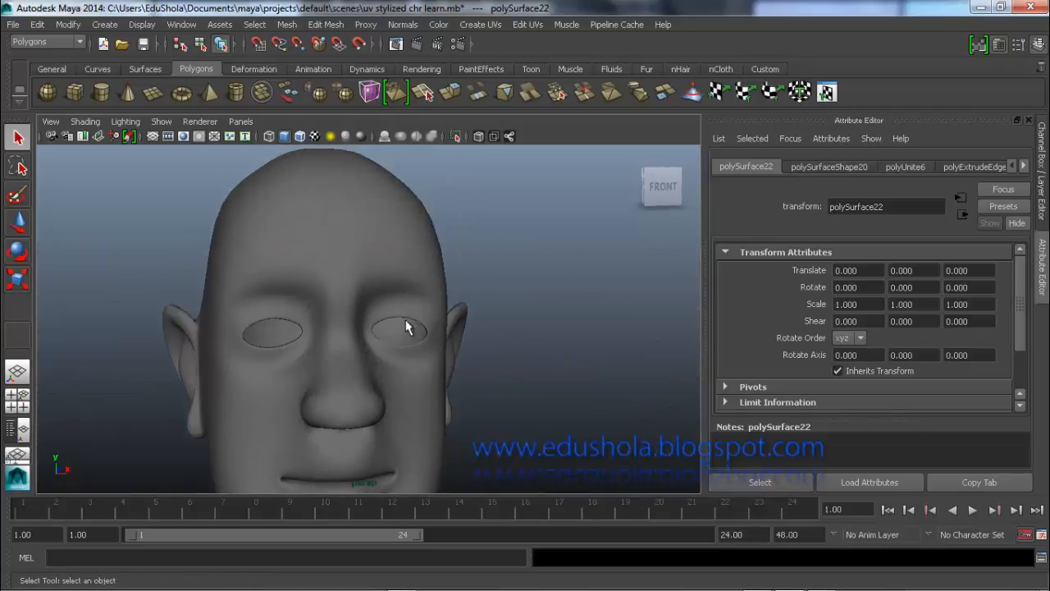
{"action": "left_click", "coordinate": [407, 334]}
{"action": "left_click_drag", "start_coordinate": [406, 334], "coordinate": [311, 356], "text": "alt"}
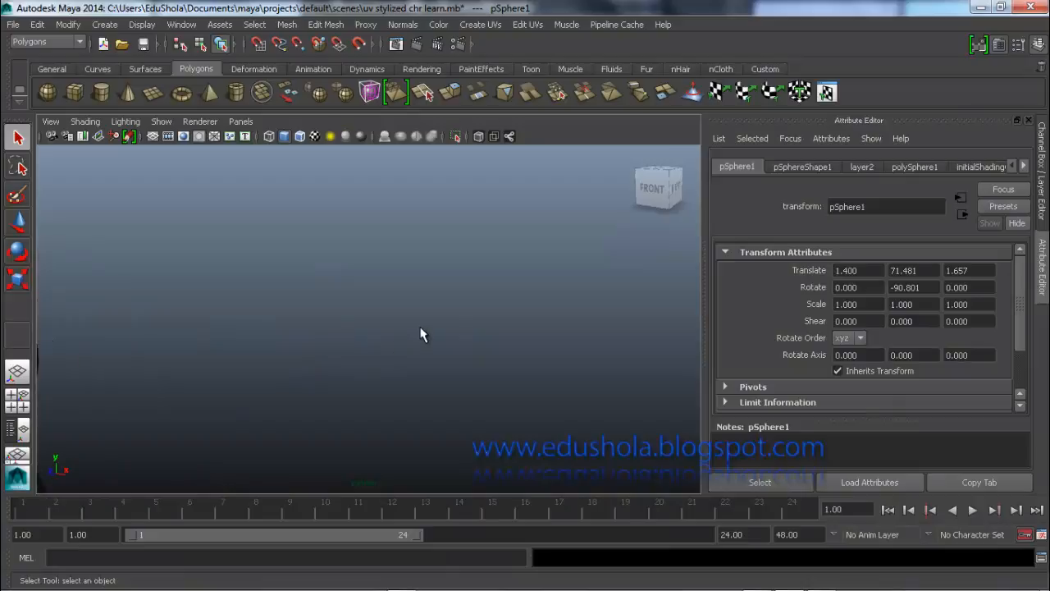
{"action": "key", "text": "f"}
{"action": "scroll", "coordinate": [316, 347], "scroll_direction": "down", "scroll_amount": 4}
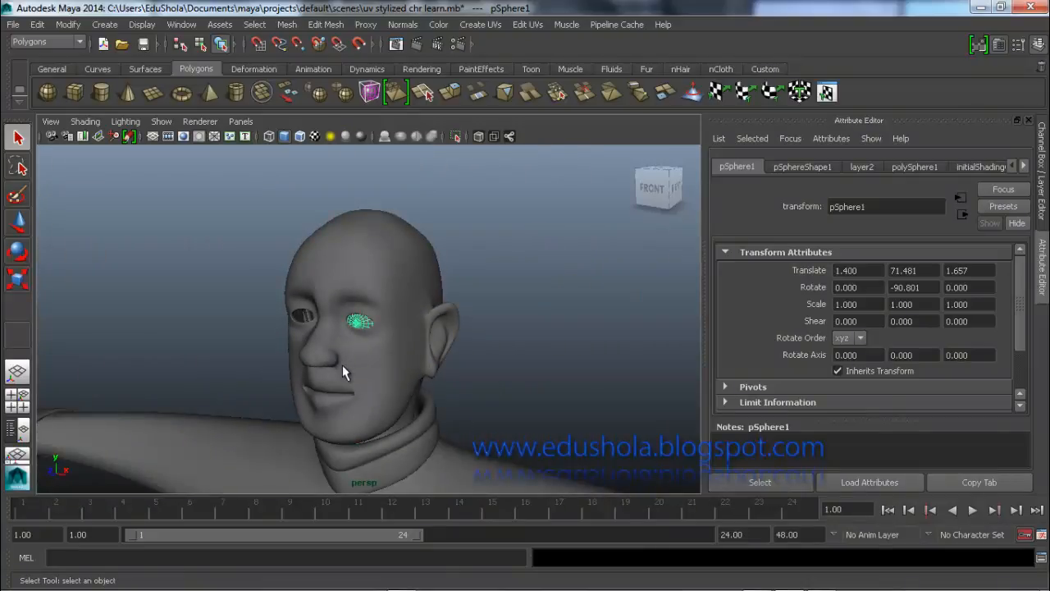
Step: Select all of the character's meshes and send them to Mudbox as a new scene
{"action": "left_click_drag", "start_coordinate": [339, 366], "coordinate": [410, 382], "text": "alt"}
{"action": "middle_click_drag", "start_coordinate": [352, 357], "coordinate": [369, 277], "text": "alt"}
{"action": "scroll", "coordinate": [358, 343], "scroll_direction": "down", "scroll_amount": 4}
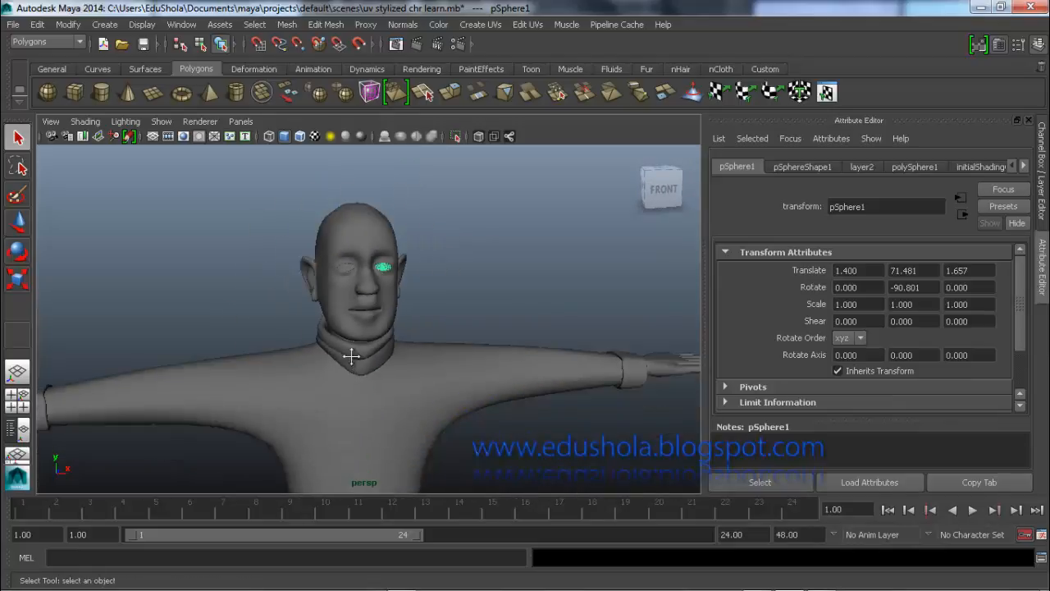
{"action": "middle_click_drag", "start_coordinate": [351, 356], "coordinate": [371, 249], "text": "alt"}
{"action": "scroll", "coordinate": [378, 289], "scroll_direction": "down", "scroll_amount": 4}
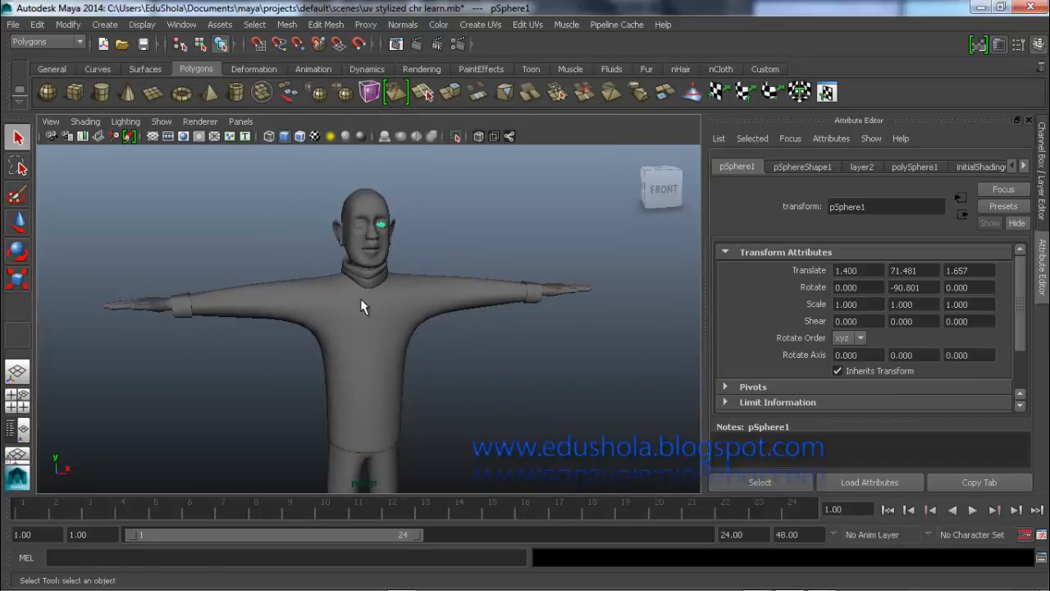
{"action": "scroll", "coordinate": [351, 281], "scroll_direction": "down", "scroll_amount": 4}
{"action": "middle_click_drag", "start_coordinate": [338, 352], "coordinate": [302, 252], "text": "alt"}
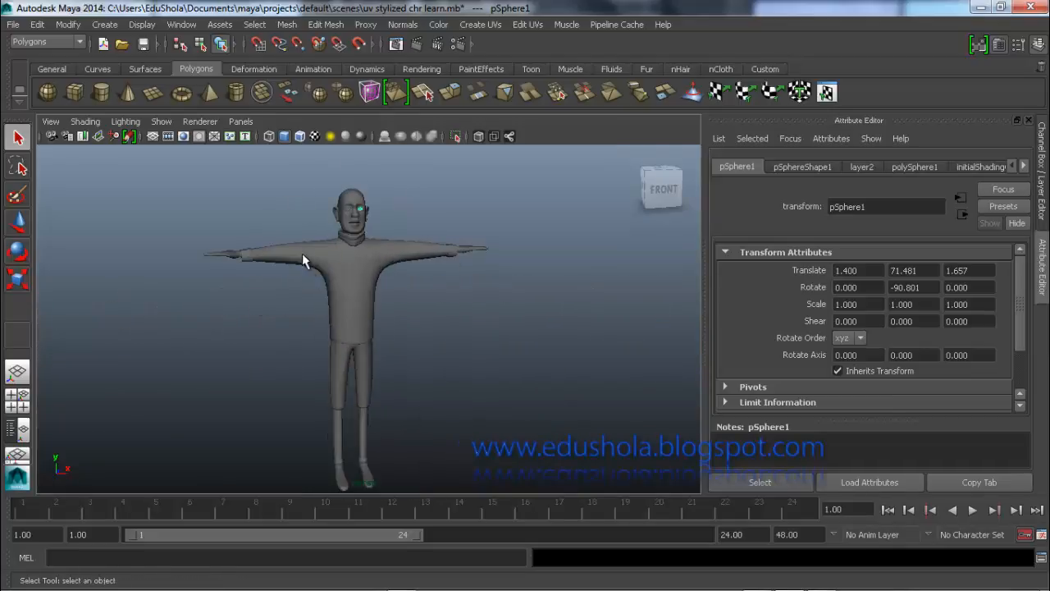
{"action": "left_click_drag", "start_coordinate": [265, 172], "coordinate": [449, 490]}
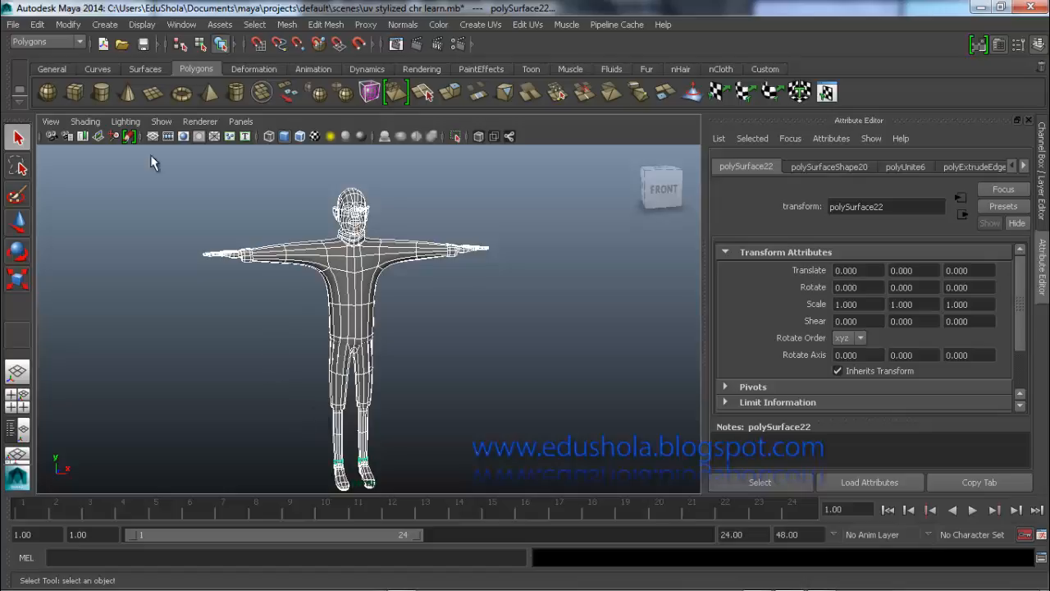
{"action": "left_click", "coordinate": [12, 26]}
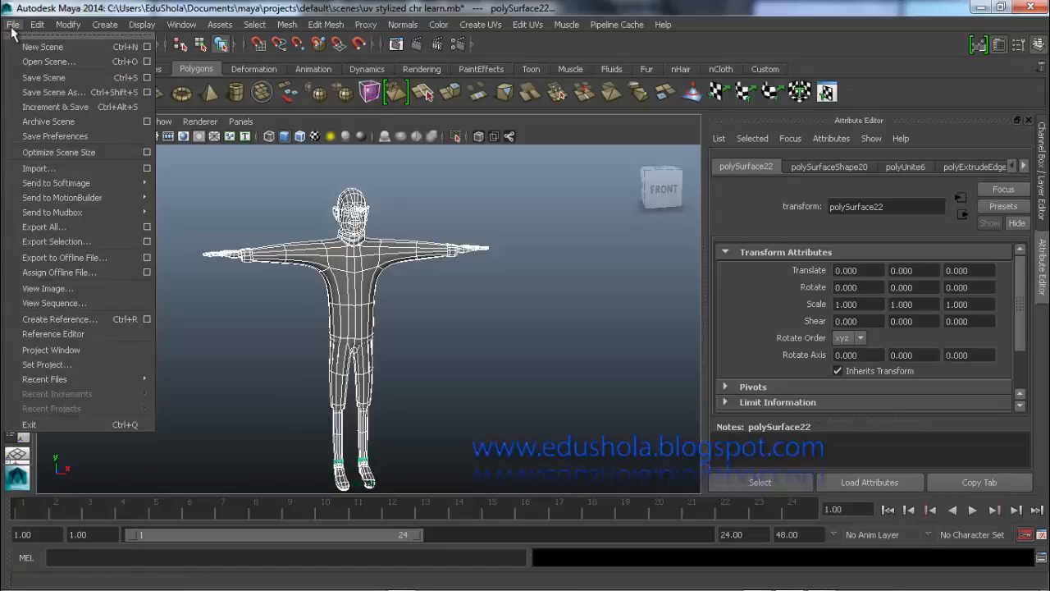
{"action": "mouse_move", "coordinate": [130, 213]}
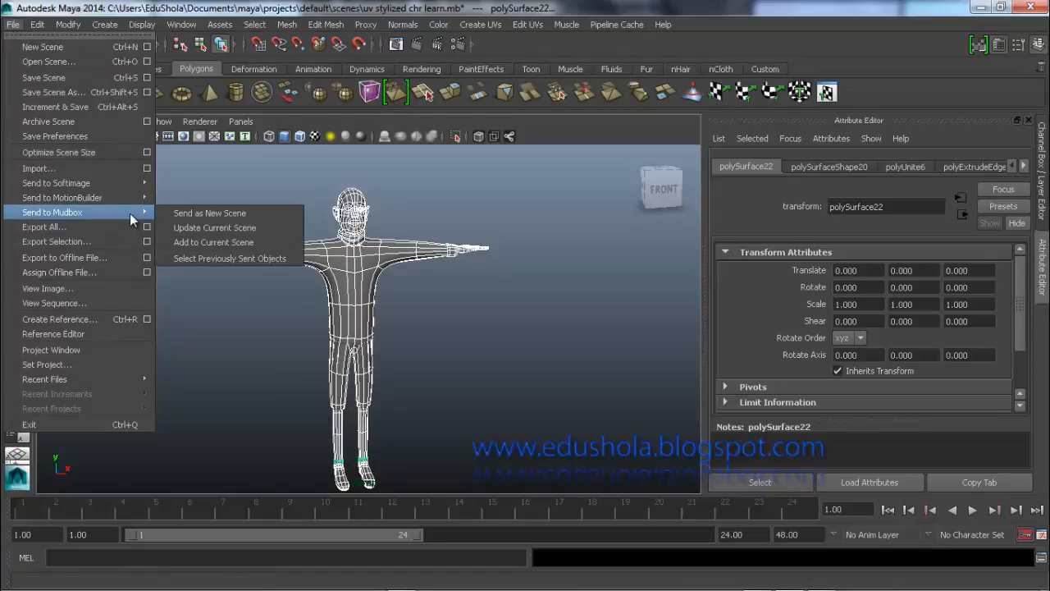
{"action": "left_click", "coordinate": [212, 214]}
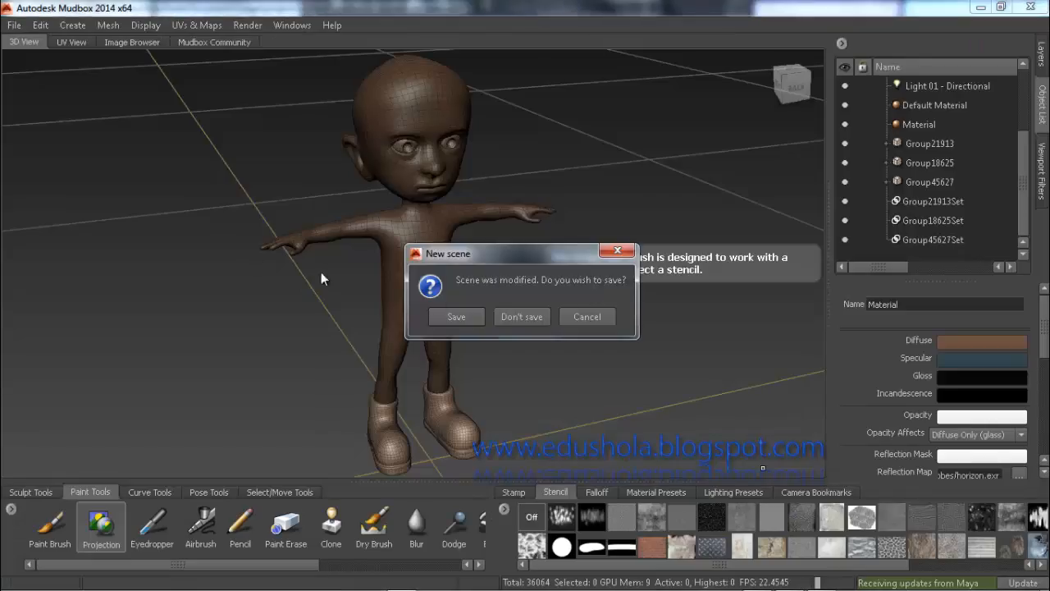
Step: Discard the unsaved changes of the open Mudbox scene and keep all meshes of the incoming character
{"action": "left_click", "coordinate": [522, 320]}
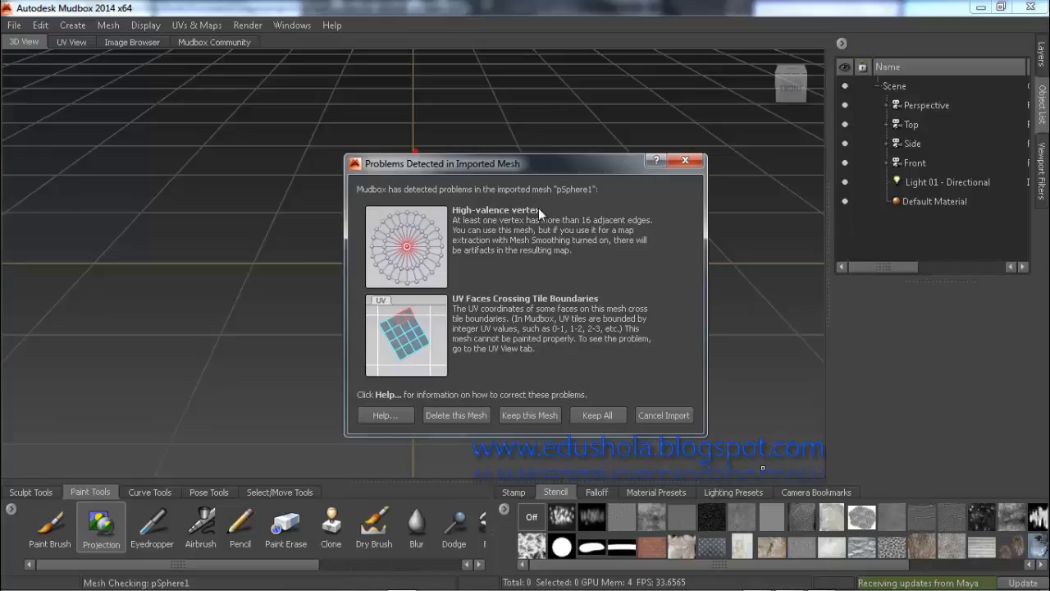
{"action": "left_click", "coordinate": [587, 419]}
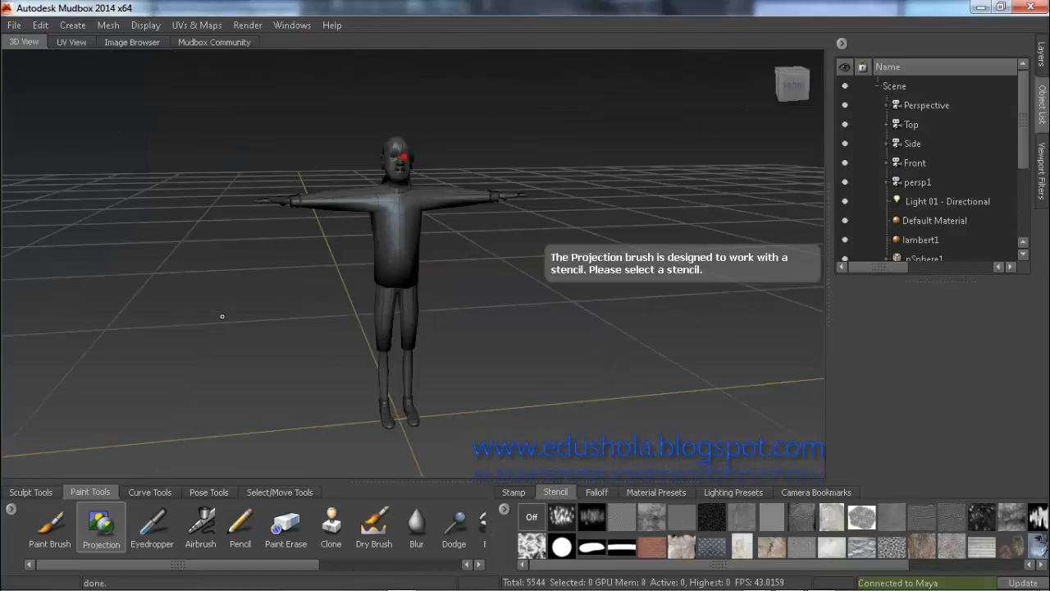
{"action": "scroll", "coordinate": [339, 264], "scroll_direction": "down", "scroll_amount": 3}
{"action": "scroll", "coordinate": [345, 273], "scroll_direction": "up", "scroll_amount": 4}
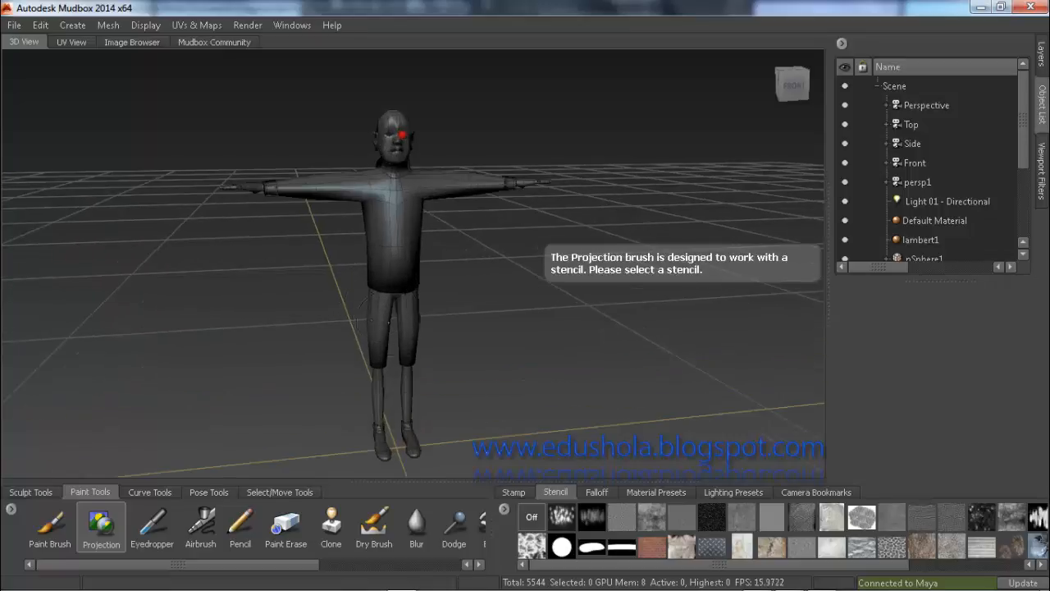
{"action": "mouse_move", "coordinate": [389, 322]}
{"action": "left_mouse_down", "text": "alt"}
{"action": "mouse_move", "coordinate": [320, 361]}
{"action": "mouse_move", "coordinate": [387, 326]}
{"action": "mouse_move", "coordinate": [399, 331]}
{"action": "left_mouse_up", "text": "alt"}
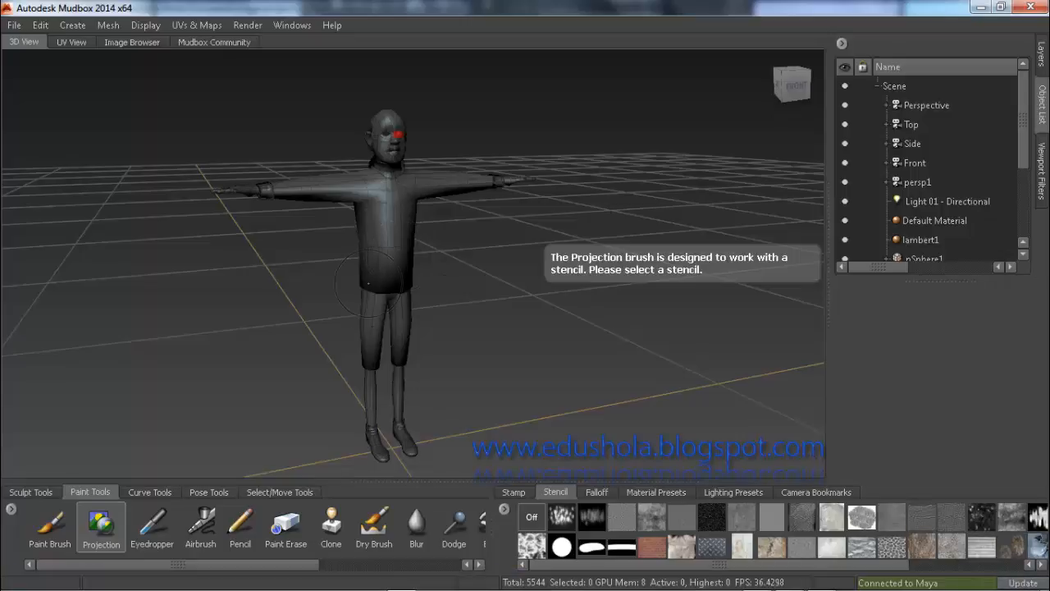
{"action": "left_click_drag", "start_coordinate": [369, 283], "coordinate": [205, 239], "text": "alt"}
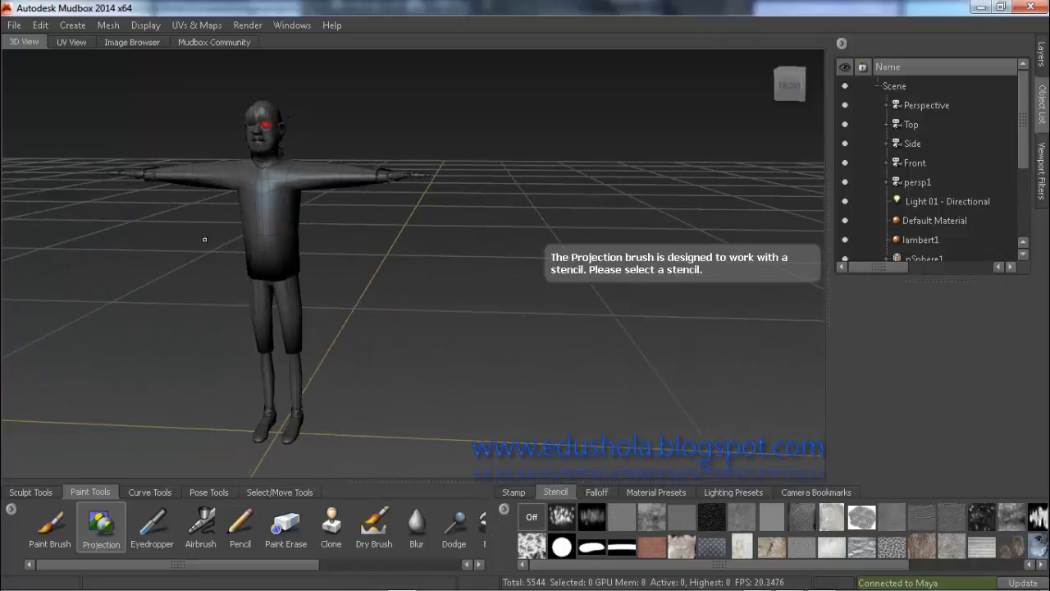
{"action": "left_click", "coordinate": [14, 26]}
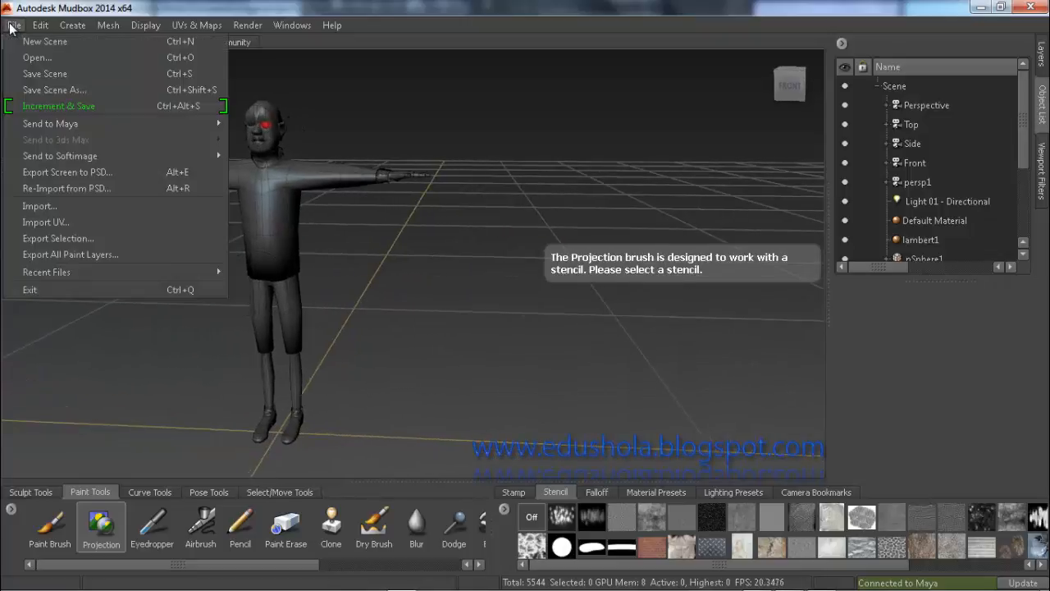
{"action": "left_click", "coordinate": [45, 205]}
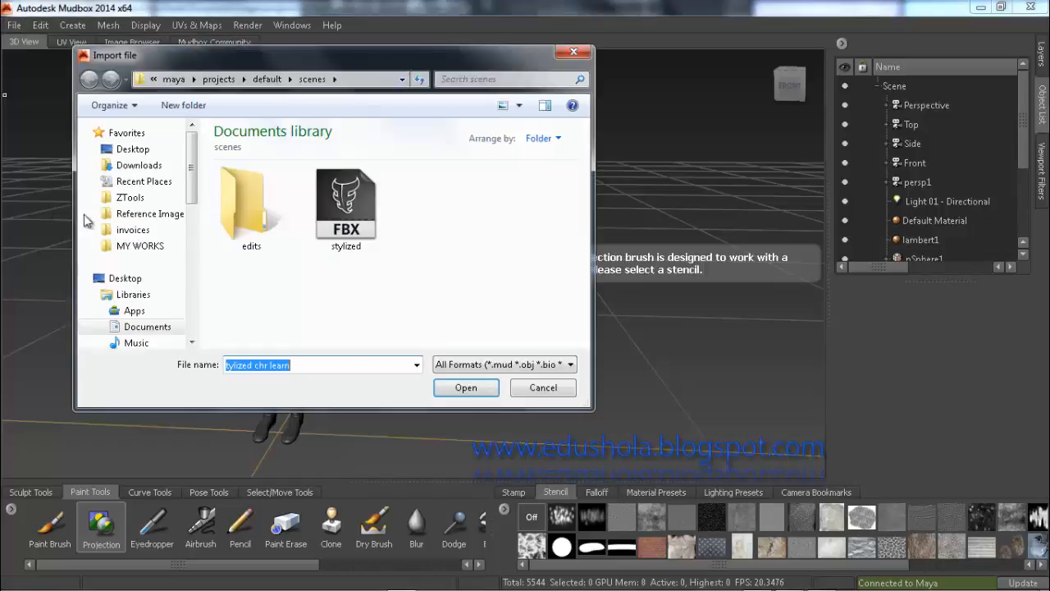
{"action": "left_click", "coordinate": [336, 230]}
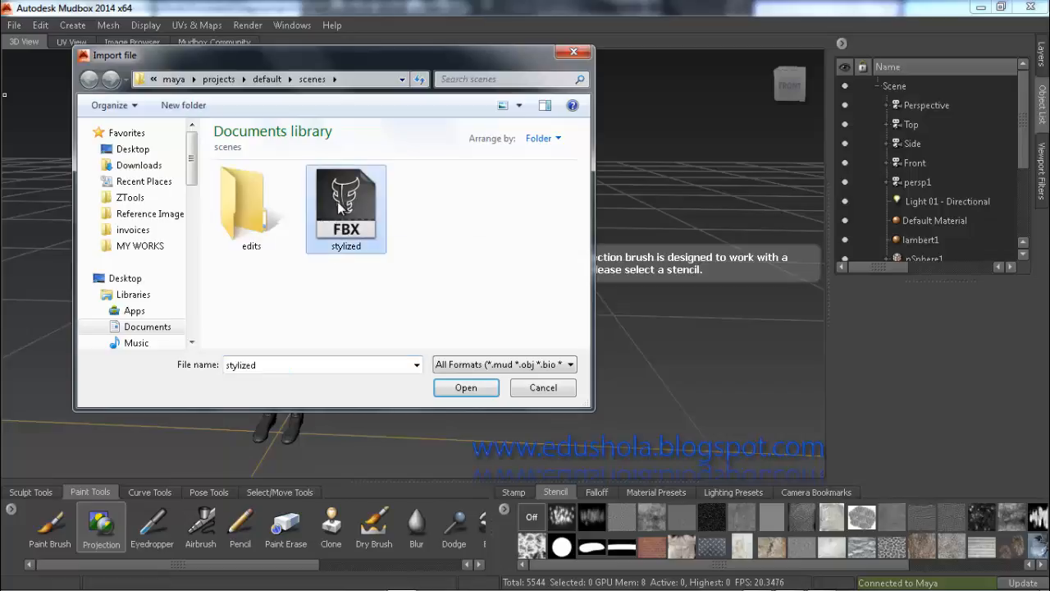
{"action": "left_click", "coordinate": [542, 389]}
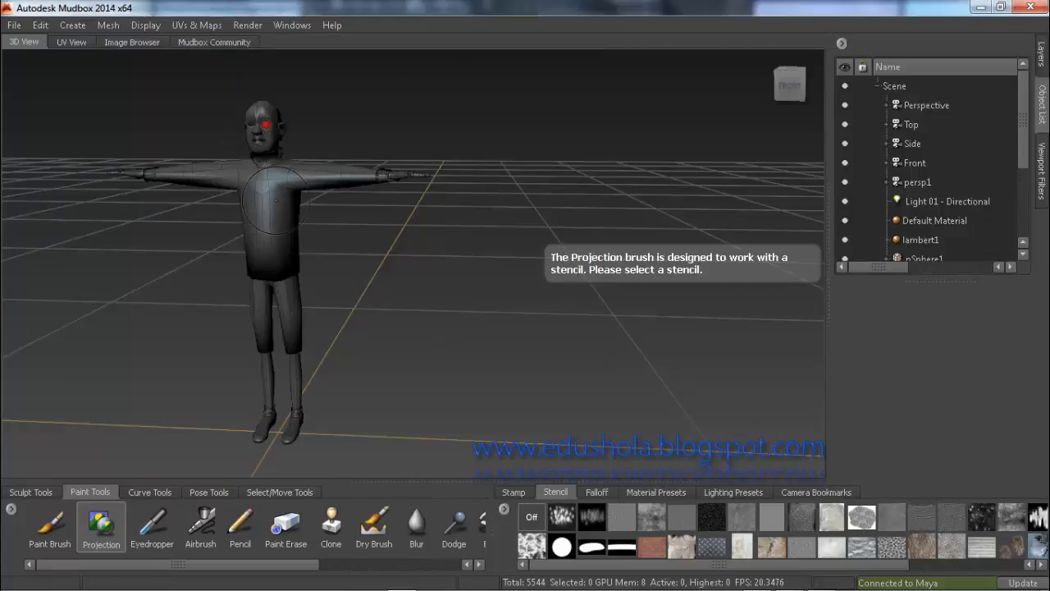
{"action": "mouse_move", "coordinate": [301, 166]}
{"action": "left_mouse_down", "text": "alt"}
{"action": "mouse_move", "coordinate": [255, 148]}
{"action": "mouse_move", "coordinate": [345, 164]}
{"action": "mouse_move", "coordinate": [263, 172]}
{"action": "mouse_move", "coordinate": [272, 125]}
{"action": "mouse_move", "coordinate": [278, 172]}
{"action": "left_mouse_up", "text": "alt"}
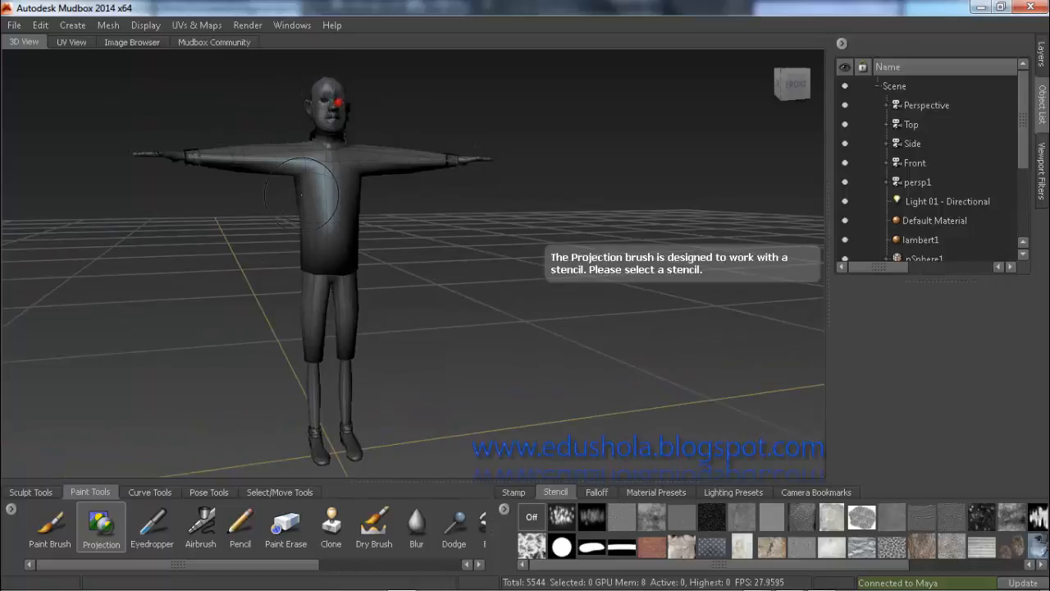
{"action": "left_click", "coordinate": [308, 169]}
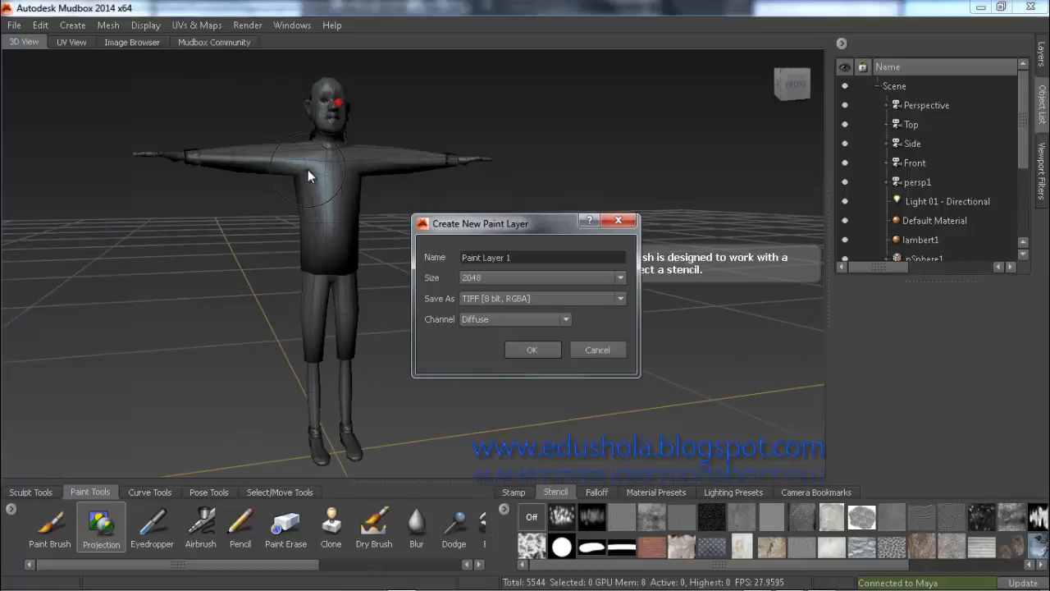
{"action": "left_click", "coordinate": [599, 351]}
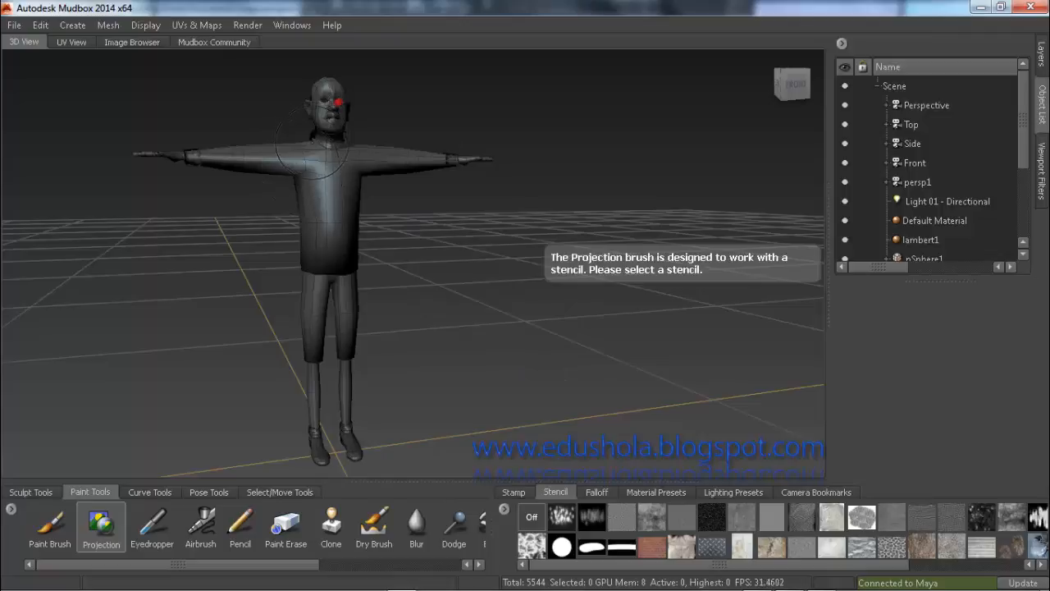
Step: Assign a new Mudbox Material to the character's skin mesh at the head
{"action": "left_click_drag", "start_coordinate": [336, 177], "coordinate": [320, 196], "text": "alt"}
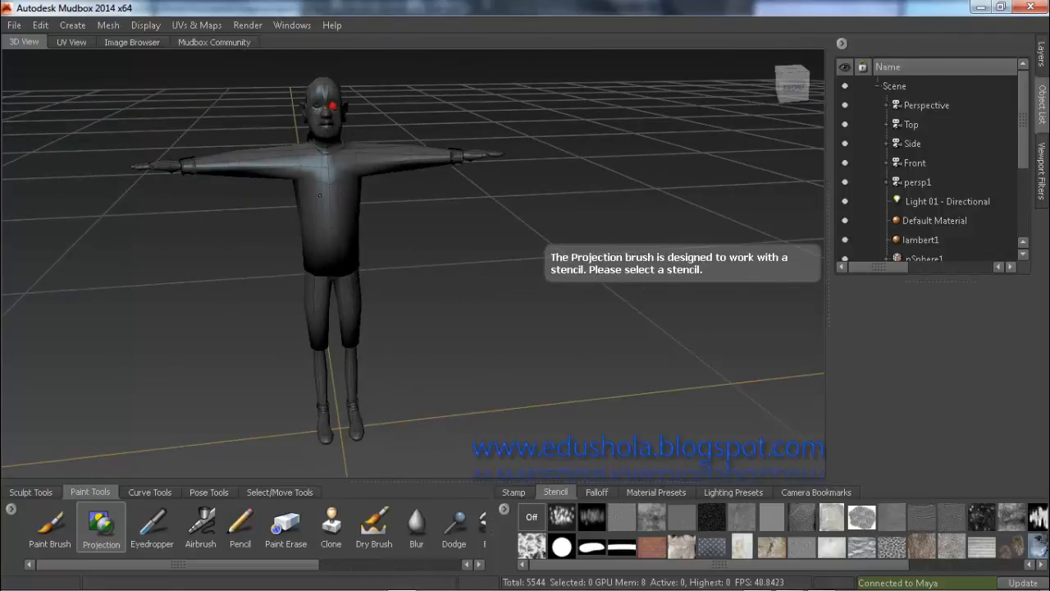
{"action": "right_click", "coordinate": [324, 94]}
{"action": "mouse_move", "coordinate": [332, 150]}
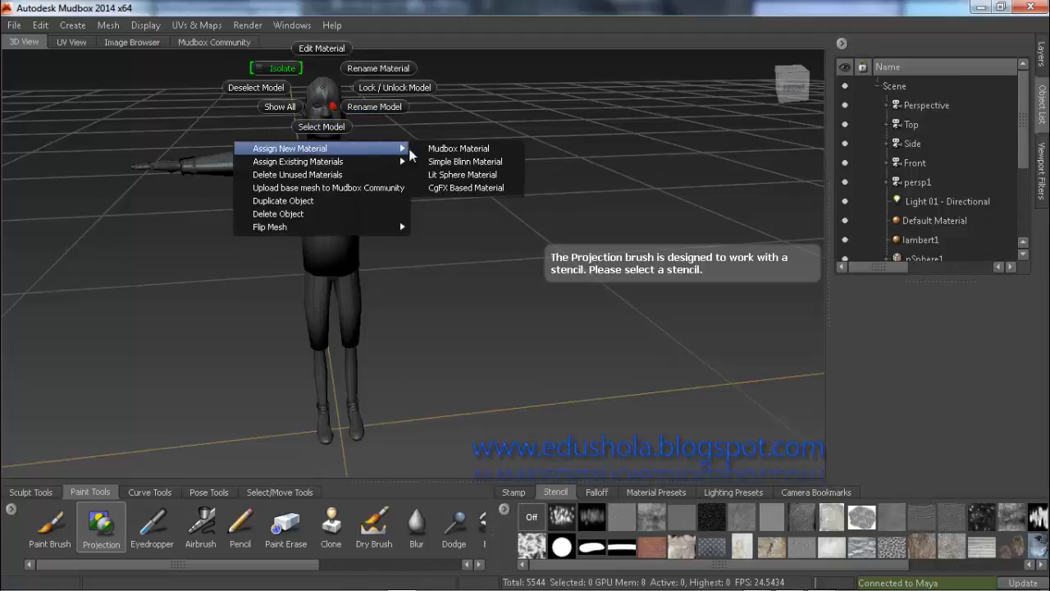
{"action": "left_click", "coordinate": [458, 149]}
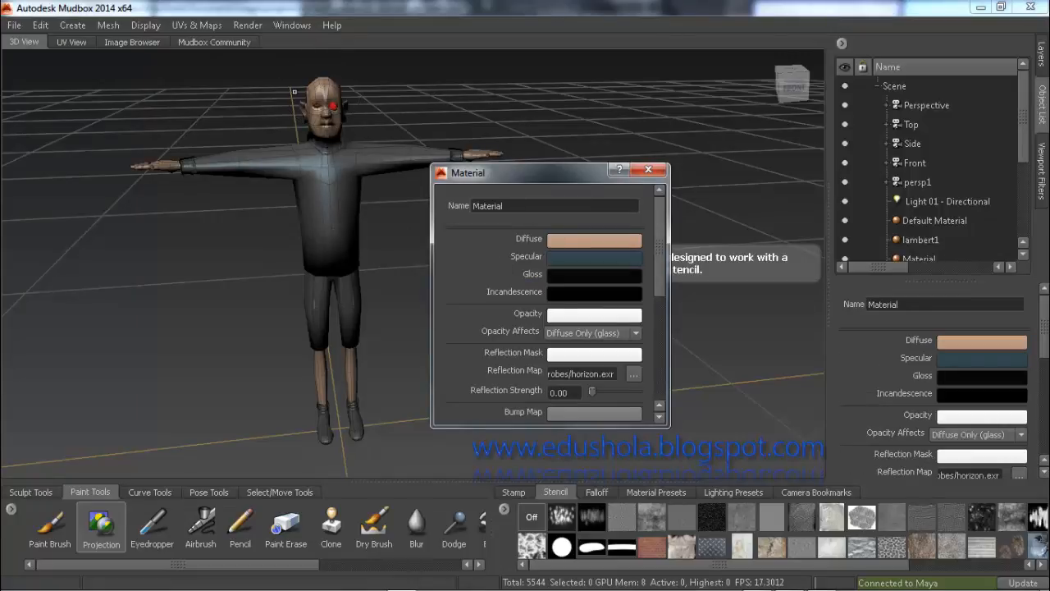
Step: Set the skin material's diffuse color to a dark brown and close the material settings
{"action": "left_click", "coordinate": [592, 238]}
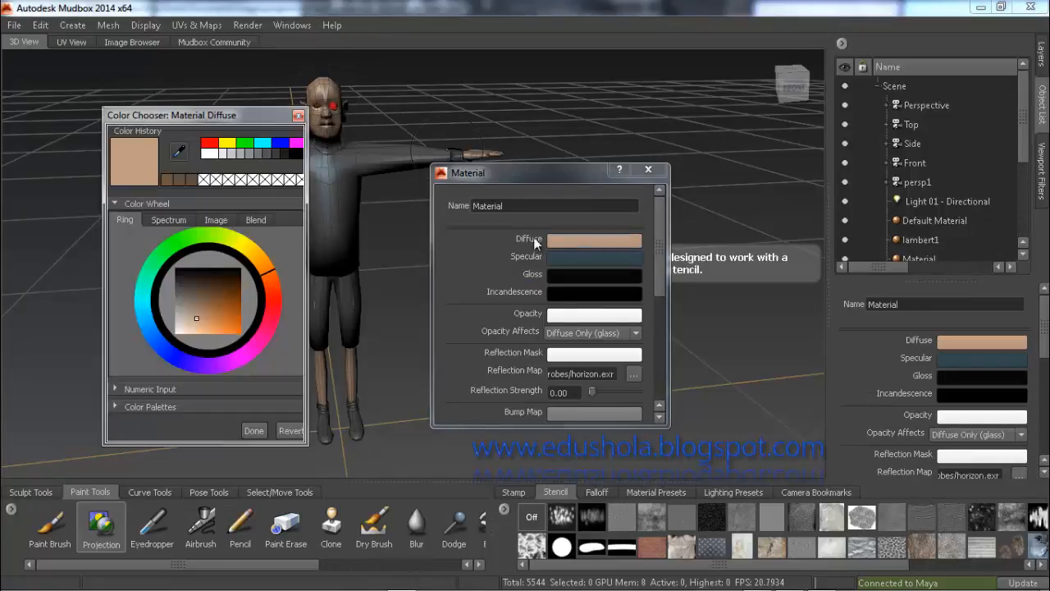
{"action": "left_click_drag", "start_coordinate": [195, 304], "coordinate": [194, 297]}
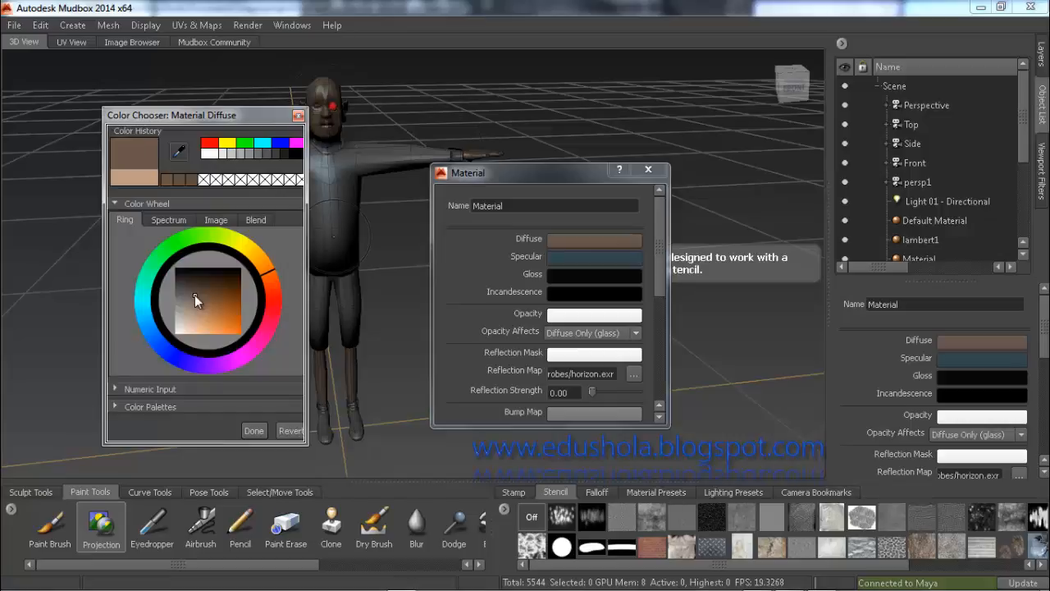
{"action": "left_click", "coordinate": [253, 430]}
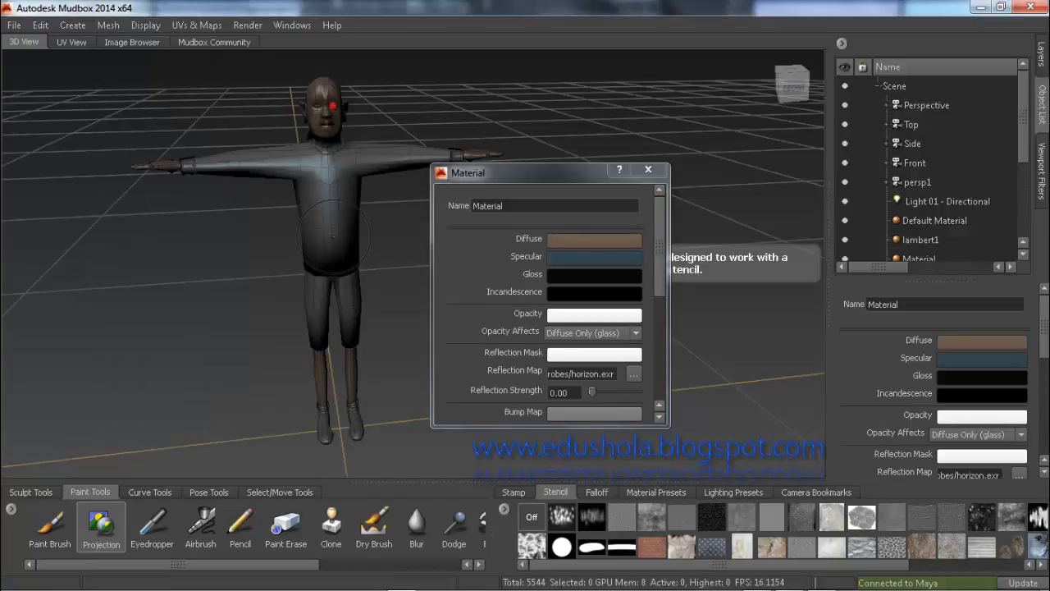
{"action": "left_click", "coordinate": [647, 170]}
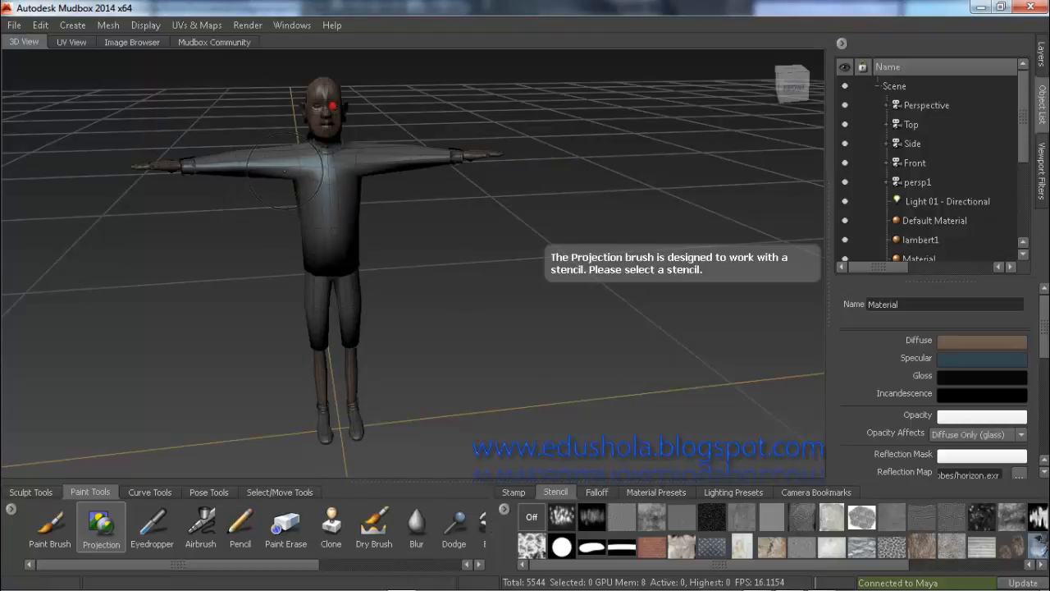
Step: Assign a new Mudbox Material to the character's shirt, set its diffuse color to white and close the material settings
{"action": "right_click", "coordinate": [287, 172]}
{"action": "mouse_move", "coordinate": [324, 239]}
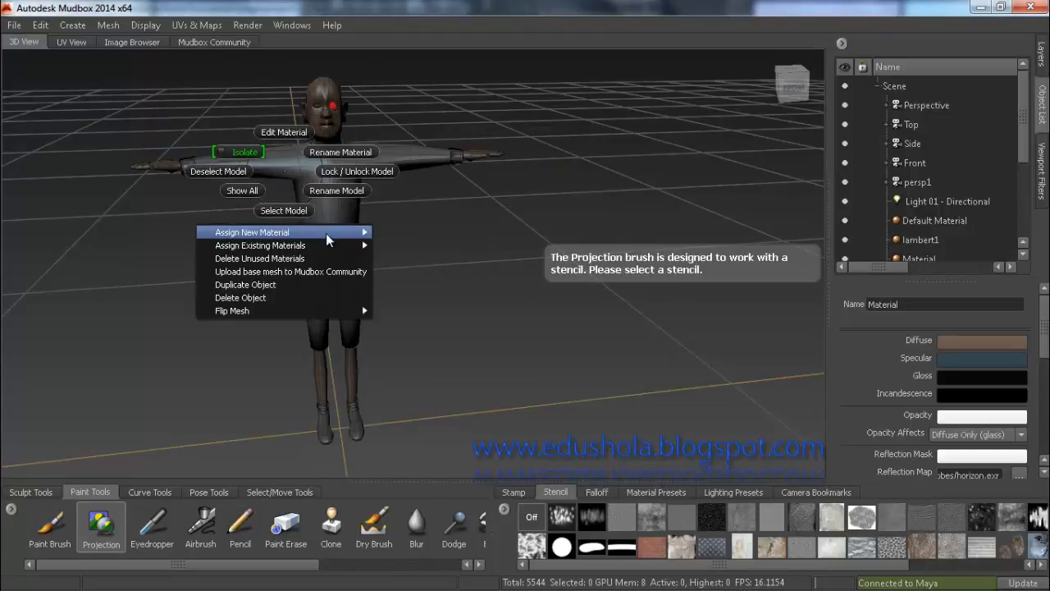
{"action": "left_click", "coordinate": [386, 239]}
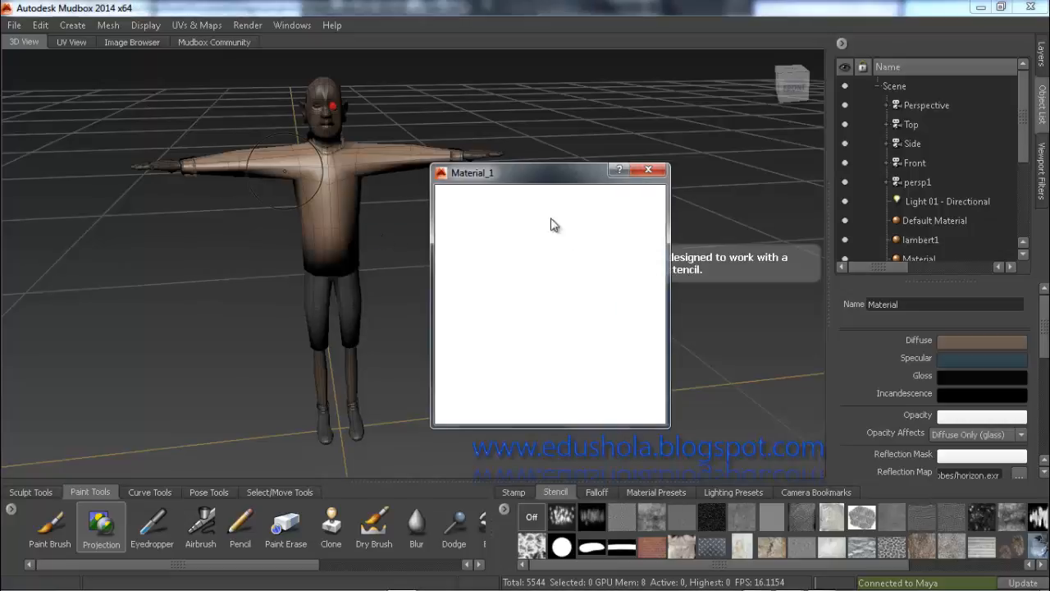
{"action": "left_click", "coordinate": [577, 240]}
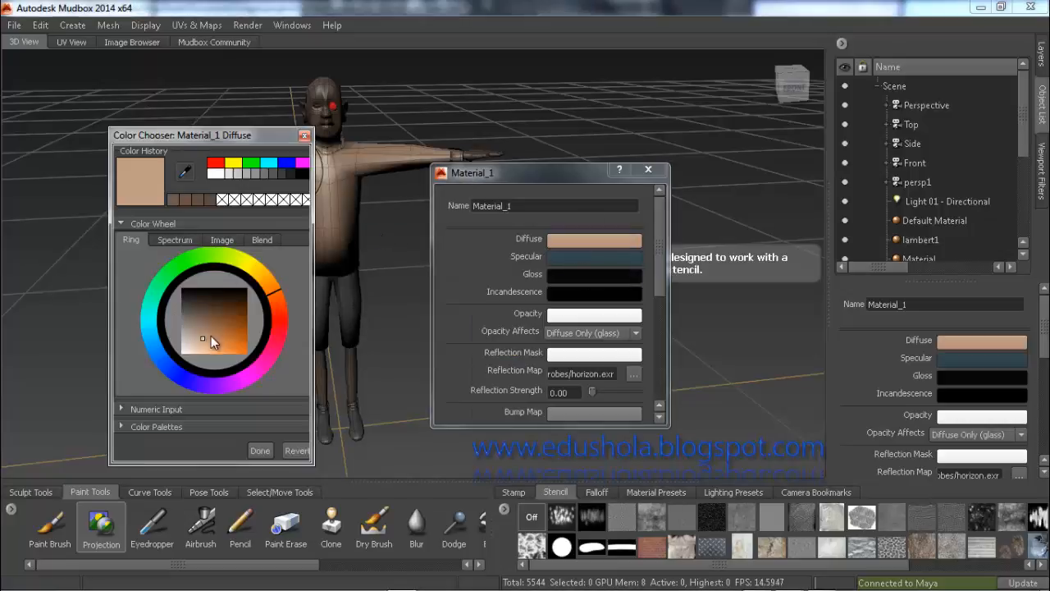
{"action": "left_click_drag", "start_coordinate": [211, 337], "coordinate": [189, 394]}
{"action": "left_click", "coordinate": [260, 451]}
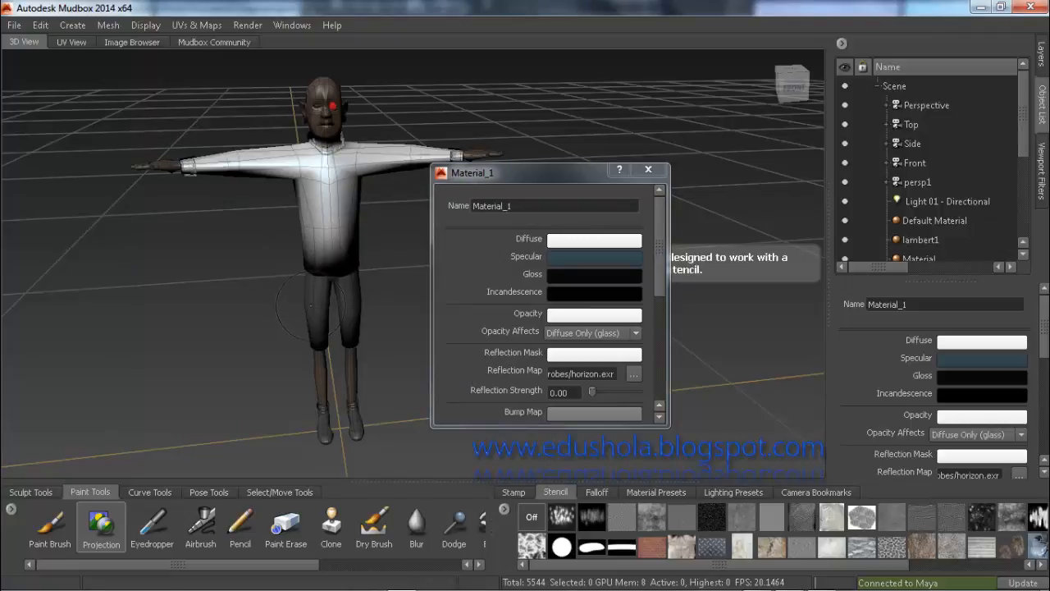
{"action": "left_click", "coordinate": [648, 169]}
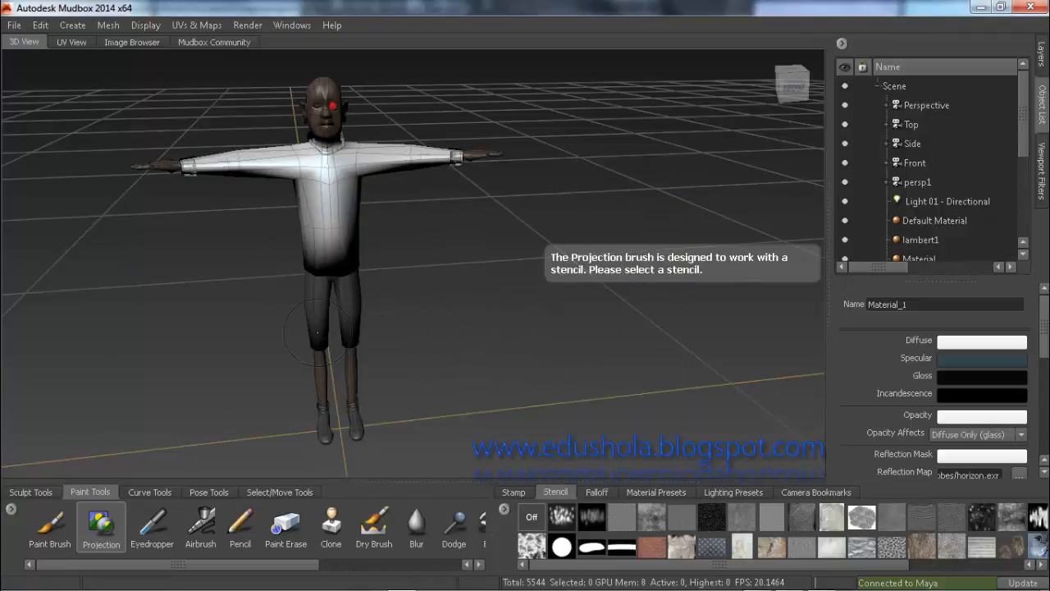
Step: Assign a new Mudbox Material to the character's shorts, set its diffuse color to a strong red and close the material settings
{"action": "right_click", "coordinate": [352, 316]}
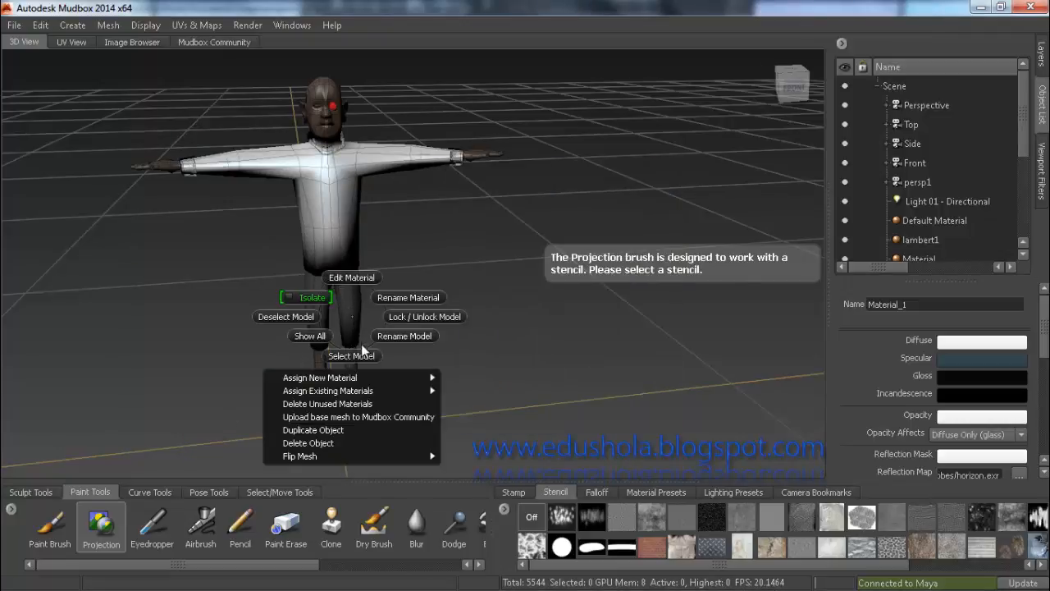
{"action": "mouse_move", "coordinate": [377, 374]}
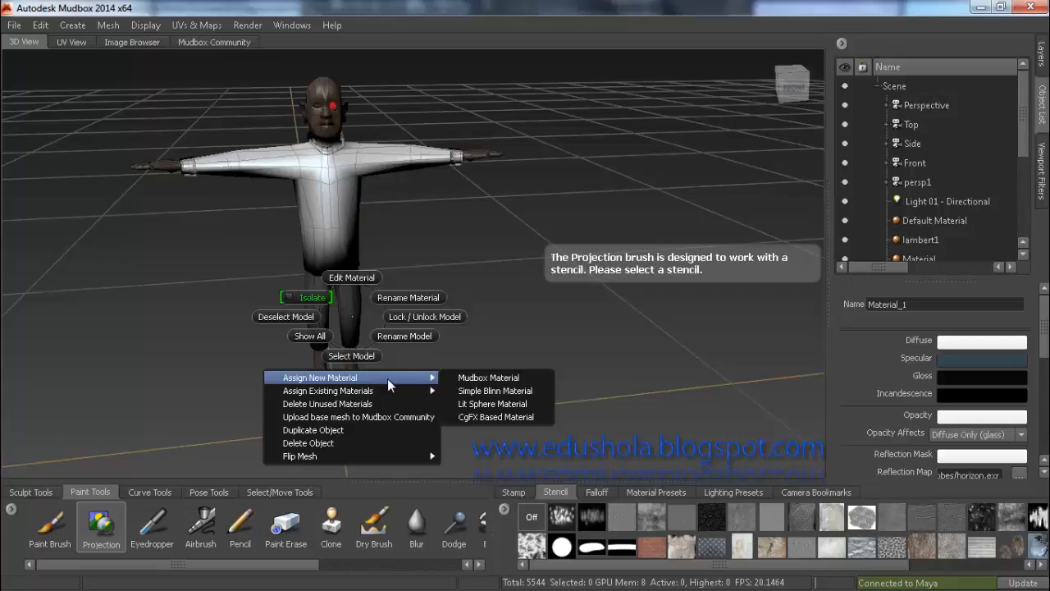
{"action": "left_click", "coordinate": [448, 376]}
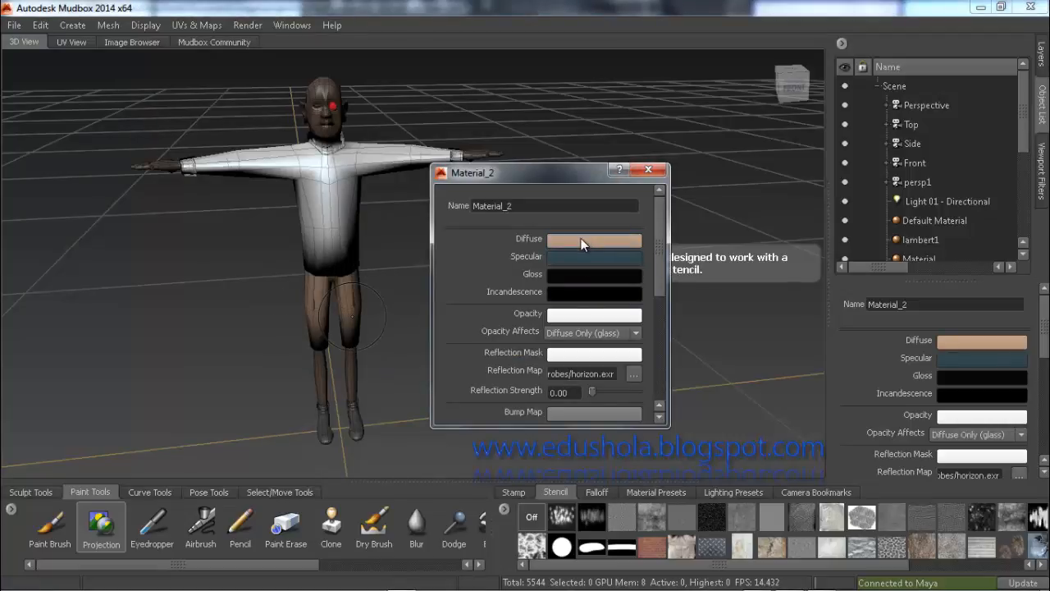
{"action": "left_click", "coordinate": [581, 240]}
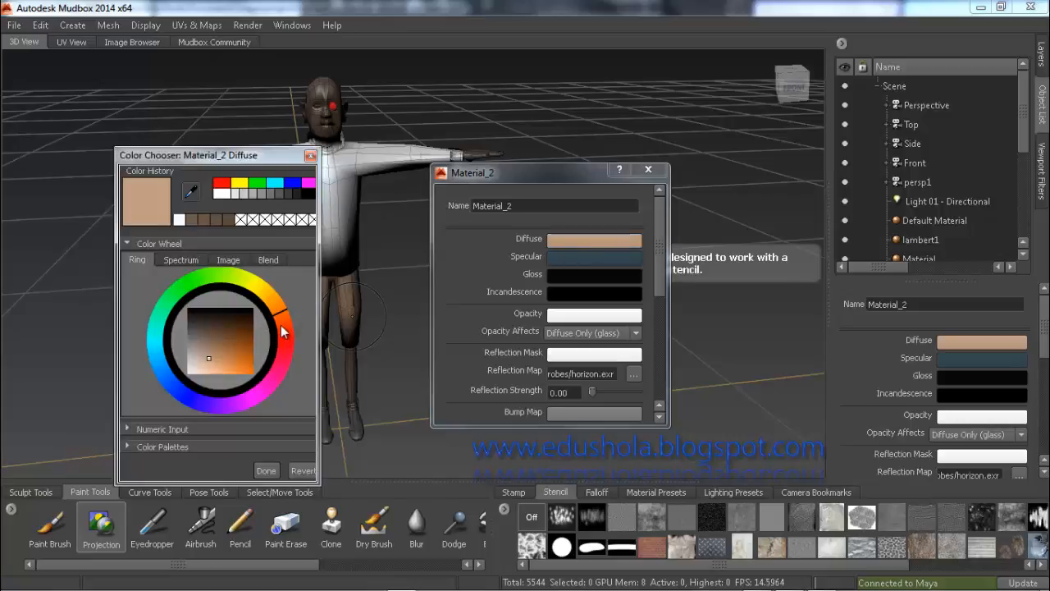
{"action": "mouse_move", "coordinate": [281, 331]}
{"action": "left_mouse_down"}
{"action": "mouse_move", "coordinate": [289, 324]}
{"action": "mouse_move", "coordinate": [290, 335]}
{"action": "left_mouse_up"}
{"action": "left_click", "coordinate": [235, 367]}
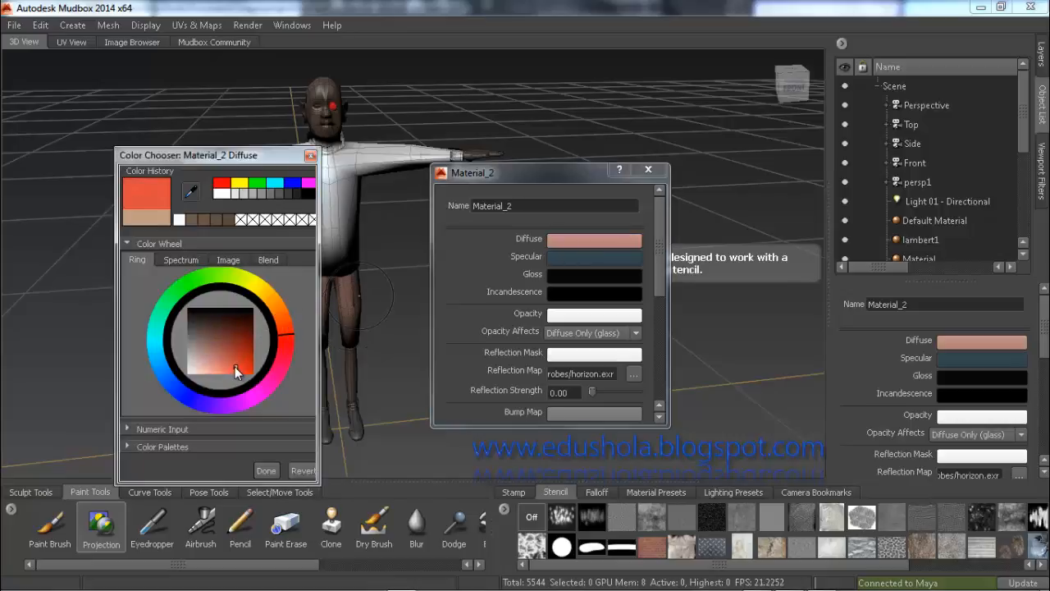
{"action": "mouse_move", "coordinate": [235, 367]}
{"action": "left_mouse_down"}
{"action": "mouse_move", "coordinate": [256, 374]}
{"action": "mouse_move", "coordinate": [247, 355]}
{"action": "left_mouse_up"}
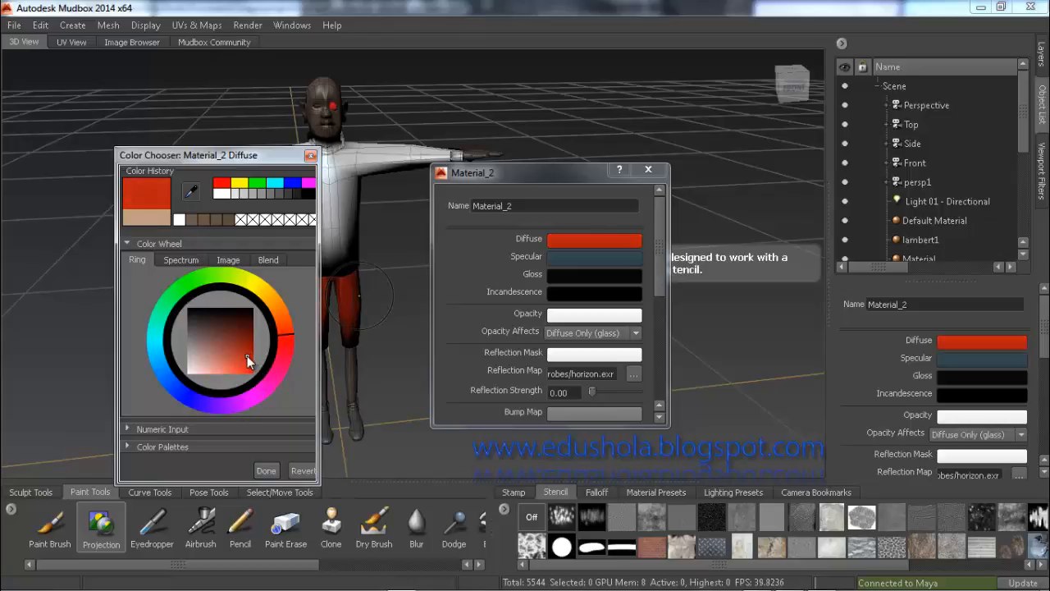
{"action": "left_click", "coordinate": [266, 471]}
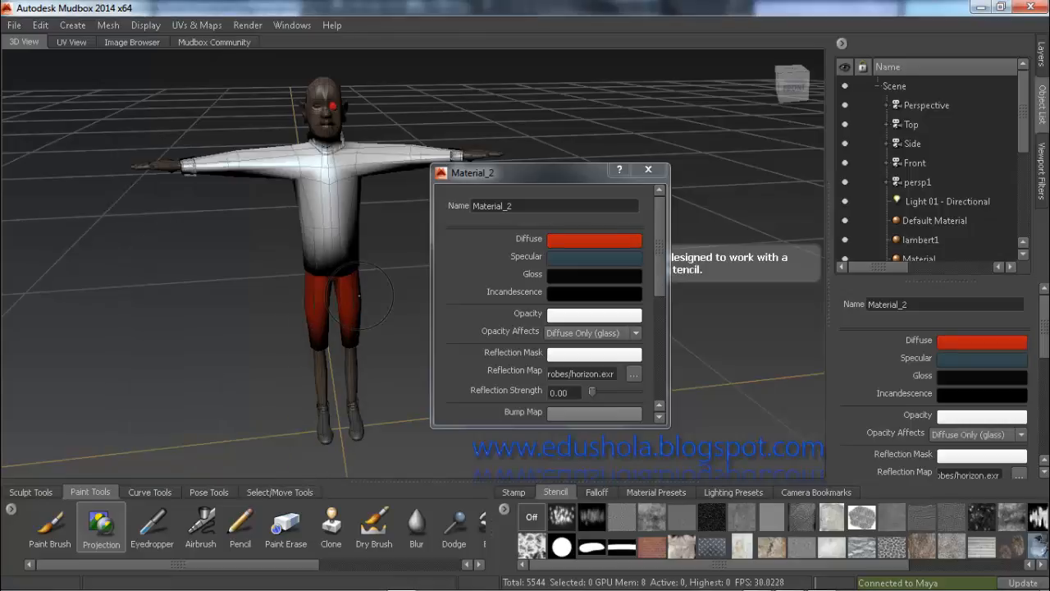
{"action": "left_click", "coordinate": [648, 170]}
Step: Shrink the Projection brush to about the width of the ankle at the character's feet
{"action": "middle_click_drag", "start_coordinate": [332, 410], "coordinate": [347, 211], "text": "alt"}
{"action": "scroll", "coordinate": [347, 211], "scroll_direction": "up", "scroll_amount": 3}
{"action": "scroll", "coordinate": [298, 188], "scroll_direction": "up", "scroll_amount": 2}
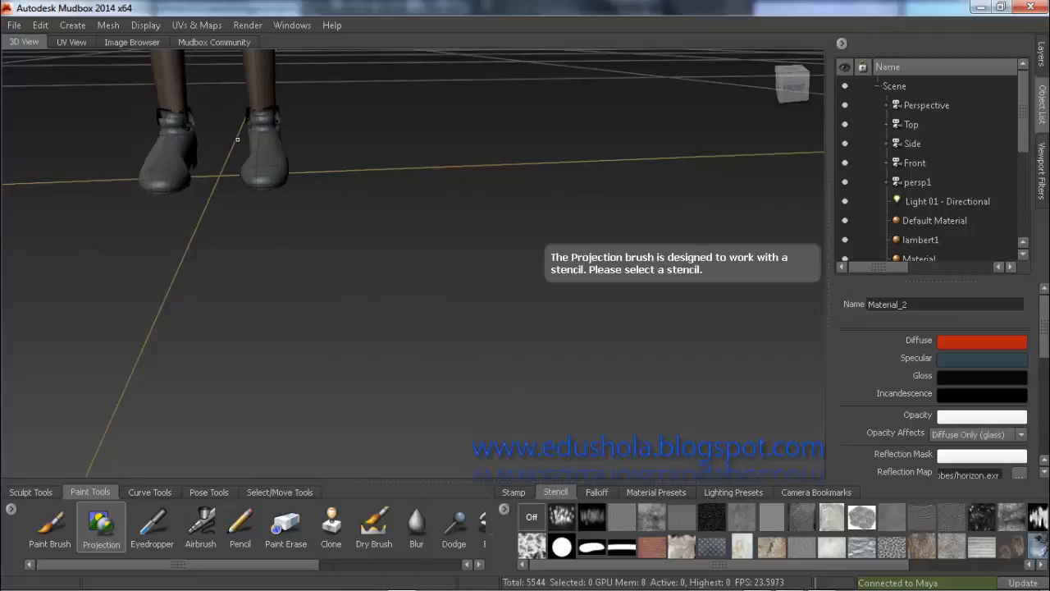
{"action": "mouse_move", "coordinate": [237, 140]}
{"action": "middle_mouse_down", "text": "alt"}
{"action": "mouse_move", "coordinate": [293, 200]}
{"action": "mouse_move", "coordinate": [316, 263]}
{"action": "middle_mouse_up", "text": "alt"}
{"action": "scroll", "coordinate": [312, 275], "scroll_direction": "up", "scroll_amount": 3}
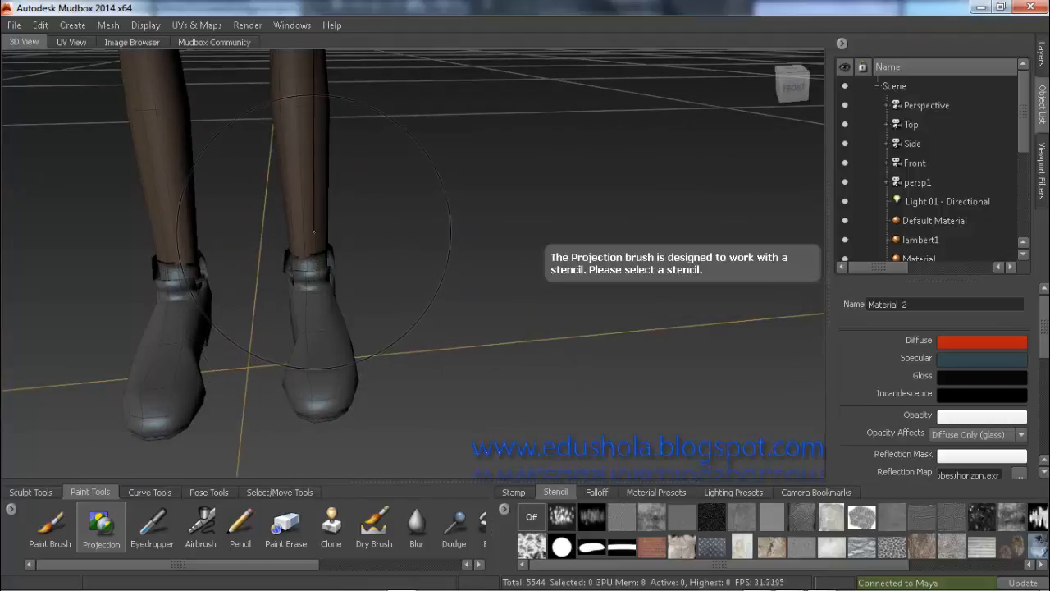
{"action": "key", "text": "b"}
{"action": "left_click_drag", "start_coordinate": [314, 233], "coordinate": [209, 232]}
{"action": "mouse_move", "coordinate": [314, 232]}
{"action": "left_mouse_down"}
{"action": "mouse_move", "coordinate": [373, 232]}
{"action": "mouse_move", "coordinate": [282, 232]}
{"action": "left_mouse_up"}
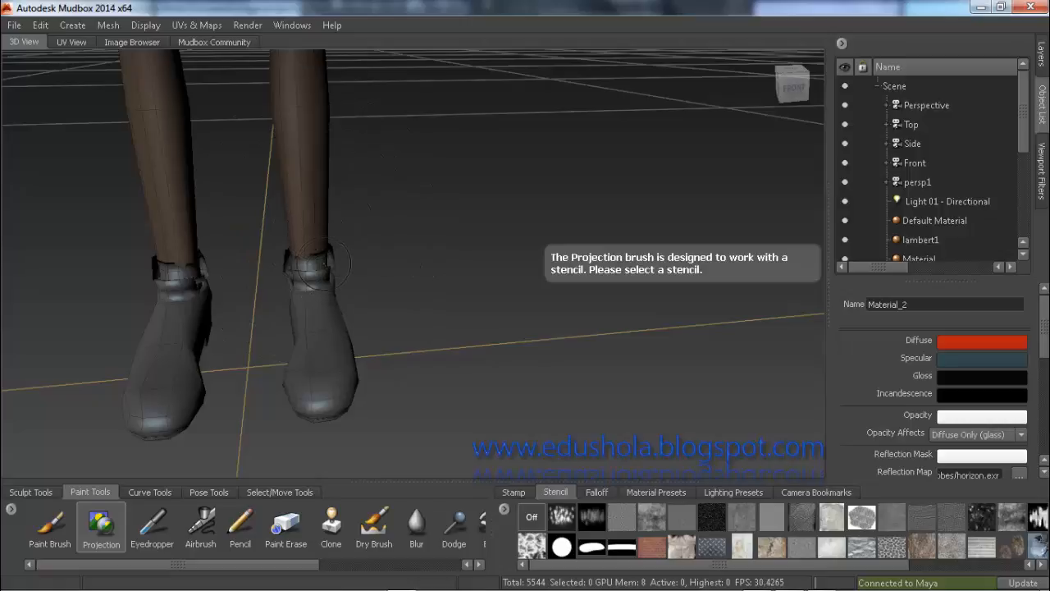
Step: Assign a new Mudbox Material to the sock mesh around the character's ankles
{"action": "right_click", "coordinate": [323, 261]}
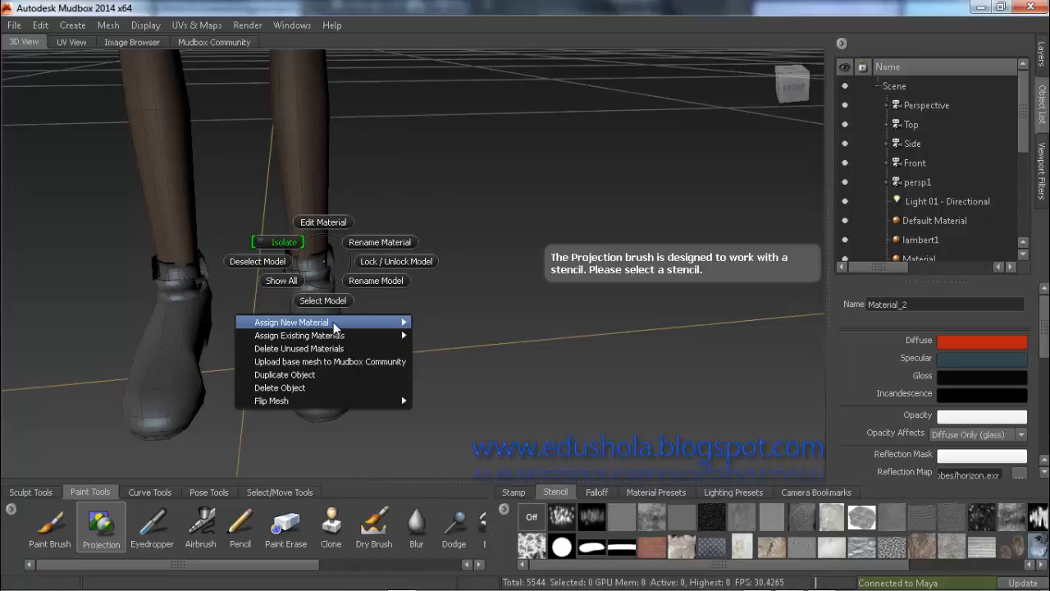
{"action": "mouse_move", "coordinate": [366, 320]}
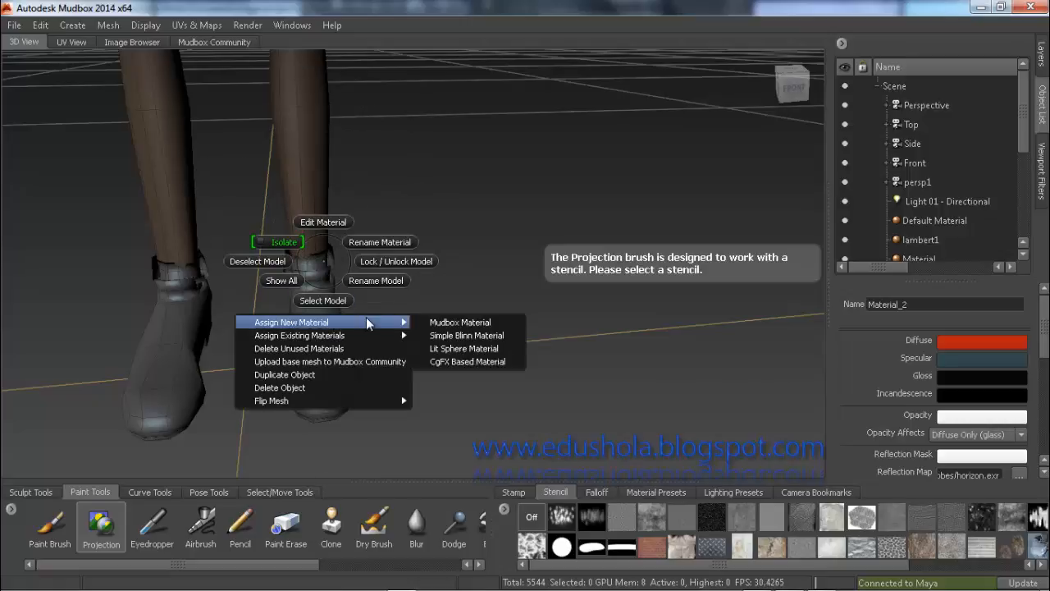
{"action": "left_click", "coordinate": [439, 326]}
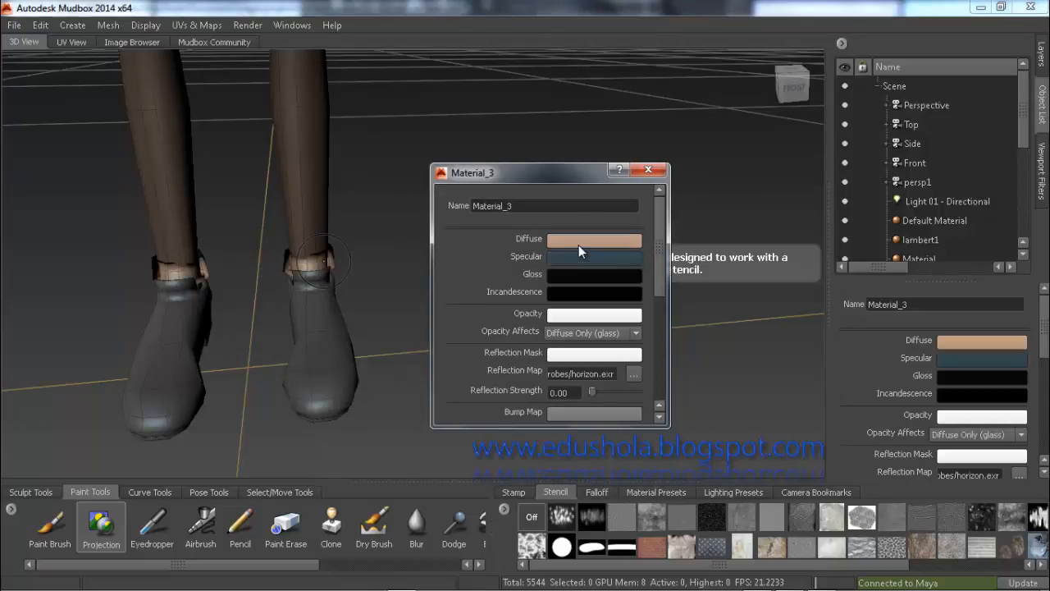
Step: Set the sock material's diffuse color to white
{"action": "left_click", "coordinate": [579, 244]}
{"action": "left_click_drag", "start_coordinate": [200, 362], "coordinate": [174, 405]}
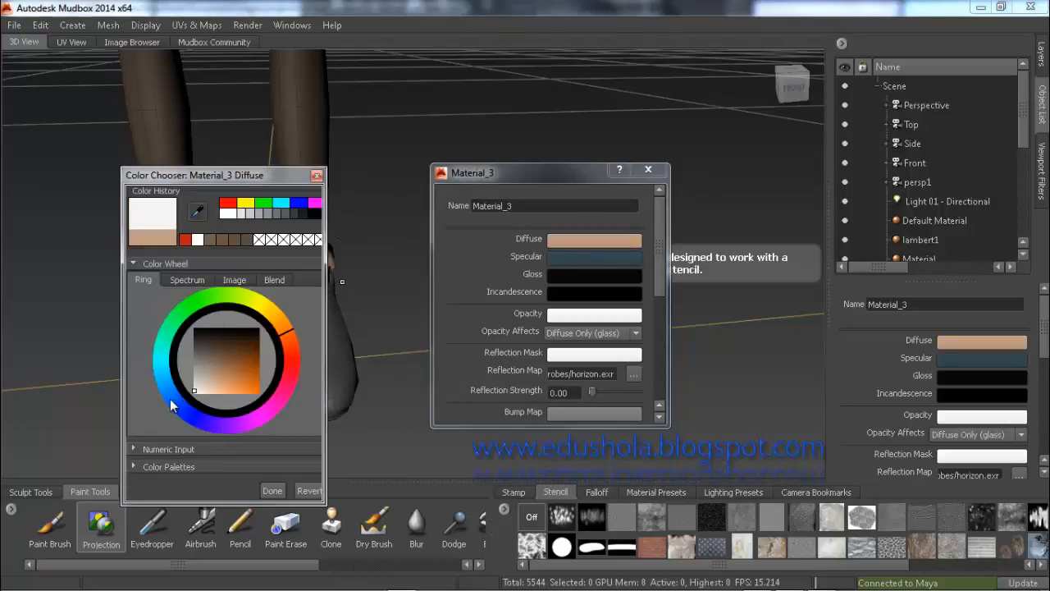
{"action": "left_click", "coordinate": [271, 490]}
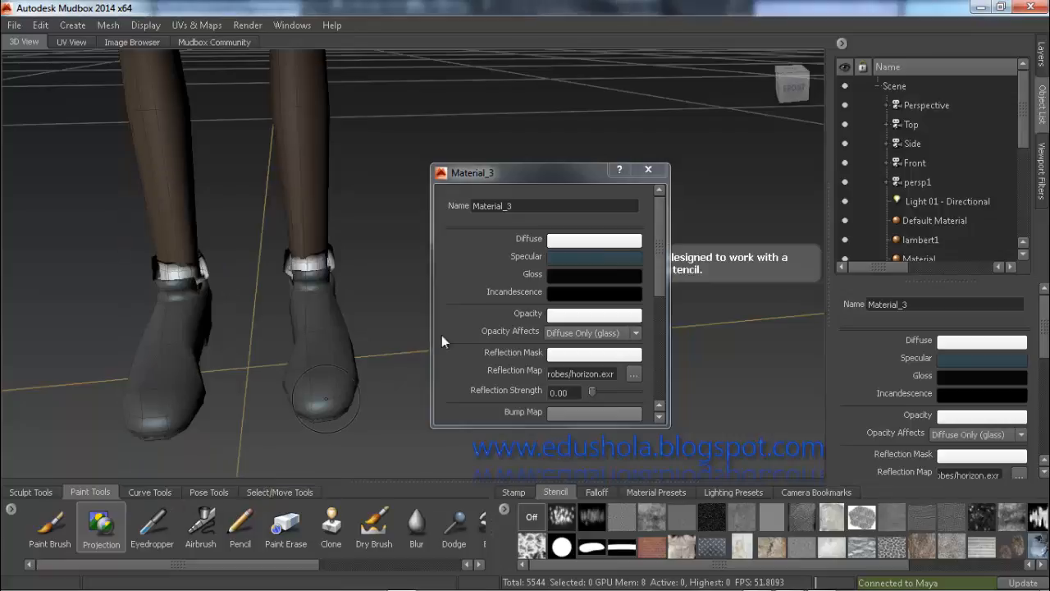
Step: Set the sock material's diffuse color to a medium grey and close the material settings
{"action": "left_click", "coordinate": [578, 241]}
{"action": "mouse_move", "coordinate": [238, 388]}
{"action": "left_mouse_down"}
{"action": "mouse_move", "coordinate": [210, 380]}
{"action": "mouse_move", "coordinate": [202, 392]}
{"action": "left_mouse_up"}
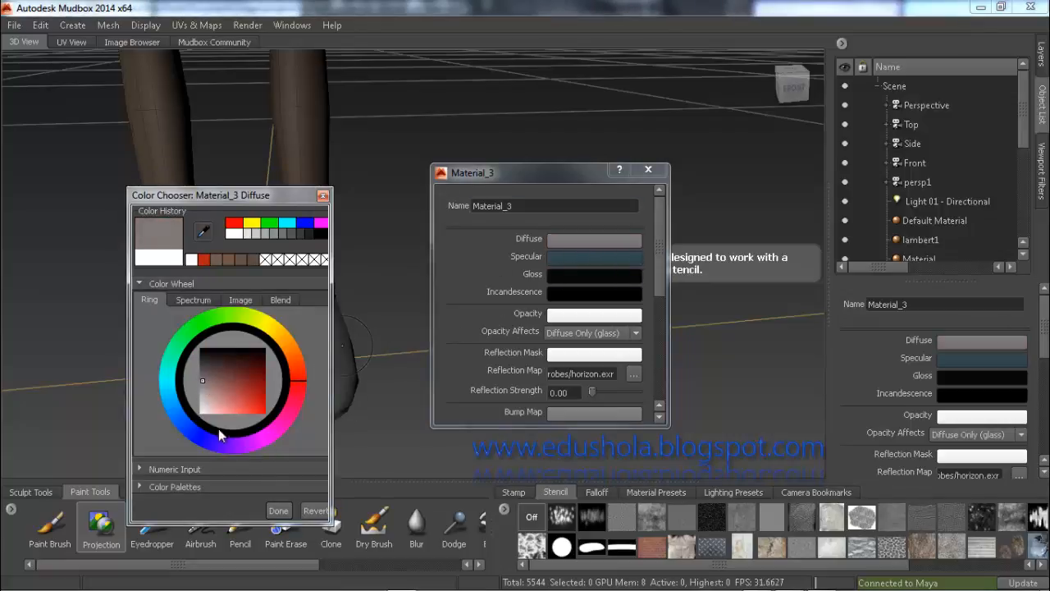
{"action": "left_click", "coordinate": [278, 510]}
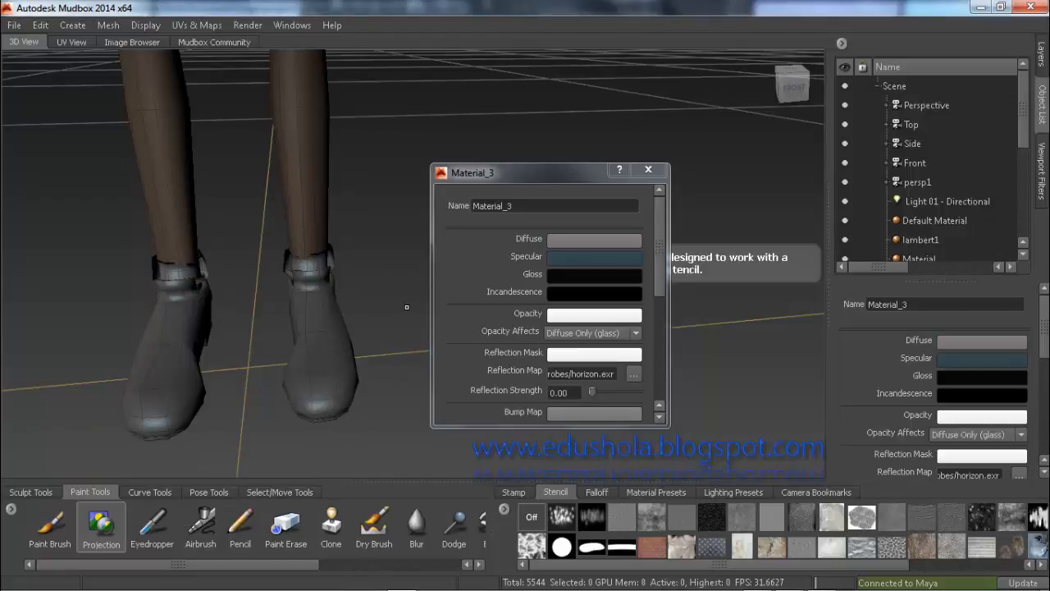
{"action": "left_click", "coordinate": [648, 170]}
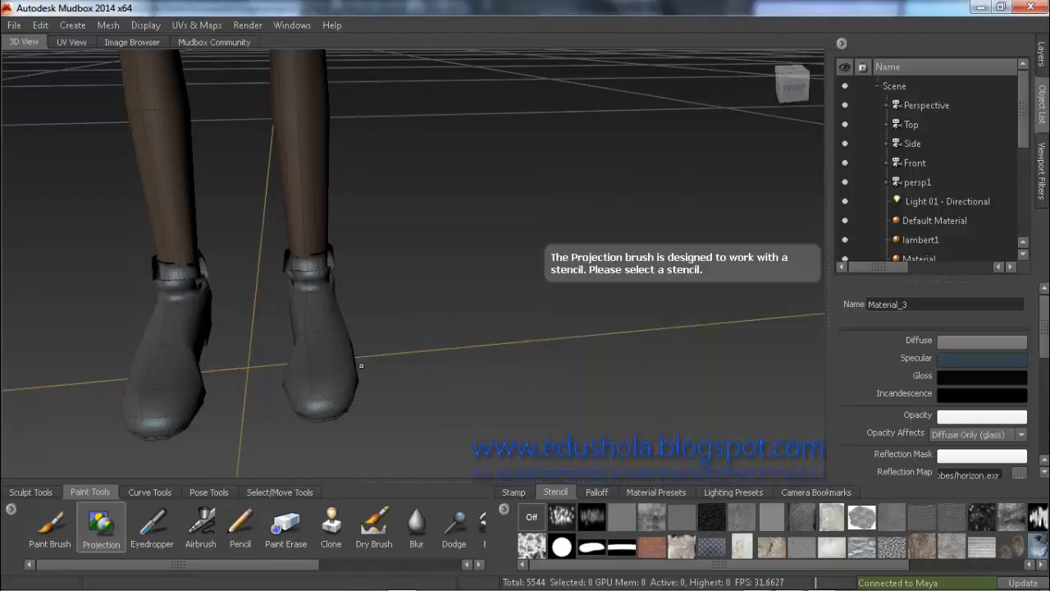
Step: Assign a new Mudbox Material to the shoes, reuse the shorts' red as its diffuse color and close the open dialogs
{"action": "right_click", "coordinate": [336, 373]}
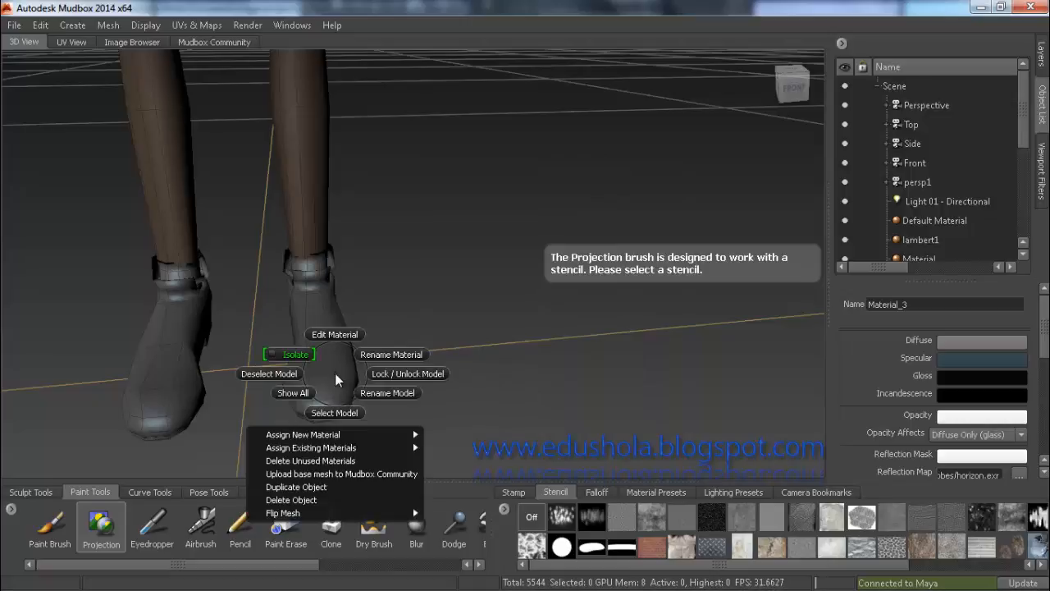
{"action": "mouse_move", "coordinate": [399, 438]}
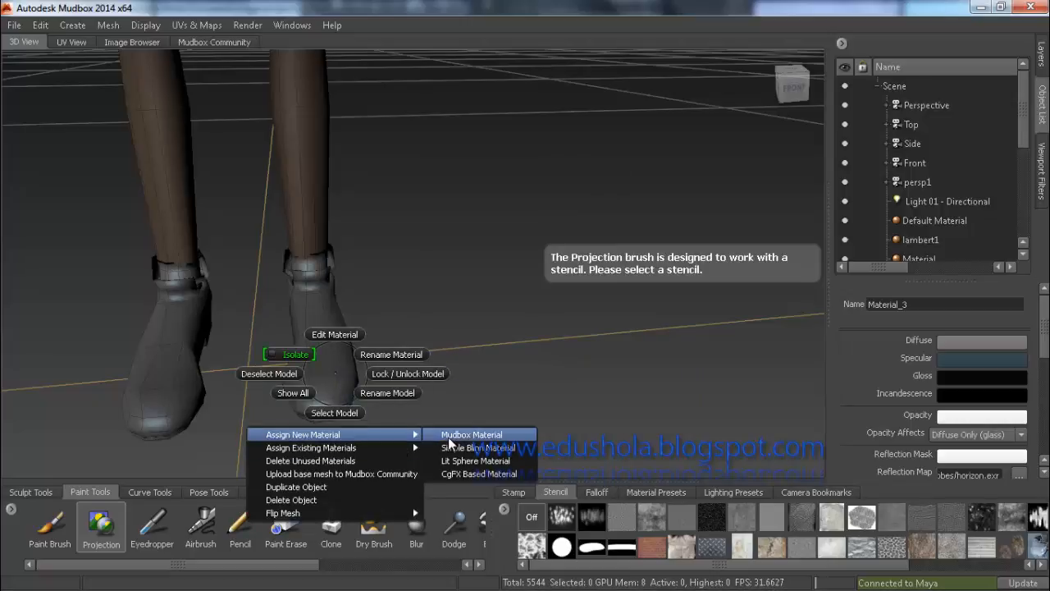
{"action": "left_click", "coordinate": [448, 436]}
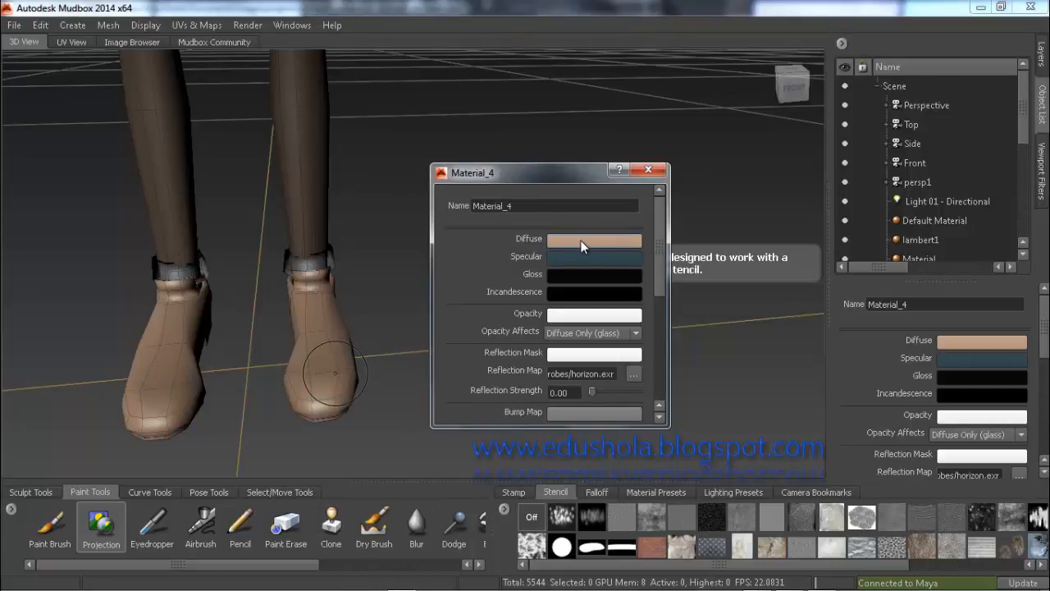
{"action": "left_click", "coordinate": [582, 239]}
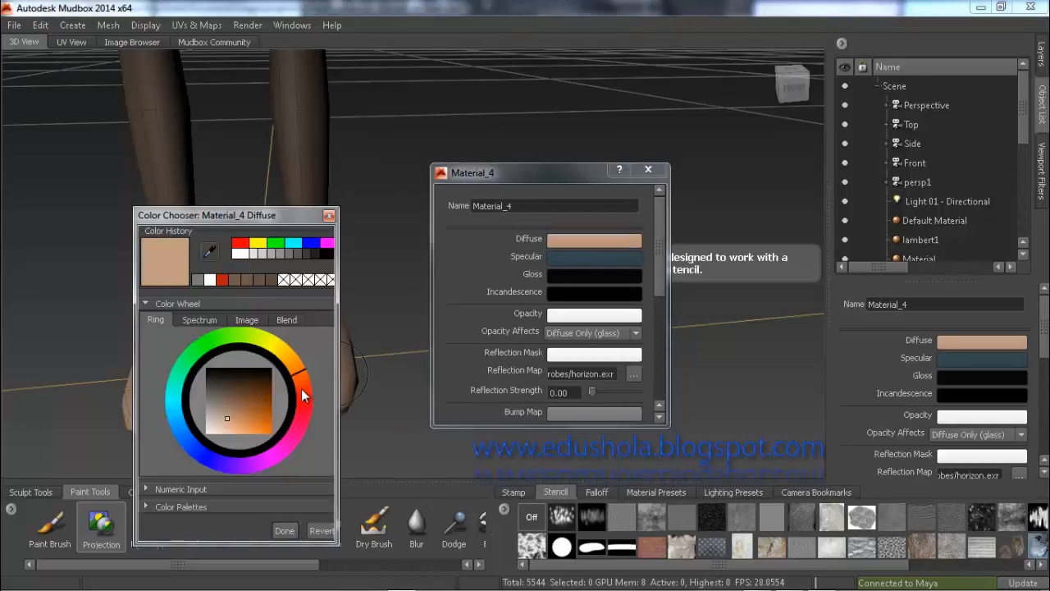
{"action": "left_click", "coordinate": [223, 280]}
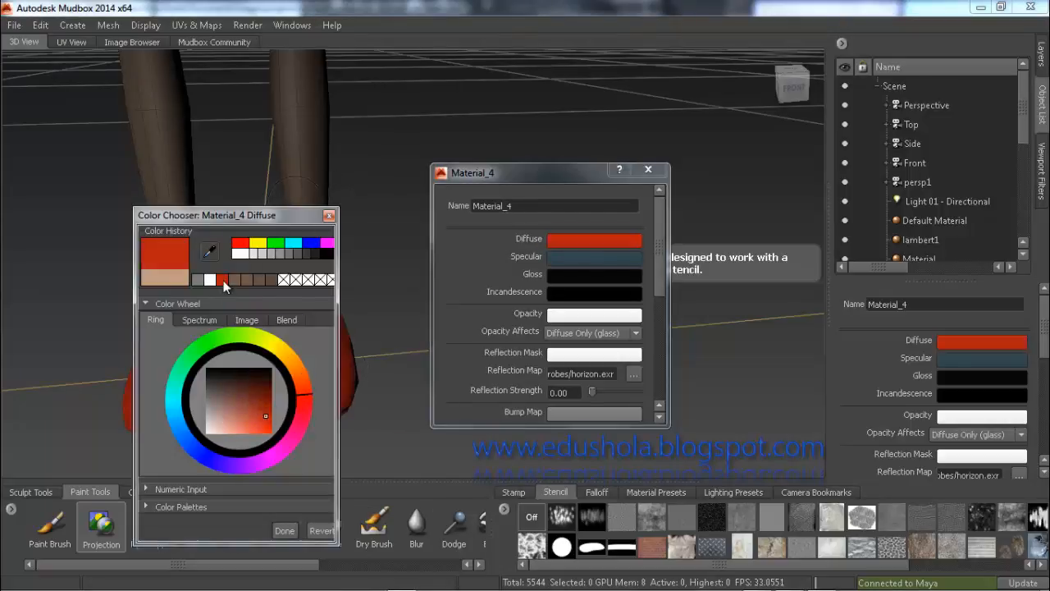
{"action": "left_click", "coordinate": [283, 531]}
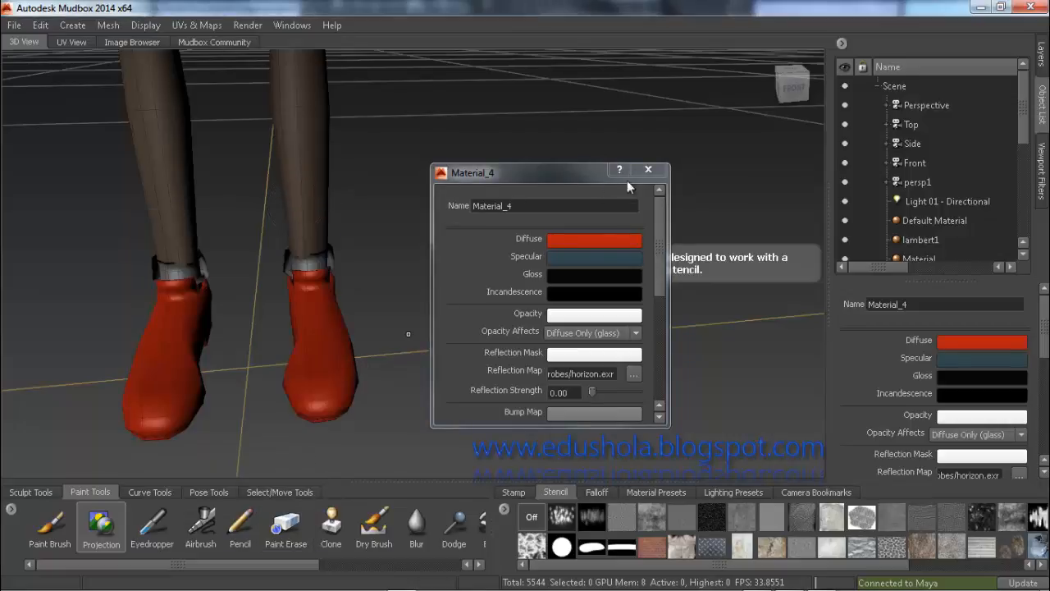
{"action": "left_click", "coordinate": [648, 169]}
{"action": "left_click", "coordinate": [411, 164]}
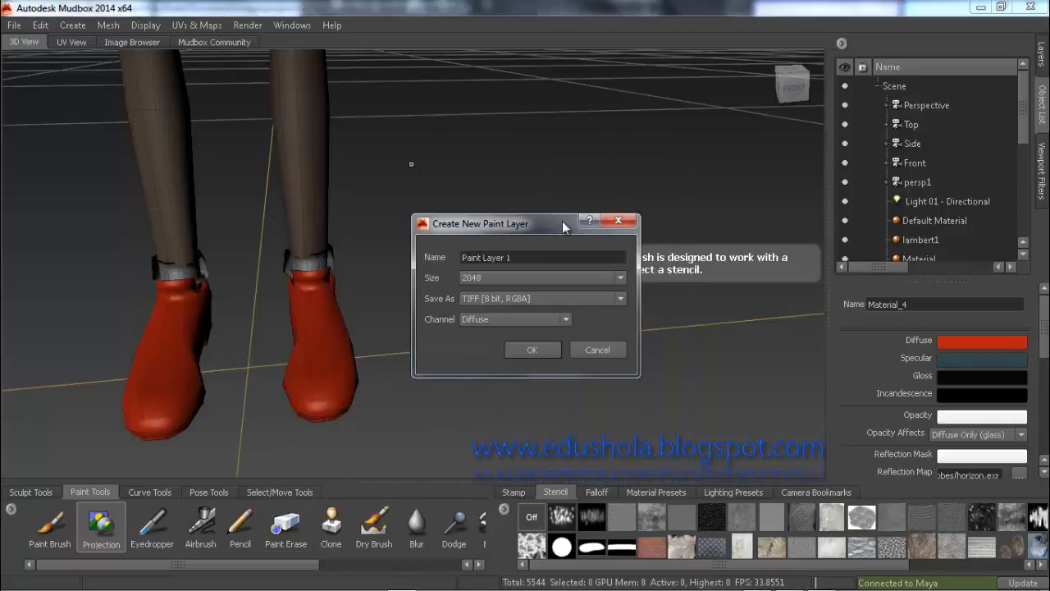
{"action": "left_click", "coordinate": [611, 225]}
Step: Display the paint layers with the character's upper body and head in view
{"action": "scroll", "coordinate": [407, 243], "scroll_direction": "down", "scroll_amount": 6}
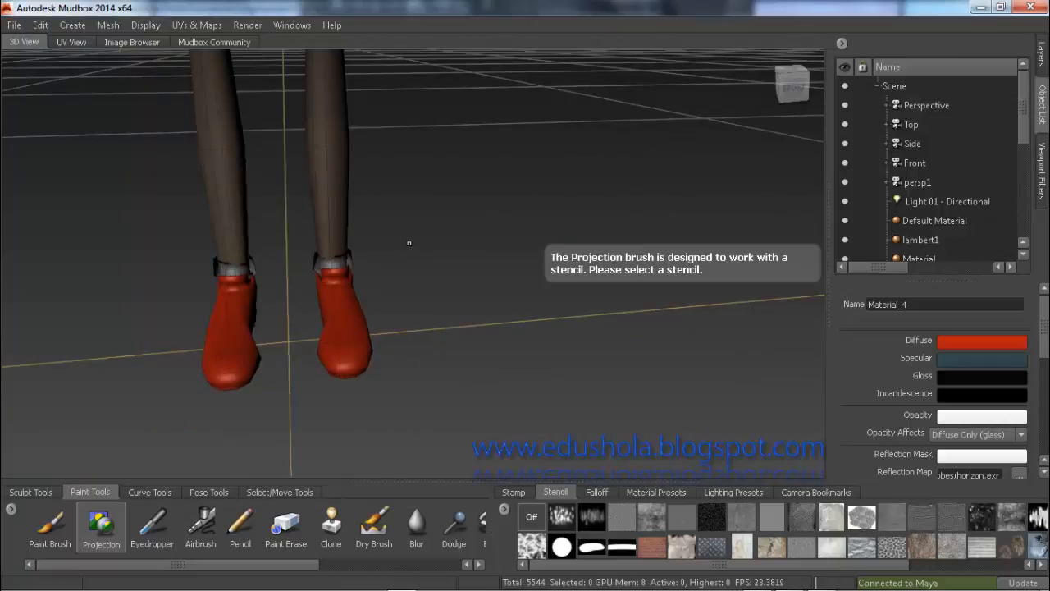
{"action": "middle_click_drag", "start_coordinate": [402, 65], "coordinate": [366, 269], "text": "alt"}
{"action": "scroll", "coordinate": [366, 269], "scroll_direction": "down", "scroll_amount": 4}
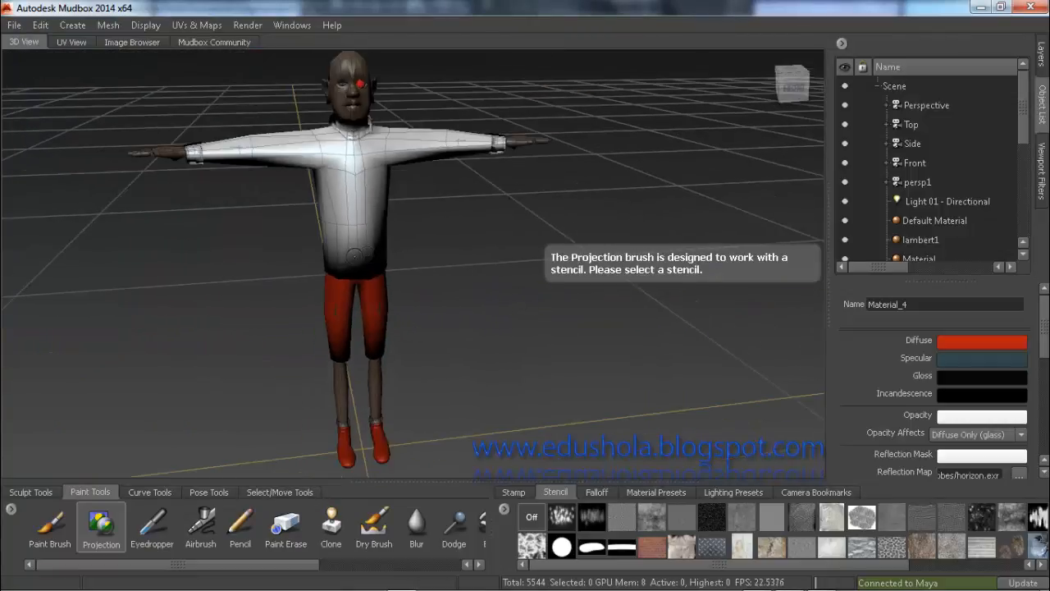
{"action": "left_click_drag", "start_coordinate": [350, 250], "coordinate": [404, 231], "text": "alt"}
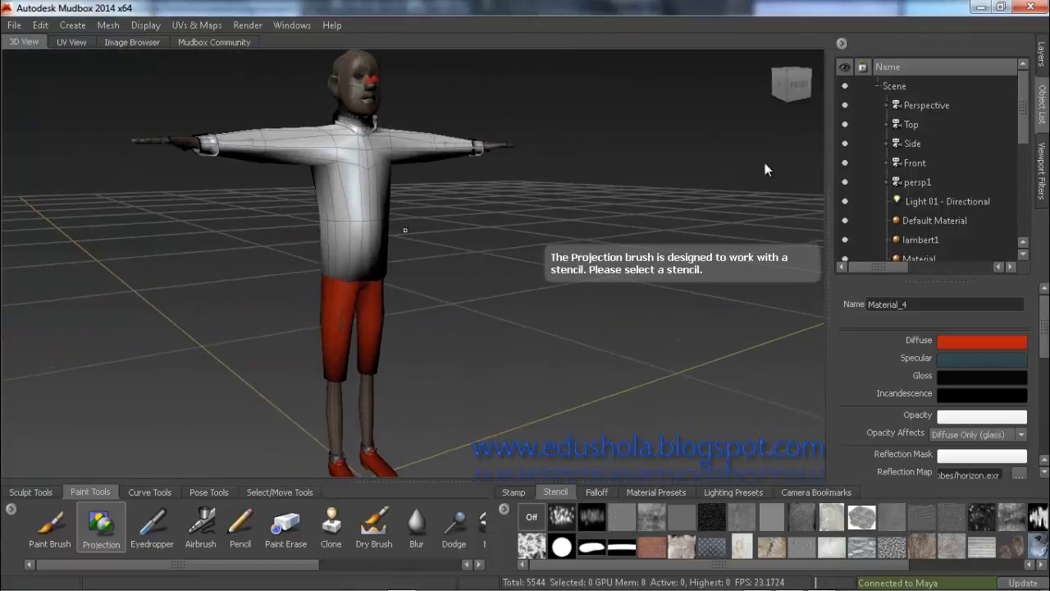
{"action": "left_click", "coordinate": [1041, 54]}
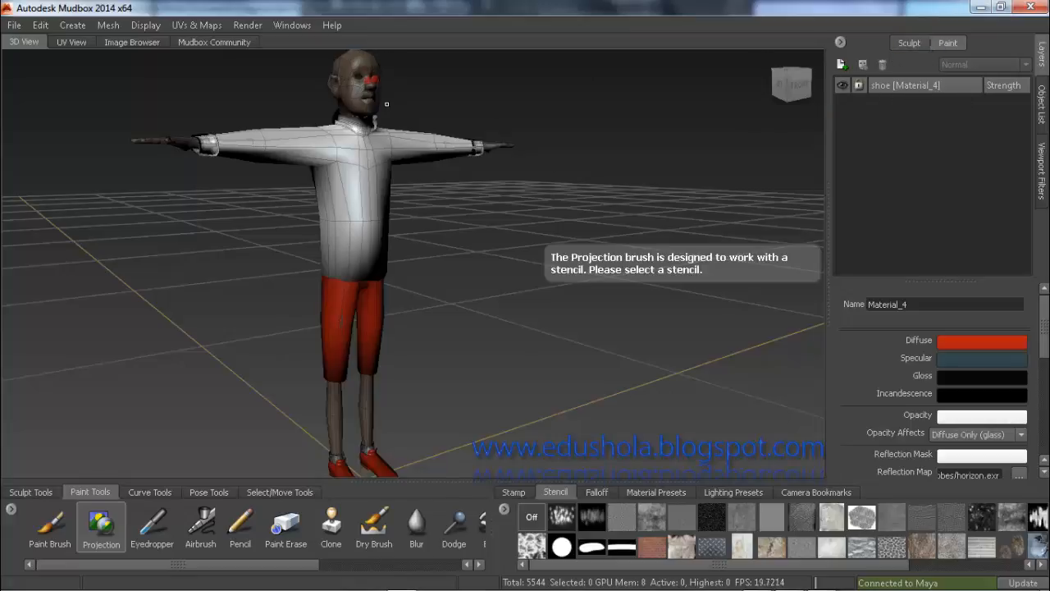
{"action": "middle_click_drag", "start_coordinate": [386, 104], "coordinate": [400, 130], "text": "alt"}
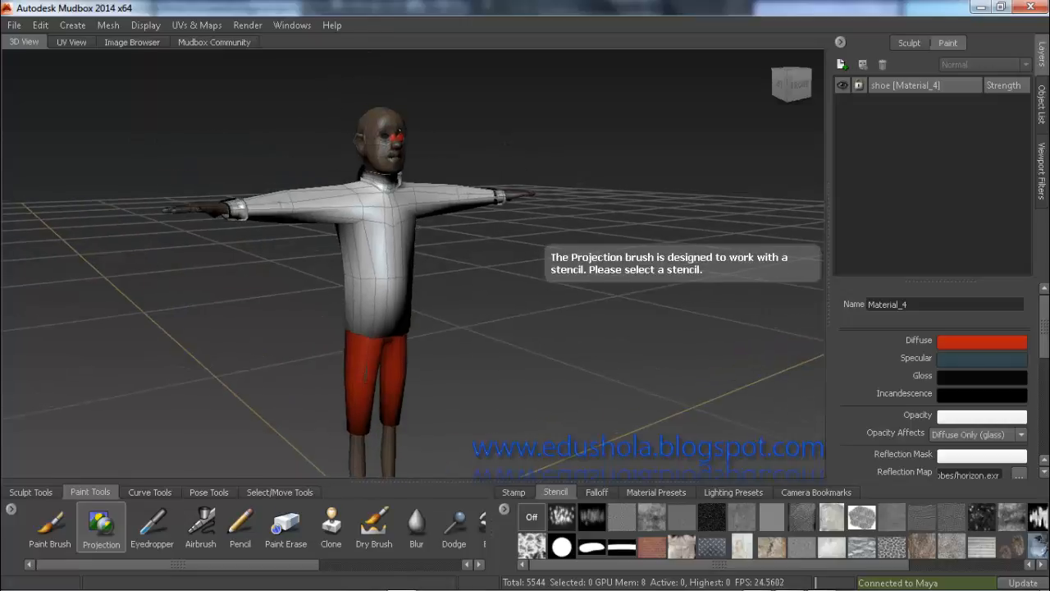
Step: Create a diffuse paint layer named skin for the character's head material
{"action": "left_click", "coordinate": [372, 117]}
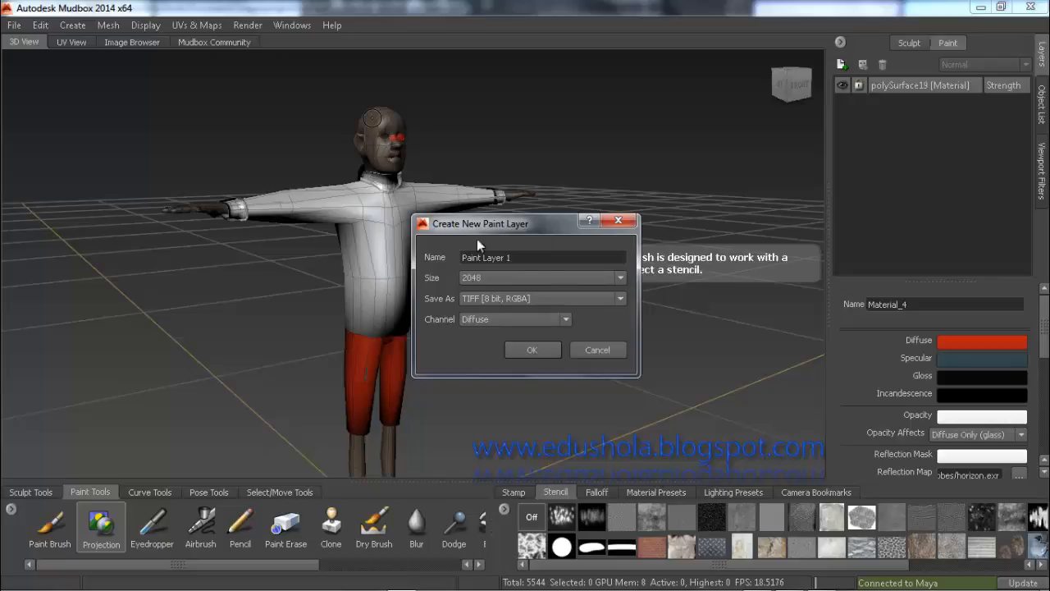
{"action": "left_click_drag", "start_coordinate": [529, 258], "coordinate": [429, 268]}
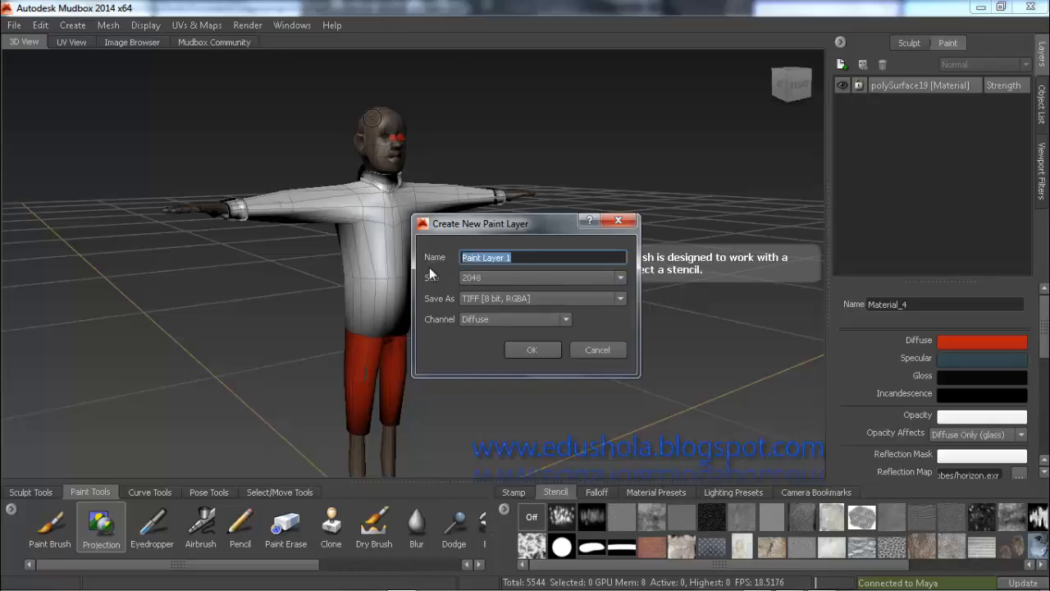
{"action": "type", "text": "skin"}
{"action": "key", "text": "Return"}
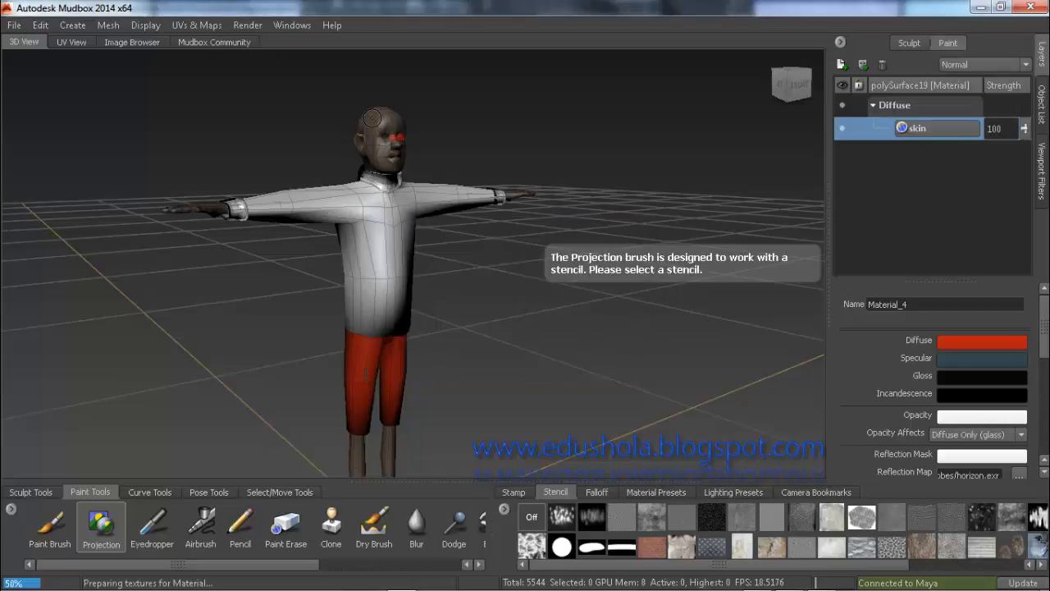
Step: Create a diffuse paint layer named shirt for the shirt material
{"action": "left_click", "coordinate": [351, 217]}
{"action": "left_click_drag", "start_coordinate": [518, 256], "coordinate": [412, 259]}
{"action": "type", "text": "shirt"}
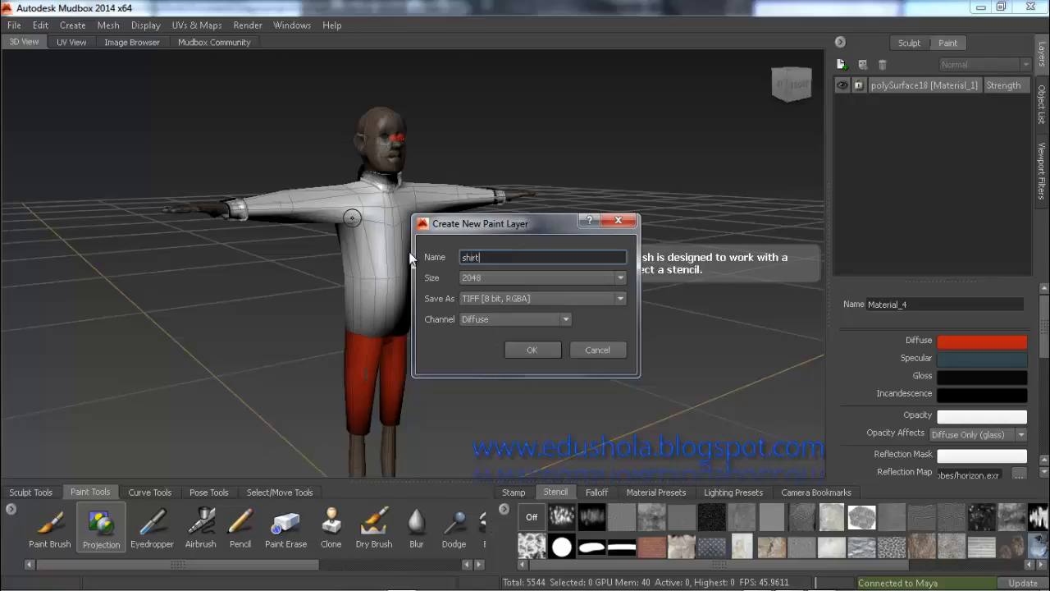
{"action": "key", "text": "Return"}
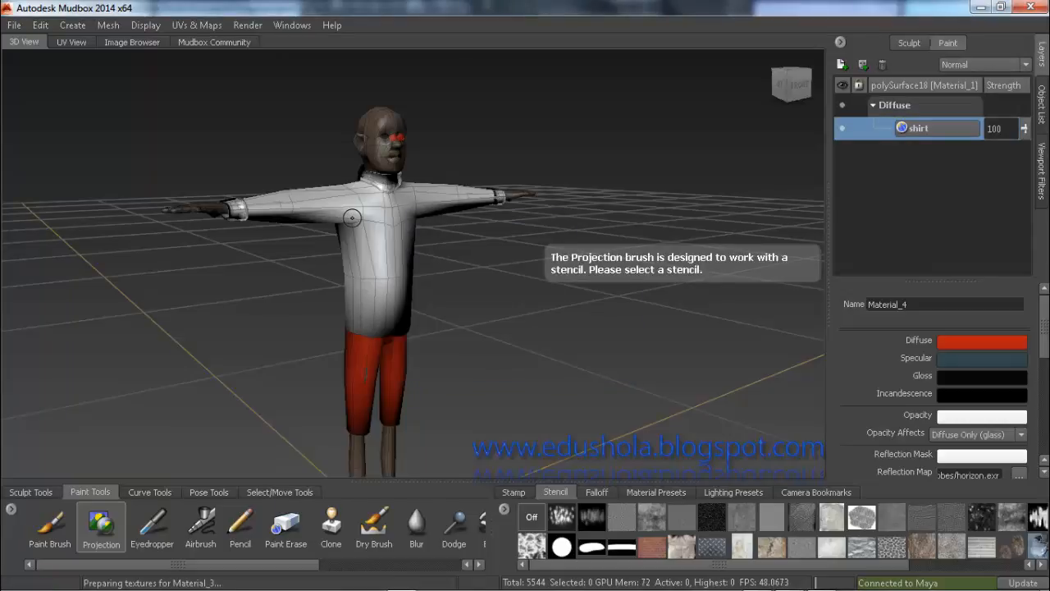
Step: Create a diffuse paint layer named short for the red shorts material
{"action": "left_click", "coordinate": [348, 395]}
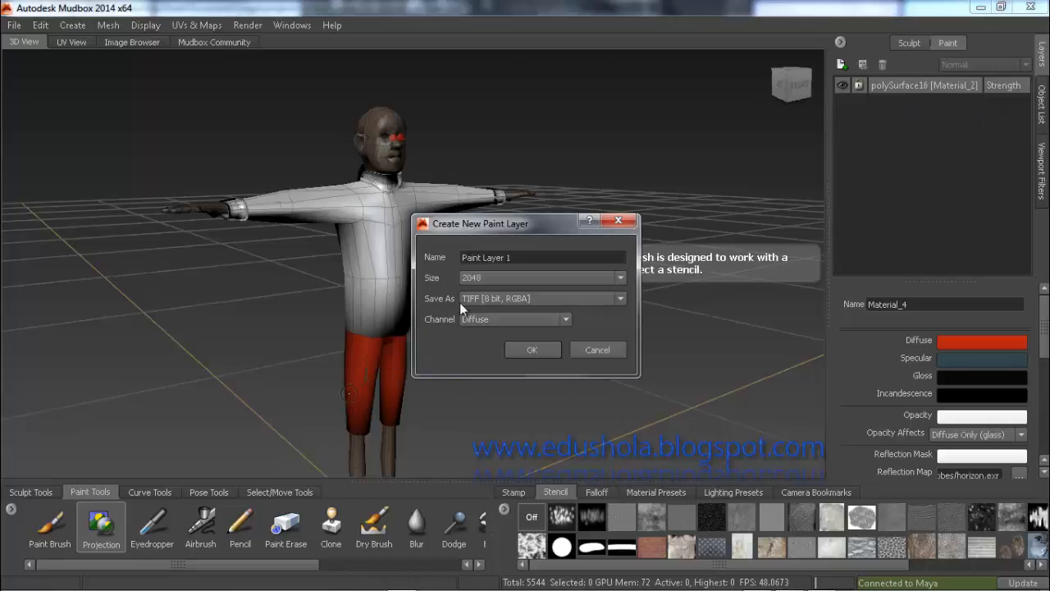
{"action": "left_click_drag", "start_coordinate": [522, 257], "coordinate": [417, 259]}
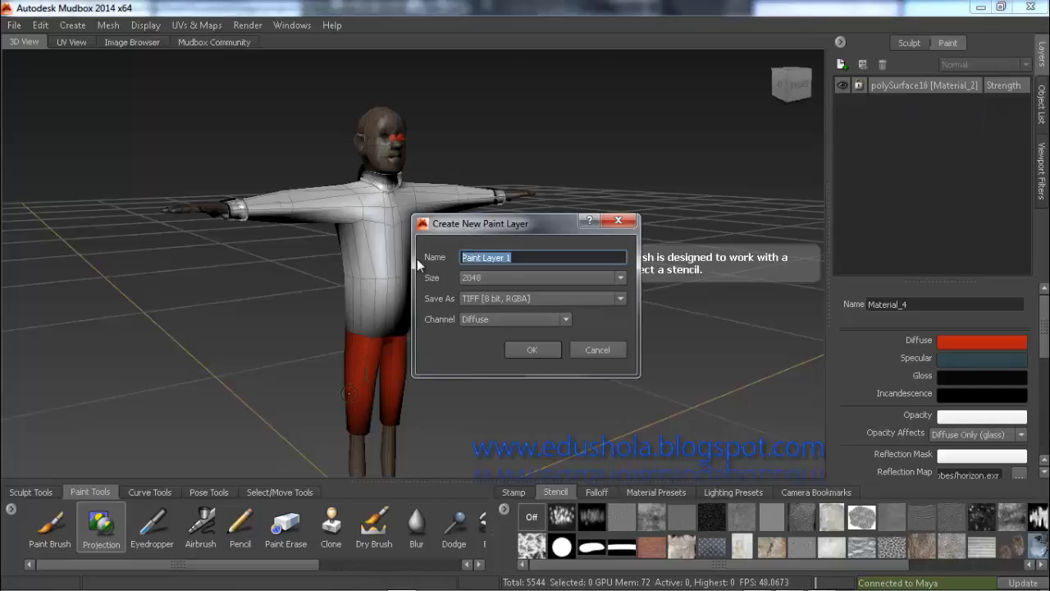
{"action": "type", "text": "short"}
{"action": "key", "text": "Return"}
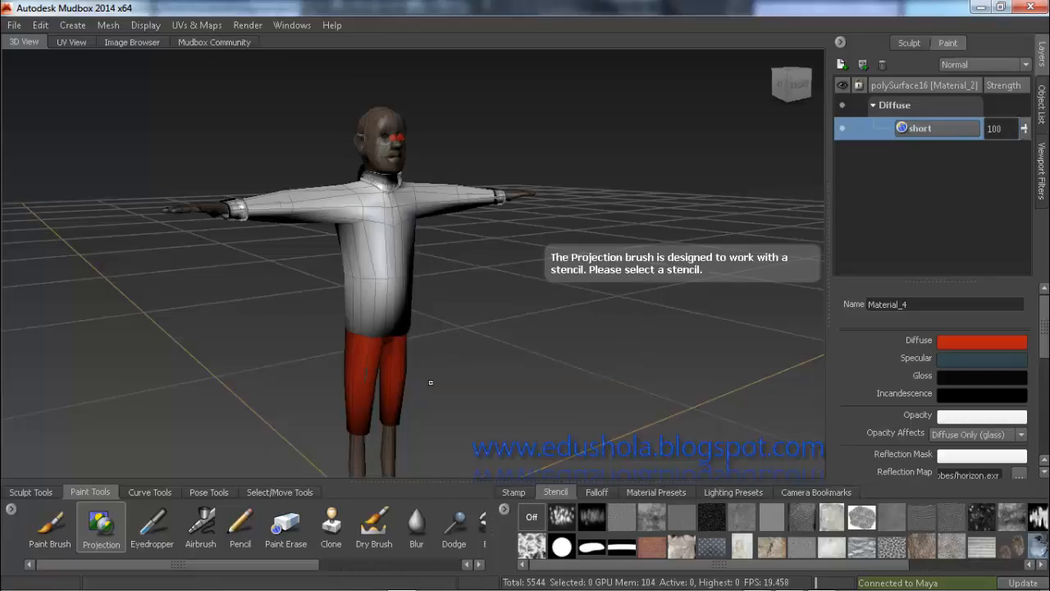
Step: Create a diffuse paint layer named socks for the sock material at the ankles
{"action": "middle_click_drag", "start_coordinate": [429, 383], "coordinate": [348, 221], "text": "alt"}
{"action": "scroll", "coordinate": [349, 221], "scroll_direction": "up", "scroll_amount": 5}
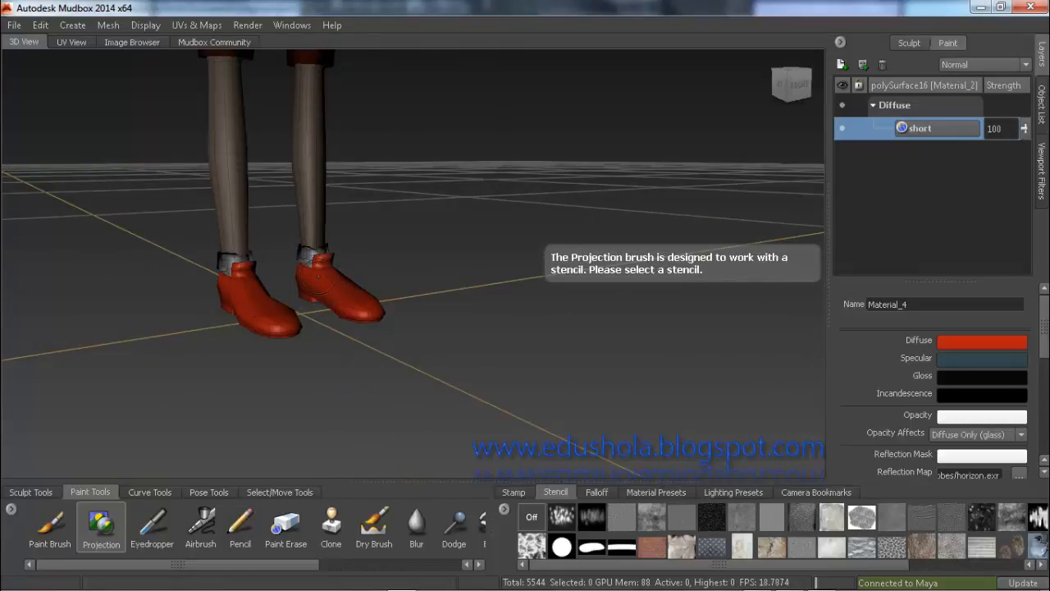
{"action": "left_click", "coordinate": [303, 257]}
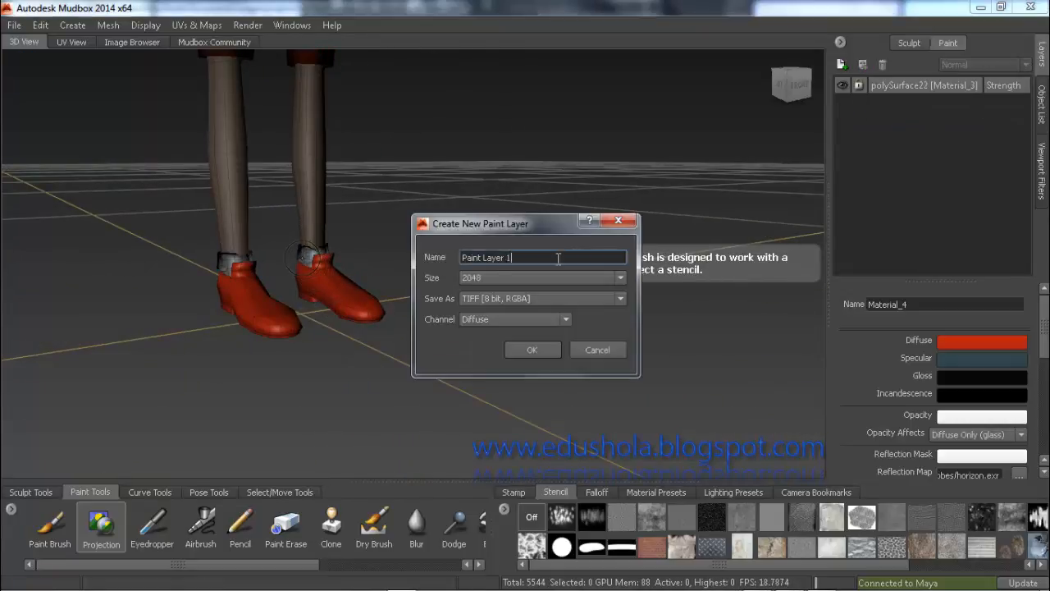
{"action": "type", "text": "socks"}
{"action": "key", "text": "Return"}
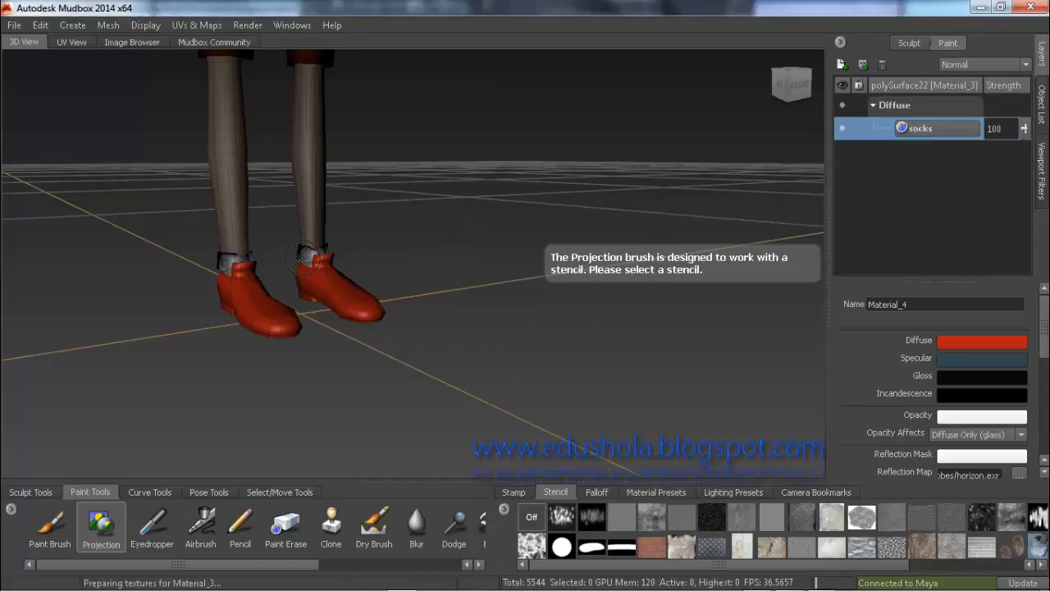
Step: Create a diffuse paint layer named shoe for the red shoe material
{"action": "right_click", "coordinate": [340, 306]}
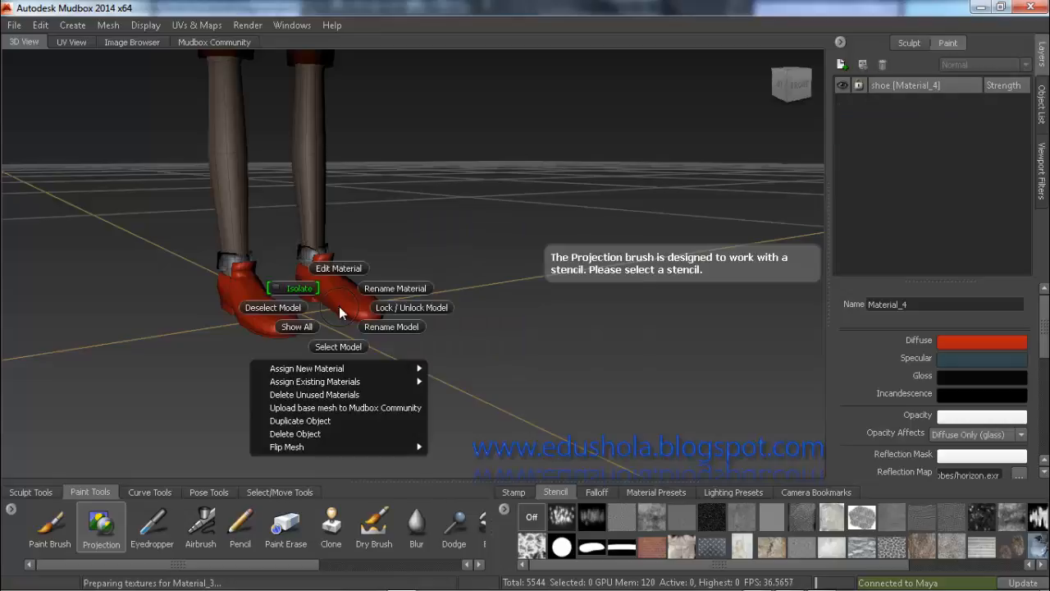
{"action": "left_click", "coordinate": [215, 284]}
{"action": "left_click", "coordinate": [225, 292]}
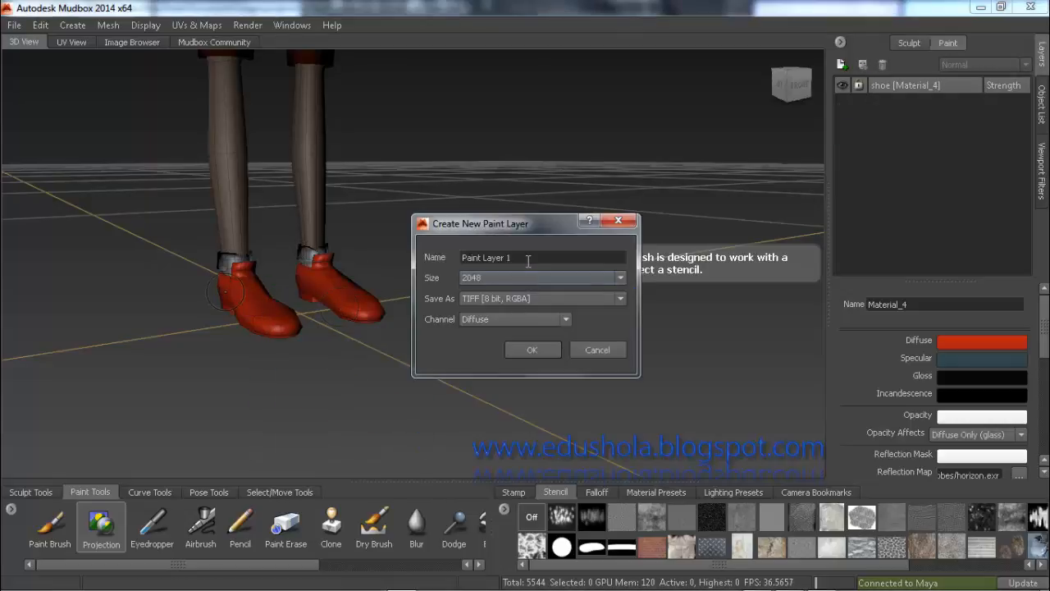
{"action": "left_click_drag", "start_coordinate": [528, 259], "coordinate": [370, 255]}
{"action": "type", "text": "shoe"}
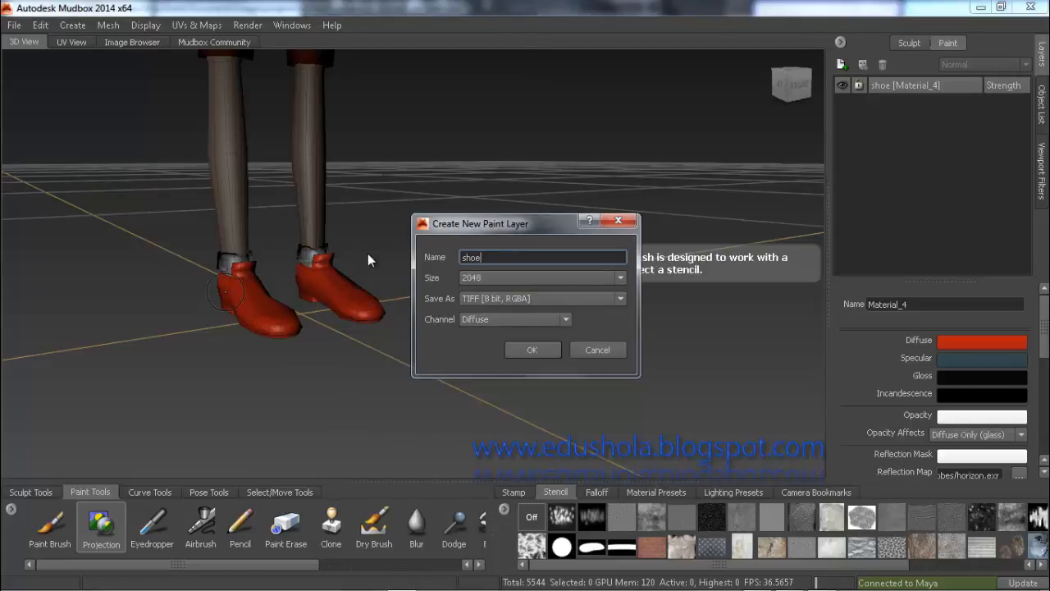
{"action": "key", "text": "Return"}
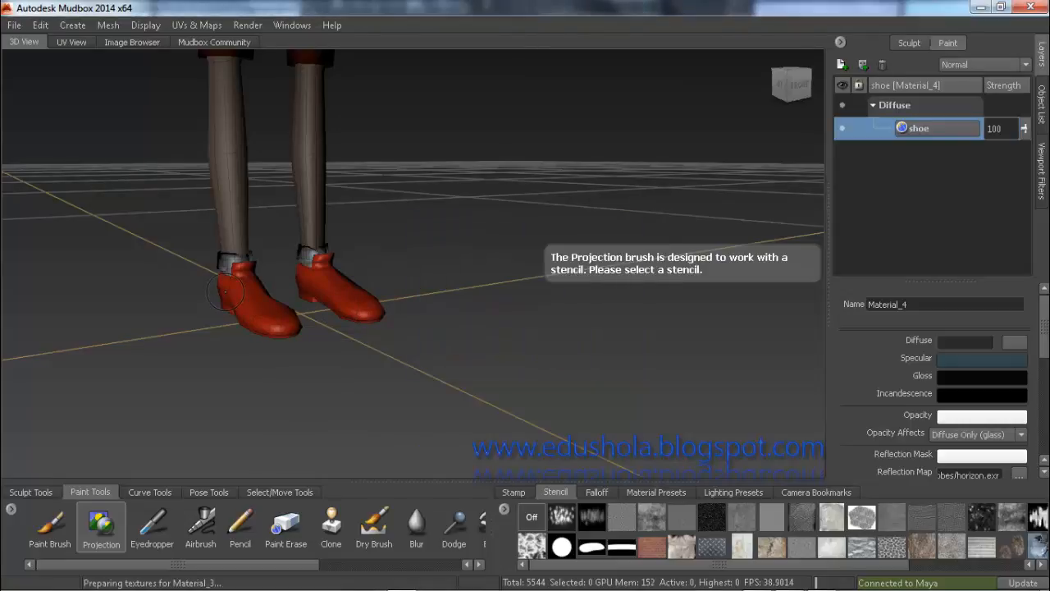
Step: Check the paint layers of the skin and of the shirt by making each part active in turn
{"action": "scroll", "coordinate": [373, 222], "scroll_direction": "down", "scroll_amount": 2}
{"action": "middle_click_drag", "start_coordinate": [386, 195], "coordinate": [405, 274], "text": "alt"}
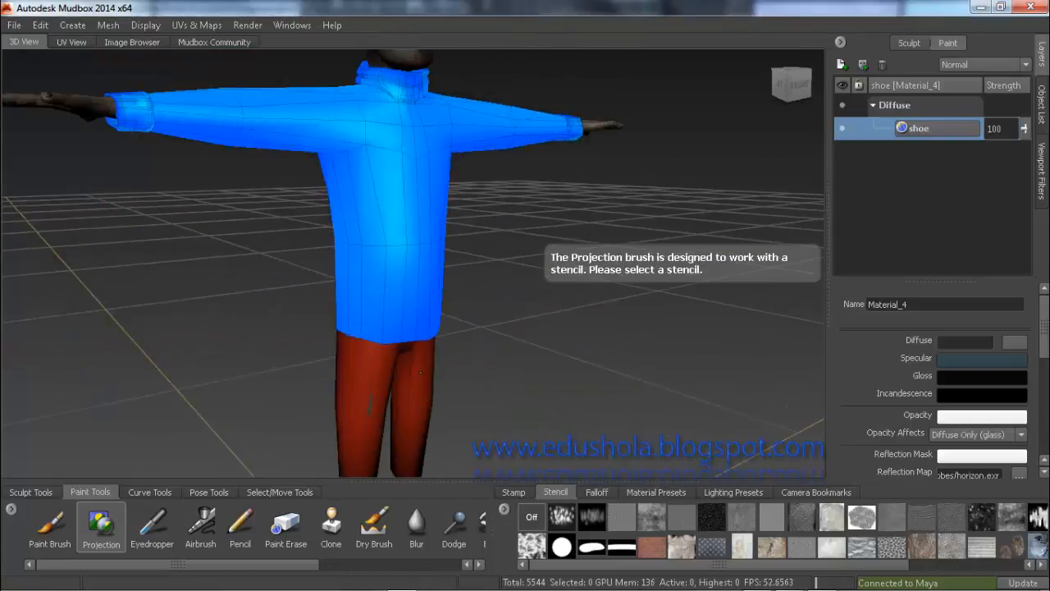
{"action": "scroll", "coordinate": [405, 274], "scroll_direction": "down", "scroll_amount": 2}
{"action": "left_click_drag", "start_coordinate": [405, 273], "coordinate": [379, 259], "text": "alt"}
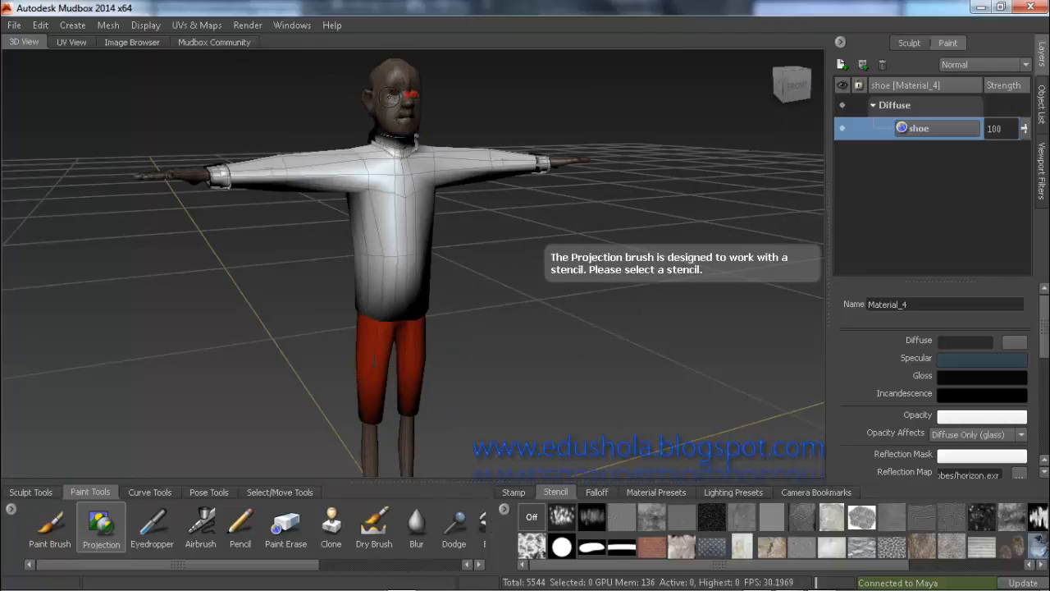
{"action": "left_click", "coordinate": [372, 165]}
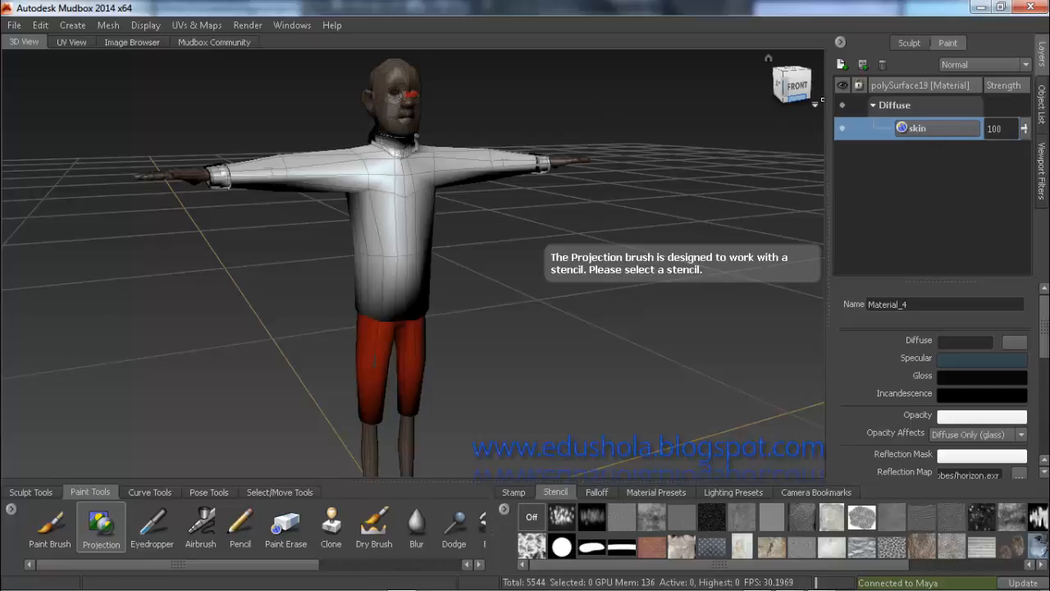
{"action": "left_click", "coordinate": [378, 173]}
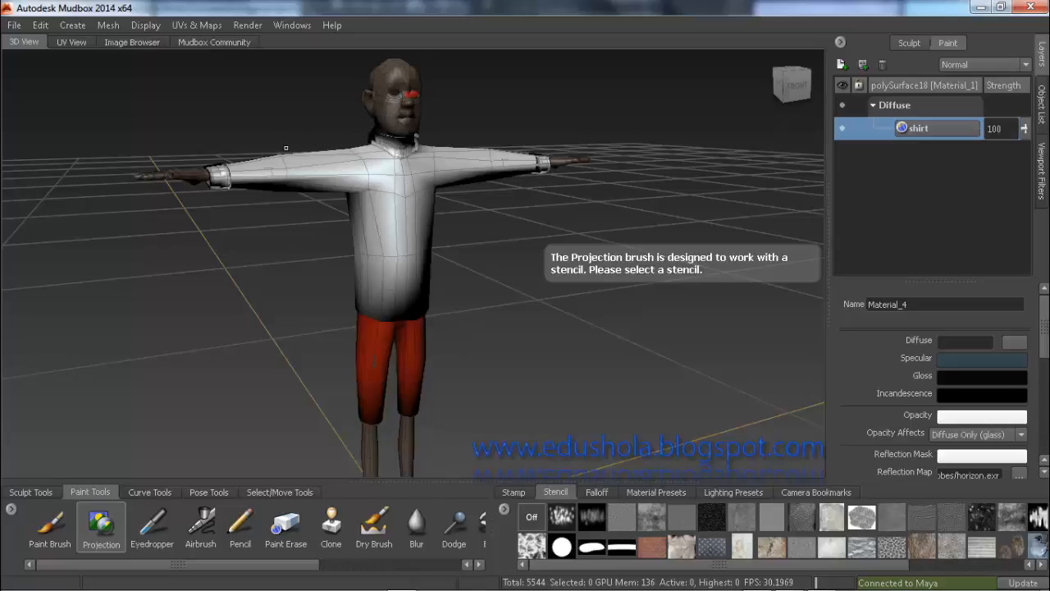
{"action": "left_click_drag", "start_coordinate": [403, 197], "coordinate": [393, 255], "text": "alt"}
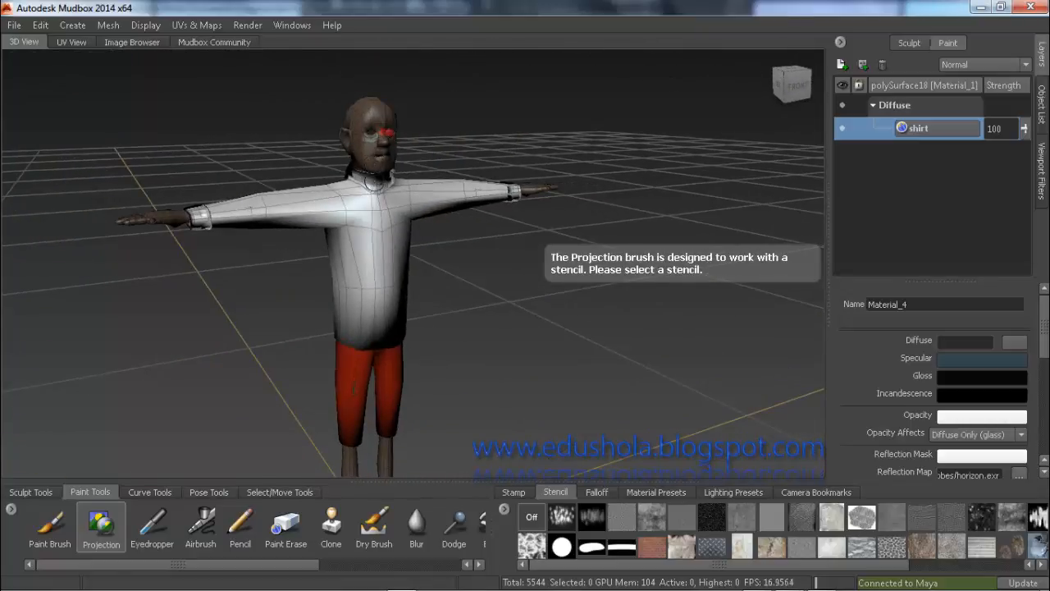
{"action": "scroll", "coordinate": [400, 258], "scroll_direction": "down", "scroll_amount": 3}
{"action": "middle_click_drag", "start_coordinate": [396, 266], "coordinate": [382, 231], "text": "alt"}
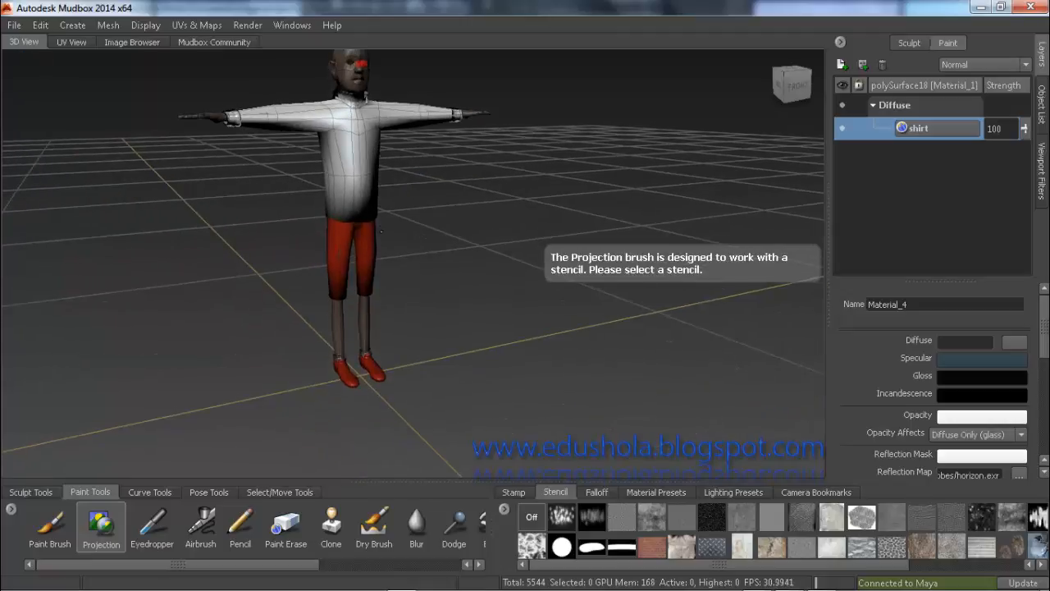
{"action": "left_click_drag", "start_coordinate": [381, 232], "coordinate": [363, 176], "text": "alt"}
{"action": "middle_click_drag", "start_coordinate": [363, 176], "coordinate": [364, 251], "text": "alt"}
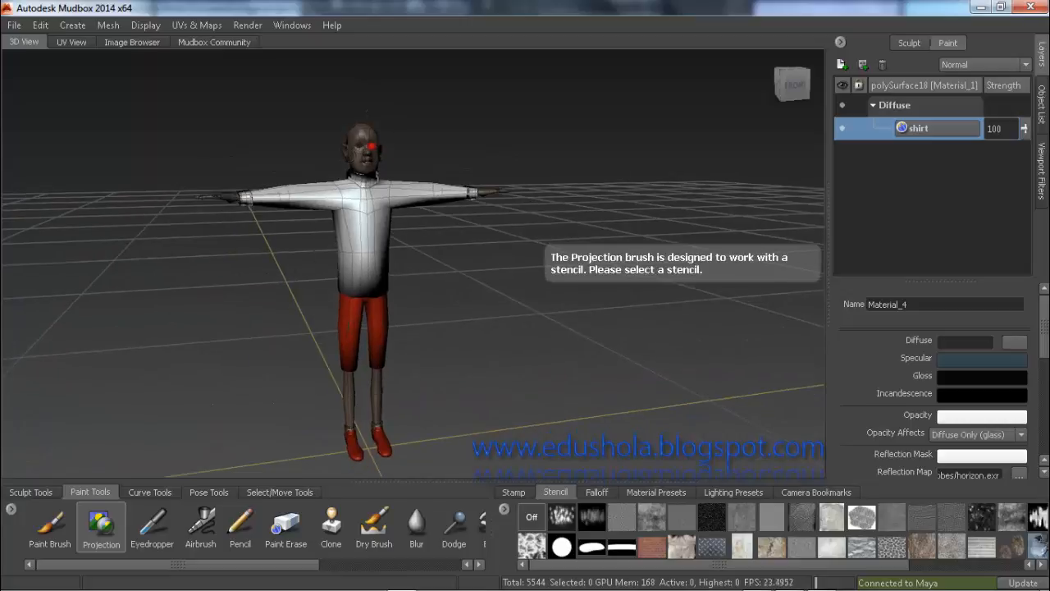
{"action": "scroll", "coordinate": [364, 251], "scroll_direction": "up", "scroll_amount": 3}
{"action": "left_click_drag", "start_coordinate": [333, 148], "coordinate": [369, 271], "text": "alt"}
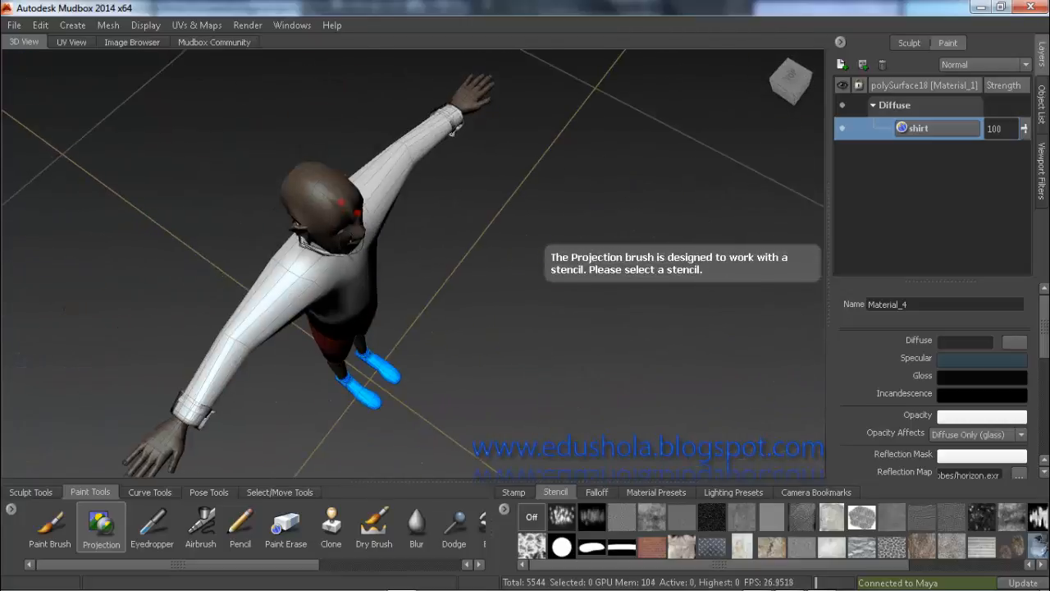
{"action": "middle_click_drag", "start_coordinate": [227, 352], "coordinate": [342, 217], "text": "alt"}
{"action": "left_click_drag", "start_coordinate": [361, 296], "coordinate": [346, 196], "text": "alt"}
{"action": "middle_click_drag", "start_coordinate": [453, 314], "coordinate": [271, 225], "text": "alt"}
{"action": "left_click_drag", "start_coordinate": [271, 225], "coordinate": [291, 209], "text": "alt"}
{"action": "middle_click_drag", "start_coordinate": [223, 64], "coordinate": [301, 137], "text": "alt"}
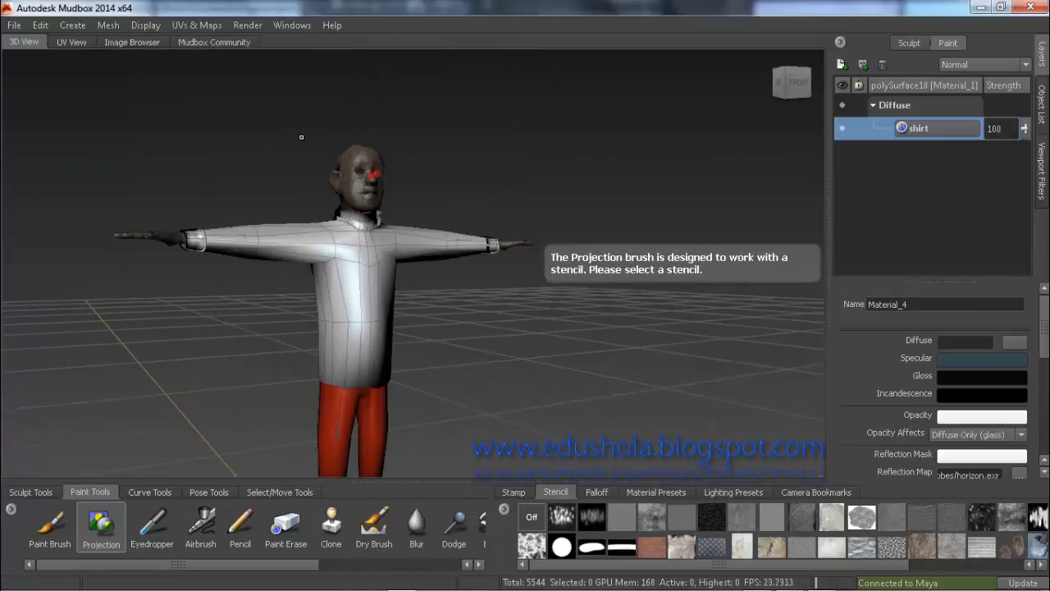
Step: Add a new subdivision level to the character's head mesh to smooth the face
{"action": "right_click_drag", "start_coordinate": [303, 131], "coordinate": [315, 125], "text": "alt"}
{"action": "middle_click_drag", "start_coordinate": [315, 125], "coordinate": [328, 215], "text": "alt"}
{"action": "right_click_drag", "start_coordinate": [328, 215], "coordinate": [332, 156], "text": "alt"}
{"action": "middle_click_drag", "start_coordinate": [332, 156], "coordinate": [358, 251], "text": "alt"}
{"action": "left_click_drag", "start_coordinate": [359, 251], "coordinate": [287, 231], "text": "alt"}
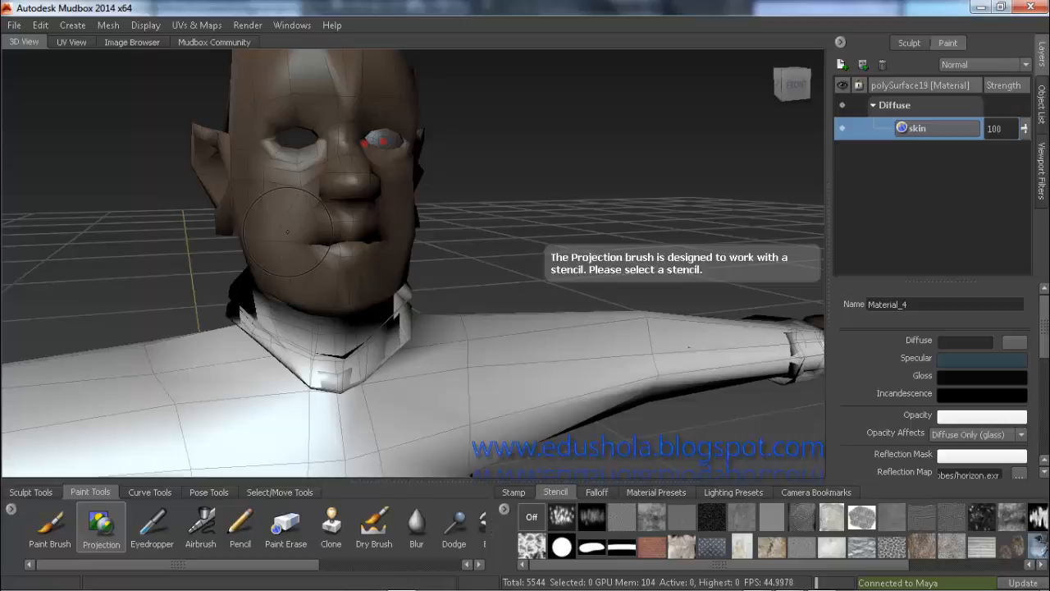
{"action": "key", "text": "shift+d"}
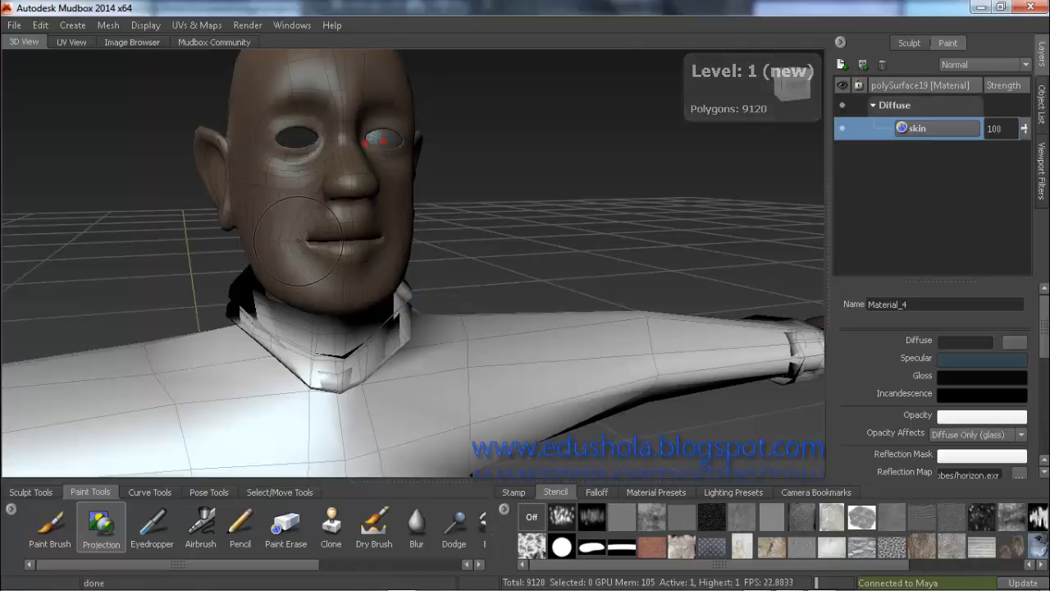
Step: Reduce the brush size for detailed work around the character's mouth
{"action": "key", "text": "bracketleft"}
{"action": "key", "text": "bracketleft"}
{"action": "key", "text": "bracketleft"}
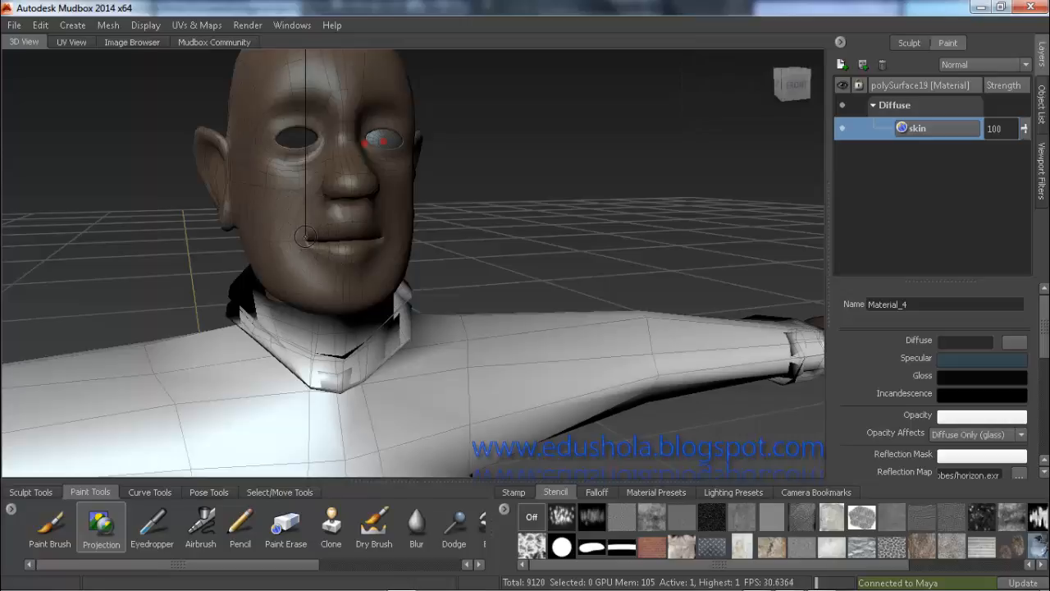
{"action": "right_click_drag", "start_coordinate": [305, 236], "coordinate": [131, 194], "text": "alt"}
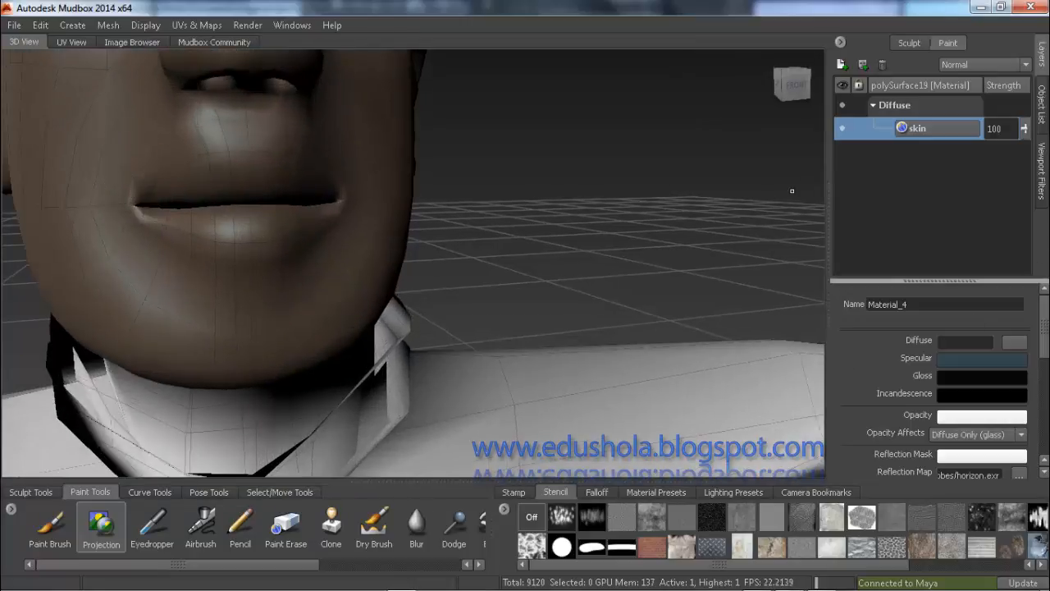
Step: Activate the Paint Brush at the mouth on the skin layer and view its color settings without changing them
{"action": "left_click", "coordinate": [50, 529]}
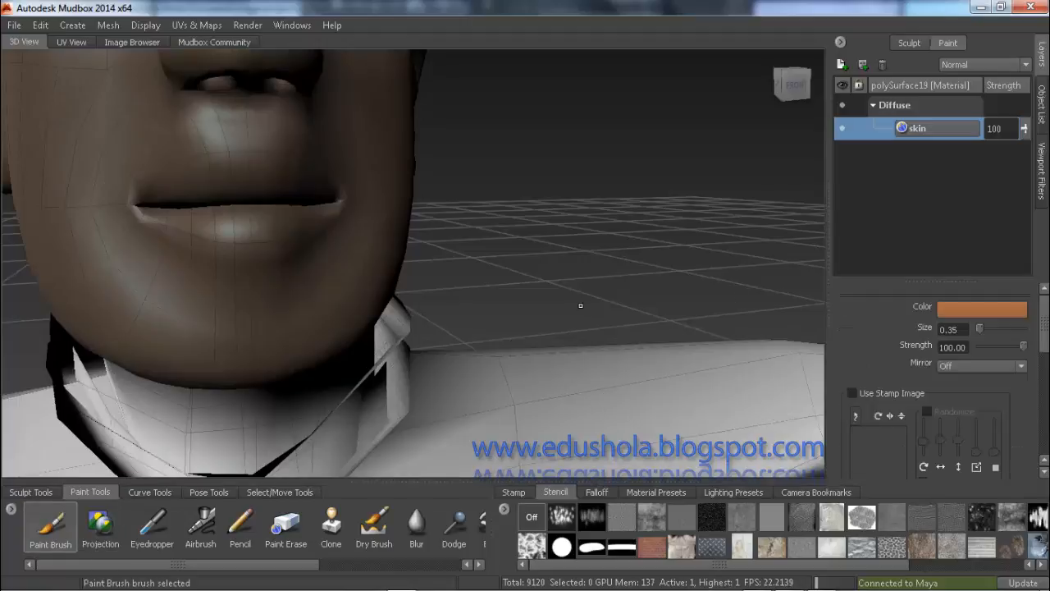
{"action": "left_click_drag", "start_coordinate": [440, 246], "coordinate": [361, 238], "text": "alt"}
{"action": "middle_click_drag", "start_coordinate": [279, 206], "coordinate": [483, 244], "text": "alt"}
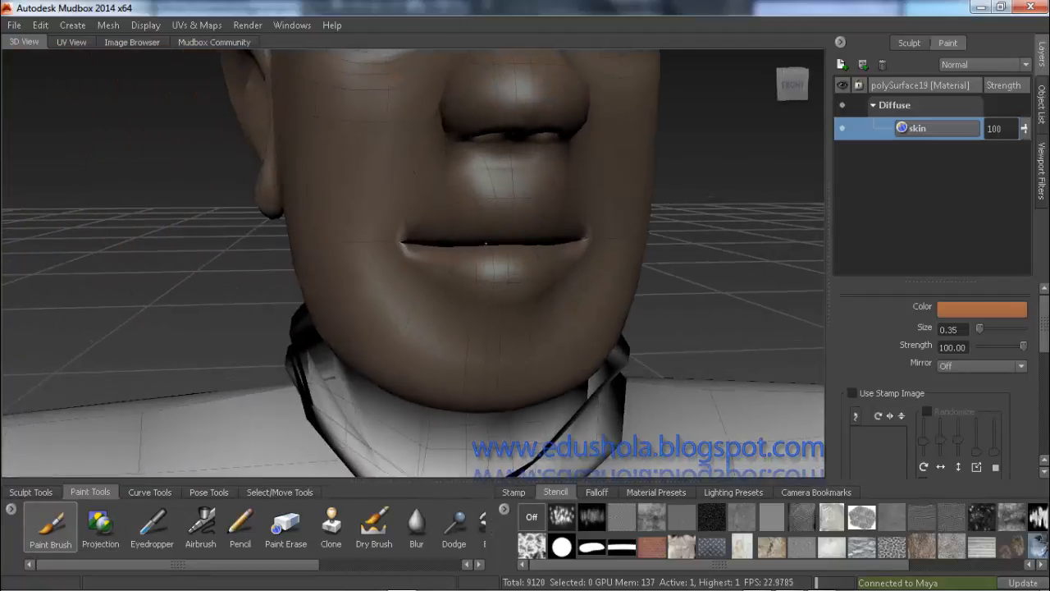
{"action": "right_click_drag", "start_coordinate": [484, 244], "coordinate": [547, 270], "text": "alt"}
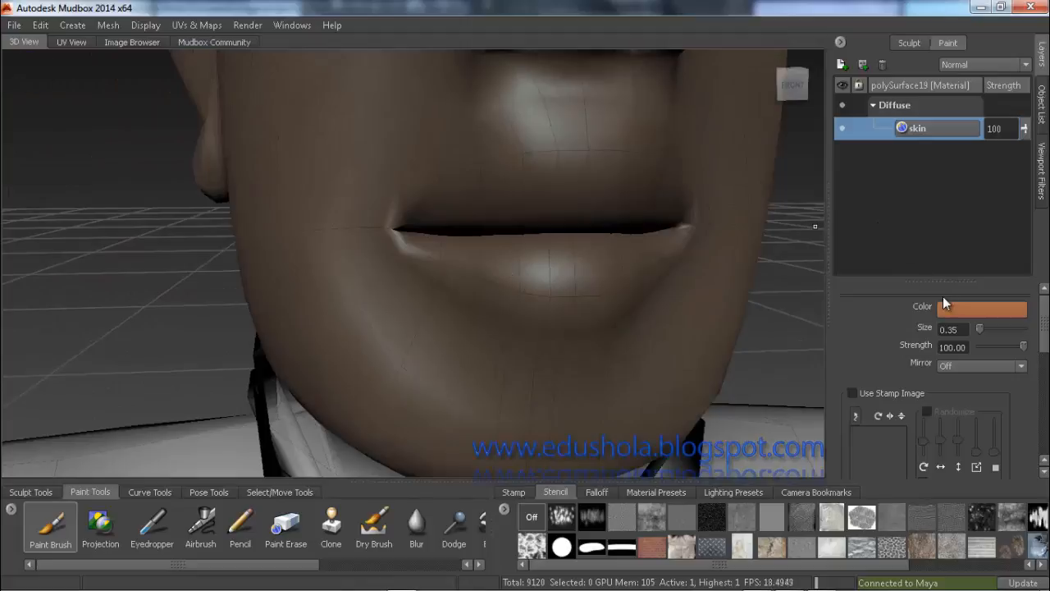
{"action": "left_click", "coordinate": [950, 308]}
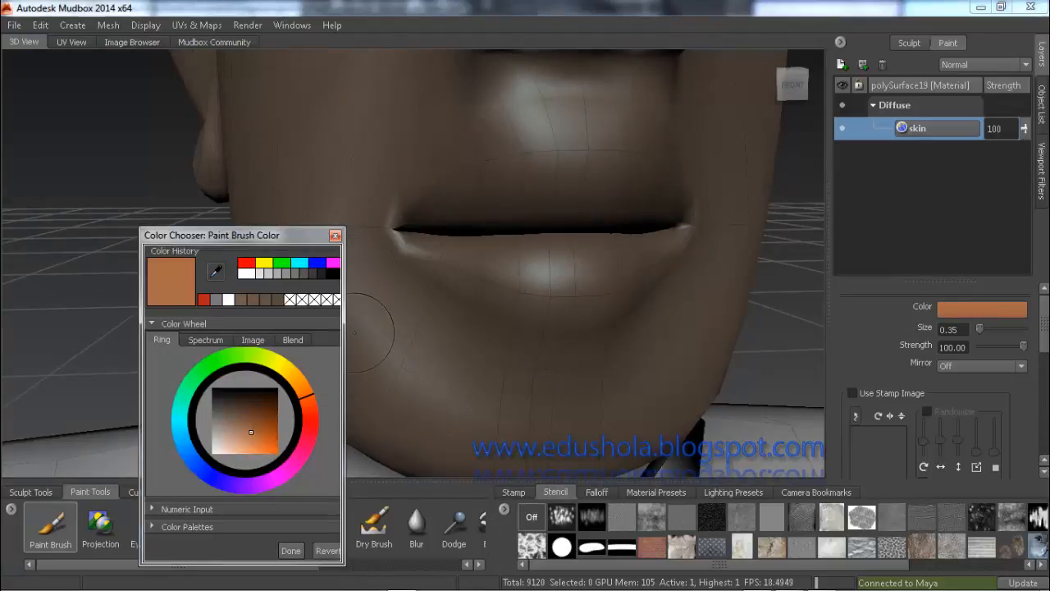
{"action": "left_click", "coordinate": [335, 236]}
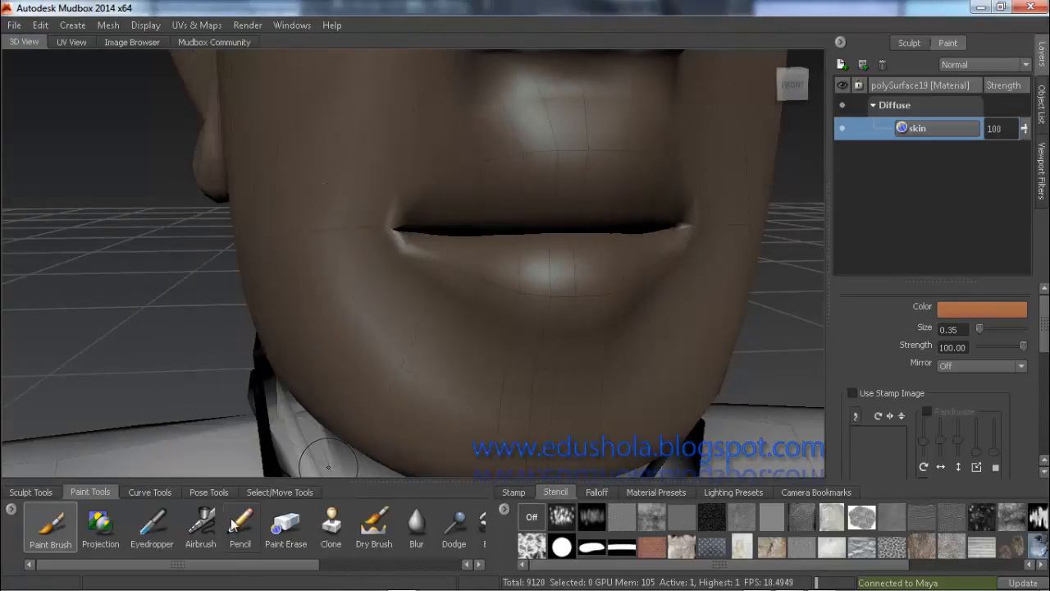
Step: Activate the Burn tool for the skin layer and reduce its brush size to 0.17
{"action": "scroll", "coordinate": [238, 564], "scroll_direction": "right", "scroll_amount": 4}
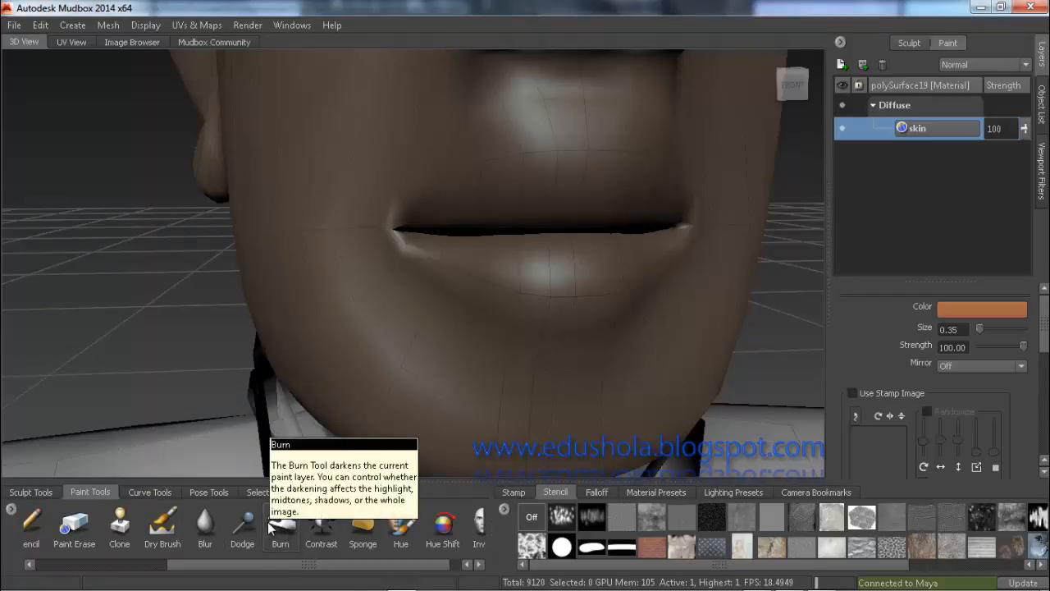
{"action": "left_click", "coordinate": [279, 528]}
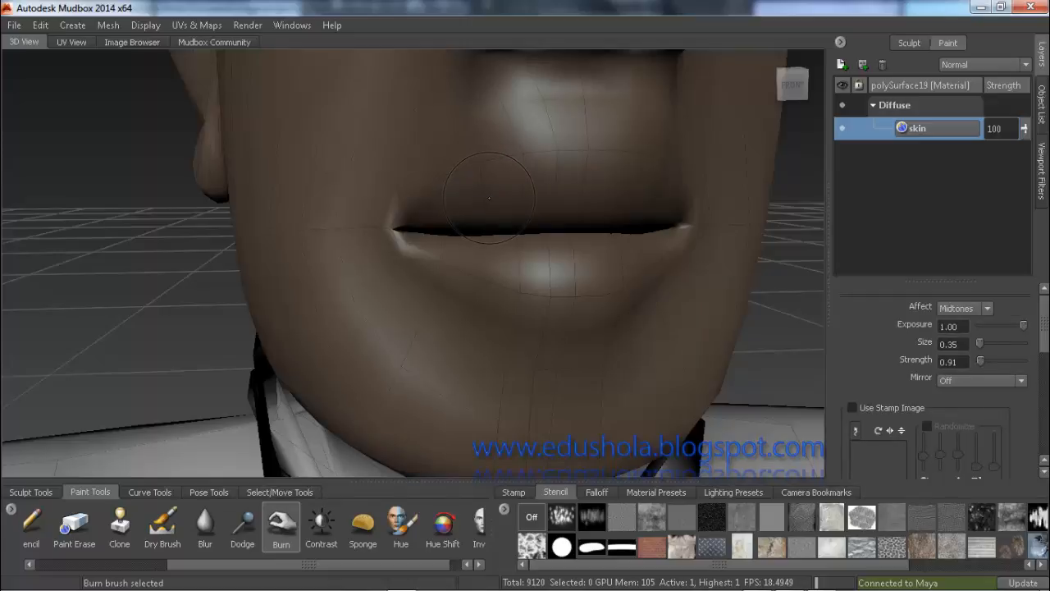
{"action": "key", "text": "b"}
{"action": "mouse_move", "coordinate": [498, 171]}
{"action": "left_mouse_down"}
{"action": "mouse_move", "coordinate": [463, 172]}
{"action": "mouse_move", "coordinate": [510, 171]}
{"action": "left_mouse_up"}
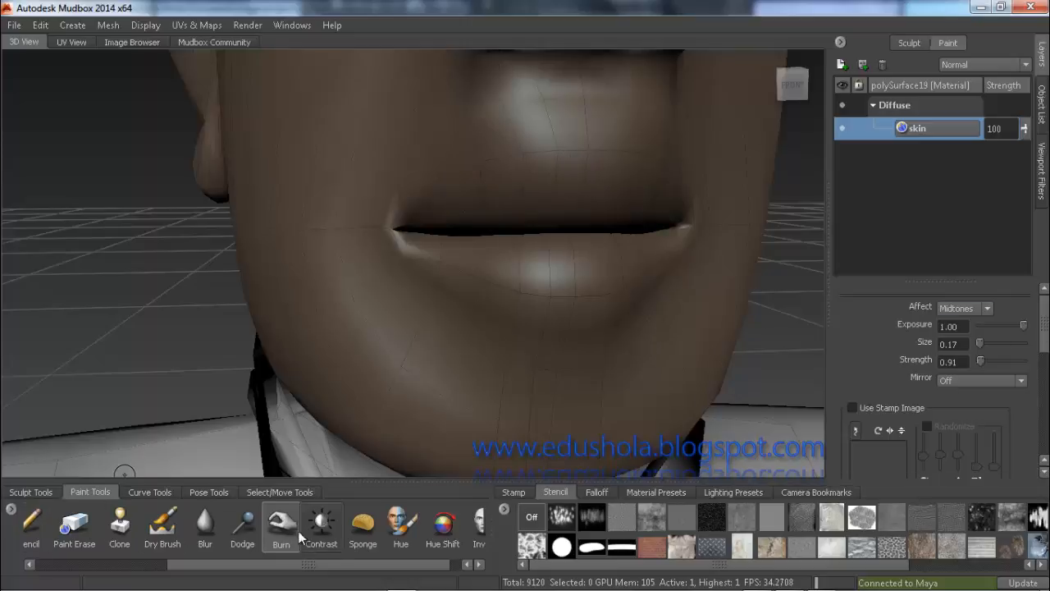
Step: Mirror the Burn tool across X and burn a spot on the skin above the upper lip
{"action": "left_click", "coordinate": [964, 382]}
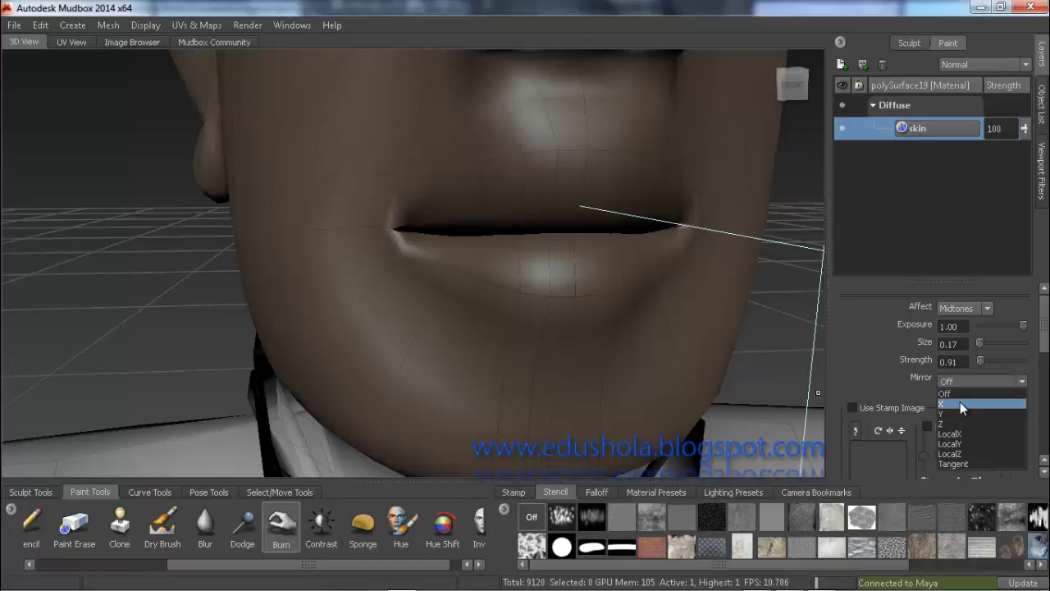
{"action": "left_click", "coordinate": [959, 403]}
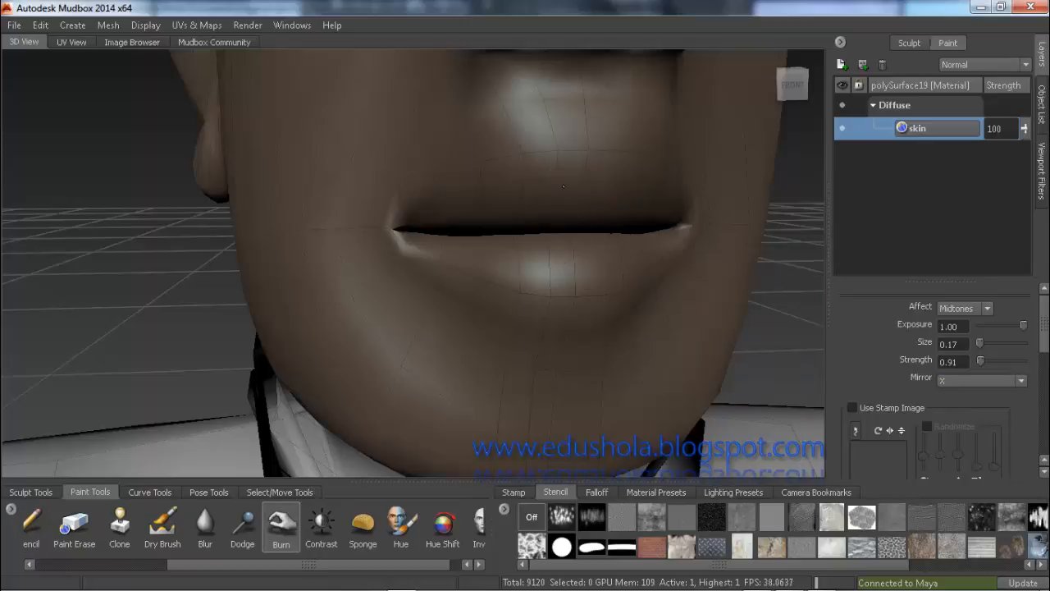
{"action": "left_click", "coordinate": [550, 183]}
{"action": "middle_click_drag", "start_coordinate": [568, 225], "coordinate": [476, 223], "text": "alt"}
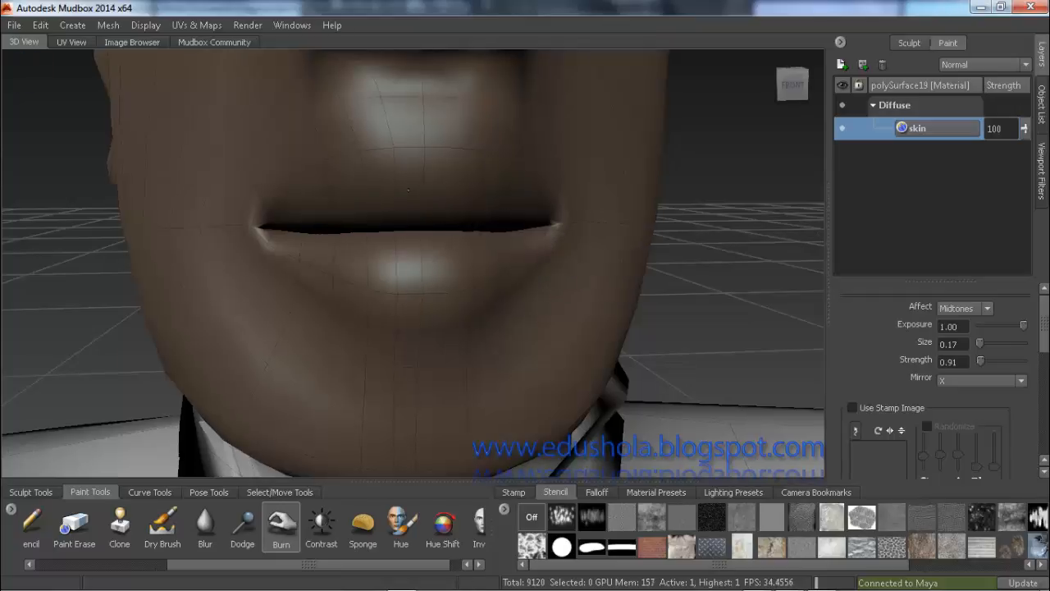
Step: Inspect the skin mesh's UV layout and compare it with the character's head in 3D
{"action": "scroll", "coordinate": [408, 189], "scroll_direction": "down", "scroll_amount": 10}
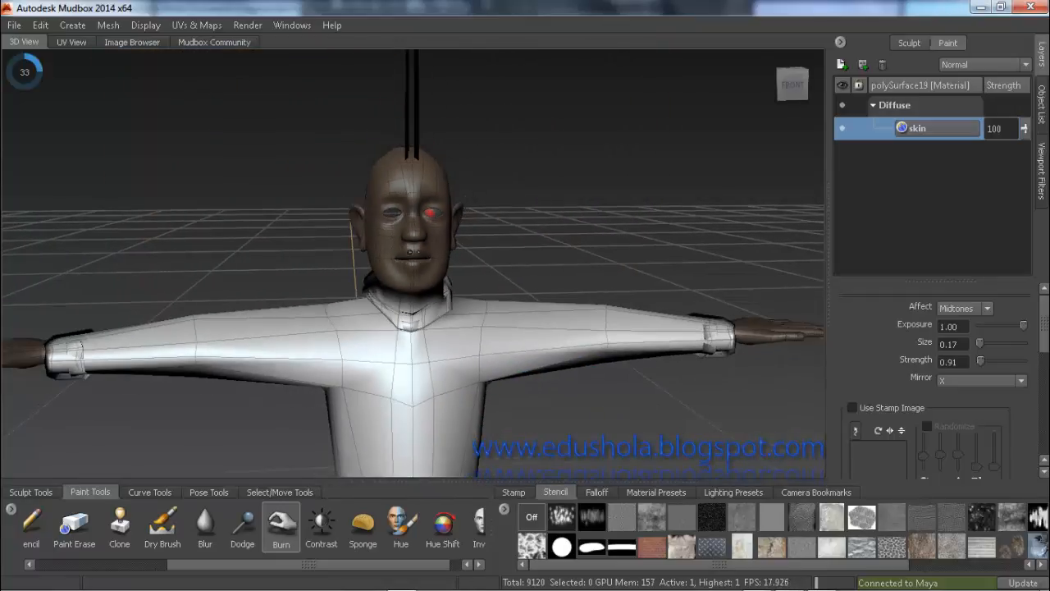
{"action": "left_click", "coordinate": [71, 41]}
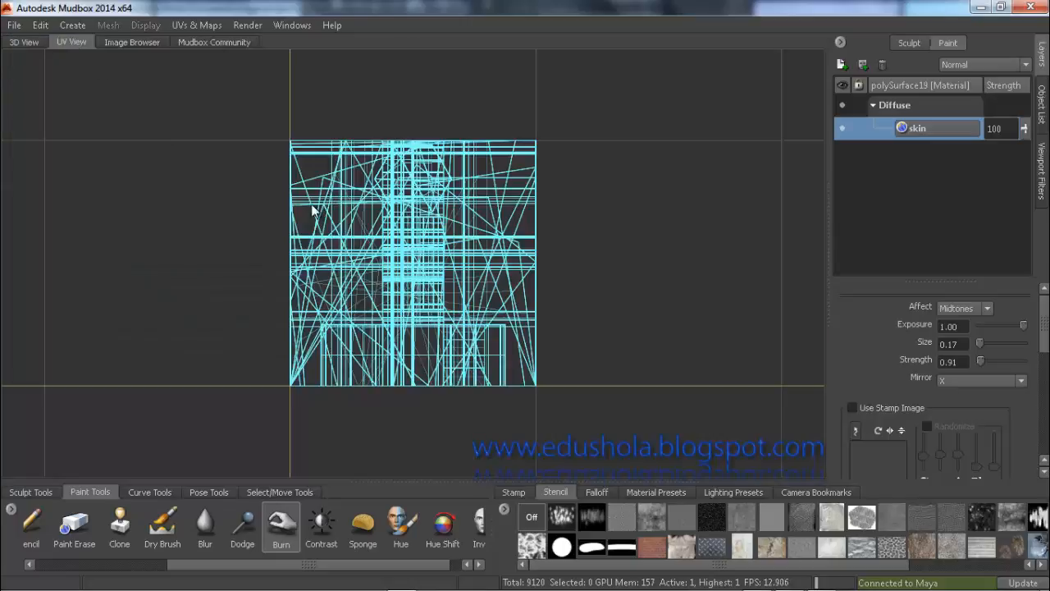
{"action": "left_click", "coordinate": [22, 41]}
{"action": "scroll", "coordinate": [468, 209], "scroll_direction": "up", "scroll_amount": 4}
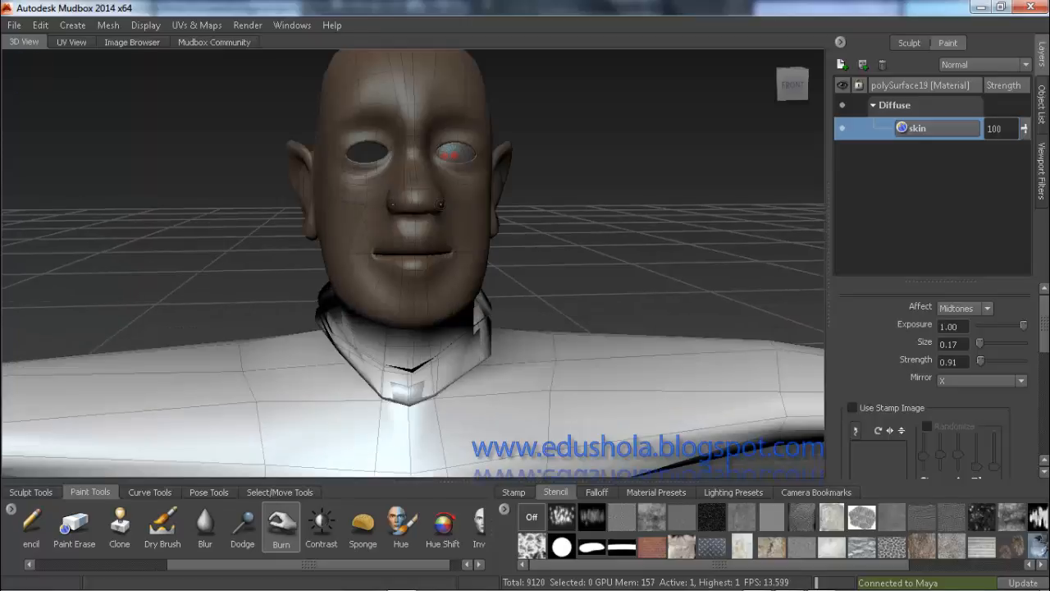
{"action": "scroll", "coordinate": [412, 113], "scroll_direction": "down", "scroll_amount": 4}
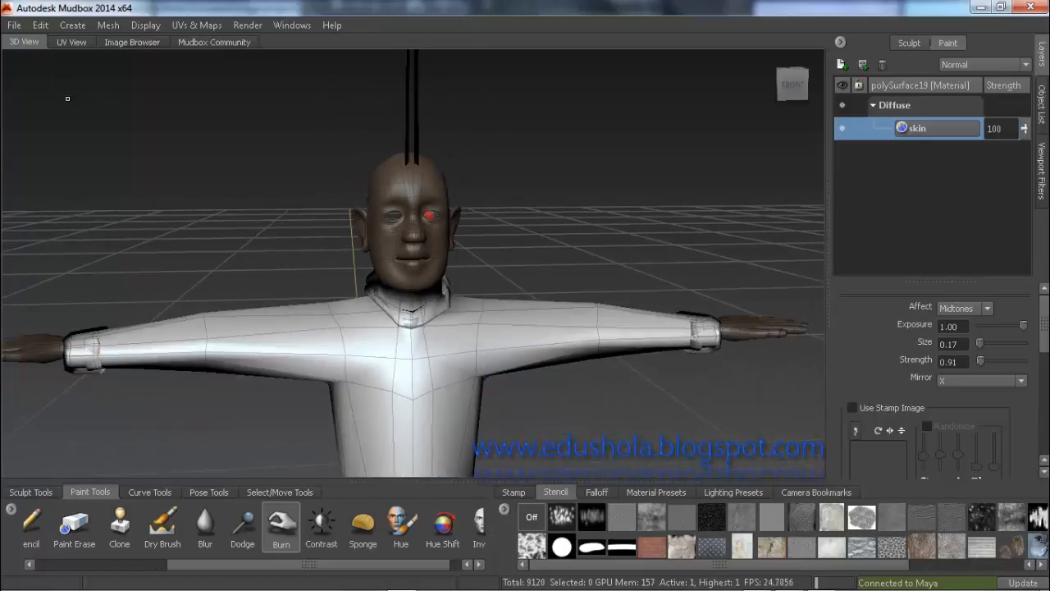
Step: Try to create new UVs for the skin mesh while viewing its UV layout
{"action": "left_click", "coordinate": [71, 42]}
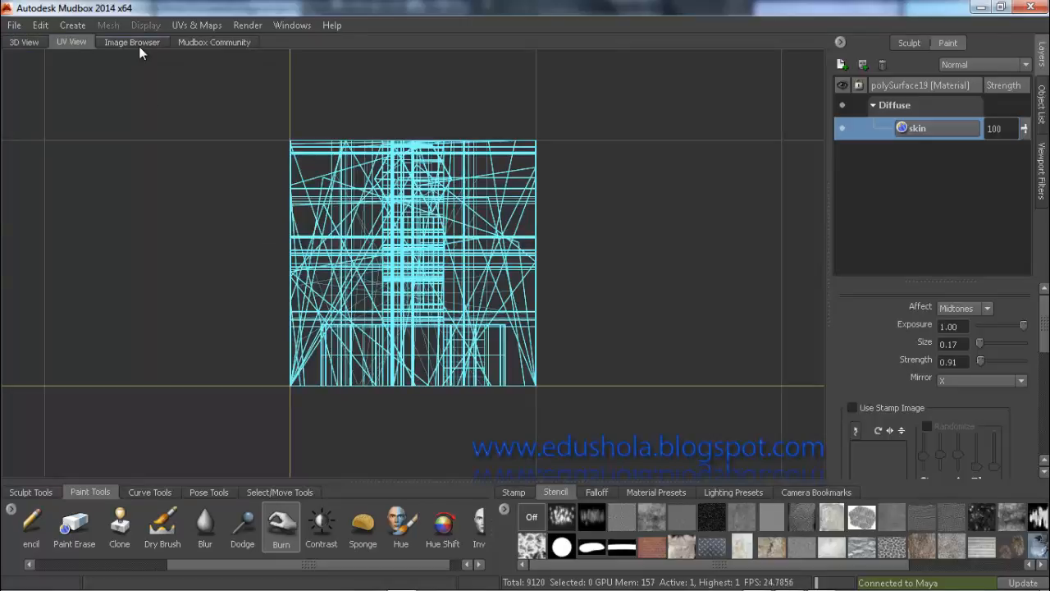
{"action": "left_click", "coordinate": [197, 25]}
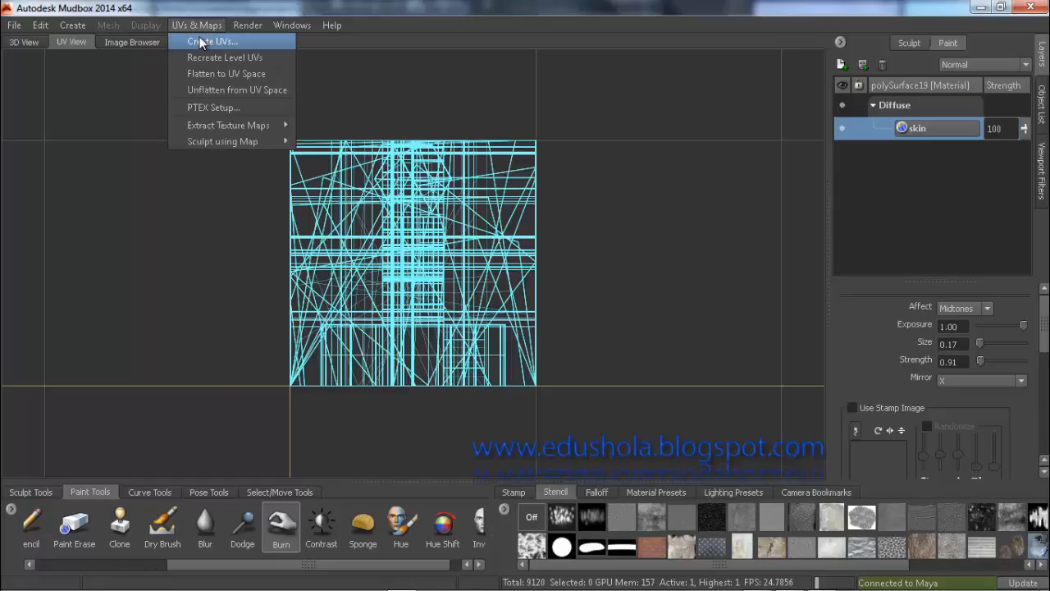
{"action": "left_click", "coordinate": [18, 42]}
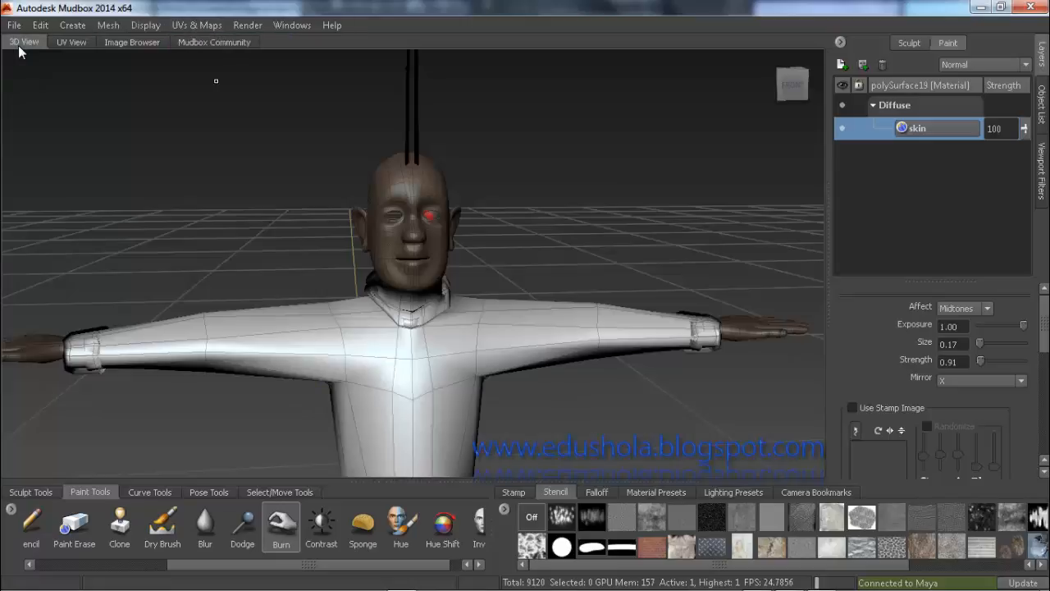
{"action": "left_click", "coordinate": [62, 43]}
{"action": "left_click", "coordinate": [190, 25]}
{"action": "left_click", "coordinate": [199, 45]}
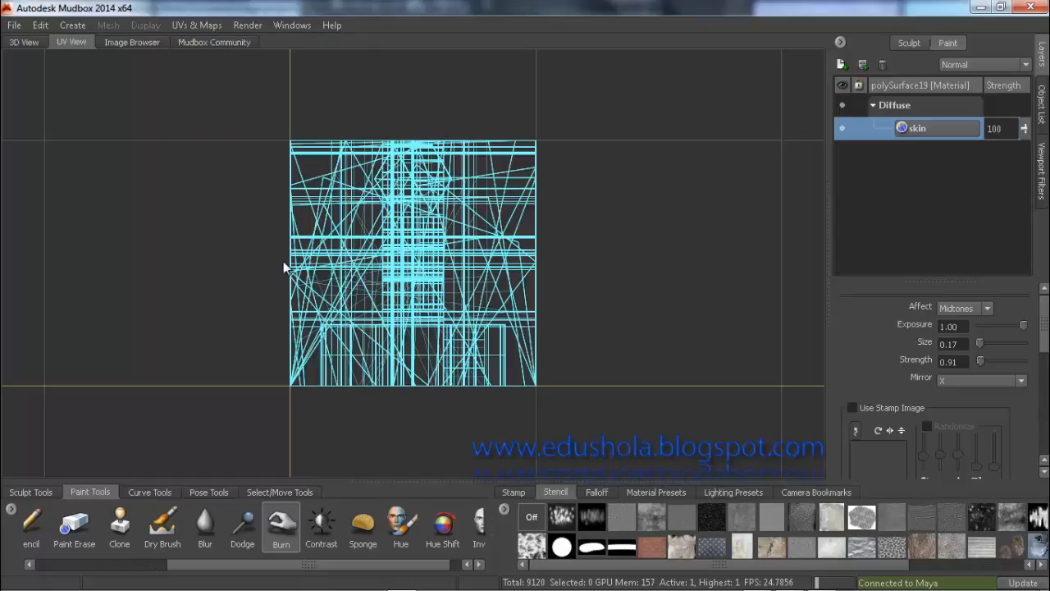
{"action": "left_click", "coordinate": [29, 43]}
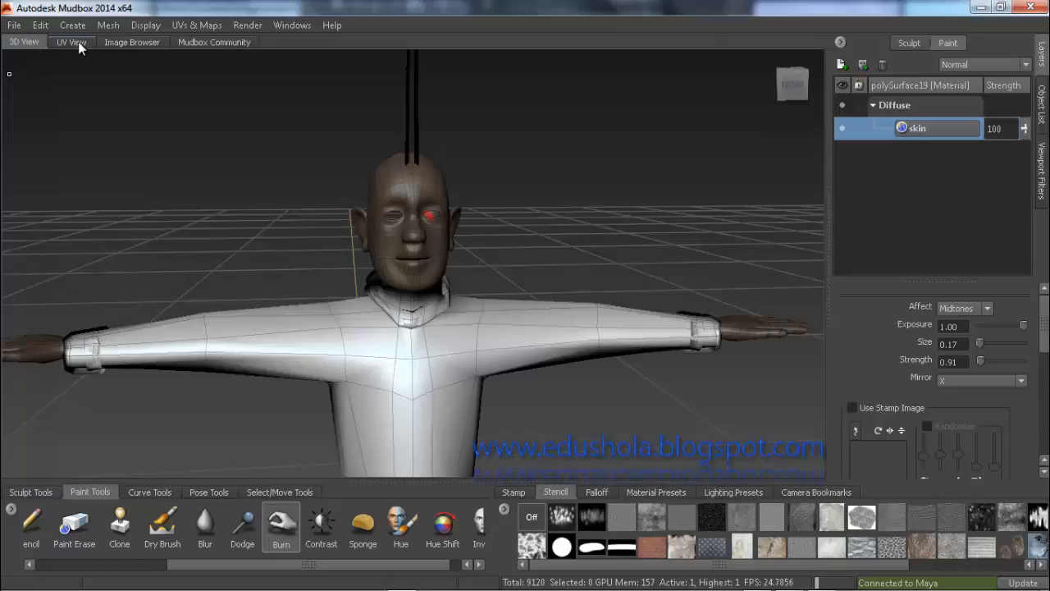
{"action": "left_click", "coordinate": [72, 42]}
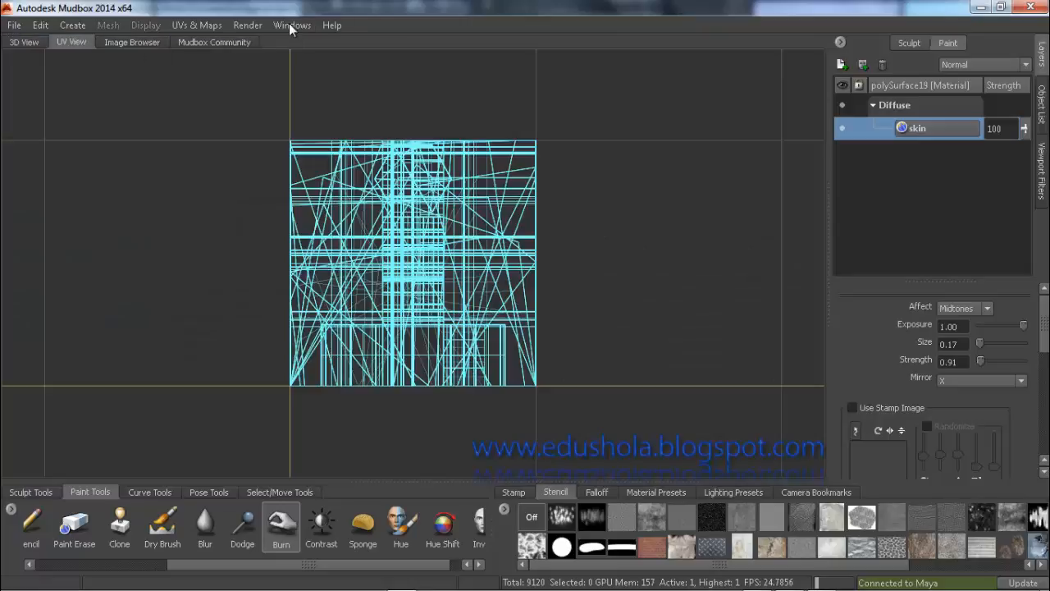
{"action": "left_click", "coordinate": [204, 25]}
{"action": "left_click", "coordinate": [221, 46]}
{"action": "left_click", "coordinate": [24, 43]}
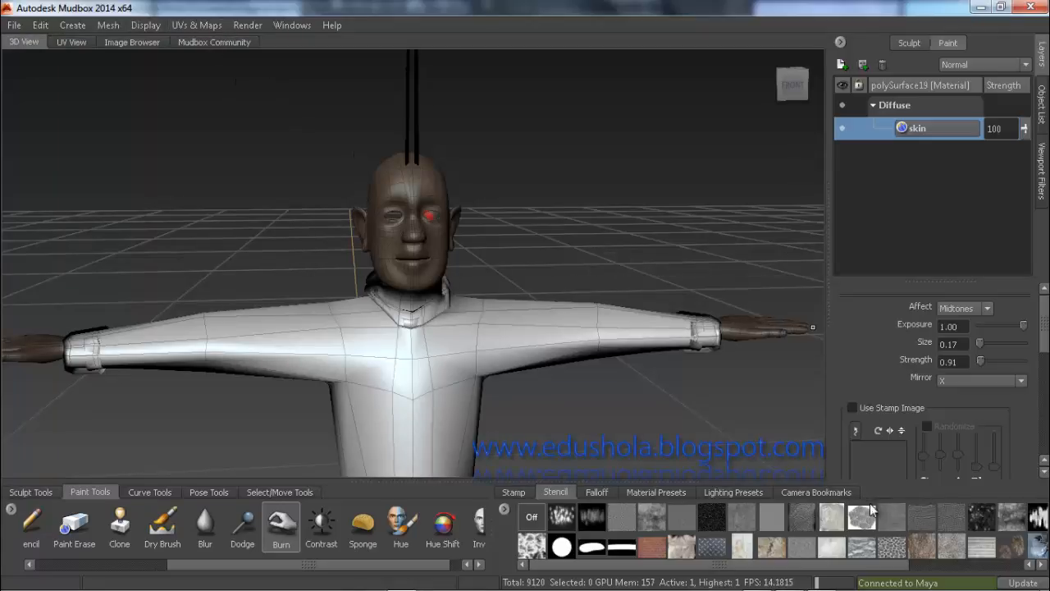
Step: Step the skin mesh down to subdivision level 0 and try replacing its existing UVs with one UV tile
{"action": "key", "text": "super+Down"}
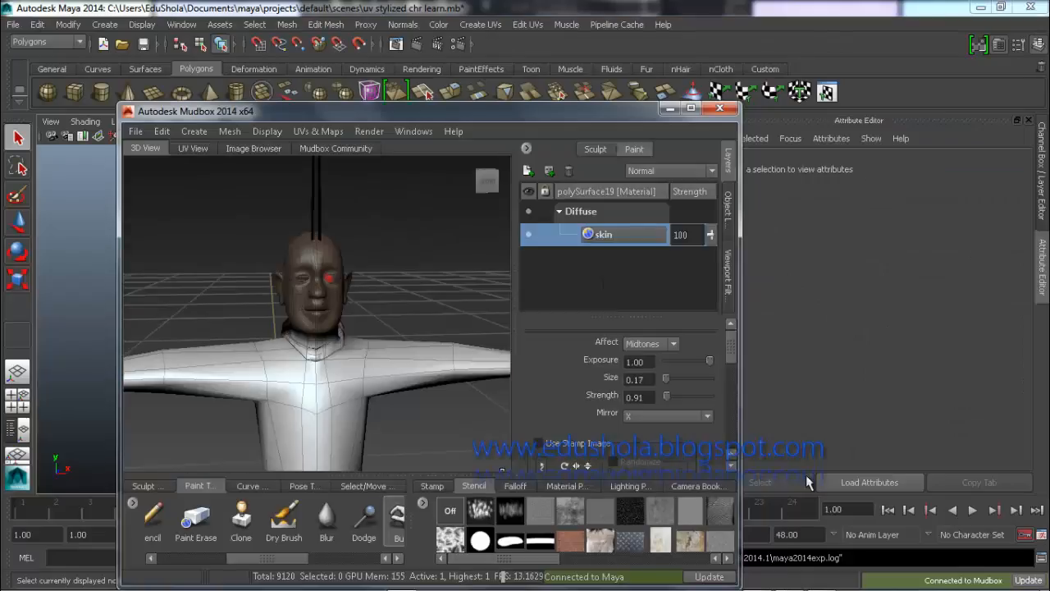
{"action": "left_click", "coordinate": [690, 109]}
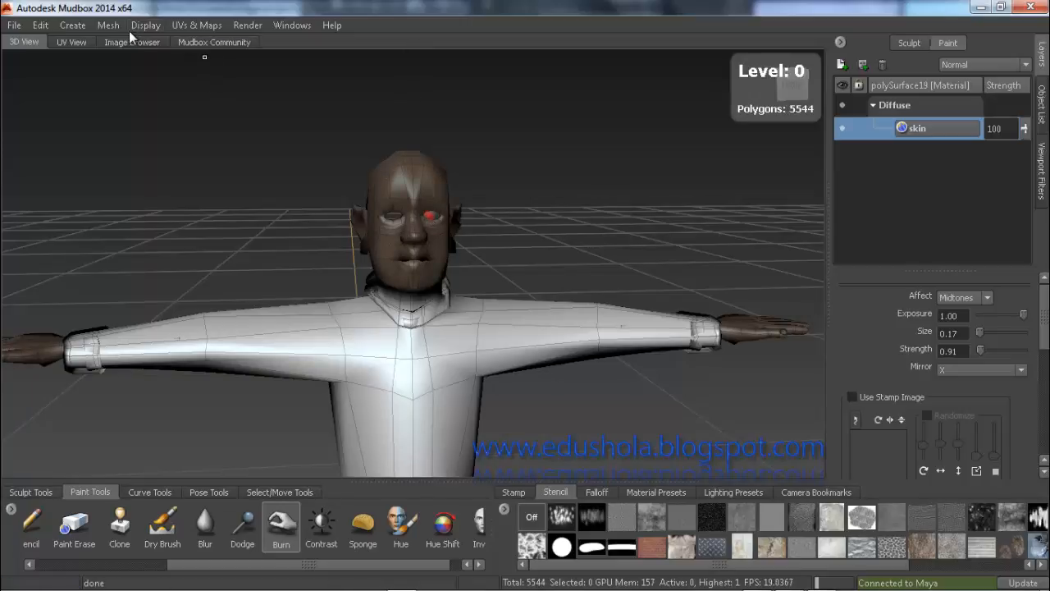
{"action": "left_click", "coordinate": [198, 21]}
{"action": "left_click", "coordinate": [197, 38]}
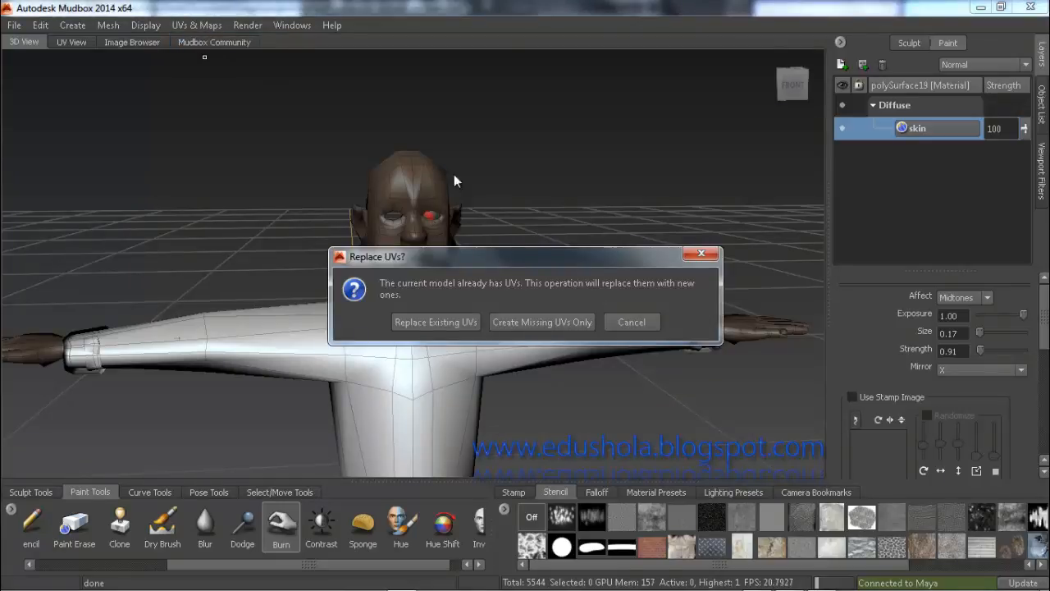
{"action": "left_click", "coordinate": [438, 319]}
{"action": "left_click", "coordinate": [494, 324]}
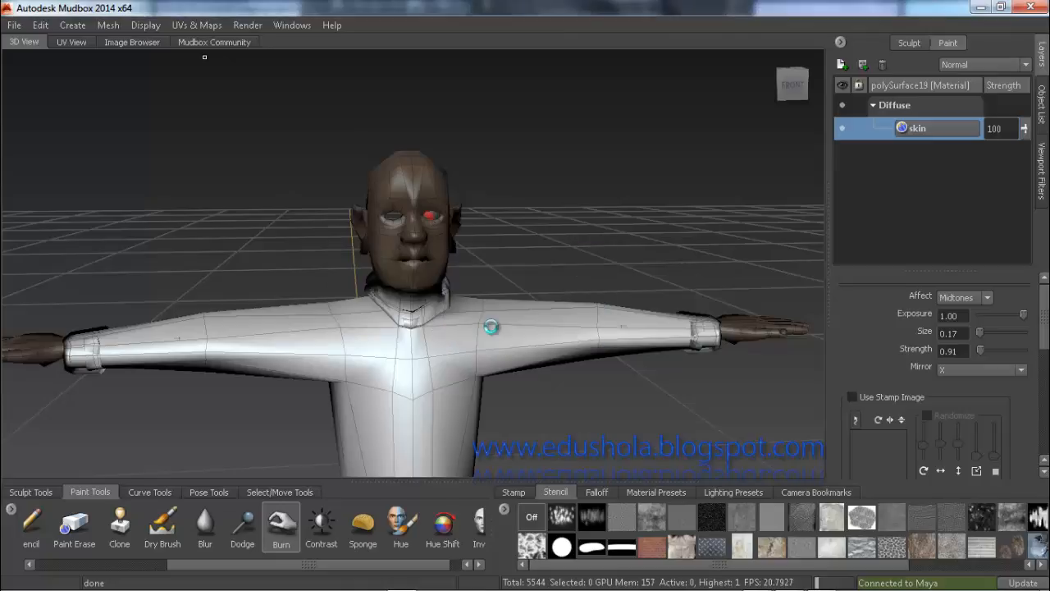
Step: Check the skin mesh's UV layout at level 0 and view the character from an angle
{"action": "left_click", "coordinate": [67, 42]}
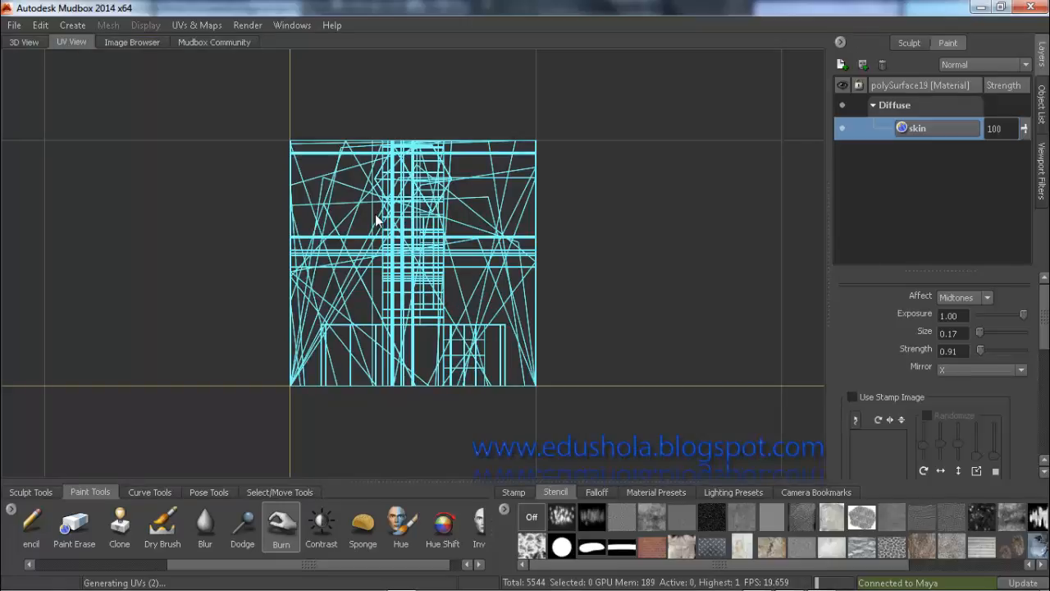
{"action": "left_click", "coordinate": [23, 42]}
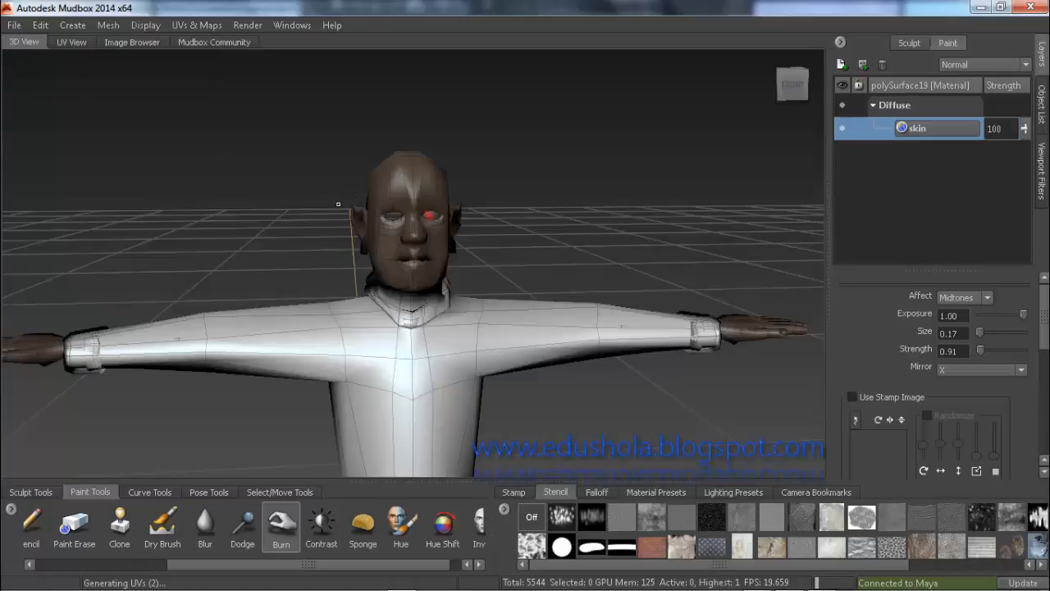
{"action": "left_click_drag", "start_coordinate": [334, 220], "coordinate": [368, 215], "text": "alt"}
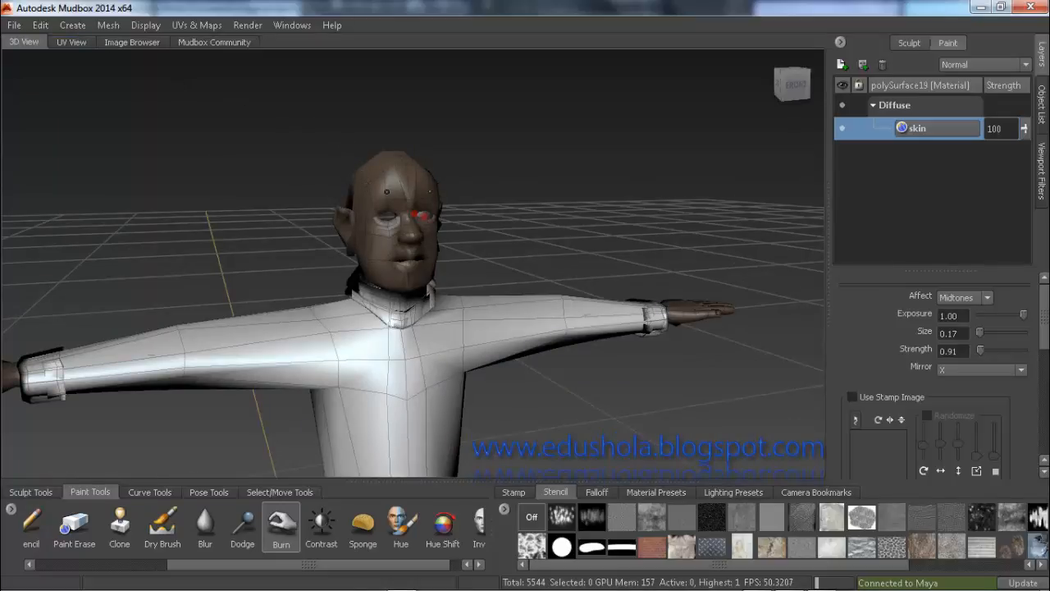
Step: Retry replacing the skin mesh's existing UVs with a single tile, starting from its UV layout
{"action": "left_click", "coordinate": [74, 41]}
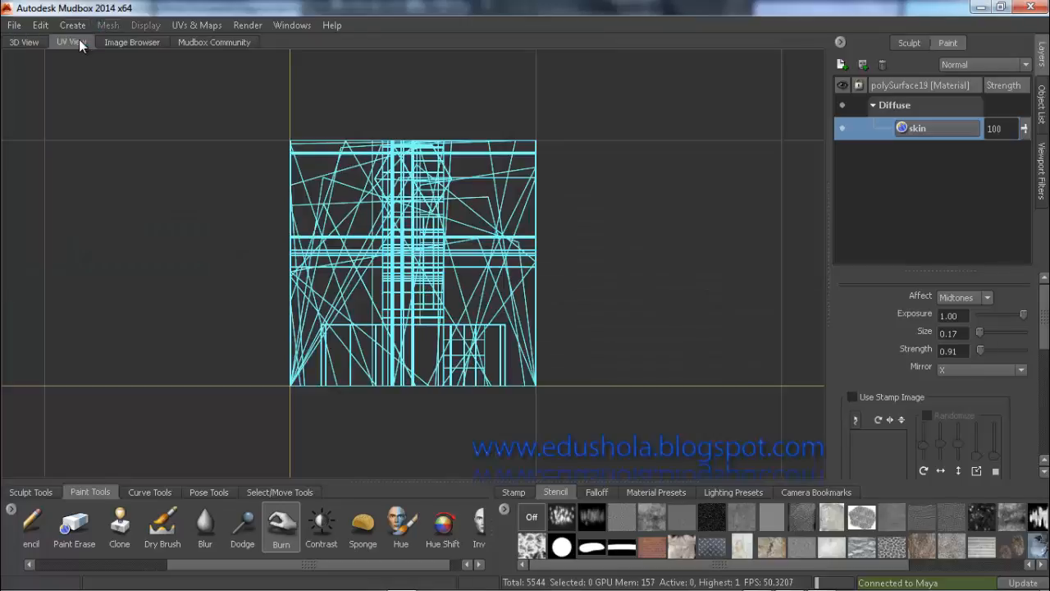
{"action": "left_click", "coordinate": [194, 24]}
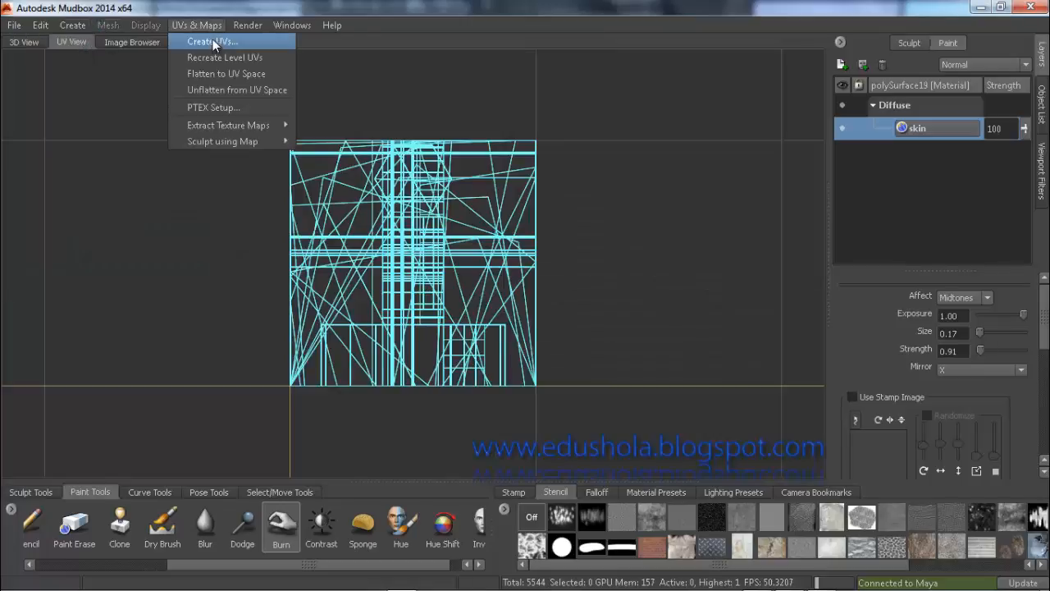
{"action": "left_click", "coordinate": [212, 40]}
{"action": "left_click", "coordinate": [433, 322]}
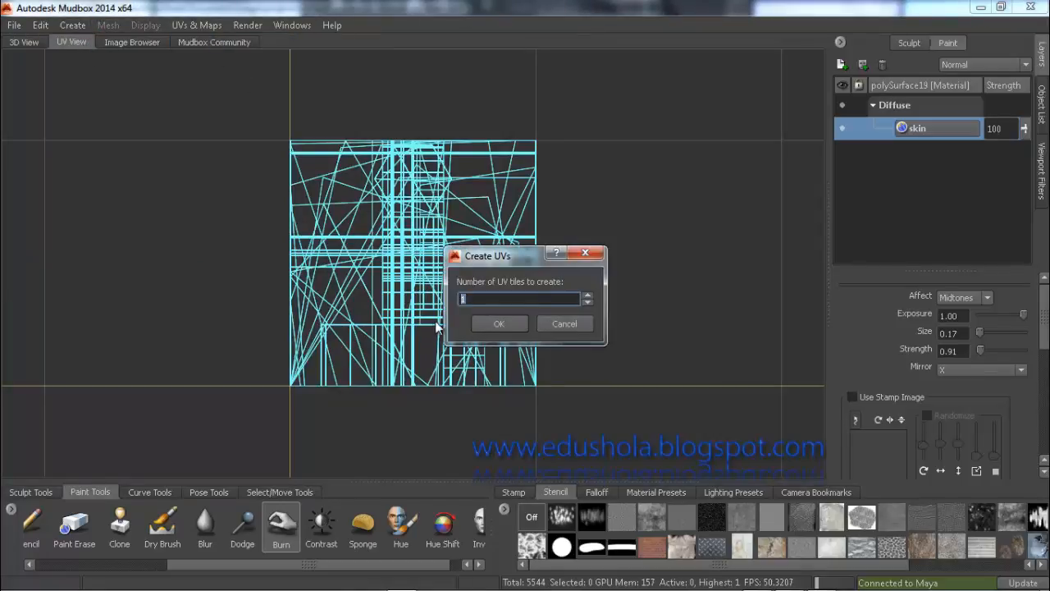
{"action": "left_click", "coordinate": [491, 324]}
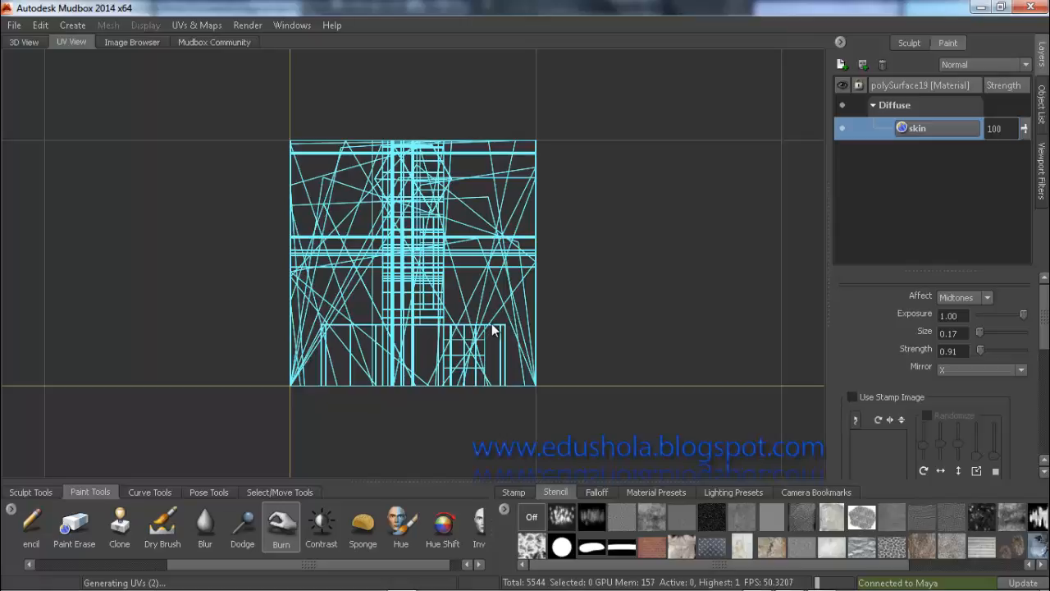
{"action": "left_click", "coordinate": [25, 42]}
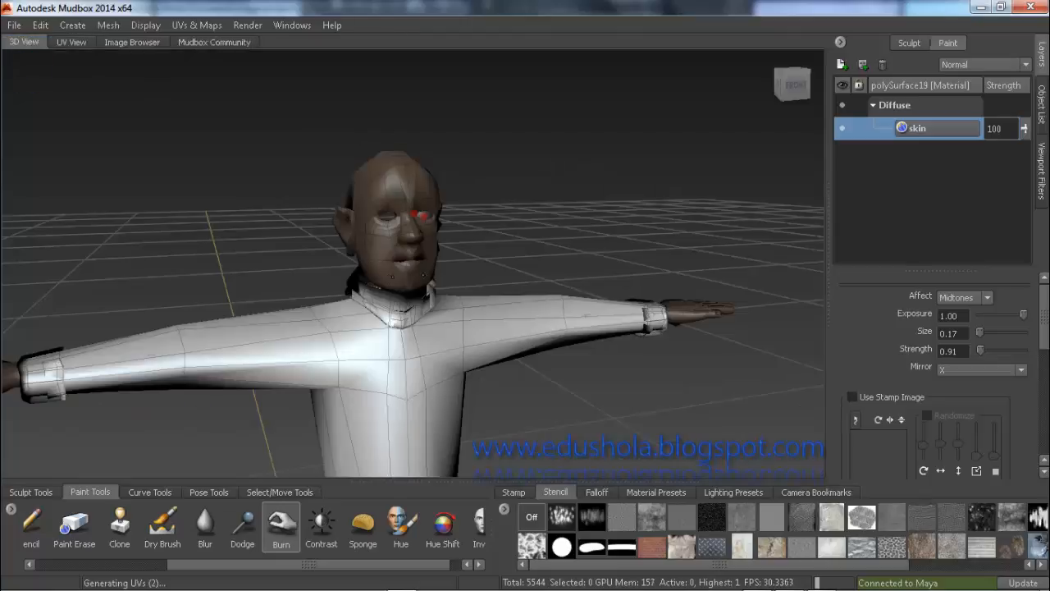
Step: Make the shirt the active mesh and replace its existing UVs with one new UV tile
{"action": "left_click_drag", "start_coordinate": [393, 277], "coordinate": [366, 263], "text": "alt"}
{"action": "middle_click_drag", "start_coordinate": [366, 262], "coordinate": [339, 166], "text": "alt"}
{"action": "scroll", "coordinate": [337, 184], "scroll_direction": "down", "scroll_amount": 1}
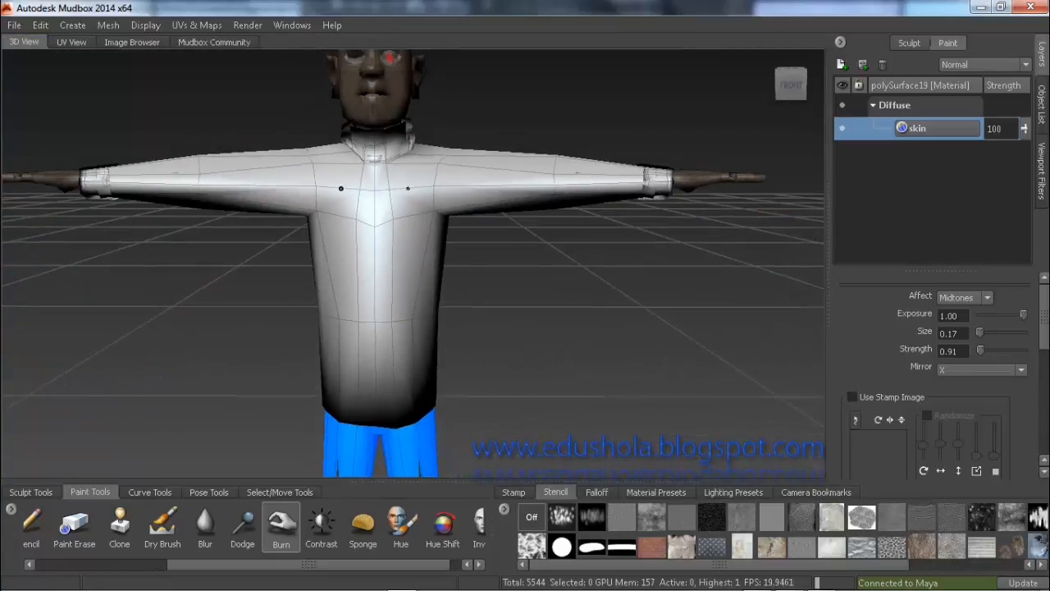
{"action": "scroll", "coordinate": [337, 184], "scroll_direction": "down", "scroll_amount": 2}
{"action": "left_click_drag", "start_coordinate": [322, 189], "coordinate": [423, 213], "text": "alt"}
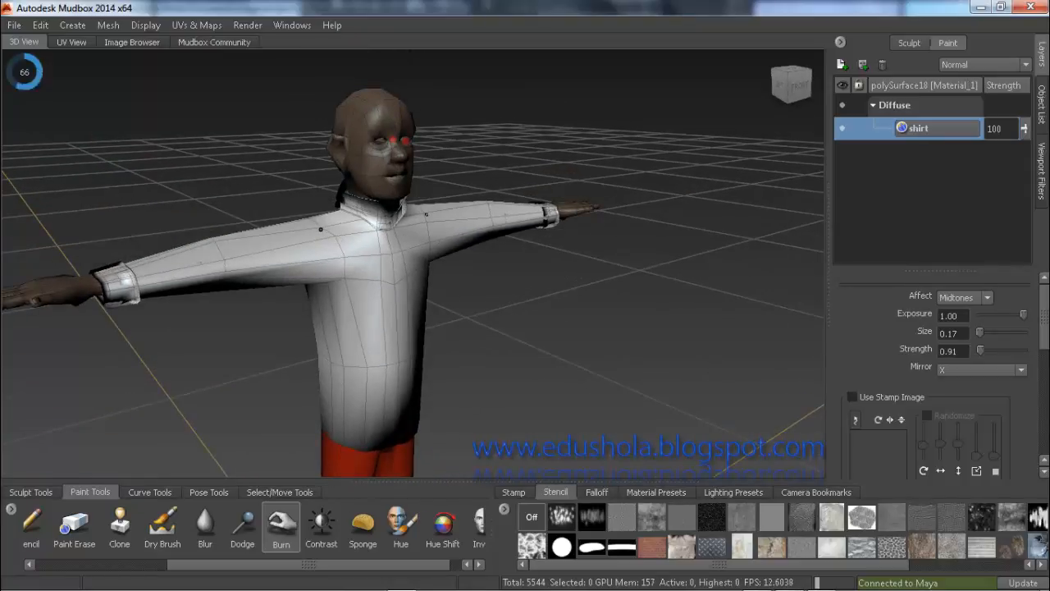
{"action": "left_click", "coordinate": [199, 25]}
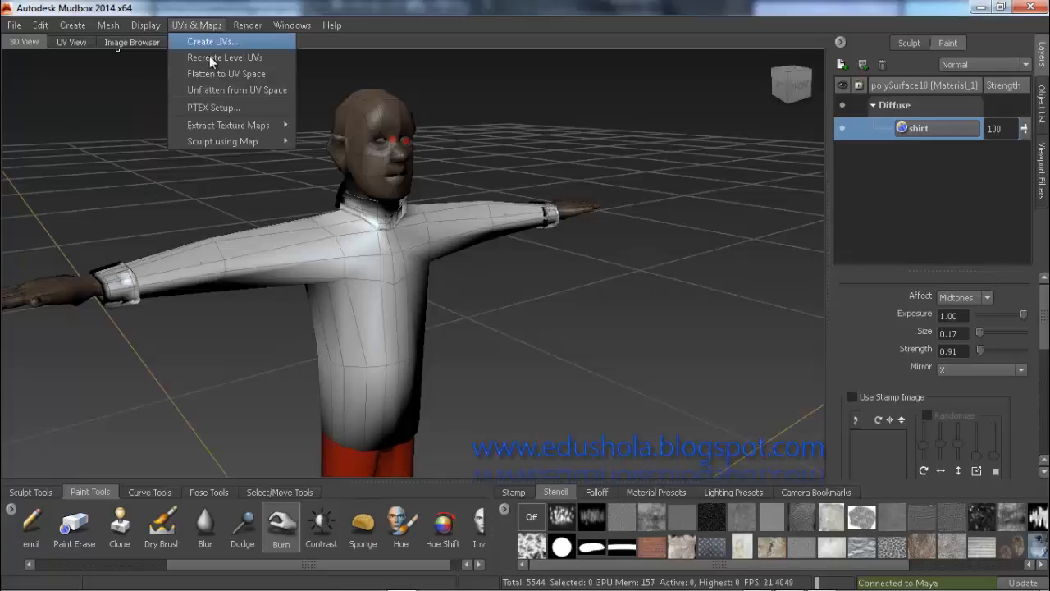
{"action": "left_click", "coordinate": [212, 41]}
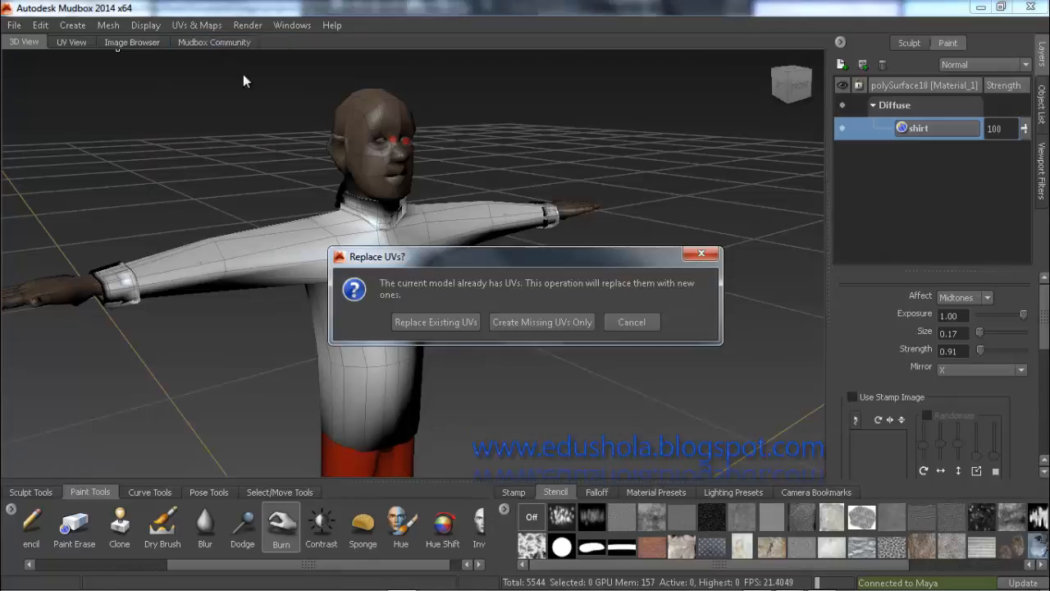
{"action": "left_click", "coordinate": [449, 323]}
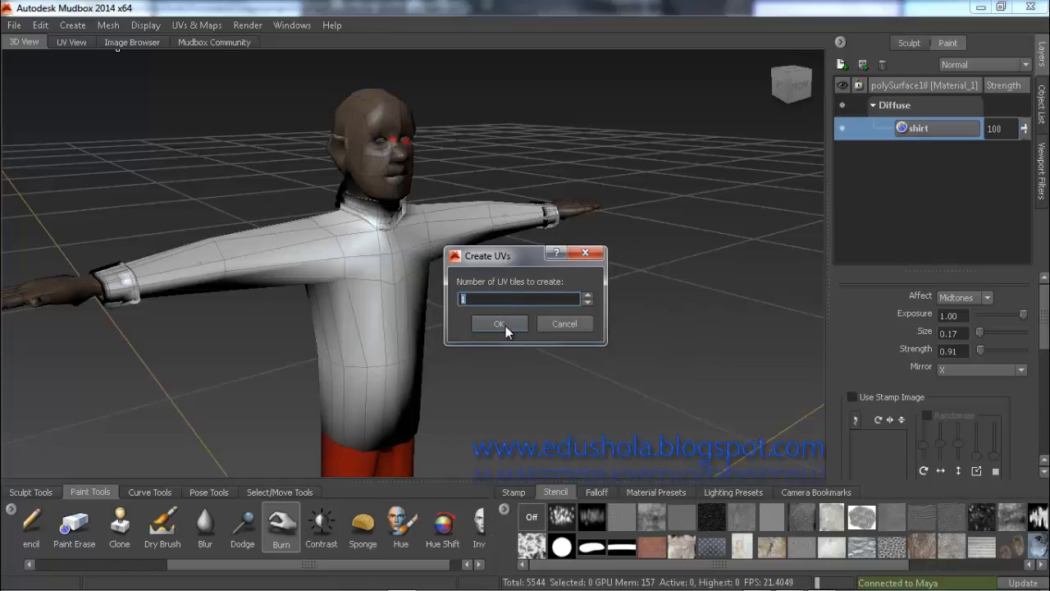
{"action": "left_click", "coordinate": [505, 326]}
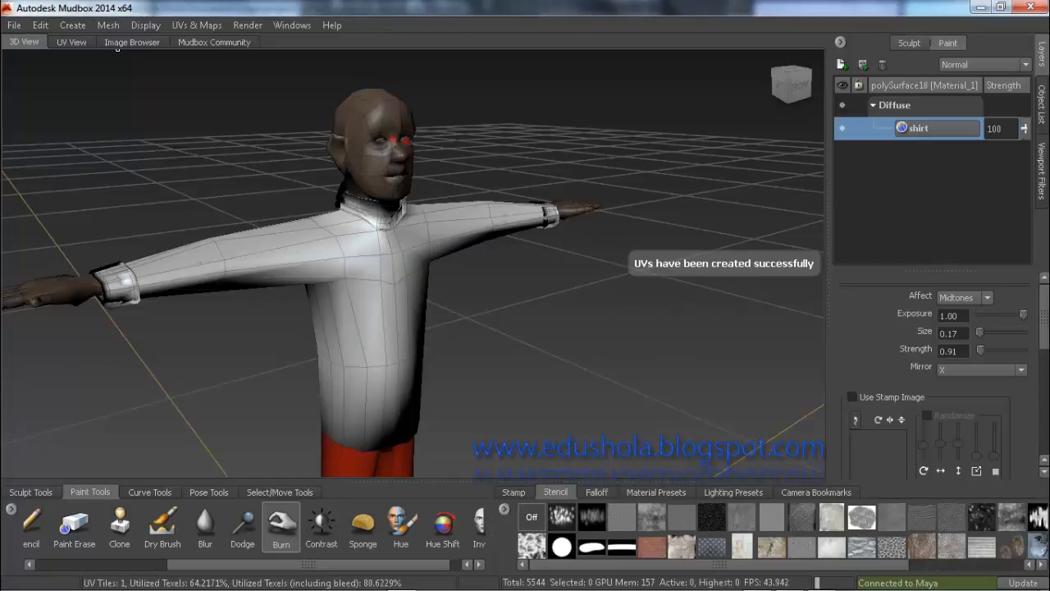
Step: Check the shirt's UV layout, and make the skin mesh active to compare its UV layout
{"action": "left_click", "coordinate": [67, 40]}
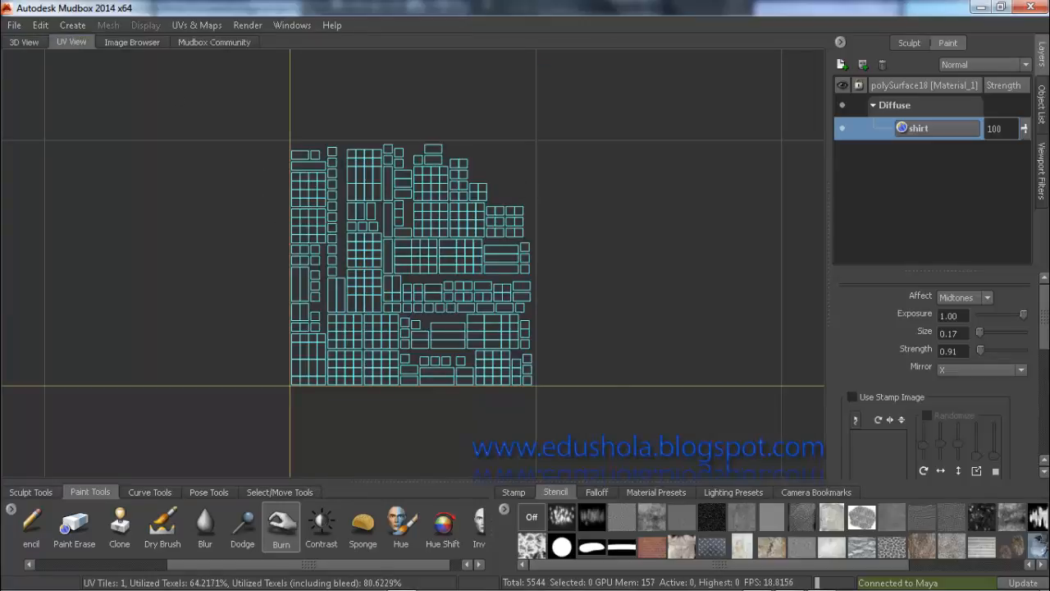
{"action": "left_click", "coordinate": [25, 42]}
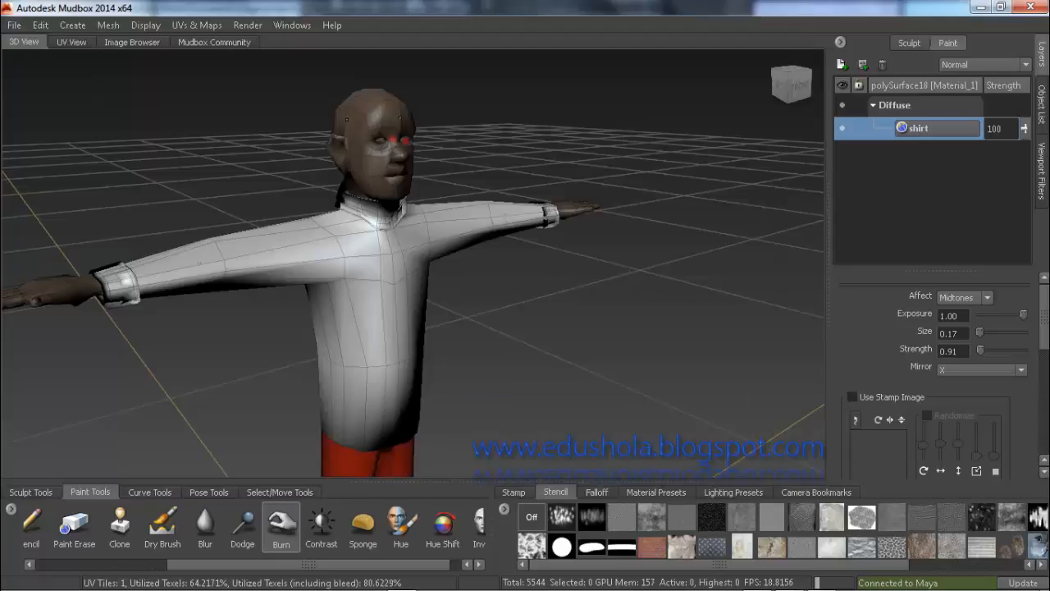
{"action": "left_click", "coordinate": [356, 116]}
{"action": "left_click", "coordinate": [70, 42]}
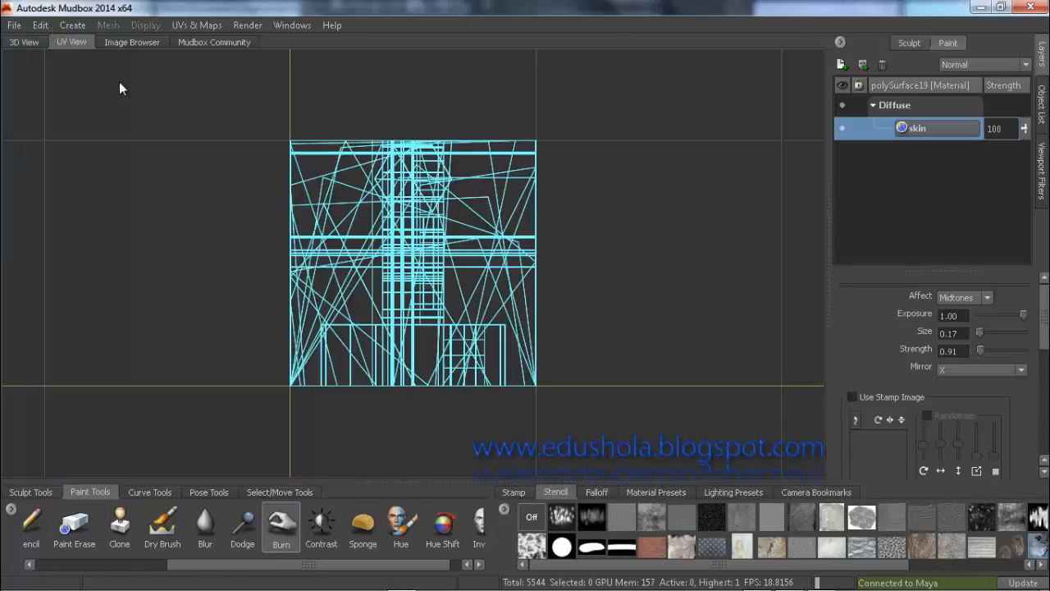
{"action": "left_click", "coordinate": [28, 39]}
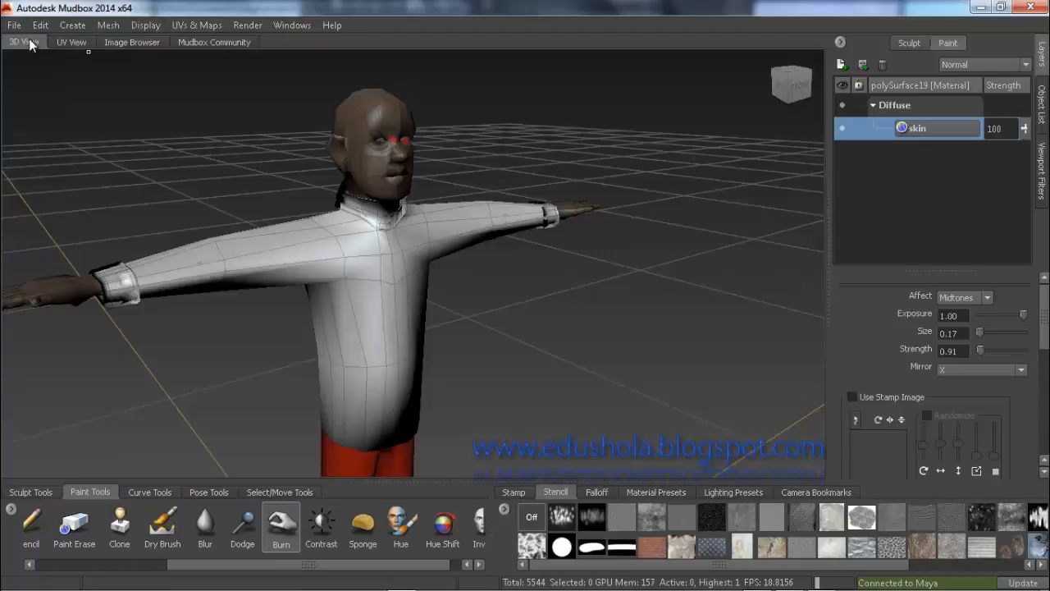
Step: Try to replace the skin mesh's existing UVs with one UV tile from the 3D view
{"action": "left_click", "coordinate": [182, 25]}
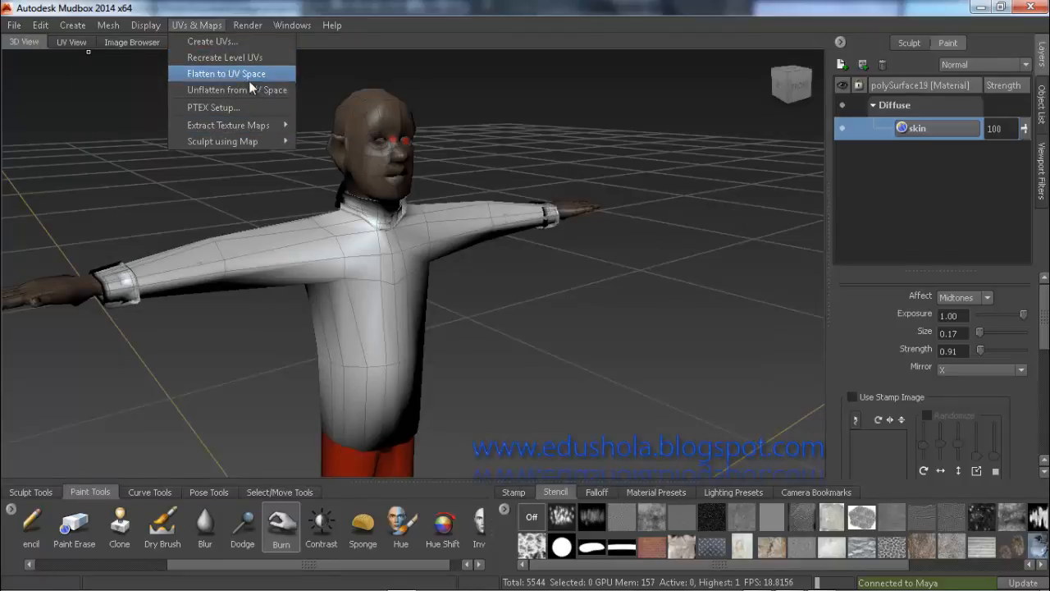
{"action": "left_click", "coordinate": [210, 42]}
{"action": "left_click", "coordinate": [436, 322]}
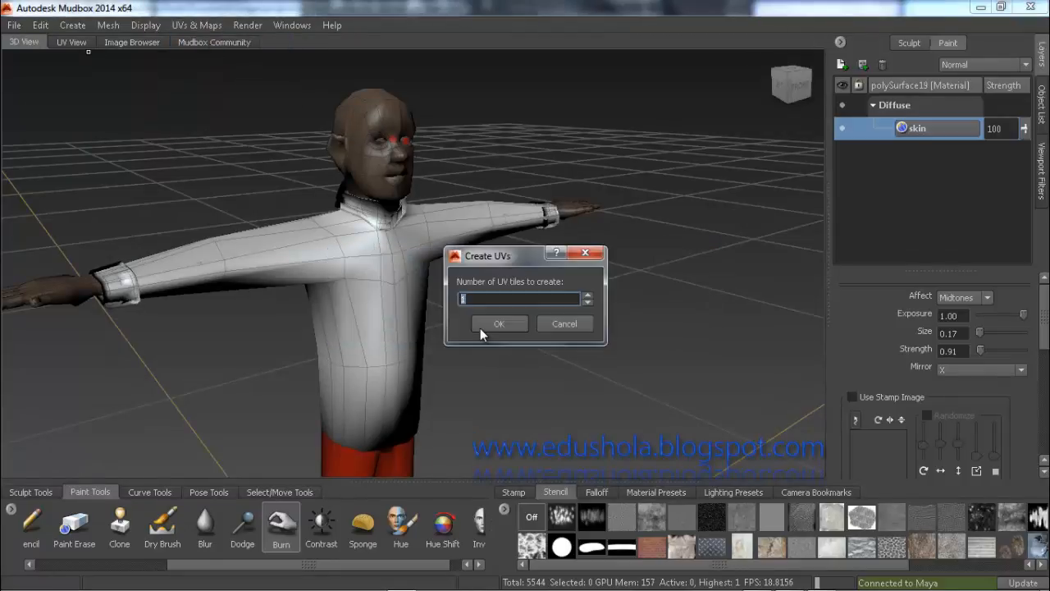
{"action": "left_click", "coordinate": [483, 325]}
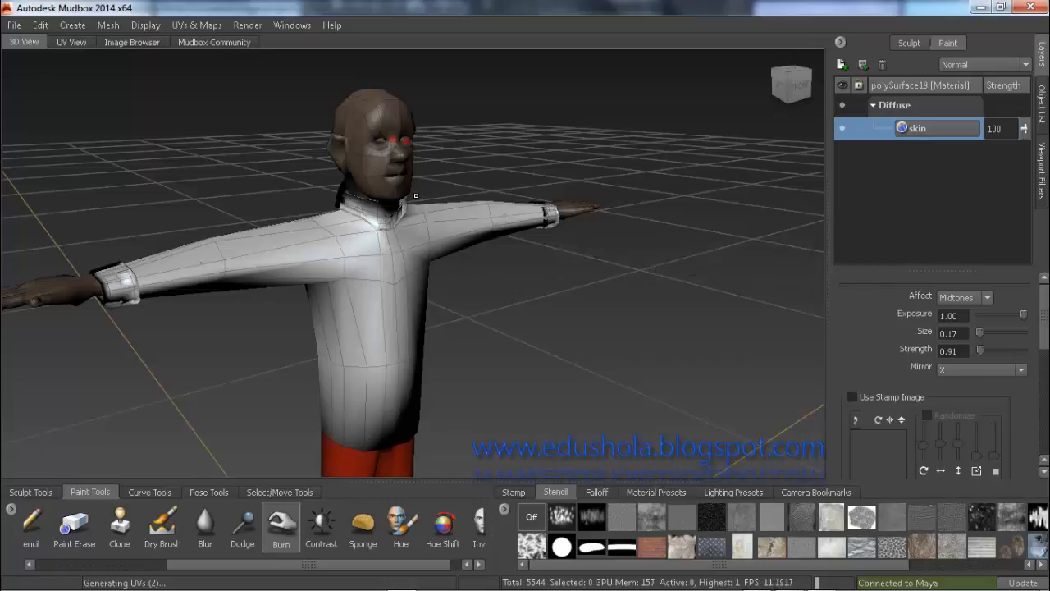
Step: Review the latest entries in the Mudbox log for the UV generation, and close the log
{"action": "left_click", "coordinate": [184, 25]}
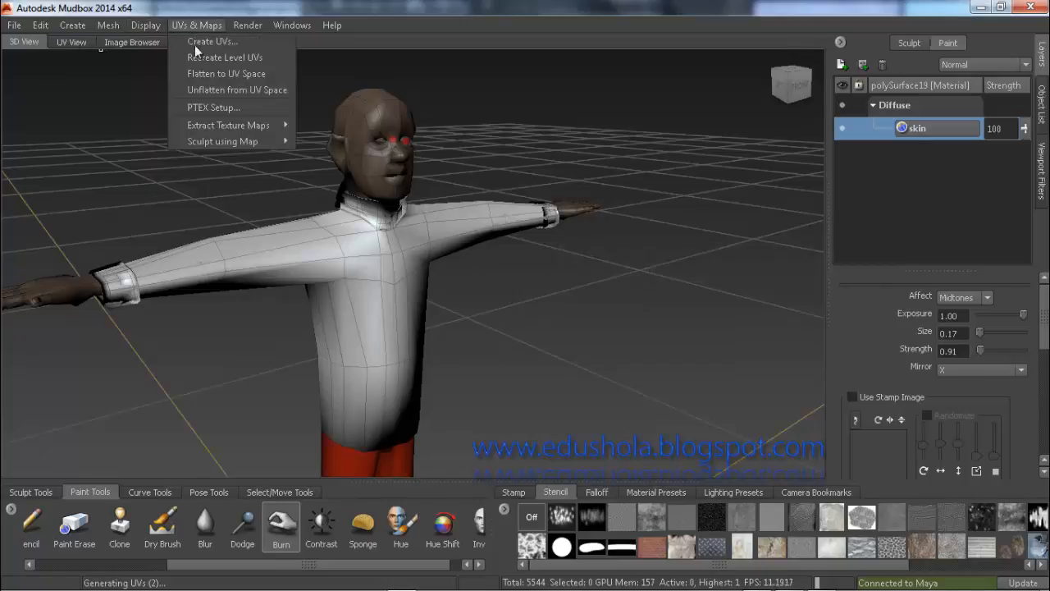
{"action": "left_click", "coordinate": [303, 24]}
{"action": "left_click", "coordinate": [286, 28]}
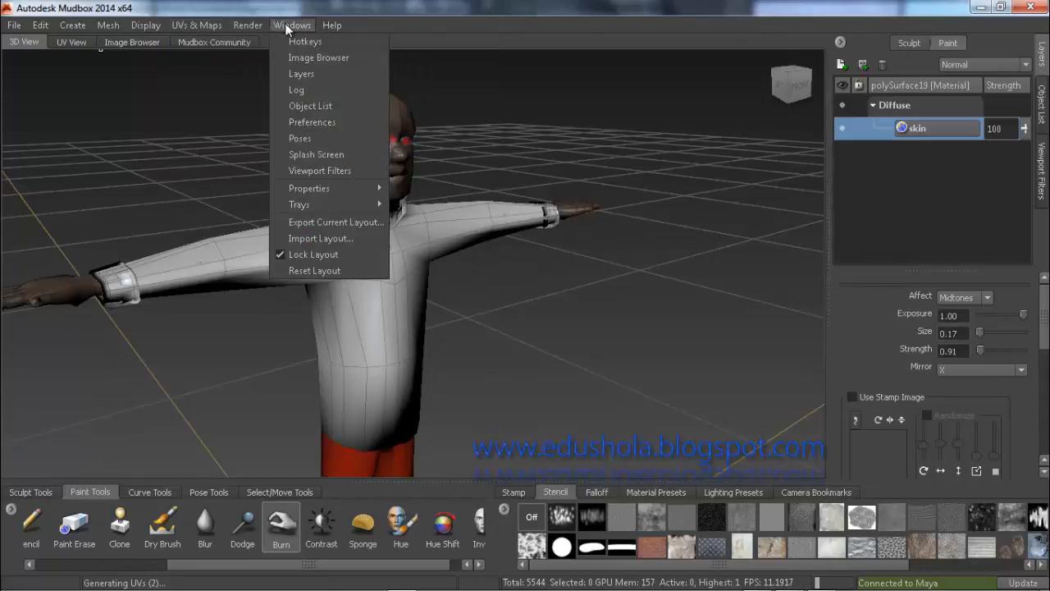
{"action": "left_click", "coordinate": [320, 24]}
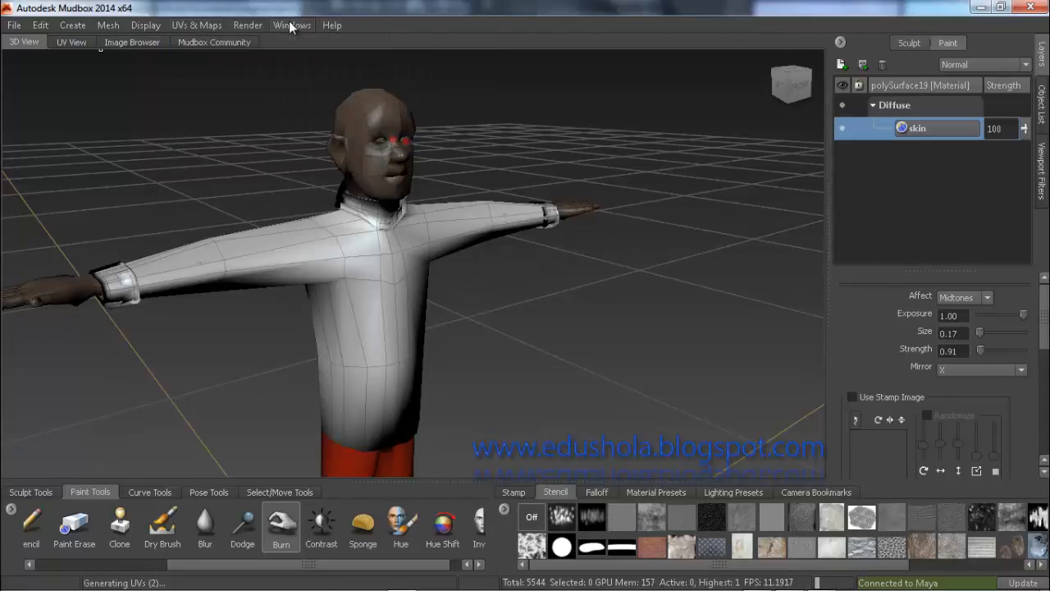
{"action": "left_click", "coordinate": [294, 26]}
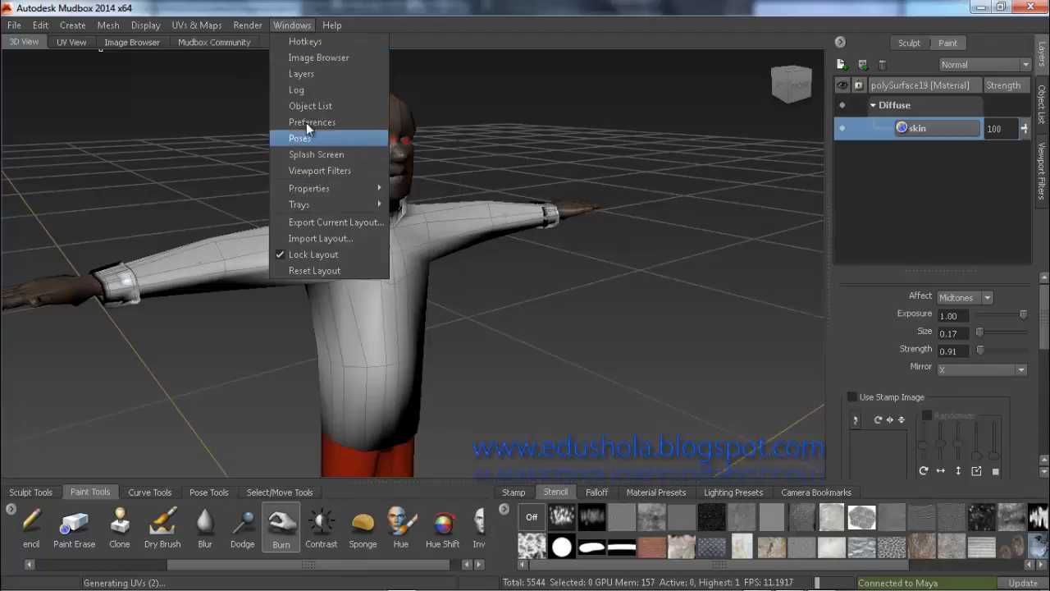
{"action": "left_click", "coordinate": [310, 90]}
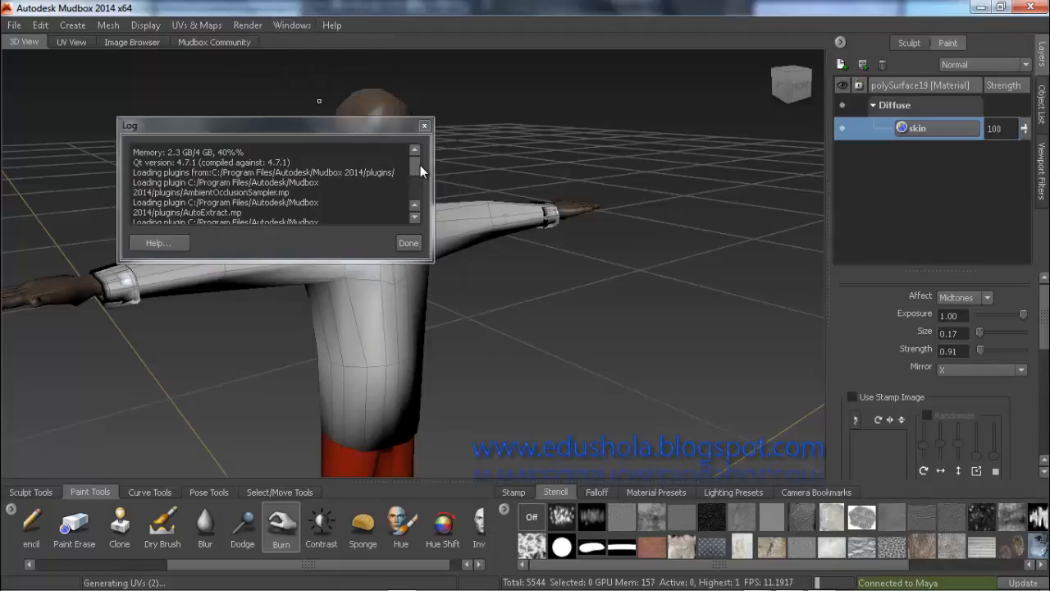
{"action": "left_click_drag", "start_coordinate": [418, 165], "coordinate": [429, 212]}
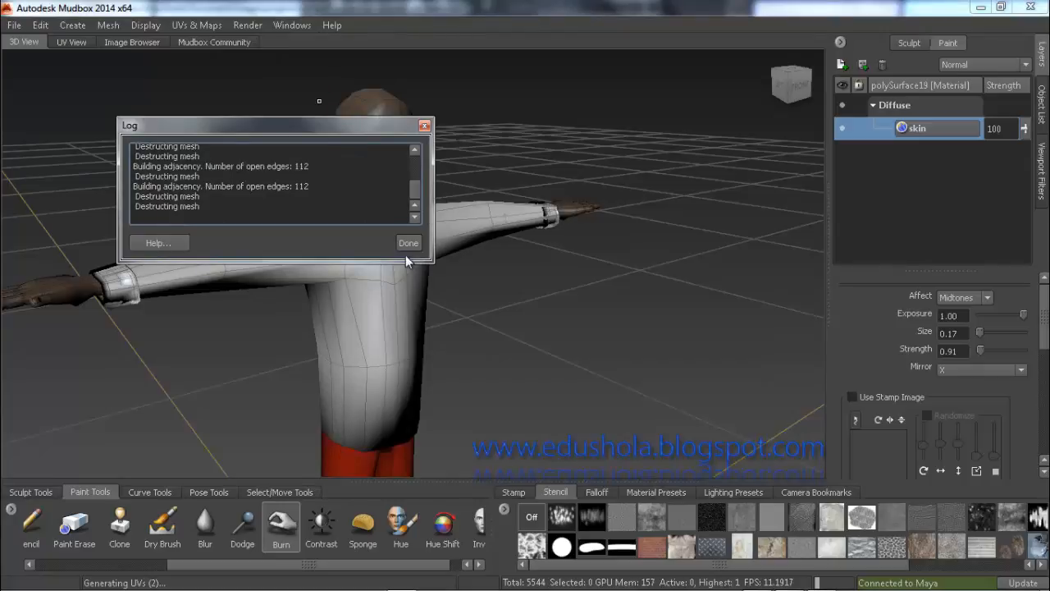
{"action": "left_click", "coordinate": [409, 243]}
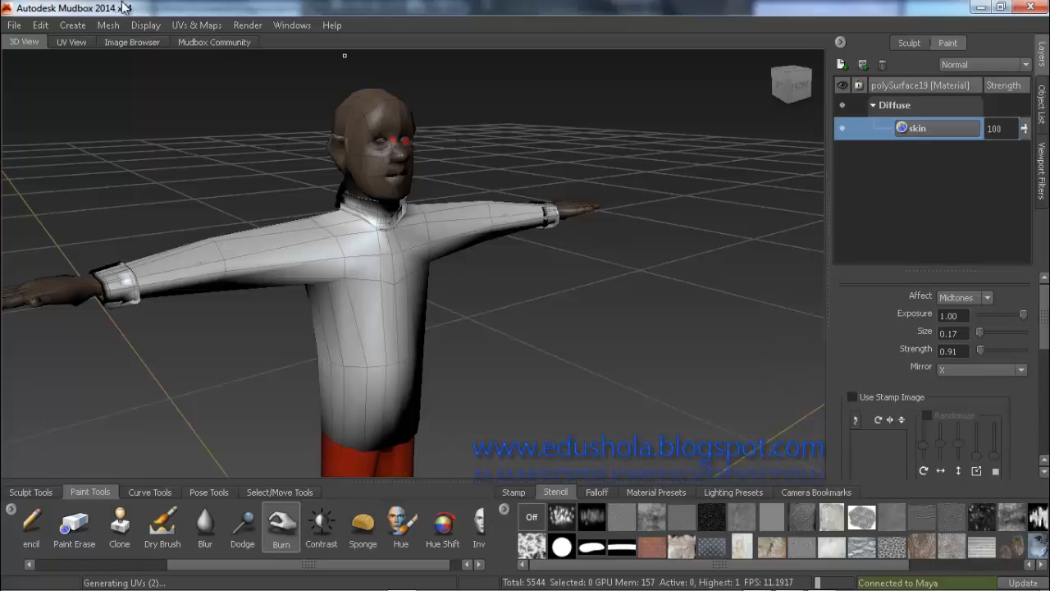
Step: Delete the highest subdivision level of the skin mesh
{"action": "left_click", "coordinate": [157, 27]}
{"action": "mouse_move", "coordinate": [112, 28]}
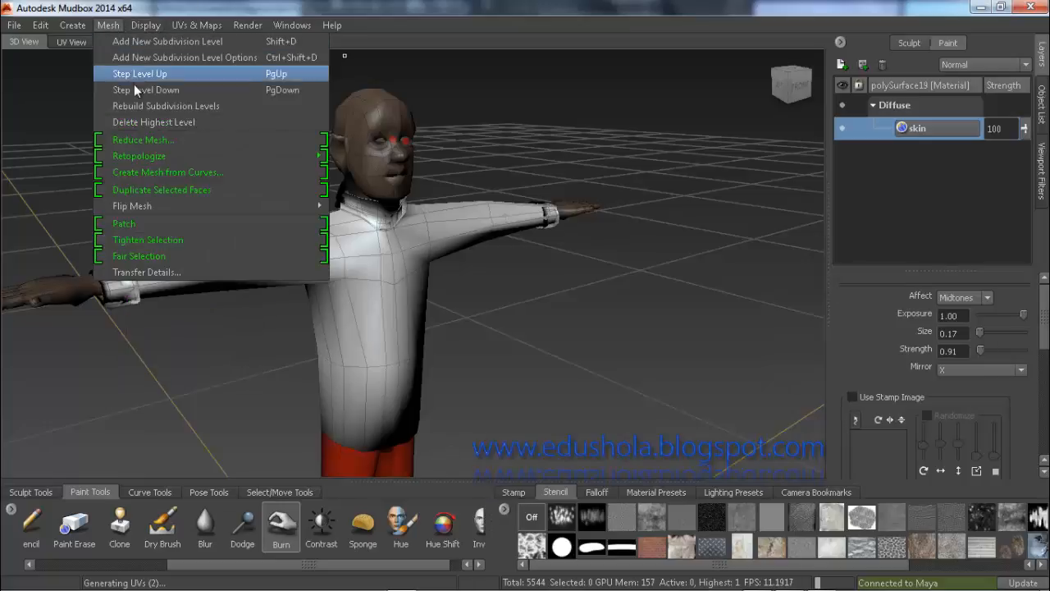
{"action": "left_click", "coordinate": [138, 122]}
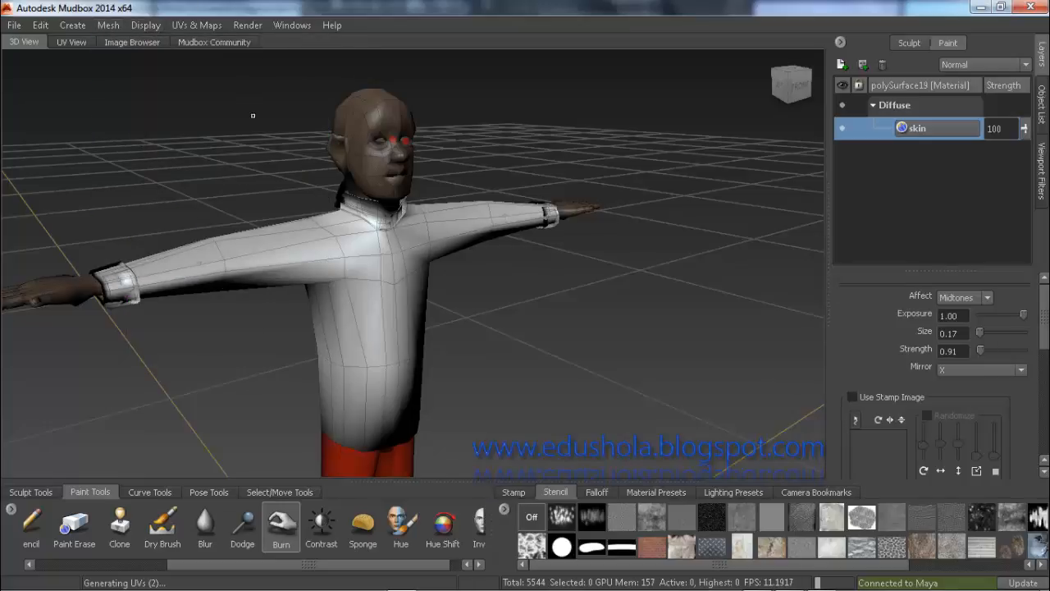
Step: Replace the skin mesh's existing UVs with one UV tile and check the new UV layout
{"action": "left_click", "coordinate": [197, 27]}
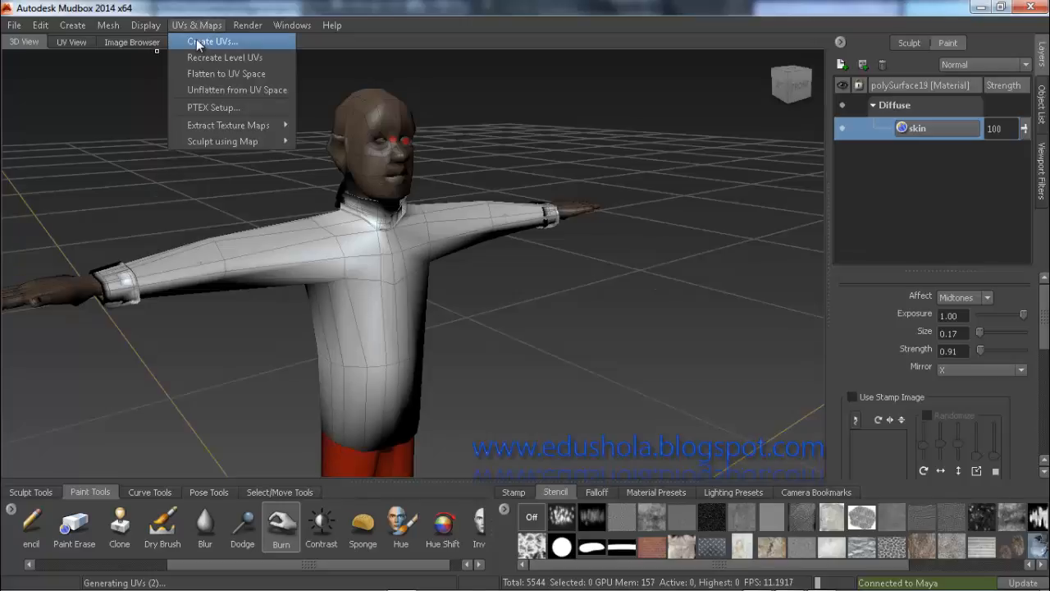
{"action": "left_click", "coordinate": [197, 39]}
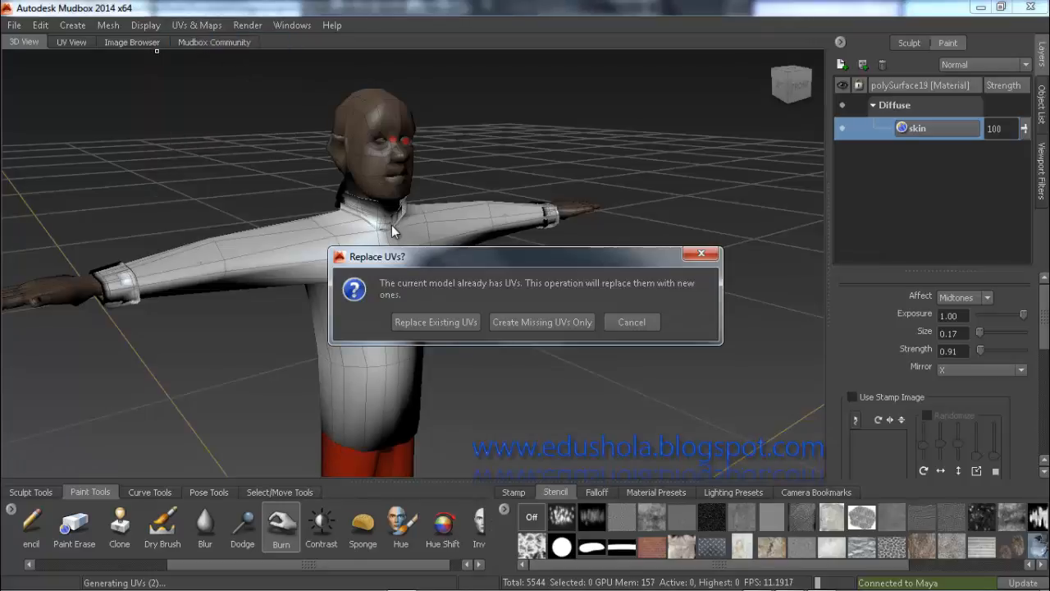
{"action": "left_click", "coordinate": [436, 321]}
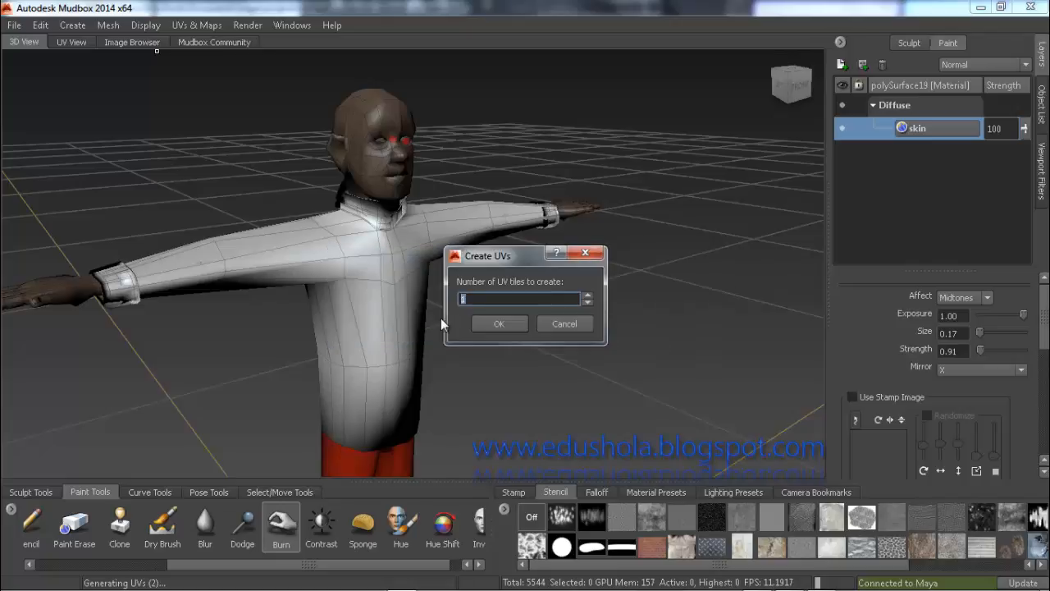
{"action": "left_click", "coordinate": [498, 323]}
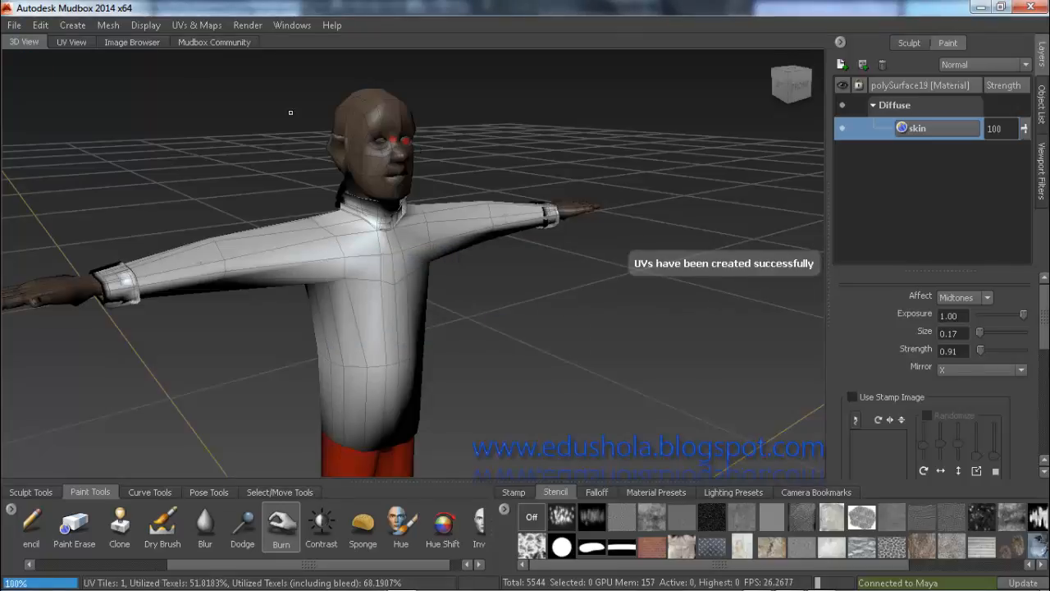
{"action": "left_click", "coordinate": [72, 42]}
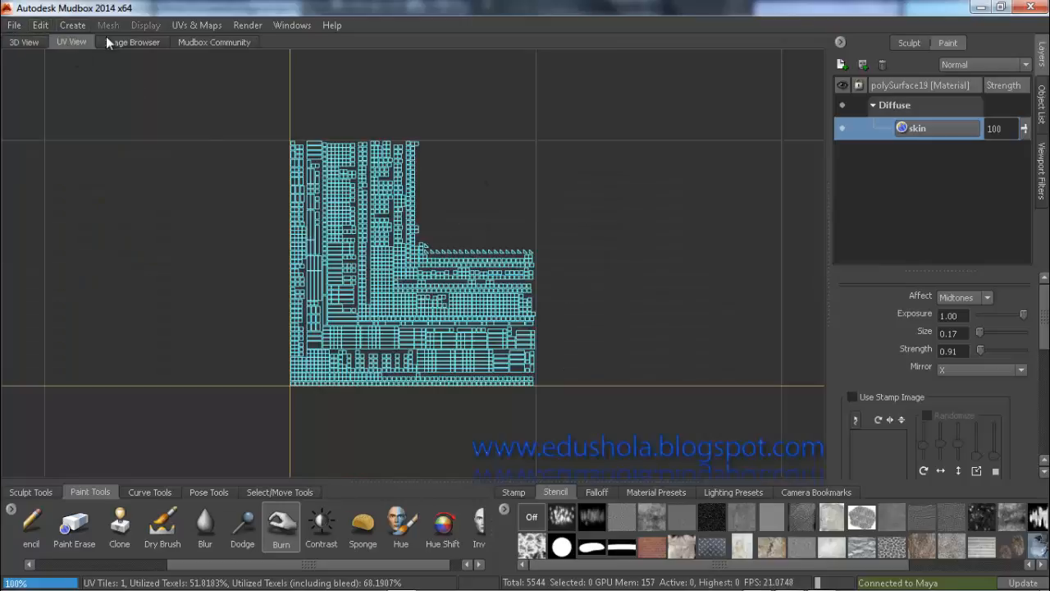
{"action": "left_click", "coordinate": [24, 43]}
Step: Make the red shorts the active mesh and replace their existing UVs with one UV tile
{"action": "middle_click_drag", "start_coordinate": [391, 280], "coordinate": [339, 234], "text": "alt"}
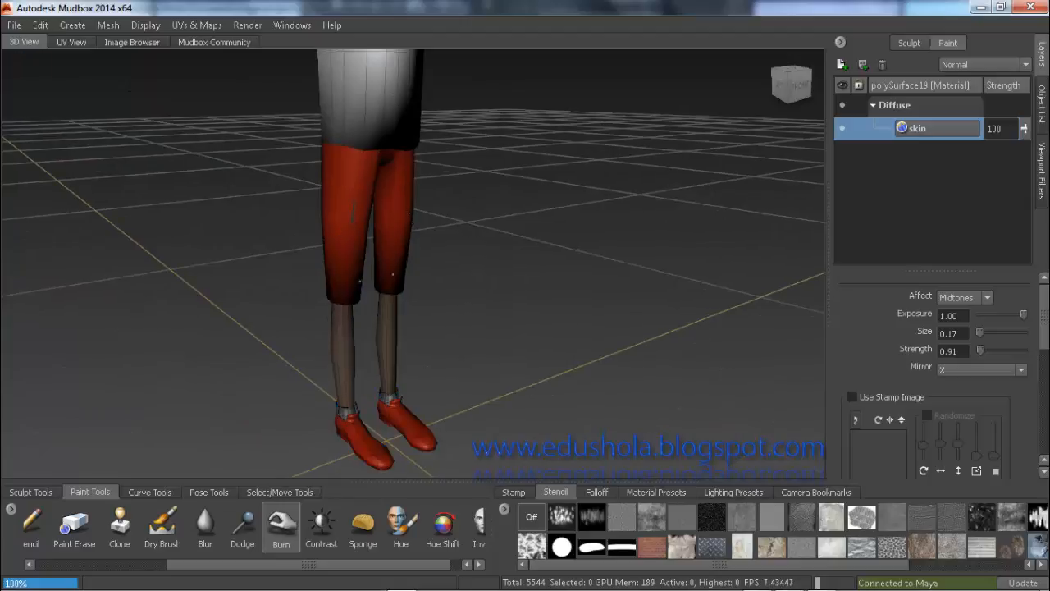
{"action": "left_click", "coordinate": [108, 24]}
{"action": "left_click", "coordinate": [207, 42]}
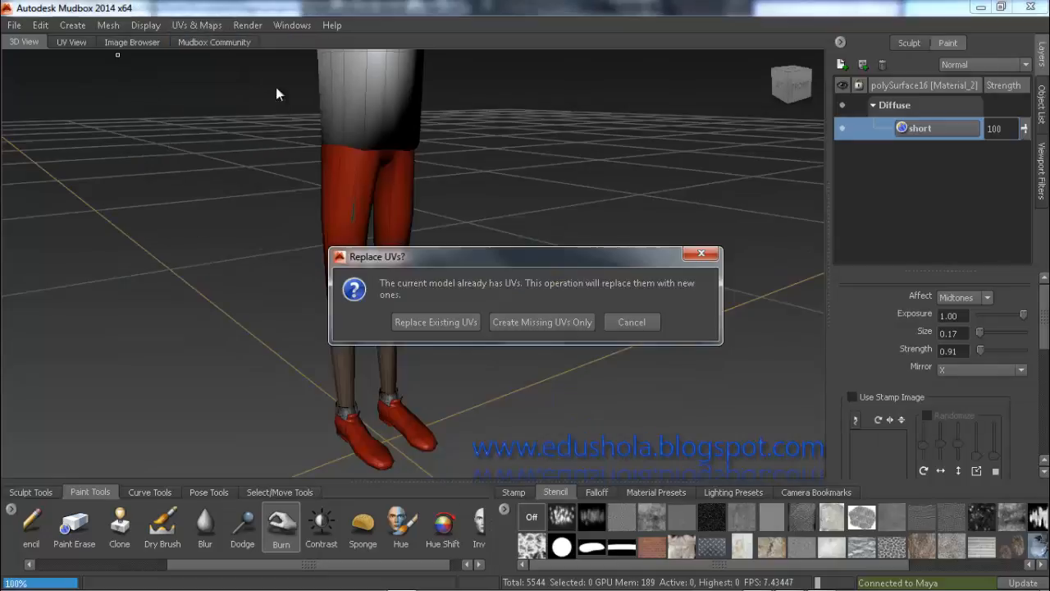
{"action": "left_click", "coordinate": [459, 322]}
{"action": "left_click", "coordinate": [510, 324]}
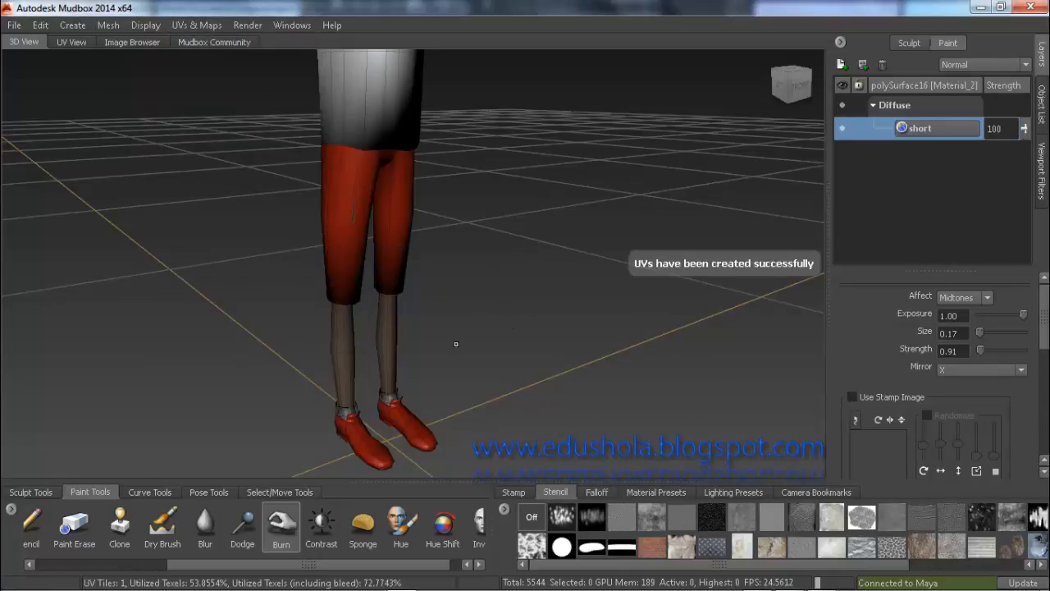
Step: Make the socks above the shoes the active mesh and replace their existing UVs with one UV tile
{"action": "middle_click_drag", "start_coordinate": [417, 393], "coordinate": [417, 272], "text": "alt"}
{"action": "scroll", "coordinate": [415, 277], "scroll_direction": "up", "scroll_amount": 3}
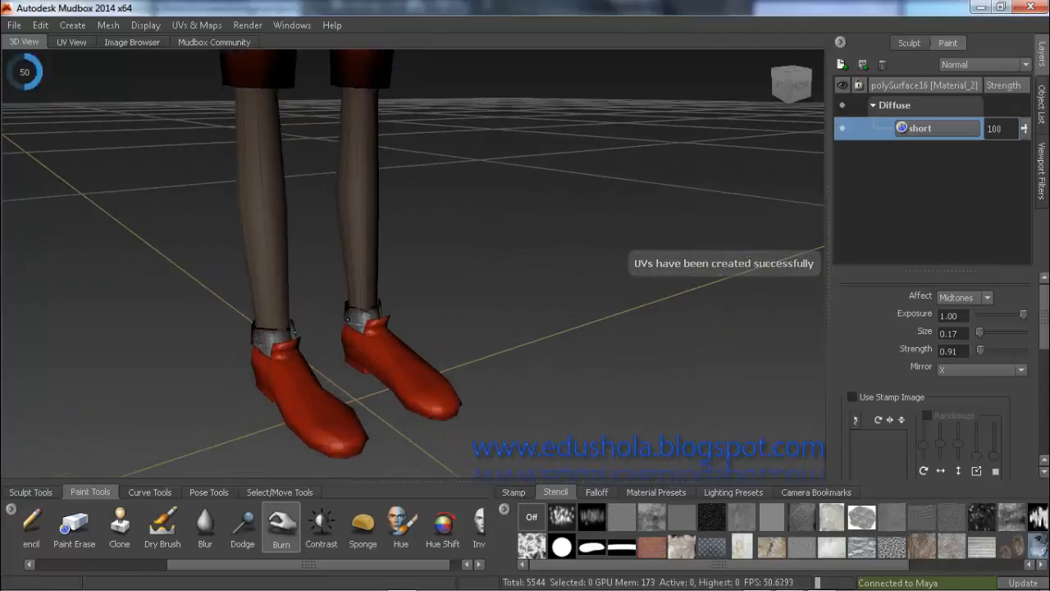
{"action": "left_click", "coordinate": [353, 313]}
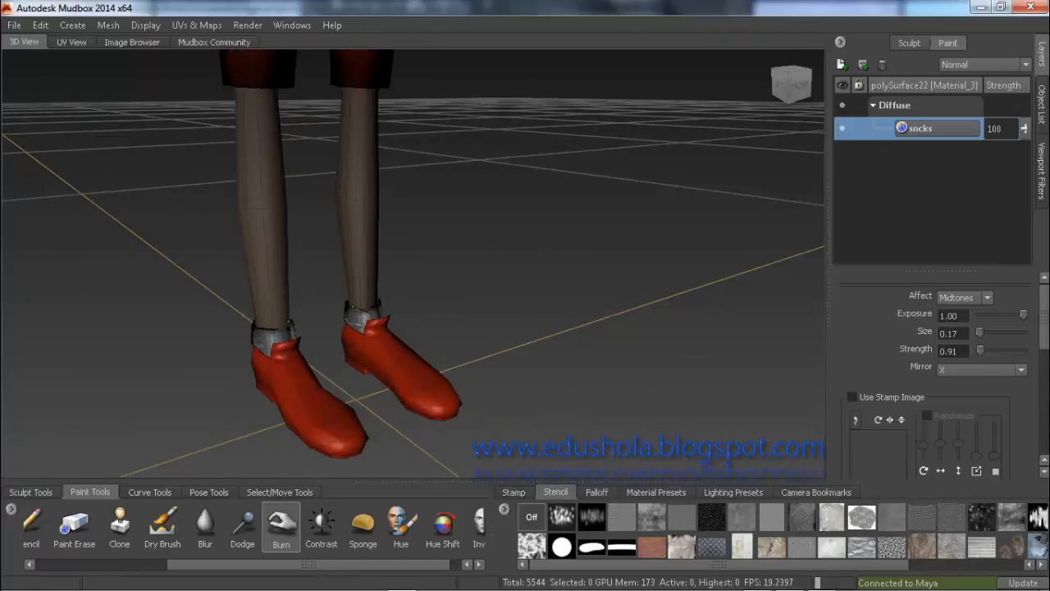
{"action": "left_click", "coordinate": [201, 26]}
{"action": "left_click", "coordinate": [207, 43]}
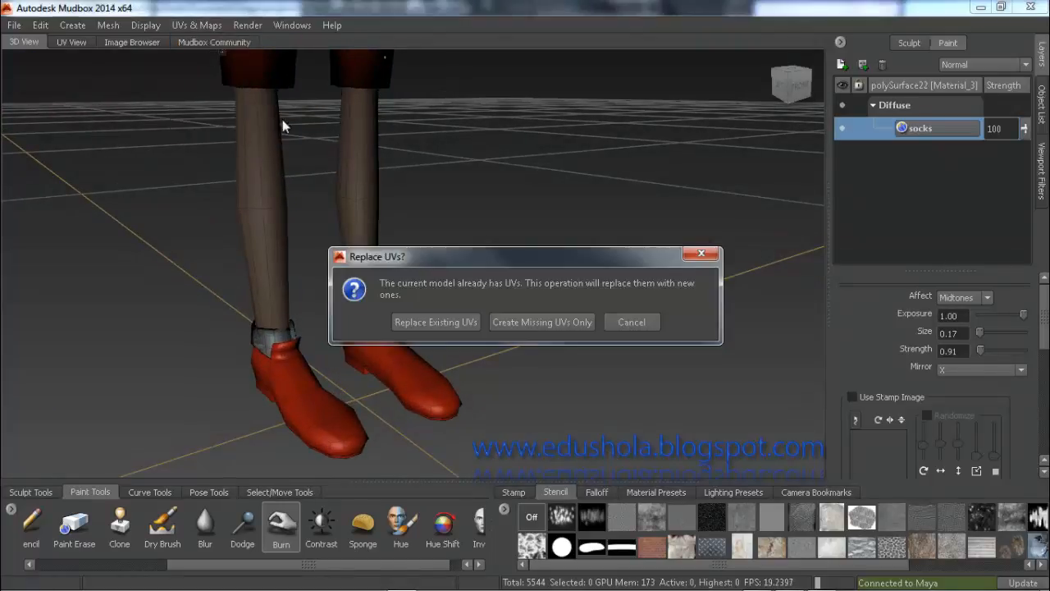
{"action": "left_click", "coordinate": [418, 325]}
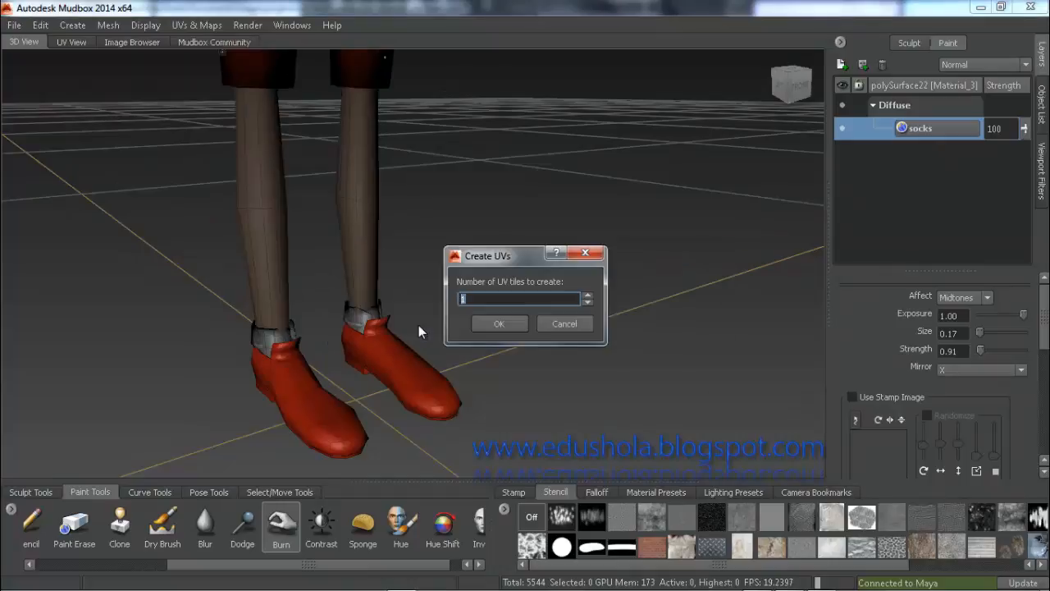
{"action": "left_click", "coordinate": [493, 324]}
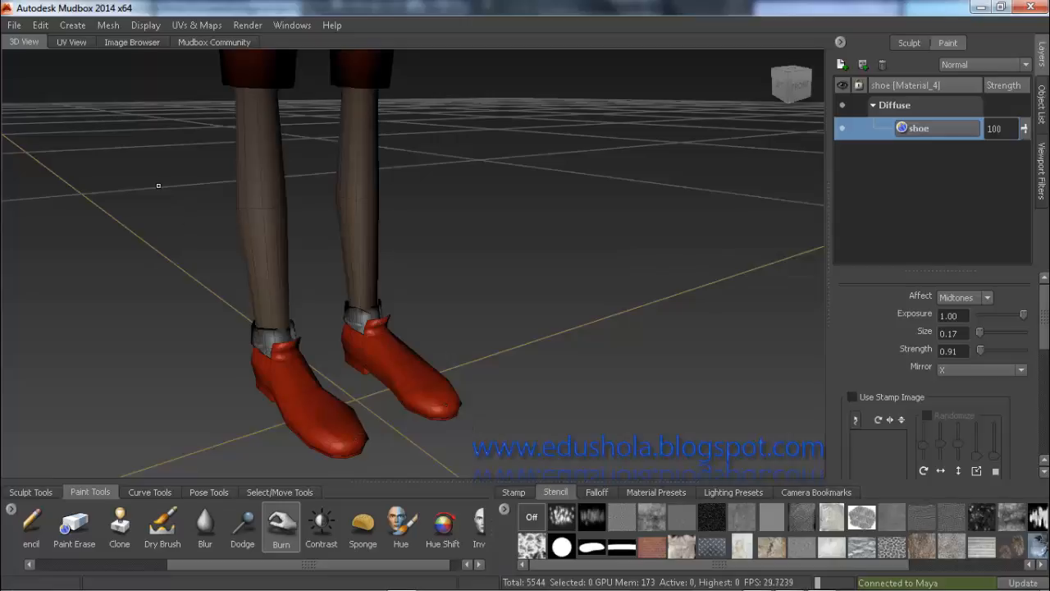
Step: Replace the existing UVs of the active shoe mesh with one UV tile
{"action": "left_click", "coordinate": [202, 25]}
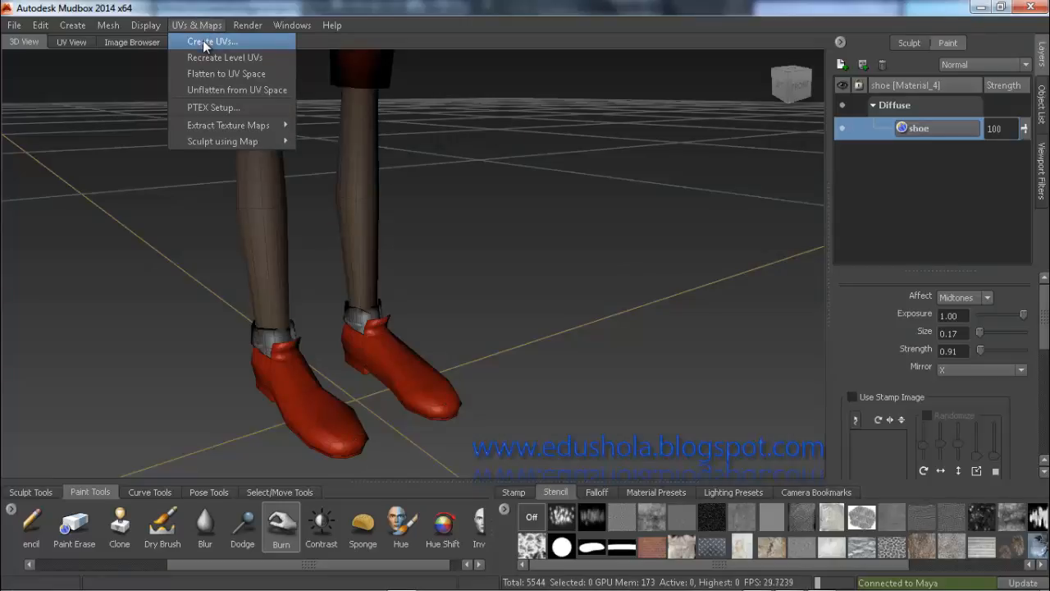
{"action": "left_click", "coordinate": [202, 41]}
{"action": "left_click", "coordinate": [436, 321]}
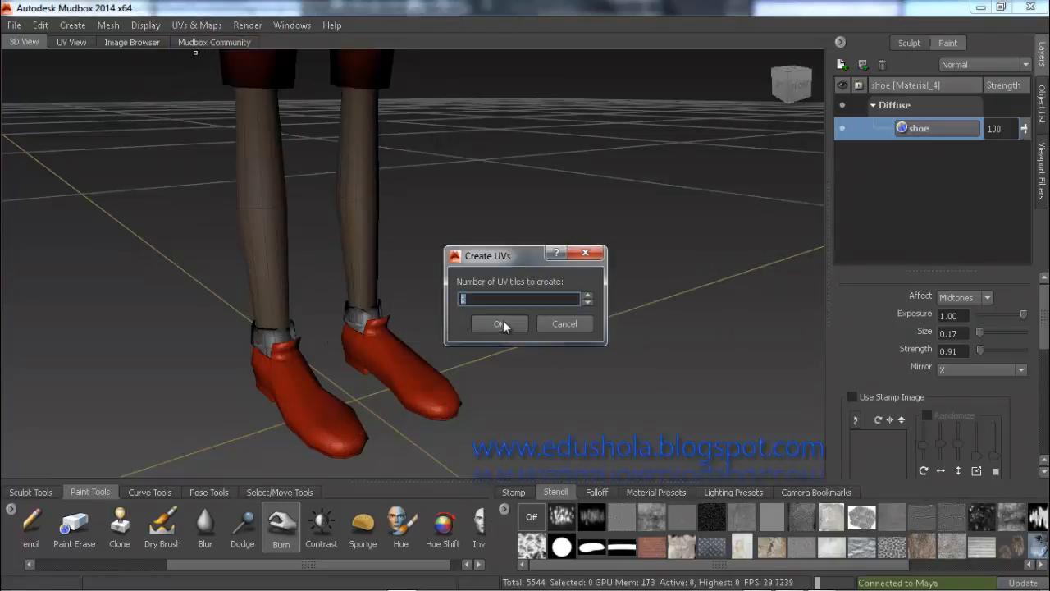
{"action": "left_click", "coordinate": [512, 322]}
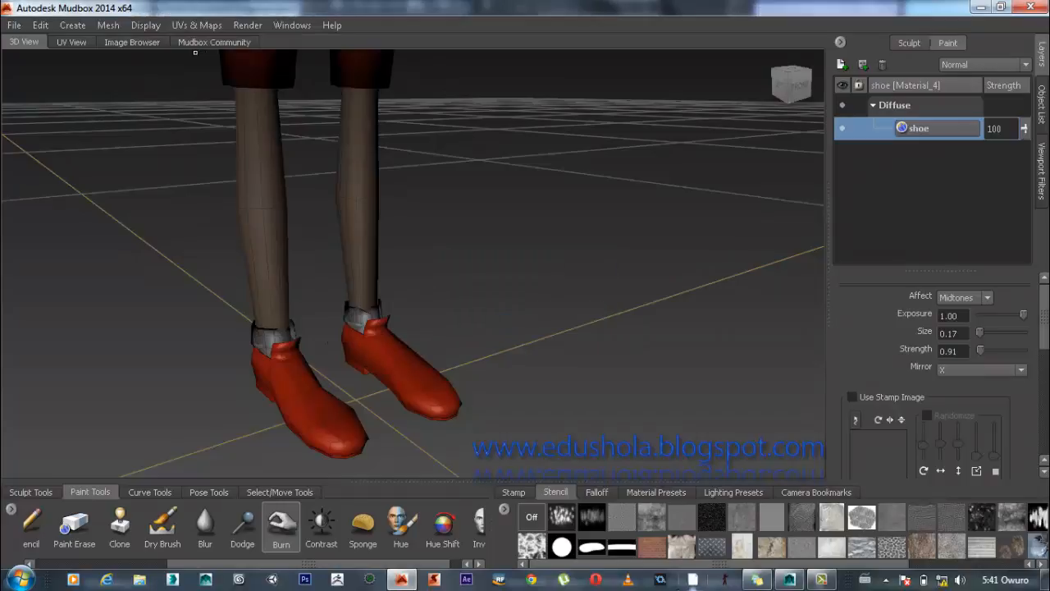
Step: Switch to Maya, apply a six-plane automatic UV mapping optimized for fewer pieces to the skin mesh, and return it to object mode
{"action": "mouse_move", "coordinate": [790, 582]}
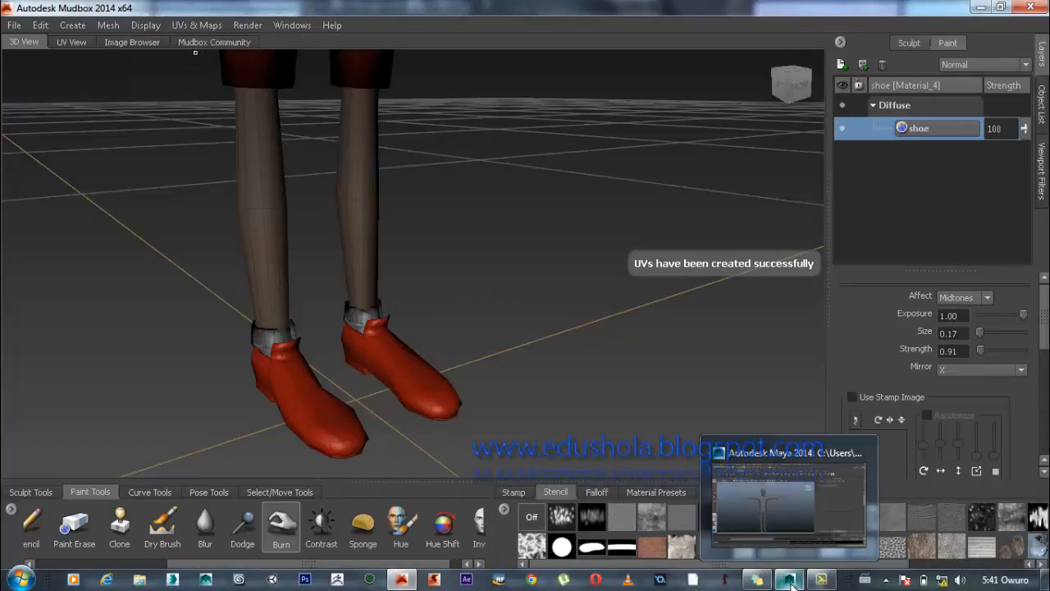
{"action": "left_click", "coordinate": [754, 497]}
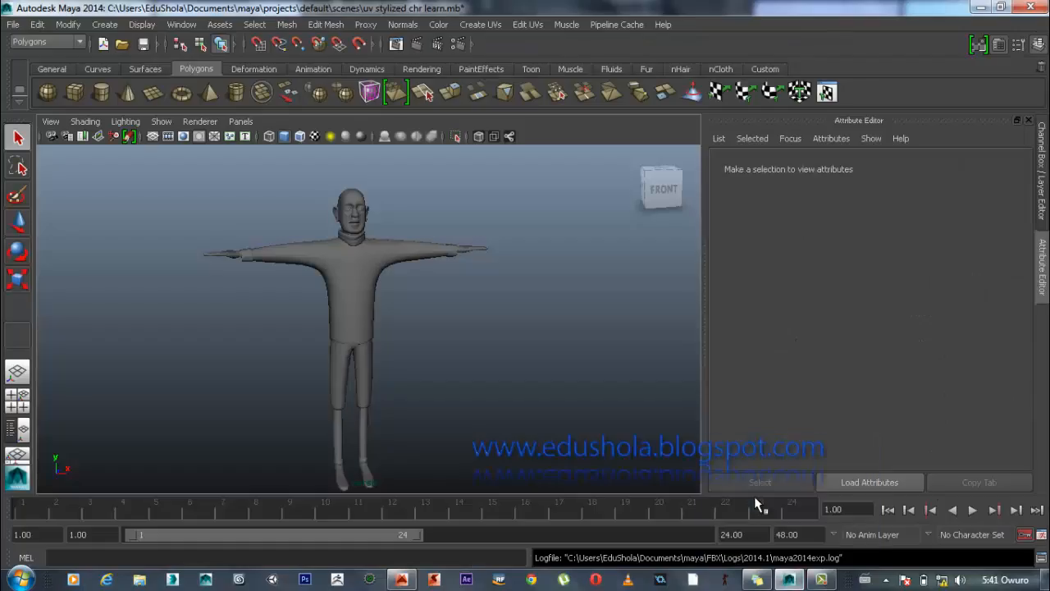
{"action": "left_click", "coordinate": [352, 205]}
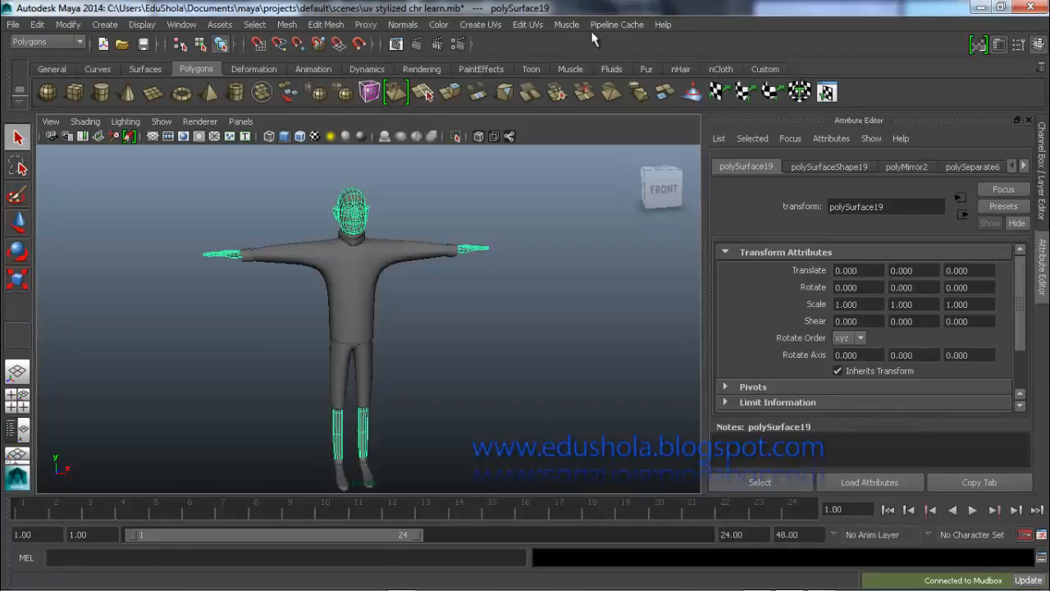
{"action": "left_click", "coordinate": [517, 27]}
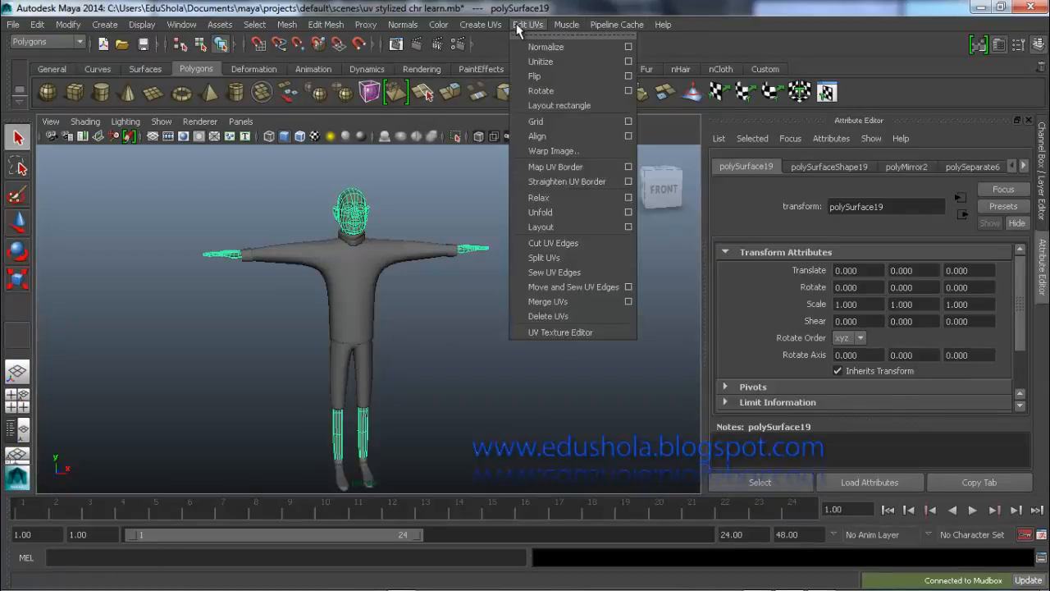
{"action": "left_click", "coordinate": [514, 26]}
{"action": "left_click", "coordinate": [480, 24]}
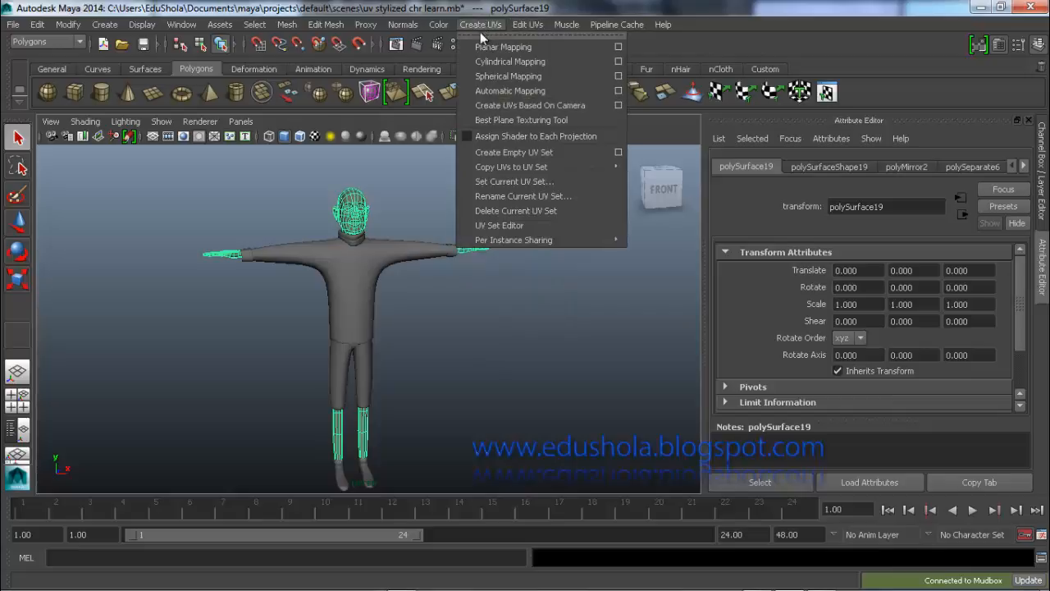
{"action": "left_click", "coordinate": [619, 91]}
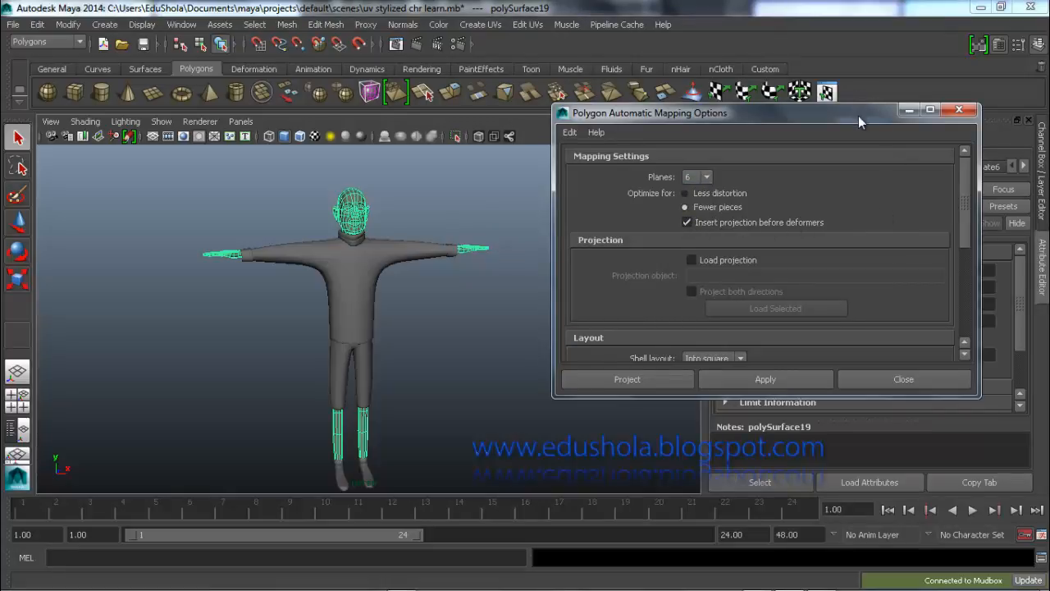
{"action": "left_click_drag", "start_coordinate": [859, 121], "coordinate": [837, 56]}
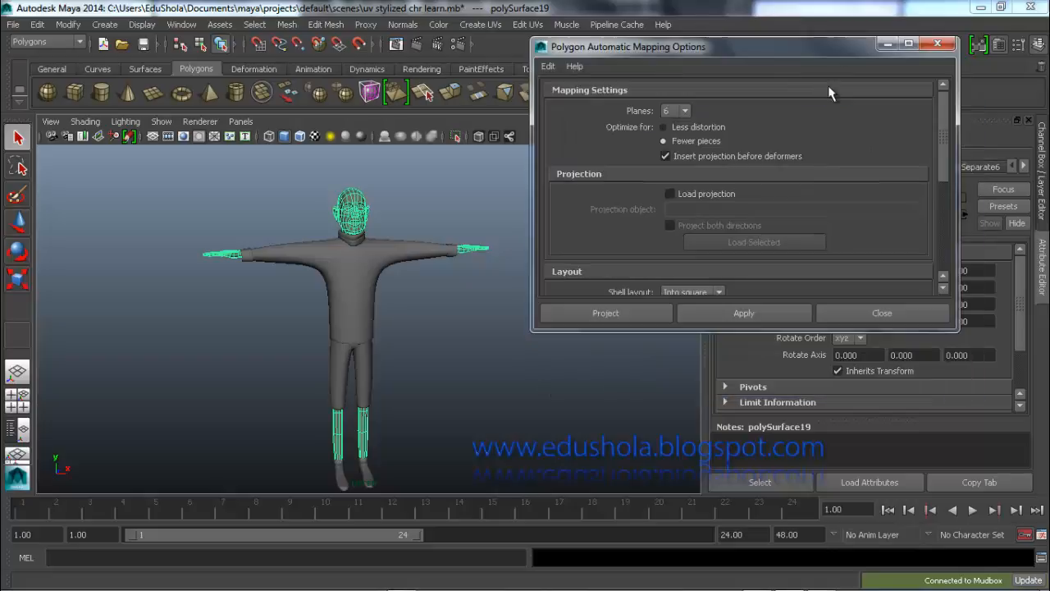
{"action": "left_click", "coordinate": [726, 315]}
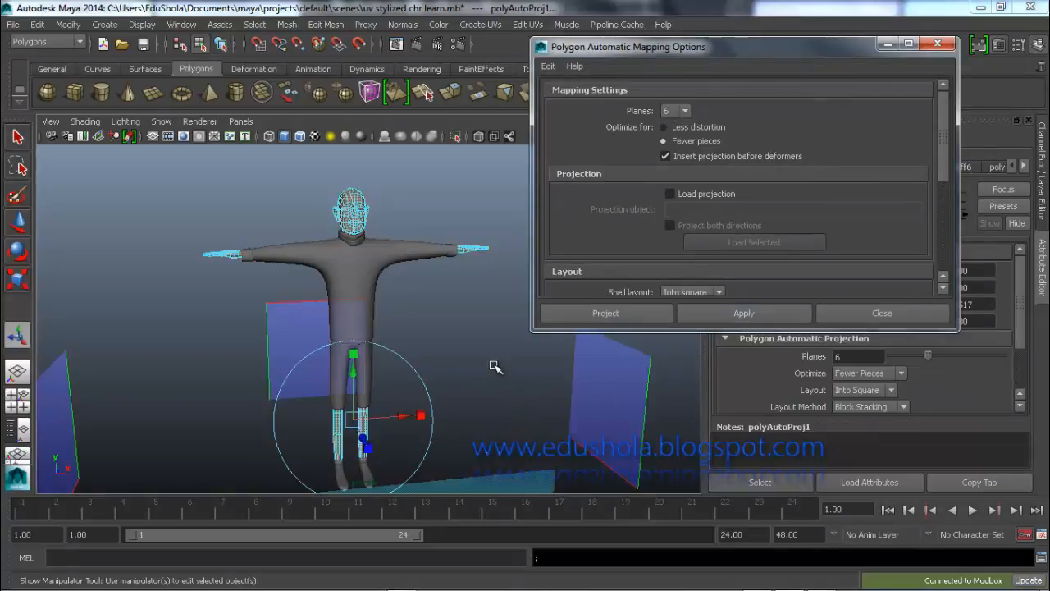
{"action": "left_click", "coordinate": [891, 318]}
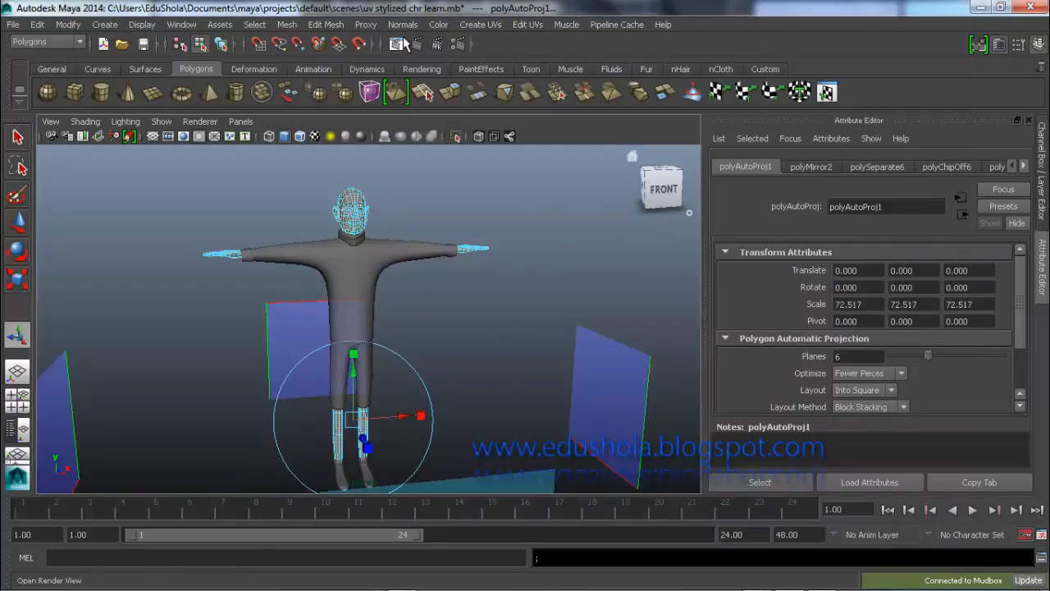
{"action": "left_click", "coordinate": [402, 221]}
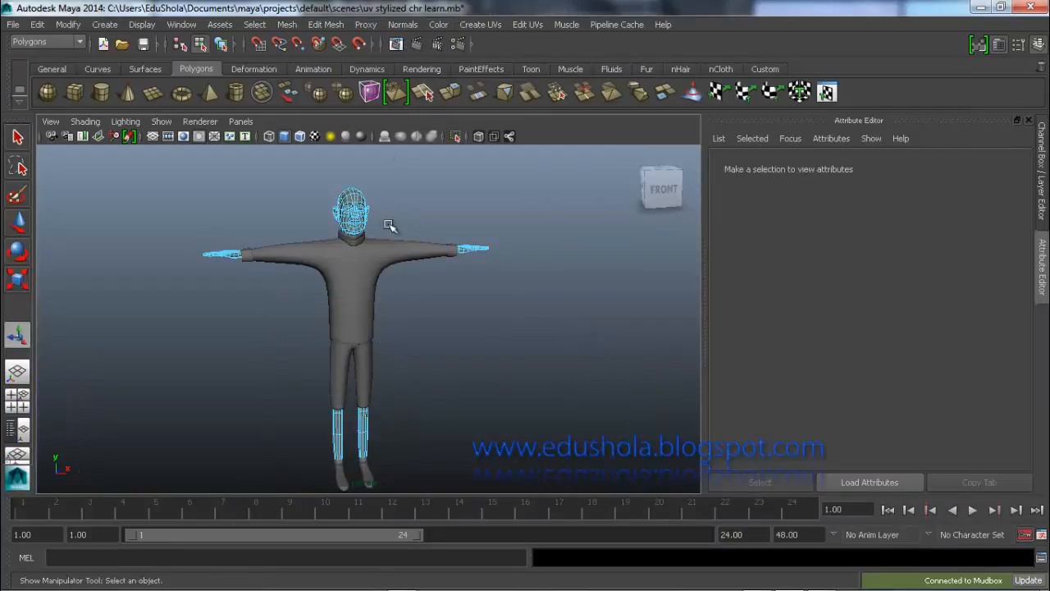
{"action": "right_click_drag", "start_coordinate": [359, 218], "coordinate": [401, 193]}
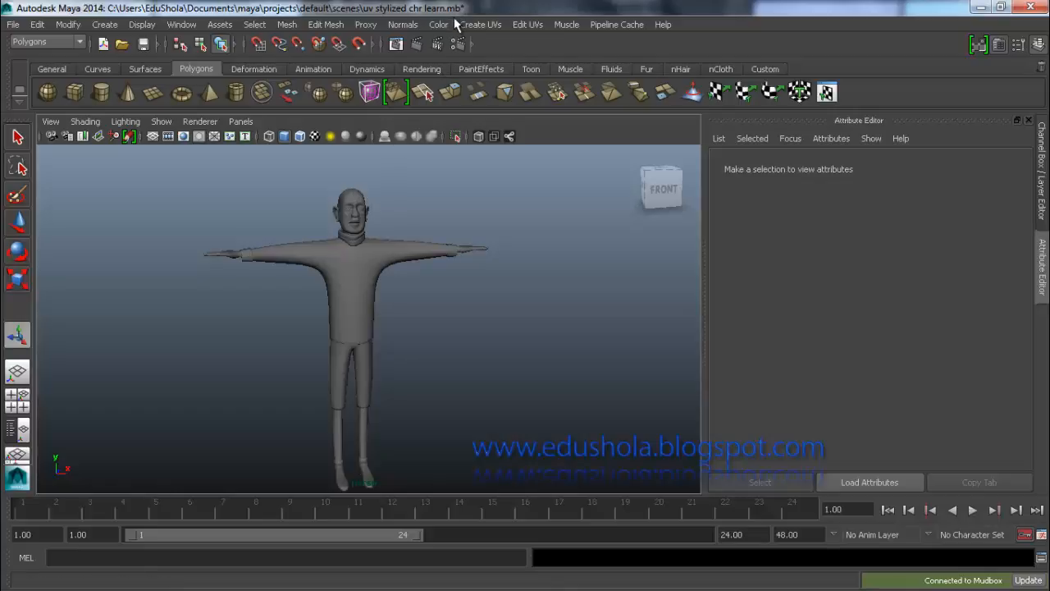
Step: Open the UV Texture Editor, then move and narrow its window so the character's head stays accessible beside it
{"action": "left_click", "coordinate": [483, 24]}
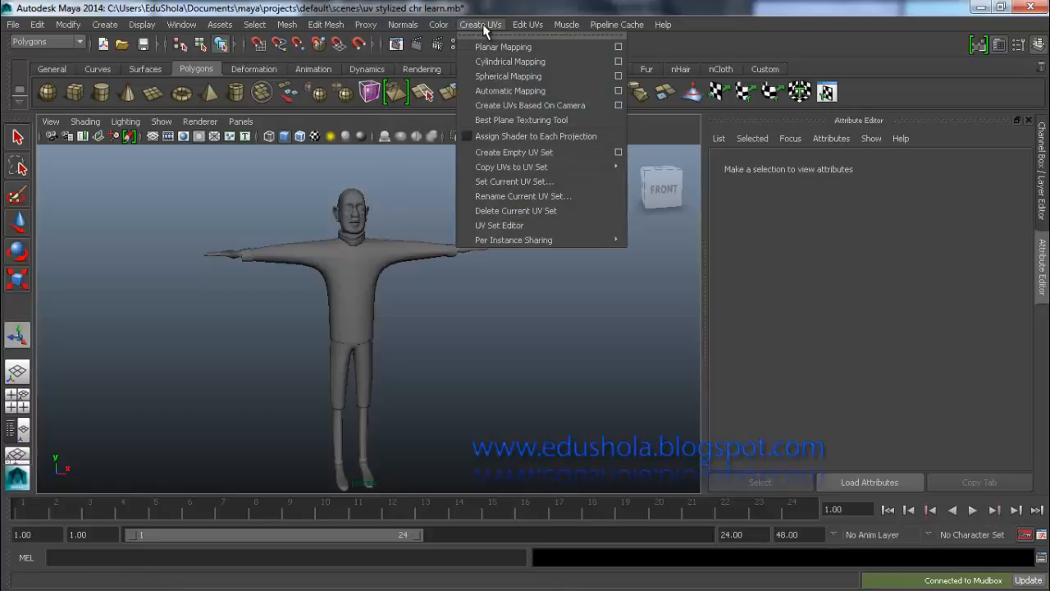
{"action": "left_click", "coordinate": [497, 226]}
{"action": "left_click", "coordinate": [532, 208]}
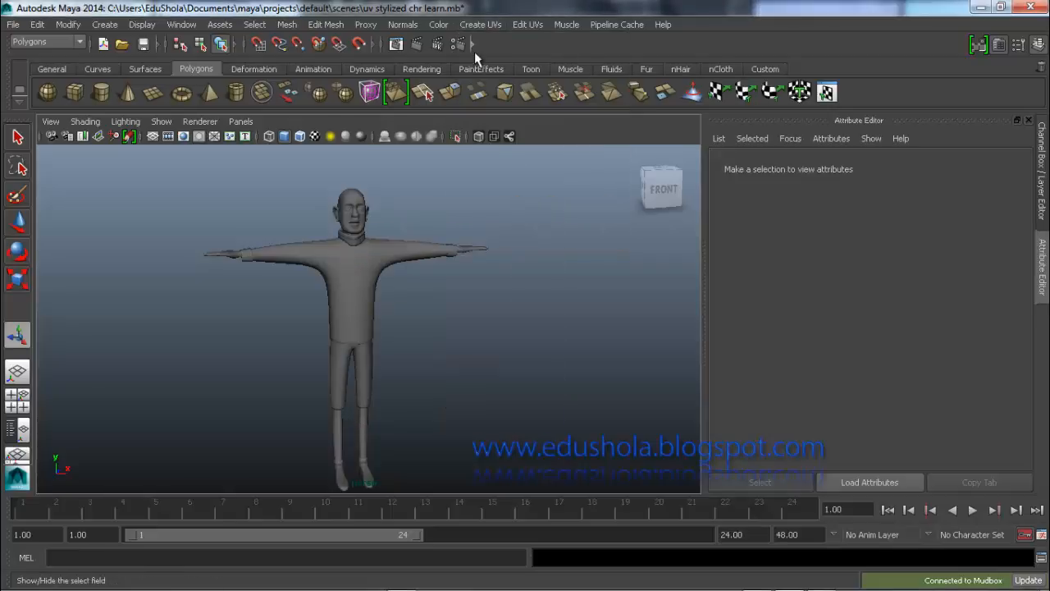
{"action": "left_click", "coordinate": [487, 24]}
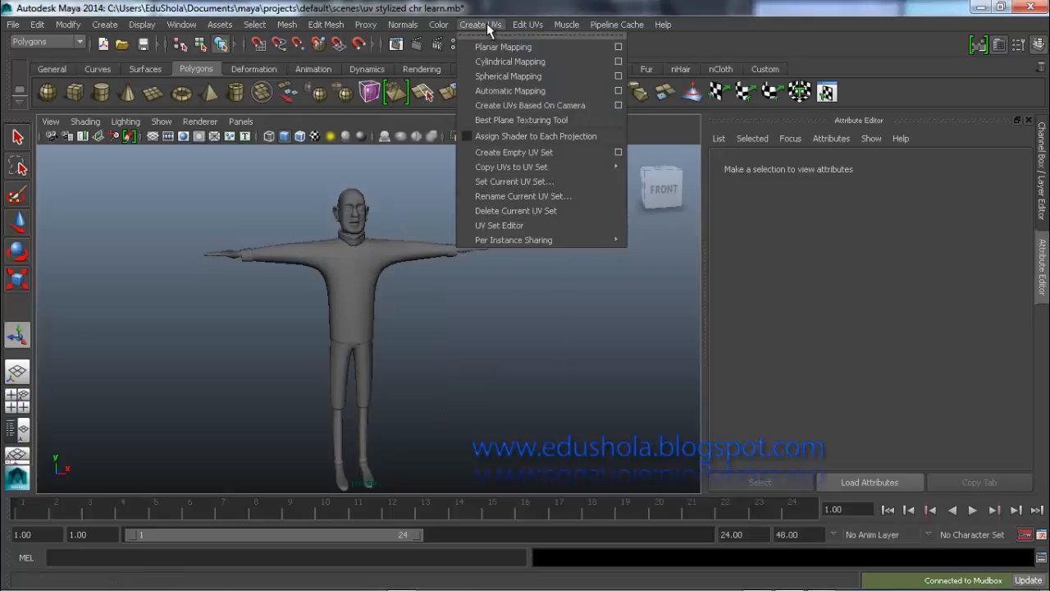
{"action": "mouse_move", "coordinate": [517, 27]}
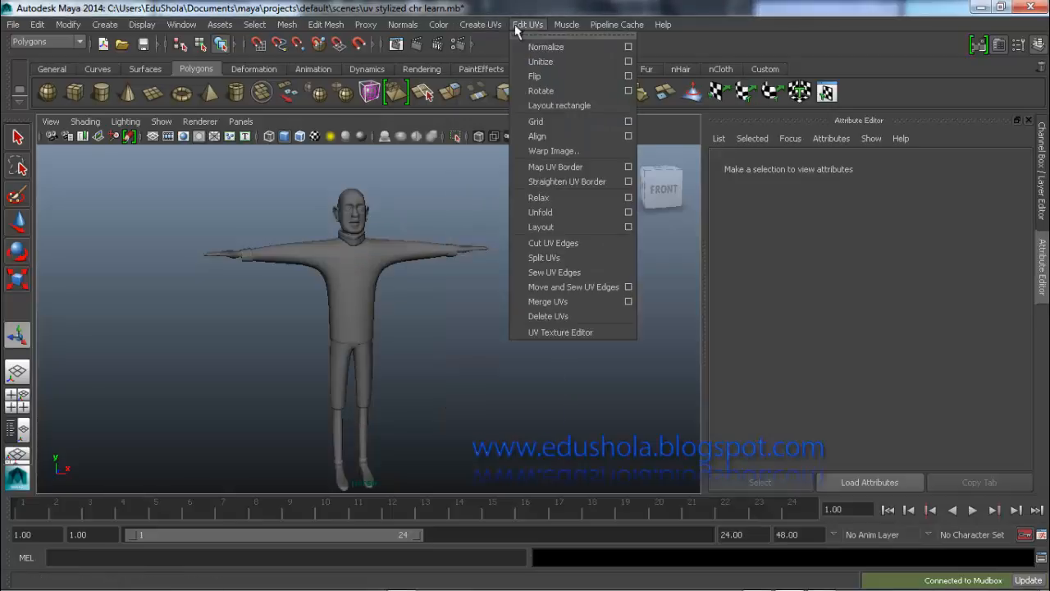
{"action": "left_click", "coordinate": [581, 332]}
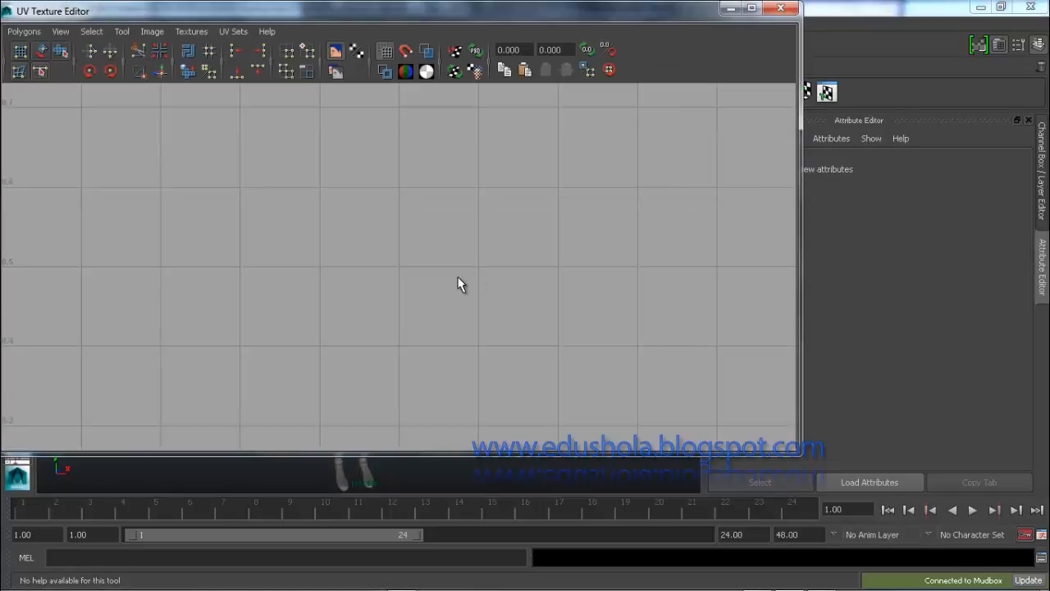
{"action": "scroll", "coordinate": [458, 277], "scroll_direction": "down", "scroll_amount": 8}
{"action": "middle_click_drag", "start_coordinate": [396, 326], "coordinate": [463, 158], "text": "alt"}
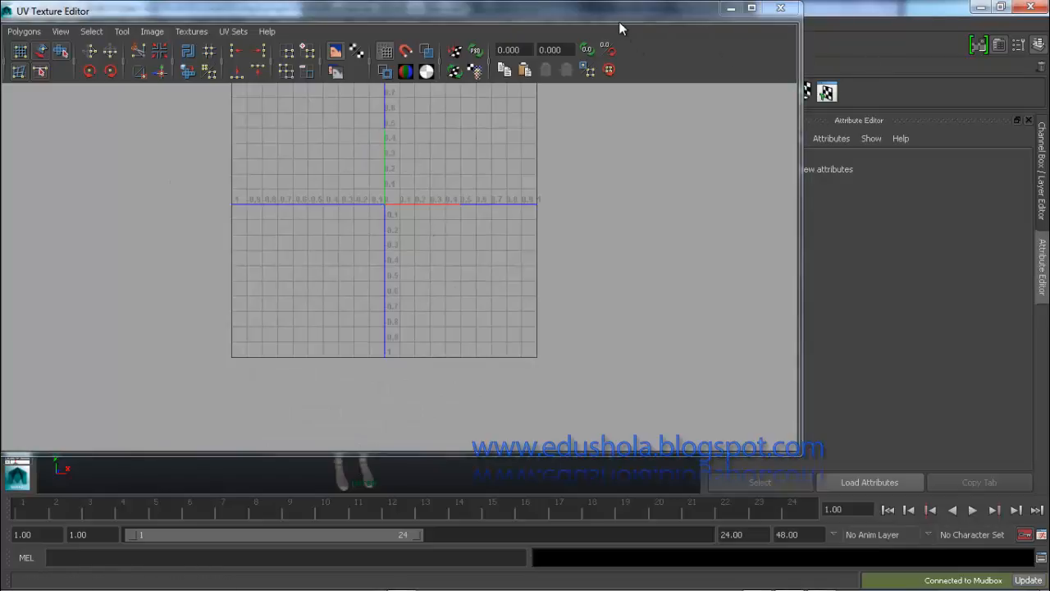
{"action": "left_click_drag", "start_coordinate": [582, 12], "coordinate": [745, 54]}
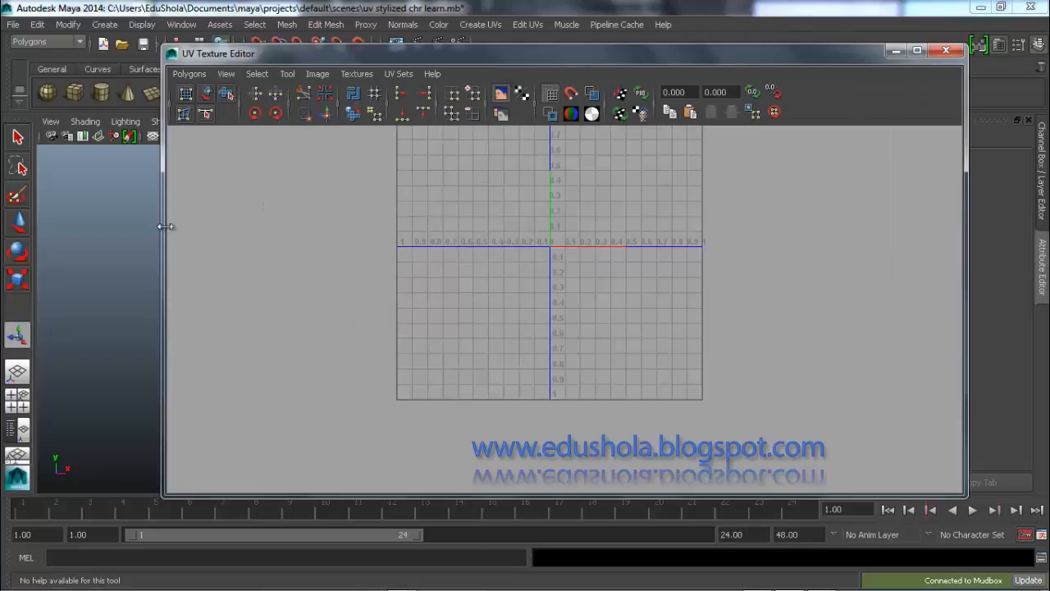
{"action": "left_click_drag", "start_coordinate": [164, 226], "coordinate": [392, 225]}
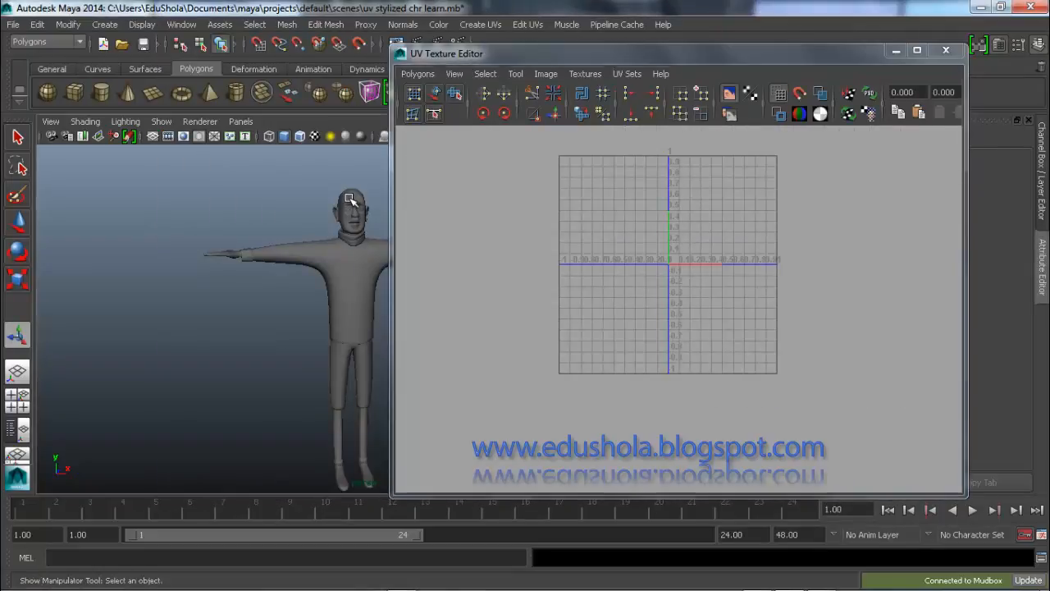
Step: Select the skin mesh, examine its UV shells in the UV Texture Editor, and close the editor
{"action": "left_click", "coordinate": [351, 199]}
{"action": "scroll", "coordinate": [744, 200], "scroll_direction": "up", "scroll_amount": 5}
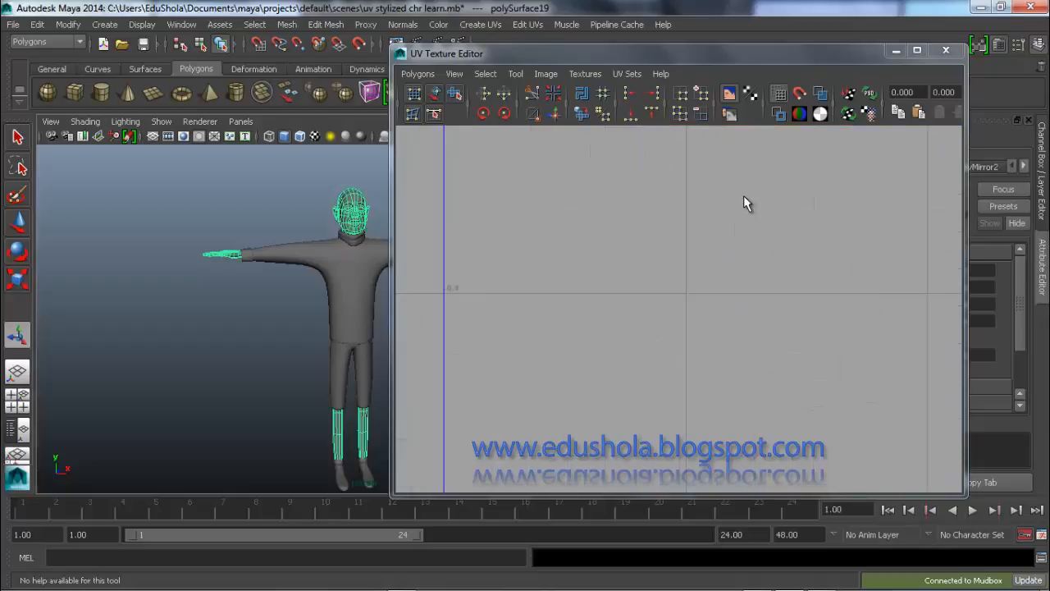
{"action": "scroll", "coordinate": [745, 201], "scroll_direction": "down", "scroll_amount": 6}
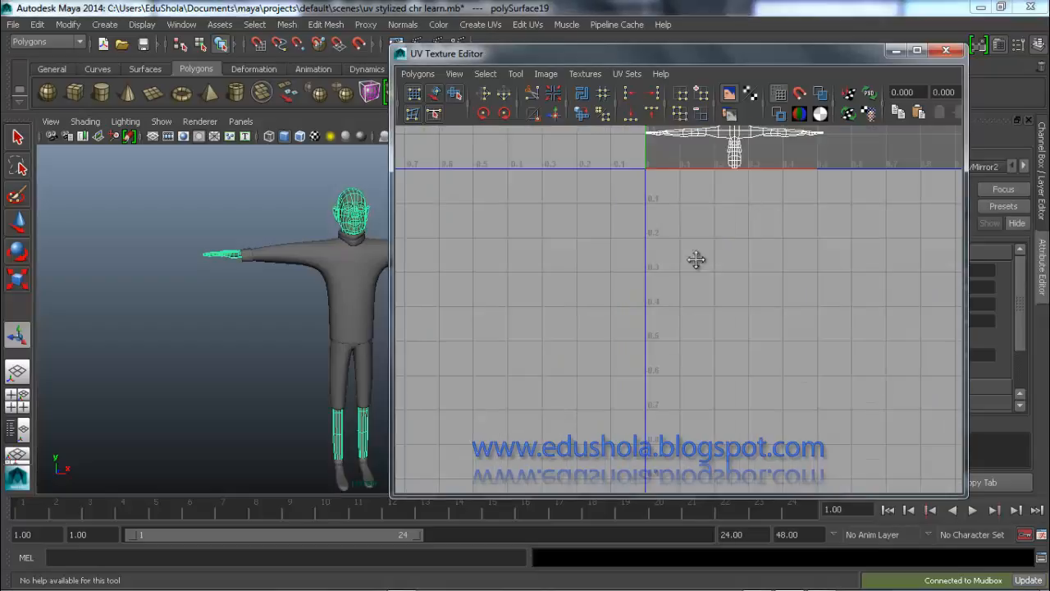
{"action": "middle_click_drag", "start_coordinate": [696, 259], "coordinate": [621, 331], "text": "alt"}
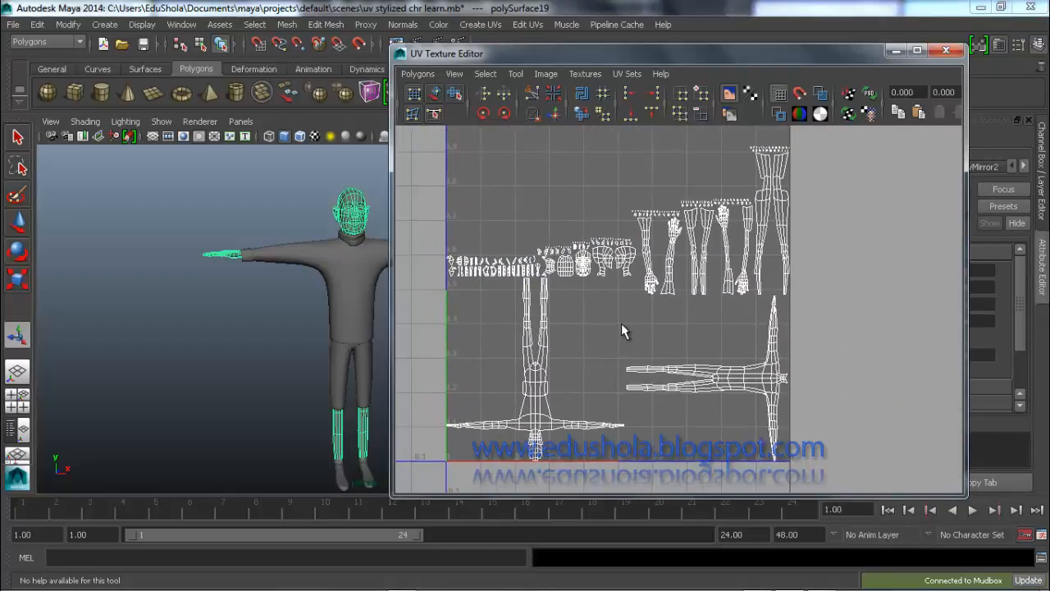
{"action": "scroll", "coordinate": [622, 330], "scroll_direction": "down", "scroll_amount": 2}
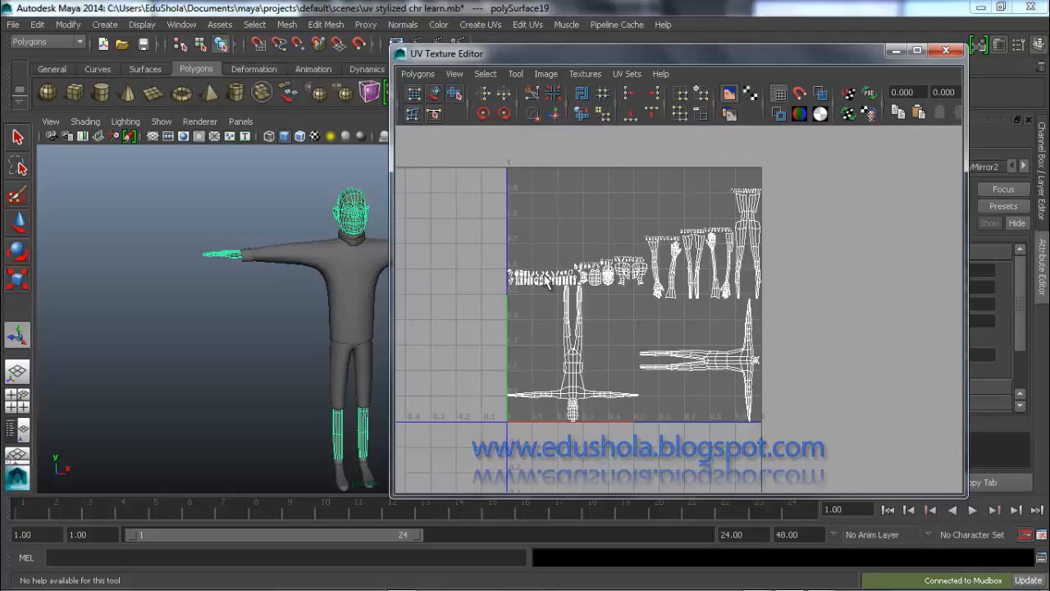
{"action": "left_click", "coordinate": [946, 50]}
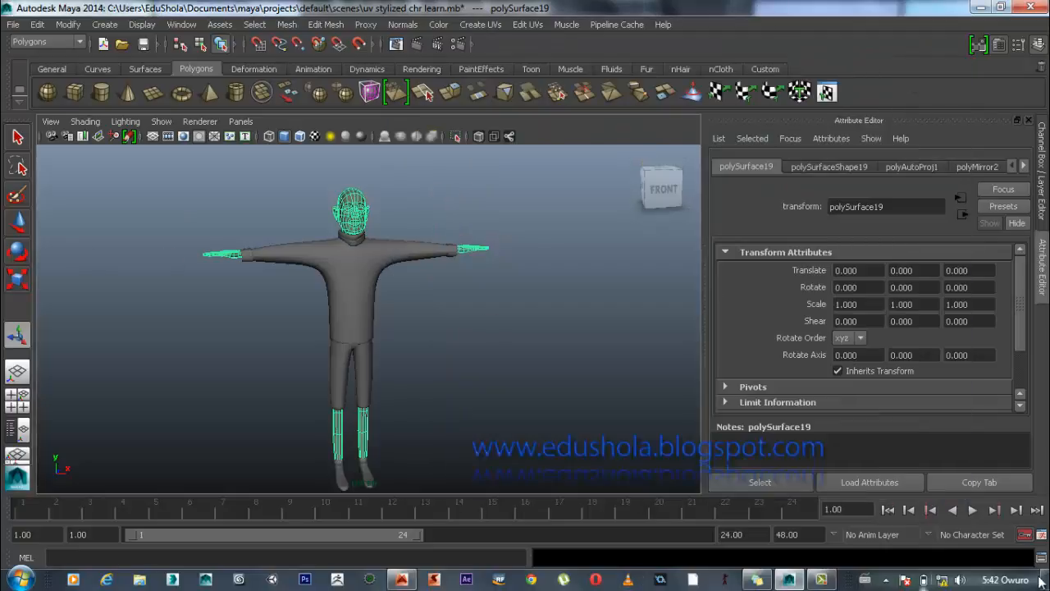
{"action": "mouse_move", "coordinate": [778, 584]}
{"action": "left_click", "coordinate": [401, 579]}
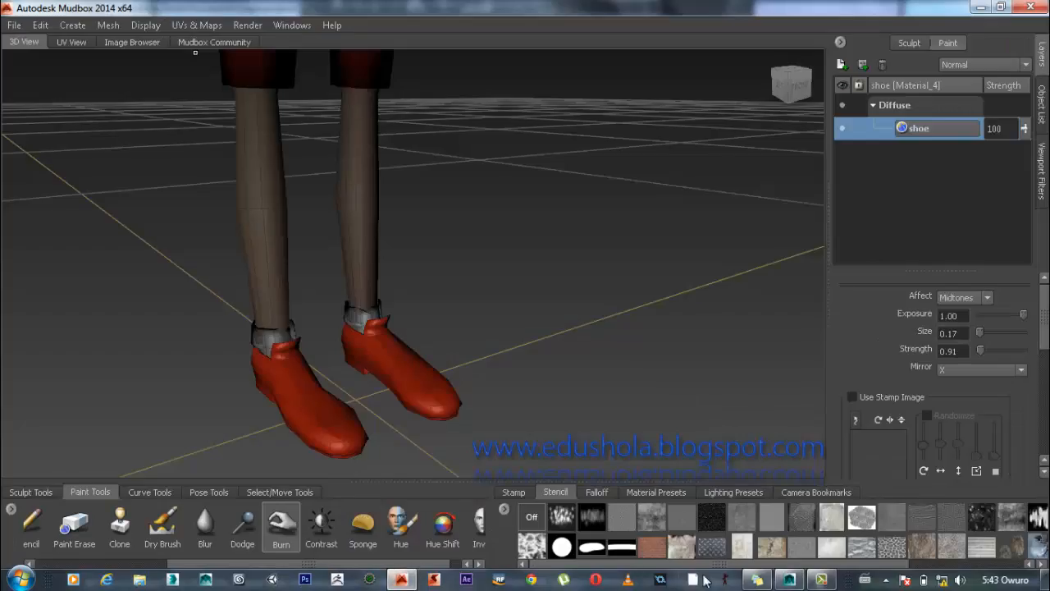
{"action": "left_click", "coordinate": [788, 579]}
{"action": "left_click", "coordinate": [589, 23]}
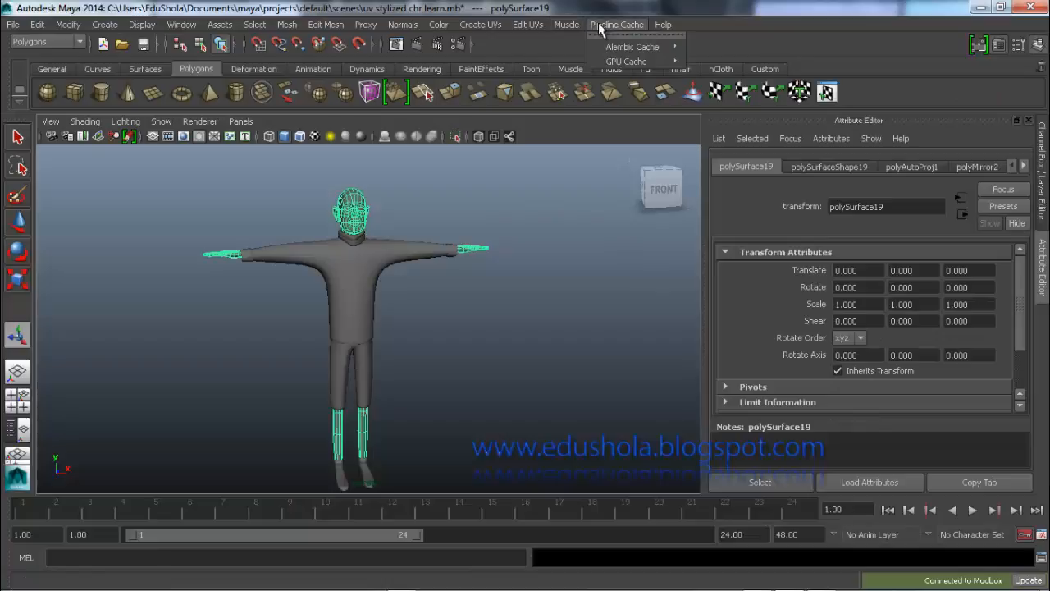
{"action": "mouse_move", "coordinate": [531, 26]}
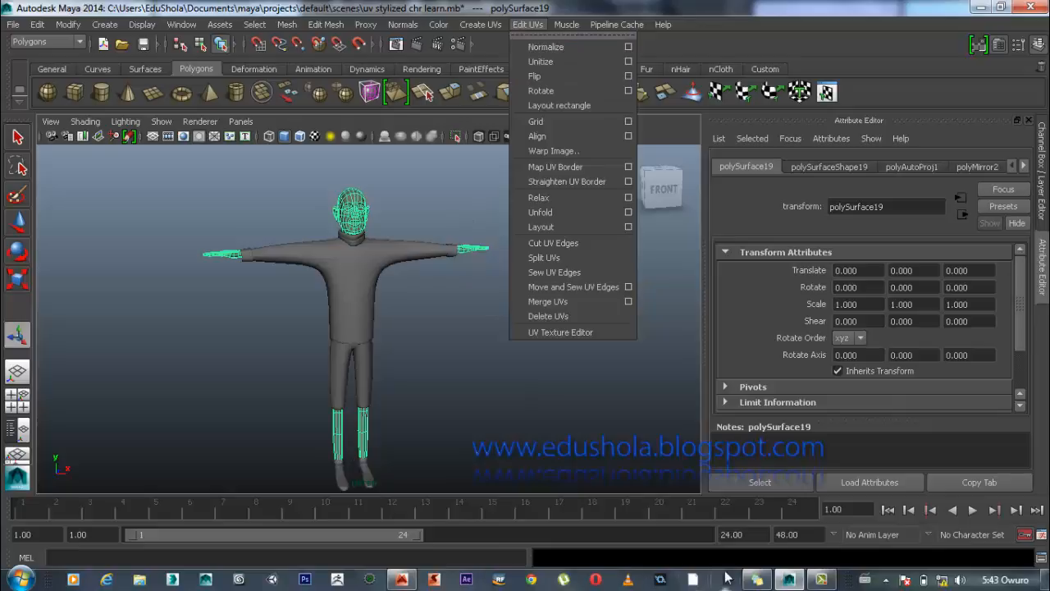
Step: Switch to Mudbox and examine the character's head, especially the painted skin and eyes, up close from the front
{"action": "left_click", "coordinate": [432, 582]}
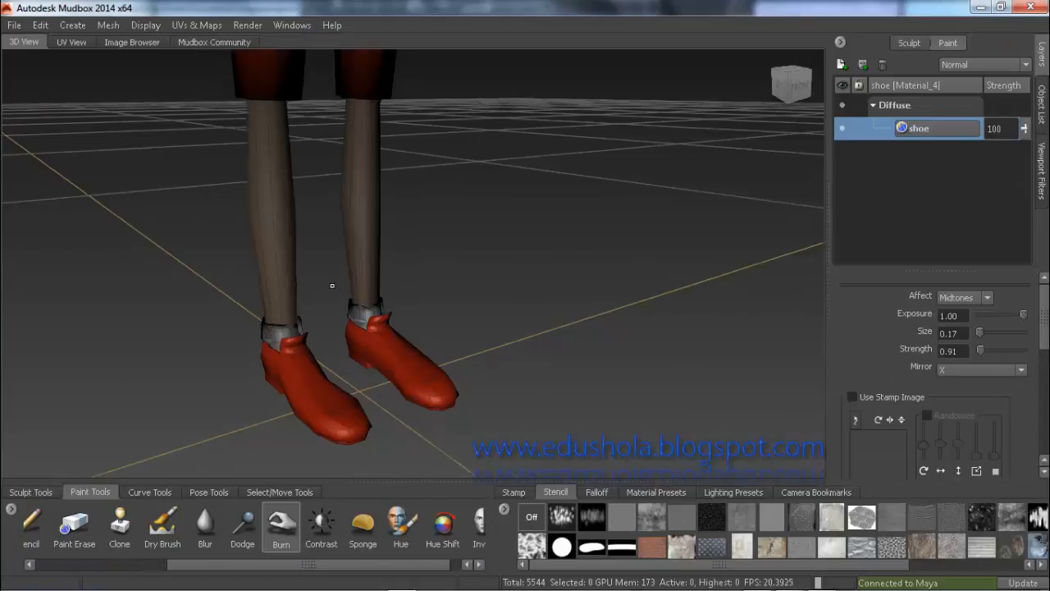
{"action": "right_click_drag", "start_coordinate": [341, 291], "coordinate": [271, 221], "text": "alt"}
{"action": "middle_click_drag", "start_coordinate": [345, 123], "coordinate": [410, 265], "text": "alt"}
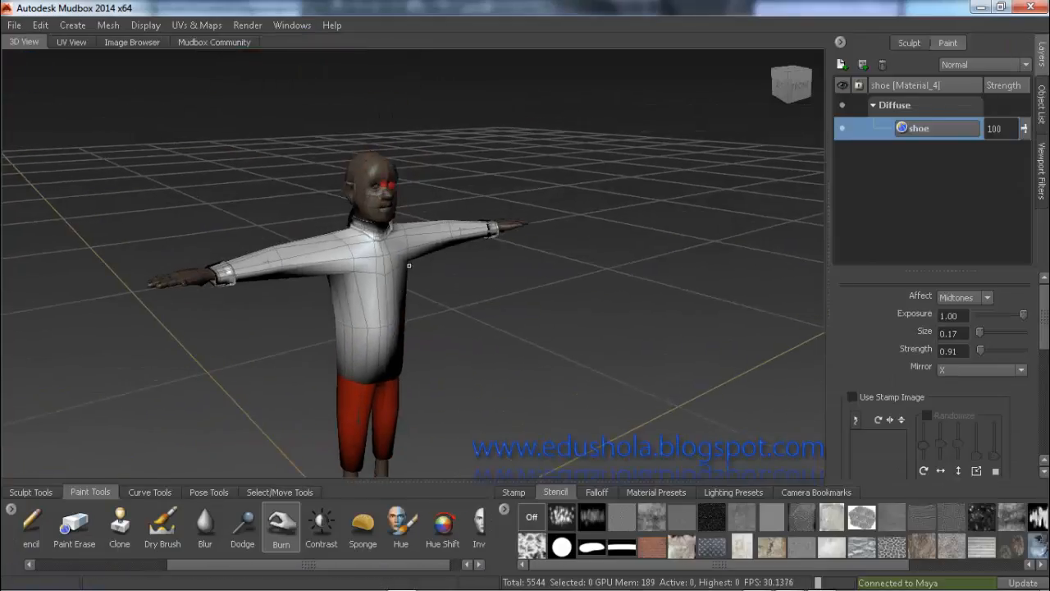
{"action": "left_click_drag", "start_coordinate": [443, 176], "coordinate": [363, 175], "text": "alt"}
{"action": "scroll", "coordinate": [376, 235], "scroll_direction": "up", "scroll_amount": 5}
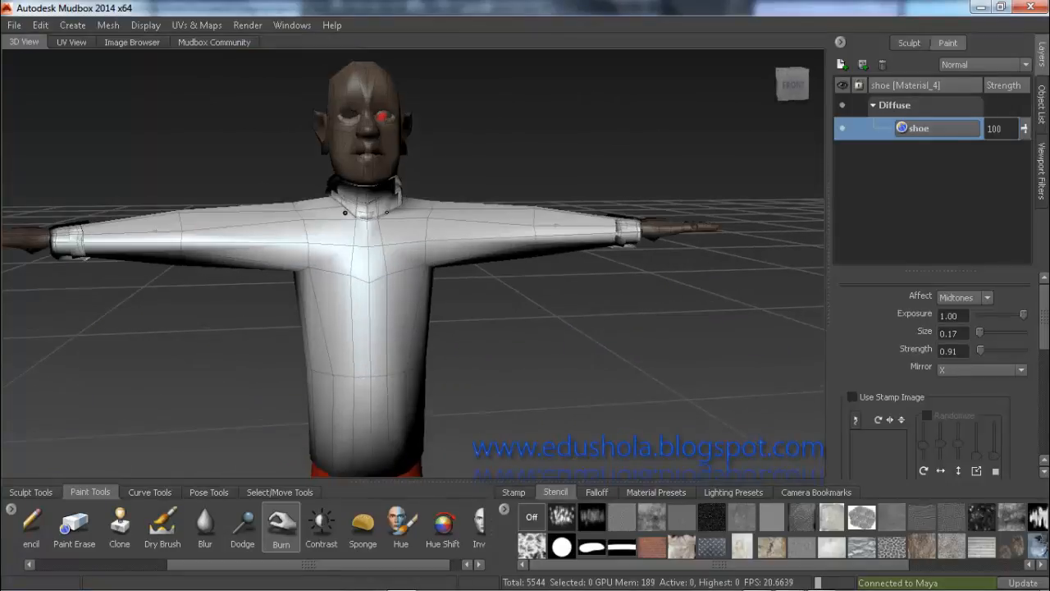
{"action": "scroll", "coordinate": [370, 228], "scroll_direction": "up", "scroll_amount": 2}
{"action": "middle_click_drag", "start_coordinate": [370, 228], "coordinate": [406, 340], "text": "alt"}
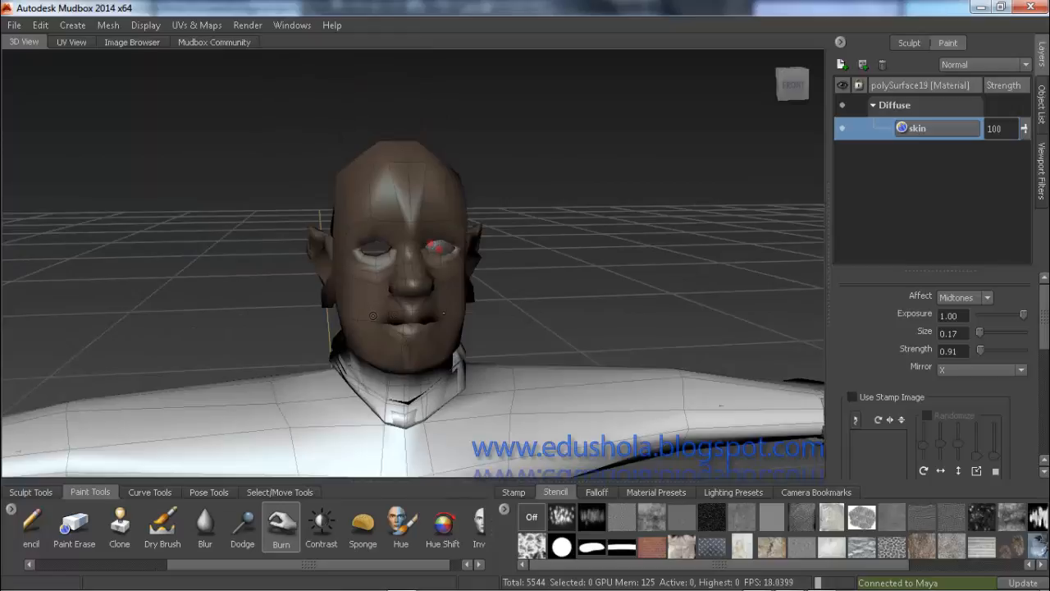
{"action": "scroll", "coordinate": [372, 327], "scroll_direction": "up", "scroll_amount": 3}
{"action": "scroll", "coordinate": [371, 328], "scroll_direction": "up", "scroll_amount": 2}
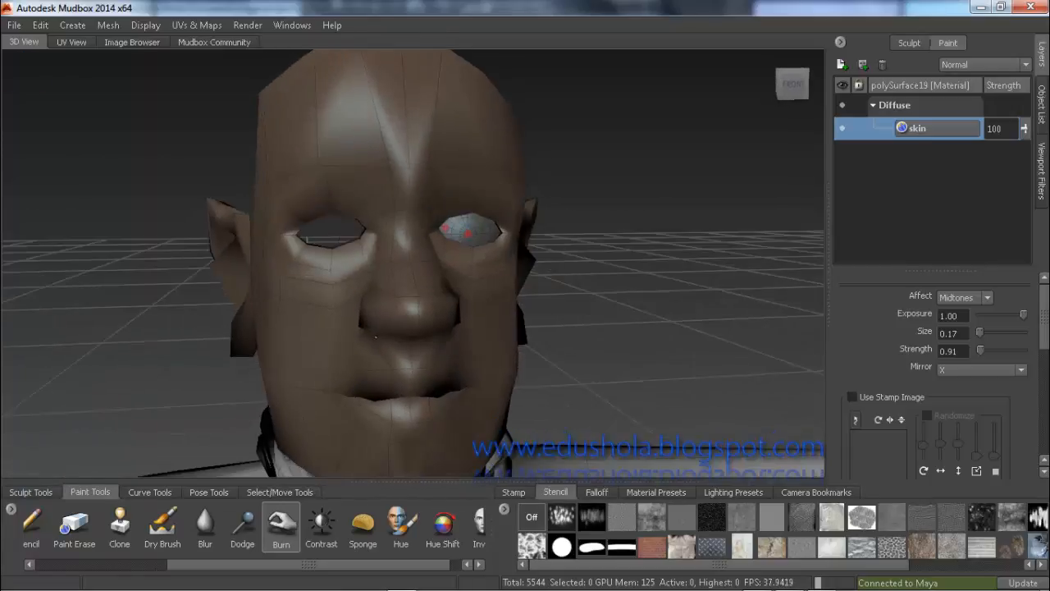
{"action": "scroll", "coordinate": [370, 356], "scroll_direction": "down", "scroll_amount": 4}
{"action": "scroll", "coordinate": [371, 356], "scroll_direction": "down", "scroll_amount": 5}
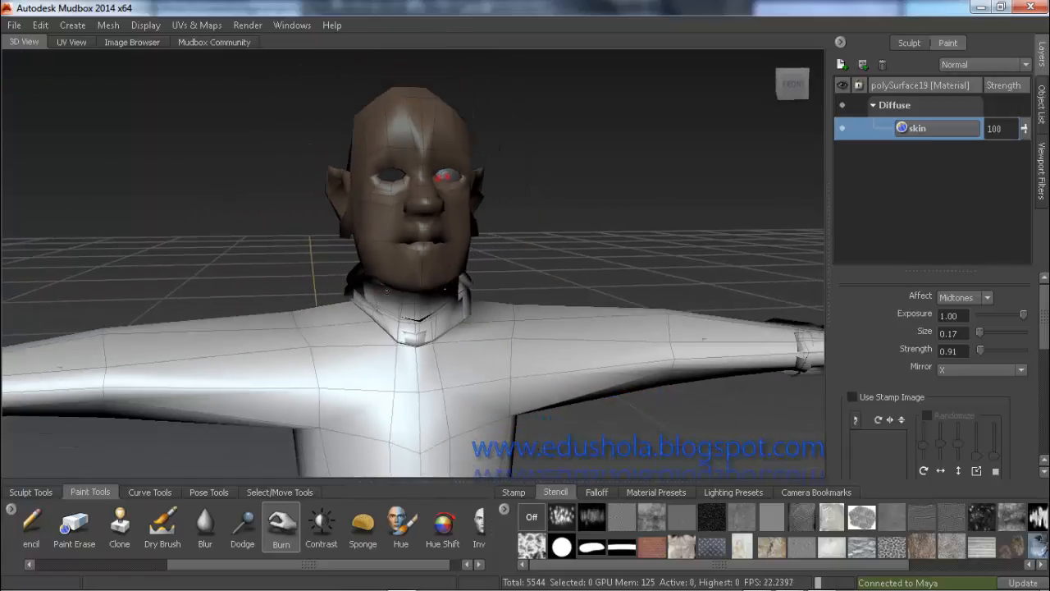
Step: Switch to the Paint Brush and set its color to a muted medium brown
{"action": "scroll", "coordinate": [66, 549], "scroll_direction": "up", "scroll_amount": 3}
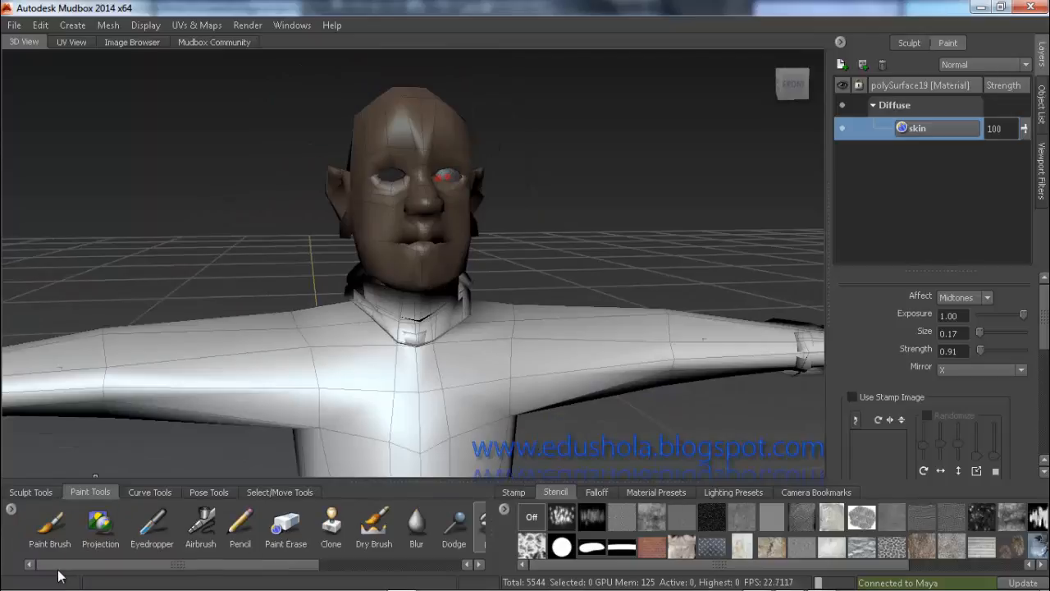
{"action": "left_click", "coordinate": [51, 525]}
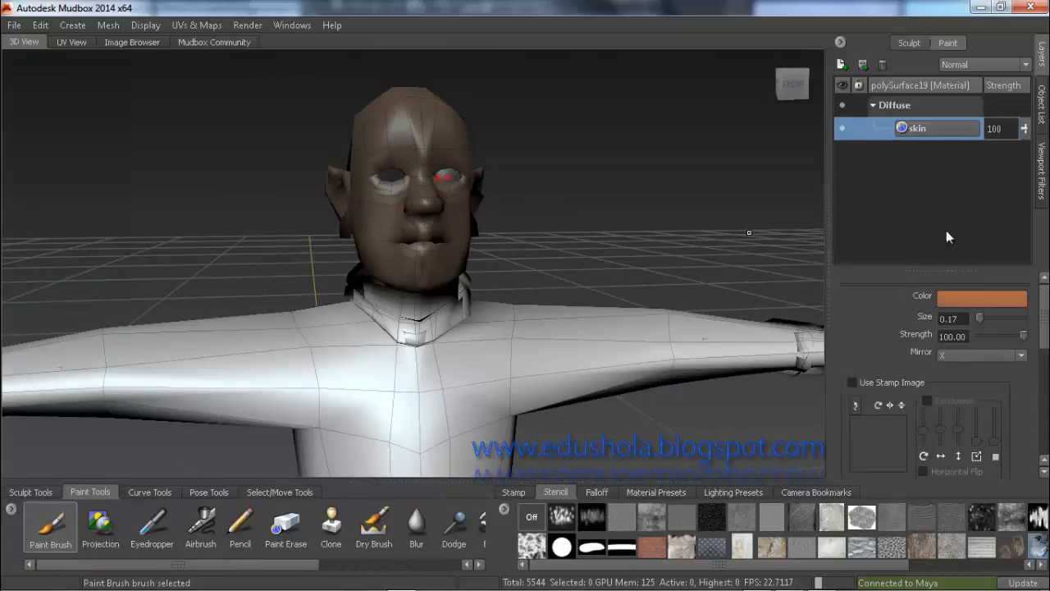
{"action": "left_click", "coordinate": [959, 298]}
{"action": "left_click", "coordinate": [243, 442]}
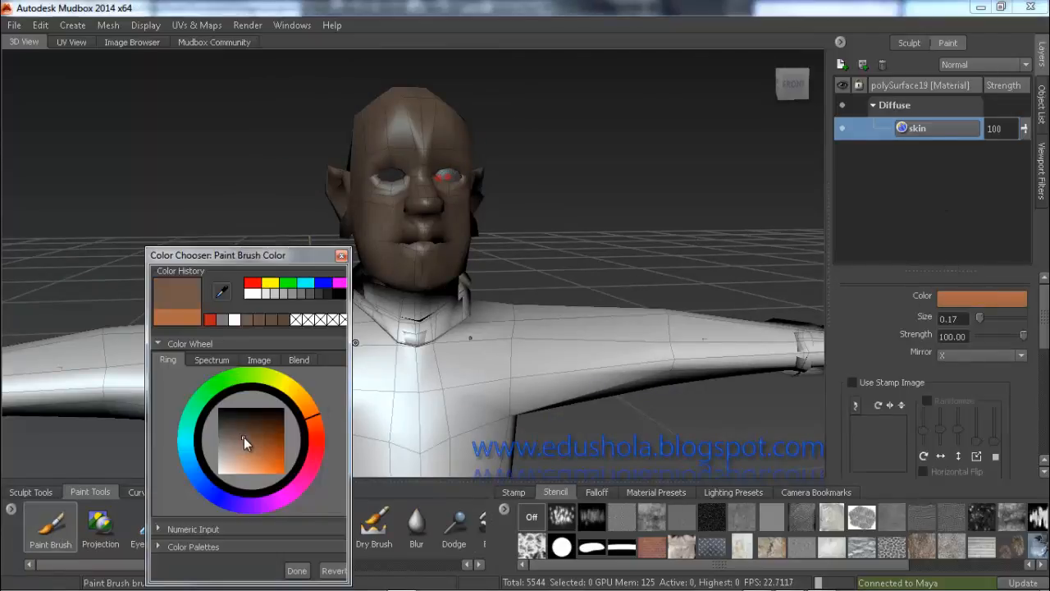
{"action": "left_click_drag", "start_coordinate": [244, 438], "coordinate": [242, 439]}
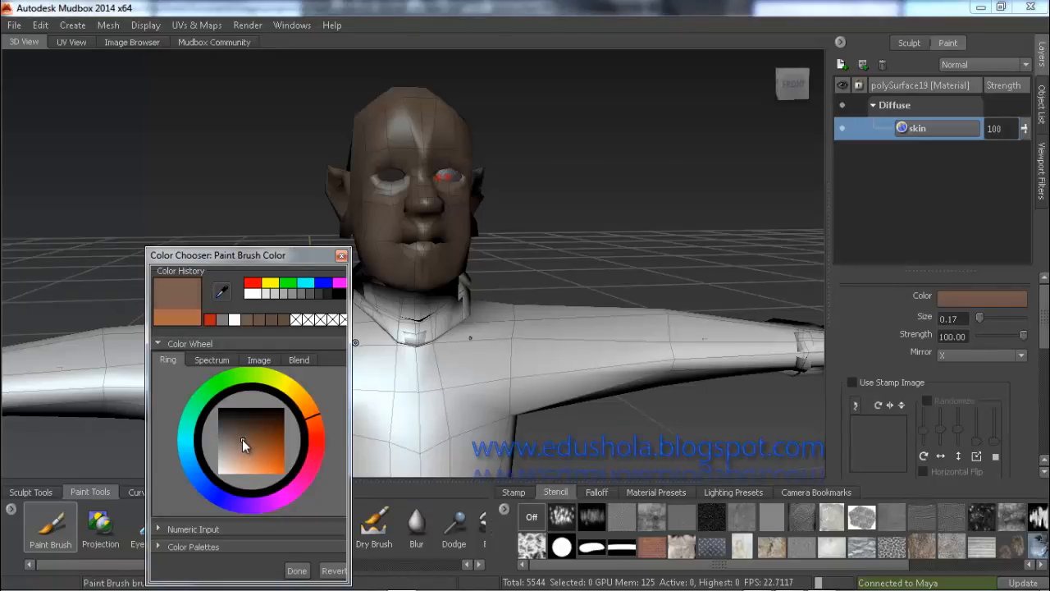
{"action": "left_click", "coordinate": [296, 570]}
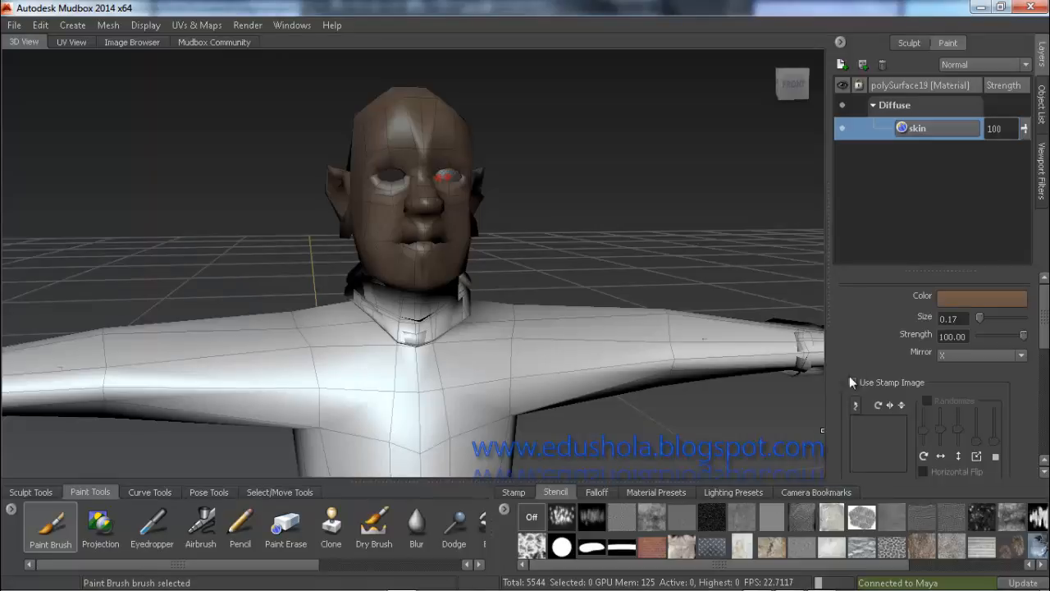
Step: Enlarge the brush at the mouth and flood the skin paint layer with the chosen brown
{"action": "scroll", "coordinate": [1033, 345], "scroll_direction": "down", "scroll_amount": 3}
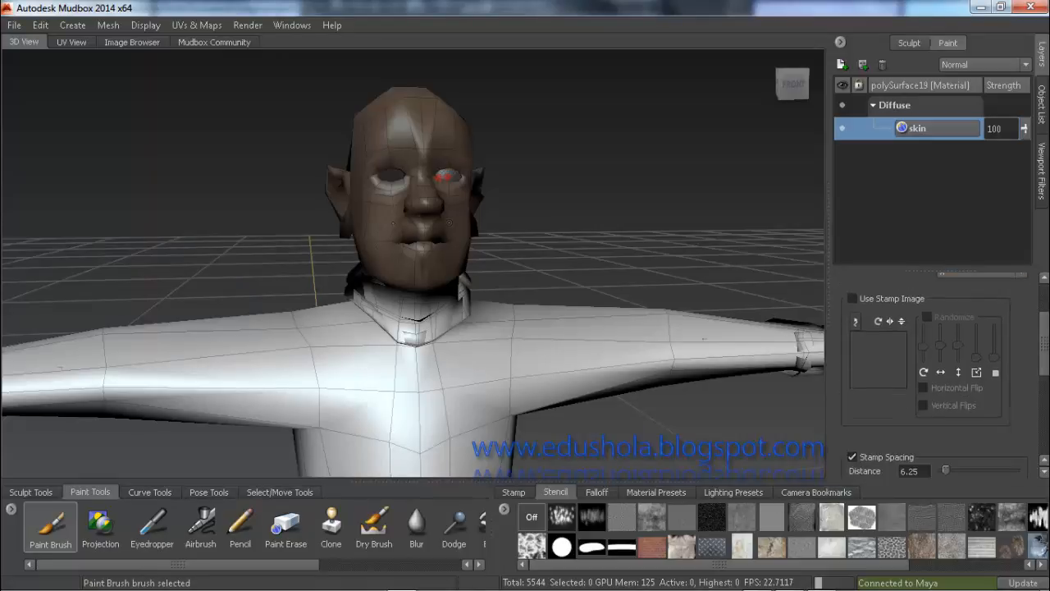
{"action": "scroll", "coordinate": [387, 230], "scroll_direction": "up", "scroll_amount": 3}
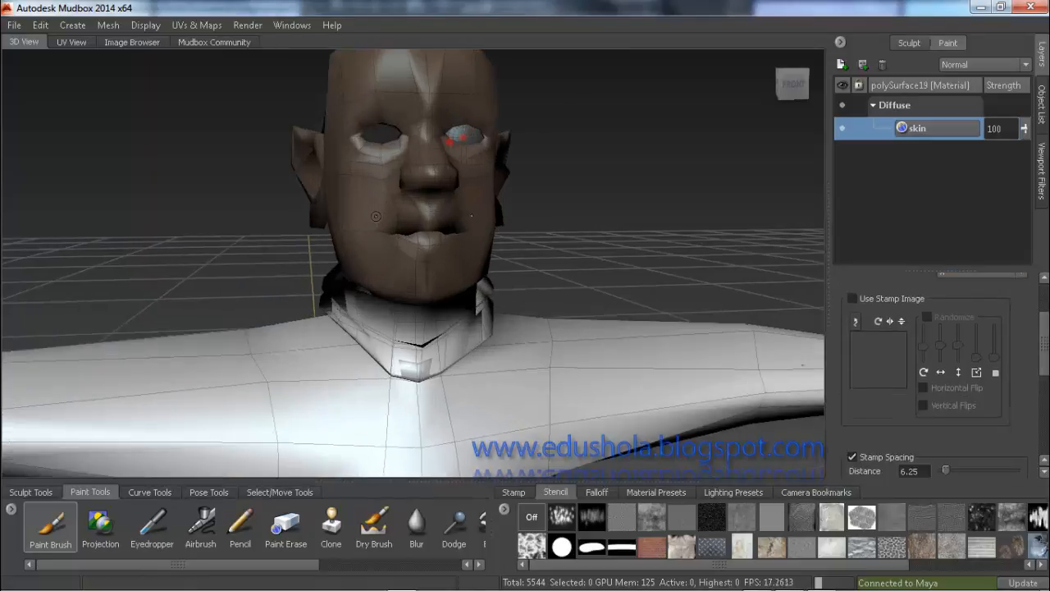
{"action": "scroll", "coordinate": [376, 216], "scroll_direction": "up", "scroll_amount": 2}
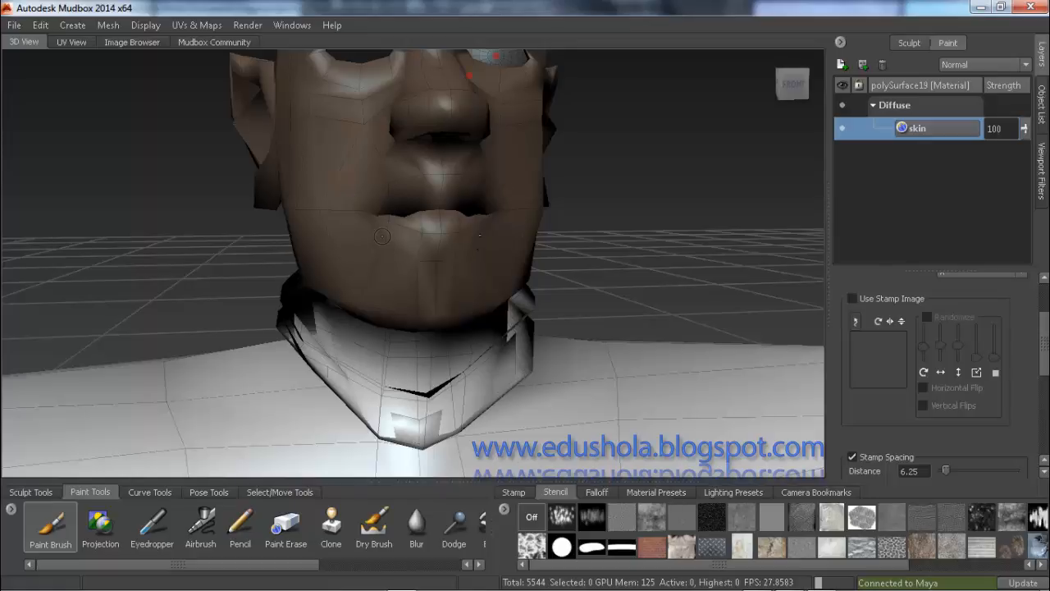
{"action": "key", "text": "b"}
{"action": "mouse_move", "coordinate": [382, 236]}
{"action": "left_mouse_down"}
{"action": "mouse_move", "coordinate": [422, 236]}
{"action": "mouse_move", "coordinate": [350, 222]}
{"action": "left_mouse_up"}
{"action": "left_click_drag", "start_coordinate": [1044, 344], "coordinate": [1045, 459]}
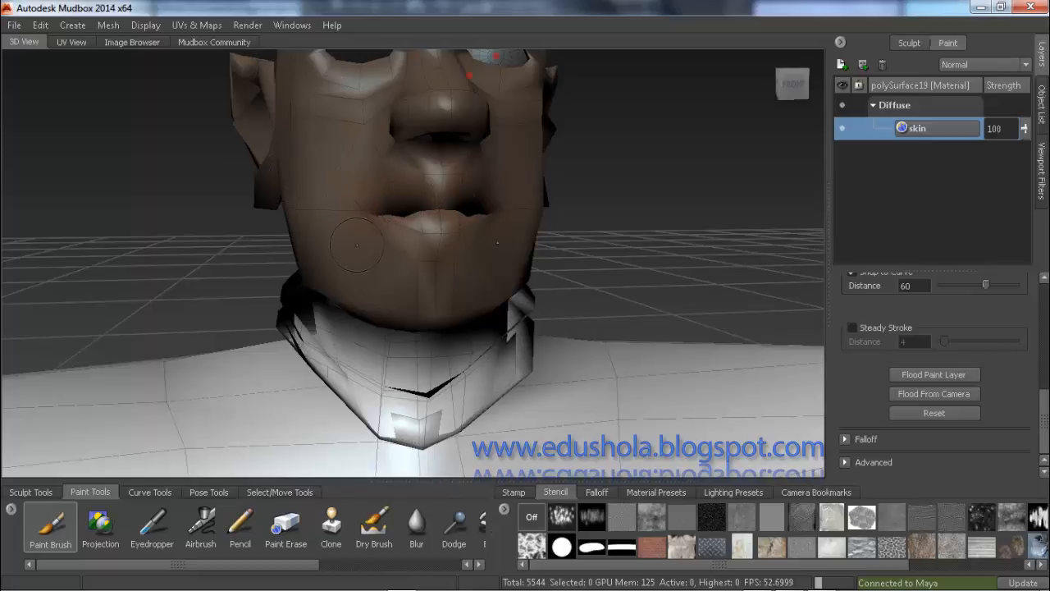
{"action": "left_click", "coordinate": [951, 375]}
Step: Examine the flooded skin color across the face, ending close up on the lips and chin
{"action": "scroll", "coordinate": [443, 231], "scroll_direction": "down", "scroll_amount": 4}
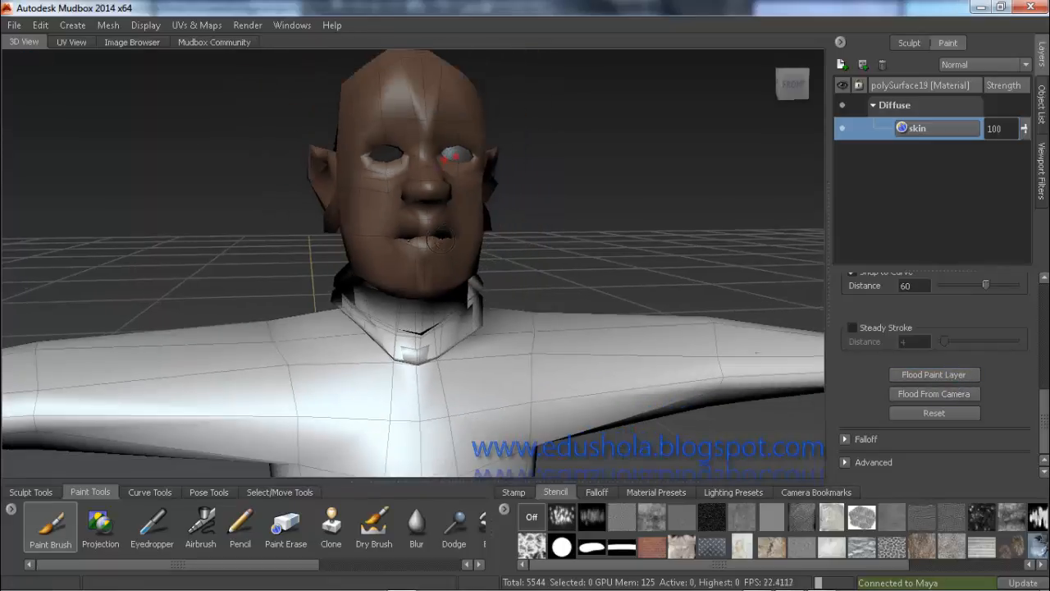
{"action": "mouse_move", "coordinate": [444, 231]}
{"action": "left_mouse_down", "text": "alt"}
{"action": "mouse_move", "coordinate": [510, 263]}
{"action": "mouse_move", "coordinate": [584, 232]}
{"action": "mouse_move", "coordinate": [386, 260]}
{"action": "mouse_move", "coordinate": [575, 238]}
{"action": "mouse_move", "coordinate": [464, 221]}
{"action": "mouse_move", "coordinate": [537, 295]}
{"action": "left_mouse_up", "text": "alt"}
{"action": "scroll", "coordinate": [446, 244], "scroll_direction": "up", "scroll_amount": 4}
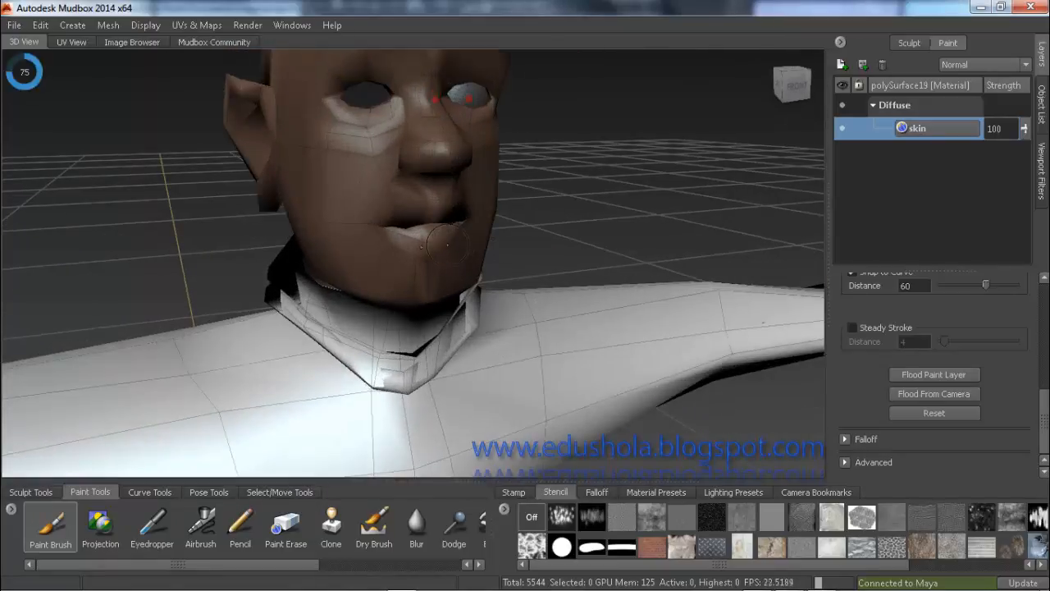
{"action": "left_click_drag", "start_coordinate": [446, 245], "coordinate": [444, 218], "text": "alt"}
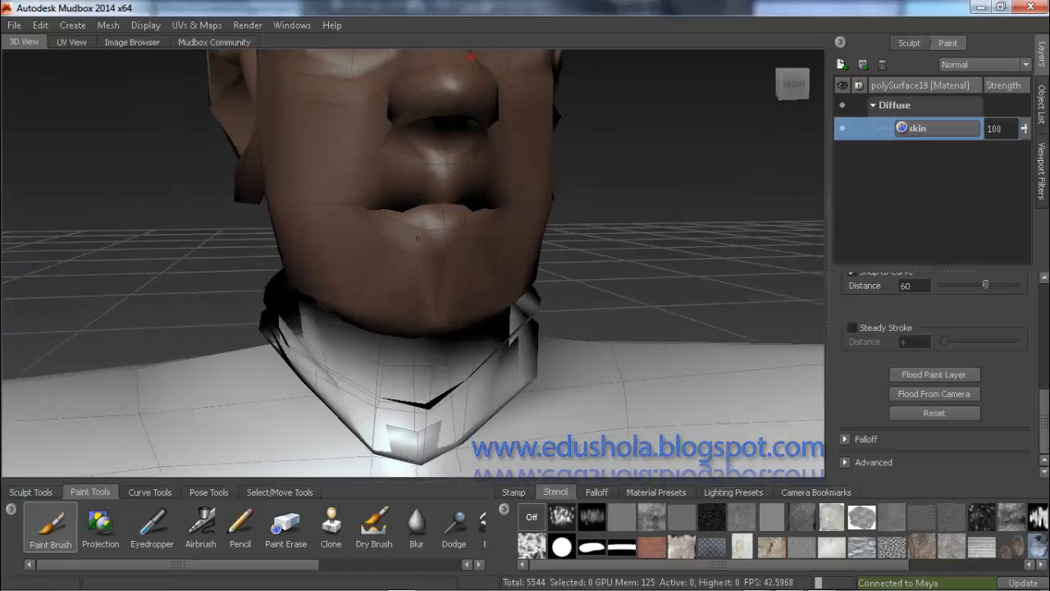
{"action": "scroll", "coordinate": [428, 224], "scroll_direction": "up", "scroll_amount": 3}
{"action": "middle_click_drag", "start_coordinate": [423, 215], "coordinate": [384, 243], "text": "alt"}
{"action": "scroll", "coordinate": [389, 242], "scroll_direction": "up", "scroll_amount": 3}
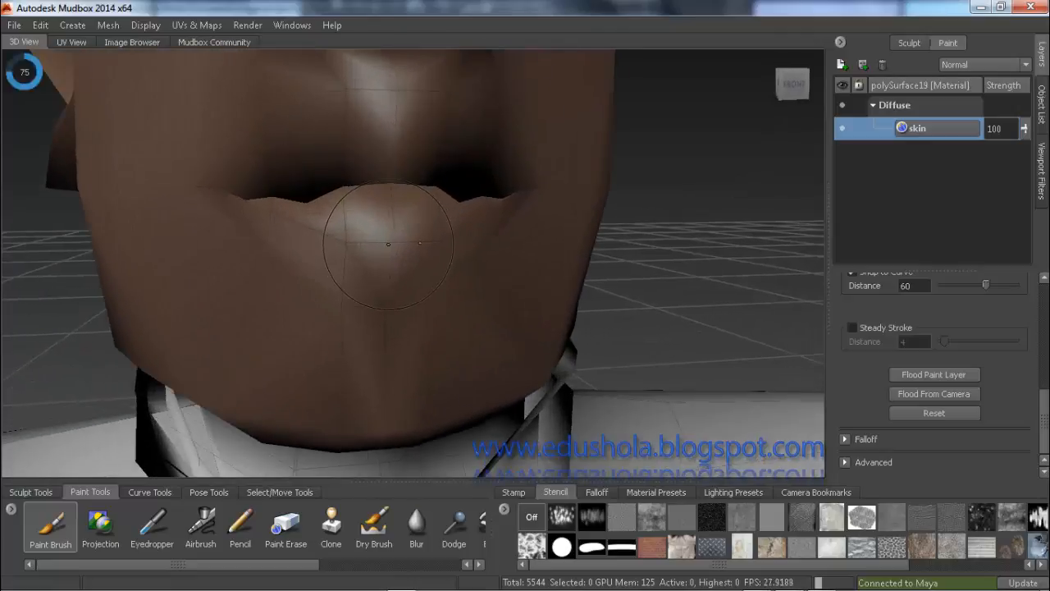
{"action": "scroll", "coordinate": [393, 248], "scroll_direction": "down", "scroll_amount": 2}
Step: Create a new Diffuse paint layer named skiin at size 2048, saved as 8-bit RGBA TIFF
{"action": "left_click", "coordinate": [840, 65]}
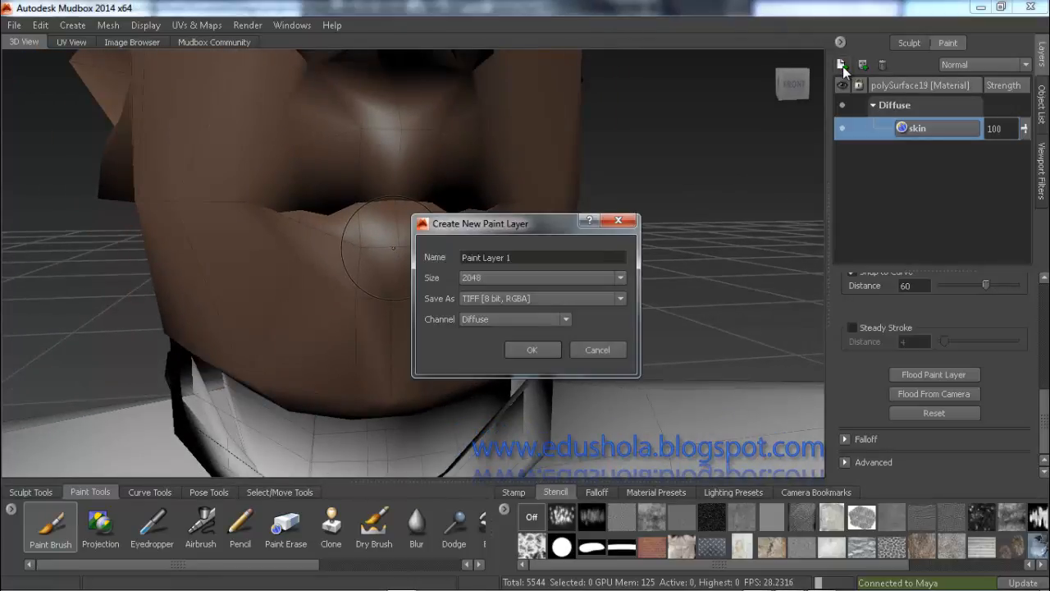
{"action": "left_click_drag", "start_coordinate": [516, 257], "coordinate": [422, 257]}
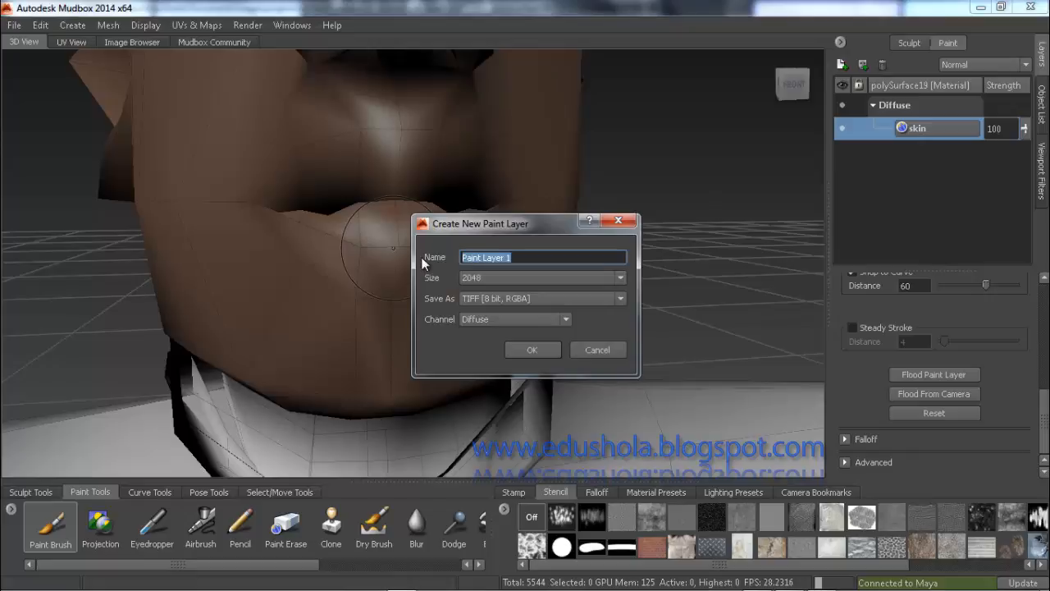
{"action": "type", "text": "skim"}
{"action": "key", "text": "BackSpace"}
{"action": "key", "text": "BackSpace"}
{"action": "type", "text": "il"}
{"action": "key", "text": "BackSpace"}
{"action": "type", "text": "n"}
{"action": "left_click", "coordinate": [514, 355]}
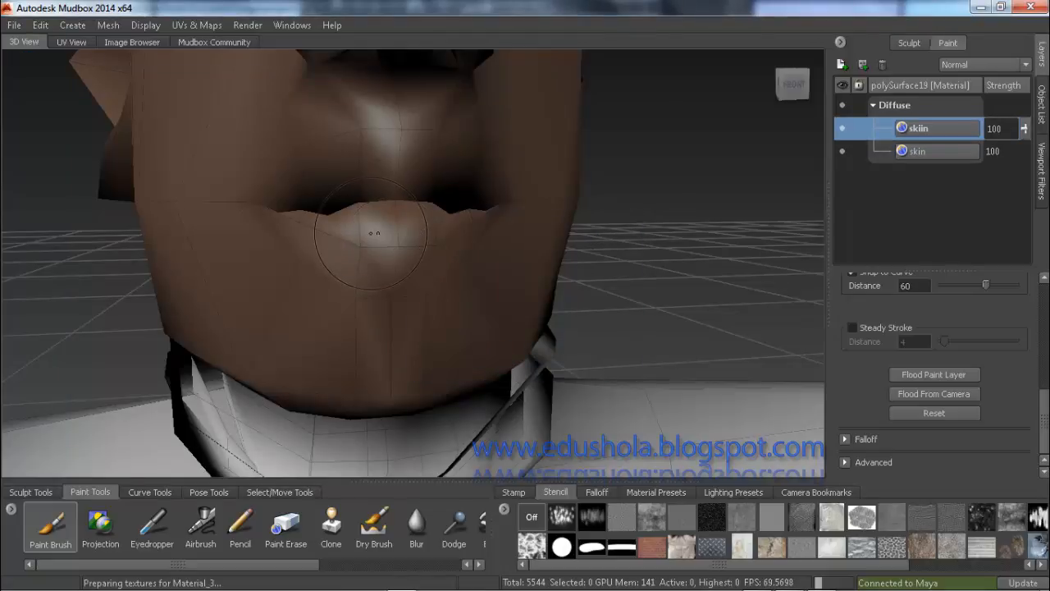
Step: Switch to the Burn tool with the brush size reduced to 0.25, and subdivide the head mesh by one level
{"action": "key", "text": "b"}
{"action": "left_click_drag", "start_coordinate": [372, 233], "coordinate": [331, 233]}
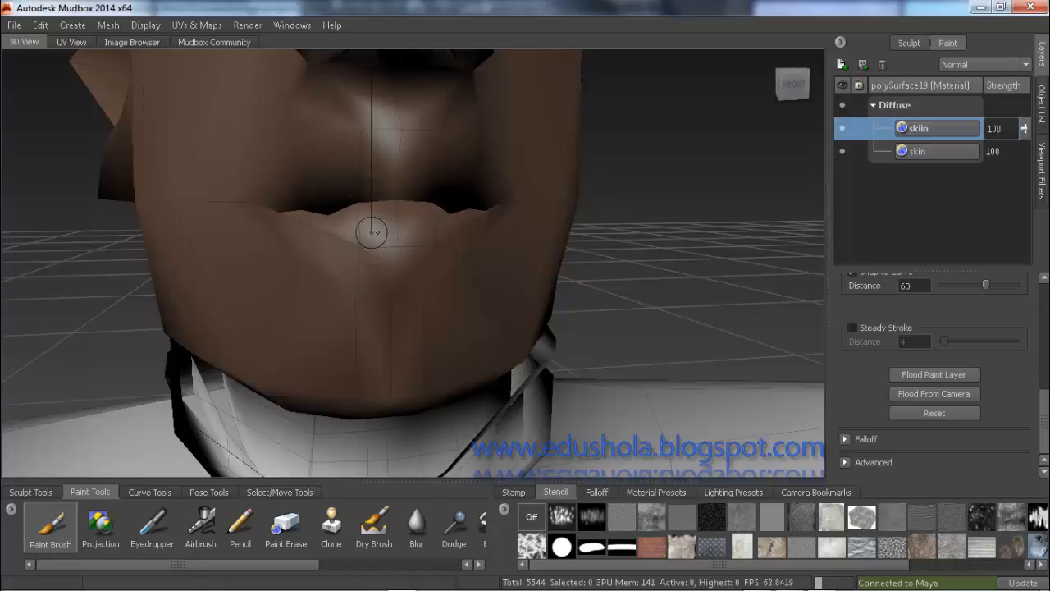
{"action": "mouse_move", "coordinate": [332, 233]}
{"action": "left_mouse_down"}
{"action": "mouse_move", "coordinate": [319, 233]}
{"action": "mouse_move", "coordinate": [370, 232]}
{"action": "left_mouse_up"}
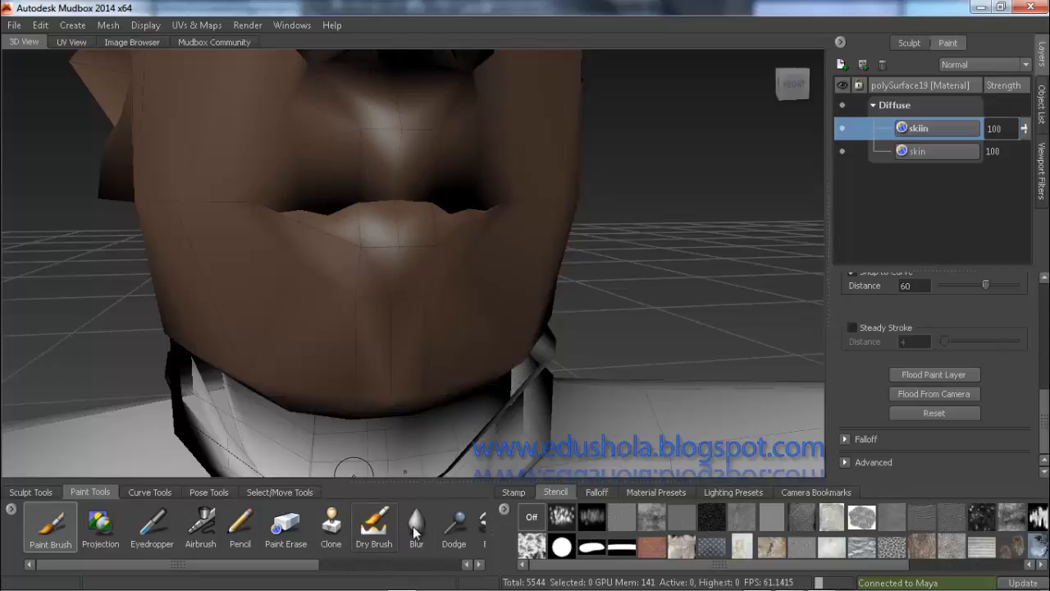
{"action": "left_click_drag", "start_coordinate": [288, 565], "coordinate": [381, 572]}
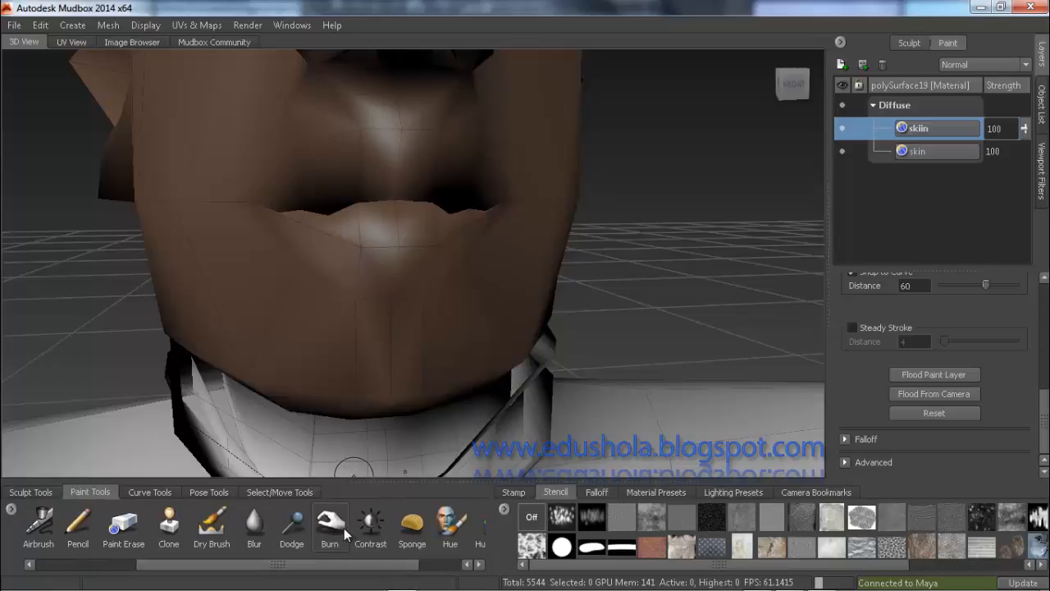
{"action": "left_click", "coordinate": [343, 527]}
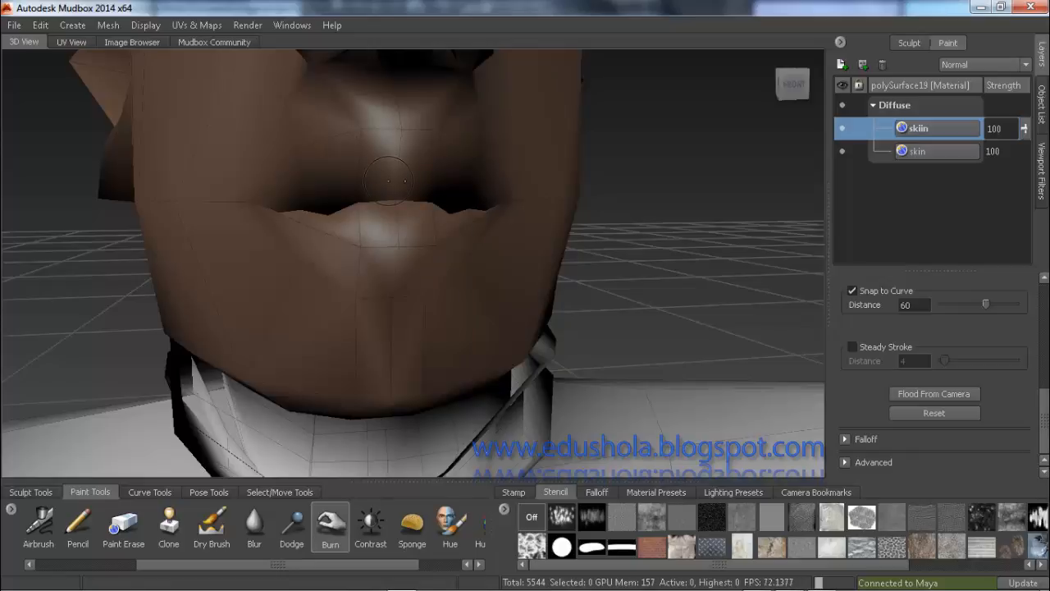
{"action": "key", "text": "shift+d"}
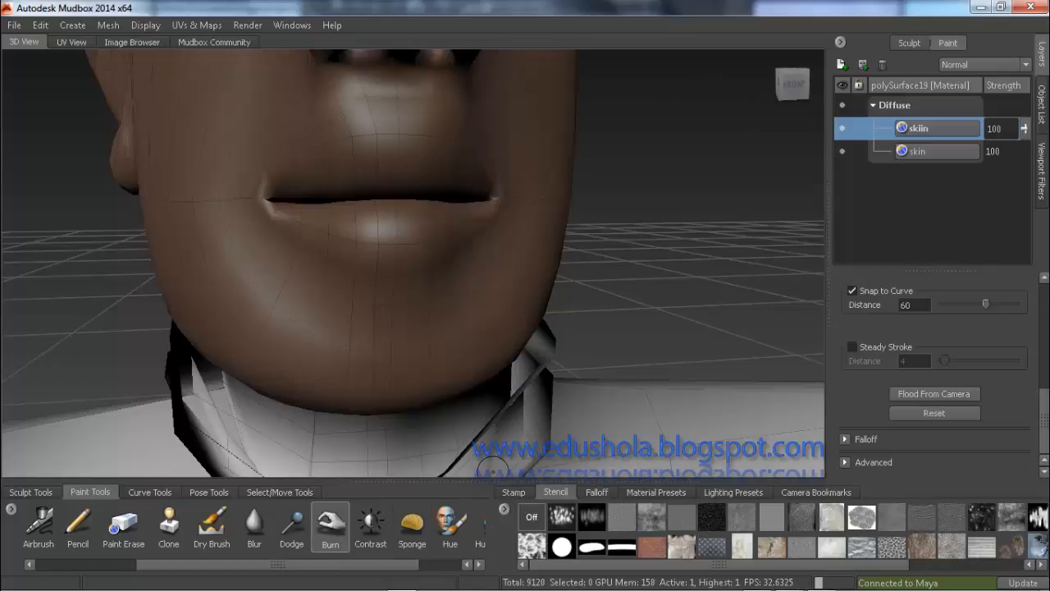
Step: Set the Burn tool to affect Shadows with strength 1.05 and try it around the lips
{"action": "left_click_drag", "start_coordinate": [1043, 410], "coordinate": [1043, 287]}
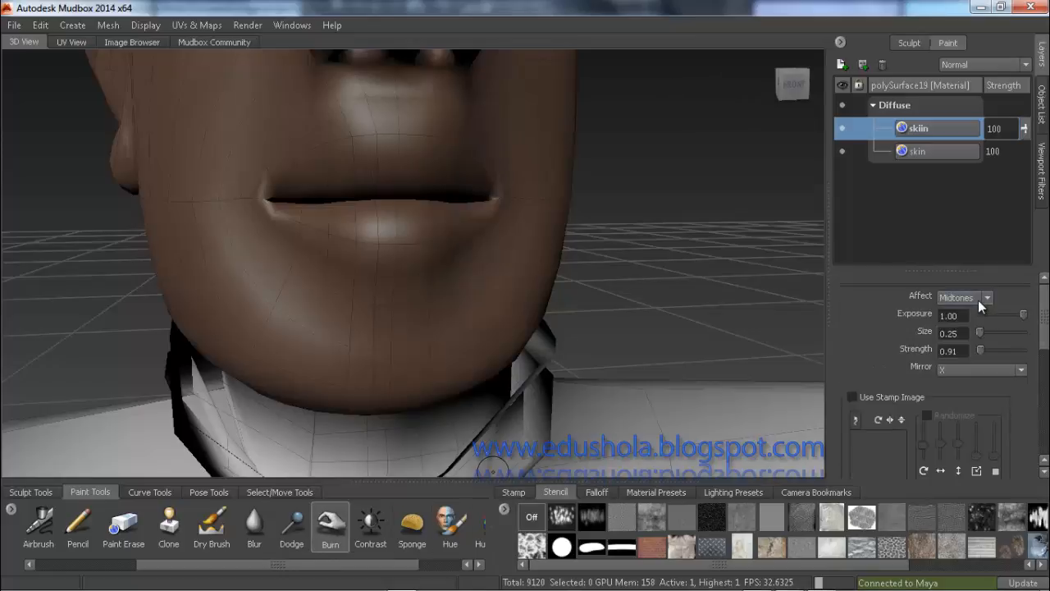
{"action": "left_click", "coordinate": [978, 299]}
{"action": "left_click", "coordinate": [956, 332]}
{"action": "key", "text": "m"}
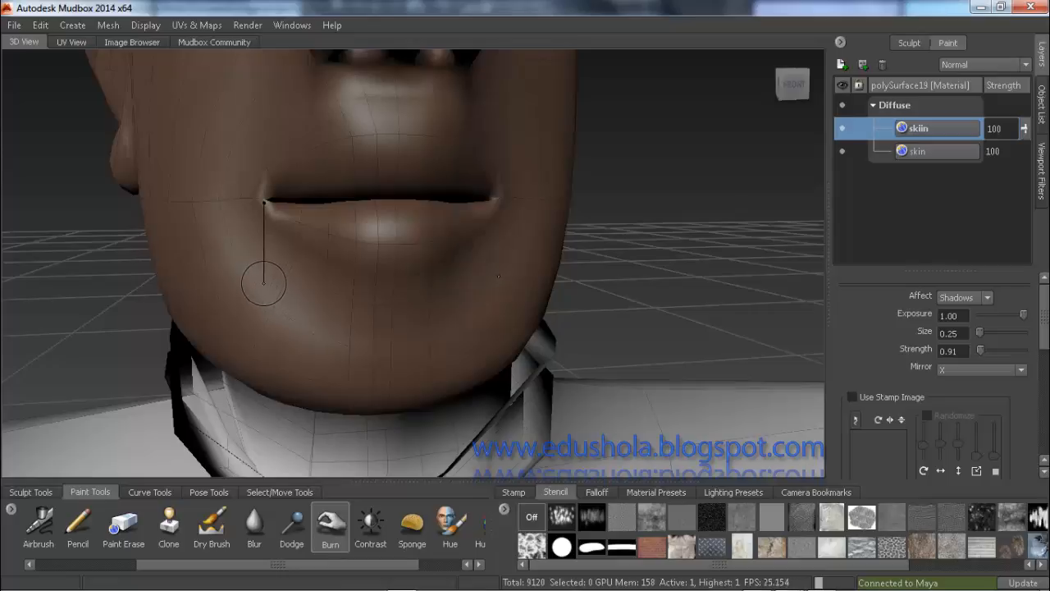
{"action": "mouse_move", "coordinate": [263, 283]}
{"action": "left_mouse_down"}
{"action": "mouse_move", "coordinate": [264, 265]}
{"action": "mouse_move", "coordinate": [263, 282]}
{"action": "left_mouse_up"}
{"action": "mouse_move", "coordinate": [263, 199]}
{"action": "left_mouse_down"}
{"action": "mouse_move", "coordinate": [264, 224]}
{"action": "mouse_move", "coordinate": [264, 171]}
{"action": "mouse_move", "coordinate": [263, 235]}
{"action": "mouse_move", "coordinate": [263, 156]}
{"action": "mouse_move", "coordinate": [263, 236]}
{"action": "left_mouse_up"}
{"action": "left_click_drag", "start_coordinate": [264, 189], "coordinate": [263, 191]}
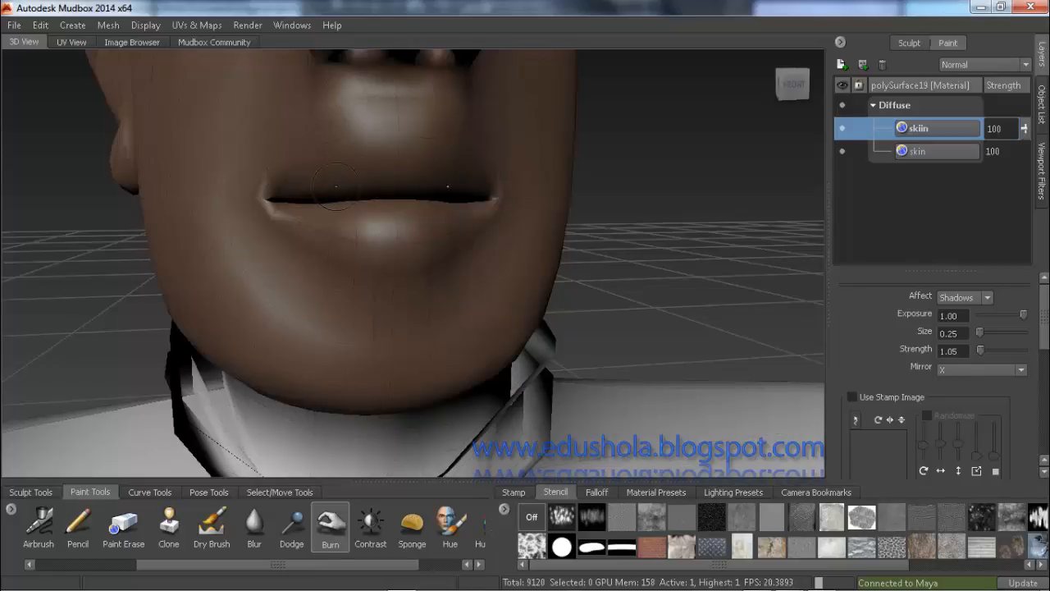
{"action": "left_click_drag", "start_coordinate": [334, 193], "coordinate": [351, 172], "text": "alt"}
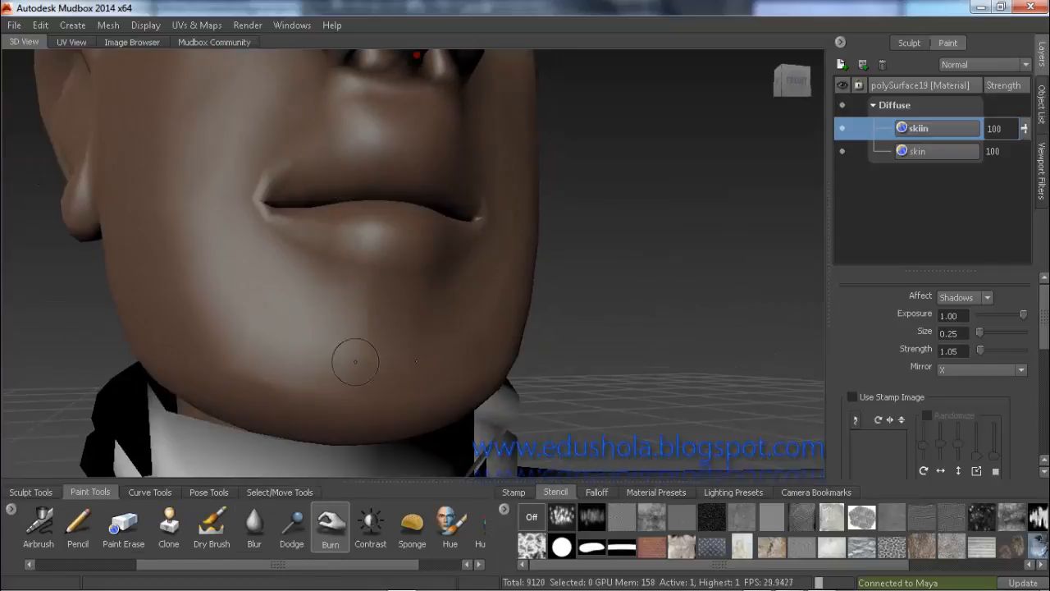
Step: Set the Burn tool to affect Midtones and check the mouth from another angle
{"action": "left_click", "coordinate": [949, 300]}
{"action": "left_click", "coordinate": [956, 321]}
{"action": "left_click_drag", "start_coordinate": [371, 155], "coordinate": [380, 195], "text": "alt"}
Step: With the Paint Brush, choose a darker brown from the color history and paint the upper lip on the skiin layer
{"action": "left_click", "coordinate": [61, 564]}
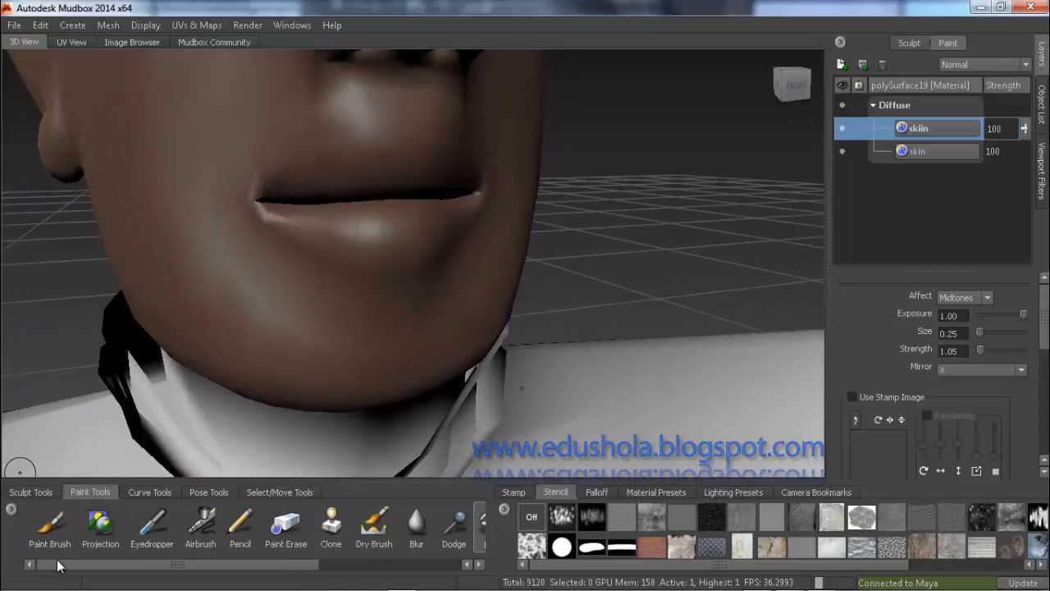
{"action": "left_click", "coordinate": [50, 525]}
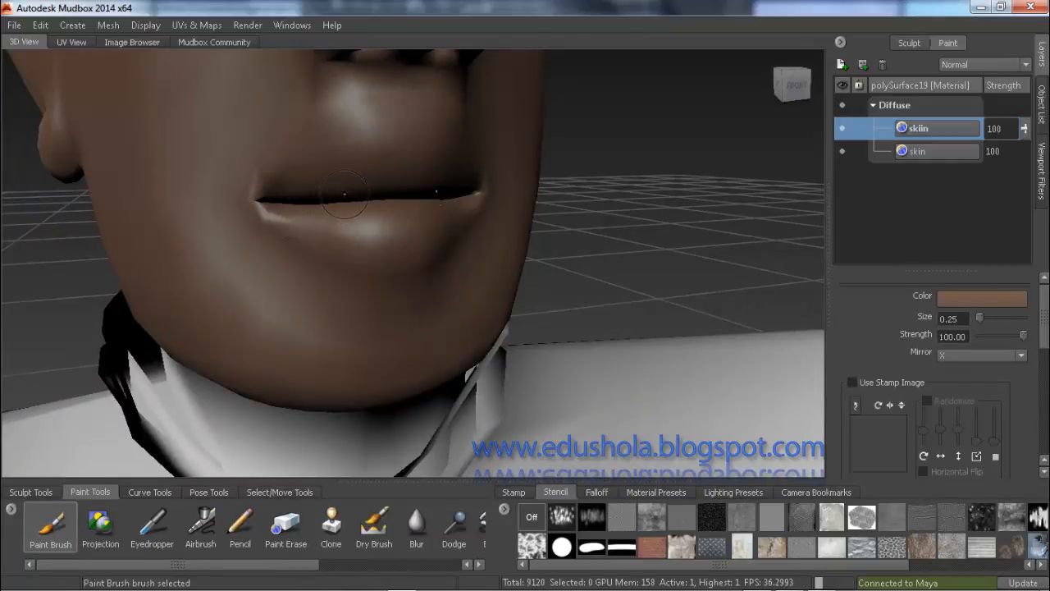
{"action": "left_click", "coordinate": [984, 293]}
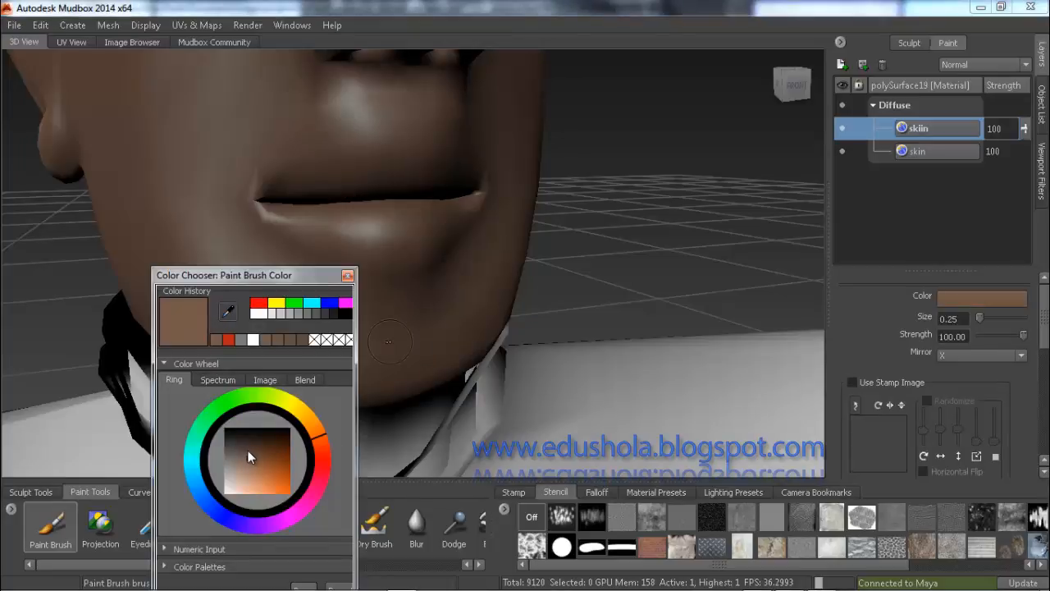
{"action": "left_click", "coordinate": [300, 338]}
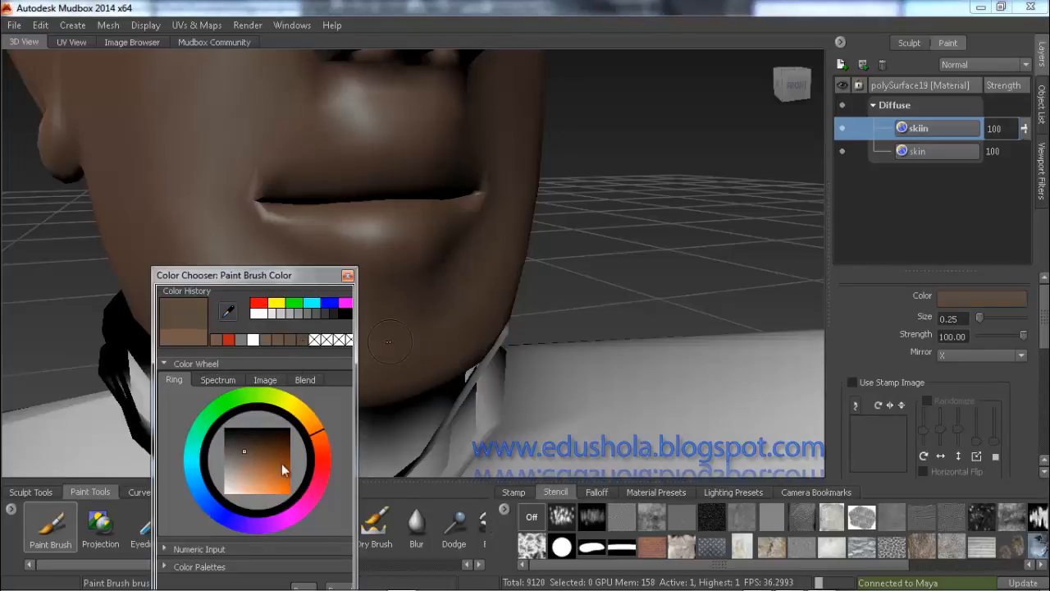
{"action": "left_click", "coordinate": [303, 586]}
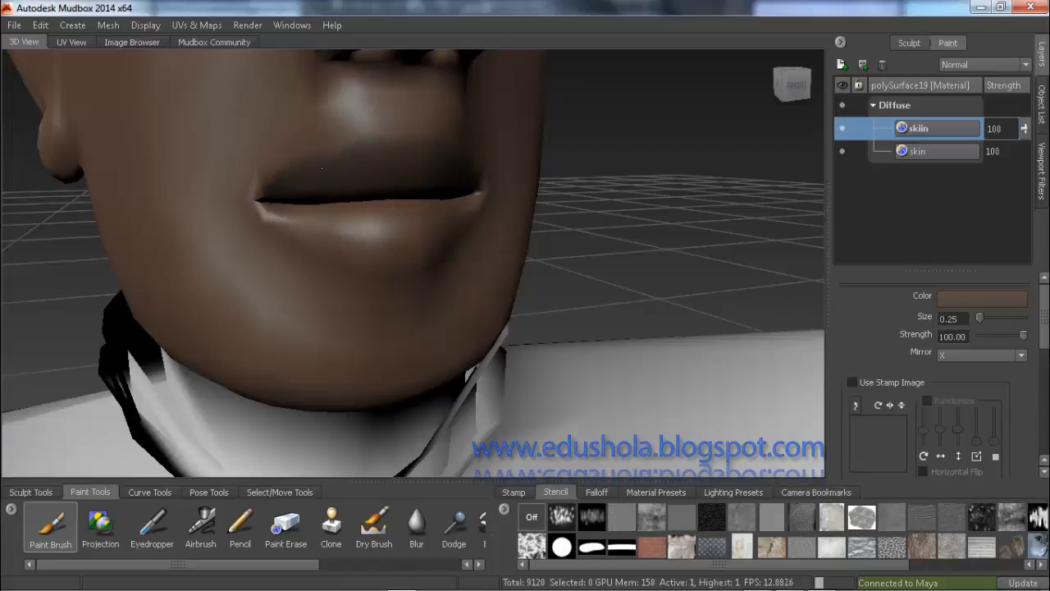
{"action": "mouse_move", "coordinate": [404, 170]}
{"action": "left_mouse_down", "text": "alt"}
{"action": "mouse_move", "coordinate": [336, 173]}
{"action": "mouse_move", "coordinate": [374, 192]}
{"action": "left_mouse_up", "text": "alt"}
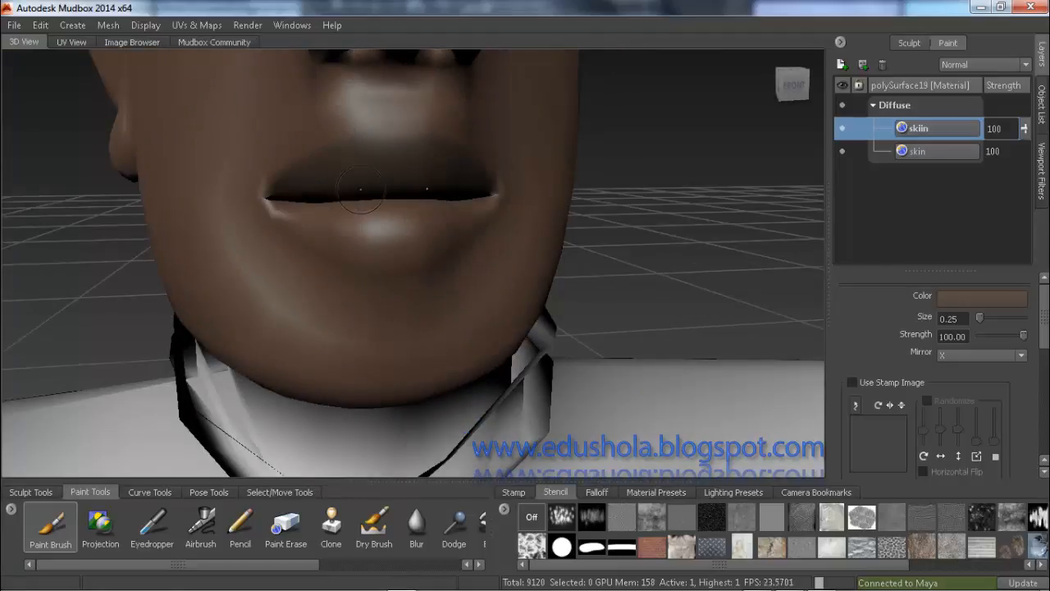
{"action": "key", "text": "space"}
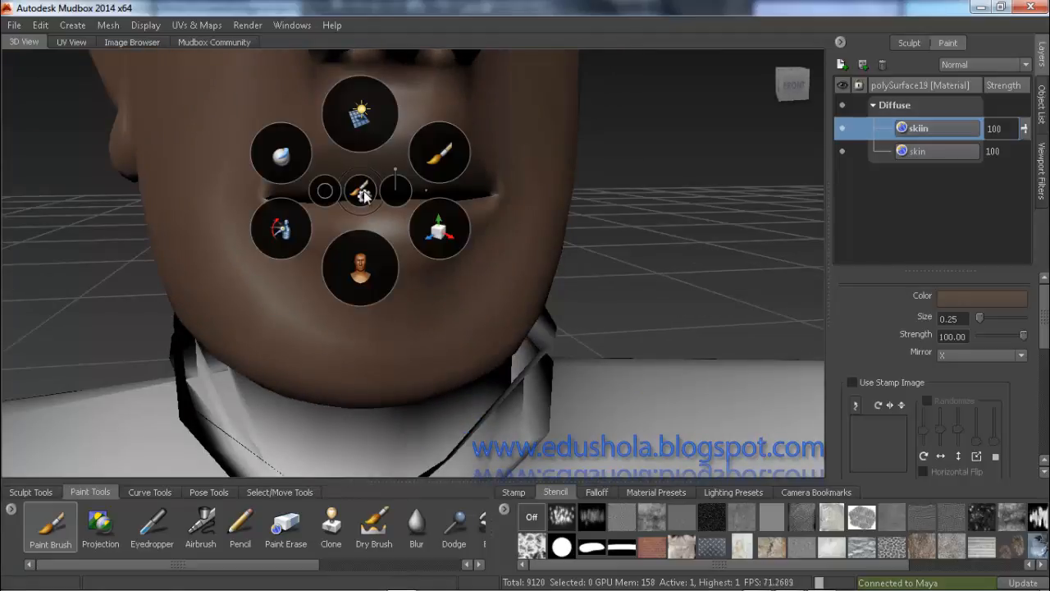
{"action": "left_click", "coordinate": [364, 195]}
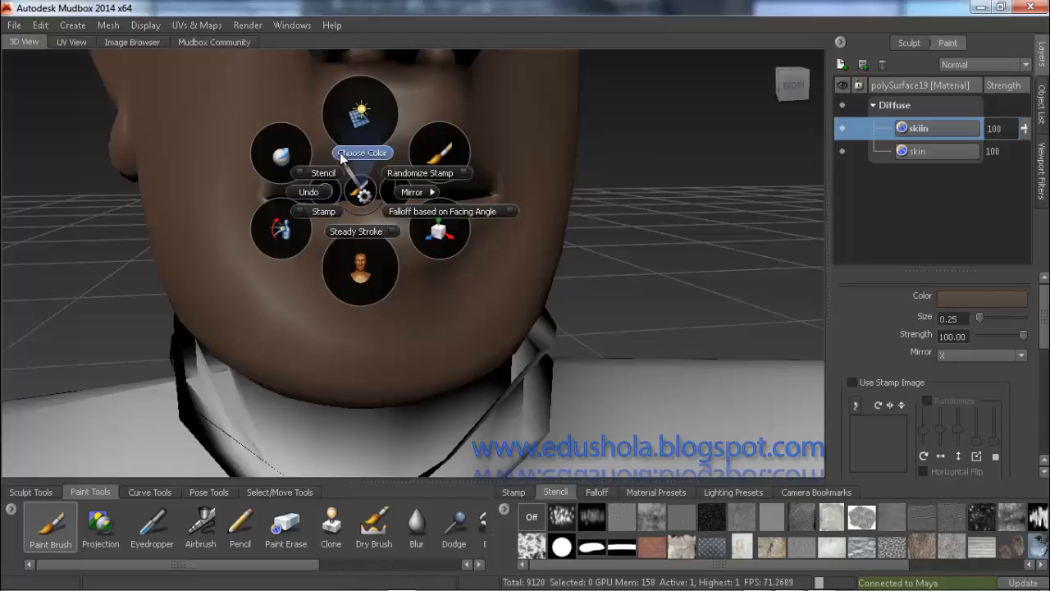
{"action": "left_click", "coordinate": [375, 233]}
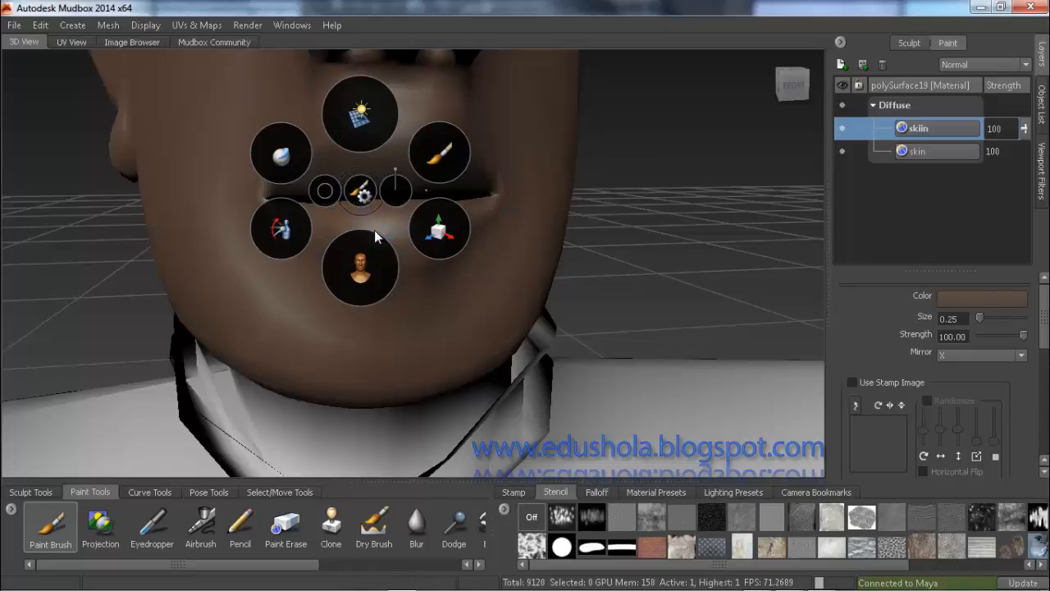
{"action": "mouse_move", "coordinate": [181, 90]}
{"action": "left_mouse_down"}
{"action": "mouse_move", "coordinate": [189, 168]}
{"action": "mouse_move", "coordinate": [223, 248]}
{"action": "mouse_move", "coordinate": [352, 301]}
{"action": "mouse_move", "coordinate": [225, 277]}
{"action": "mouse_move", "coordinate": [187, 250]}
{"action": "left_mouse_up"}
{"action": "key", "text": "ctrl+z"}
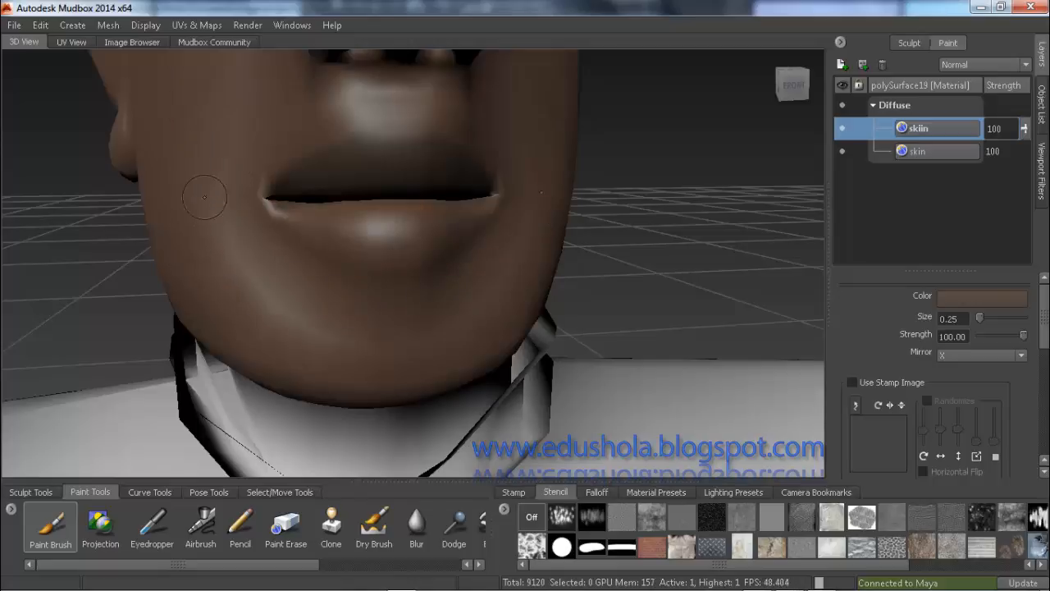
Step: Reduce the Paint Brush size to 0.14 and paint dark brown along the lower edge of the lower lip
{"action": "mouse_move", "coordinate": [205, 107]}
{"action": "left_mouse_down"}
{"action": "mouse_move", "coordinate": [211, 249]}
{"action": "mouse_move", "coordinate": [226, 283]}
{"action": "left_mouse_up"}
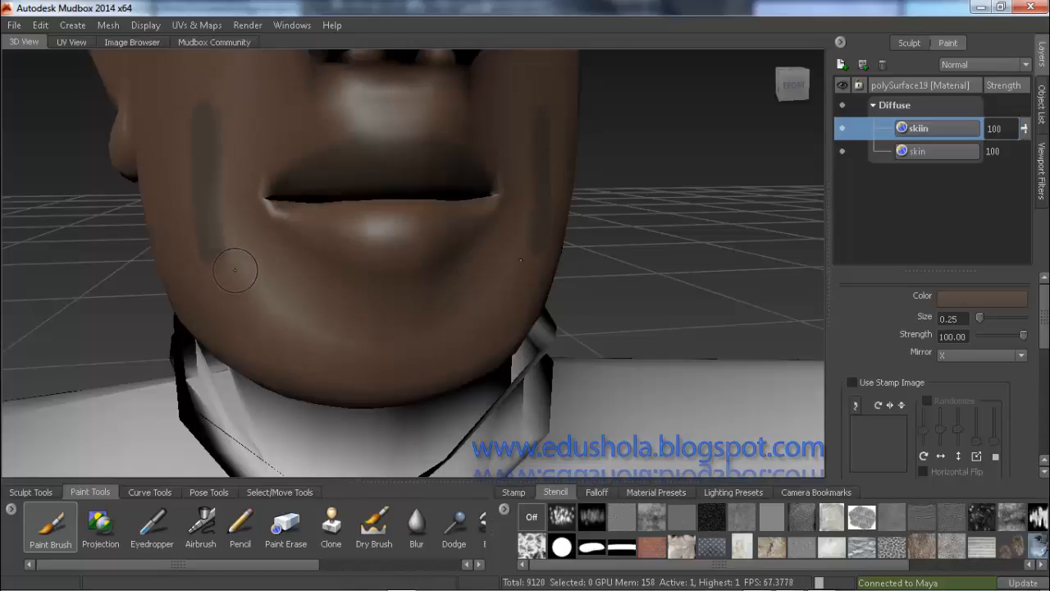
{"action": "key", "text": "ctrl+z"}
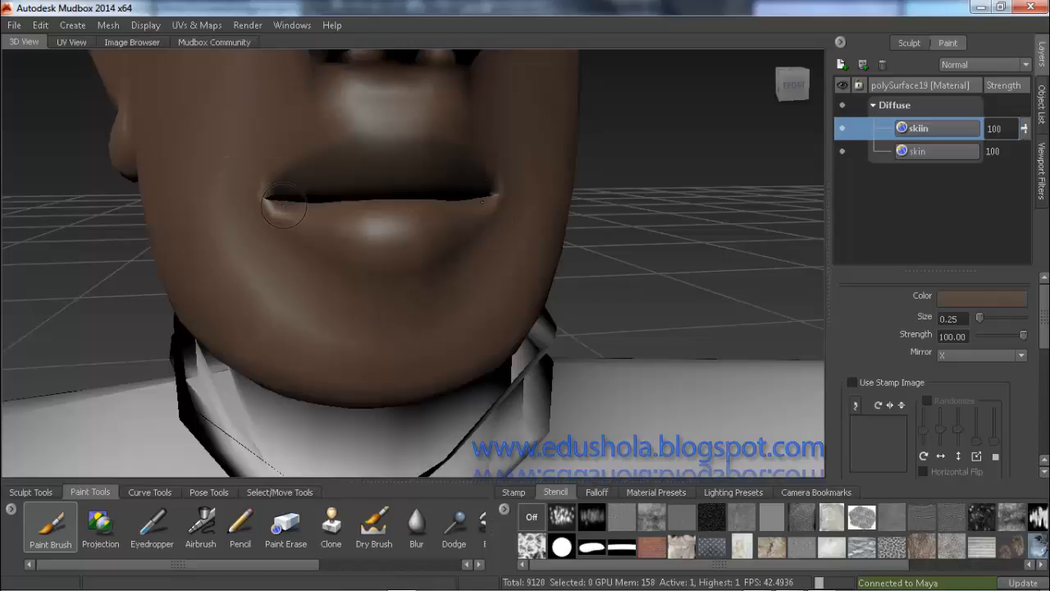
{"action": "key", "text": "b"}
{"action": "mouse_move", "coordinate": [282, 208]}
{"action": "left_mouse_down"}
{"action": "mouse_move", "coordinate": [266, 207]}
{"action": "mouse_move", "coordinate": [348, 253]}
{"action": "mouse_move", "coordinate": [427, 261]}
{"action": "left_mouse_up"}
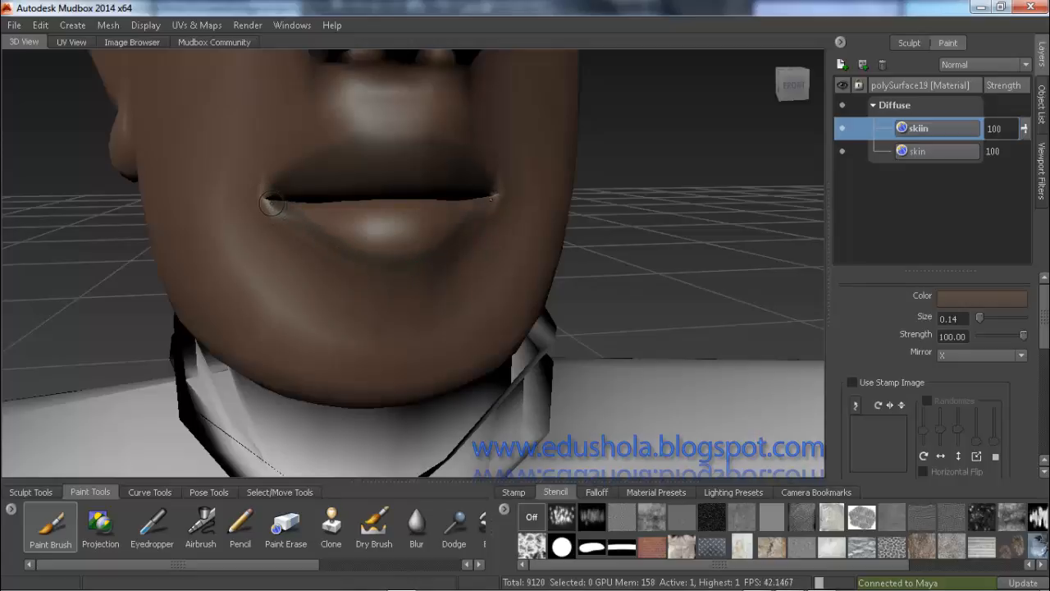
{"action": "mouse_move", "coordinate": [272, 204]}
{"action": "left_mouse_down"}
{"action": "mouse_move", "coordinate": [361, 267]}
{"action": "mouse_move", "coordinate": [438, 263]}
{"action": "left_mouse_up"}
{"action": "left_click_drag", "start_coordinate": [309, 219], "coordinate": [443, 255]}
{"action": "left_click_drag", "start_coordinate": [276, 204], "coordinate": [363, 247]}
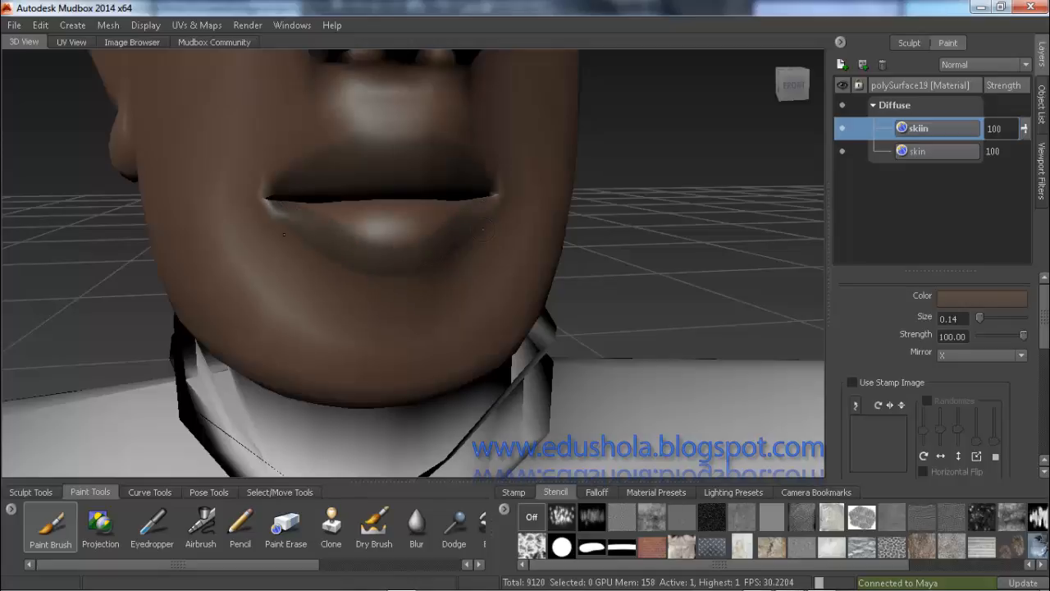
Step: Change the Paint Brush color to a bright reddish orange using the color wheel
{"action": "left_click", "coordinate": [1004, 302]}
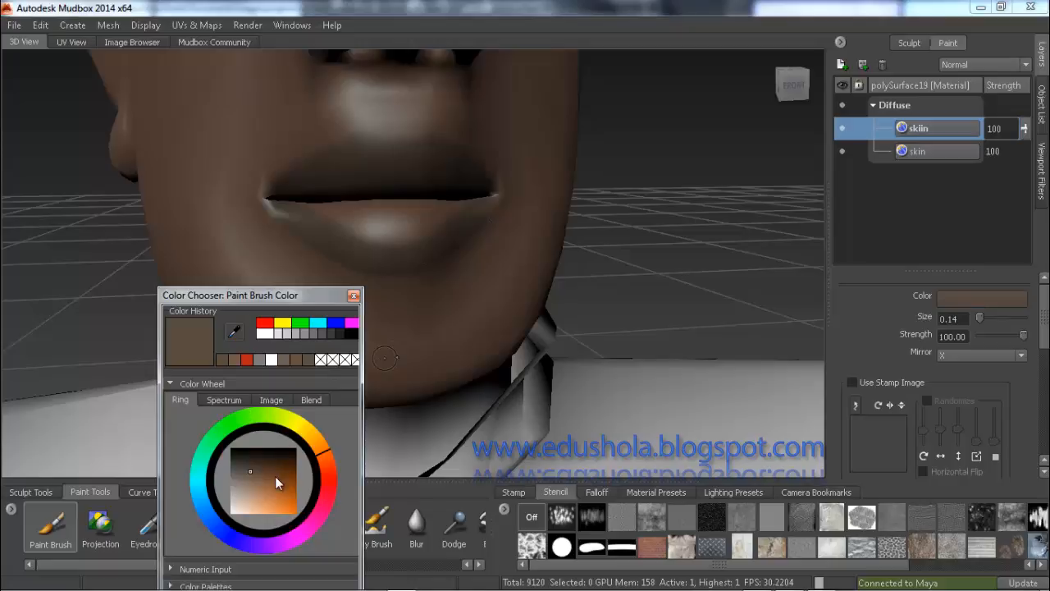
{"action": "mouse_move", "coordinate": [270, 488]}
{"action": "left_mouse_down"}
{"action": "mouse_move", "coordinate": [266, 497]}
{"action": "mouse_move", "coordinate": [276, 494]}
{"action": "left_mouse_up"}
{"action": "left_click", "coordinate": [330, 458]}
{"action": "left_click_drag", "start_coordinate": [330, 458], "coordinate": [330, 467]}
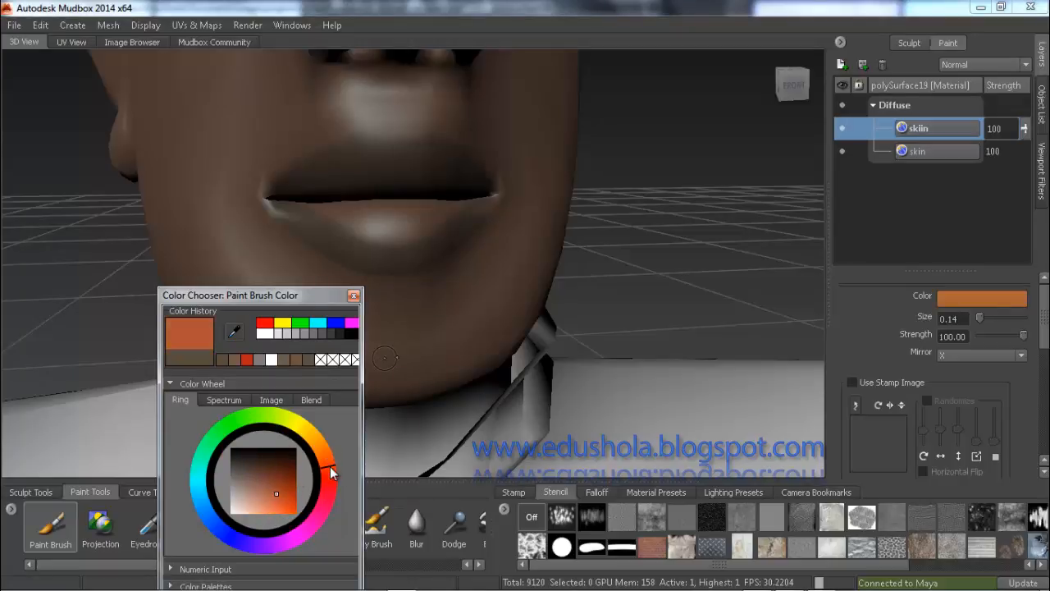
{"action": "left_click", "coordinate": [274, 505]}
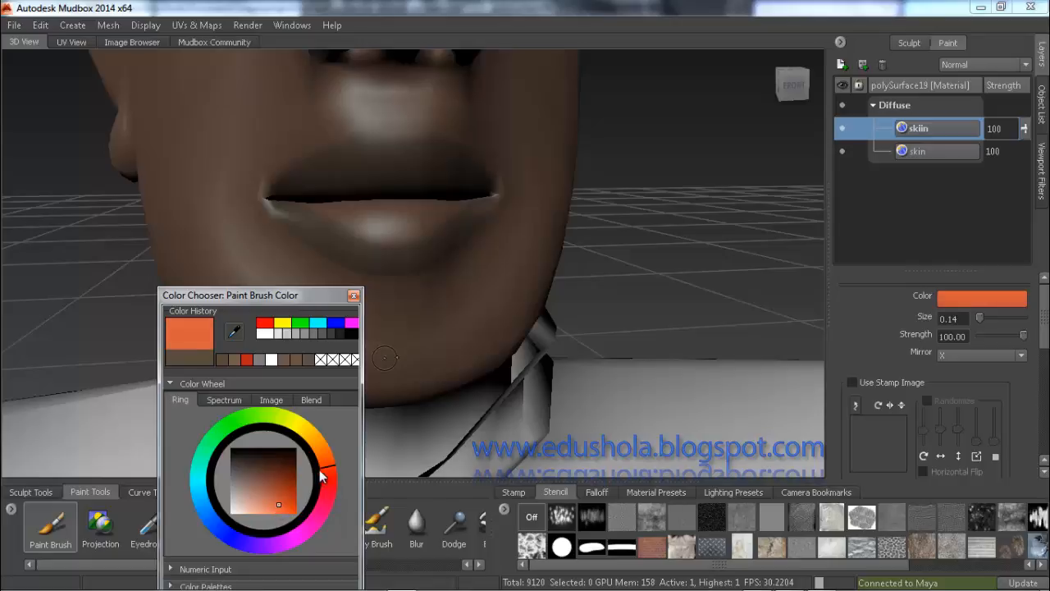
{"action": "left_click_drag", "start_coordinate": [323, 295], "coordinate": [235, 72]}
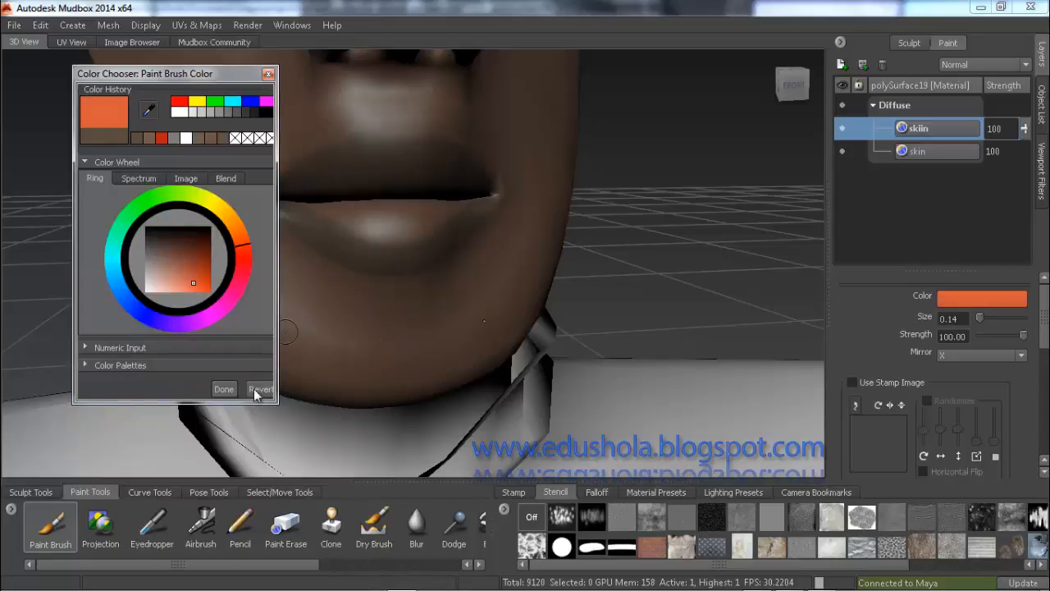
{"action": "left_click", "coordinate": [229, 391]}
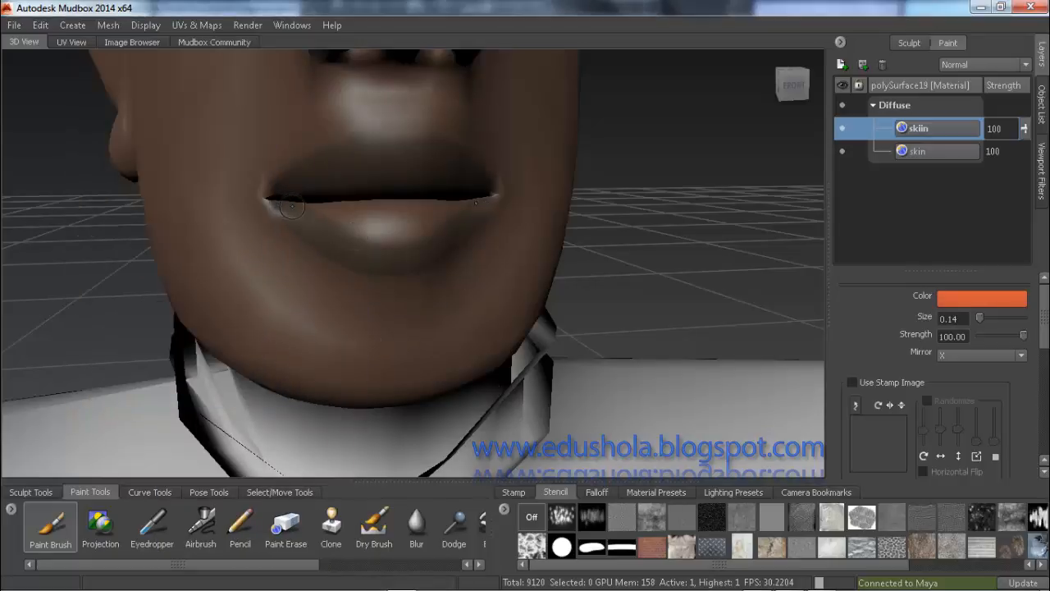
Step: Try the bright orange on the inner area of the lower lip
{"action": "left_click_drag", "start_coordinate": [291, 208], "coordinate": [402, 236]}
{"action": "key", "text": "ctrl+z"}
{"action": "mouse_move", "coordinate": [309, 205]}
{"action": "left_mouse_down"}
{"action": "mouse_move", "coordinate": [383, 230]}
{"action": "mouse_move", "coordinate": [427, 235]}
{"action": "mouse_move", "coordinate": [348, 215]}
{"action": "mouse_move", "coordinate": [435, 219]}
{"action": "left_mouse_up"}
{"action": "right_click", "coordinate": [356, 216]}
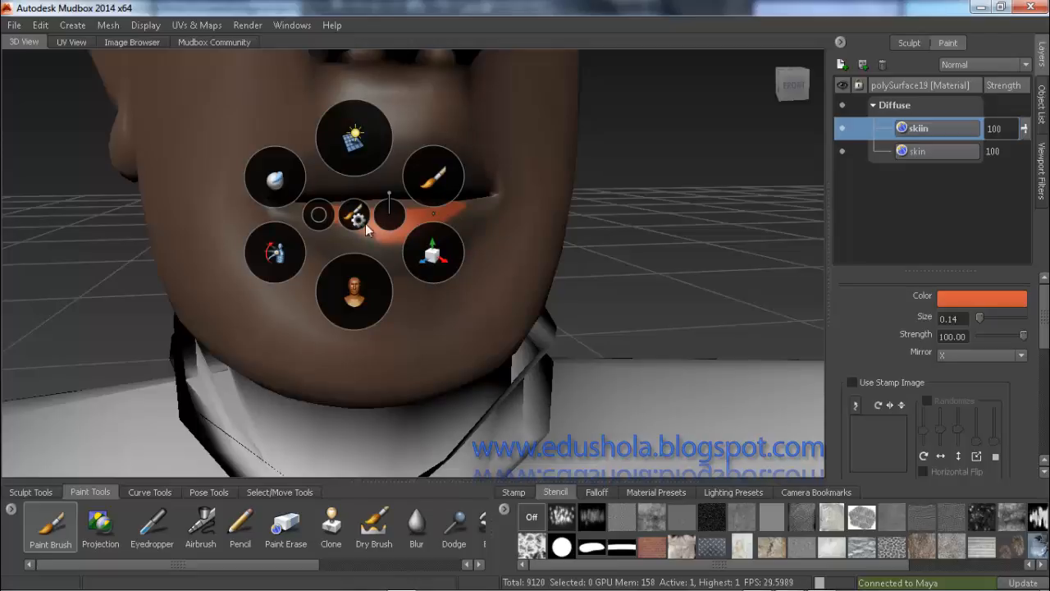
{"action": "left_click_drag", "start_coordinate": [360, 218], "coordinate": [358, 256]}
{"action": "left_click_drag", "start_coordinate": [348, 205], "coordinate": [422, 200]}
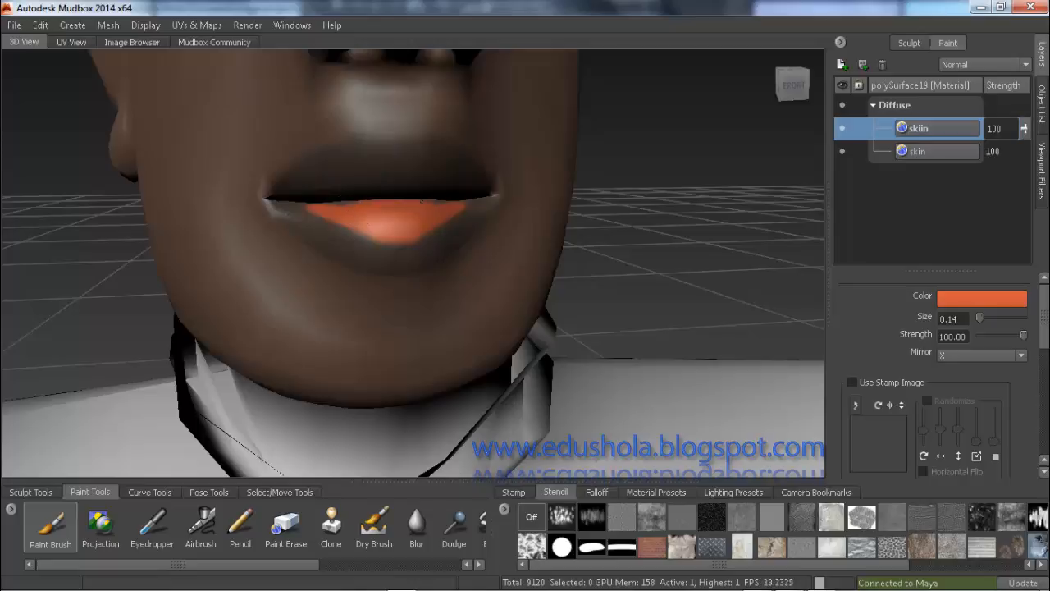
Step: Darken the brush color to a muted reddish orange and repaint the inner lower lip with it
{"action": "left_click", "coordinate": [972, 297]}
{"action": "left_click_drag", "start_coordinate": [189, 285], "coordinate": [190, 290]}
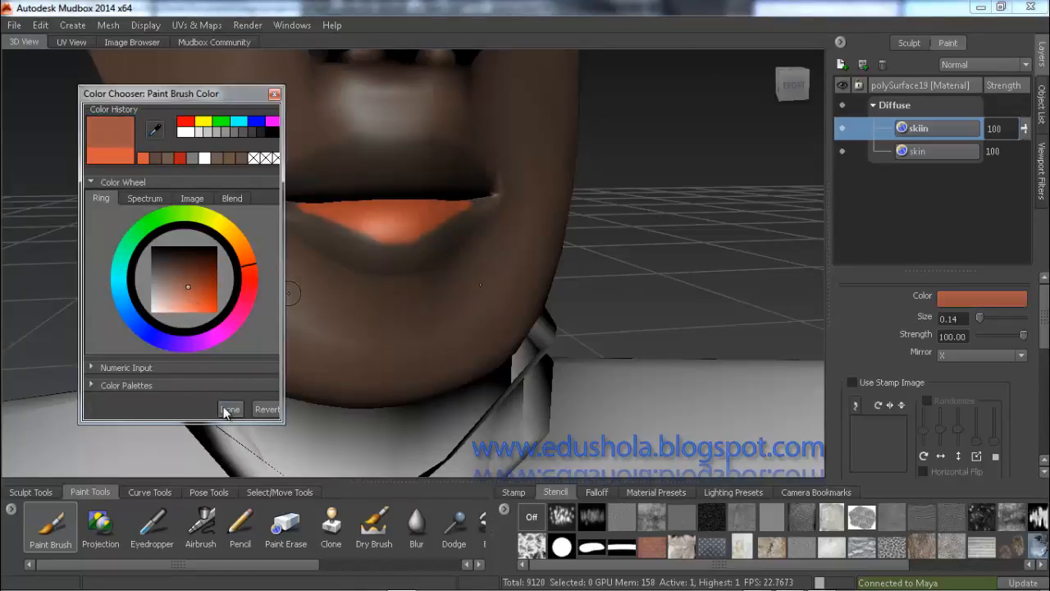
{"action": "left_click", "coordinate": [230, 409]}
{"action": "mouse_move", "coordinate": [329, 209]}
{"action": "left_mouse_down"}
{"action": "mouse_move", "coordinate": [301, 202]}
{"action": "mouse_move", "coordinate": [399, 238]}
{"action": "mouse_move", "coordinate": [387, 215]}
{"action": "mouse_move", "coordinate": [394, 201]}
{"action": "left_mouse_up"}
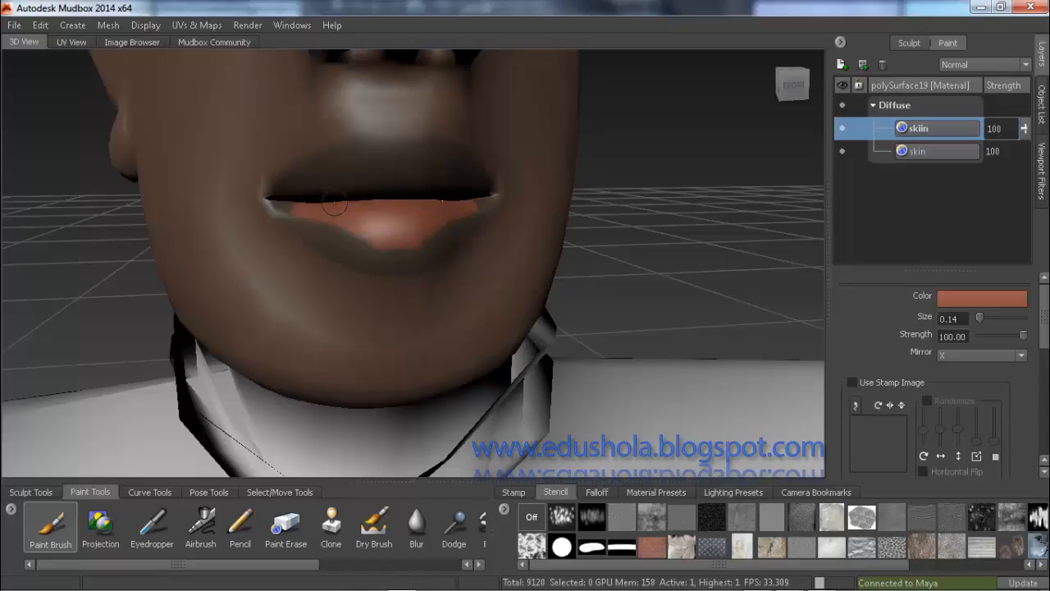
Step: Soften the border between the reddish and brown paint on the lower lip with the Blur tool
{"action": "left_click", "coordinate": [419, 525]}
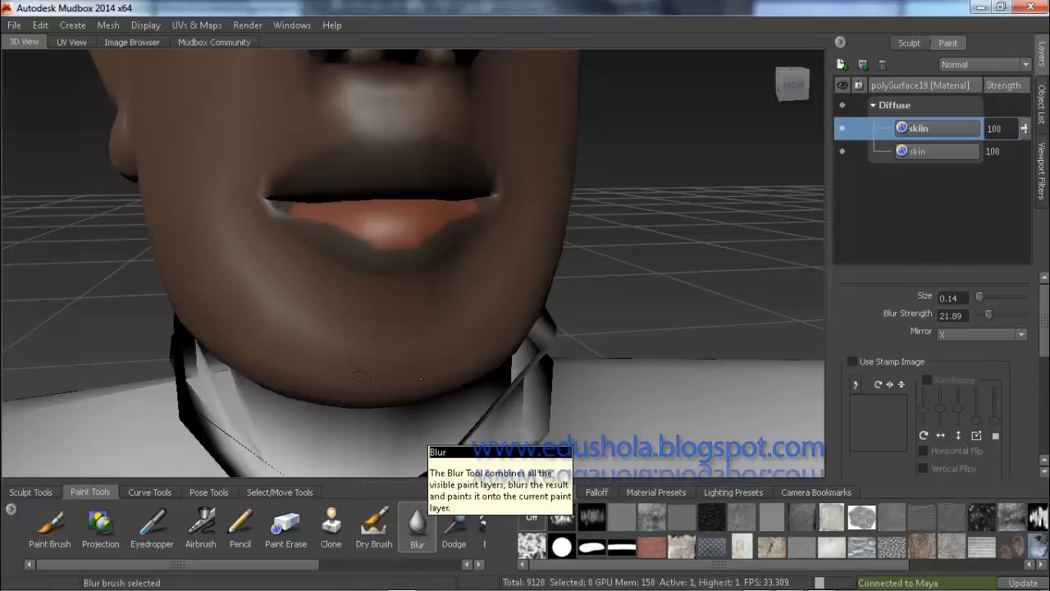
{"action": "left_click_drag", "start_coordinate": [295, 205], "coordinate": [334, 231]}
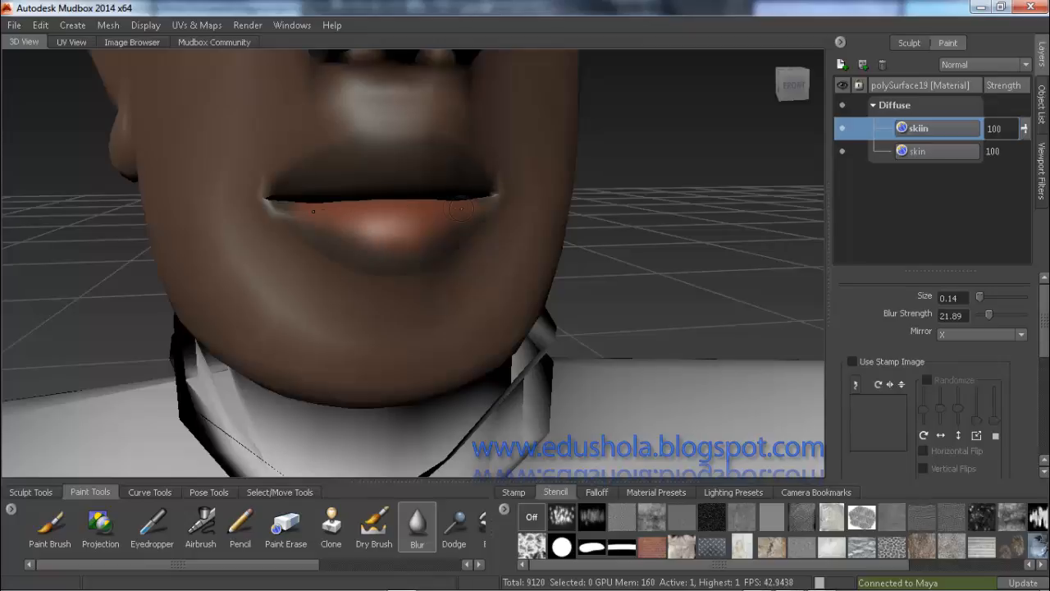
Step: Darken the upper lip with the Burn tool, affecting the midtones
{"action": "mouse_move", "coordinate": [462, 207]}
{"action": "left_mouse_down", "text": "alt"}
{"action": "mouse_move", "coordinate": [464, 238]}
{"action": "mouse_move", "coordinate": [435, 254]}
{"action": "mouse_move", "coordinate": [492, 220]}
{"action": "mouse_move", "coordinate": [361, 223]}
{"action": "left_mouse_up", "text": "alt"}
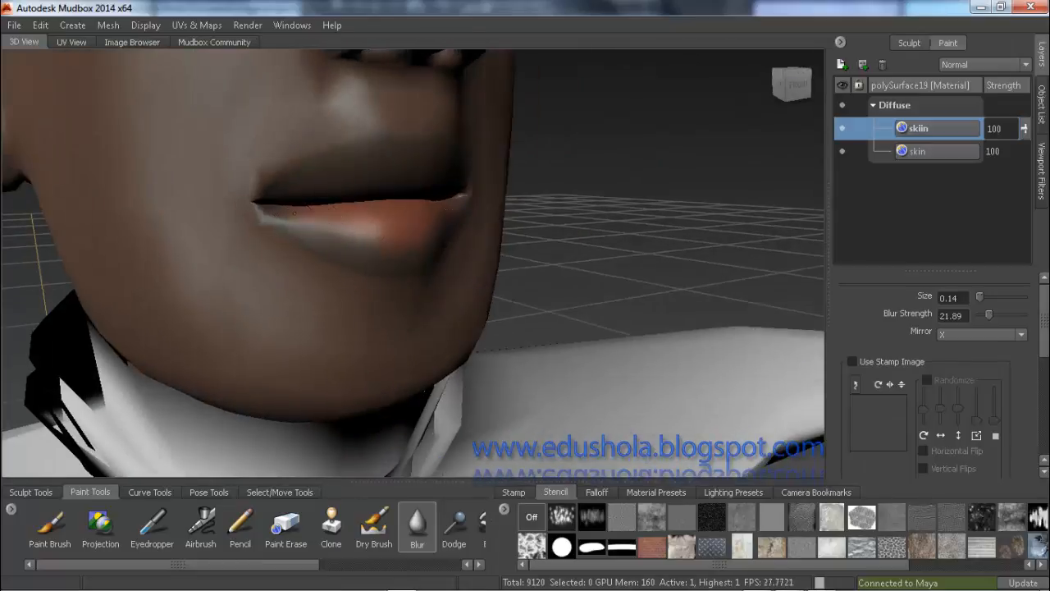
{"action": "mouse_move", "coordinate": [295, 212]}
{"action": "left_mouse_down", "text": "alt"}
{"action": "mouse_move", "coordinate": [238, 176]}
{"action": "mouse_move", "coordinate": [332, 196]}
{"action": "left_mouse_up", "text": "alt"}
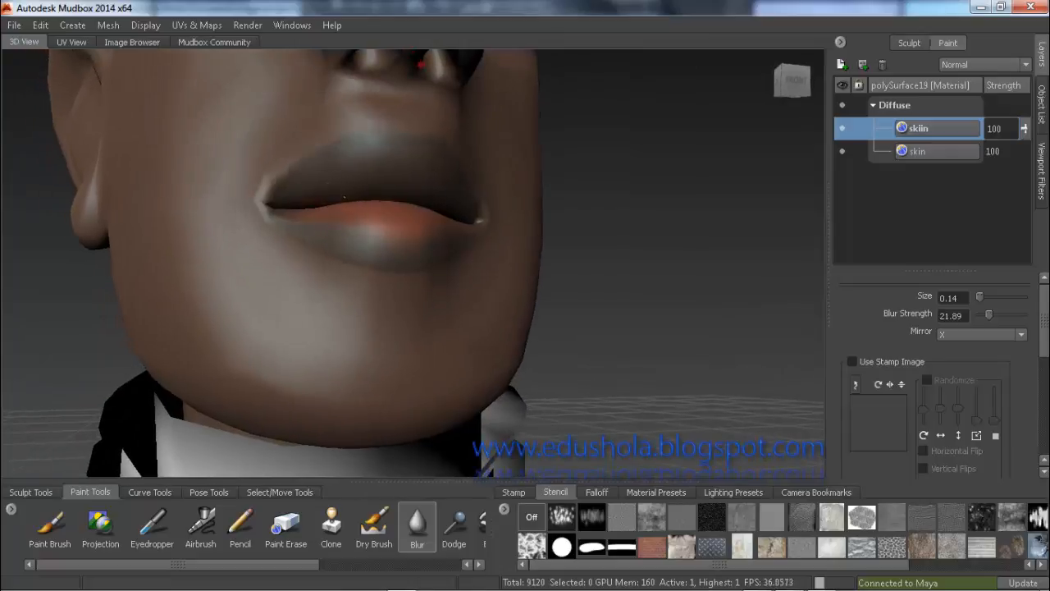
{"action": "left_click_drag", "start_coordinate": [396, 193], "coordinate": [282, 458], "text": "alt"}
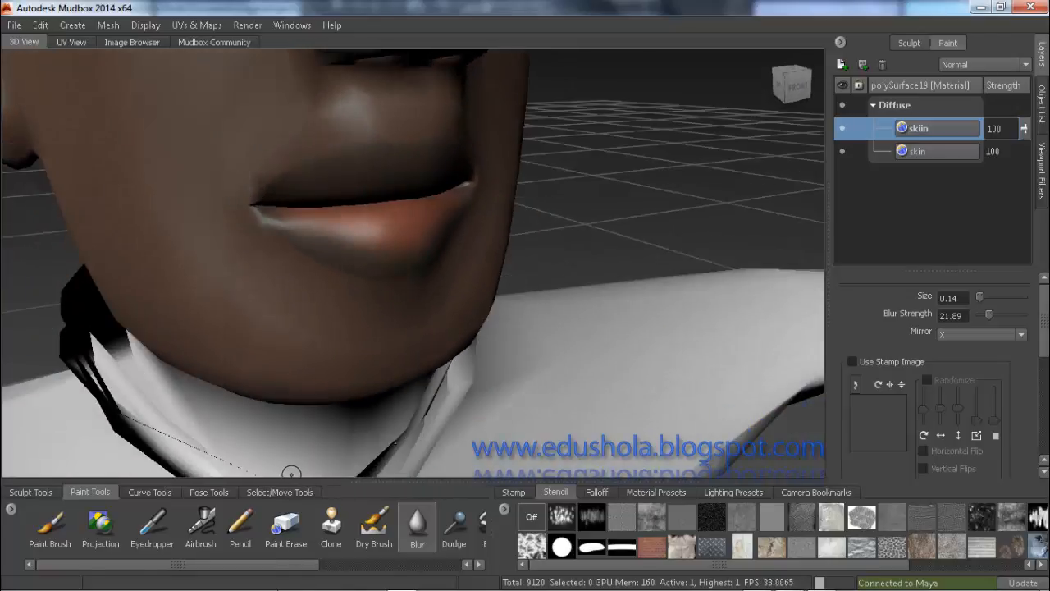
{"action": "mouse_move", "coordinate": [304, 562]}
{"action": "left_click_drag", "start_coordinate": [304, 565], "coordinate": [375, 564]}
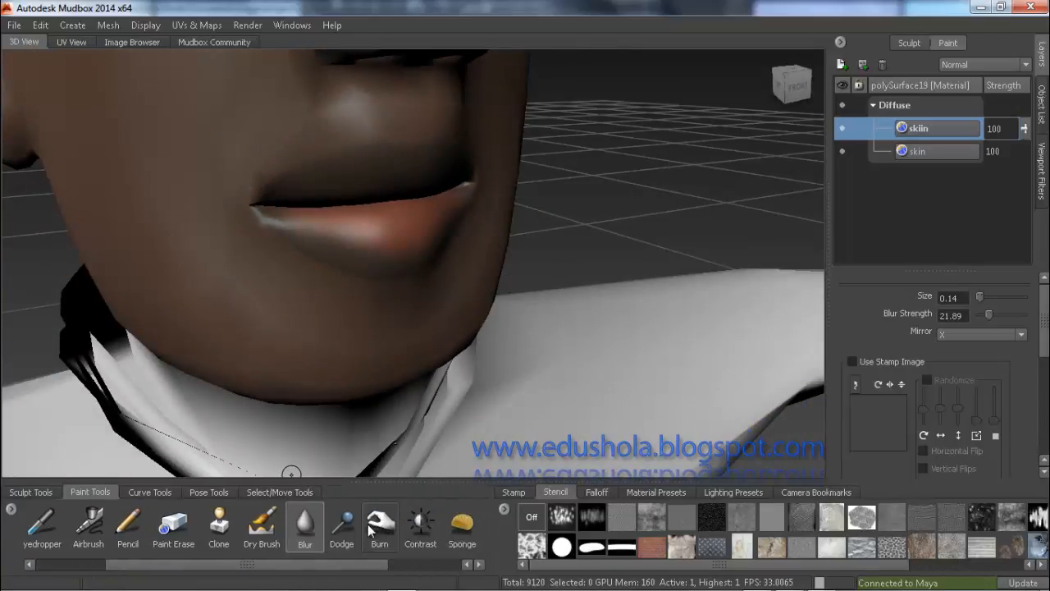
{"action": "left_click", "coordinate": [379, 525]}
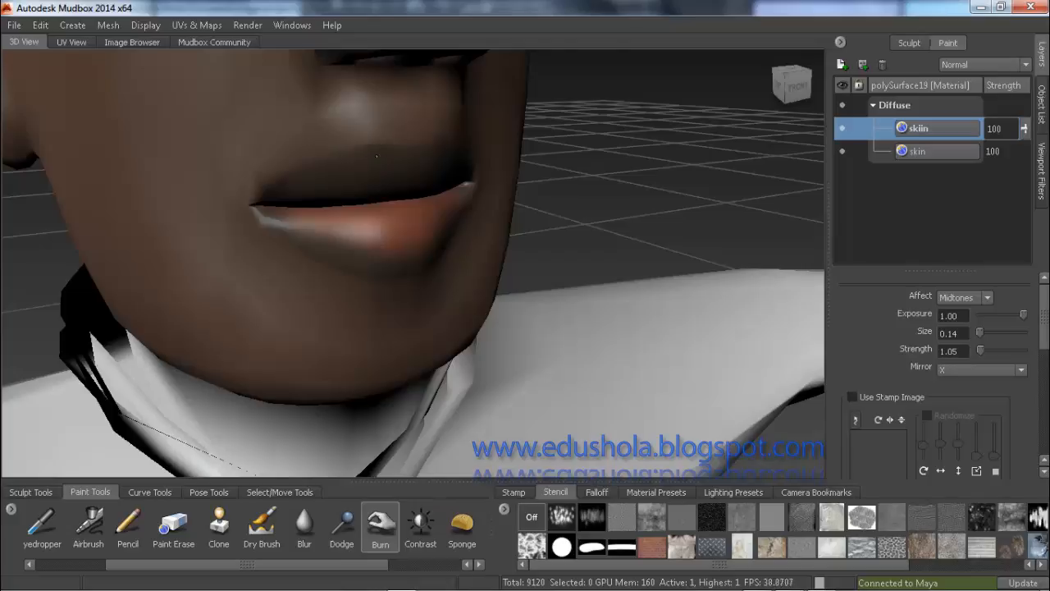
{"action": "left_click_drag", "start_coordinate": [377, 156], "coordinate": [361, 139], "text": "alt"}
{"action": "right_click_drag", "start_coordinate": [361, 138], "coordinate": [493, 145], "text": "alt"}
{"action": "middle_click_drag", "start_coordinate": [375, 146], "coordinate": [361, 202], "text": "alt"}
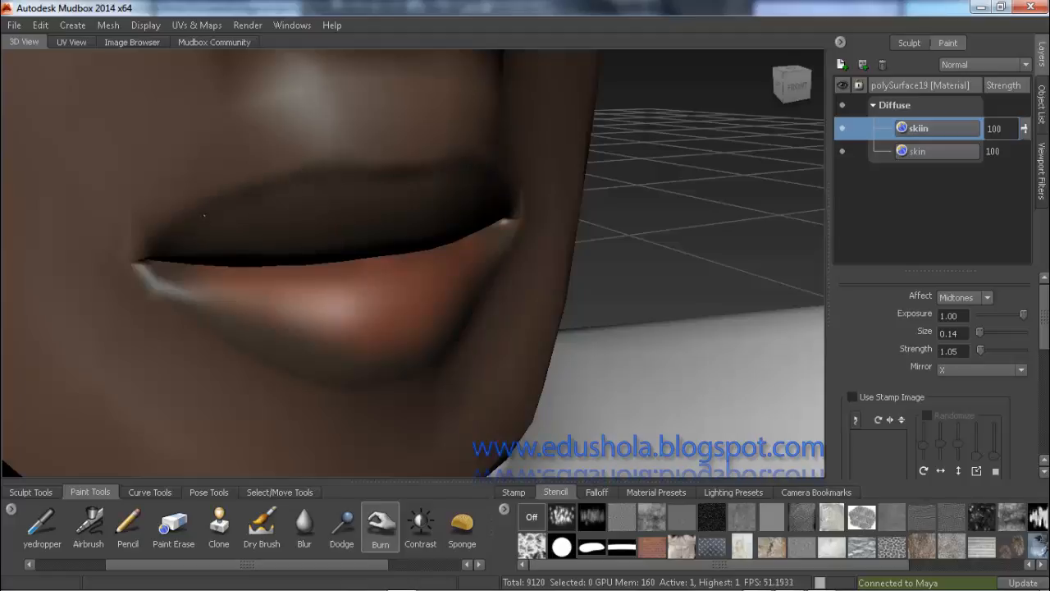
{"action": "left_click_drag", "start_coordinate": [138, 267], "coordinate": [209, 226], "text": "alt"}
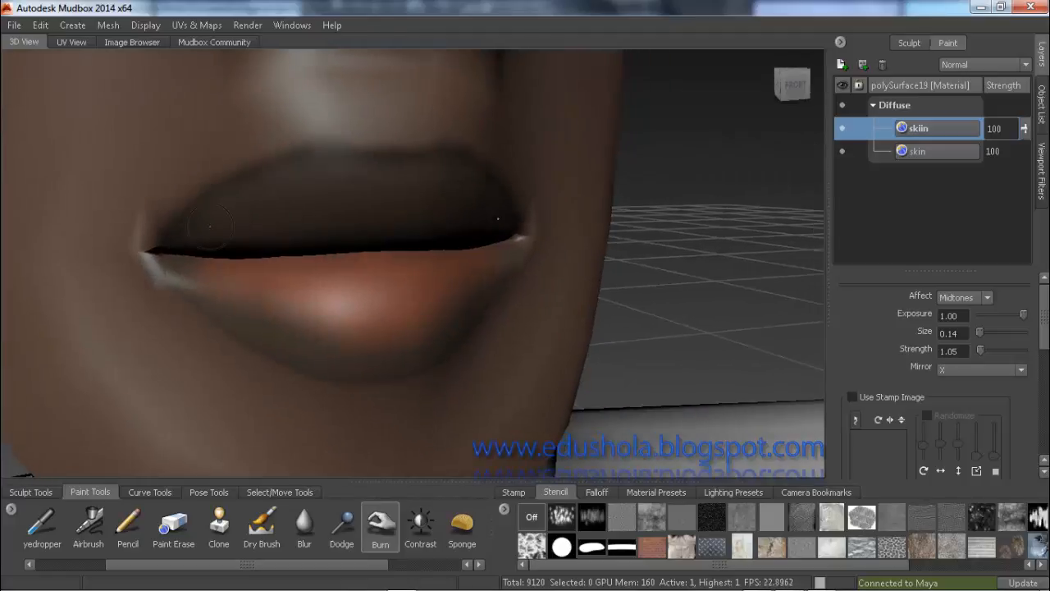
{"action": "scroll", "coordinate": [476, 289], "scroll_direction": "down", "scroll_amount": 6}
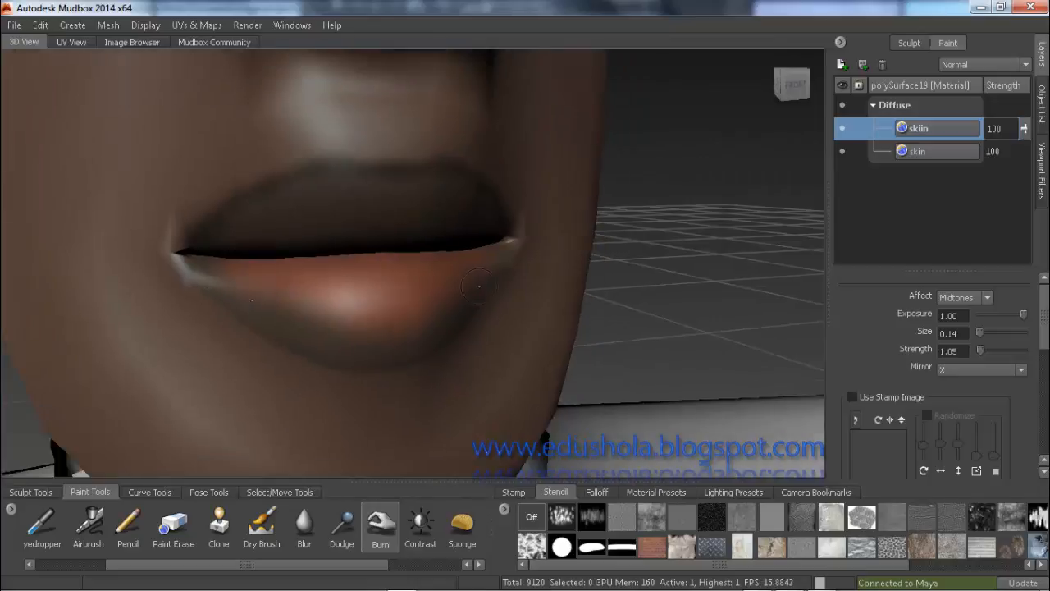
{"action": "scroll", "coordinate": [415, 262], "scroll_direction": "up", "scroll_amount": 7}
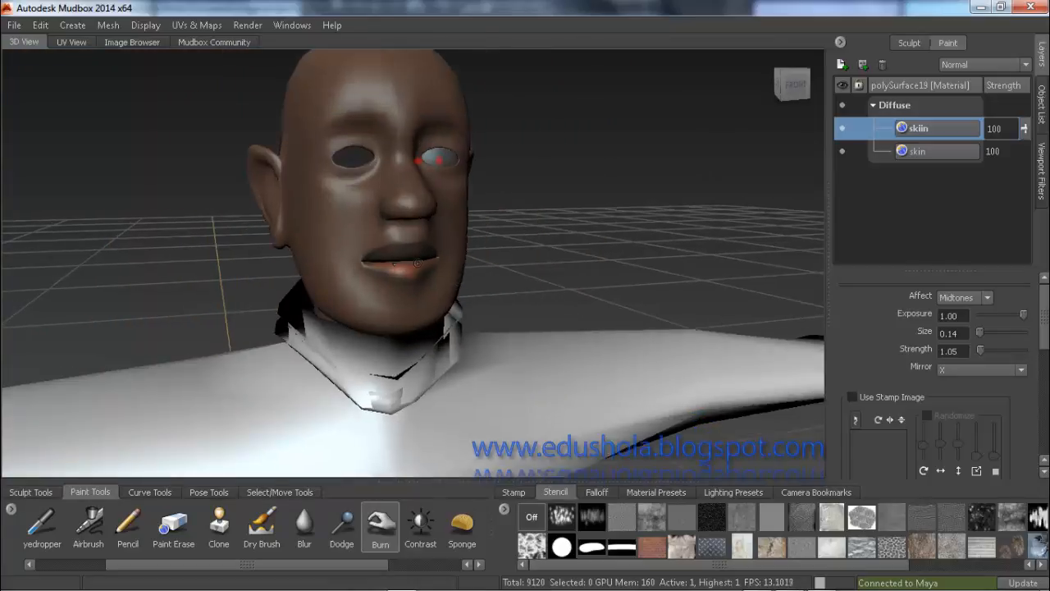
{"action": "scroll", "coordinate": [418, 264], "scroll_direction": "down", "scroll_amount": 6}
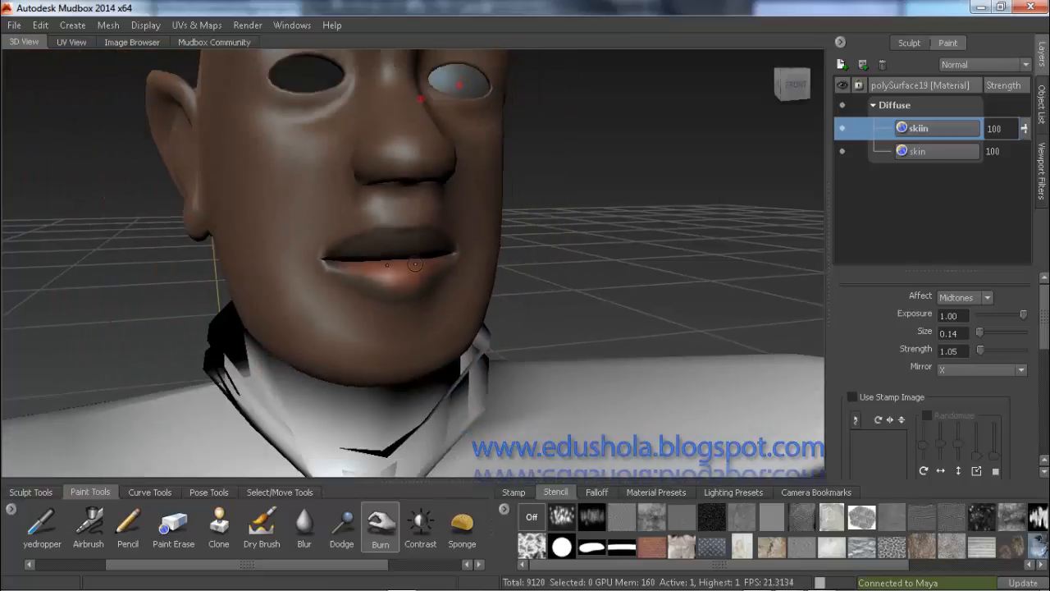
Step: Resize the brush to 0.51 over the eye area and switch to the Paint Brush tool
{"action": "middle_click_drag", "start_coordinate": [417, 172], "coordinate": [414, 269], "text": "alt"}
{"action": "left_click_drag", "start_coordinate": [415, 270], "coordinate": [401, 270], "text": "alt"}
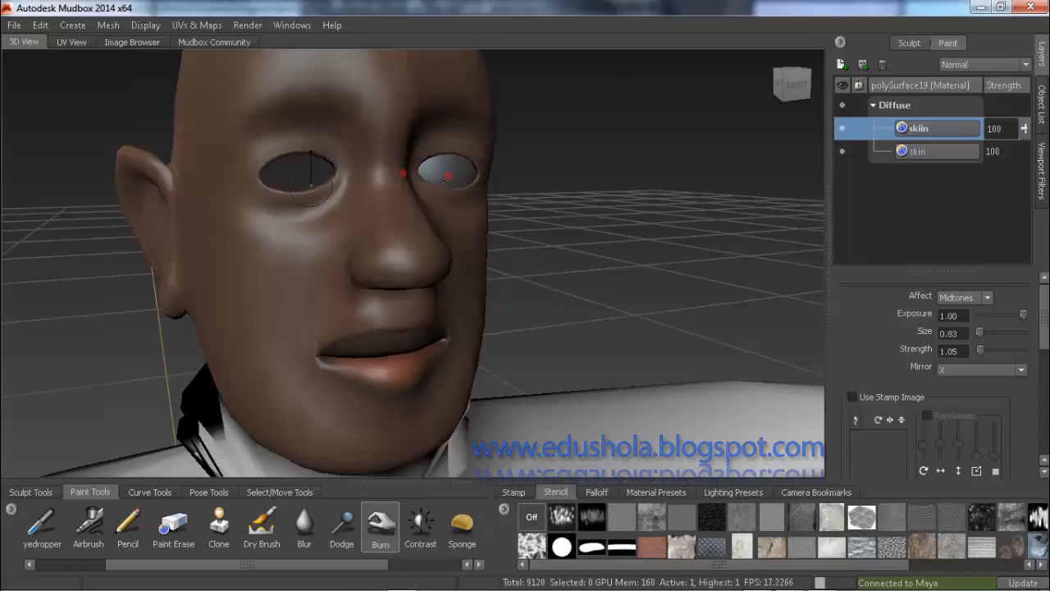
{"action": "left_click_drag", "start_coordinate": [311, 185], "coordinate": [319, 185]}
{"action": "left_click_drag", "start_coordinate": [234, 192], "coordinate": [218, 192]}
{"action": "scroll", "coordinate": [259, 189], "scroll_direction": "up", "scroll_amount": 2}
{"action": "middle_click_drag", "start_coordinate": [246, 186], "coordinate": [265, 263], "text": "alt"}
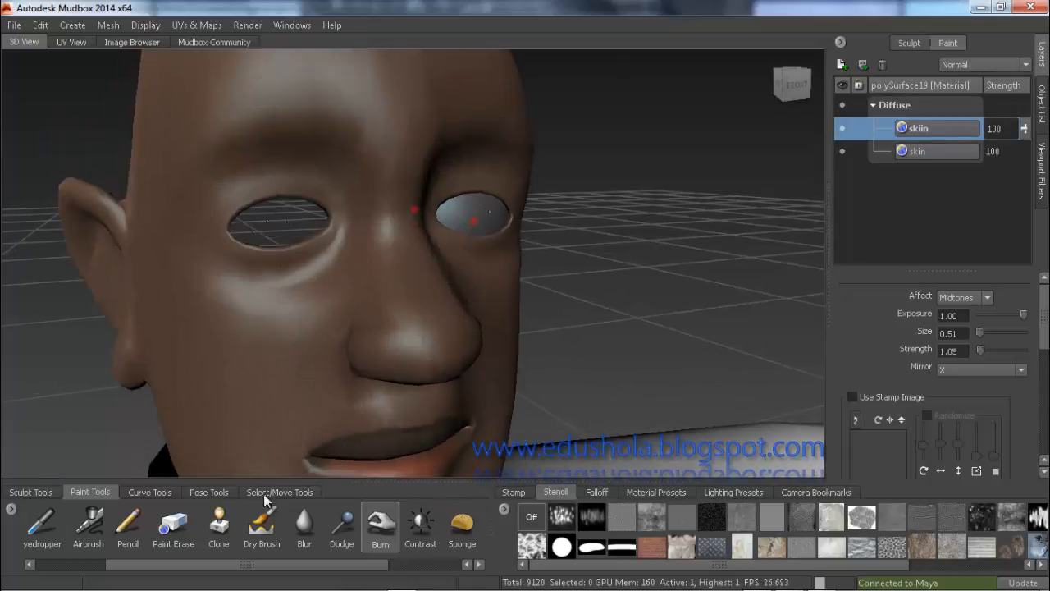
{"action": "left_click", "coordinate": [39, 568]}
{"action": "left_click", "coordinate": [50, 525]}
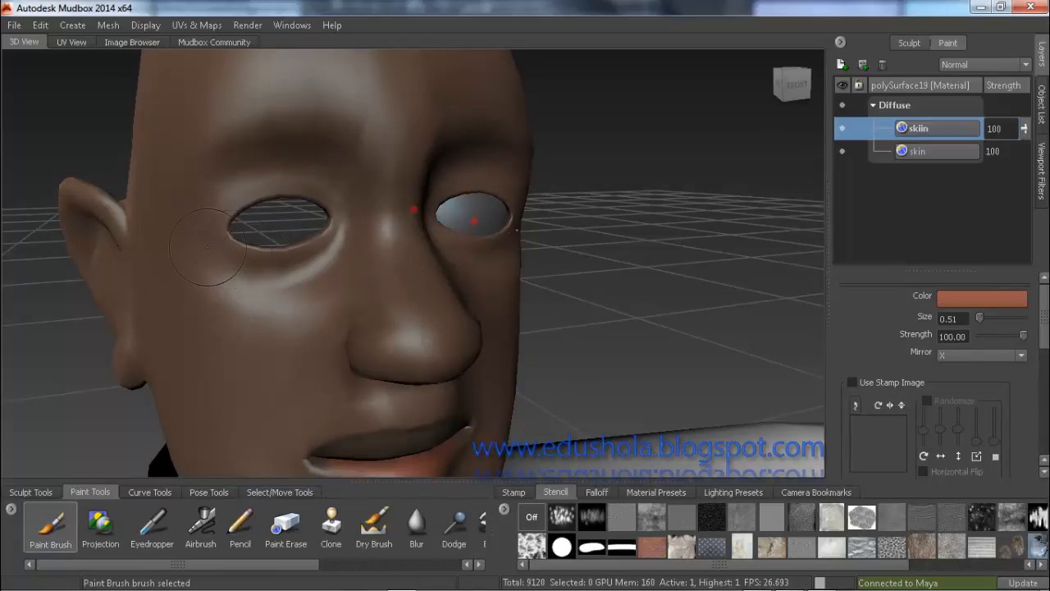
Step: Undo the reddish test stroke, pick the greyish brown from the color history, and paint the skin around both eyes
{"action": "mouse_move", "coordinate": [213, 218]}
{"action": "left_mouse_down"}
{"action": "mouse_move", "coordinate": [228, 190]}
{"action": "mouse_move", "coordinate": [249, 197]}
{"action": "left_mouse_up"}
{"action": "key", "text": "ctrl+z"}
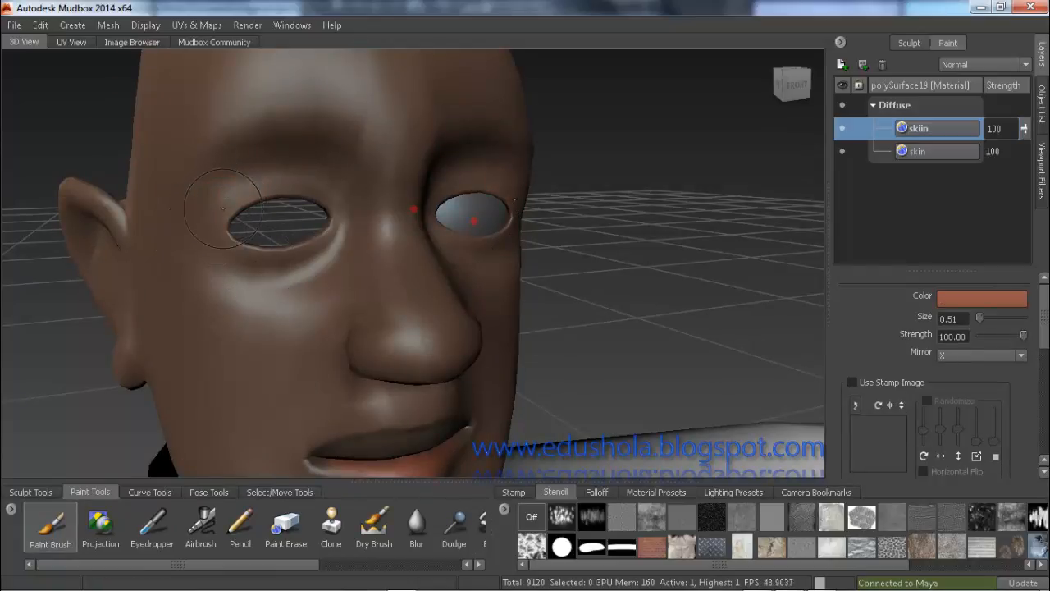
{"action": "left_click", "coordinate": [977, 301]}
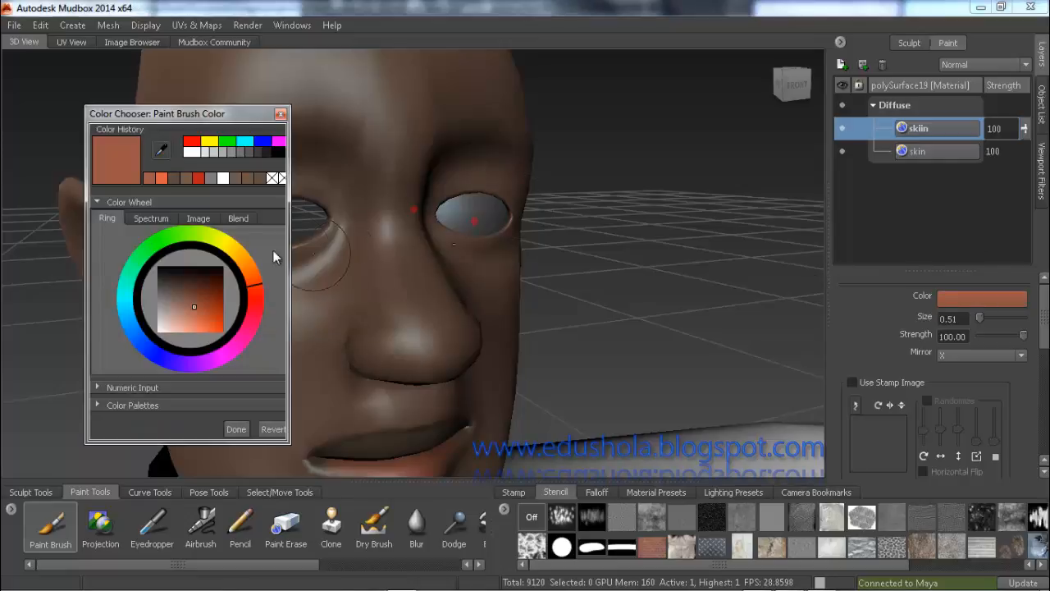
{"action": "left_click", "coordinate": [261, 178]}
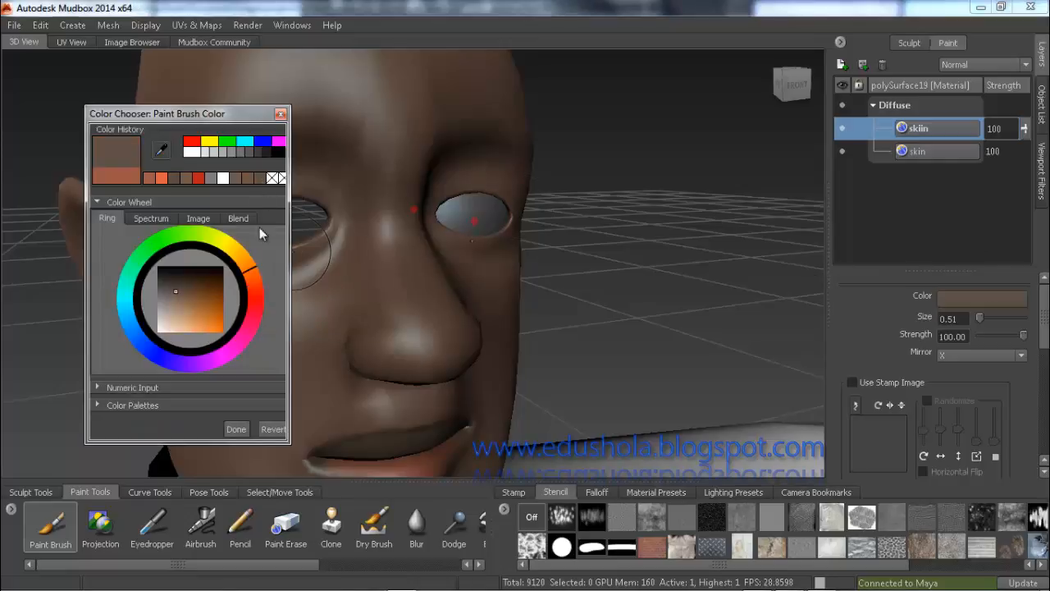
{"action": "left_click", "coordinate": [236, 429]}
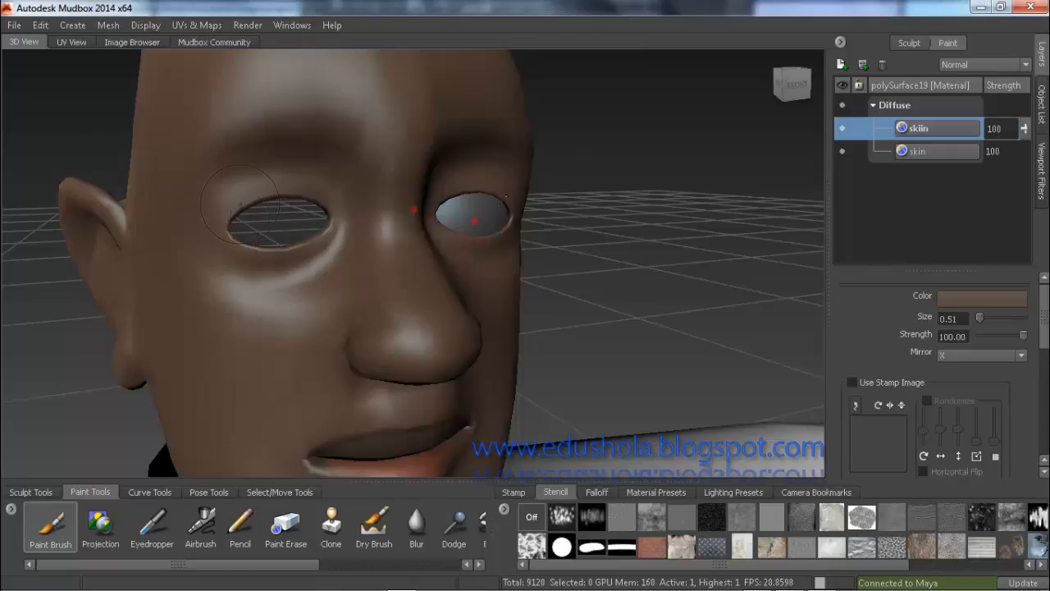
{"action": "mouse_move", "coordinate": [211, 223]}
{"action": "left_mouse_down"}
{"action": "mouse_move", "coordinate": [235, 179]}
{"action": "mouse_move", "coordinate": [346, 212]}
{"action": "mouse_move", "coordinate": [358, 241]}
{"action": "mouse_move", "coordinate": [267, 293]}
{"action": "mouse_move", "coordinate": [214, 280]}
{"action": "left_mouse_up"}
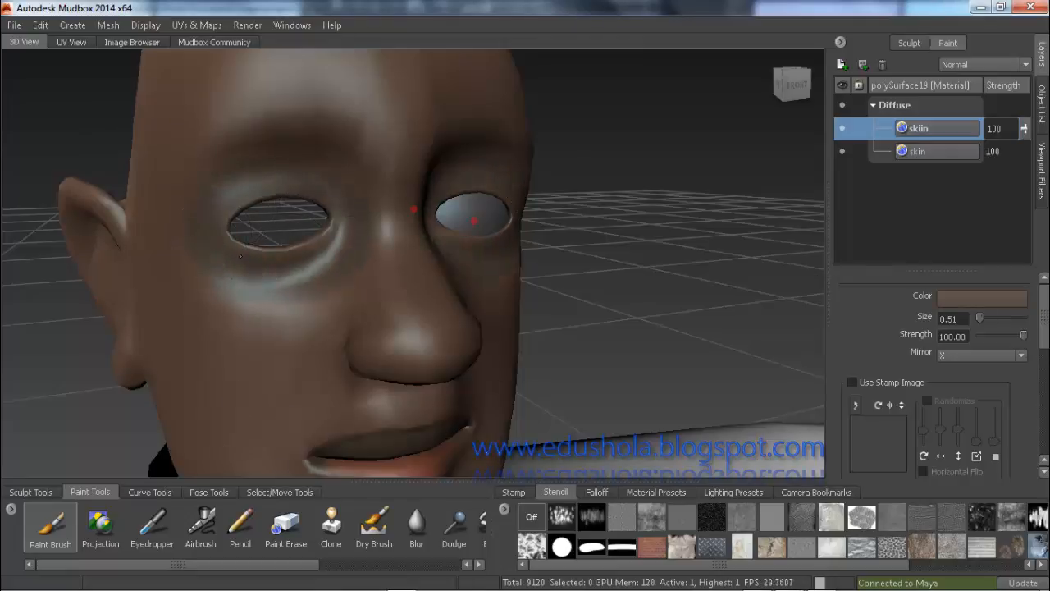
{"action": "mouse_move", "coordinate": [378, 216]}
{"action": "left_mouse_down", "text": "alt"}
{"action": "mouse_move", "coordinate": [188, 215]}
{"action": "mouse_move", "coordinate": [371, 209]}
{"action": "left_mouse_up", "text": "alt"}
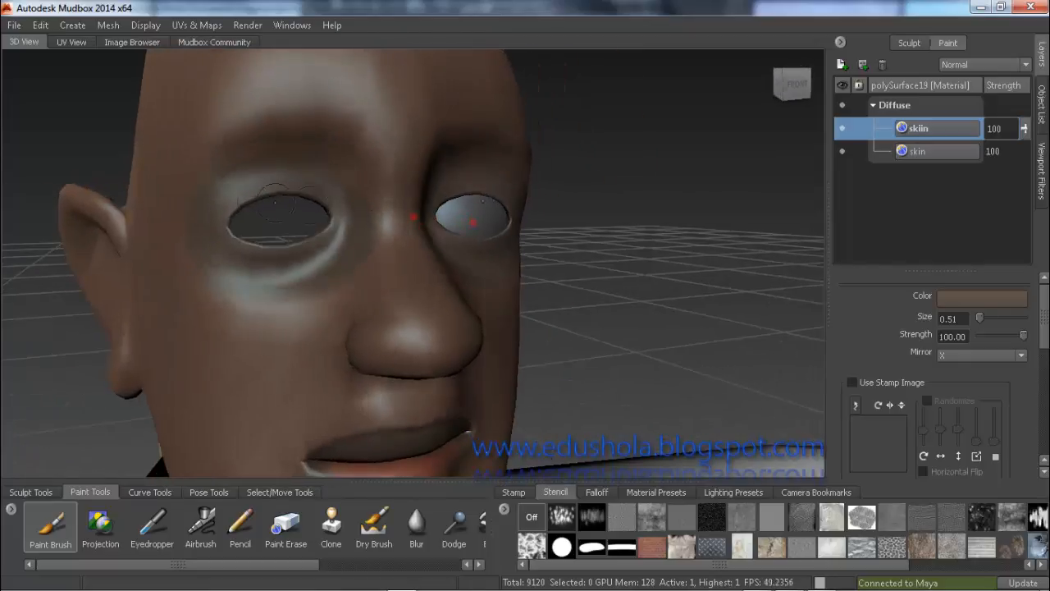
Step: Soften the painted patches around the eyes and nose bridge with the Blur tool
{"action": "left_click", "coordinate": [353, 564]}
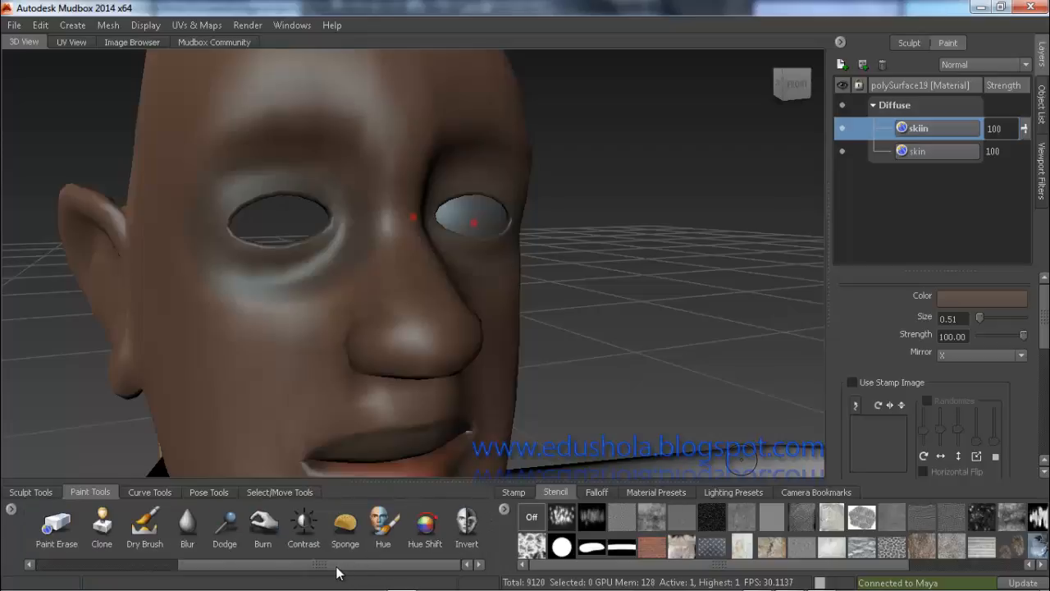
{"action": "left_click", "coordinate": [190, 523]}
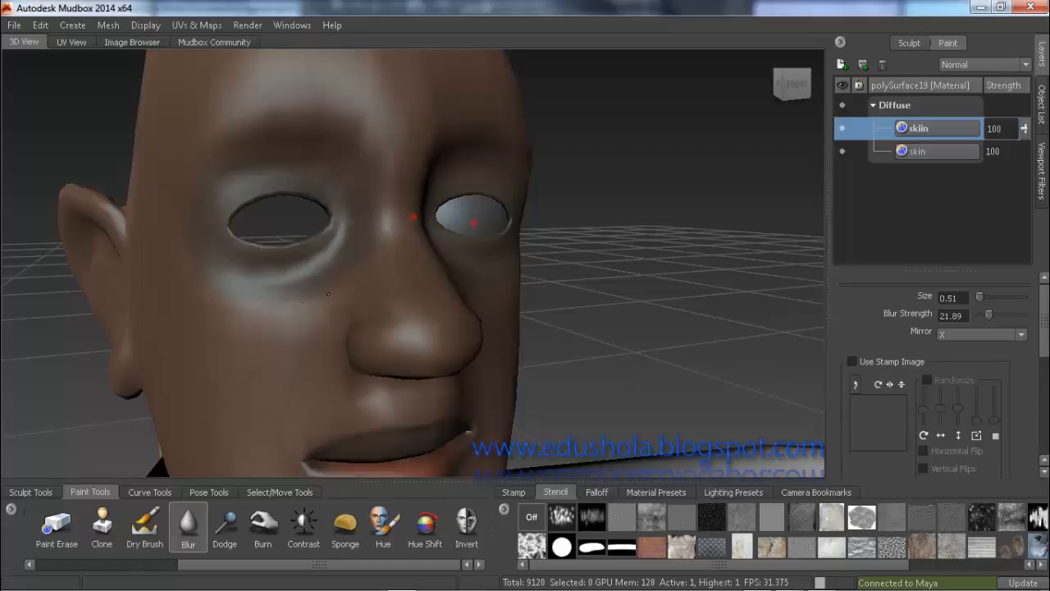
{"action": "mouse_move", "coordinate": [342, 304]}
{"action": "left_mouse_down", "text": "alt"}
{"action": "mouse_move", "coordinate": [440, 300]}
{"action": "mouse_move", "coordinate": [375, 331]}
{"action": "mouse_move", "coordinate": [345, 312]}
{"action": "left_mouse_up", "text": "alt"}
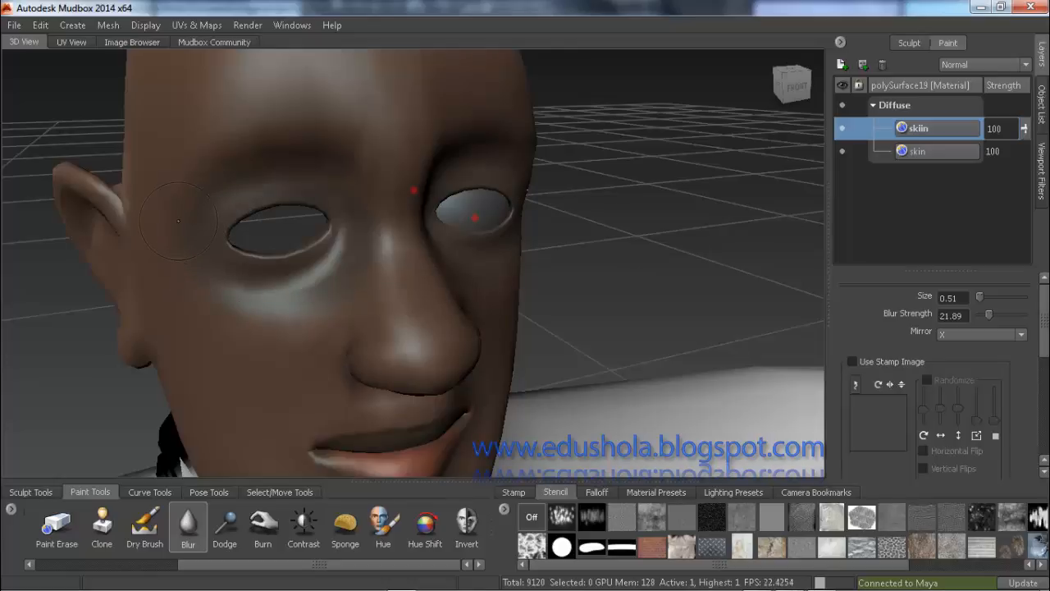
{"action": "left_click_drag", "start_coordinate": [249, 184], "coordinate": [299, 164], "text": "alt"}
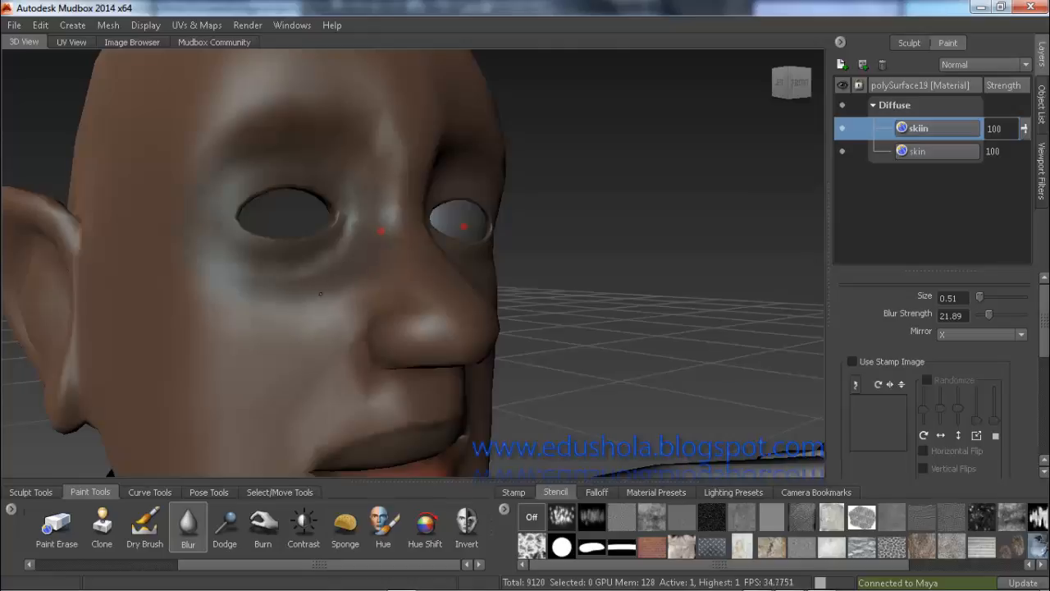
{"action": "left_click_drag", "start_coordinate": [386, 276], "coordinate": [399, 293], "text": "alt"}
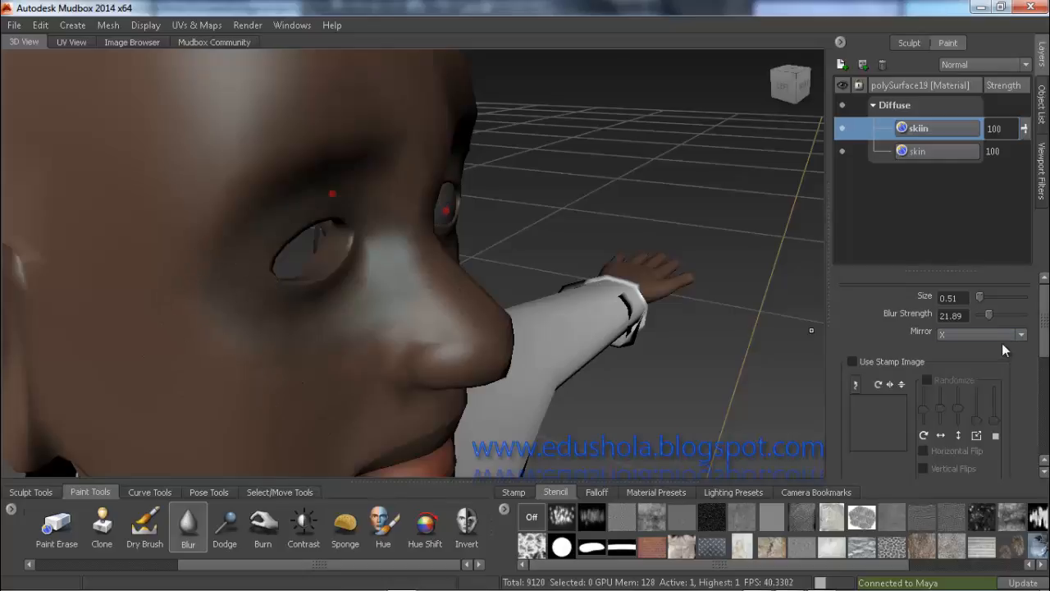
Step: Raise the blur strength to 51.39 and further blend the edges of the eye shading into the skin
{"action": "left_click_drag", "start_coordinate": [990, 315], "coordinate": [1006, 315]}
{"action": "left_click_drag", "start_coordinate": [191, 226], "coordinate": [277, 121], "text": "alt"}
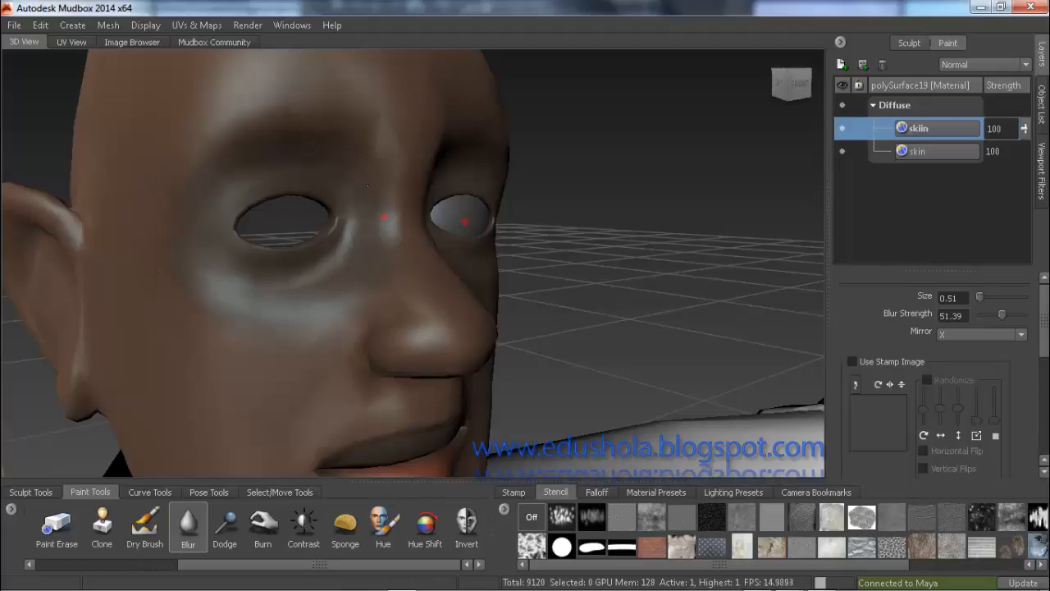
{"action": "left_click_drag", "start_coordinate": [301, 356], "coordinate": [206, 328], "text": "alt"}
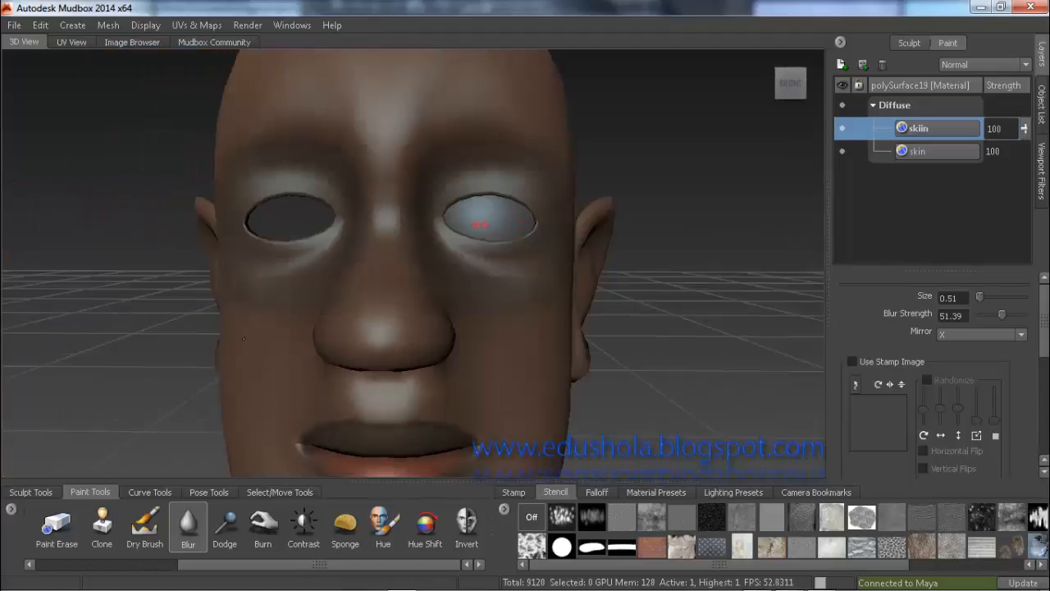
{"action": "scroll", "coordinate": [250, 277], "scroll_direction": "down", "scroll_amount": 1}
{"action": "right_click_drag", "start_coordinate": [250, 278], "coordinate": [231, 278], "text": "alt"}
{"action": "left_click_drag", "start_coordinate": [231, 278], "coordinate": [297, 292], "text": "alt"}
{"action": "scroll", "coordinate": [298, 291], "scroll_direction": "up", "scroll_amount": 4}
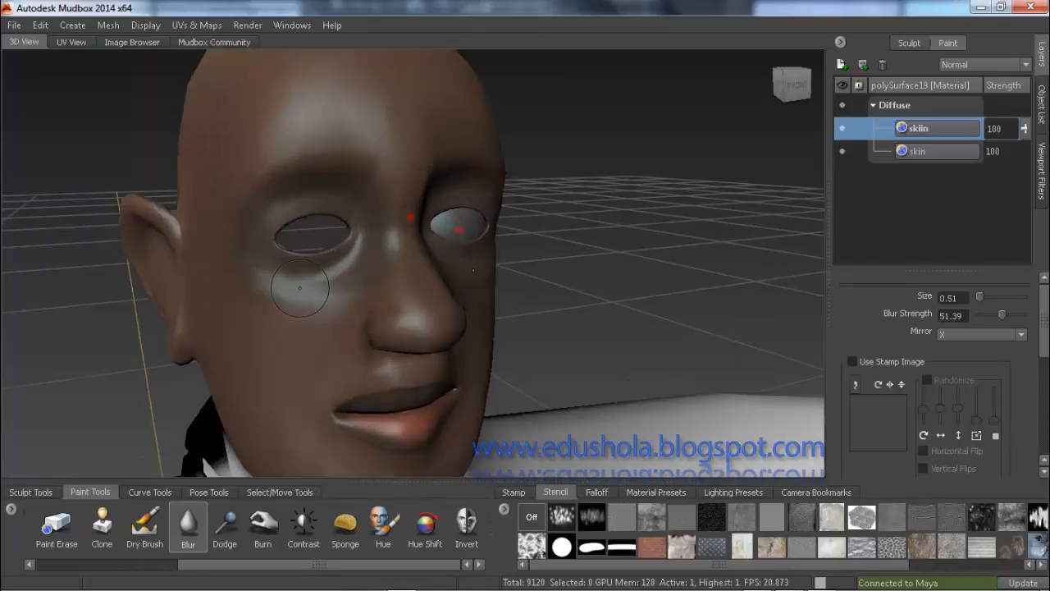
Step: Switch to the Paint Erase tool and enlarge its brush to size 1.07
{"action": "left_click", "coordinate": [1001, 335]}
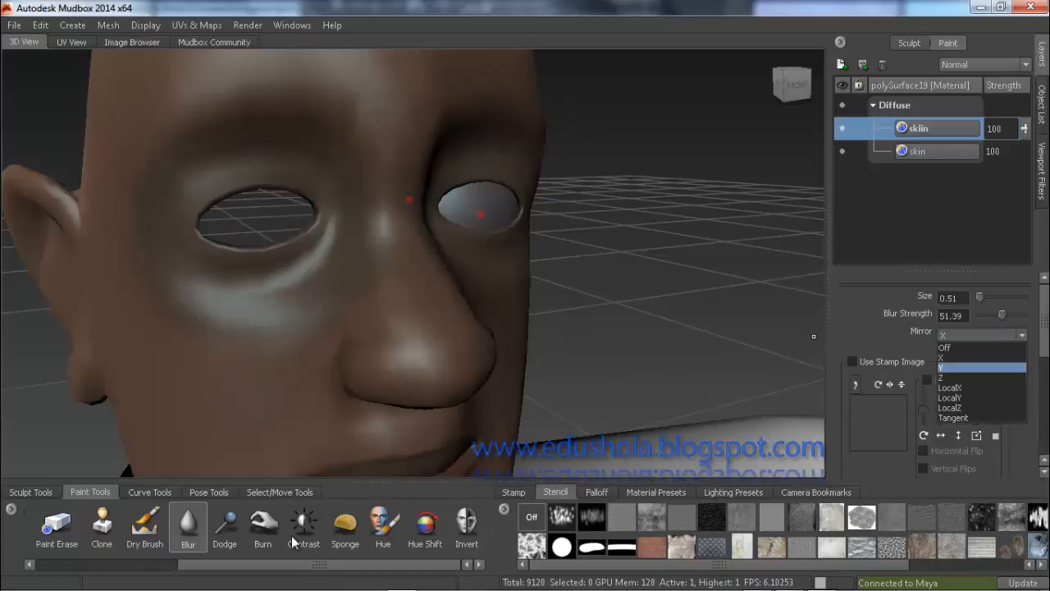
{"action": "left_click_drag", "start_coordinate": [201, 565], "coordinate": [139, 565]}
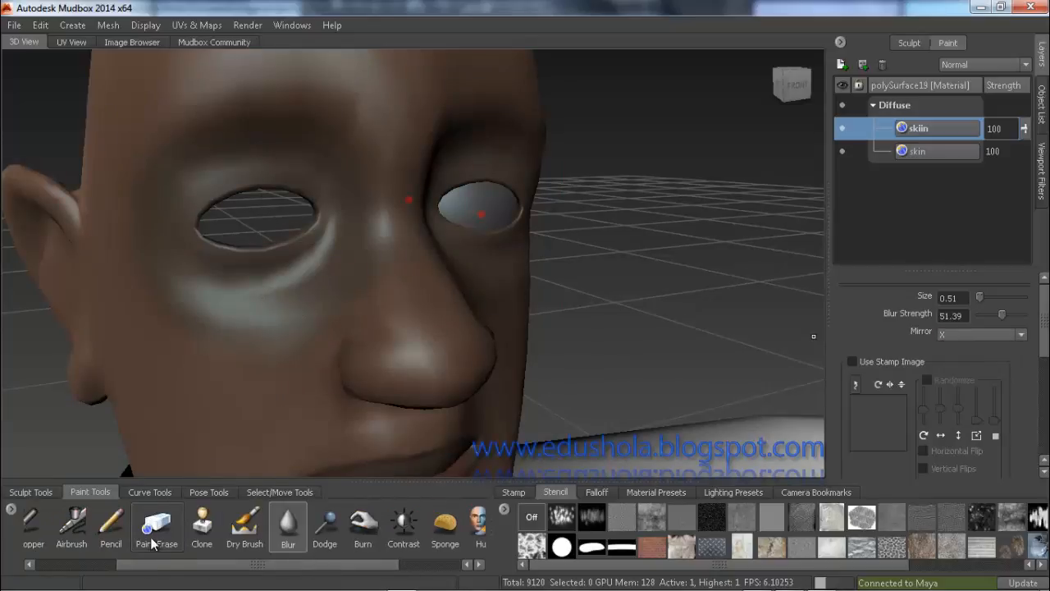
{"action": "left_click", "coordinate": [157, 529]}
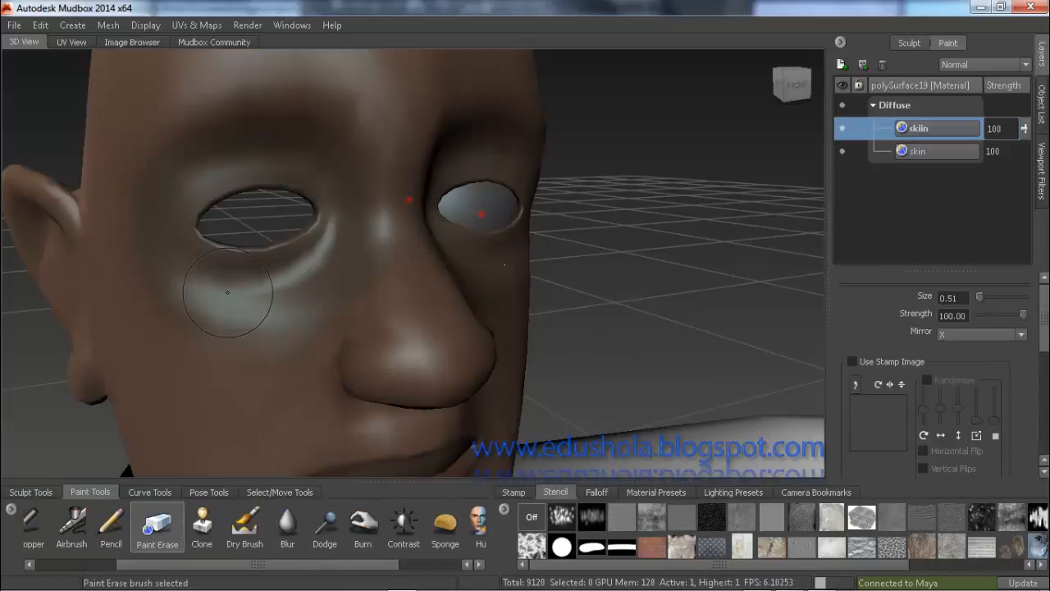
{"action": "key", "text": "b"}
{"action": "left_click_drag", "start_coordinate": [227, 292], "coordinate": [276, 292]}
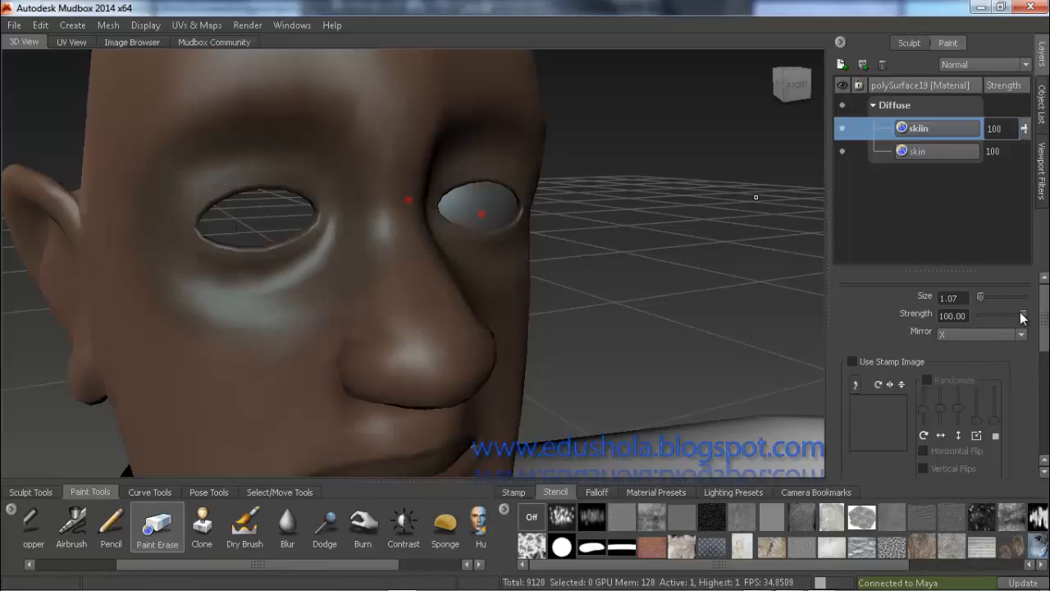
Step: Set the eraser strength to 7.00 and gently fade the grey shading around the eyes and nose bridge
{"action": "left_click_drag", "start_coordinate": [1023, 315], "coordinate": [972, 322]}
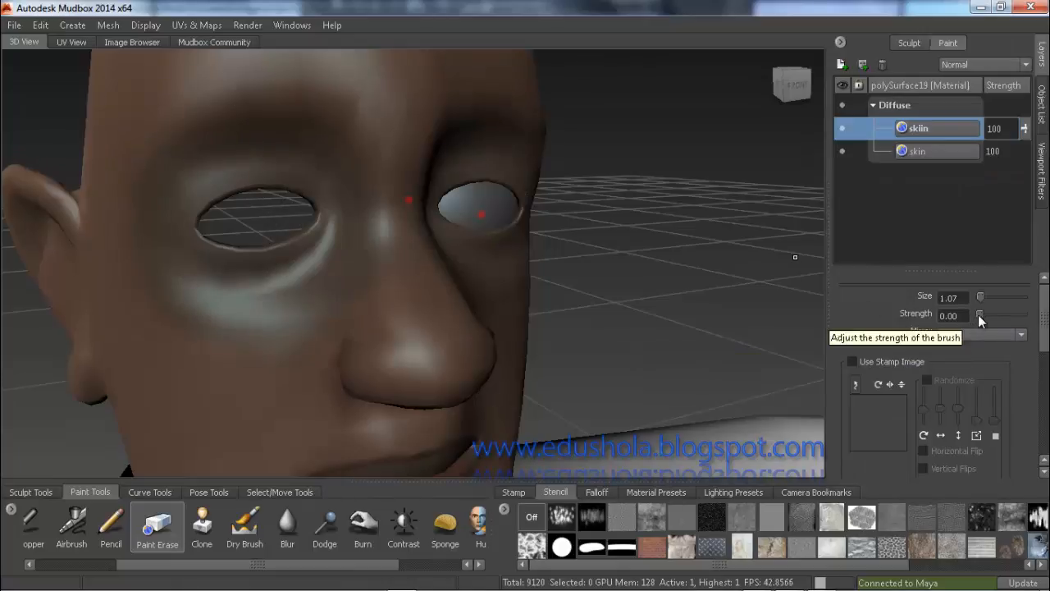
{"action": "left_click_drag", "start_coordinate": [979, 315], "coordinate": [983, 315]}
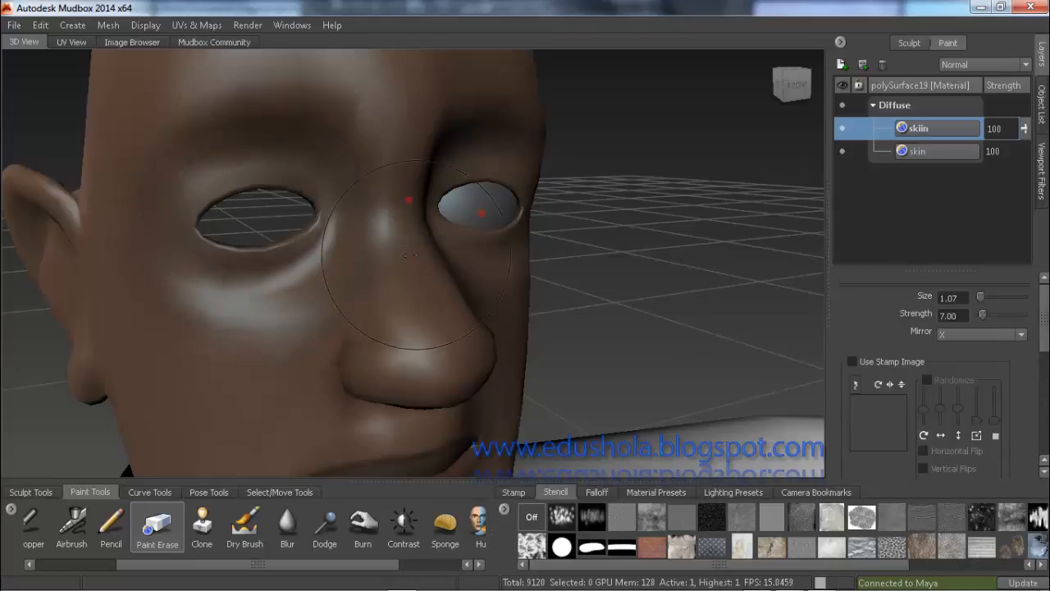
{"action": "mouse_move", "coordinate": [414, 254]}
{"action": "left_mouse_down", "text": "alt"}
{"action": "mouse_move", "coordinate": [376, 254]}
{"action": "mouse_move", "coordinate": [449, 255]}
{"action": "left_mouse_up", "text": "alt"}
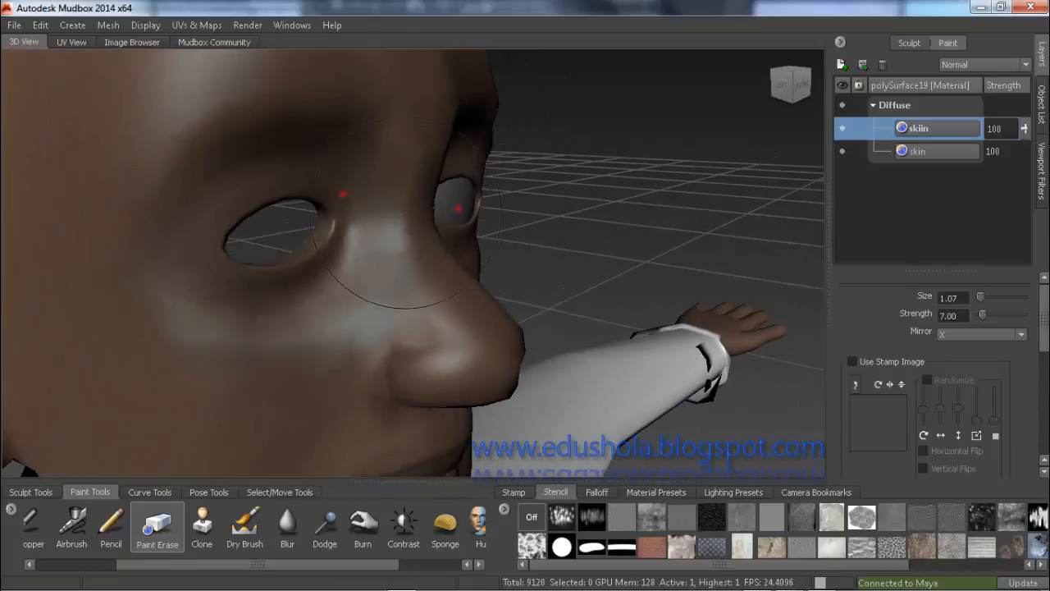
{"action": "mouse_move", "coordinate": [369, 255]}
{"action": "left_mouse_down", "text": "alt"}
{"action": "mouse_move", "coordinate": [328, 185]}
{"action": "mouse_move", "coordinate": [330, 247]}
{"action": "mouse_move", "coordinate": [369, 254]}
{"action": "left_mouse_up", "text": "alt"}
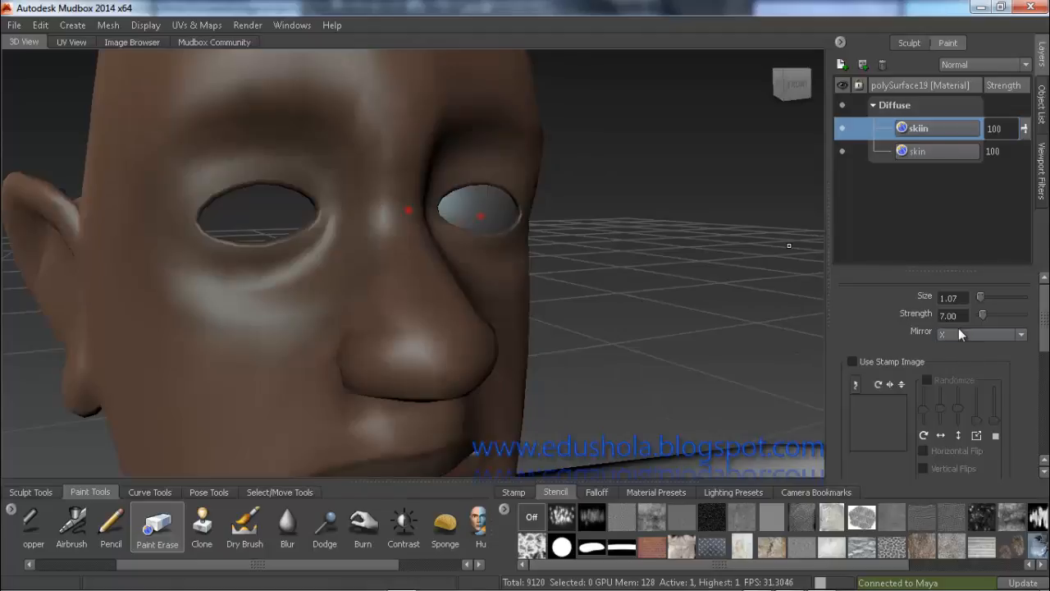
Step: Switch back to the Blur tool and soften the grey shading across the outer eye area and upper cheek
{"action": "left_click", "coordinate": [283, 538]}
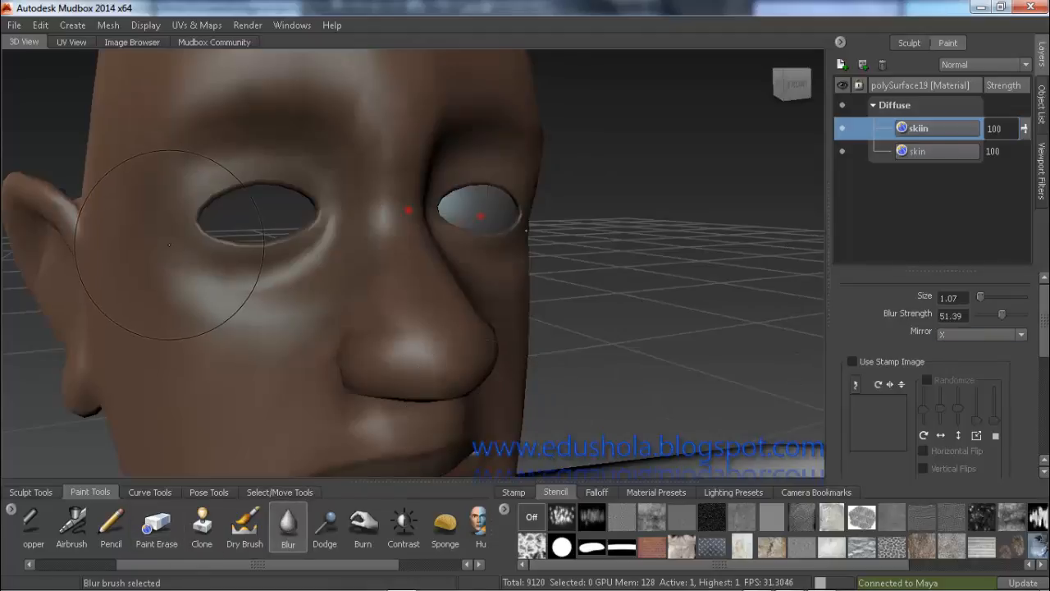
{"action": "left_click_drag", "start_coordinate": [169, 244], "coordinate": [169, 346]}
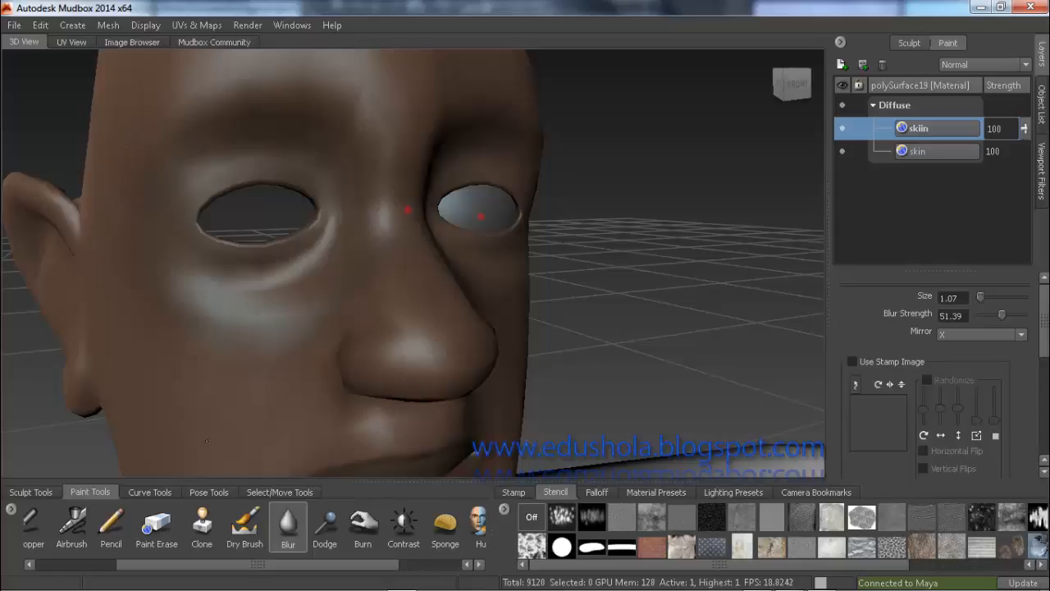
{"action": "scroll", "coordinate": [369, 313], "scroll_direction": "down", "scroll_amount": 5}
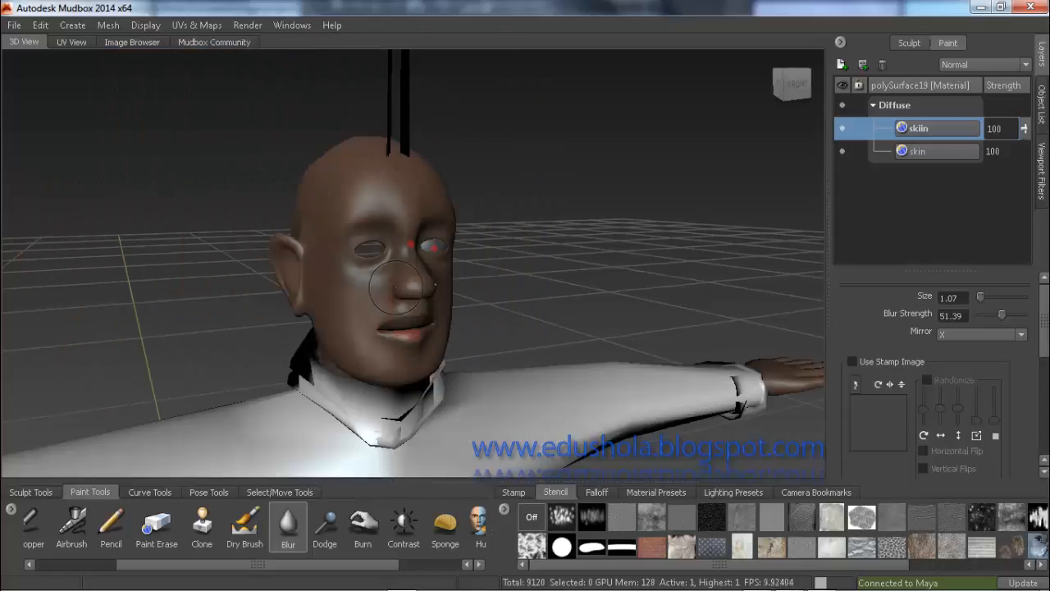
{"action": "mouse_move", "coordinate": [367, 283]}
{"action": "left_mouse_down", "text": "alt"}
{"action": "mouse_move", "coordinate": [427, 316]}
{"action": "mouse_move", "coordinate": [366, 280]}
{"action": "left_mouse_up", "text": "alt"}
{"action": "scroll", "coordinate": [365, 281], "scroll_direction": "up", "scroll_amount": 5}
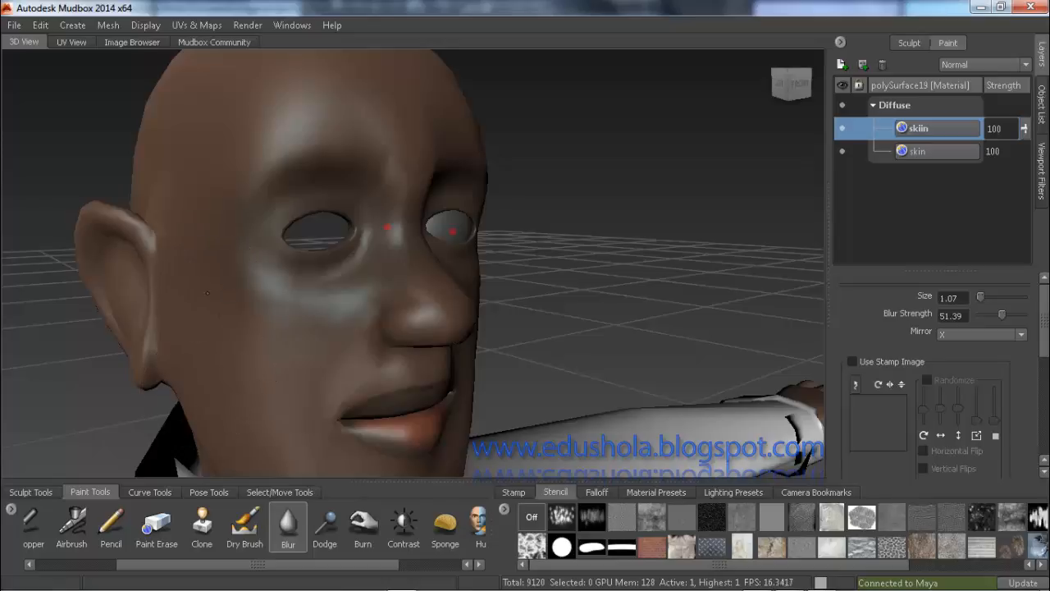
Step: Raise the blur strength to 56.54 and blend the shading beside and below the eyes into the cheeks
{"action": "left_click", "coordinate": [1019, 315]}
{"action": "left_click", "coordinate": [1014, 317]}
{"action": "left_click", "coordinate": [1015, 314]}
{"action": "left_click", "coordinate": [1014, 313]}
{"action": "left_click_drag", "start_coordinate": [280, 243], "coordinate": [265, 292]}
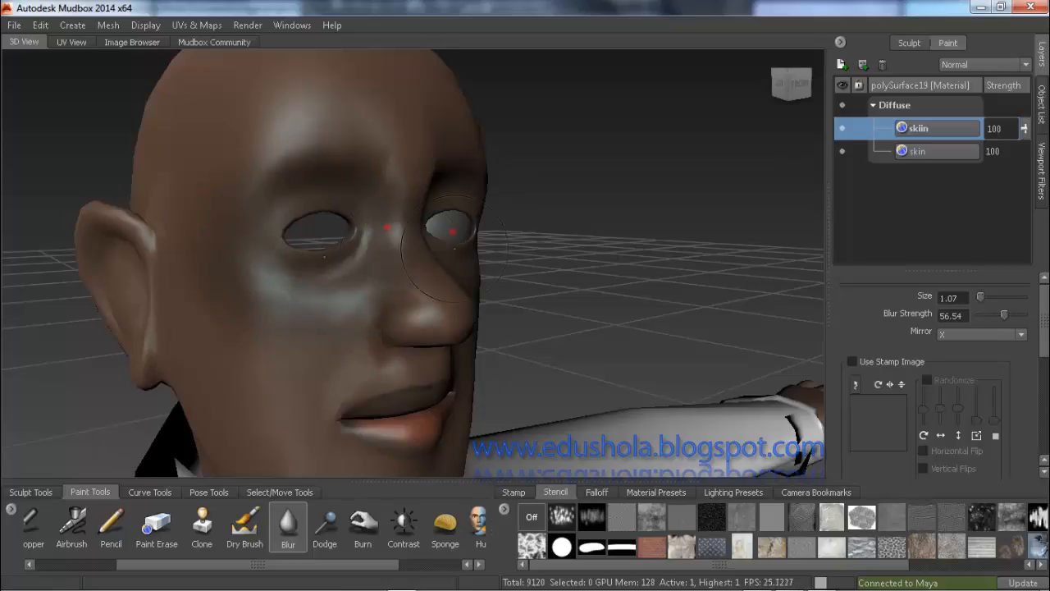
{"action": "mouse_move", "coordinate": [458, 246]}
{"action": "left_mouse_down", "text": "alt"}
{"action": "mouse_move", "coordinate": [146, 295]}
{"action": "mouse_move", "coordinate": [244, 329]}
{"action": "left_mouse_up", "text": "alt"}
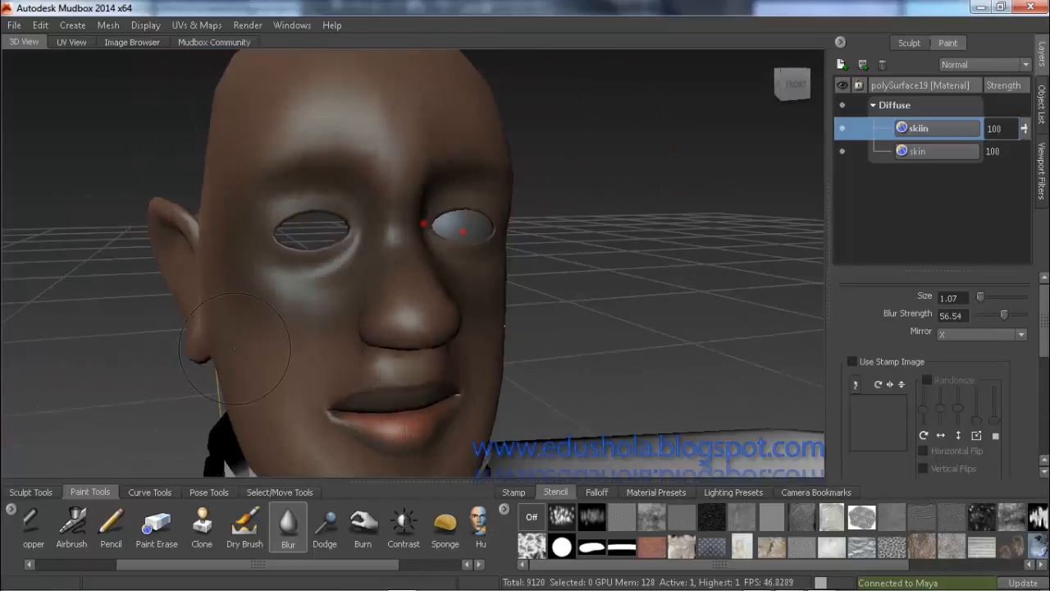
{"action": "middle_click_drag", "start_coordinate": [263, 371], "coordinate": [274, 286], "text": "alt"}
{"action": "left_click_drag", "start_coordinate": [276, 286], "coordinate": [297, 297]}
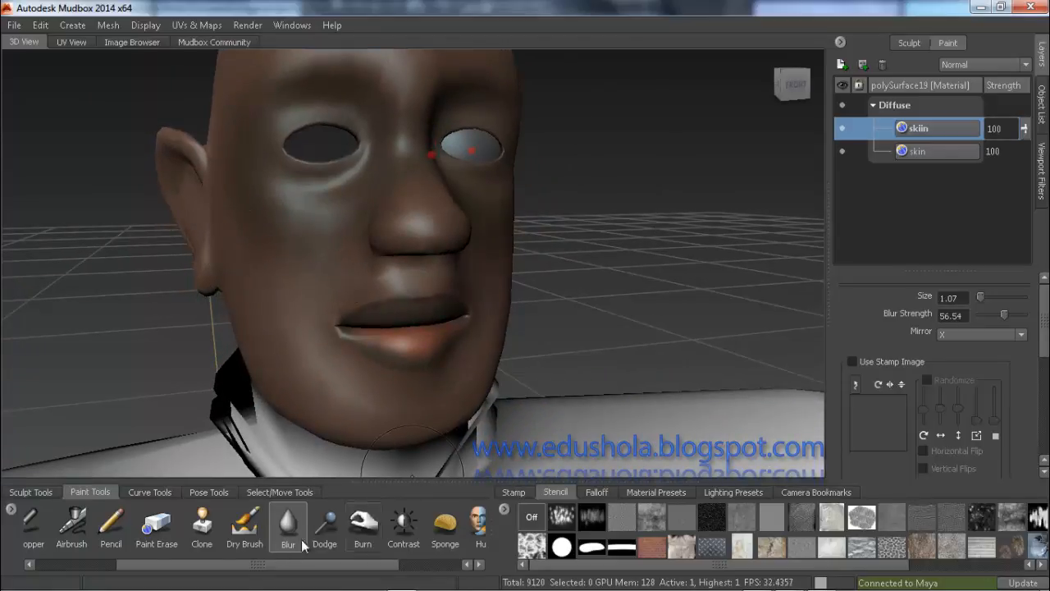
Step: Switch to the Paint Erase tool and examine the blended face shading from the front, three-quarter and side views
{"action": "left_click", "coordinate": [168, 529]}
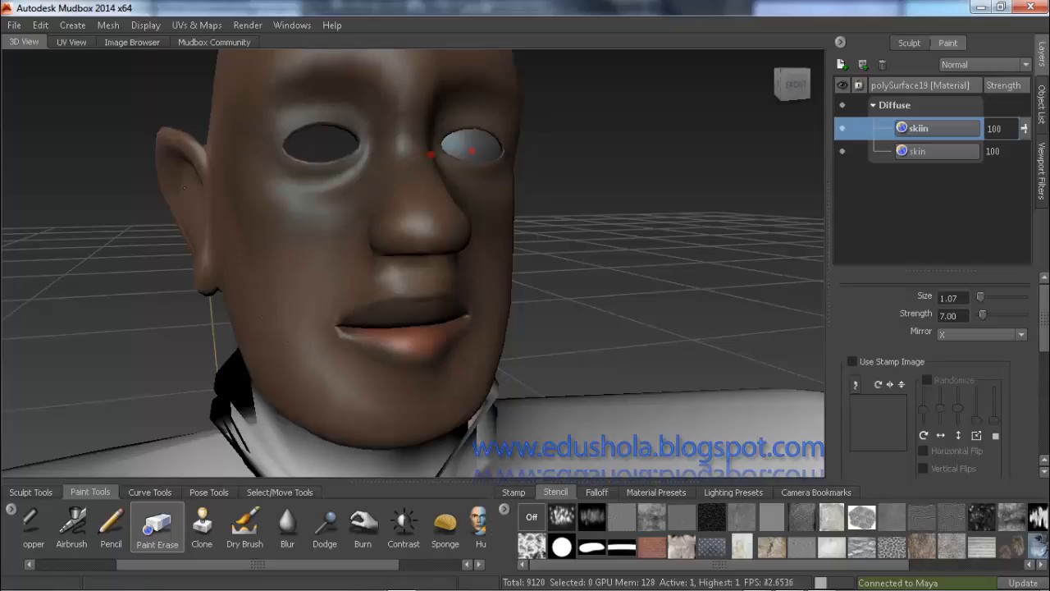
{"action": "scroll", "coordinate": [159, 66], "scroll_direction": "down", "scroll_amount": 5}
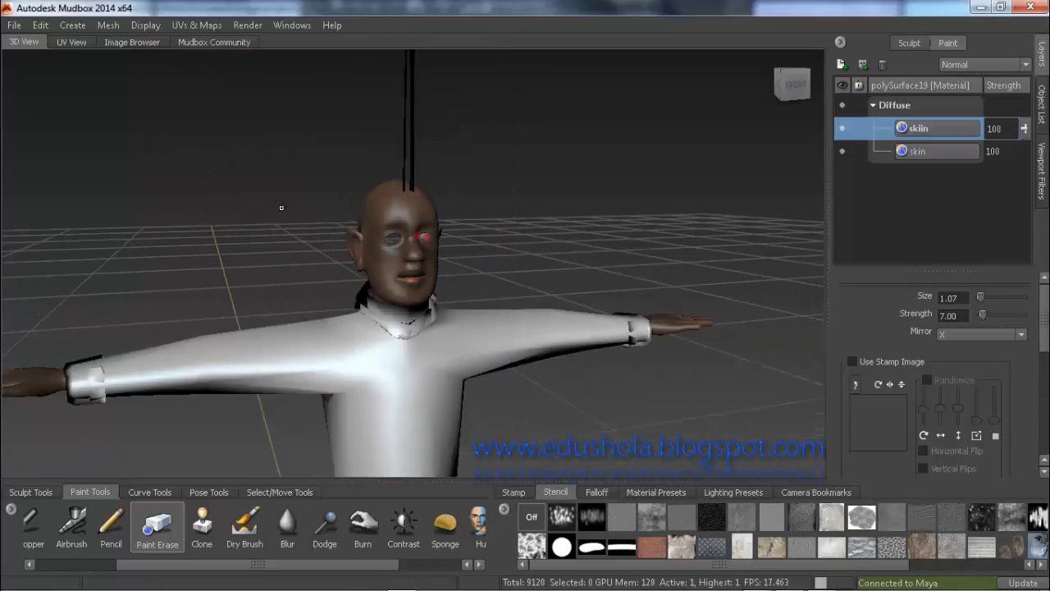
{"action": "scroll", "coordinate": [335, 241], "scroll_direction": "up", "scroll_amount": 3}
{"action": "scroll", "coordinate": [339, 236], "scroll_direction": "up", "scroll_amount": 4}
{"action": "left_click_drag", "start_coordinate": [318, 229], "coordinate": [459, 220], "text": "alt"}
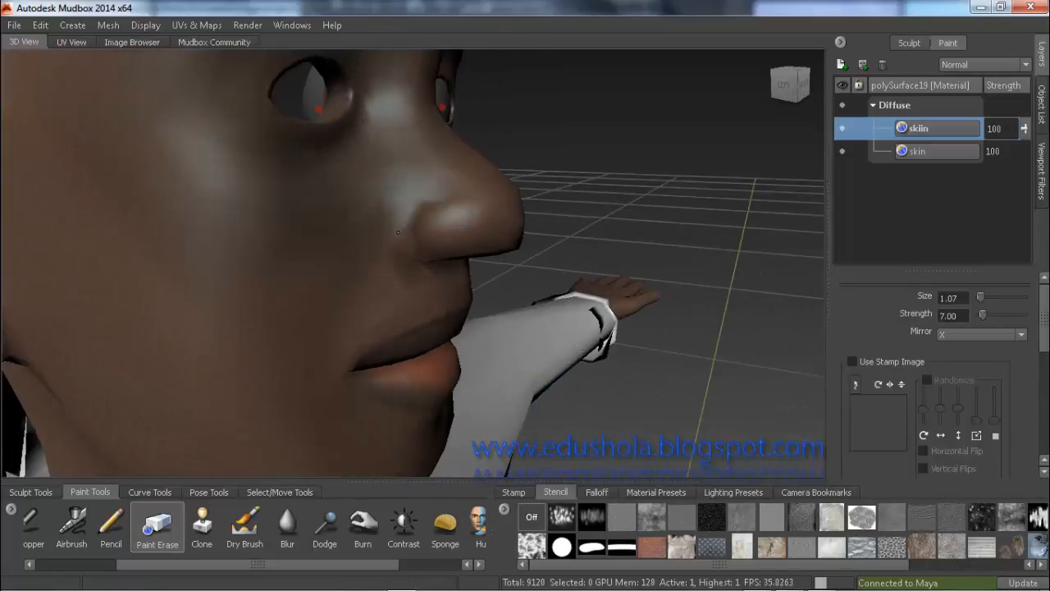
{"action": "scroll", "coordinate": [286, 217], "scroll_direction": "down", "scroll_amount": 1}
{"action": "scroll", "coordinate": [286, 217], "scroll_direction": "down", "scroll_amount": 3}
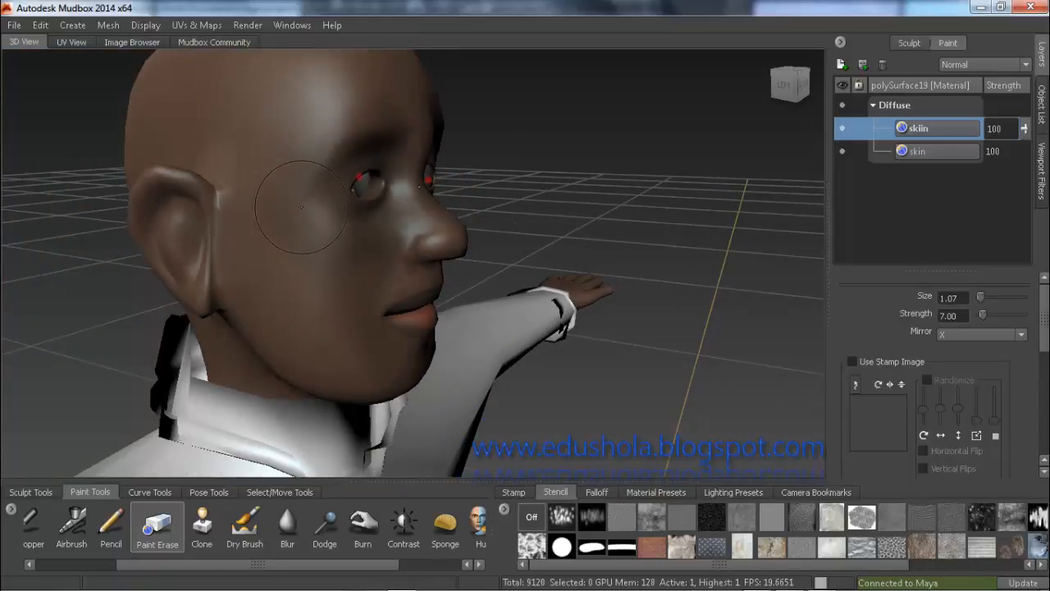
{"action": "scroll", "coordinate": [324, 201], "scroll_direction": "up", "scroll_amount": 2}
{"action": "left_click_drag", "start_coordinate": [328, 204], "coordinate": [321, 191], "text": "alt"}
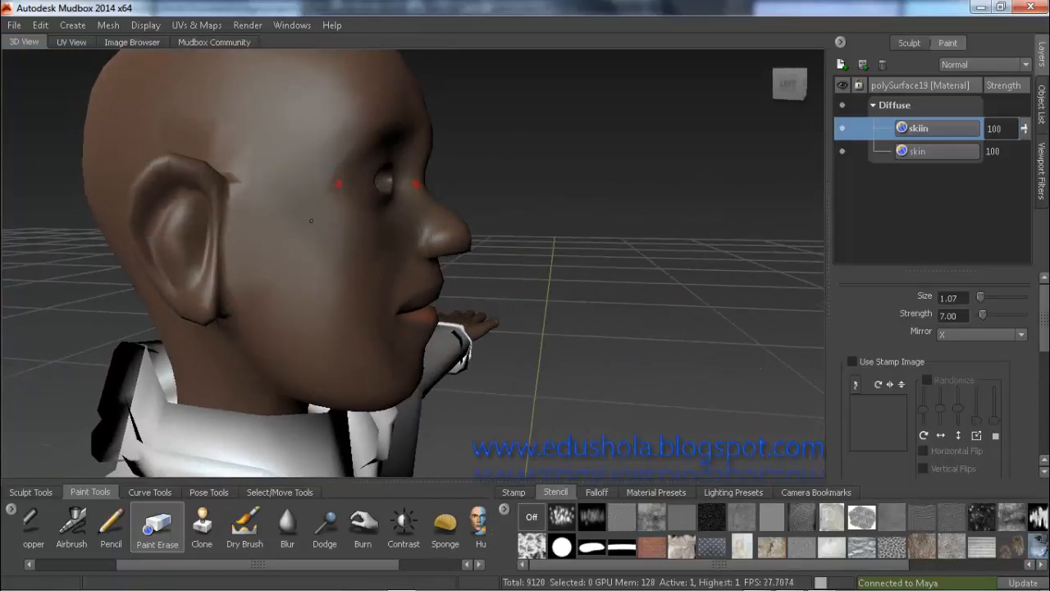
{"action": "scroll", "coordinate": [363, 261], "scroll_direction": "down", "scroll_amount": 3}
{"action": "scroll", "coordinate": [368, 262], "scroll_direction": "up", "scroll_amount": 4}
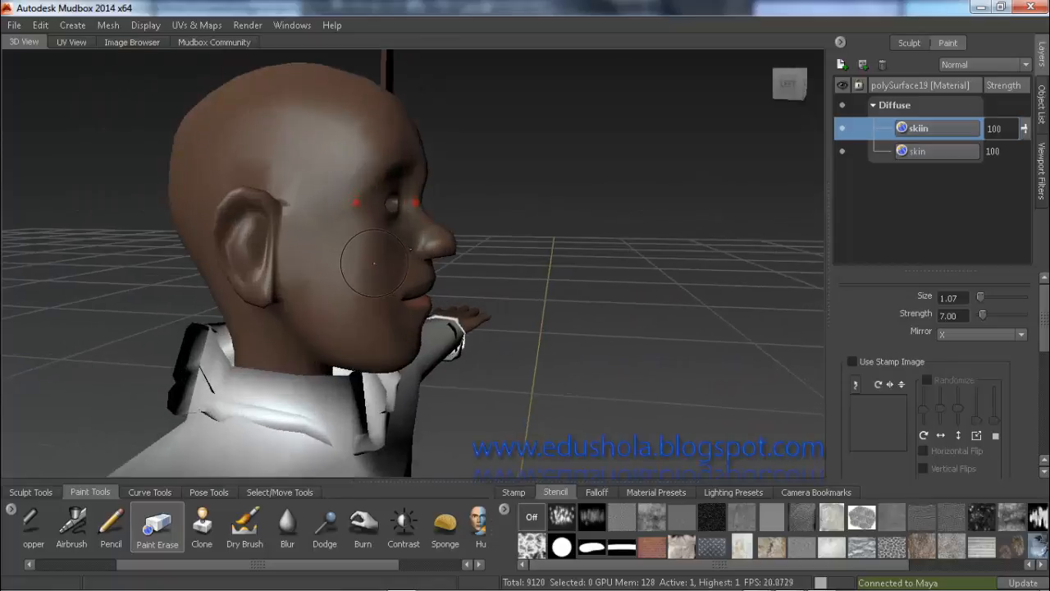
{"action": "mouse_move", "coordinate": [327, 251]}
{"action": "left_mouse_down", "text": "alt"}
{"action": "mouse_move", "coordinate": [326, 210]}
{"action": "mouse_move", "coordinate": [287, 210]}
{"action": "mouse_move", "coordinate": [340, 210]}
{"action": "left_mouse_up", "text": "alt"}
Step: Reduce the brush size to 0.46, switch to the Paint Brush with strength 29.80, and shade the inside of the ear
{"action": "key", "text": "b"}
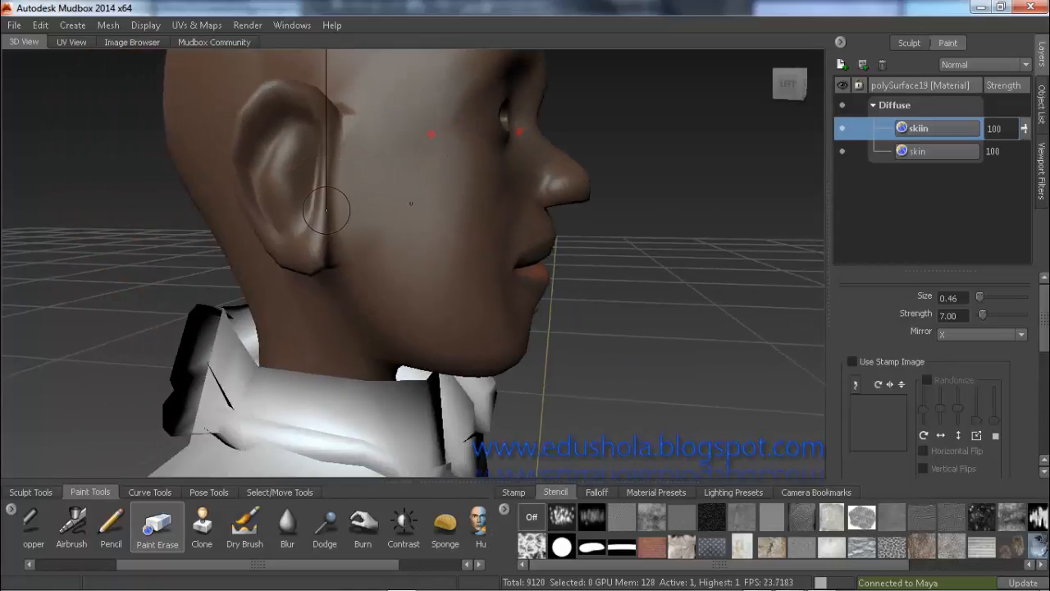
{"action": "left_click", "coordinate": [43, 565]}
{"action": "left_click", "coordinate": [50, 525]}
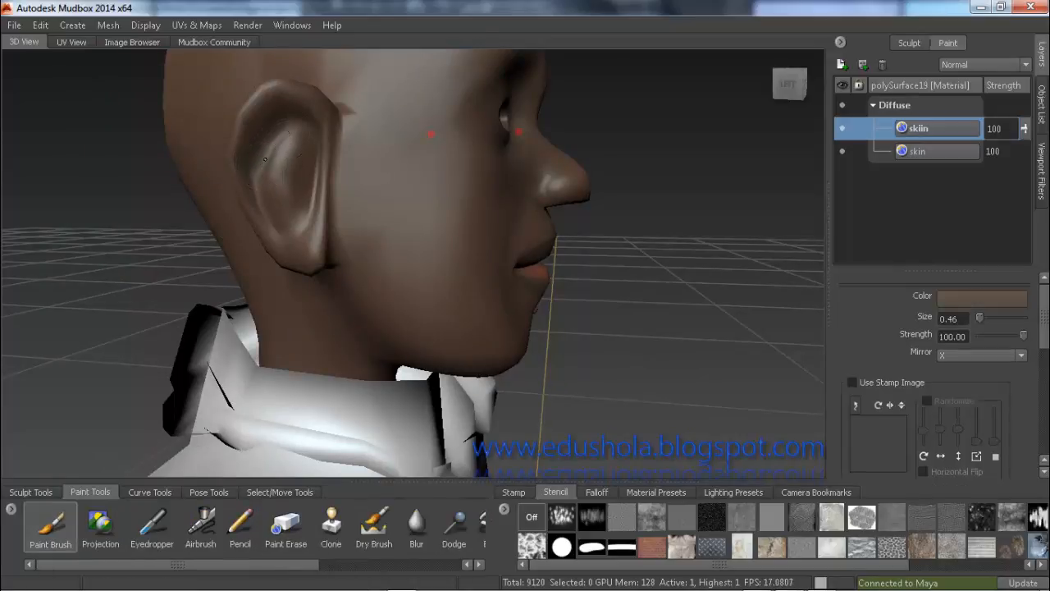
{"action": "left_click", "coordinate": [989, 336]}
{"action": "left_click_drag", "start_coordinate": [1022, 336], "coordinate": [1002, 340]}
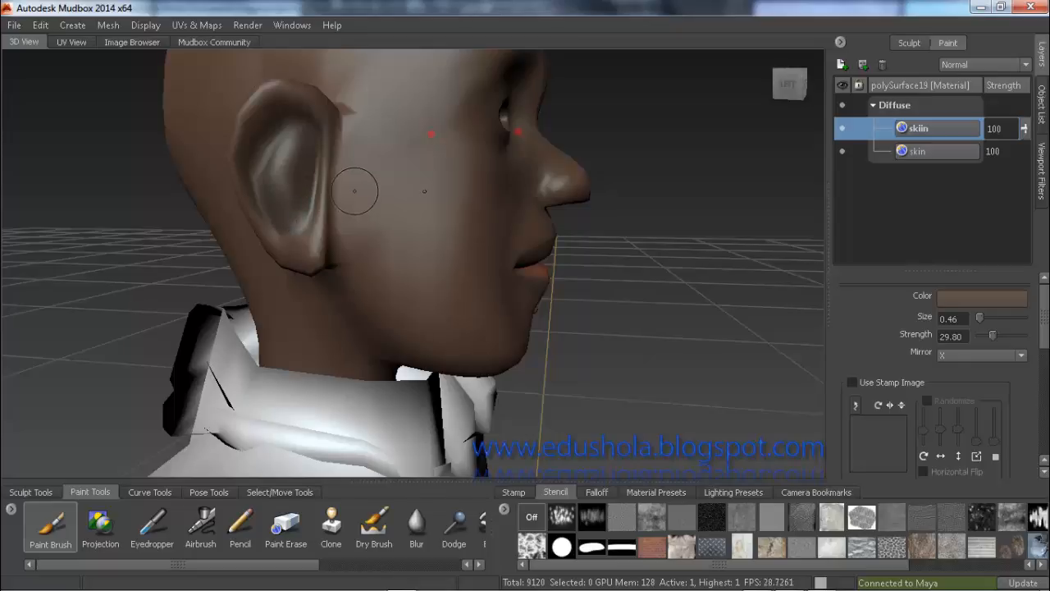
Step: Examine the painted head and upper body from several angles, and inspect the fingers and fingernails up close
{"action": "scroll", "coordinate": [361, 201], "scroll_direction": "down", "scroll_amount": 3}
{"action": "left_click_drag", "start_coordinate": [436, 251], "coordinate": [341, 257], "text": "alt"}
{"action": "scroll", "coordinate": [277, 246], "scroll_direction": "up", "scroll_amount": 1}
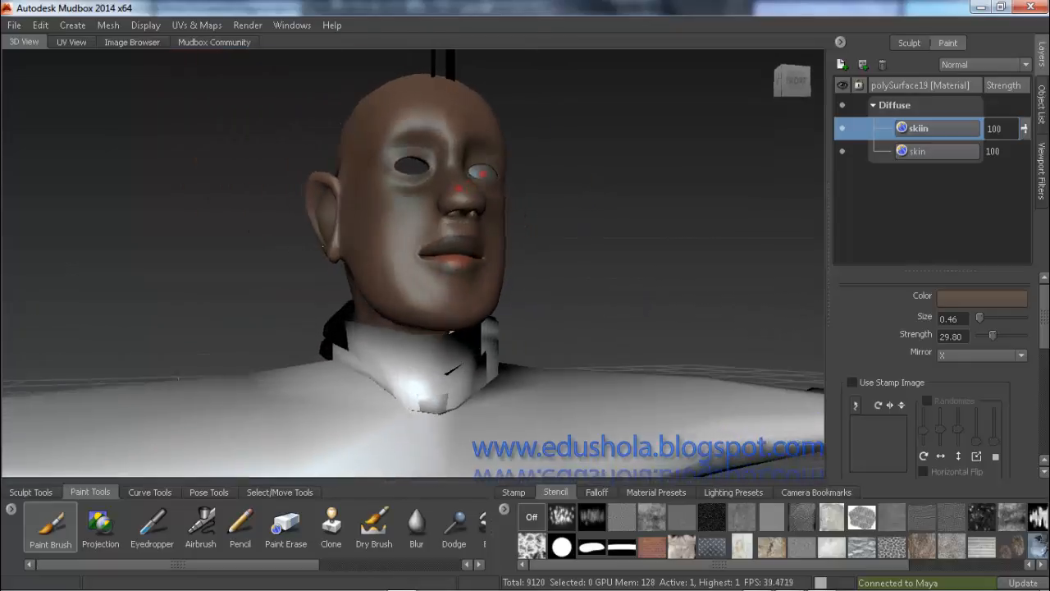
{"action": "scroll", "coordinate": [342, 258], "scroll_direction": "down", "scroll_amount": 3}
{"action": "left_click_drag", "start_coordinate": [245, 258], "coordinate": [223, 333], "text": "alt"}
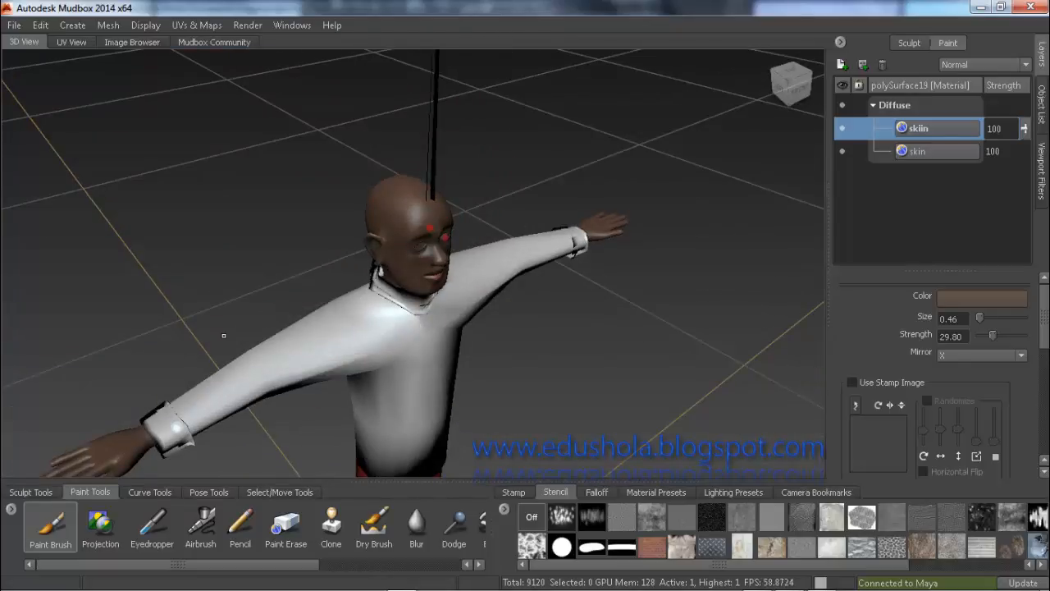
{"action": "middle_click_drag", "start_coordinate": [222, 334], "coordinate": [663, 98], "text": "alt"}
{"action": "scroll", "coordinate": [421, 240], "scroll_direction": "up", "scroll_amount": 3}
{"action": "left_click_drag", "start_coordinate": [511, 215], "coordinate": [386, 243], "text": "alt"}
{"action": "scroll", "coordinate": [387, 243], "scroll_direction": "up", "scroll_amount": 4}
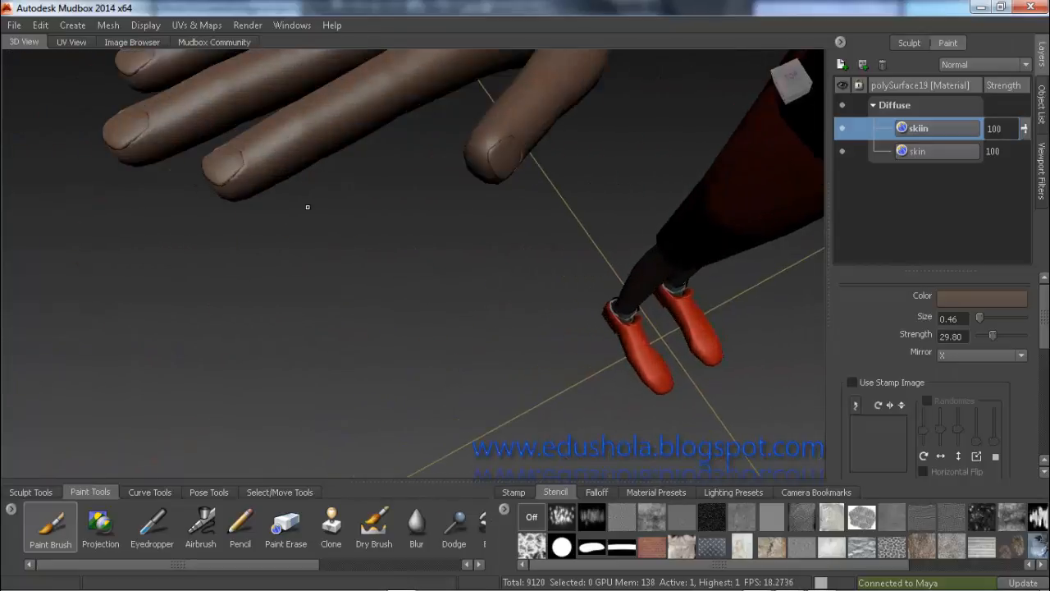
{"action": "middle_click_drag", "start_coordinate": [258, 168], "coordinate": [402, 290], "text": "alt"}
{"action": "scroll", "coordinate": [405, 294], "scroll_direction": "up", "scroll_amount": 2}
{"action": "scroll", "coordinate": [429, 305], "scroll_direction": "up", "scroll_amount": 2}
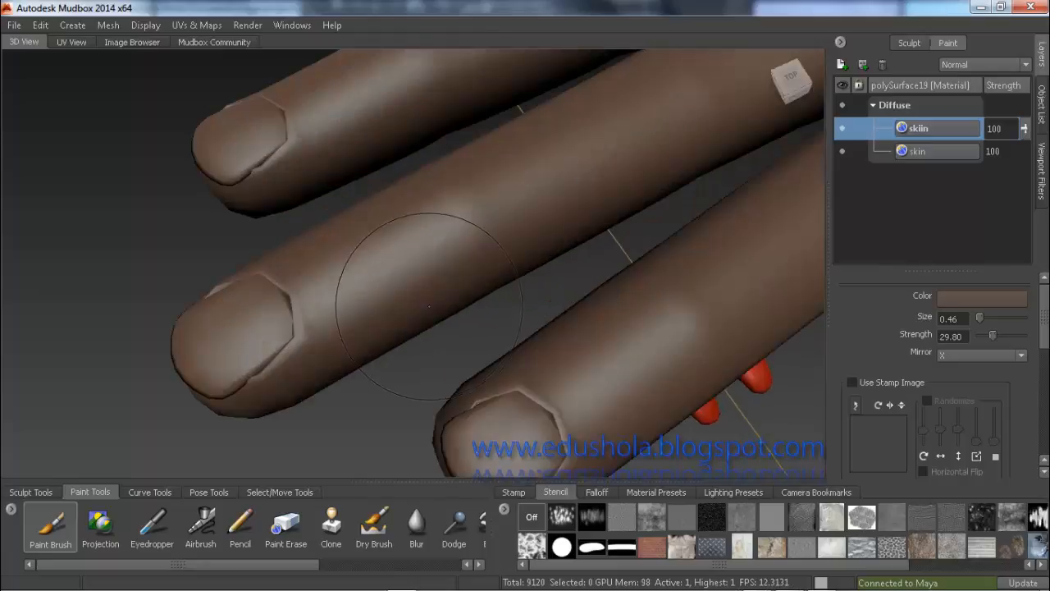
{"action": "mouse_move", "coordinate": [449, 324]}
{"action": "middle_mouse_down", "text": "alt"}
{"action": "mouse_move", "coordinate": [417, 291]}
{"action": "mouse_move", "coordinate": [433, 290]}
{"action": "mouse_move", "coordinate": [463, 379]}
{"action": "middle_mouse_up", "text": "alt"}
Step: Change the Paint Brush color to a lighter tan-brown for the fingernails
{"action": "left_click", "coordinate": [946, 295]}
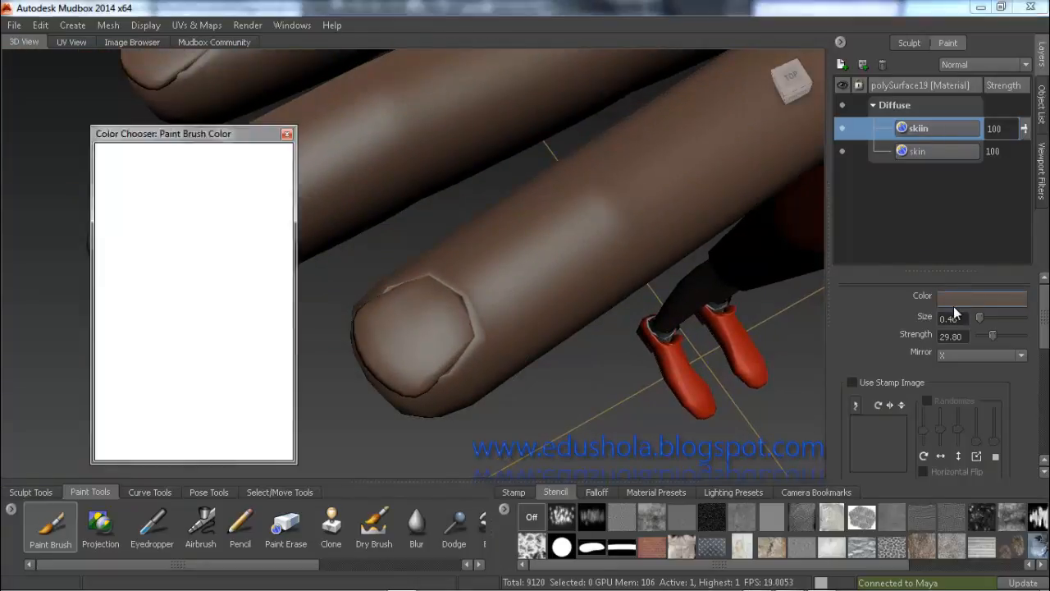
{"action": "left_click_drag", "start_coordinate": [203, 334], "coordinate": [184, 326]}
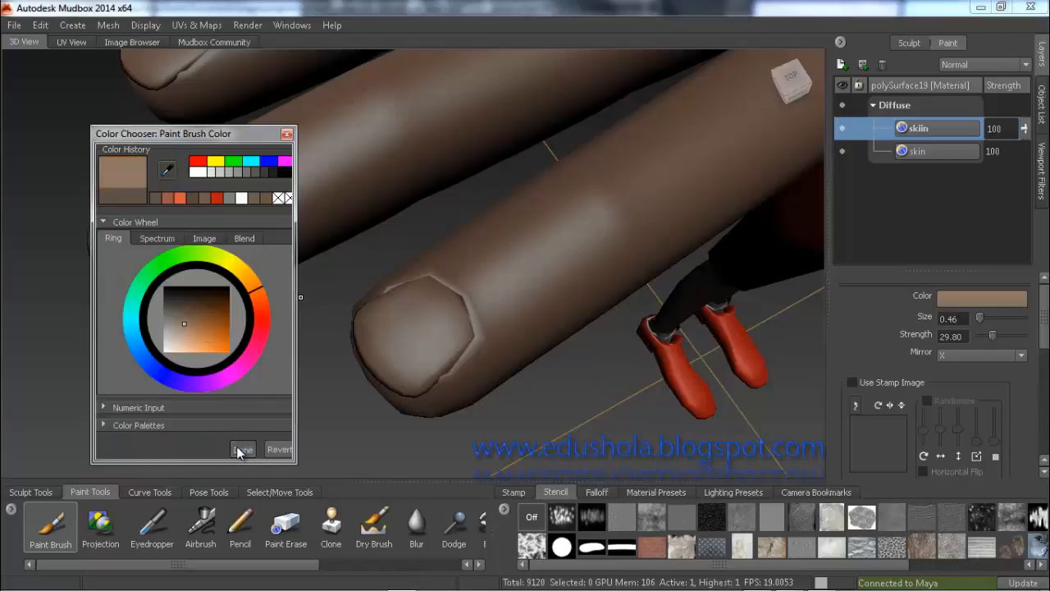
{"action": "left_click", "coordinate": [241, 448]}
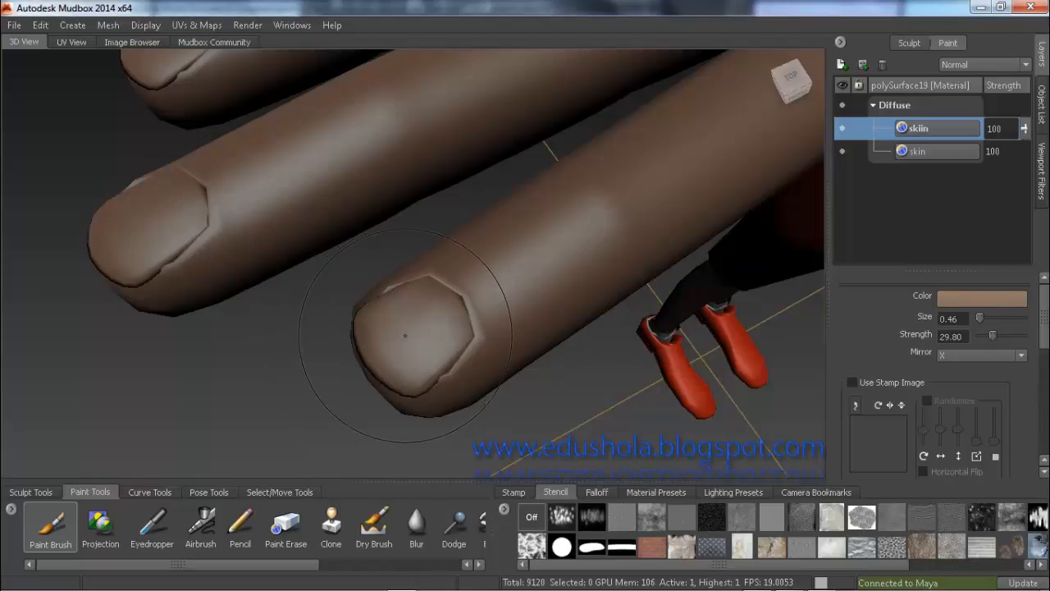
Step: Reduce the brush size to 0.09 and paint the index fingernail with the light tan-brown
{"action": "key", "text": "b"}
{"action": "mouse_move", "coordinate": [405, 336]}
{"action": "left_mouse_down"}
{"action": "mouse_move", "coordinate": [334, 336]}
{"action": "mouse_move", "coordinate": [393, 336]}
{"action": "mouse_move", "coordinate": [401, 354]}
{"action": "mouse_move", "coordinate": [389, 328]}
{"action": "mouse_move", "coordinate": [404, 328]}
{"action": "mouse_move", "coordinate": [425, 287]}
{"action": "mouse_move", "coordinate": [436, 313]}
{"action": "mouse_move", "coordinate": [452, 314]}
{"action": "mouse_move", "coordinate": [456, 337]}
{"action": "mouse_move", "coordinate": [401, 380]}
{"action": "mouse_move", "coordinate": [438, 349]}
{"action": "mouse_move", "coordinate": [432, 319]}
{"action": "mouse_move", "coordinate": [380, 312]}
{"action": "mouse_move", "coordinate": [362, 336]}
{"action": "mouse_move", "coordinate": [388, 351]}
{"action": "left_mouse_up"}
{"action": "key", "text": "b"}
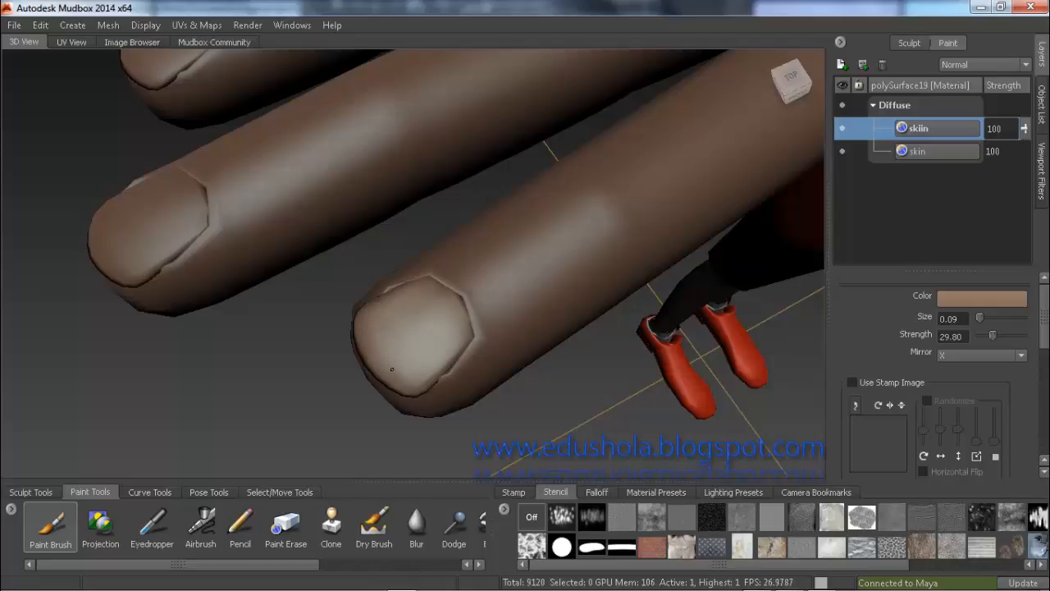
{"action": "mouse_move", "coordinate": [405, 327]}
{"action": "left_mouse_down"}
{"action": "mouse_move", "coordinate": [398, 336]}
{"action": "mouse_move", "coordinate": [442, 298]}
{"action": "left_mouse_up"}
Step: Check the painted index fingernail and change the Paint Brush color to a lighter, warmer tan
{"action": "right_click_drag", "start_coordinate": [395, 333], "coordinate": [413, 269], "text": "alt"}
{"action": "scroll", "coordinate": [407, 289], "scroll_direction": "up", "scroll_amount": 3}
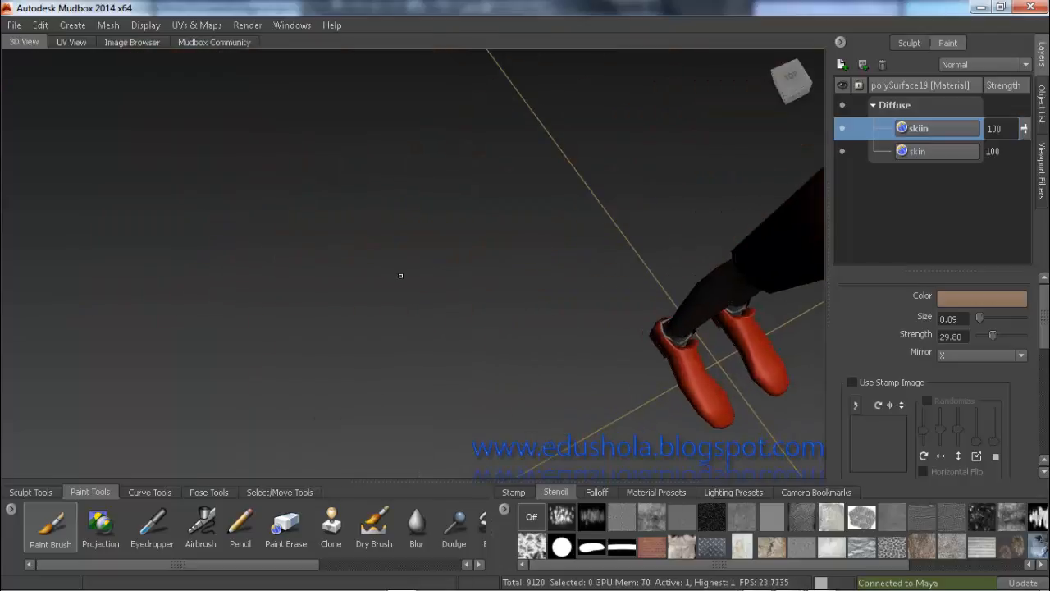
{"action": "scroll", "coordinate": [401, 274], "scroll_direction": "down", "scroll_amount": 2}
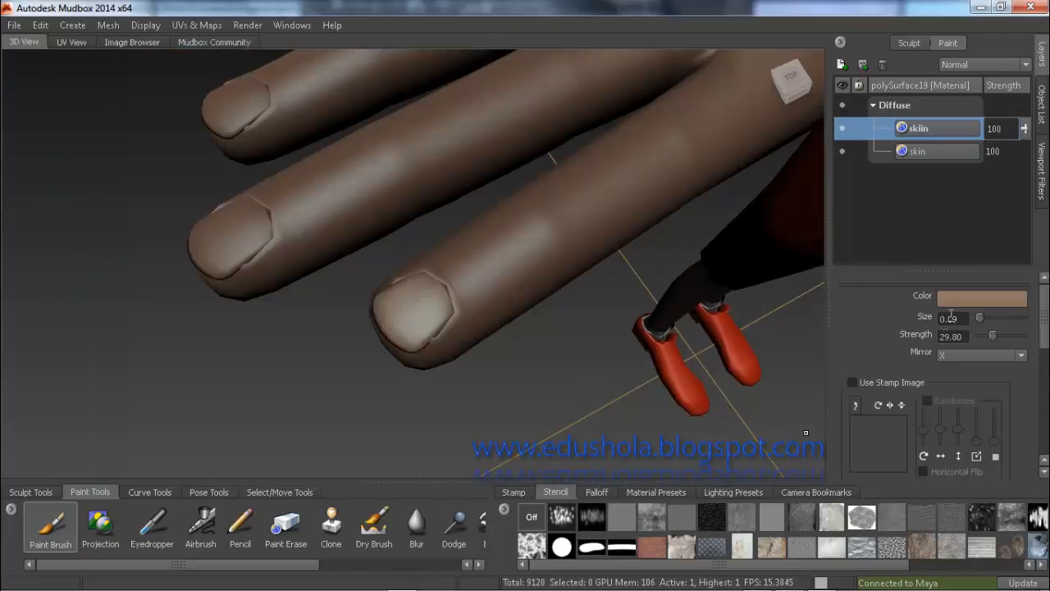
{"action": "left_click", "coordinate": [981, 298]}
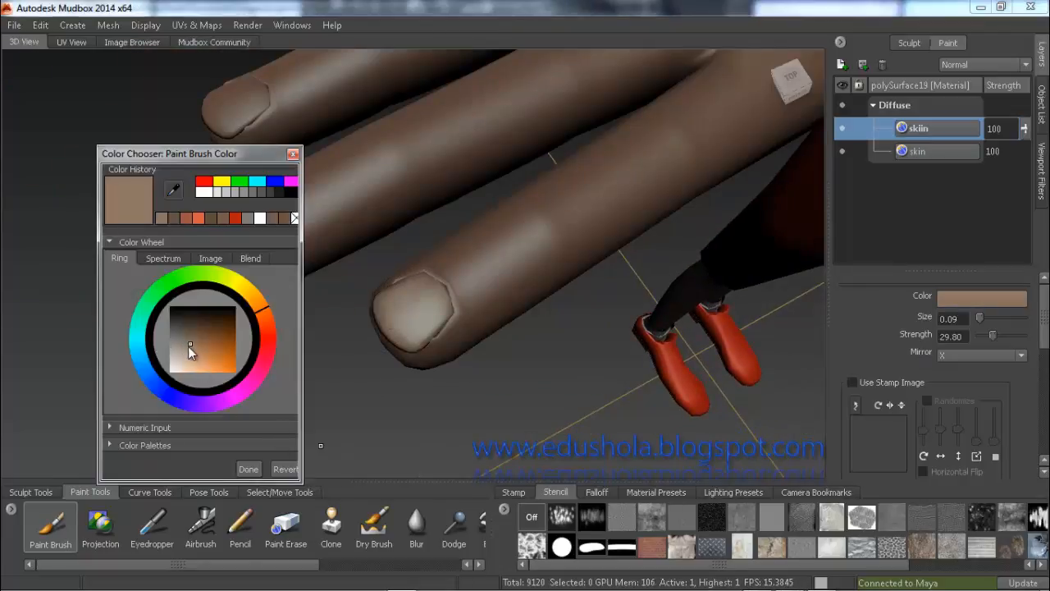
{"action": "left_click_drag", "start_coordinate": [188, 346], "coordinate": [193, 348]}
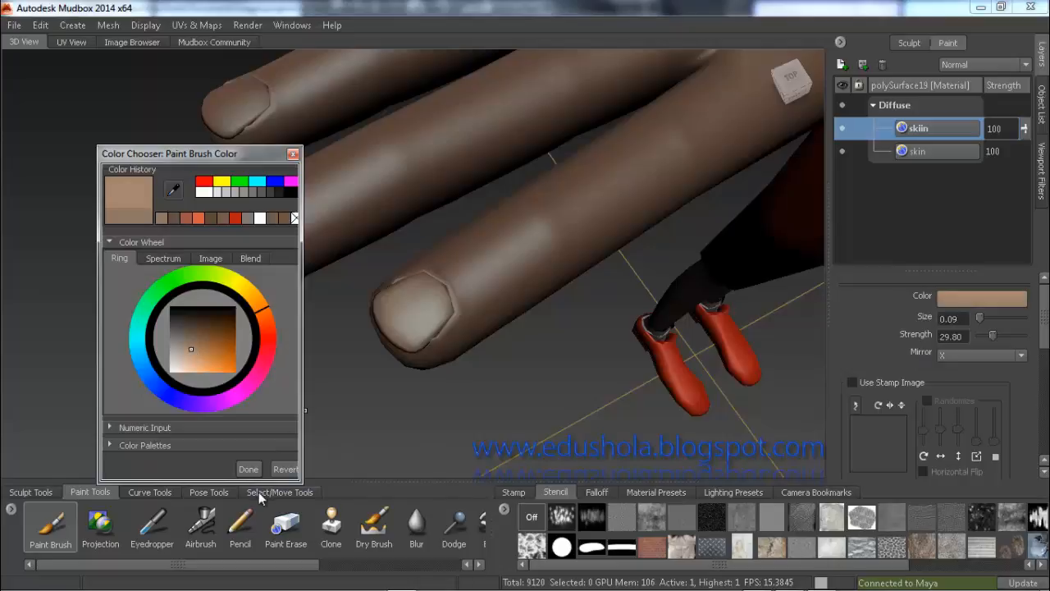
{"action": "left_click", "coordinate": [249, 468]}
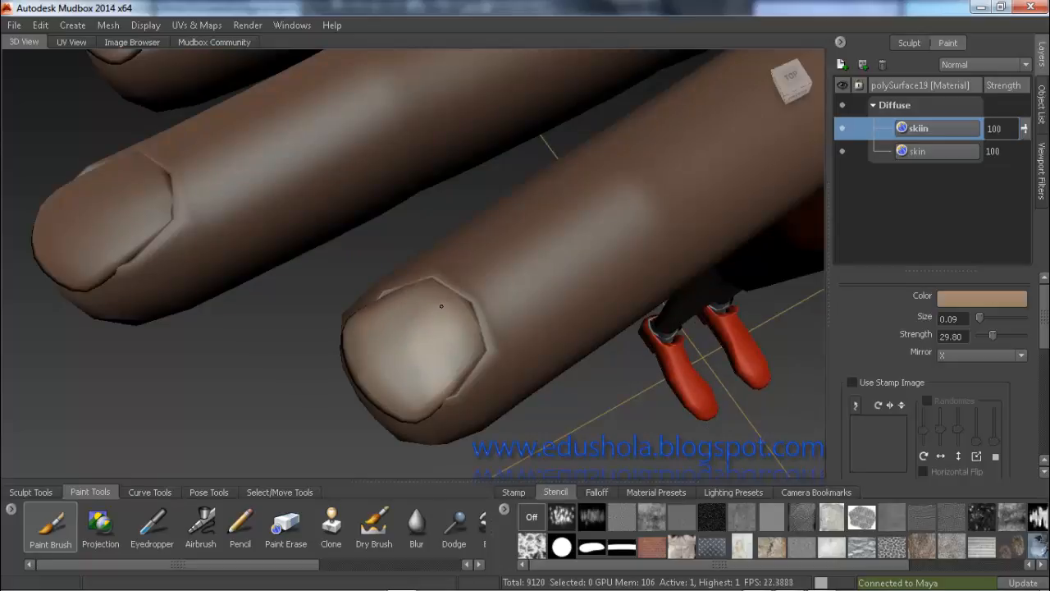
Step: Repaint the edges and center of the index fingernail with the warmer tan color
{"action": "left_click_drag", "start_coordinate": [416, 296], "coordinate": [345, 333]}
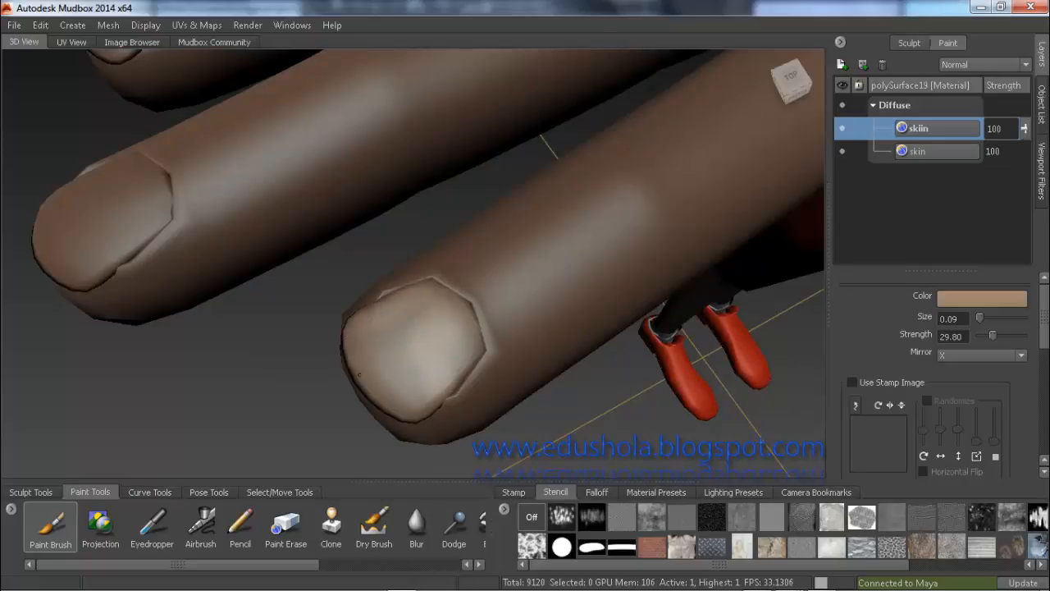
{"action": "mouse_move", "coordinate": [415, 404]}
{"action": "left_mouse_down"}
{"action": "mouse_move", "coordinate": [402, 370]}
{"action": "mouse_move", "coordinate": [405, 327]}
{"action": "left_mouse_up"}
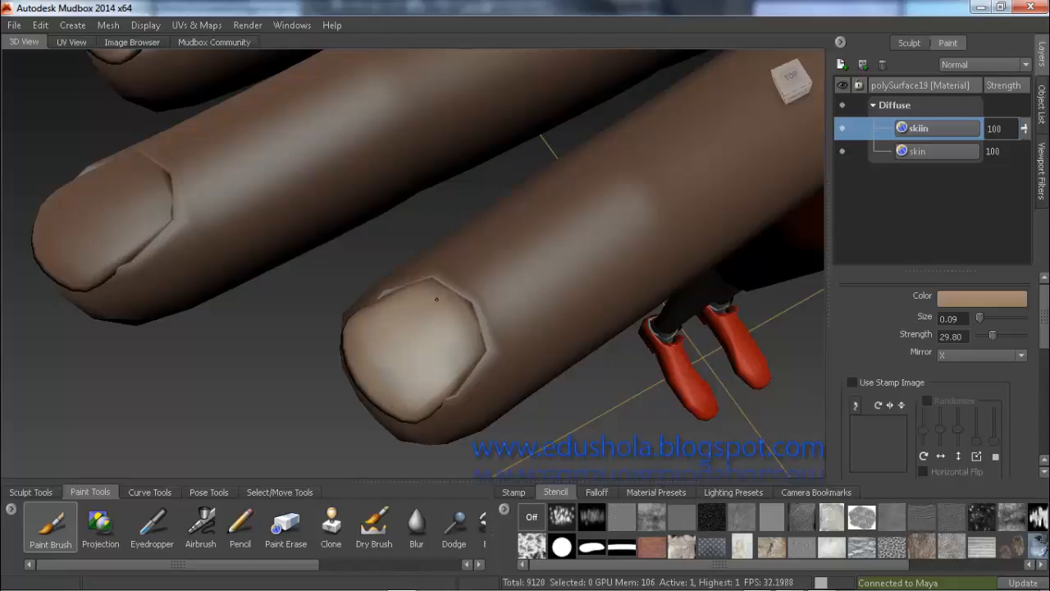
{"action": "mouse_move", "coordinate": [465, 317]}
{"action": "left_mouse_down"}
{"action": "mouse_move", "coordinate": [478, 351]}
{"action": "mouse_move", "coordinate": [455, 373]}
{"action": "left_mouse_up"}
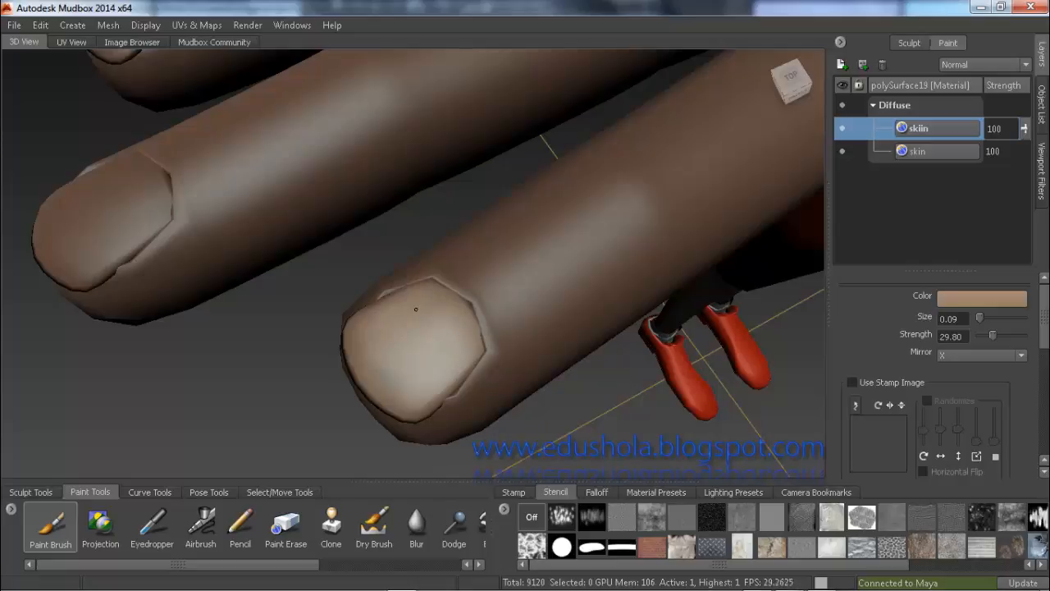
Step: Paint the thumb's nail with the warm tan color, covering its edges and center
{"action": "scroll", "coordinate": [412, 331], "scroll_direction": "down", "scroll_amount": 5}
{"action": "left_click_drag", "start_coordinate": [413, 330], "coordinate": [293, 74], "text": "alt"}
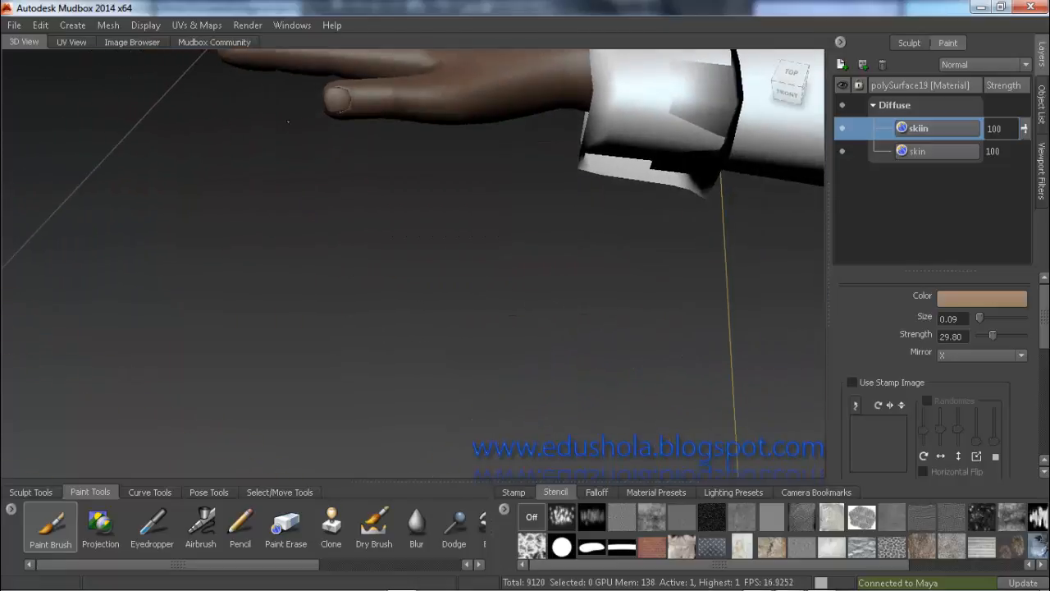
{"action": "scroll", "coordinate": [332, 103], "scroll_direction": "up", "scroll_amount": 5}
{"action": "middle_click_drag", "start_coordinate": [337, 101], "coordinate": [359, 172], "text": "alt"}
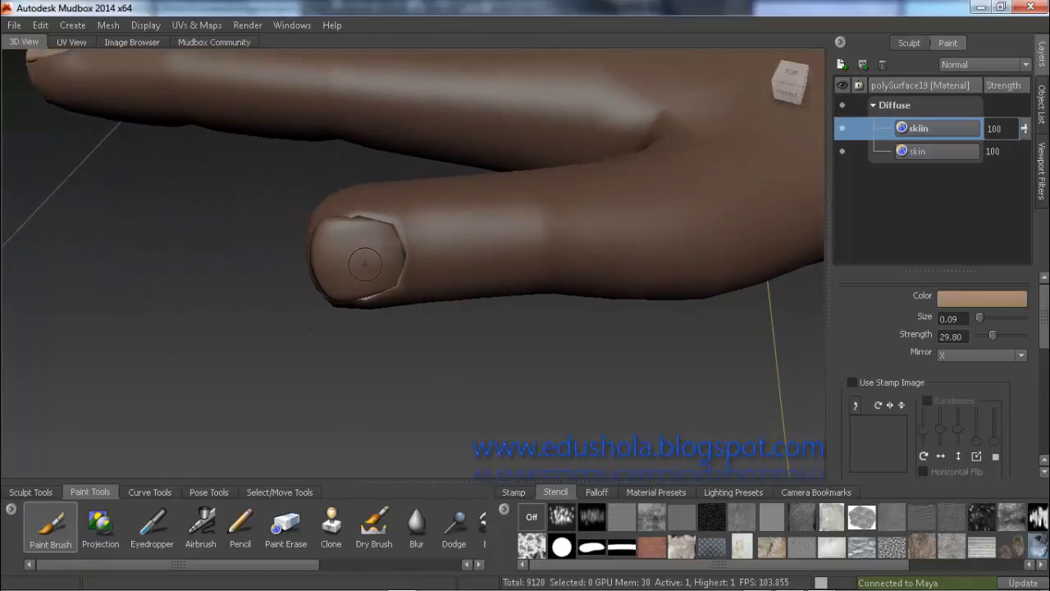
{"action": "scroll", "coordinate": [365, 264], "scroll_direction": "up", "scroll_amount": 1}
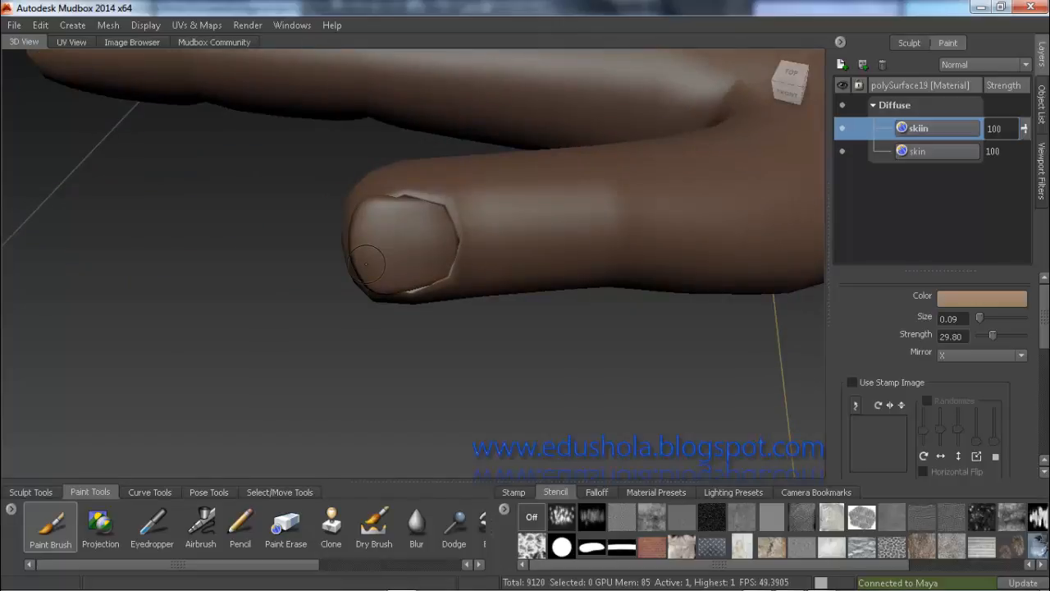
{"action": "left_click_drag", "start_coordinate": [386, 243], "coordinate": [386, 227]}
{"action": "mouse_move", "coordinate": [386, 274]}
{"action": "left_mouse_down"}
{"action": "mouse_move", "coordinate": [383, 235]}
{"action": "mouse_move", "coordinate": [446, 232]}
{"action": "mouse_move", "coordinate": [370, 214]}
{"action": "mouse_move", "coordinate": [364, 253]}
{"action": "mouse_move", "coordinate": [383, 288]}
{"action": "mouse_move", "coordinate": [430, 277]}
{"action": "mouse_move", "coordinate": [436, 234]}
{"action": "mouse_move", "coordinate": [424, 213]}
{"action": "mouse_move", "coordinate": [436, 219]}
{"action": "mouse_move", "coordinate": [431, 271]}
{"action": "mouse_move", "coordinate": [425, 258]}
{"action": "mouse_move", "coordinate": [418, 264]}
{"action": "mouse_move", "coordinate": [439, 252]}
{"action": "left_mouse_up"}
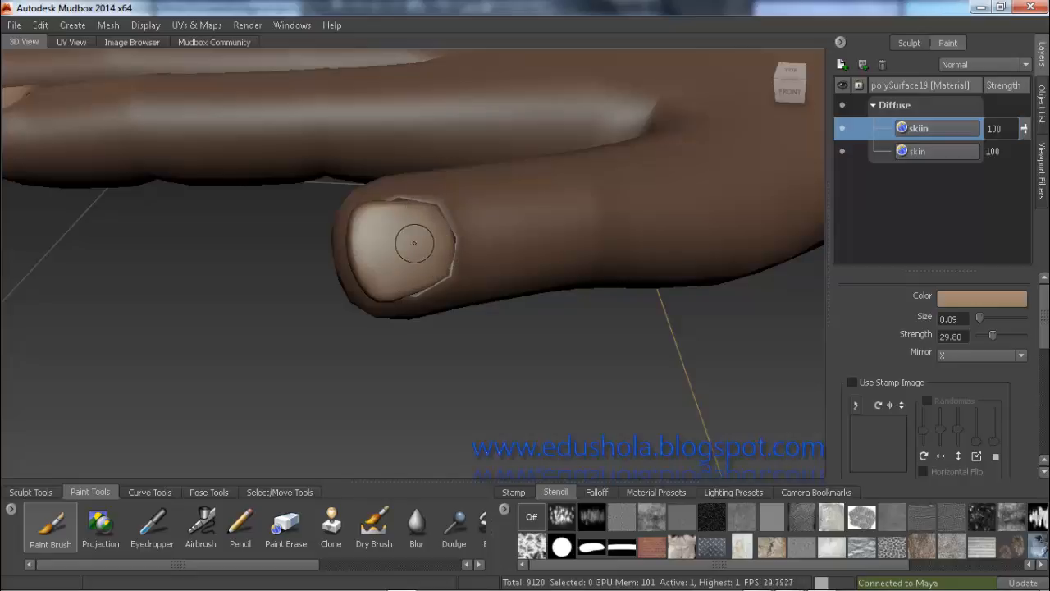
{"action": "left_click_drag", "start_coordinate": [393, 210], "coordinate": [385, 212]}
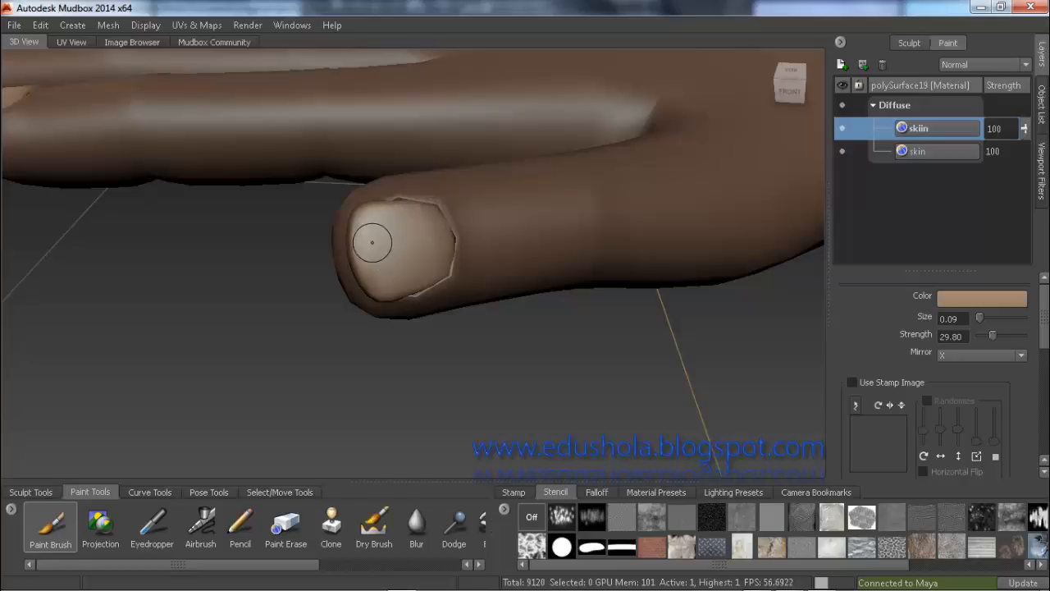
Step: Paint the middle fingernail with the same warm tan until the dark patches in its center are covered
{"action": "right_click_drag", "start_coordinate": [372, 241], "coordinate": [322, 233], "text": "alt"}
{"action": "mouse_move", "coordinate": [322, 233]}
{"action": "left_mouse_down", "text": "alt"}
{"action": "mouse_move", "coordinate": [387, 246]}
{"action": "mouse_move", "coordinate": [307, 279]}
{"action": "left_mouse_up", "text": "alt"}
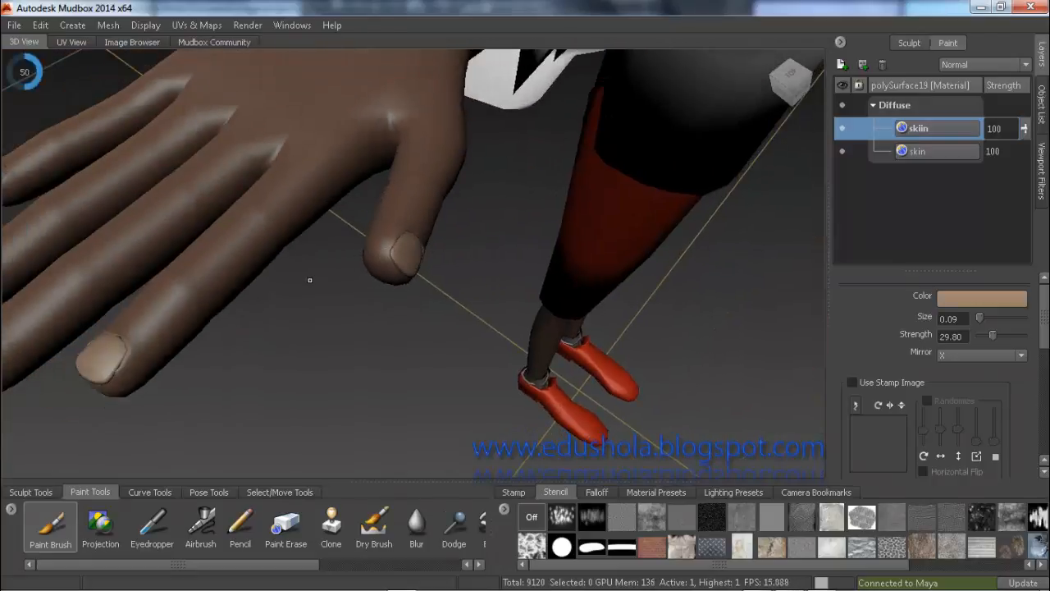
{"action": "middle_click_drag", "start_coordinate": [307, 279], "coordinate": [434, 262], "text": "alt"}
{"action": "left_click_drag", "start_coordinate": [351, 287], "coordinate": [394, 300], "text": "alt"}
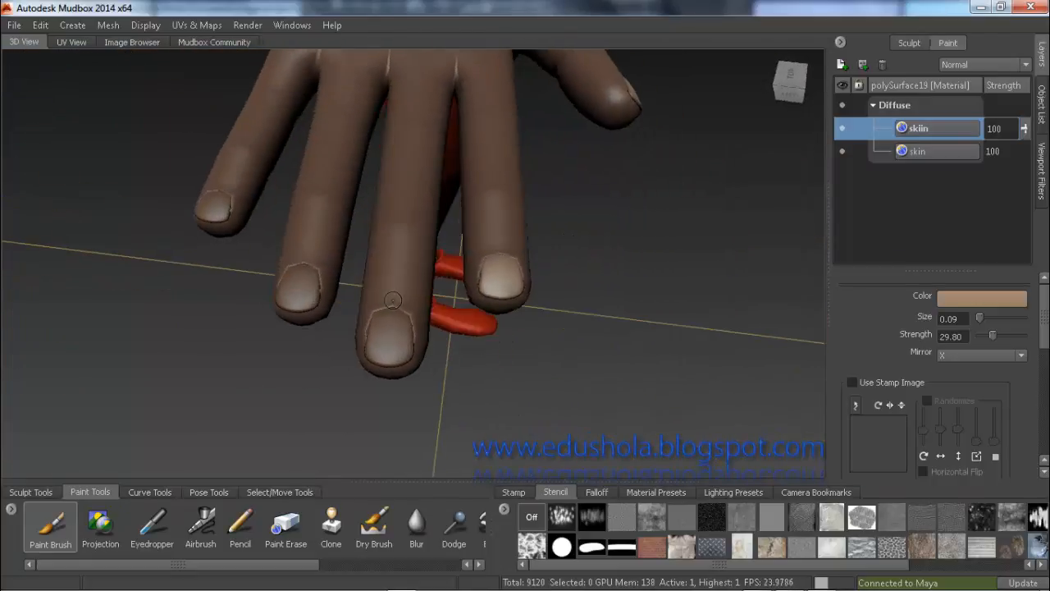
{"action": "mouse_move", "coordinate": [361, 305]}
{"action": "right_mouse_down", "text": "alt"}
{"action": "mouse_move", "coordinate": [383, 315]}
{"action": "mouse_move", "coordinate": [383, 300]}
{"action": "right_mouse_up", "text": "alt"}
{"action": "middle_click_drag", "start_coordinate": [383, 300], "coordinate": [396, 277], "text": "alt"}
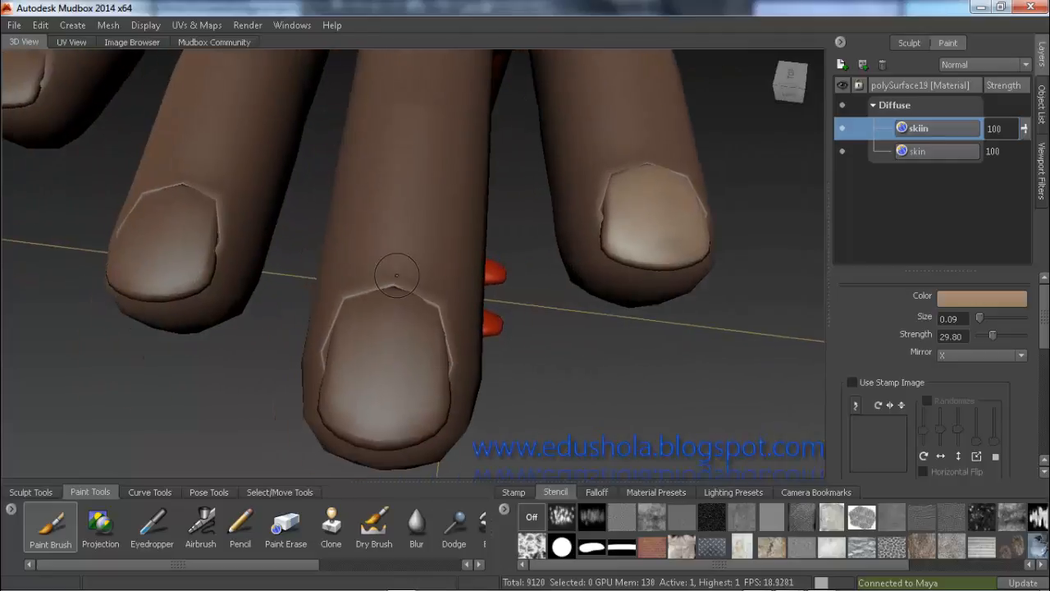
{"action": "mouse_move", "coordinate": [376, 319]}
{"action": "left_mouse_down"}
{"action": "mouse_move", "coordinate": [391, 317]}
{"action": "mouse_move", "coordinate": [357, 323]}
{"action": "mouse_move", "coordinate": [380, 306]}
{"action": "mouse_move", "coordinate": [338, 337]}
{"action": "mouse_move", "coordinate": [325, 403]}
{"action": "mouse_move", "coordinate": [369, 439]}
{"action": "mouse_move", "coordinate": [414, 434]}
{"action": "mouse_move", "coordinate": [440, 414]}
{"action": "mouse_move", "coordinate": [431, 332]}
{"action": "mouse_move", "coordinate": [407, 302]}
{"action": "mouse_move", "coordinate": [386, 299]}
{"action": "mouse_move", "coordinate": [369, 371]}
{"action": "mouse_move", "coordinate": [394, 387]}
{"action": "mouse_move", "coordinate": [402, 325]}
{"action": "left_mouse_up"}
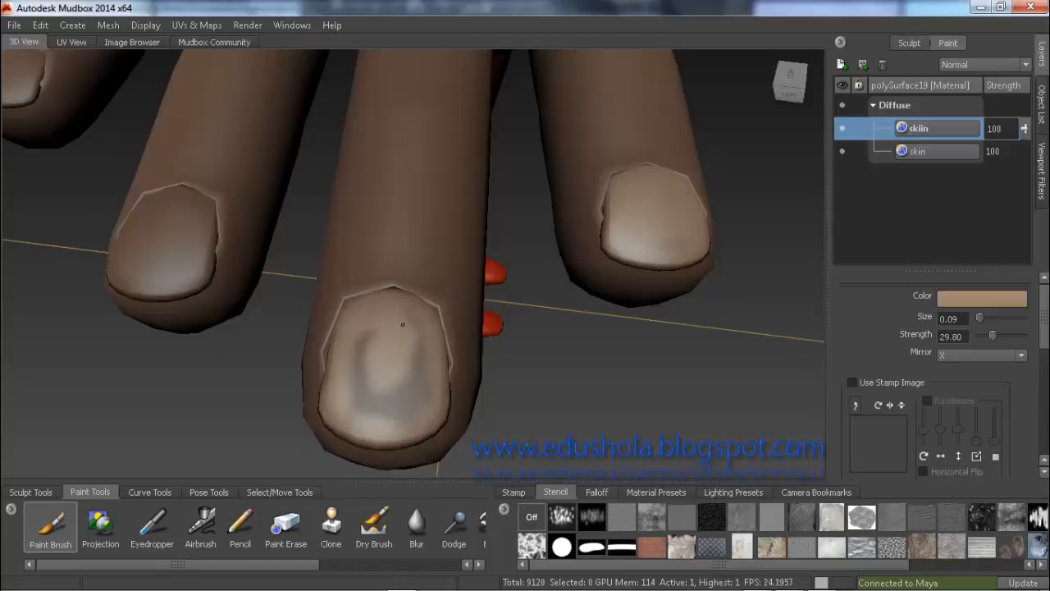
{"action": "mouse_move", "coordinate": [411, 362]}
{"action": "left_mouse_down"}
{"action": "mouse_move", "coordinate": [419, 389]}
{"action": "mouse_move", "coordinate": [420, 369]}
{"action": "mouse_move", "coordinate": [399, 417]}
{"action": "mouse_move", "coordinate": [387, 385]}
{"action": "left_mouse_up"}
{"action": "mouse_move", "coordinate": [383, 423]}
{"action": "left_mouse_down"}
{"action": "mouse_move", "coordinate": [360, 374]}
{"action": "mouse_move", "coordinate": [366, 333]}
{"action": "left_mouse_up"}
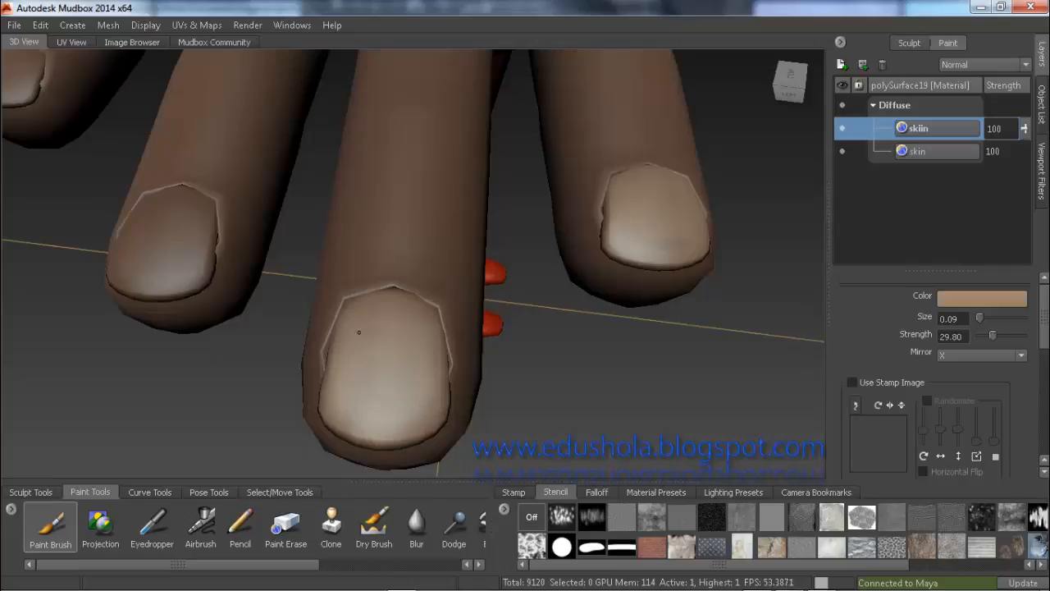
Step: Paint the whole ring fingernail with the warm tan color
{"action": "middle_click_drag", "start_coordinate": [354, 321], "coordinate": [494, 265], "text": "alt"}
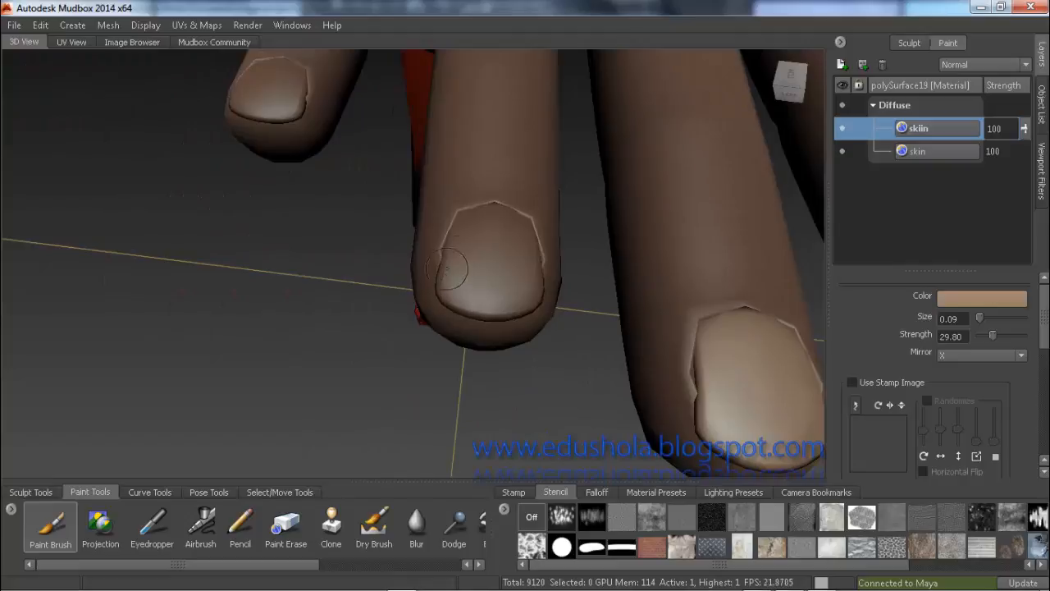
{"action": "mouse_move", "coordinate": [456, 270]}
{"action": "left_mouse_down", "text": "alt"}
{"action": "mouse_move", "coordinate": [489, 252]}
{"action": "mouse_move", "coordinate": [528, 276]}
{"action": "mouse_move", "coordinate": [534, 334]}
{"action": "mouse_move", "coordinate": [517, 298]}
{"action": "mouse_move", "coordinate": [507, 346]}
{"action": "mouse_move", "coordinate": [502, 285]}
{"action": "mouse_move", "coordinate": [510, 293]}
{"action": "mouse_move", "coordinate": [476, 288]}
{"action": "mouse_move", "coordinate": [482, 272]}
{"action": "mouse_move", "coordinate": [444, 302]}
{"action": "mouse_move", "coordinate": [461, 272]}
{"action": "left_mouse_up", "text": "alt"}
{"action": "mouse_move", "coordinate": [454, 309]}
{"action": "left_mouse_down"}
{"action": "mouse_move", "coordinate": [438, 329]}
{"action": "mouse_move", "coordinate": [480, 348]}
{"action": "mouse_move", "coordinate": [482, 307]}
{"action": "left_mouse_up"}
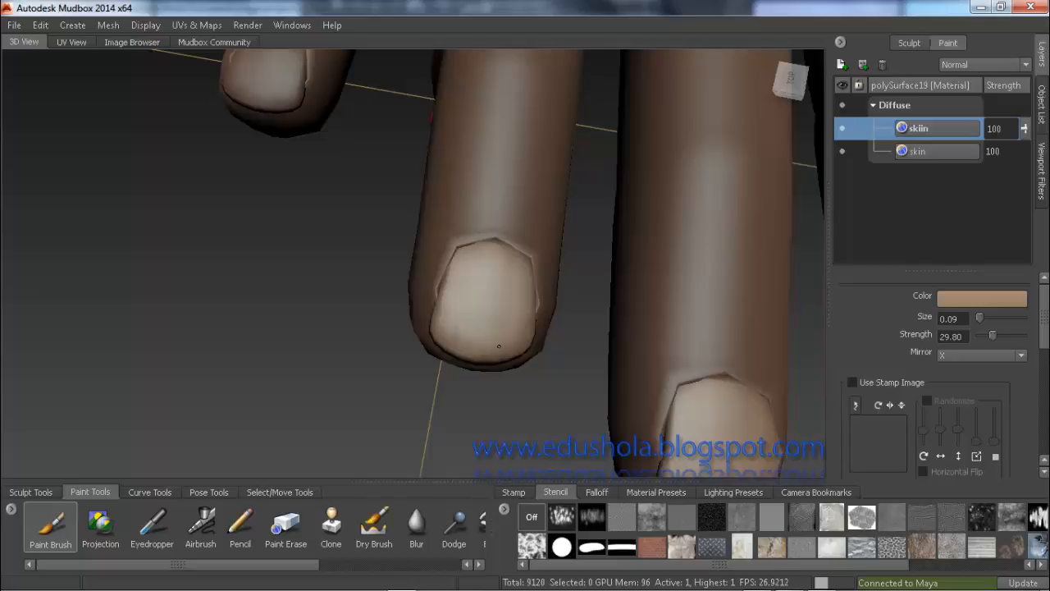
Step: Paint the little fingernail with the warm tan color to match the other nails
{"action": "right_click_drag", "start_coordinate": [479, 343], "coordinate": [476, 314], "text": "alt"}
{"action": "left_click_drag", "start_coordinate": [475, 314], "coordinate": [398, 272], "text": "alt"}
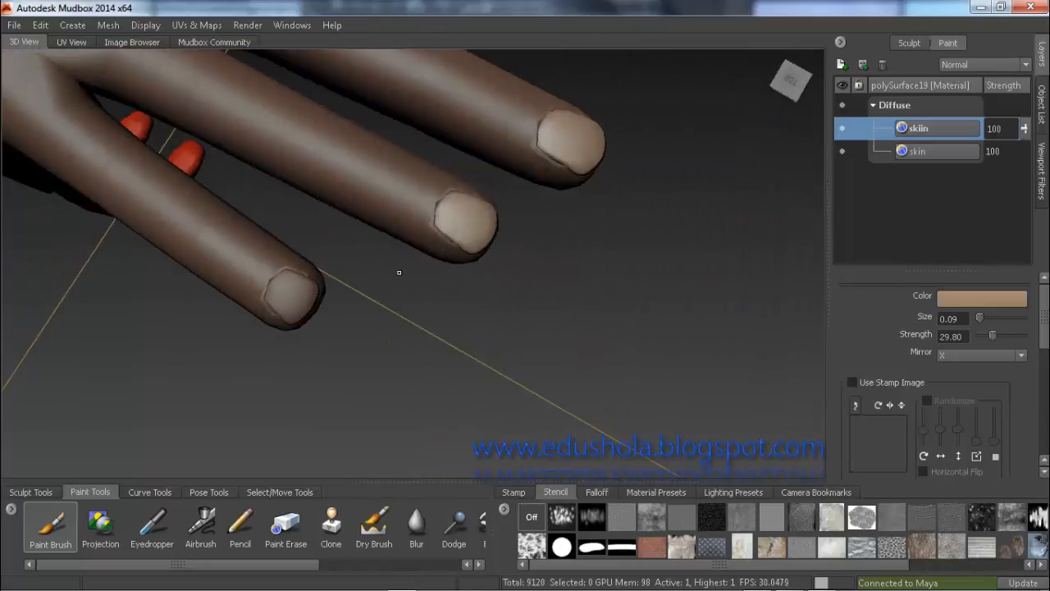
{"action": "right_click_drag", "start_coordinate": [285, 300], "coordinate": [267, 306], "text": "alt"}
{"action": "middle_click_drag", "start_coordinate": [267, 307], "coordinate": [304, 288], "text": "alt"}
{"action": "right_click_drag", "start_coordinate": [304, 288], "coordinate": [257, 304], "text": "alt"}
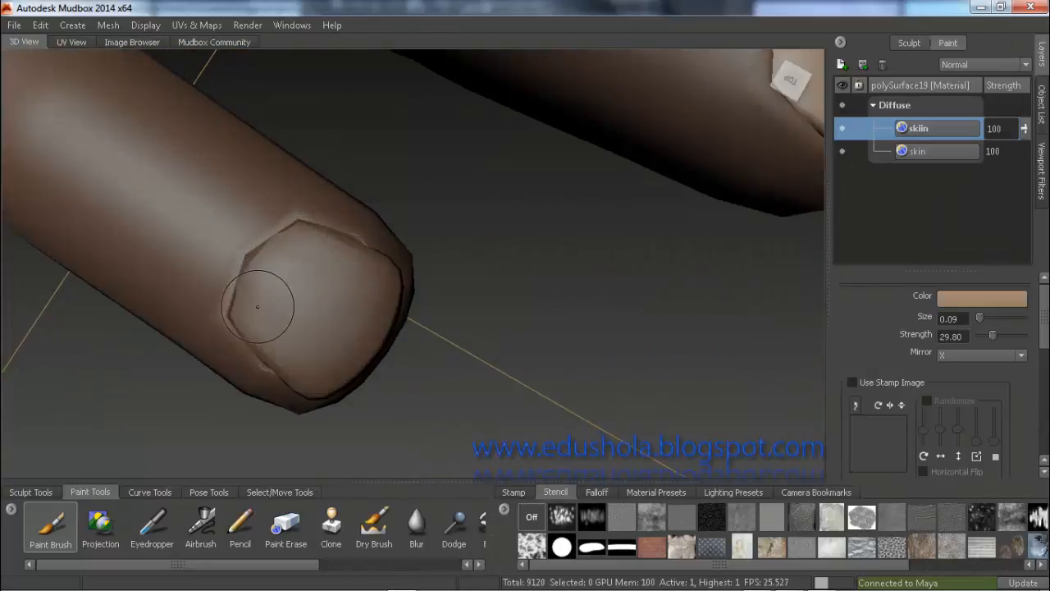
{"action": "mouse_move", "coordinate": [311, 268]}
{"action": "left_mouse_down"}
{"action": "mouse_move", "coordinate": [281, 304]}
{"action": "mouse_move", "coordinate": [303, 265]}
{"action": "mouse_move", "coordinate": [293, 237]}
{"action": "mouse_move", "coordinate": [271, 279]}
{"action": "mouse_move", "coordinate": [336, 244]}
{"action": "mouse_move", "coordinate": [377, 278]}
{"action": "mouse_move", "coordinate": [369, 344]}
{"action": "mouse_move", "coordinate": [307, 392]}
{"action": "mouse_move", "coordinate": [243, 314]}
{"action": "mouse_move", "coordinate": [261, 287]}
{"action": "mouse_move", "coordinate": [320, 305]}
{"action": "mouse_move", "coordinate": [367, 286]}
{"action": "left_mouse_up"}
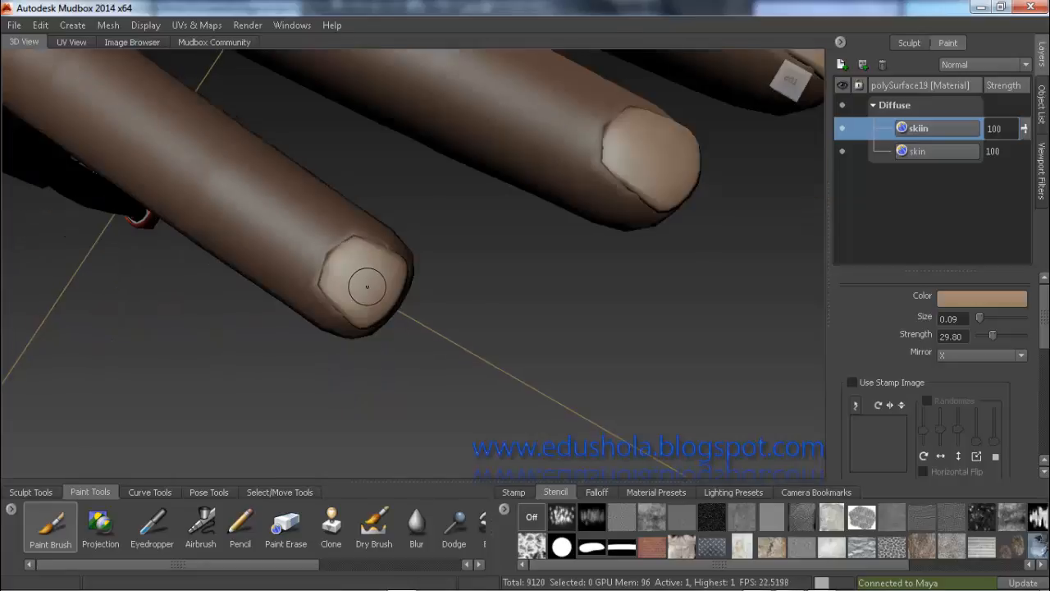
Step: Inspect the painted nails on both hands, including the mirrored side, and compare them with the whole character
{"action": "scroll", "coordinate": [321, 319], "scroll_direction": "down", "scroll_amount": 5}
{"action": "left_click_drag", "start_coordinate": [415, 214], "coordinate": [275, 182], "text": "alt"}
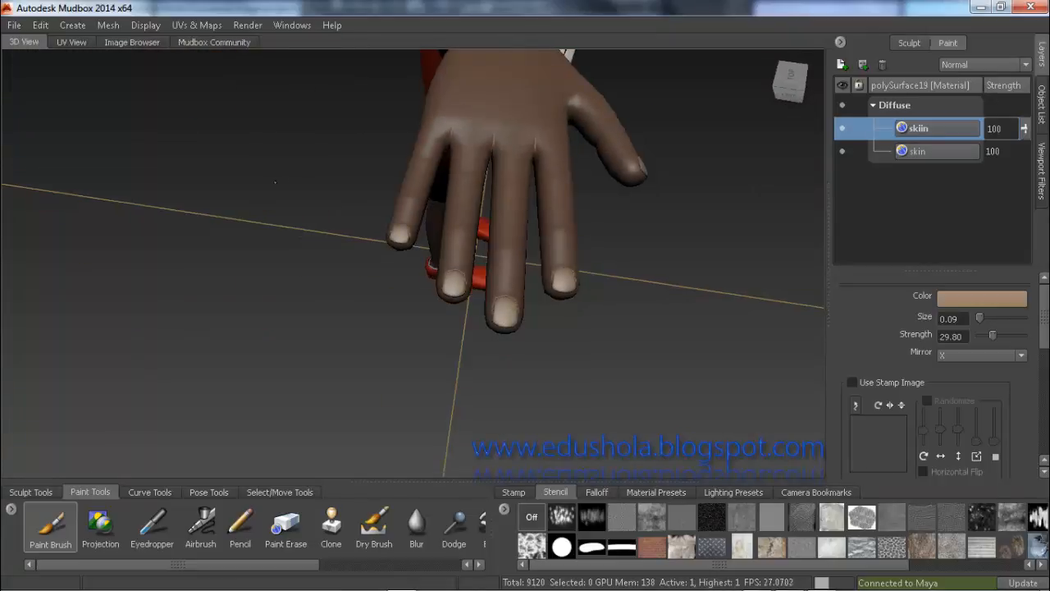
{"action": "scroll", "coordinate": [475, 208], "scroll_direction": "down", "scroll_amount": 6}
{"action": "left_click_drag", "start_coordinate": [581, 218], "coordinate": [468, 198], "text": "alt"}
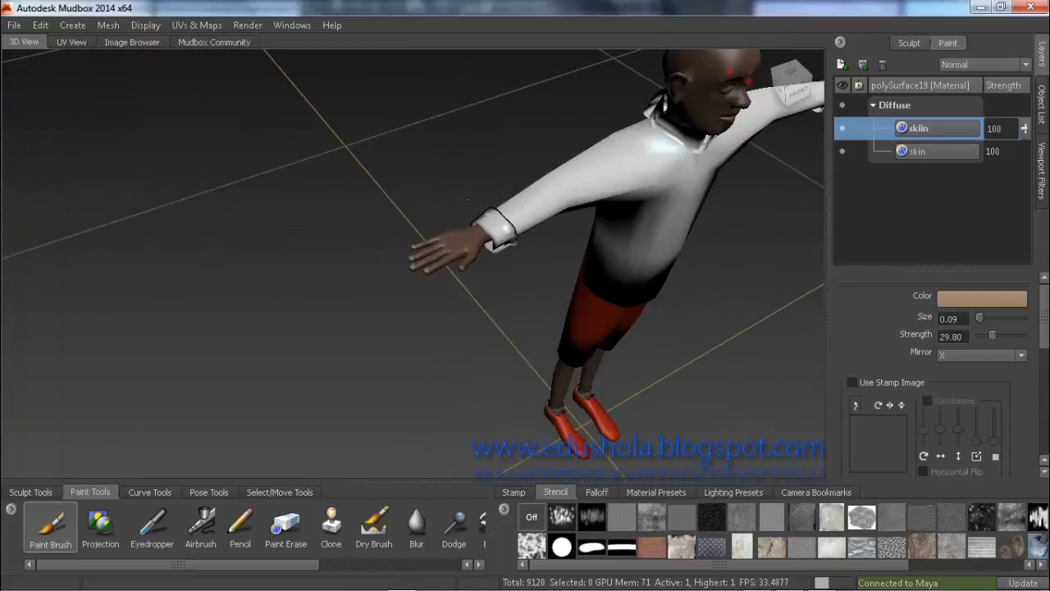
{"action": "left_click_drag", "start_coordinate": [467, 246], "coordinate": [328, 255], "text": "alt"}
{"action": "middle_click_drag", "start_coordinate": [627, 202], "coordinate": [381, 233], "text": "alt"}
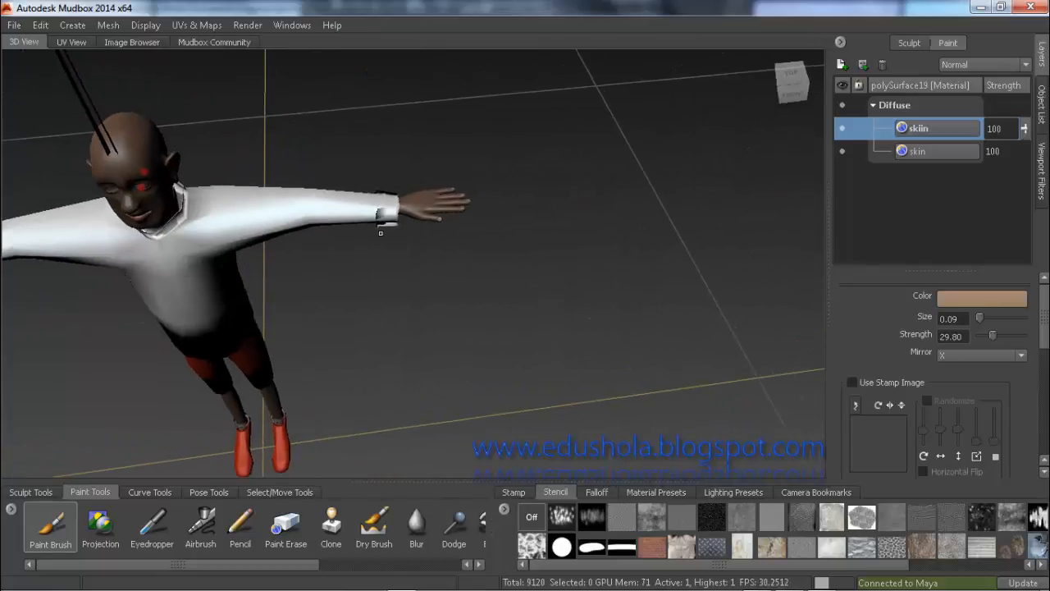
{"action": "left_click_drag", "start_coordinate": [381, 233], "coordinate": [476, 201], "text": "alt"}
{"action": "scroll", "coordinate": [484, 188], "scroll_direction": "up", "scroll_amount": 3}
{"action": "scroll", "coordinate": [508, 148], "scroll_direction": "up", "scroll_amount": 4}
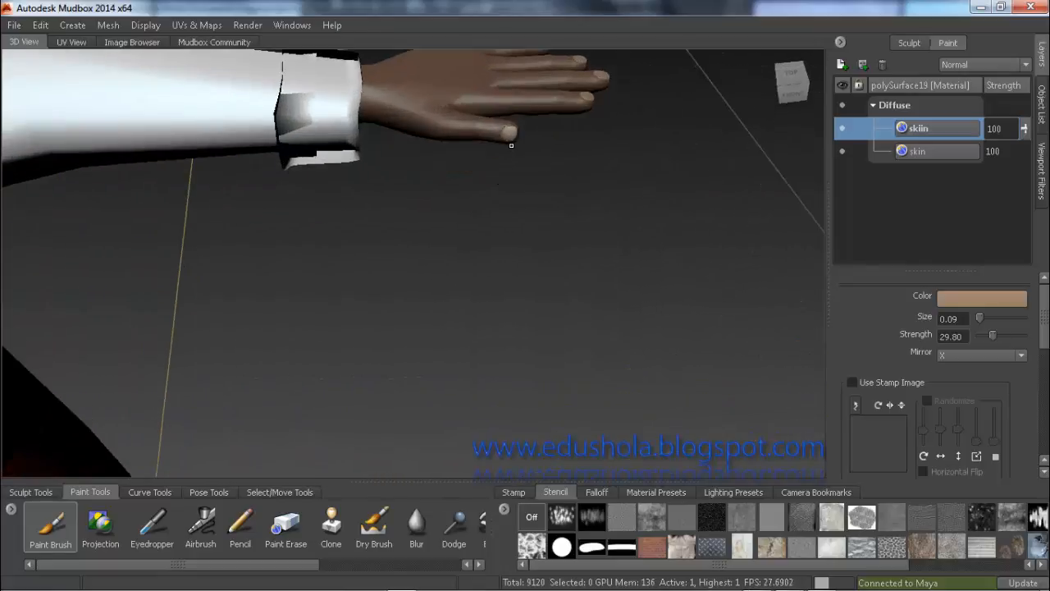
{"action": "scroll", "coordinate": [526, 107], "scroll_direction": "down", "scroll_amount": 8}
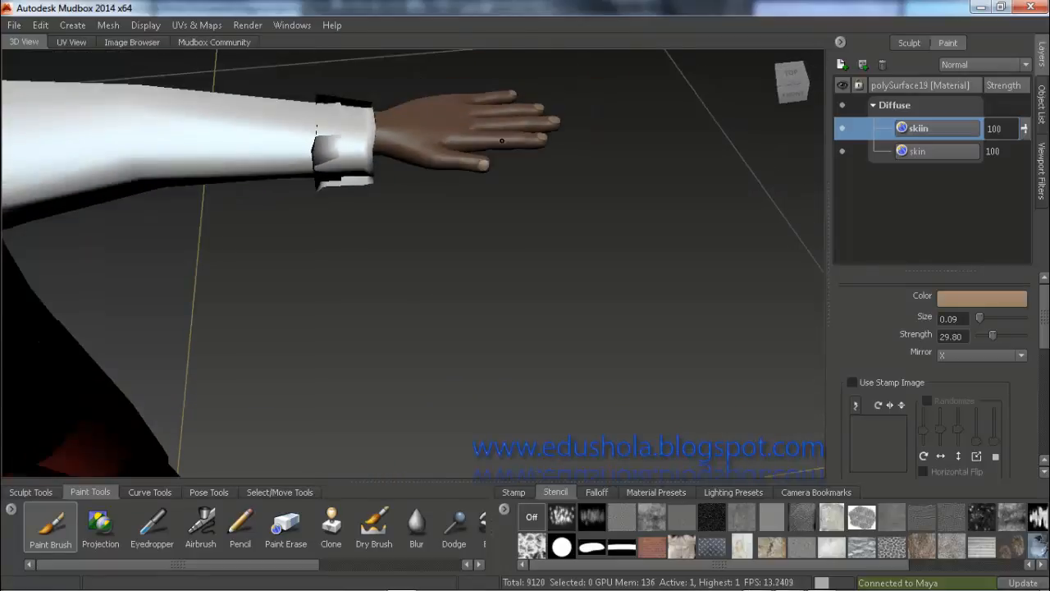
Step: Frame the shirt's torso from the front and activate the Projection brush with the green monster icon stencil
{"action": "left_click_drag", "start_coordinate": [310, 359], "coordinate": [429, 229], "text": "alt"}
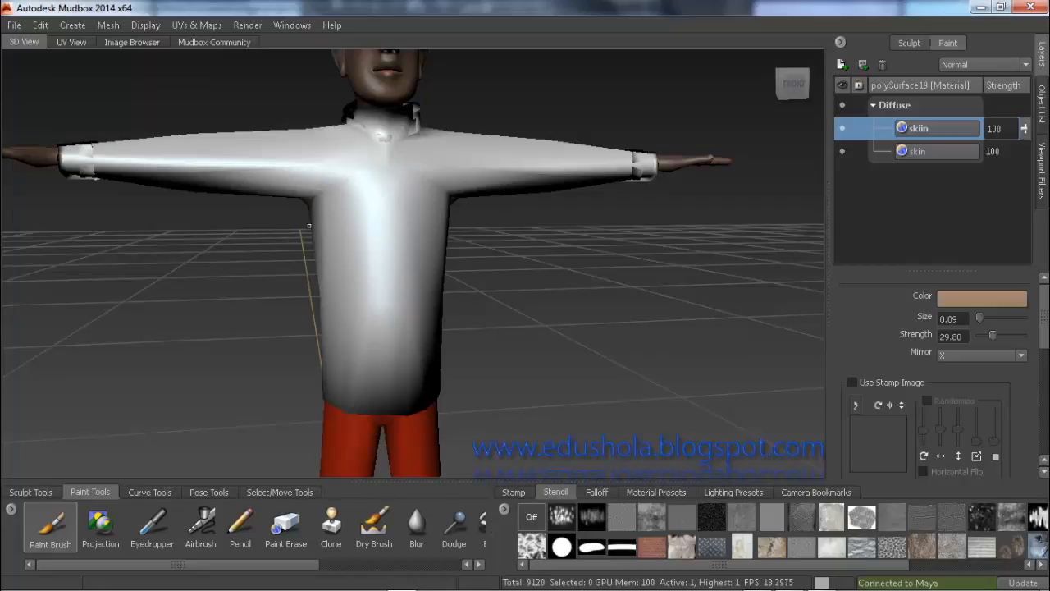
{"action": "mouse_move", "coordinate": [356, 214]}
{"action": "left_mouse_down", "text": "alt"}
{"action": "mouse_move", "coordinate": [345, 224]}
{"action": "mouse_move", "coordinate": [371, 232]}
{"action": "mouse_move", "coordinate": [369, 223]}
{"action": "left_mouse_up", "text": "alt"}
{"action": "scroll", "coordinate": [371, 237], "scroll_direction": "up", "scroll_amount": 2}
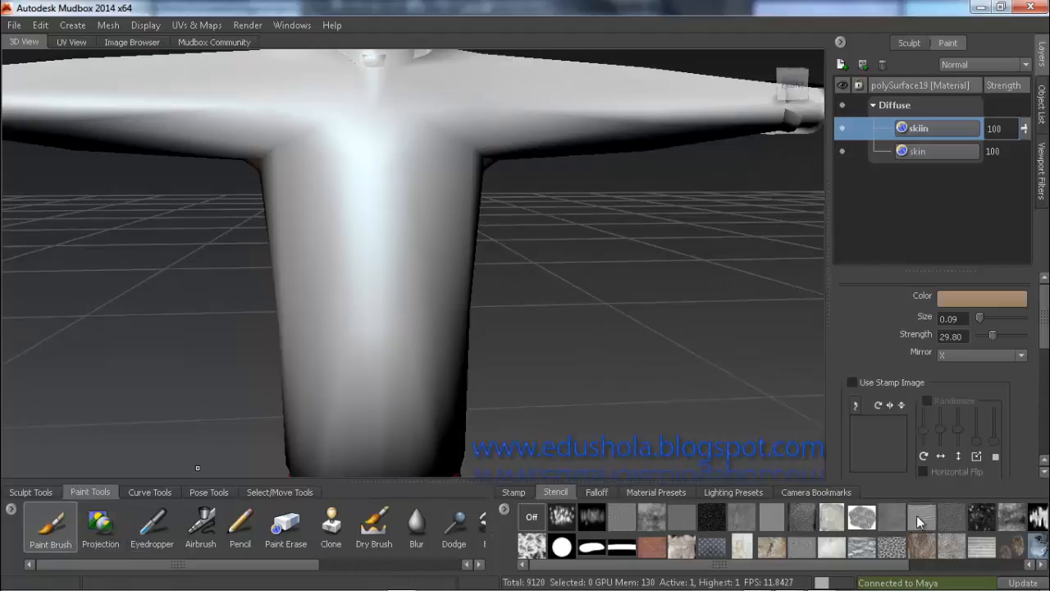
{"action": "left_click", "coordinate": [97, 527]}
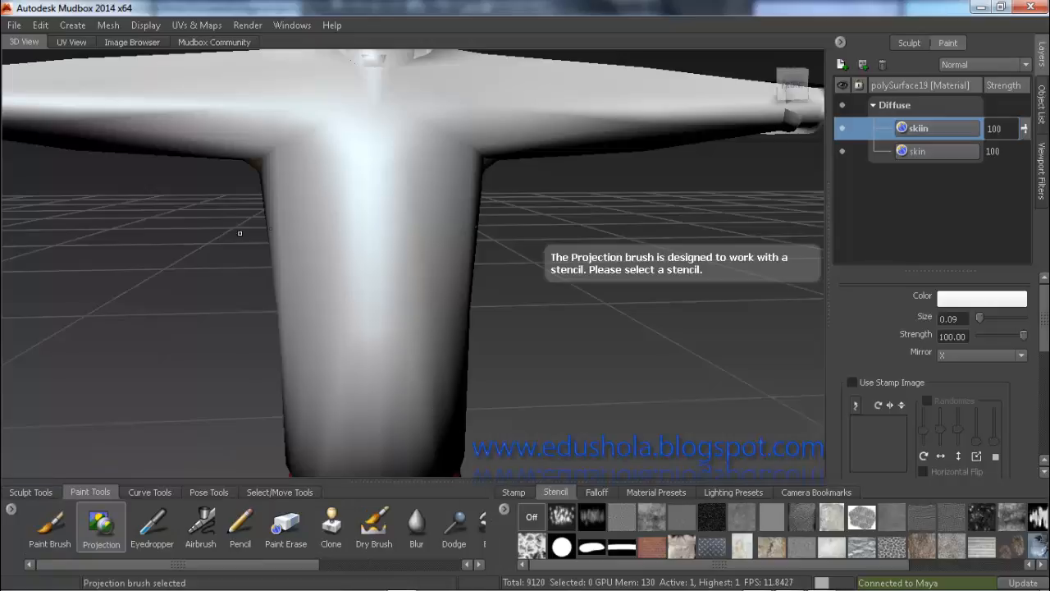
{"action": "left_click_drag", "start_coordinate": [701, 564], "coordinate": [816, 564]}
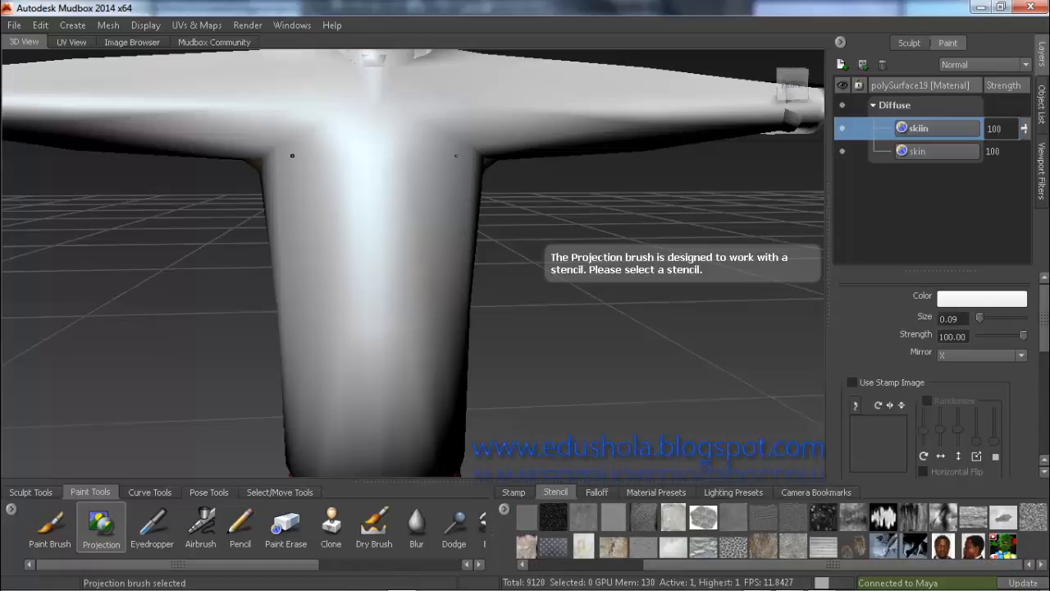
{"action": "left_click", "coordinate": [1004, 546]}
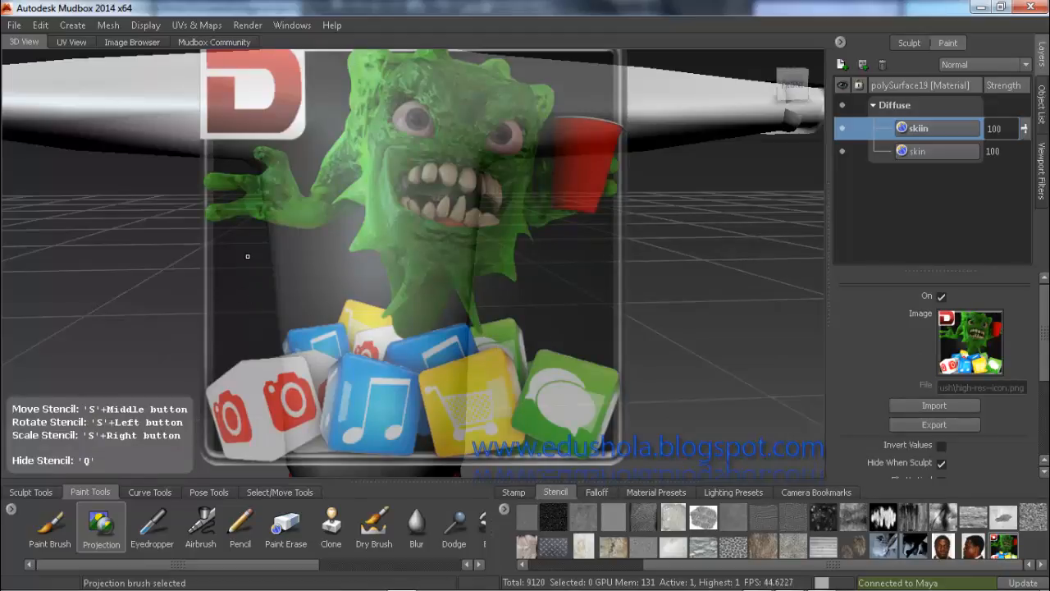
Step: Preview the side-profile face stencil, then delete the green monster icon stencil from the stencil collection
{"action": "left_click", "coordinate": [973, 547]}
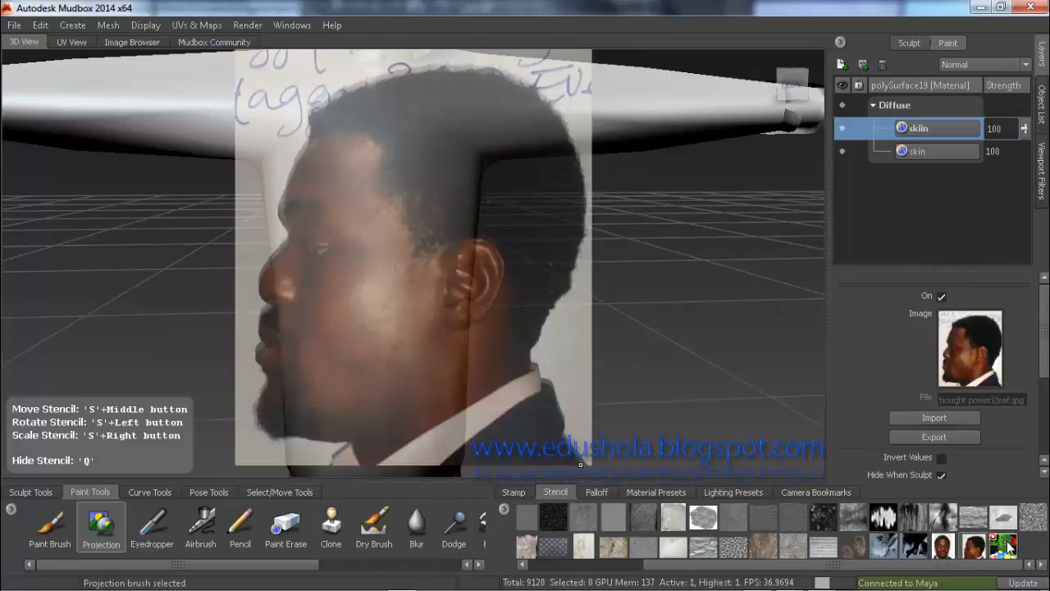
{"action": "left_click", "coordinate": [1002, 546]}
{"action": "left_click", "coordinate": [505, 508]}
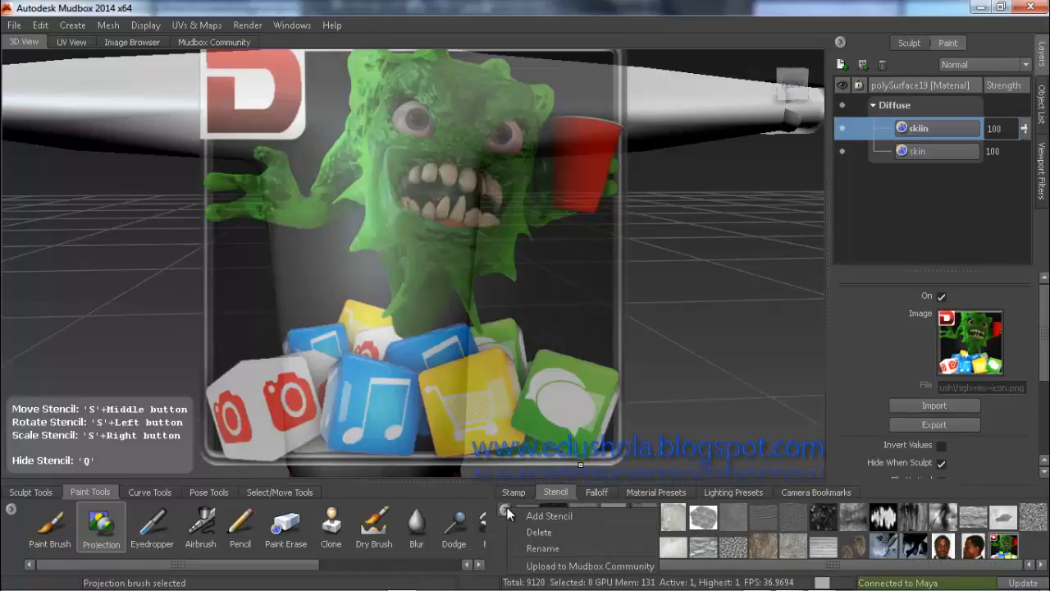
{"action": "left_click", "coordinate": [540, 533]}
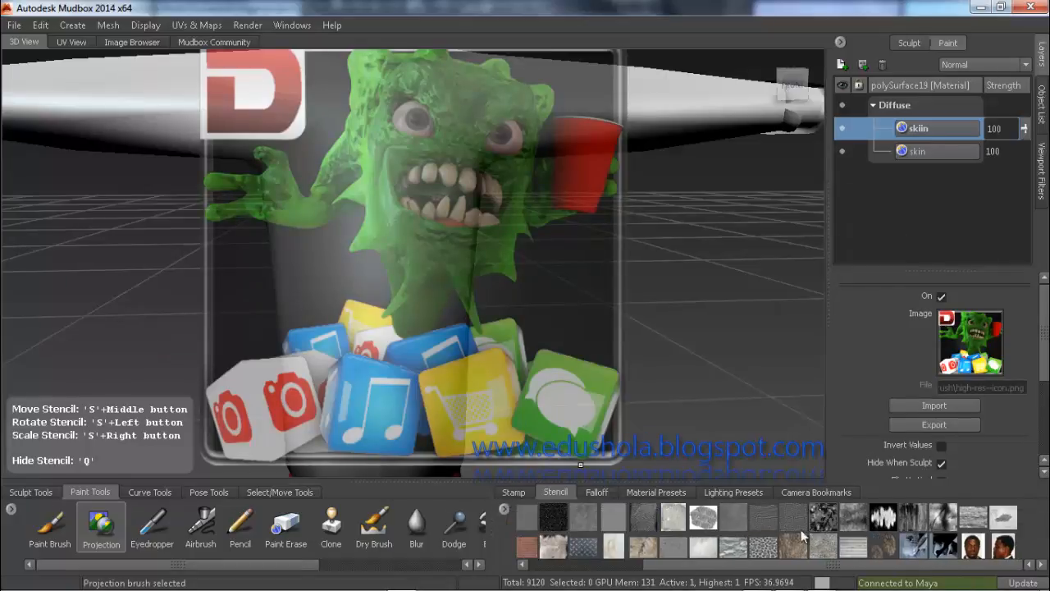
Step: Add the fb-high-res--icon image from the app rush folder as a new stencil and center the shirt's torso beneath it
{"action": "left_click", "coordinate": [968, 548]}
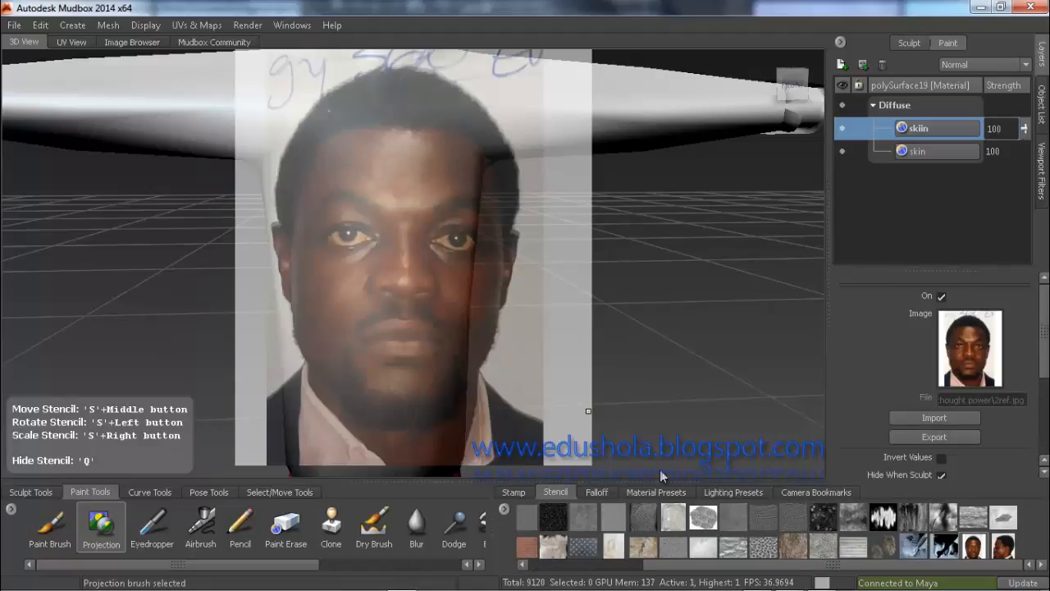
{"action": "left_click", "coordinate": [939, 542]}
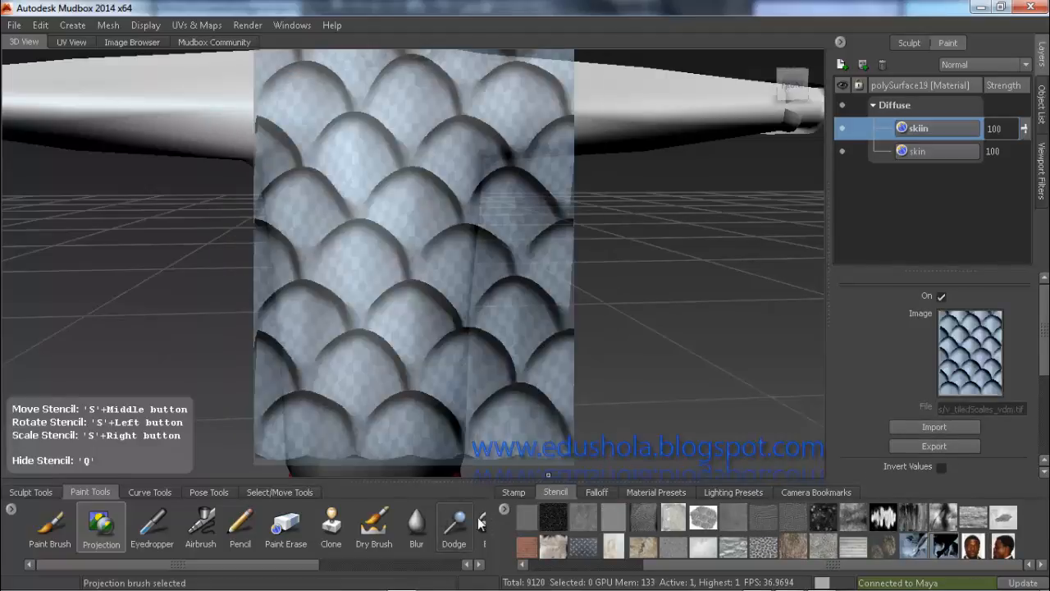
{"action": "left_click", "coordinate": [503, 510]}
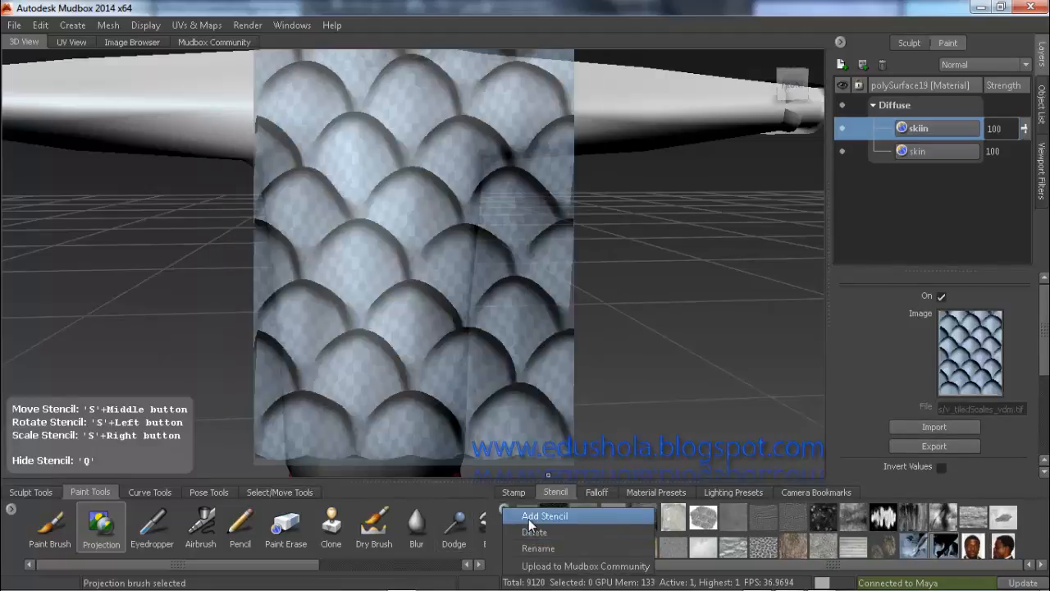
{"action": "left_click", "coordinate": [528, 519]}
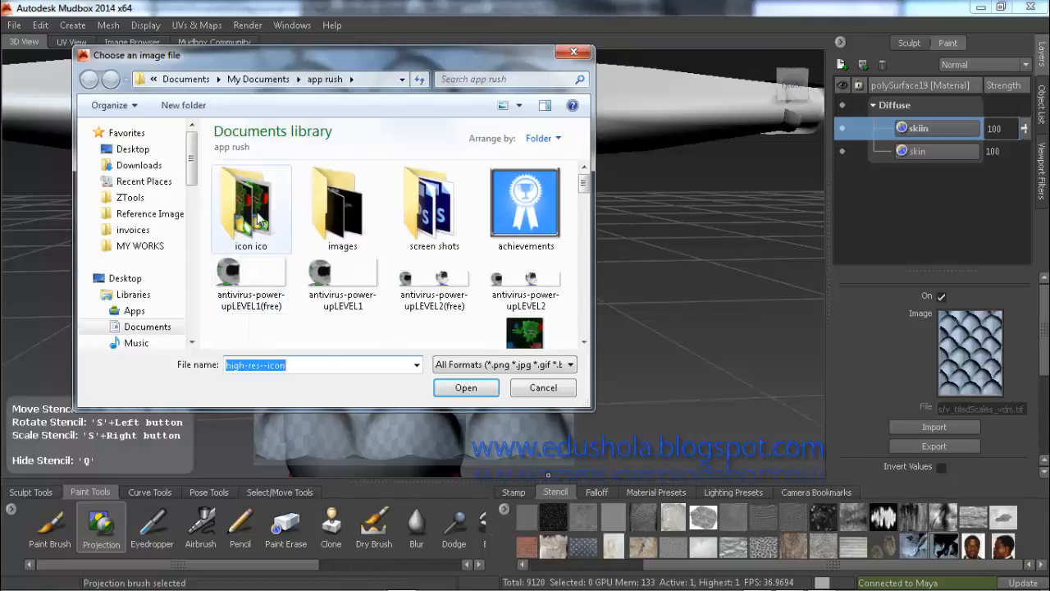
{"action": "left_click_drag", "start_coordinate": [583, 184], "coordinate": [581, 233]}
{"action": "left_click", "coordinate": [525, 234]}
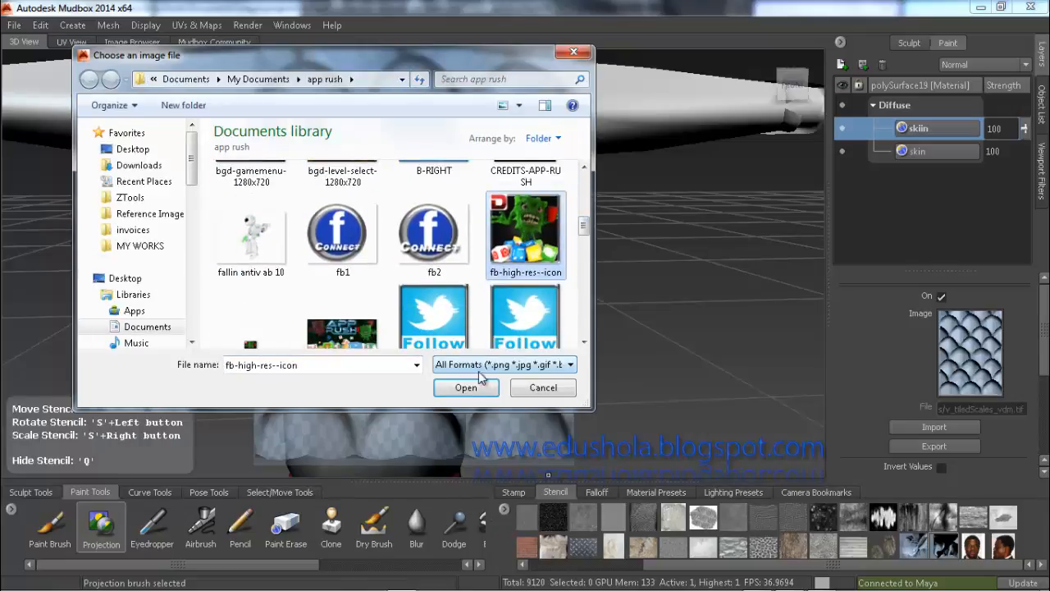
{"action": "left_click", "coordinate": [466, 388]}
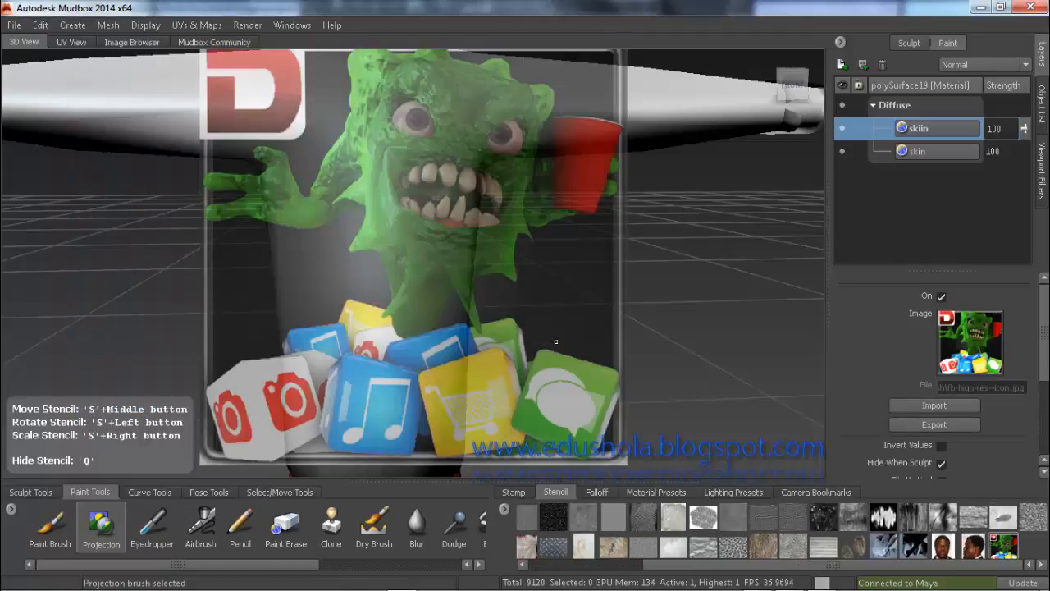
{"action": "left_click_drag", "start_coordinate": [424, 211], "coordinate": [450, 215]}
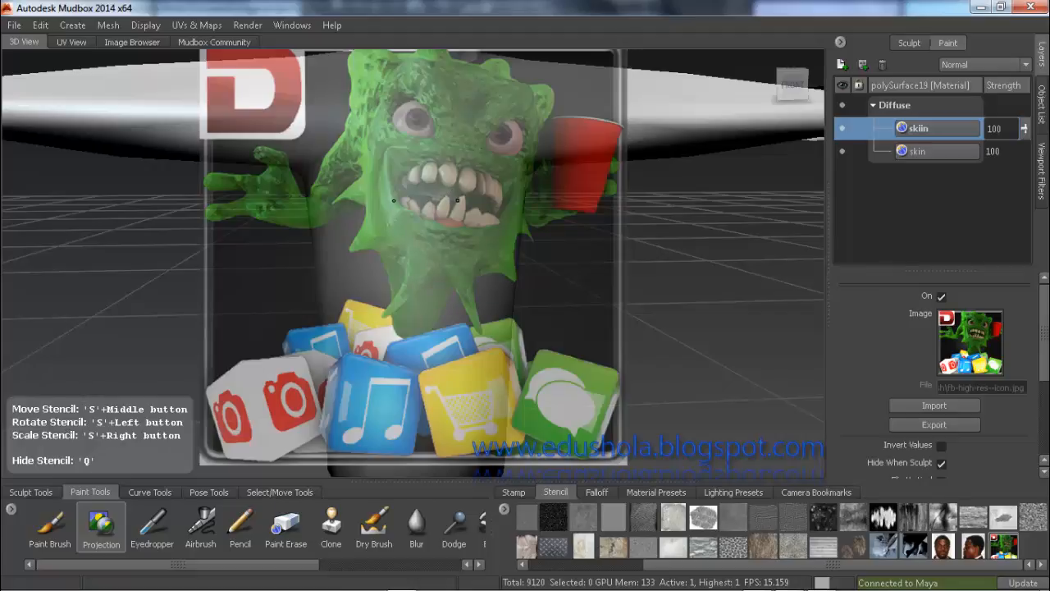
Step: Scale the icon stencil down and position it upright over the chest area of the shirt
{"action": "key", "text": "q"}
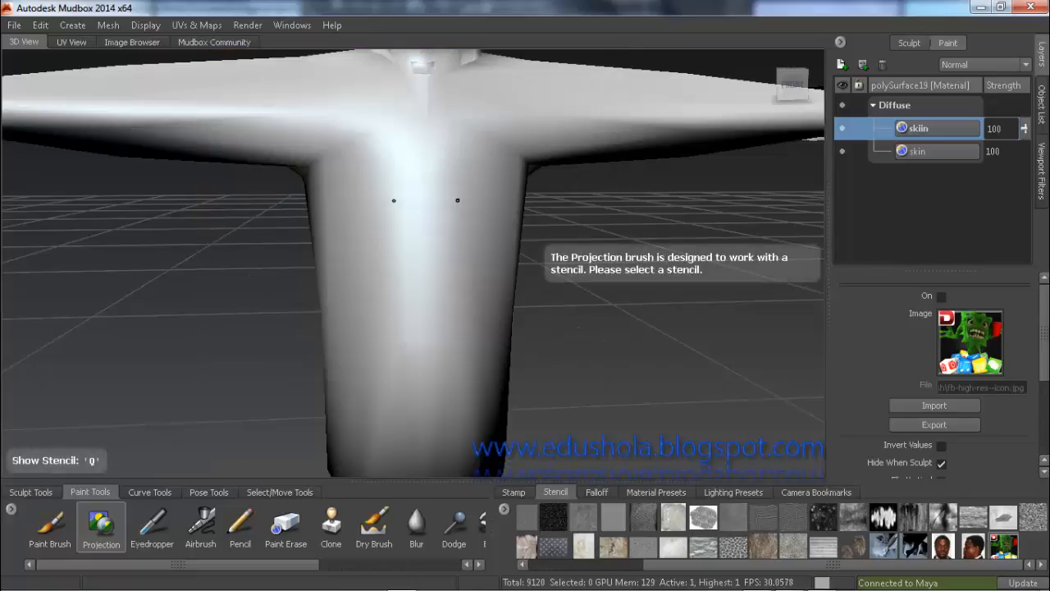
{"action": "key", "text": "q"}
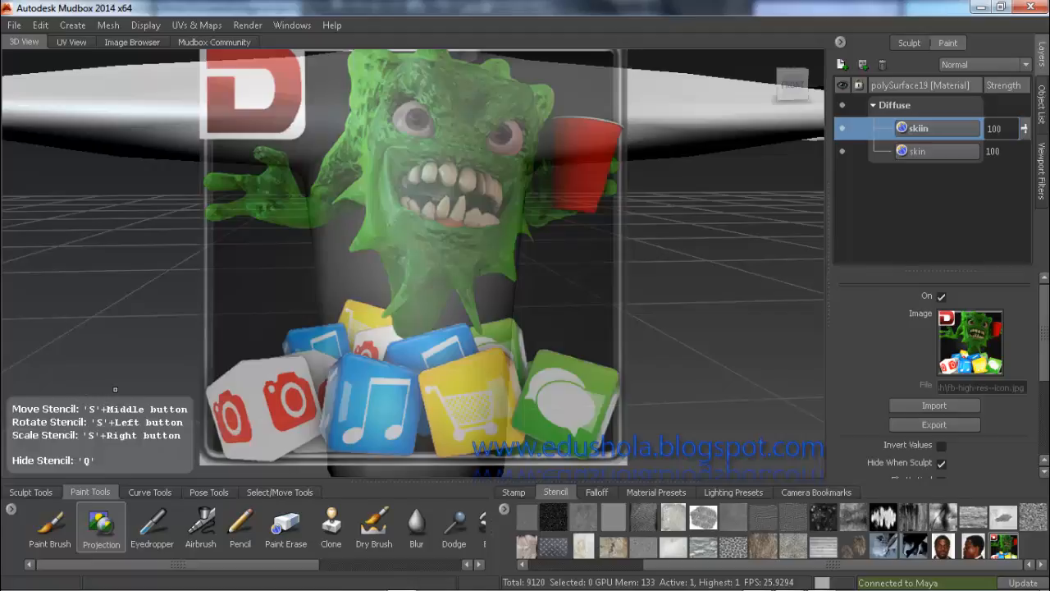
{"action": "mouse_move", "coordinate": [330, 254]}
{"action": "middle_mouse_down"}
{"action": "mouse_move", "coordinate": [372, 271]}
{"action": "mouse_move", "coordinate": [346, 251]}
{"action": "middle_mouse_up"}
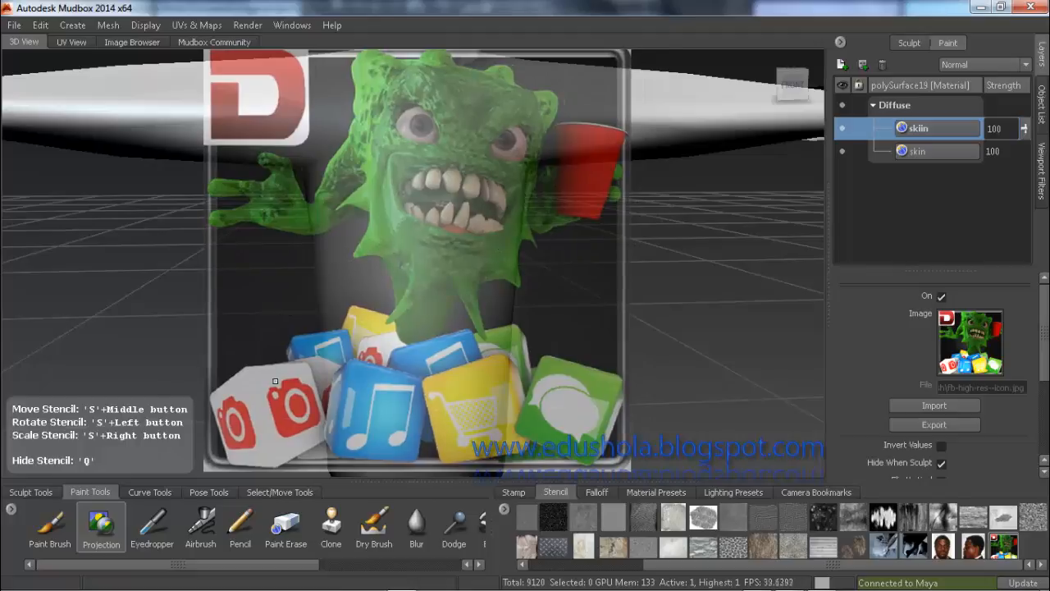
{"action": "mouse_move", "coordinate": [259, 322]}
{"action": "left_mouse_down"}
{"action": "mouse_move", "coordinate": [250, 287]}
{"action": "mouse_move", "coordinate": [271, 344]}
{"action": "mouse_move", "coordinate": [261, 310]}
{"action": "left_mouse_up"}
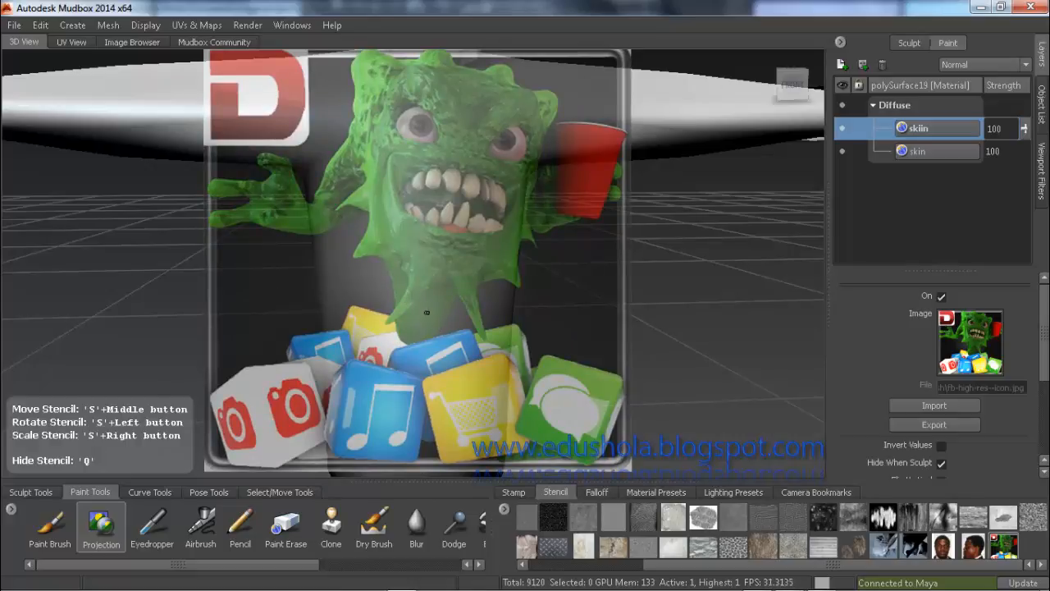
{"action": "right_click_drag", "start_coordinate": [411, 236], "coordinate": [368, 59]}
{"action": "middle_click_drag", "start_coordinate": [392, 262], "coordinate": [395, 216]}
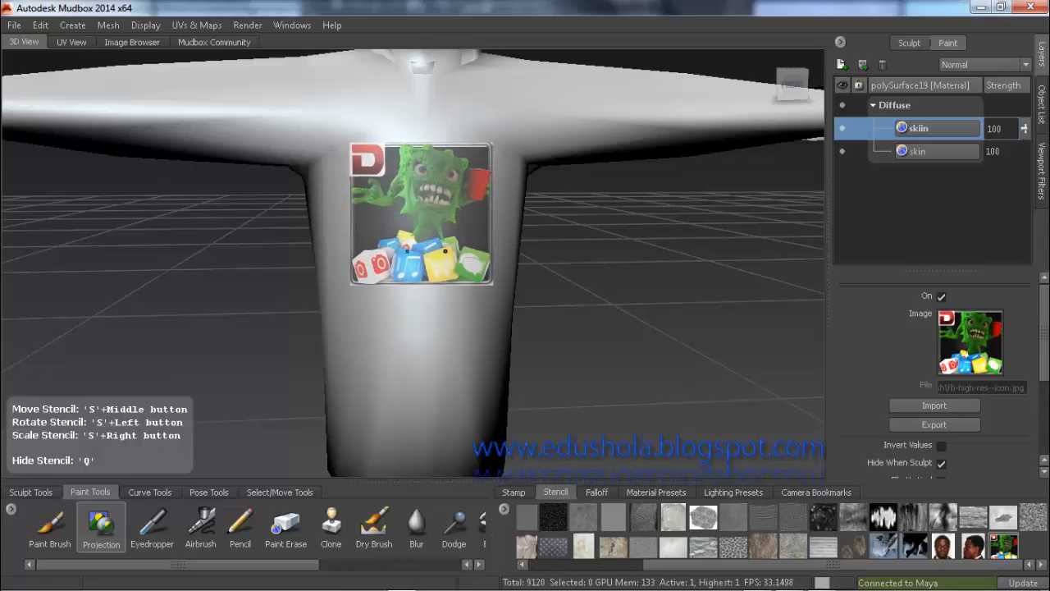
Step: Project a test dab of the icon onto the chest with stencil visibility at 0, then set the visibility to 0.37
{"action": "scroll", "coordinate": [1022, 343], "scroll_direction": "down", "scroll_amount": 5}
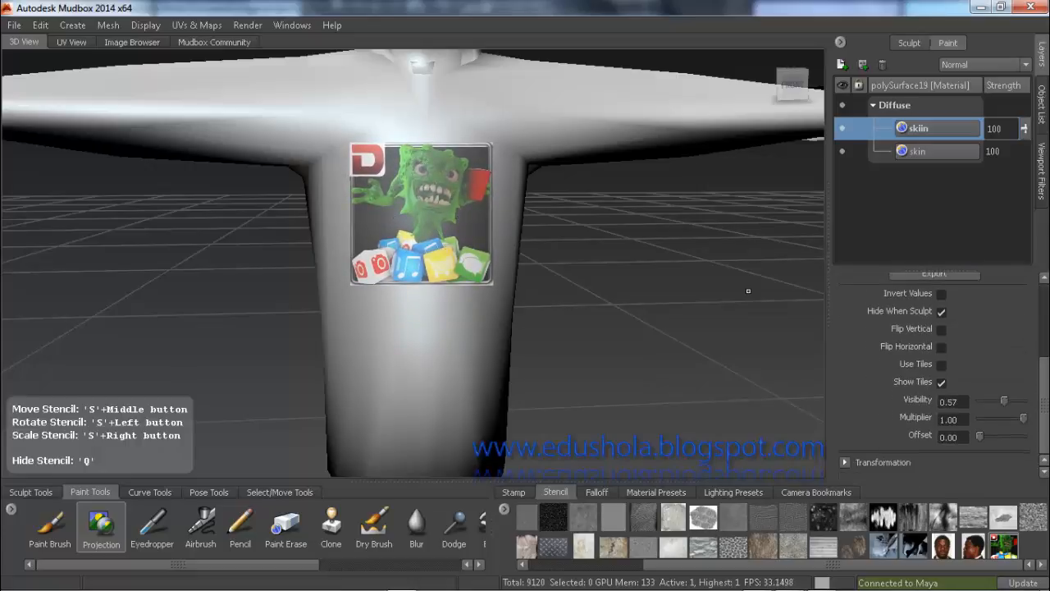
{"action": "left_click_drag", "start_coordinate": [1002, 405], "coordinate": [973, 401]}
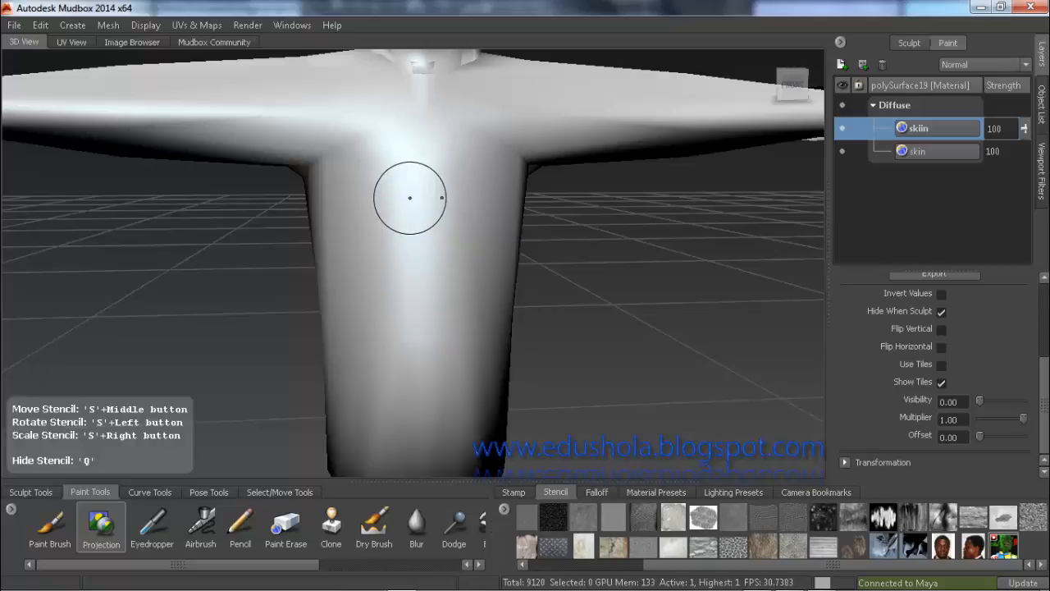
{"action": "left_click", "coordinate": [409, 198]}
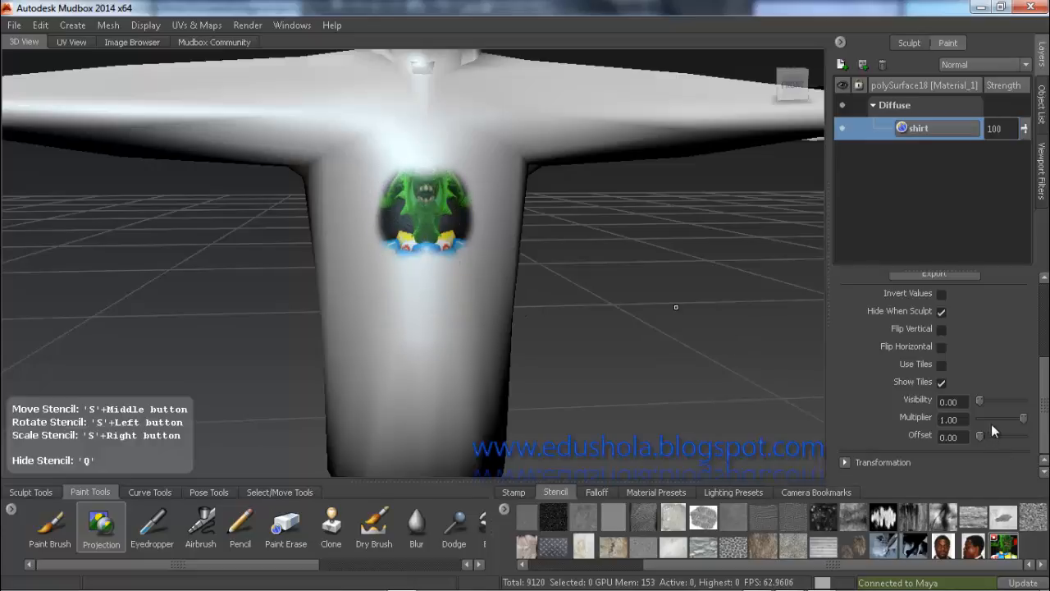
{"action": "left_click_drag", "start_coordinate": [978, 401], "coordinate": [991, 399]}
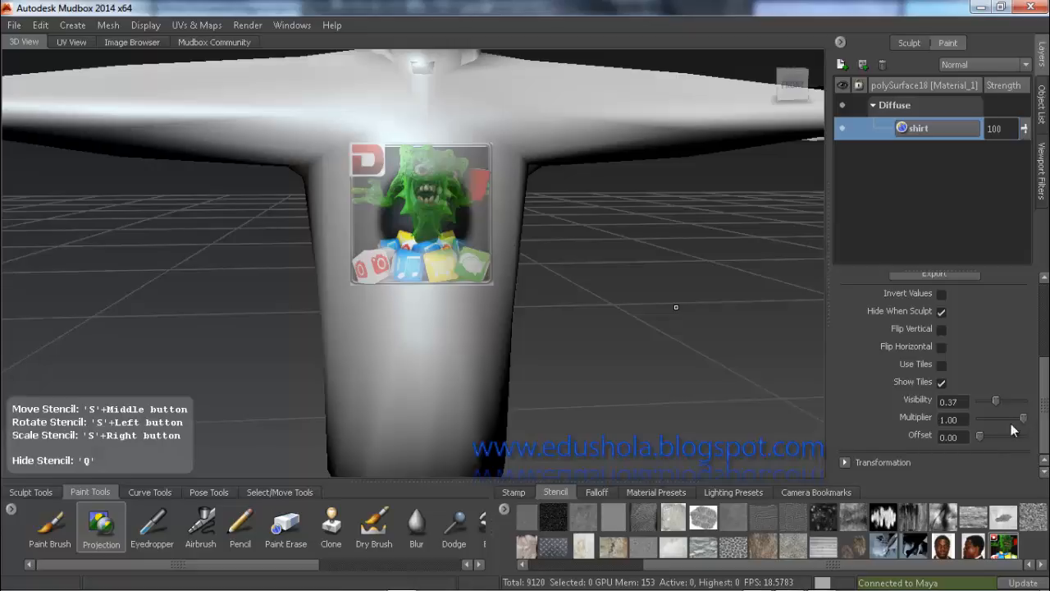
Step: Keep the Projection brush's mirror on X and project the icon over the full stencil area on the chest
{"action": "left_click", "coordinate": [101, 531]}
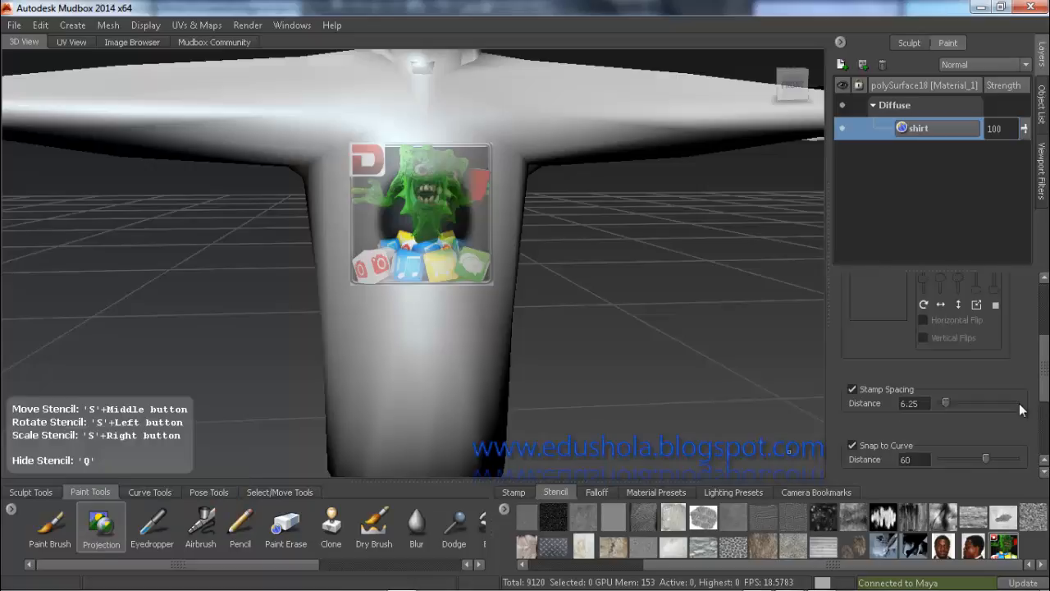
{"action": "scroll", "coordinate": [1041, 393], "scroll_direction": "up", "scroll_amount": 4}
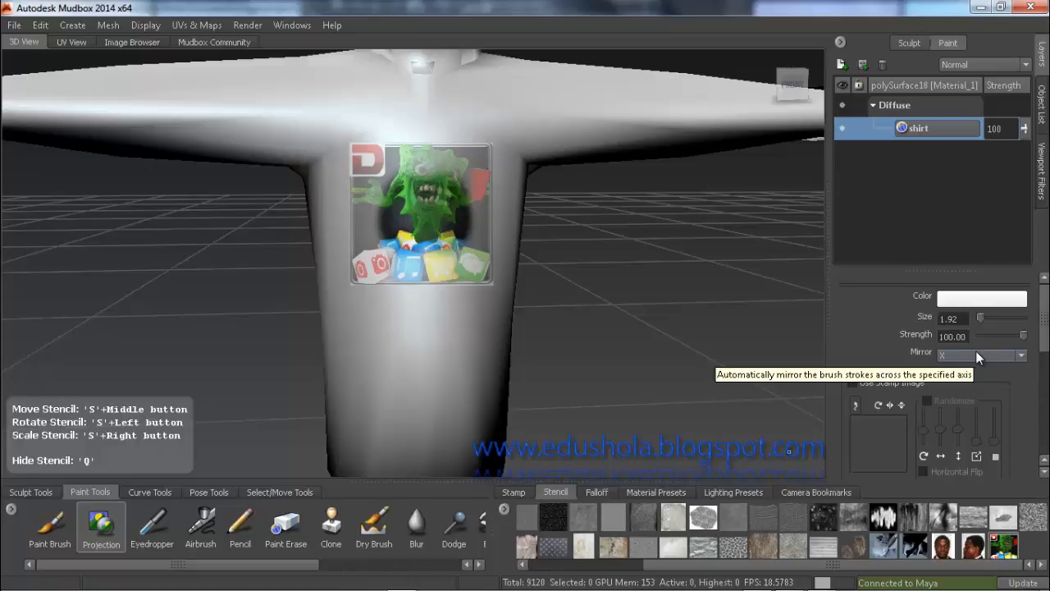
{"action": "left_click", "coordinate": [975, 353]}
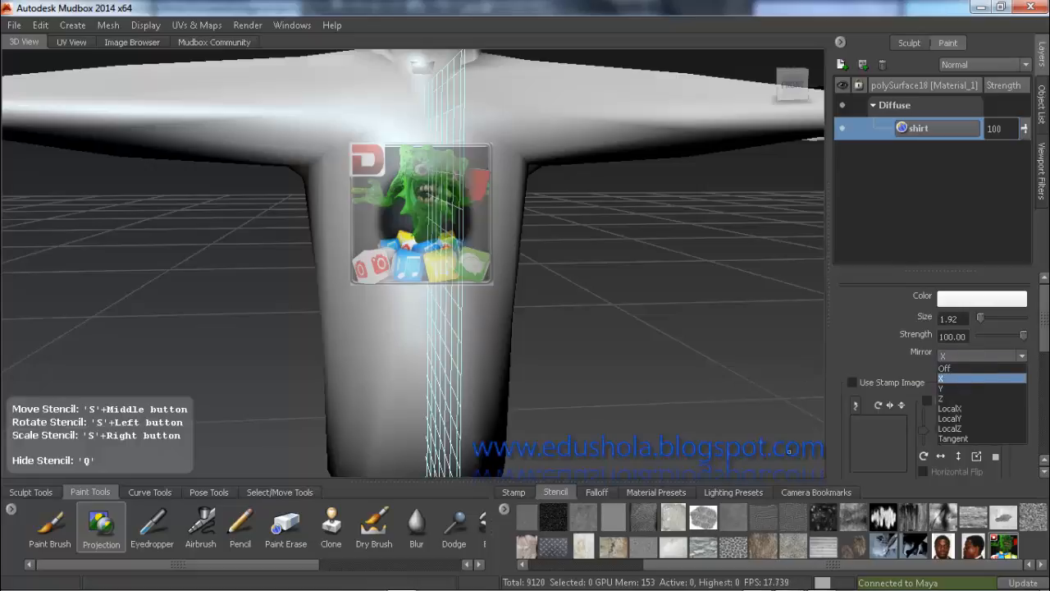
{"action": "left_click", "coordinate": [975, 377]}
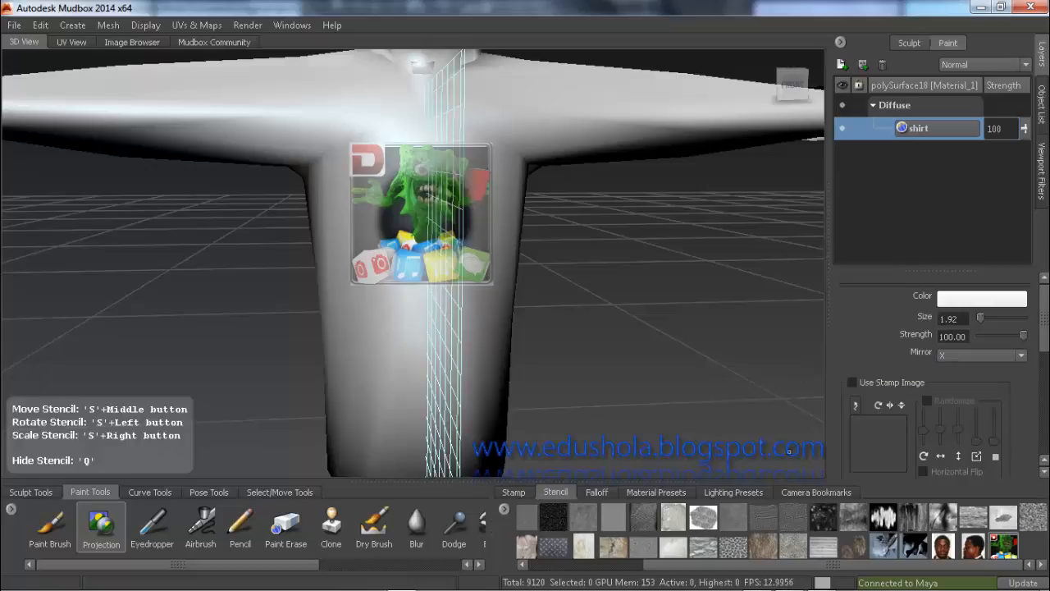
{"action": "mouse_move", "coordinate": [410, 187]}
{"action": "left_mouse_down"}
{"action": "mouse_move", "coordinate": [412, 212]}
{"action": "mouse_move", "coordinate": [408, 169]}
{"action": "mouse_move", "coordinate": [389, 187]}
{"action": "mouse_move", "coordinate": [382, 171]}
{"action": "mouse_move", "coordinate": [381, 201]}
{"action": "mouse_move", "coordinate": [362, 205]}
{"action": "mouse_move", "coordinate": [358, 147]}
{"action": "mouse_move", "coordinate": [393, 164]}
{"action": "mouse_move", "coordinate": [391, 251]}
{"action": "mouse_move", "coordinate": [402, 195]}
{"action": "mouse_move", "coordinate": [397, 233]}
{"action": "mouse_move", "coordinate": [418, 297]}
{"action": "left_mouse_up"}
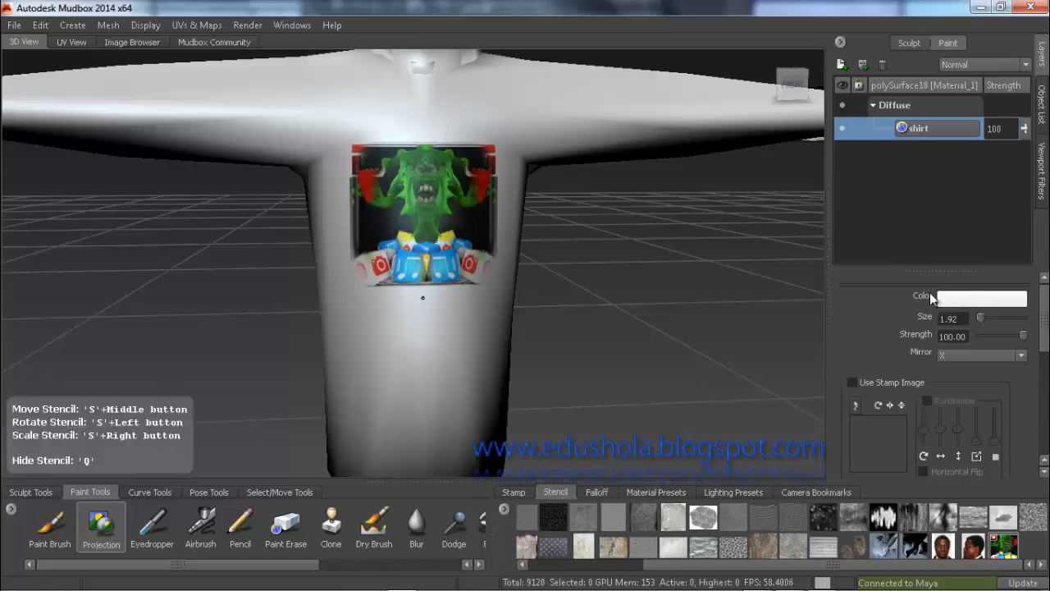
Step: Turn off the Projection brush's mirroring, paint the icon over the chest again, and hide the stencil to check the shirt
{"action": "left_click", "coordinate": [967, 352]}
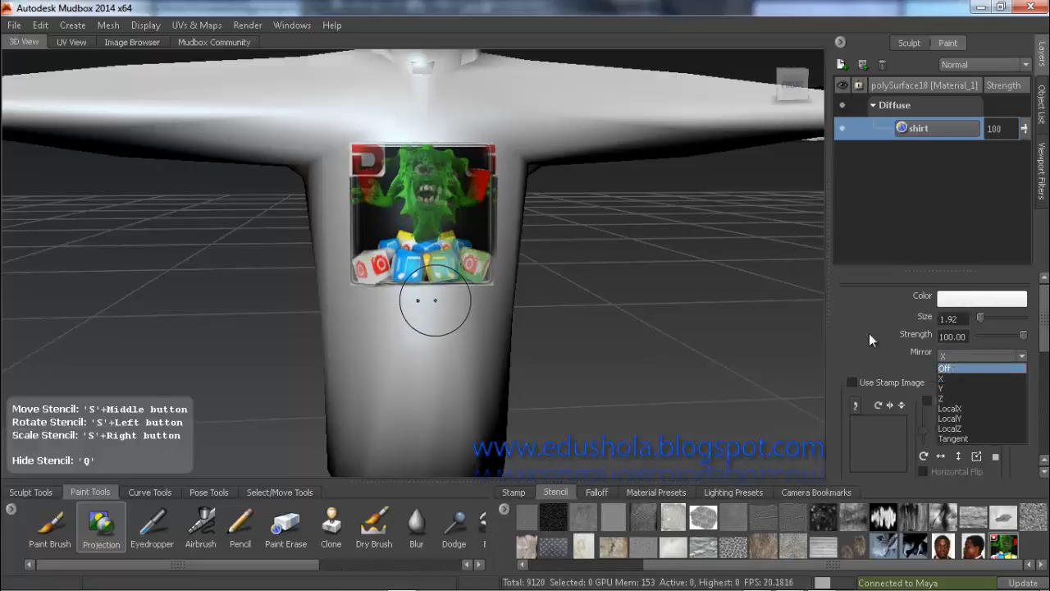
{"action": "left_click", "coordinate": [964, 365]}
{"action": "mouse_move", "coordinate": [402, 177]}
{"action": "left_mouse_down"}
{"action": "mouse_move", "coordinate": [383, 167]}
{"action": "mouse_move", "coordinate": [367, 188]}
{"action": "mouse_move", "coordinate": [361, 275]}
{"action": "mouse_move", "coordinate": [447, 261]}
{"action": "mouse_move", "coordinate": [464, 271]}
{"action": "mouse_move", "coordinate": [412, 199]}
{"action": "mouse_move", "coordinate": [482, 164]}
{"action": "mouse_move", "coordinate": [479, 209]}
{"action": "left_mouse_up"}
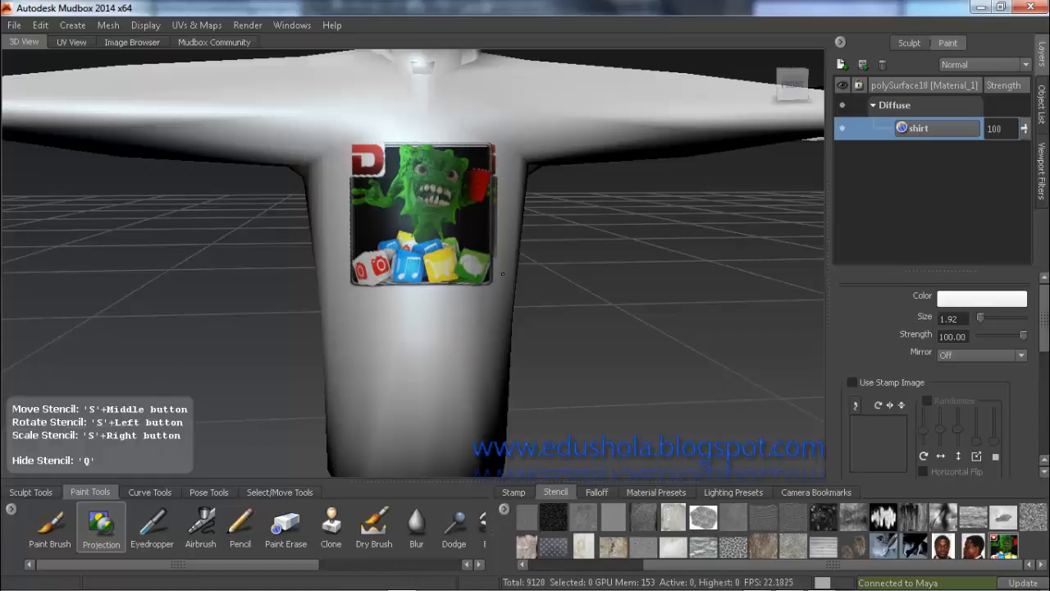
{"action": "left_click_drag", "start_coordinate": [385, 227], "coordinate": [410, 136]}
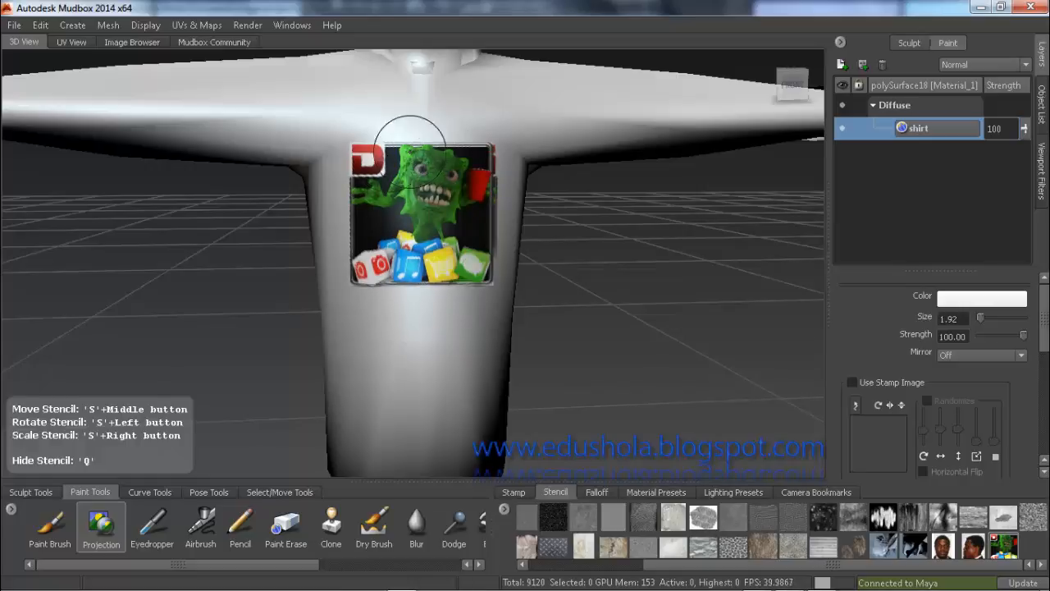
{"action": "key", "text": "q"}
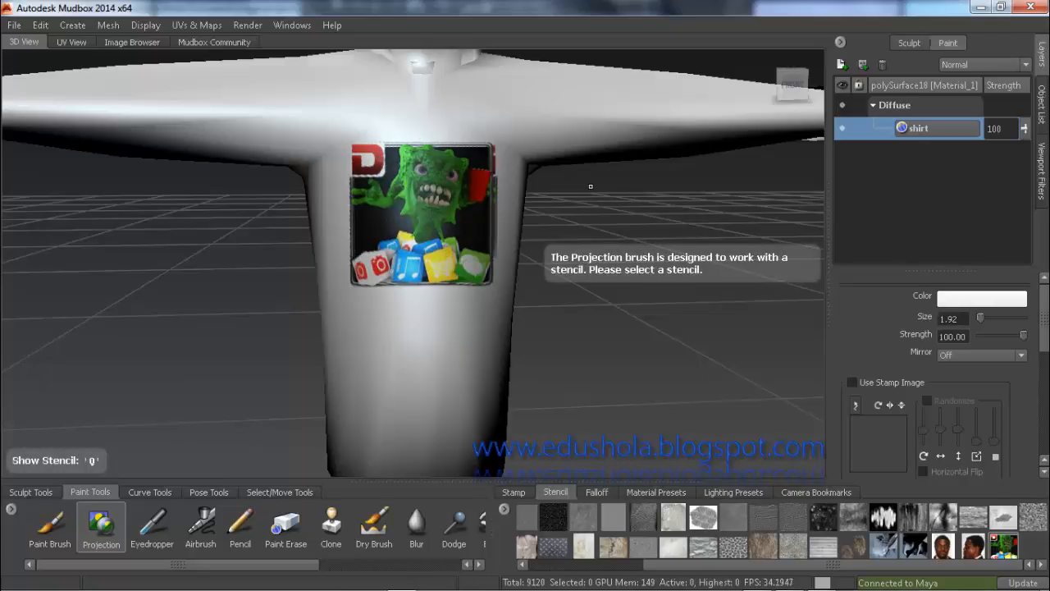
{"action": "mouse_move", "coordinate": [590, 186]}
{"action": "left_mouse_down", "text": "alt"}
{"action": "mouse_move", "coordinate": [529, 187]}
{"action": "mouse_move", "coordinate": [572, 190]}
{"action": "left_mouse_up", "text": "alt"}
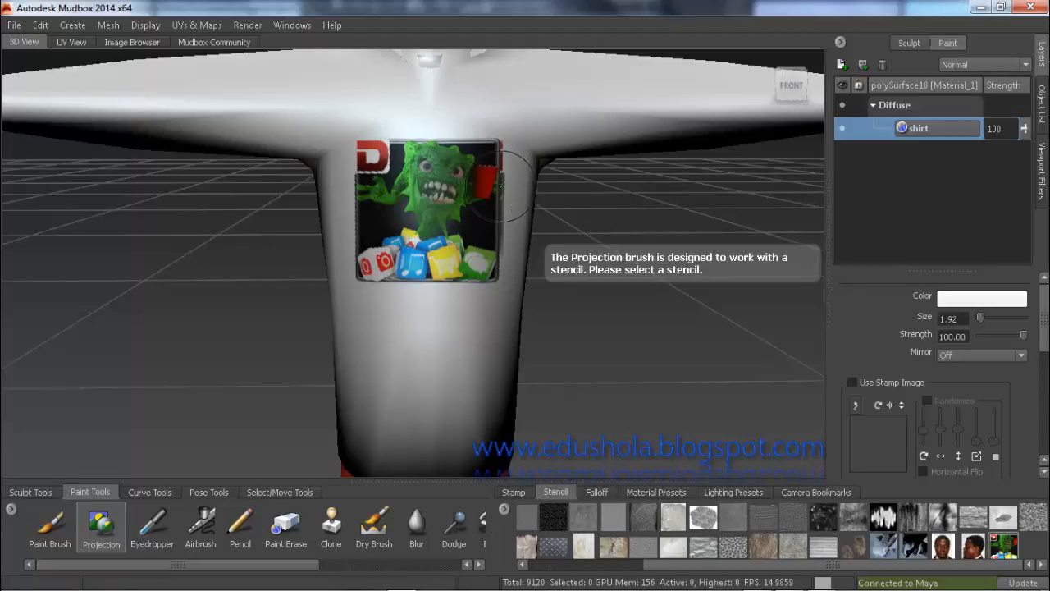
Step: Show the stencil again, enlarge and shift it to cover the painted icon, project it onto the chest, and hide it
{"action": "key", "text": "q"}
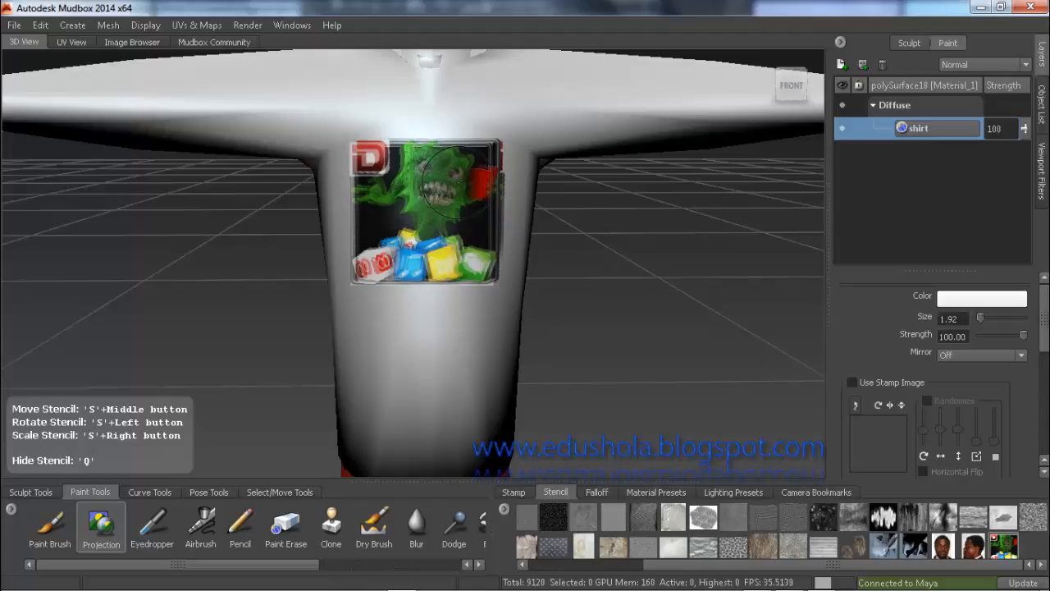
{"action": "mouse_move", "coordinate": [458, 182]}
{"action": "right_mouse_down"}
{"action": "mouse_move", "coordinate": [464, 218]}
{"action": "mouse_move", "coordinate": [462, 204]}
{"action": "right_mouse_up"}
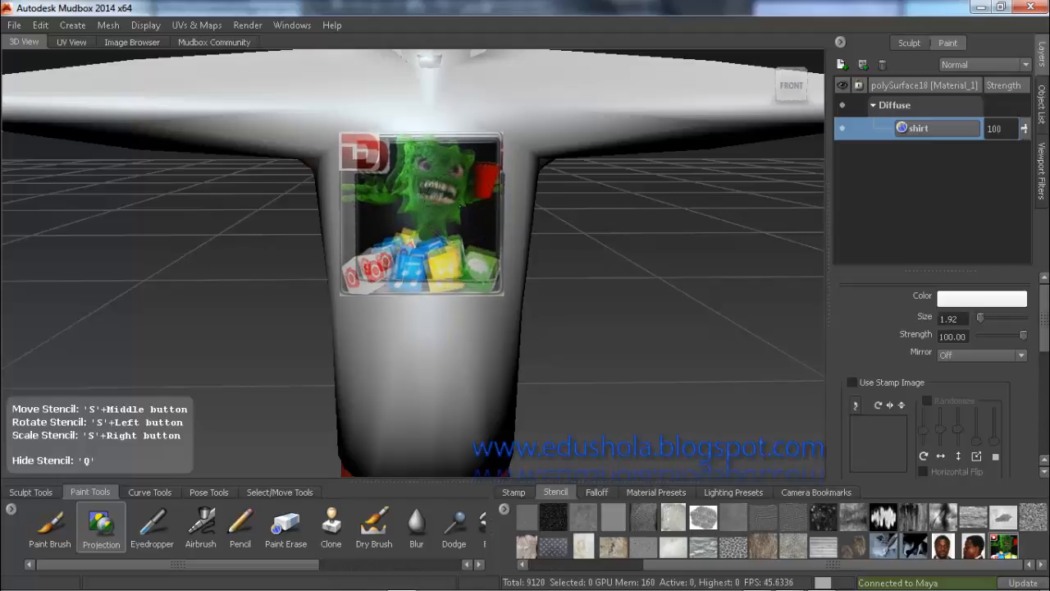
{"action": "middle_click_drag", "start_coordinate": [462, 203], "coordinate": [473, 202]}
{"action": "mouse_move", "coordinate": [414, 197]}
{"action": "left_mouse_down"}
{"action": "mouse_move", "coordinate": [393, 197]}
{"action": "mouse_move", "coordinate": [373, 176]}
{"action": "left_mouse_up"}
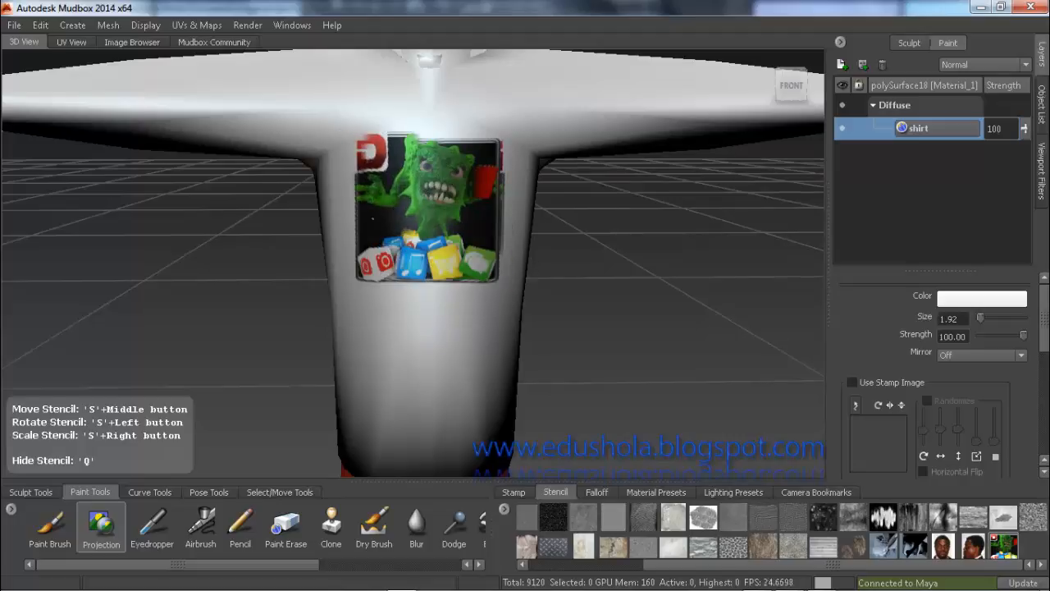
{"action": "mouse_move", "coordinate": [372, 219]}
{"action": "left_mouse_down"}
{"action": "mouse_move", "coordinate": [365, 155]}
{"action": "mouse_move", "coordinate": [402, 131]}
{"action": "mouse_move", "coordinate": [463, 164]}
{"action": "mouse_move", "coordinate": [502, 117]}
{"action": "mouse_move", "coordinate": [503, 223]}
{"action": "mouse_move", "coordinate": [490, 264]}
{"action": "mouse_move", "coordinate": [443, 271]}
{"action": "mouse_move", "coordinate": [541, 291]}
{"action": "mouse_move", "coordinate": [386, 283]}
{"action": "mouse_move", "coordinate": [332, 264]}
{"action": "mouse_move", "coordinate": [331, 241]}
{"action": "left_mouse_up"}
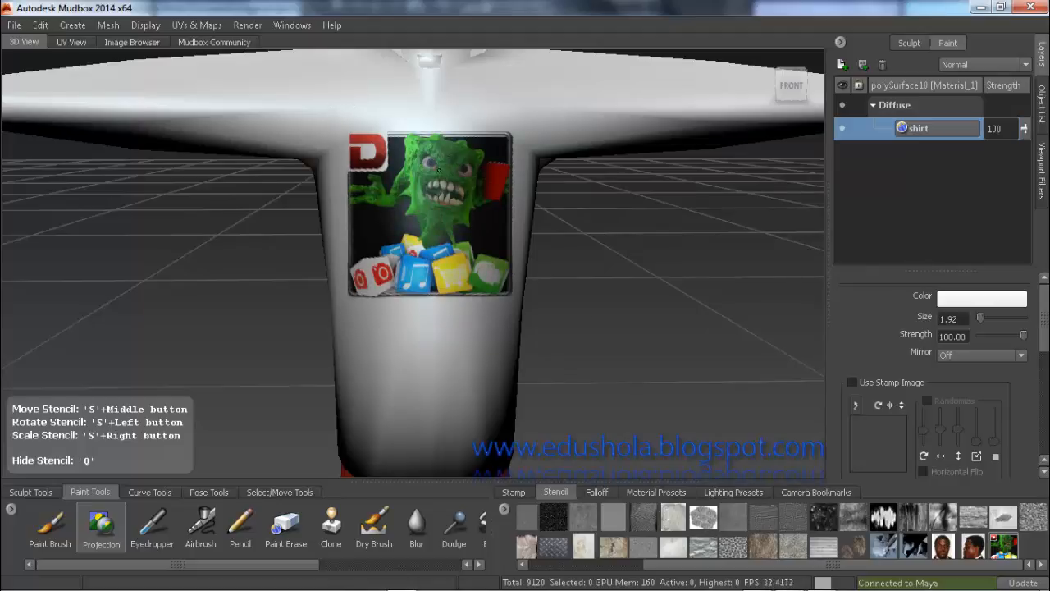
{"action": "left_click_drag", "start_coordinate": [516, 283], "coordinate": [547, 253]}
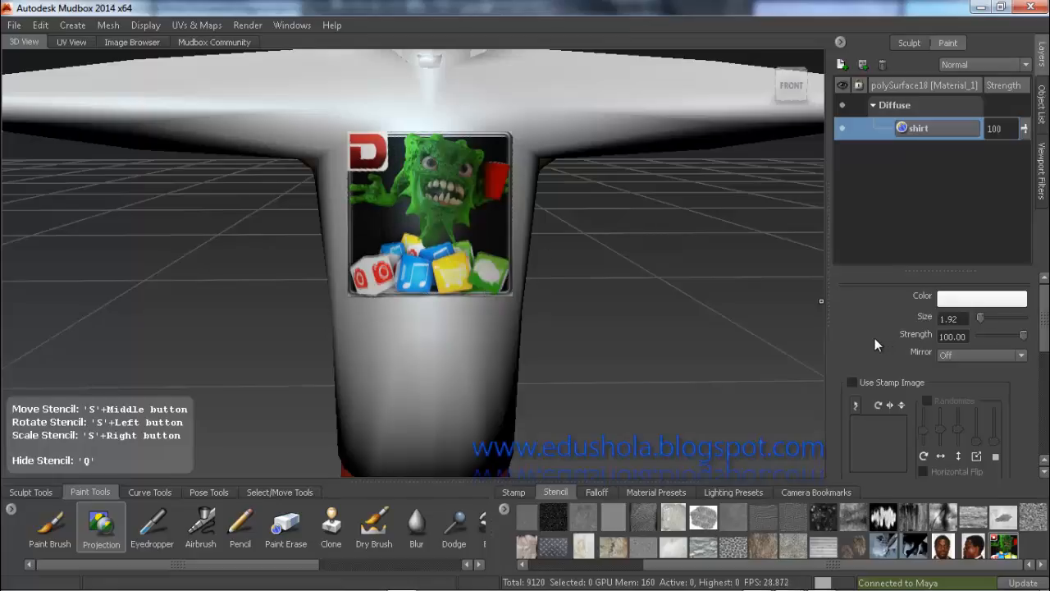
{"action": "key", "text": "q"}
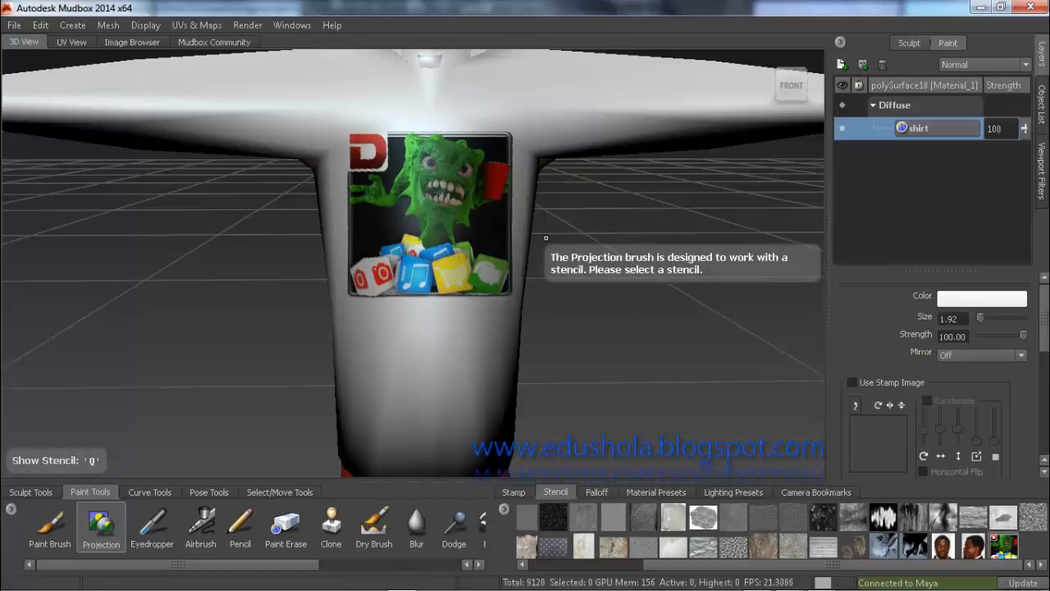
Step: Inspect the projected icon on the whole character, then examine the trousers and the side of the red shoes up close
{"action": "left_click_drag", "start_coordinate": [546, 238], "coordinate": [520, 241], "text": "alt"}
{"action": "scroll", "coordinate": [520, 241], "scroll_direction": "down", "scroll_amount": 3}
{"action": "scroll", "coordinate": [412, 257], "scroll_direction": "down", "scroll_amount": 2}
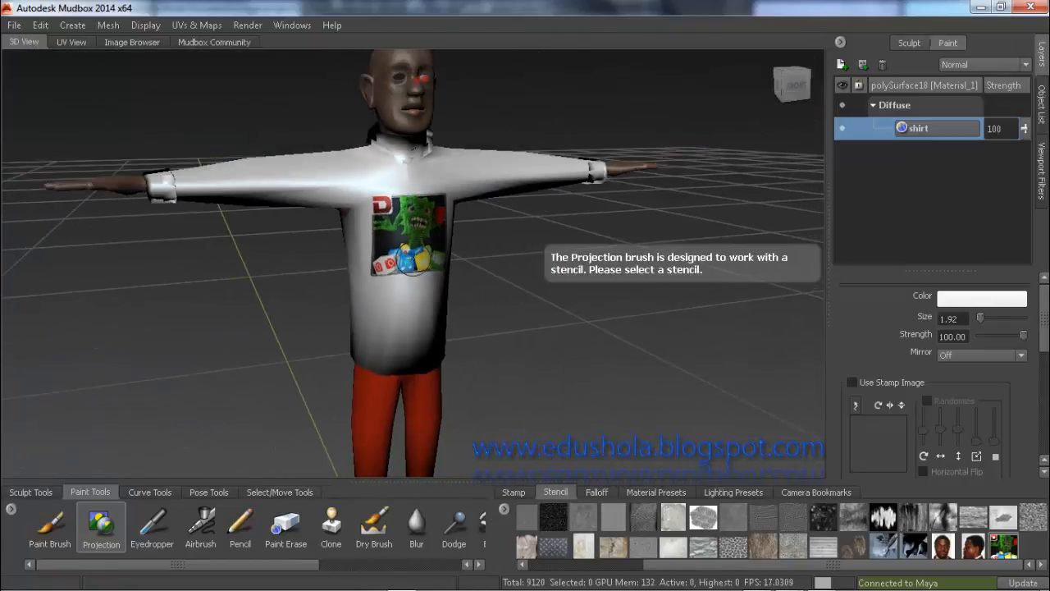
{"action": "middle_click_drag", "start_coordinate": [412, 257], "coordinate": [410, 171], "text": "alt"}
{"action": "scroll", "coordinate": [411, 197], "scroll_direction": "down", "scroll_amount": 2}
{"action": "left_click_drag", "start_coordinate": [410, 197], "coordinate": [430, 275], "text": "alt"}
{"action": "middle_click_drag", "start_coordinate": [431, 275], "coordinate": [378, 168], "text": "alt"}
{"action": "left_click_drag", "start_coordinate": [377, 168], "coordinate": [448, 156], "text": "alt"}
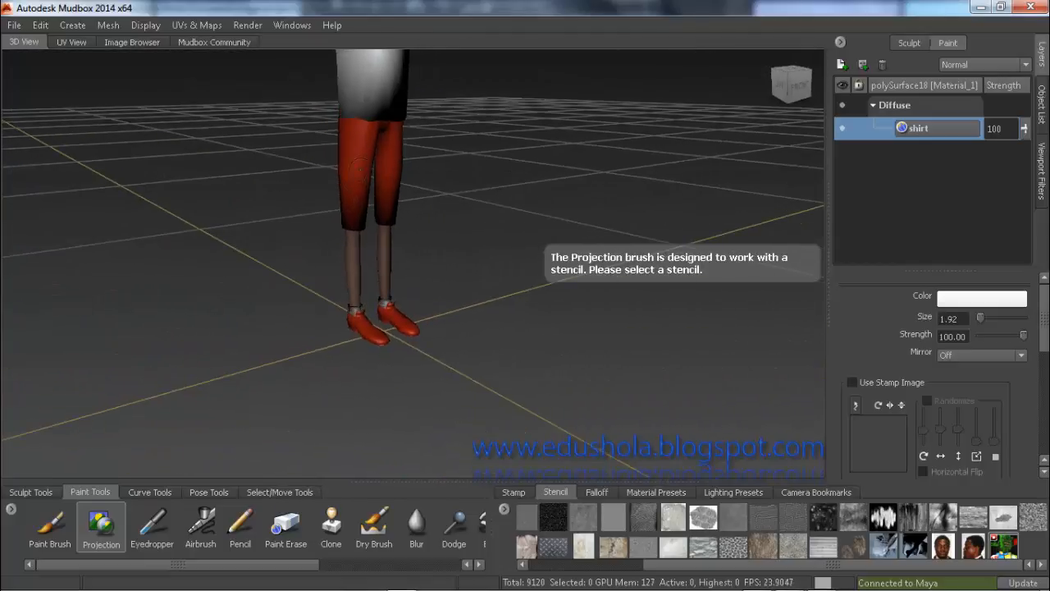
{"action": "left_click_drag", "start_coordinate": [374, 200], "coordinate": [277, 162], "text": "alt"}
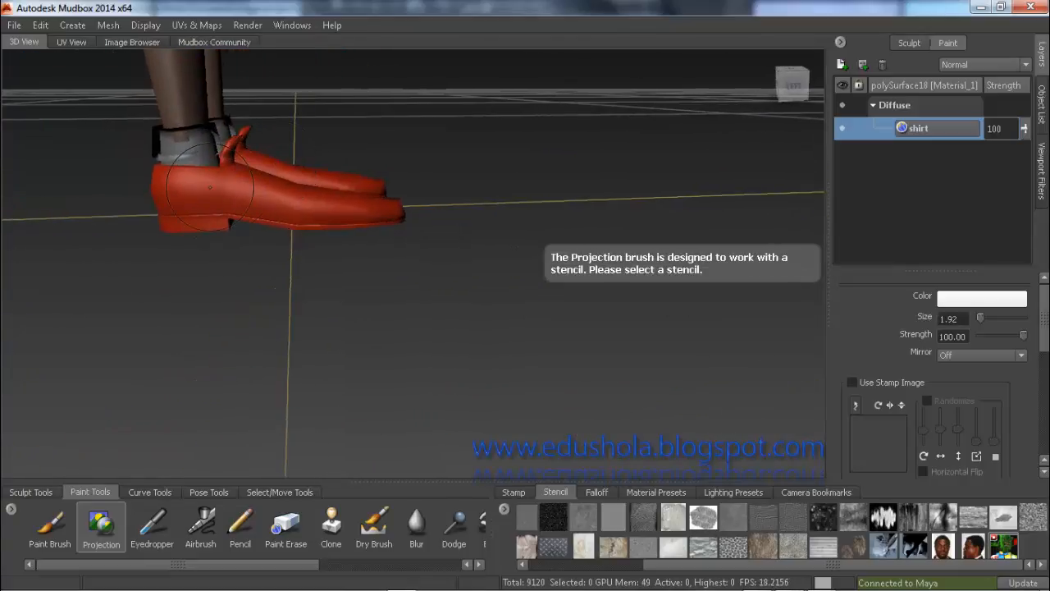
{"action": "right_click_drag", "start_coordinate": [210, 187], "coordinate": [149, 168], "text": "alt"}
{"action": "middle_click_drag", "start_coordinate": [150, 168], "coordinate": [326, 204], "text": "alt"}
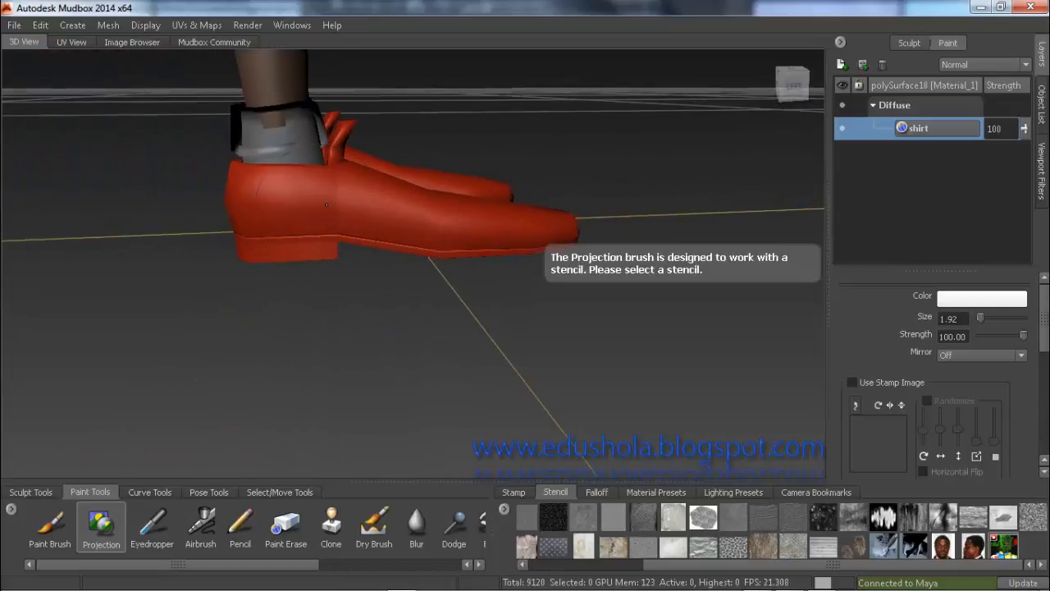
{"action": "right_click_drag", "start_coordinate": [327, 204], "coordinate": [353, 199], "text": "alt"}
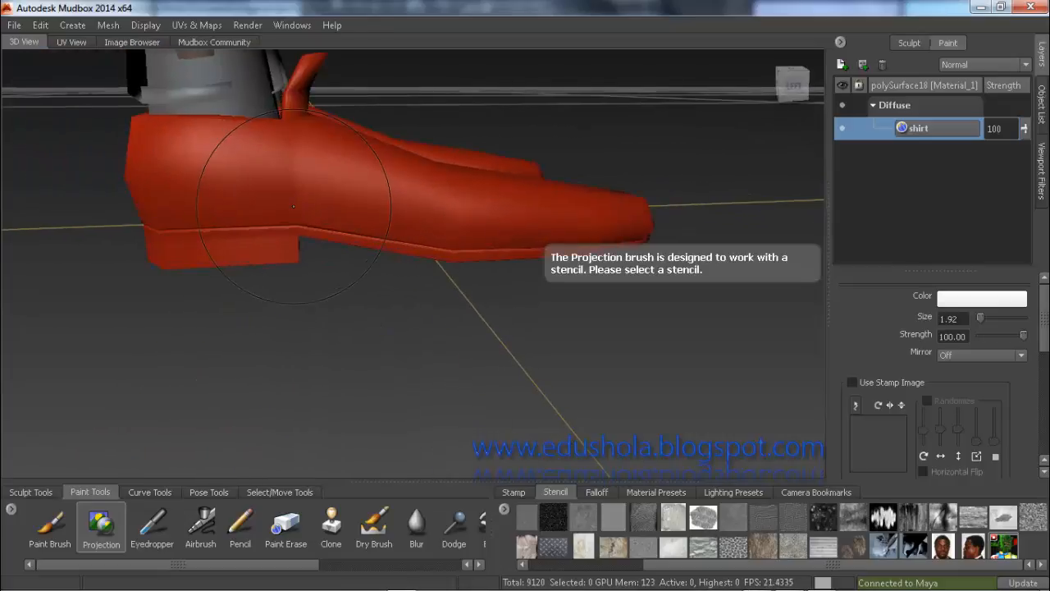
{"action": "left_click", "coordinate": [364, 192]}
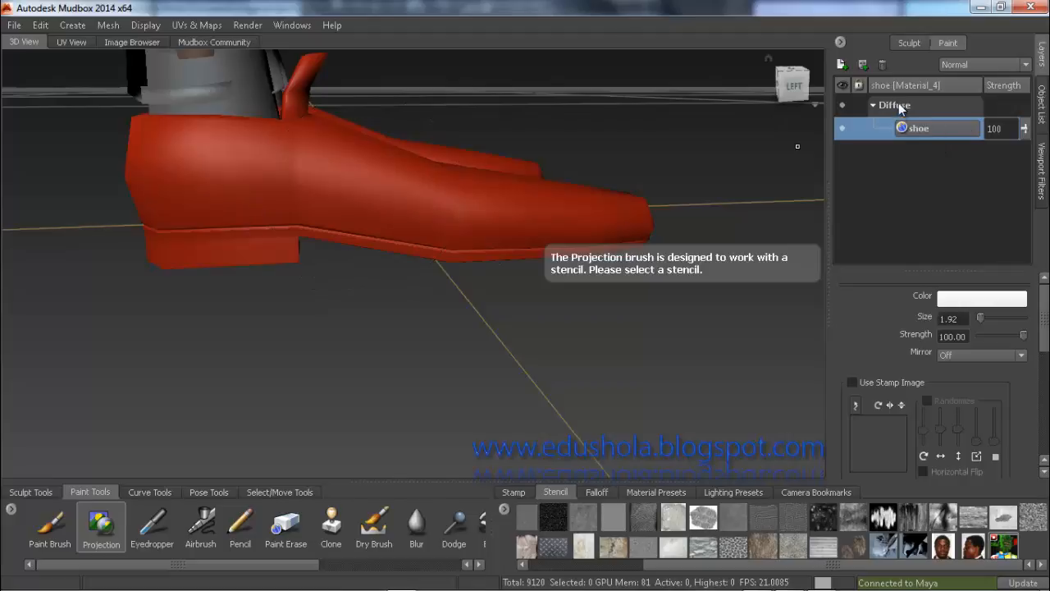
{"action": "left_click", "coordinate": [841, 64]}
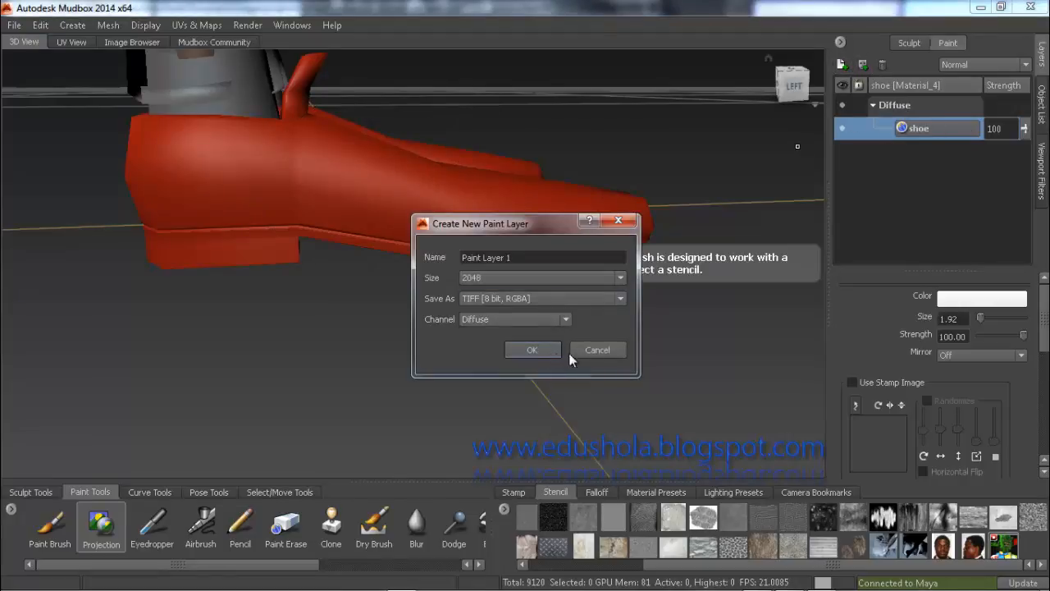
{"action": "left_click", "coordinate": [589, 351]}
Step: Review the whole character from the front and look closer at the icon on the shirt
{"action": "scroll", "coordinate": [432, 215], "scroll_direction": "down", "scroll_amount": 5}
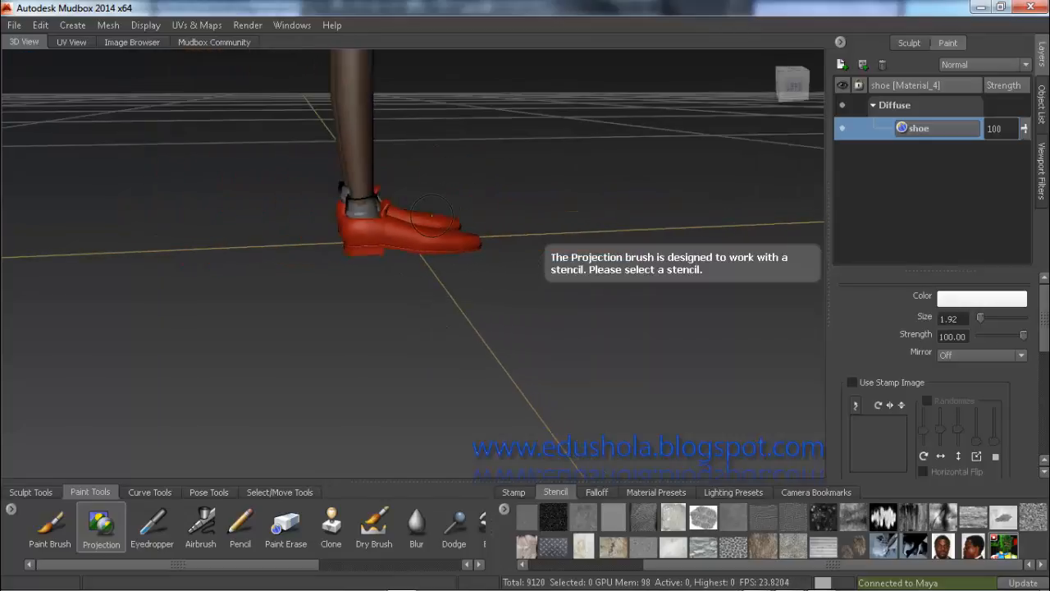
{"action": "scroll", "coordinate": [431, 215], "scroll_direction": "down", "scroll_amount": 10}
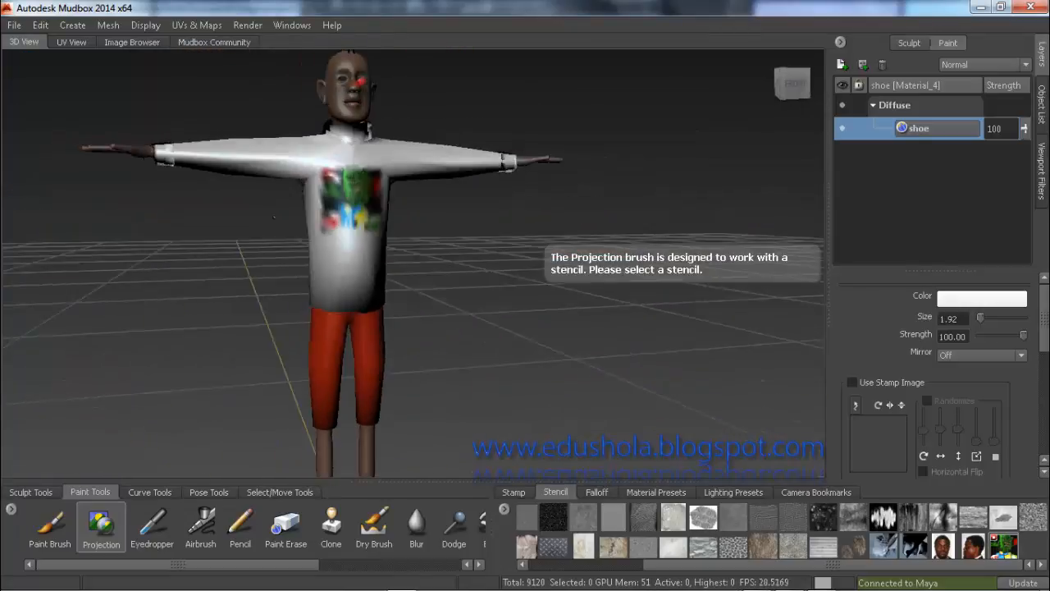
{"action": "scroll", "coordinate": [312, 162], "scroll_direction": "up", "scroll_amount": 10}
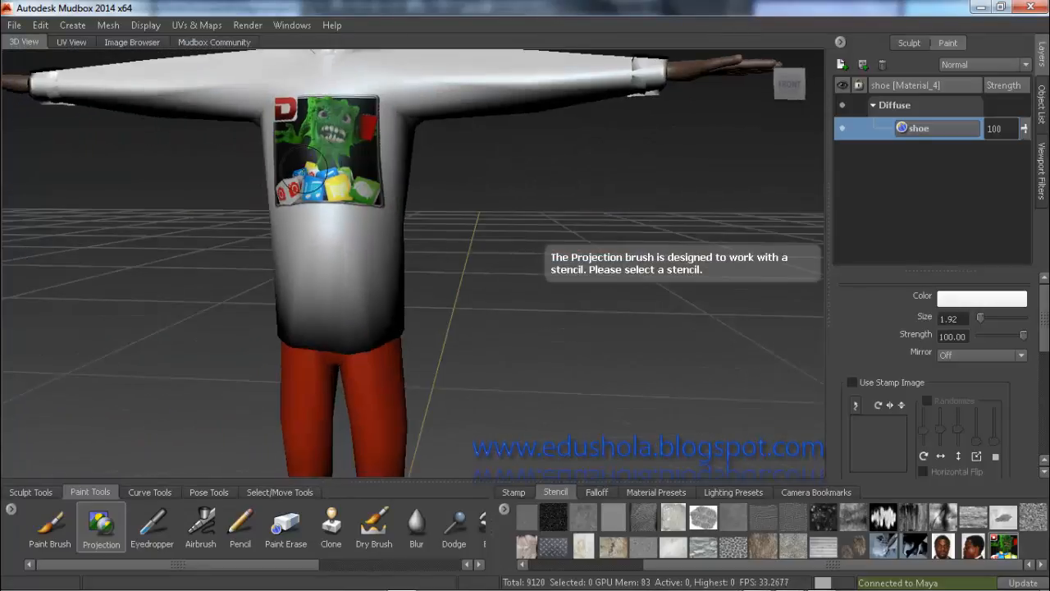
Step: Examine the icon on the shirt, the trousers, and the side of the red shoe up close
{"action": "scroll", "coordinate": [312, 161], "scroll_direction": "down", "scroll_amount": 8}
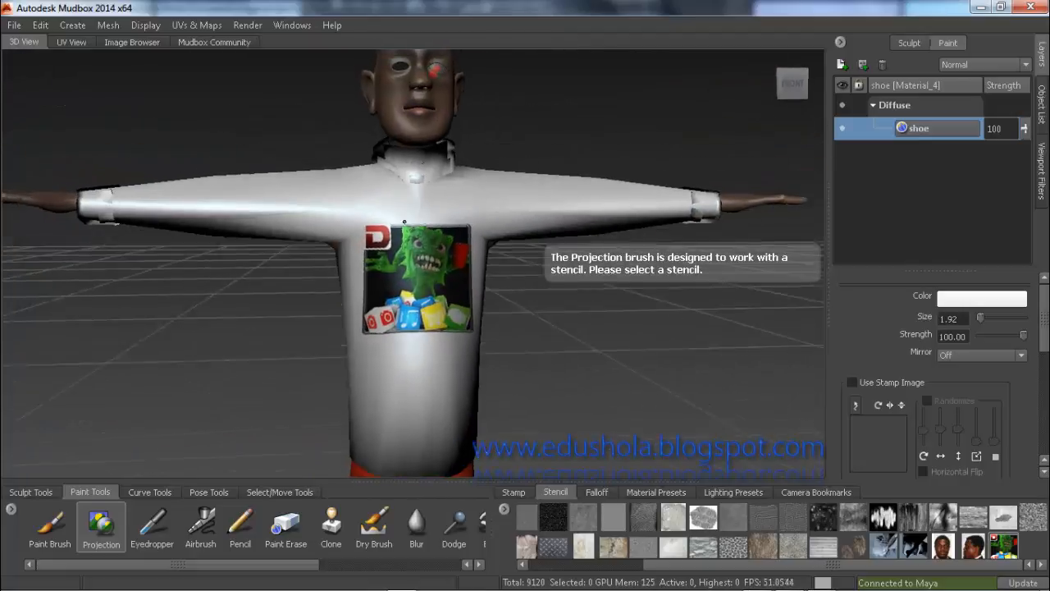
{"action": "scroll", "coordinate": [426, 251], "scroll_direction": "up", "scroll_amount": 3}
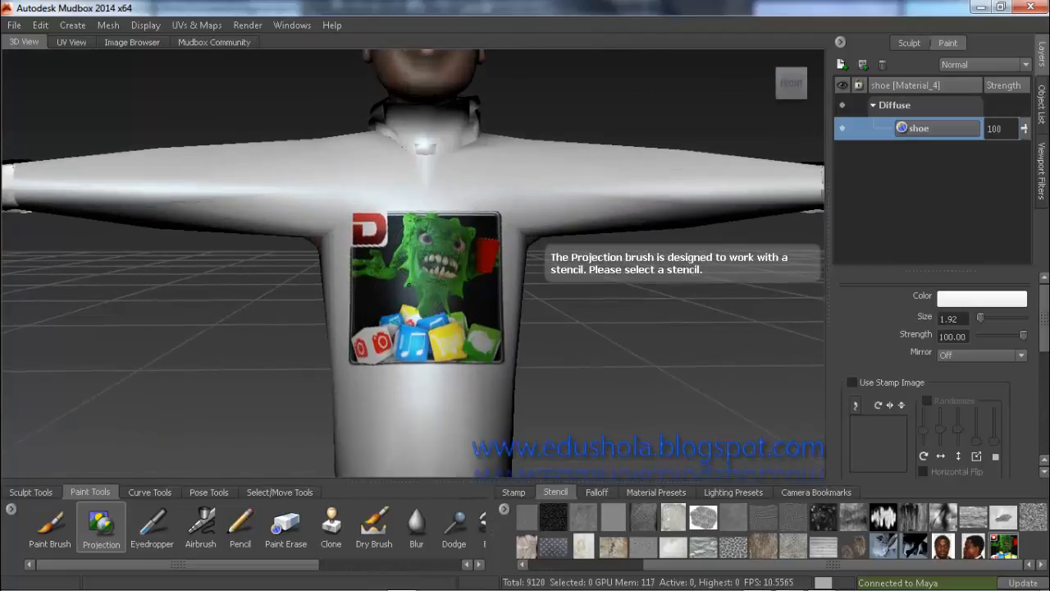
{"action": "mouse_move", "coordinate": [415, 288]}
{"action": "left_mouse_down", "text": "alt"}
{"action": "mouse_move", "coordinate": [399, 248]}
{"action": "mouse_move", "coordinate": [506, 255]}
{"action": "mouse_move", "coordinate": [443, 299]}
{"action": "mouse_move", "coordinate": [356, 265]}
{"action": "mouse_move", "coordinate": [310, 203]}
{"action": "mouse_move", "coordinate": [343, 185]}
{"action": "left_mouse_up", "text": "alt"}
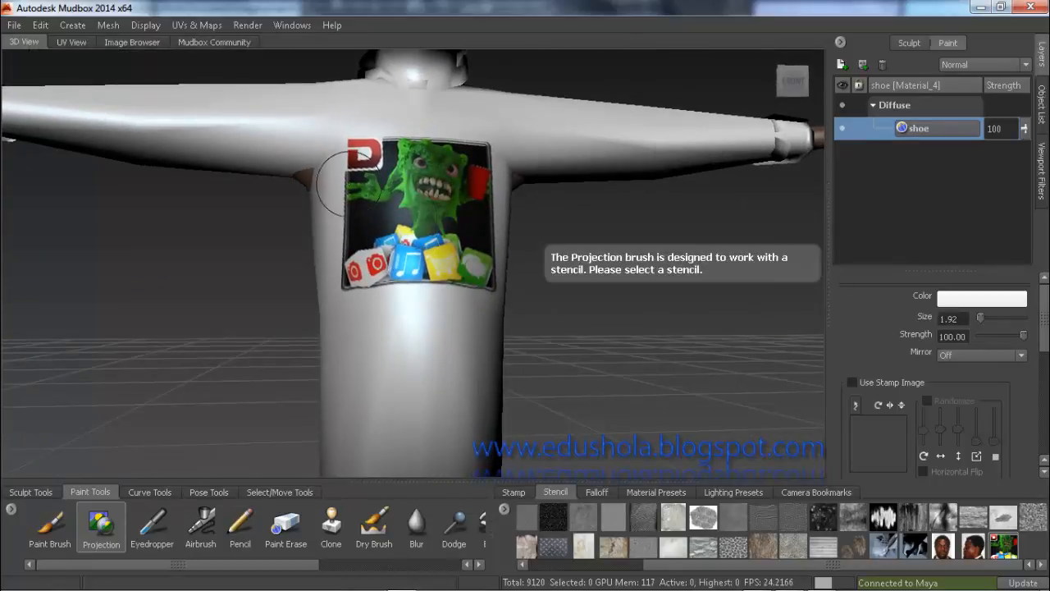
{"action": "middle_click_drag", "start_coordinate": [367, 306], "coordinate": [392, 107], "text": "alt"}
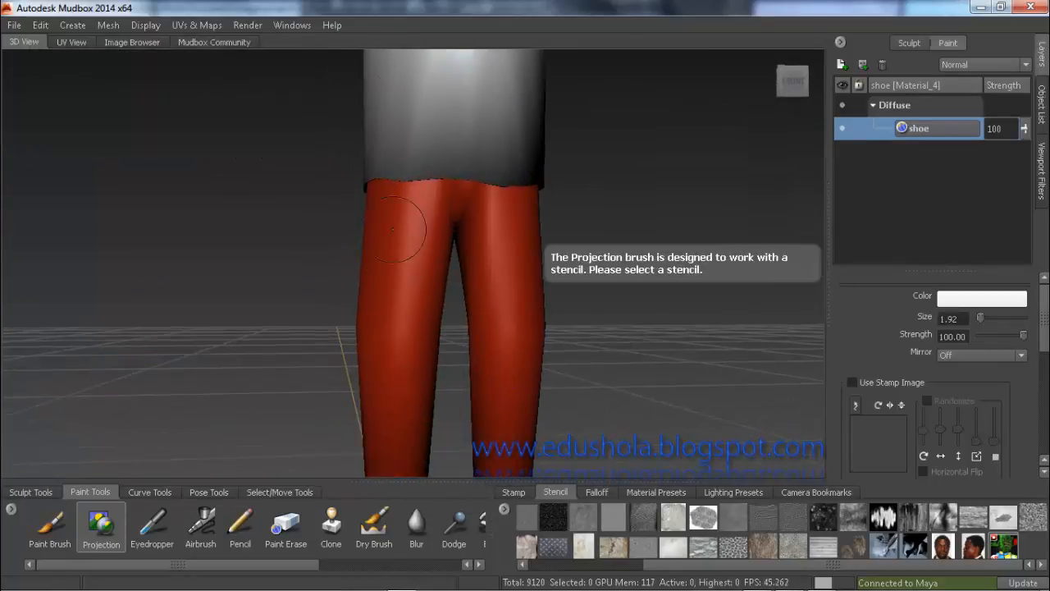
{"action": "middle_click_drag", "start_coordinate": [402, 230], "coordinate": [403, 58], "text": "alt"}
{"action": "left_click_drag", "start_coordinate": [271, 307], "coordinate": [388, 307], "text": "alt"}
{"action": "scroll", "coordinate": [307, 340], "scroll_direction": "up", "scroll_amount": 3}
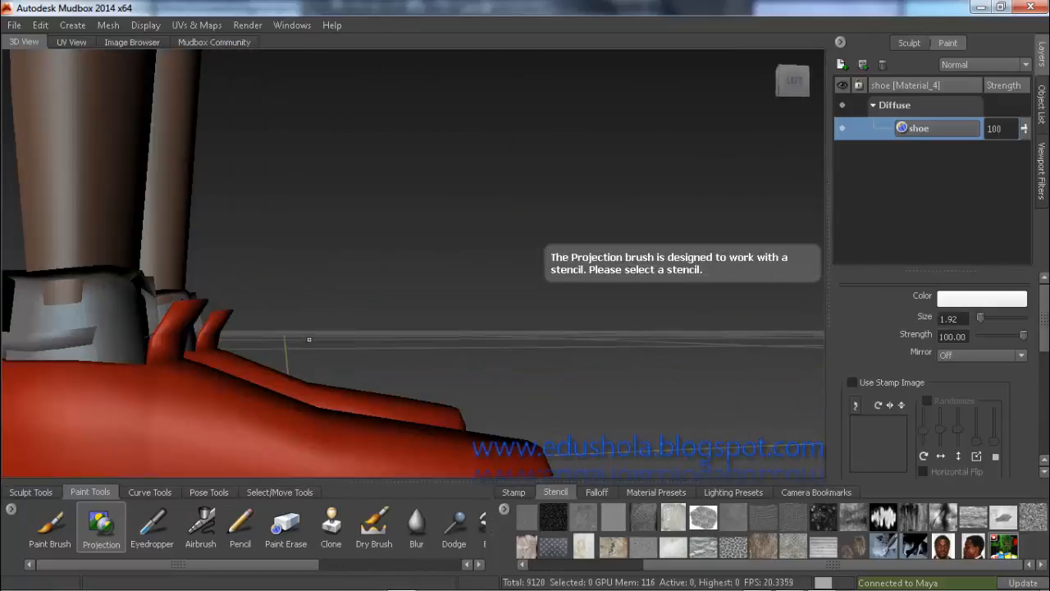
{"action": "middle_click_drag", "start_coordinate": [307, 339], "coordinate": [352, 252], "text": "alt"}
{"action": "left_click_drag", "start_coordinate": [352, 252], "coordinate": [352, 260], "text": "alt"}
Step: Create a new 2048 diffuse paint layer named "shoe sole" for the shoe material
{"action": "left_click", "coordinate": [841, 65]}
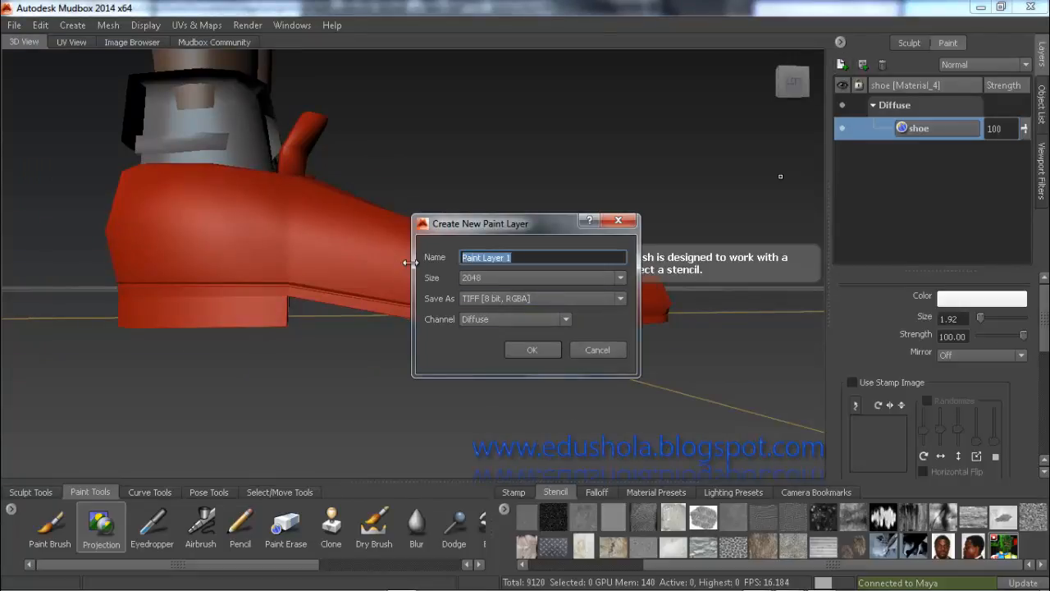
{"action": "type", "text": "shoe"}
{"action": "key", "text": "Return"}
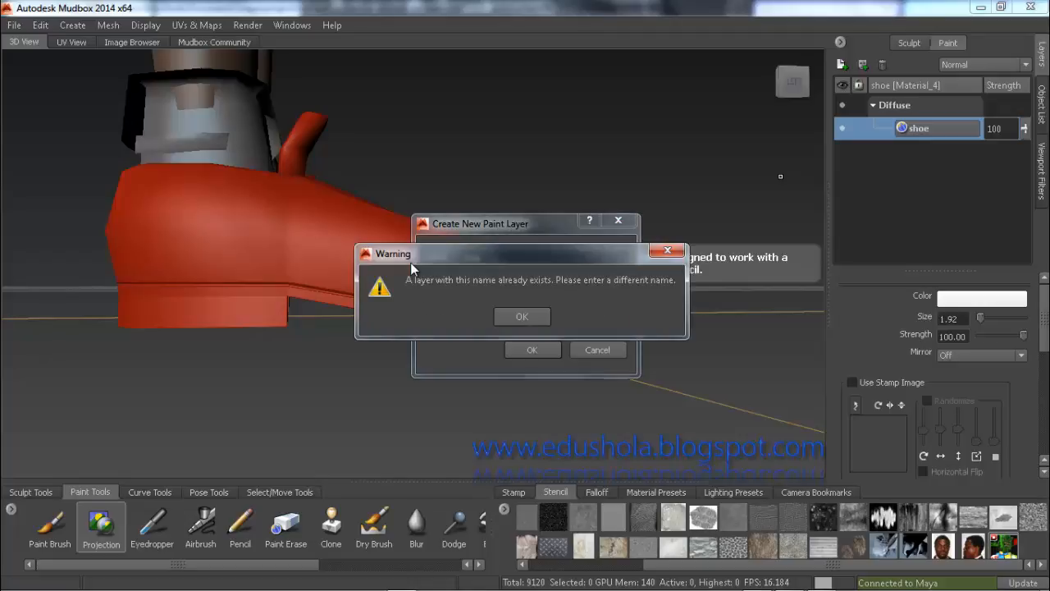
{"action": "left_click", "coordinate": [523, 317]}
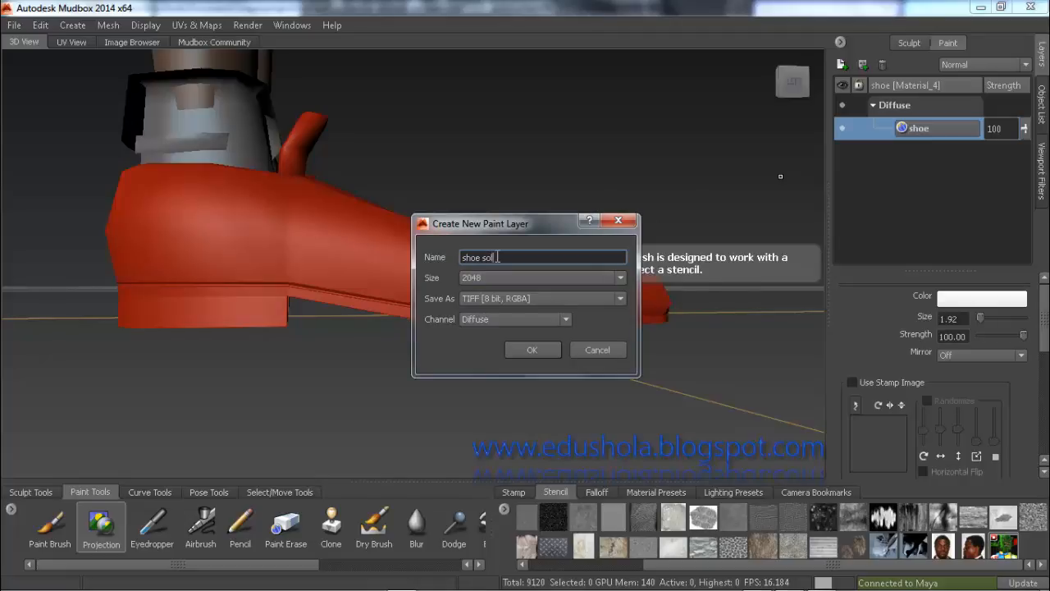
{"action": "key", "text": "Return"}
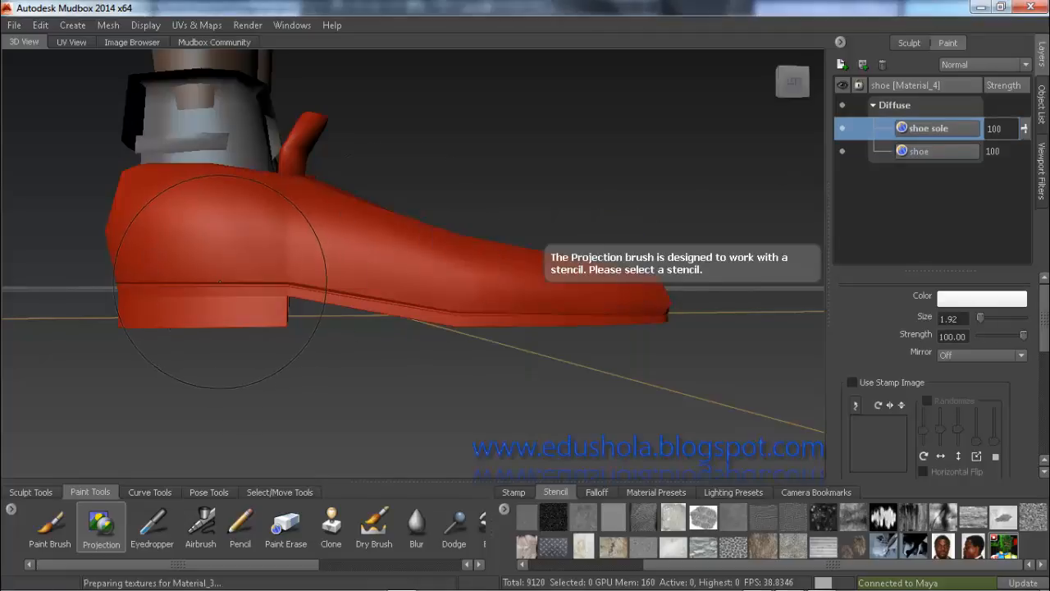
Step: Set up the Paint Brush with a size of 0.28 and black as its colour
{"action": "key", "text": "b"}
{"action": "left_click_drag", "start_coordinate": [221, 285], "coordinate": [127, 284]}
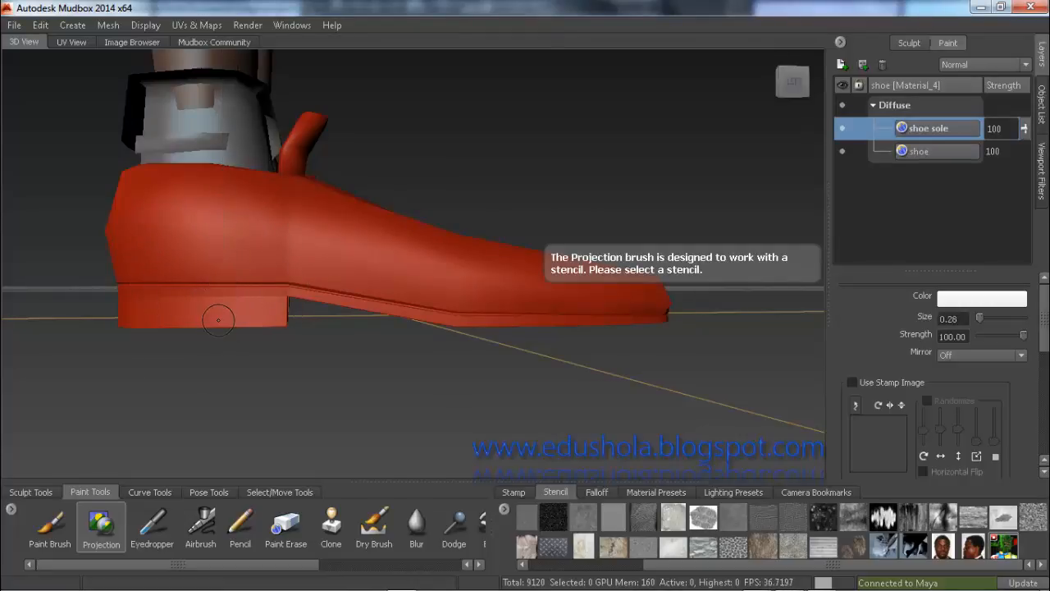
{"action": "left_click", "coordinate": [56, 532]}
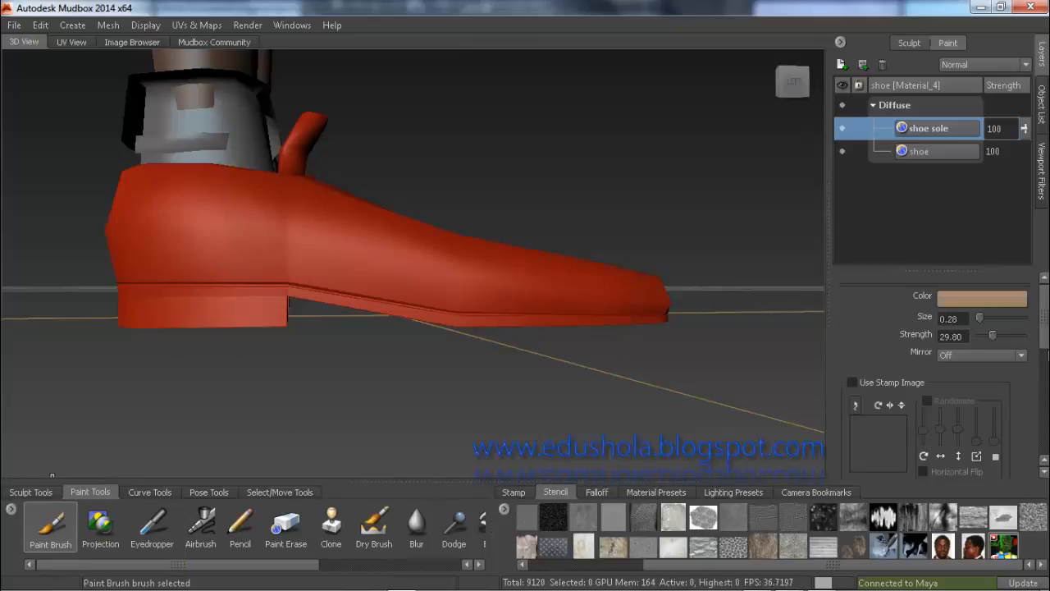
{"action": "left_click", "coordinate": [1003, 300]}
{"action": "left_click", "coordinate": [245, 328]}
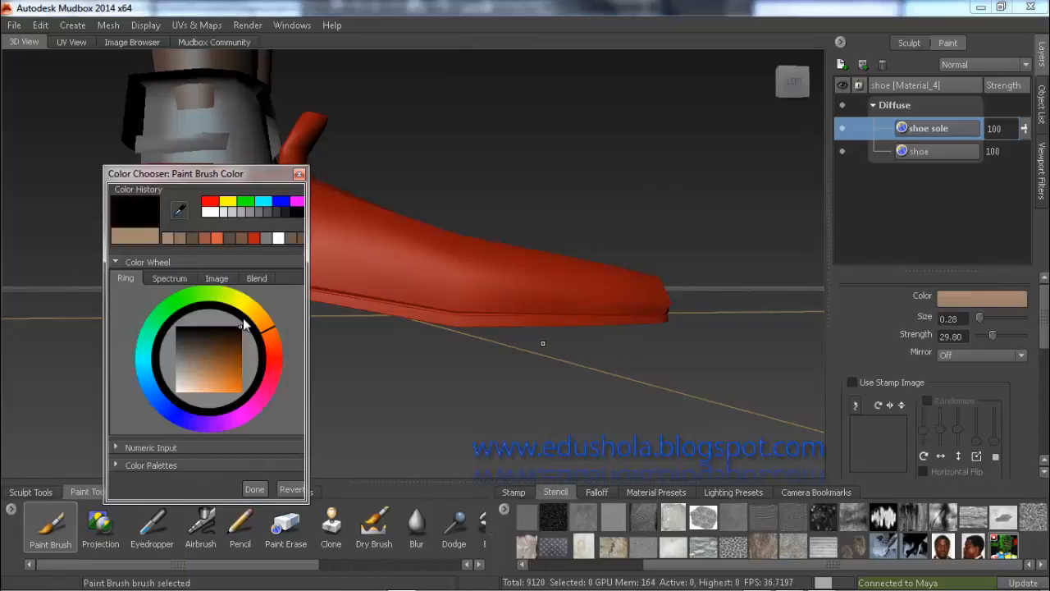
{"action": "left_click", "coordinate": [254, 489]}
Step: Try a black stroke on the heel, undo it, and set the brush's mirroring to X
{"action": "left_click_drag", "start_coordinate": [246, 310], "coordinate": [215, 311]}
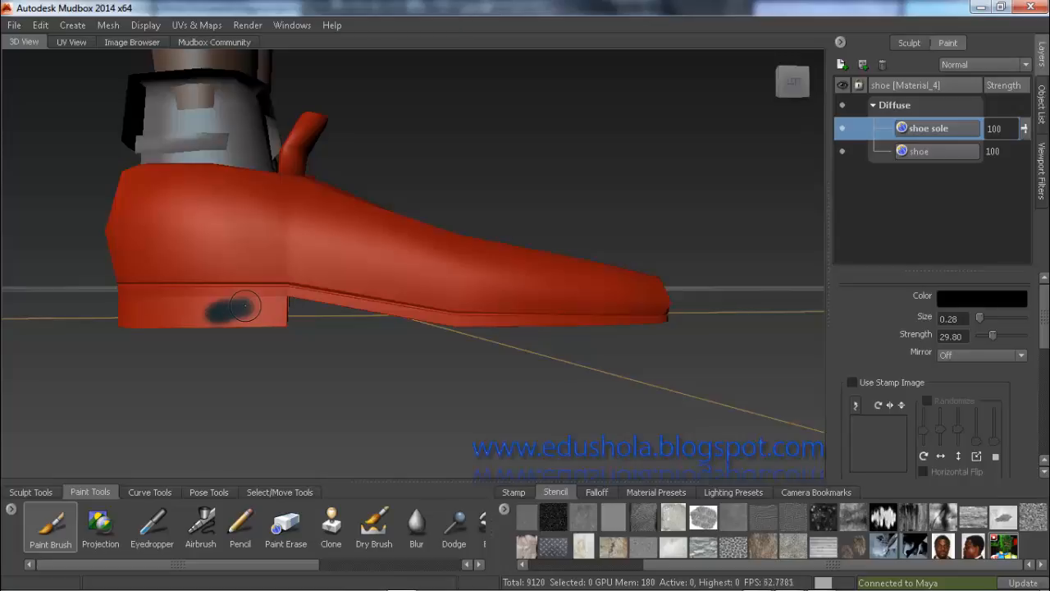
{"action": "key", "text": "ctrl+z"}
{"action": "left_click", "coordinate": [955, 355]}
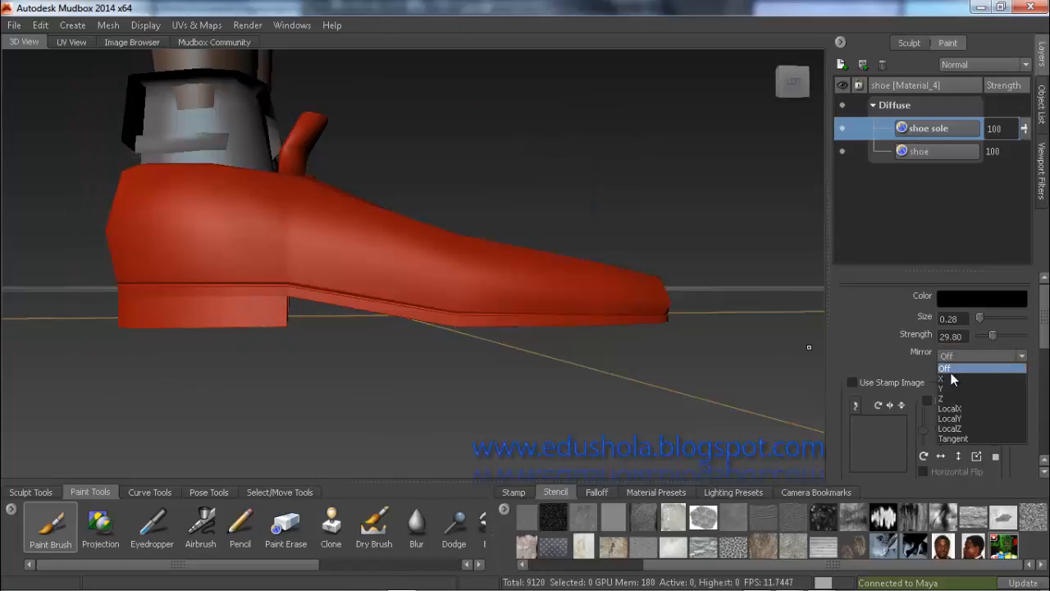
{"action": "left_click", "coordinate": [952, 379]}
{"action": "left_click", "coordinate": [952, 356]}
{"action": "left_click", "coordinate": [948, 376]}
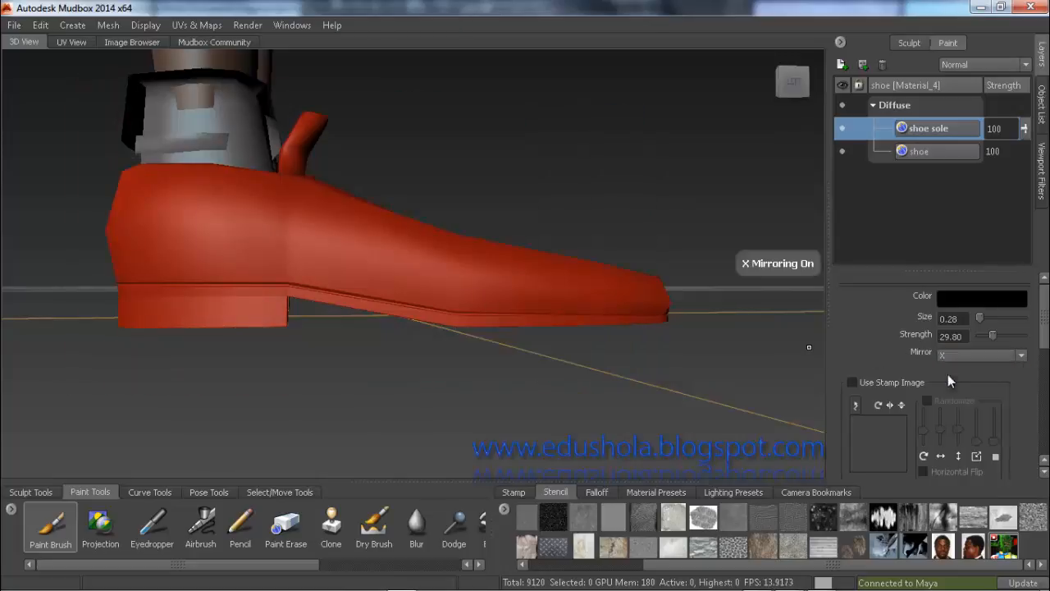
Step: Paint the rear and most of the side of the shoe's heel black, up to the seam
{"action": "mouse_move", "coordinate": [209, 304]}
{"action": "left_mouse_down"}
{"action": "mouse_move", "coordinate": [164, 311]}
{"action": "mouse_move", "coordinate": [250, 310]}
{"action": "mouse_move", "coordinate": [107, 310]}
{"action": "mouse_move", "coordinate": [143, 297]}
{"action": "mouse_move", "coordinate": [217, 313]}
{"action": "mouse_move", "coordinate": [265, 308]}
{"action": "left_mouse_up"}
{"action": "scroll", "coordinate": [147, 301], "scroll_direction": "up", "scroll_amount": 3}
{"action": "left_click_drag", "start_coordinate": [352, 338], "coordinate": [320, 341]}
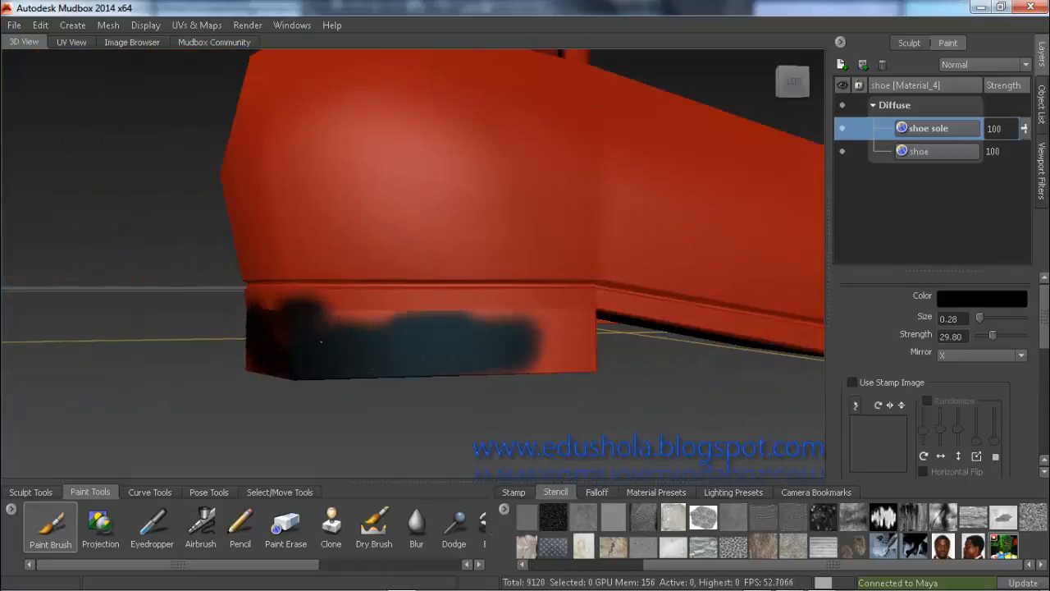
{"action": "mouse_move", "coordinate": [250, 302]}
{"action": "left_mouse_down"}
{"action": "mouse_move", "coordinate": [310, 297]}
{"action": "mouse_move", "coordinate": [330, 311]}
{"action": "mouse_move", "coordinate": [412, 314]}
{"action": "mouse_move", "coordinate": [346, 298]}
{"action": "left_mouse_up"}
Step: Turn on Steady Stroke and, with a brush size of 0.10, paint a thin black line along the heel's upper edge
{"action": "key", "text": "b"}
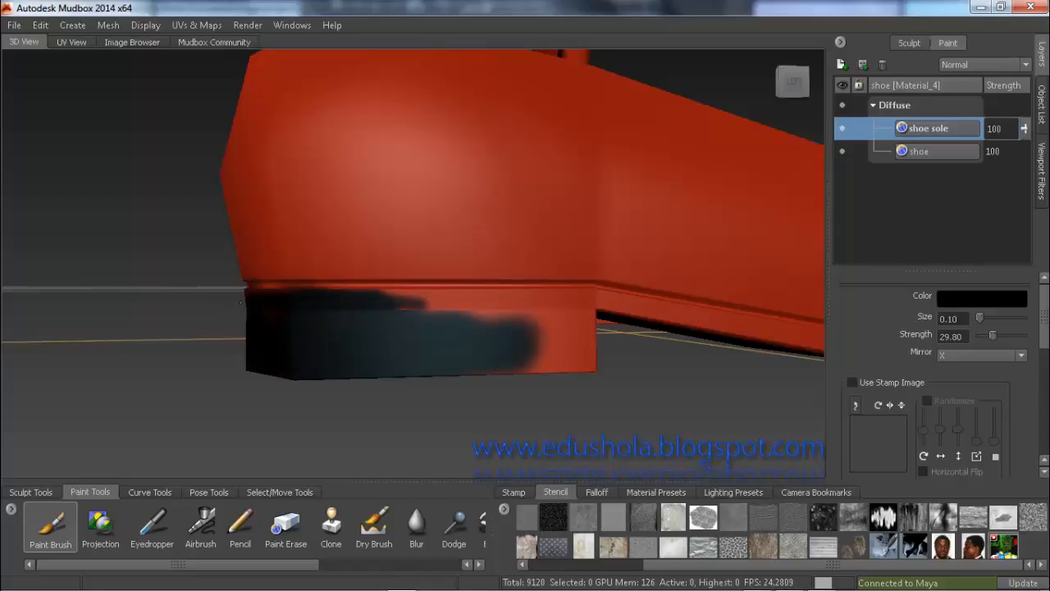
{"action": "mouse_move", "coordinate": [416, 303]}
{"action": "left_mouse_down"}
{"action": "mouse_move", "coordinate": [385, 303]}
{"action": "mouse_move", "coordinate": [424, 295]}
{"action": "left_mouse_up"}
{"action": "right_click", "coordinate": [422, 297]}
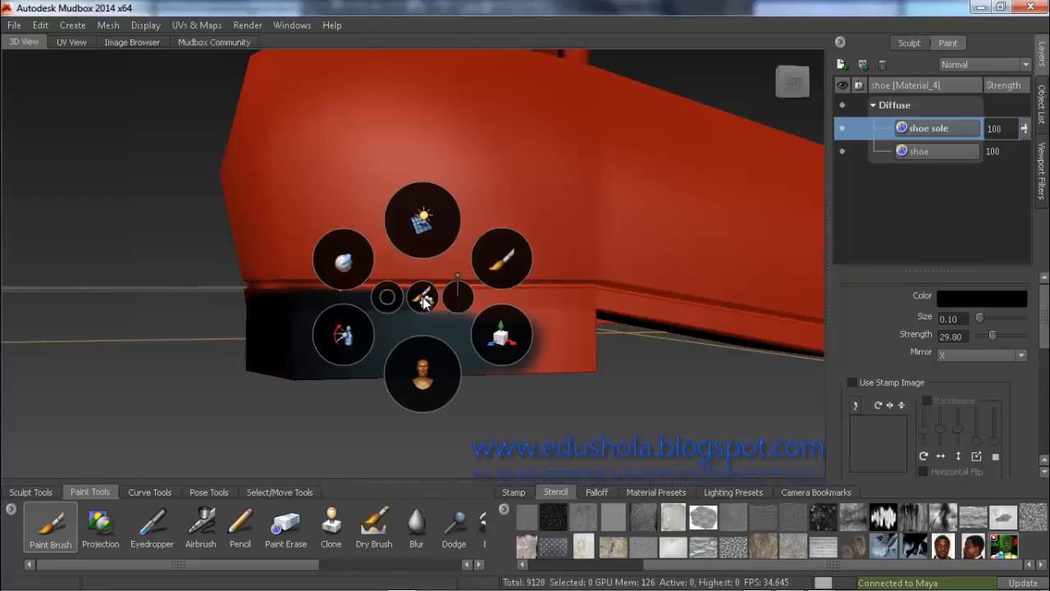
{"action": "right_click_drag", "start_coordinate": [425, 328], "coordinate": [424, 339]}
{"action": "mouse_move", "coordinate": [389, 298]}
{"action": "left_mouse_down"}
{"action": "mouse_move", "coordinate": [521, 295]}
{"action": "mouse_move", "coordinate": [528, 304]}
{"action": "left_mouse_up"}
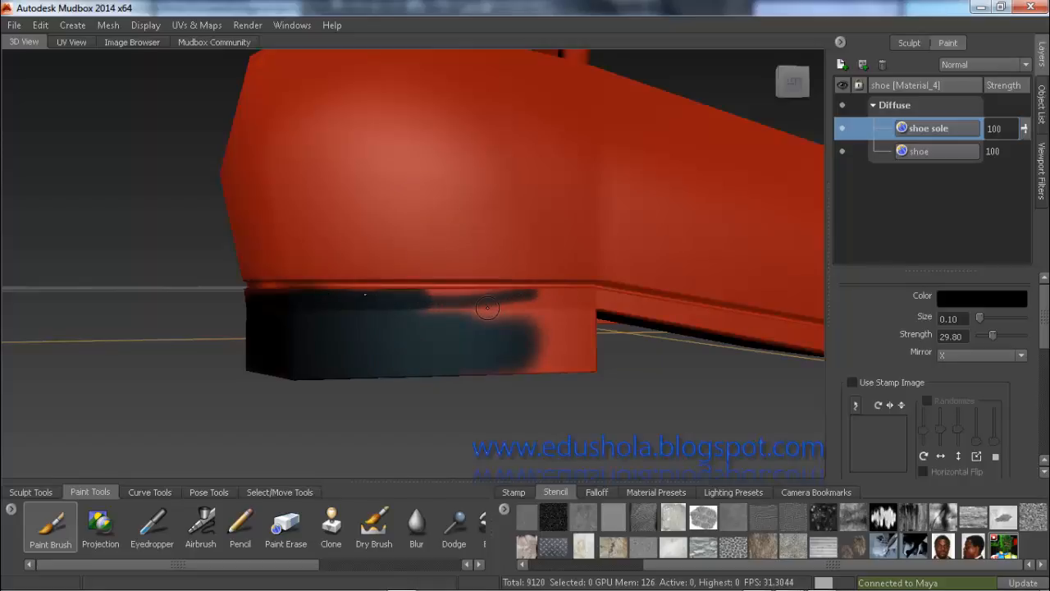
Step: Enlarge the brush to 0.16 and fill the strip above the heel with black up to the start of the arch
{"action": "key", "text": "b"}
{"action": "left_click_drag", "start_coordinate": [487, 309], "coordinate": [499, 309]}
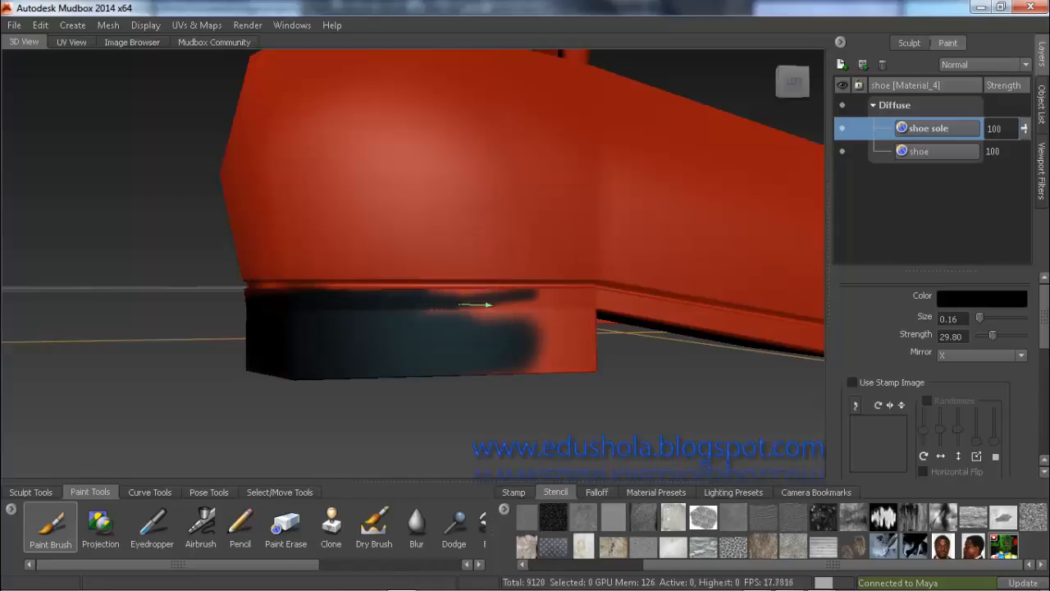
{"action": "mouse_move", "coordinate": [431, 297]}
{"action": "left_mouse_down"}
{"action": "mouse_move", "coordinate": [604, 297]}
{"action": "mouse_move", "coordinate": [373, 299]}
{"action": "mouse_move", "coordinate": [496, 309]}
{"action": "mouse_move", "coordinate": [467, 321]}
{"action": "mouse_move", "coordinate": [551, 298]}
{"action": "mouse_move", "coordinate": [469, 312]}
{"action": "mouse_move", "coordinate": [382, 300]}
{"action": "mouse_move", "coordinate": [586, 307]}
{"action": "mouse_move", "coordinate": [598, 317]}
{"action": "left_mouse_up"}
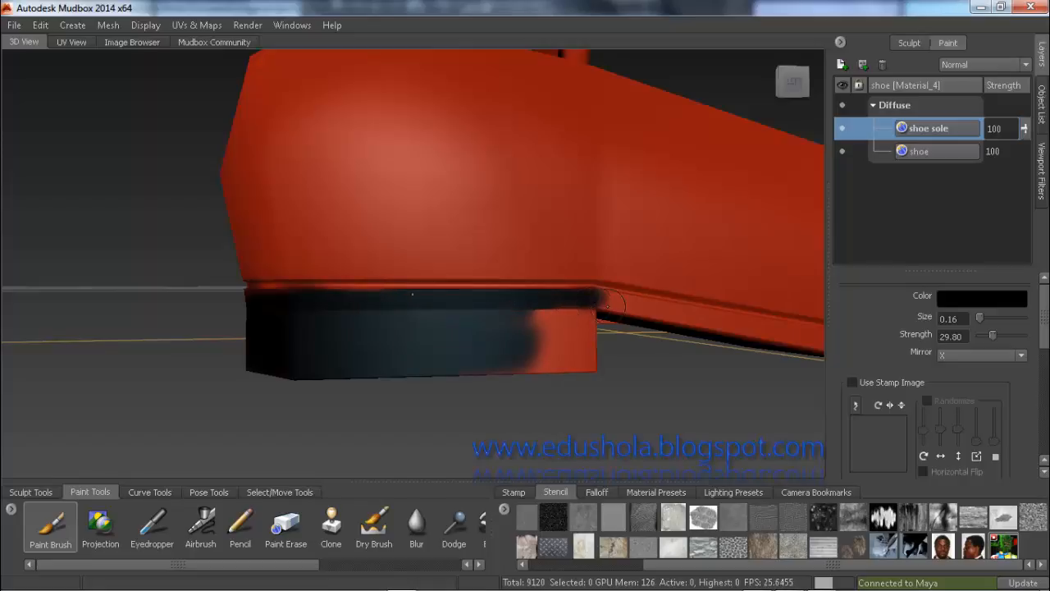
Step: Continue the black paint along the sole's edge from the heel through the arch to the forefoot, enlarging the brush to 0.18
{"action": "mouse_move", "coordinate": [630, 304]}
{"action": "middle_mouse_down", "text": "alt"}
{"action": "mouse_move", "coordinate": [500, 300]}
{"action": "mouse_move", "coordinate": [504, 292]}
{"action": "middle_mouse_up", "text": "alt"}
{"action": "middle_click_drag", "start_coordinate": [169, 206], "coordinate": [337, 251], "text": "alt"}
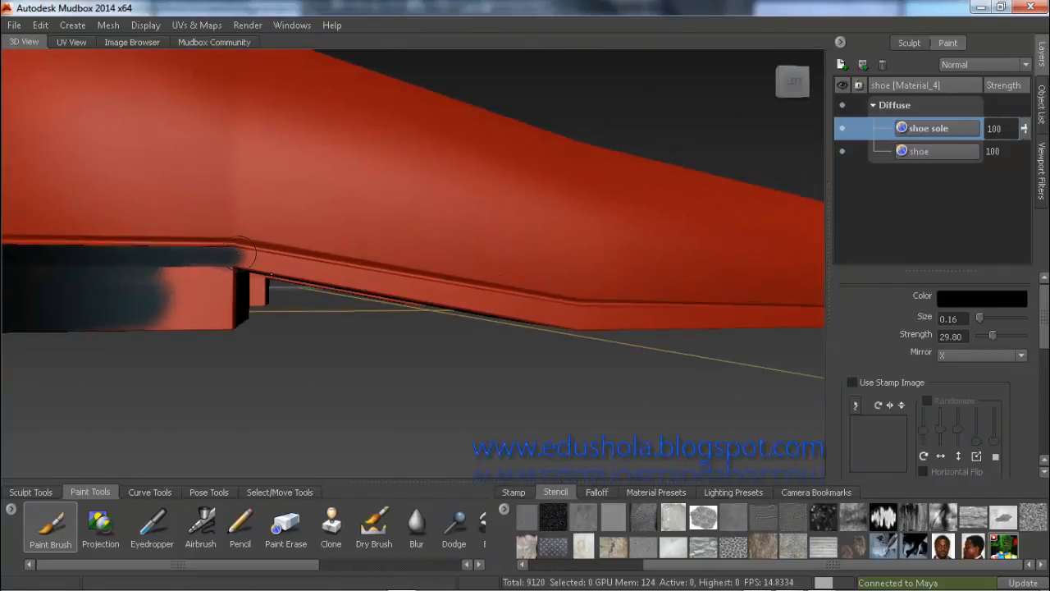
{"action": "left_click_drag", "start_coordinate": [230, 253], "coordinate": [357, 282]}
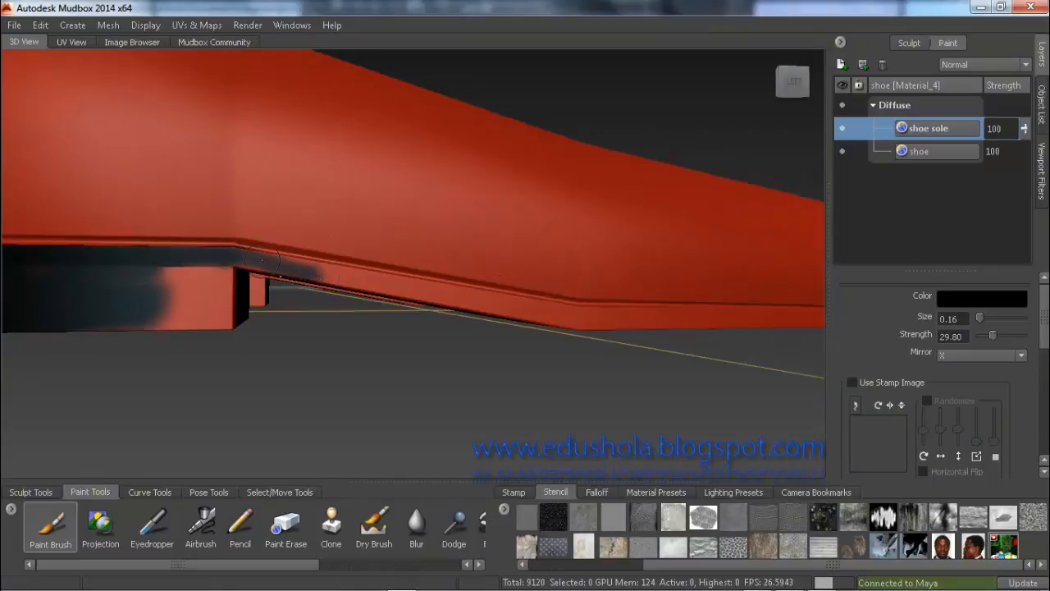
{"action": "left_click_drag", "start_coordinate": [234, 255], "coordinate": [323, 274]}
{"action": "key", "text": "b"}
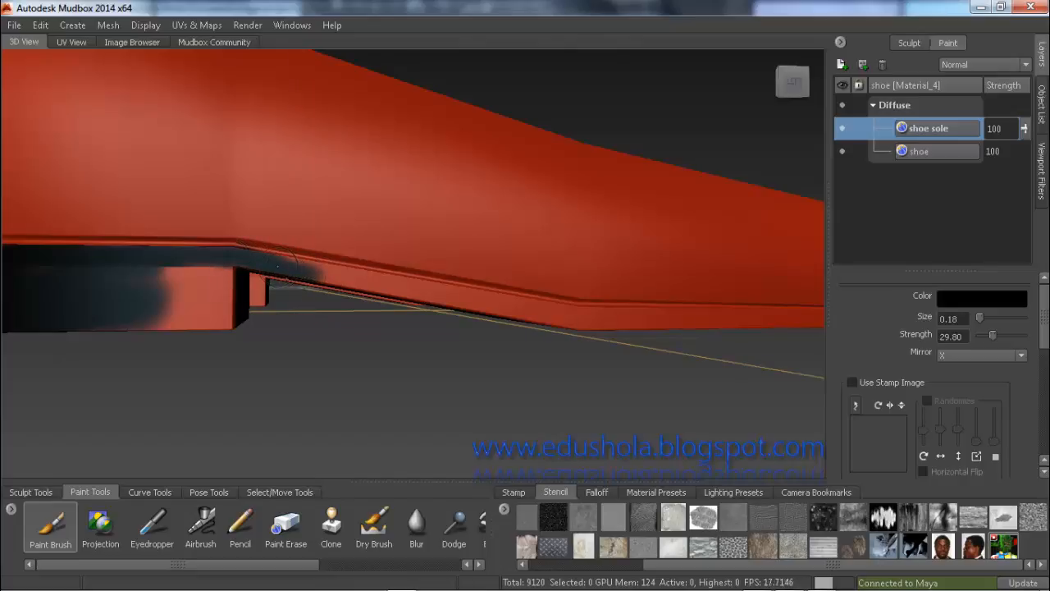
{"action": "mouse_move", "coordinate": [313, 271]}
{"action": "left_mouse_down"}
{"action": "mouse_move", "coordinate": [370, 289]}
{"action": "mouse_move", "coordinate": [264, 260]}
{"action": "left_mouse_up"}
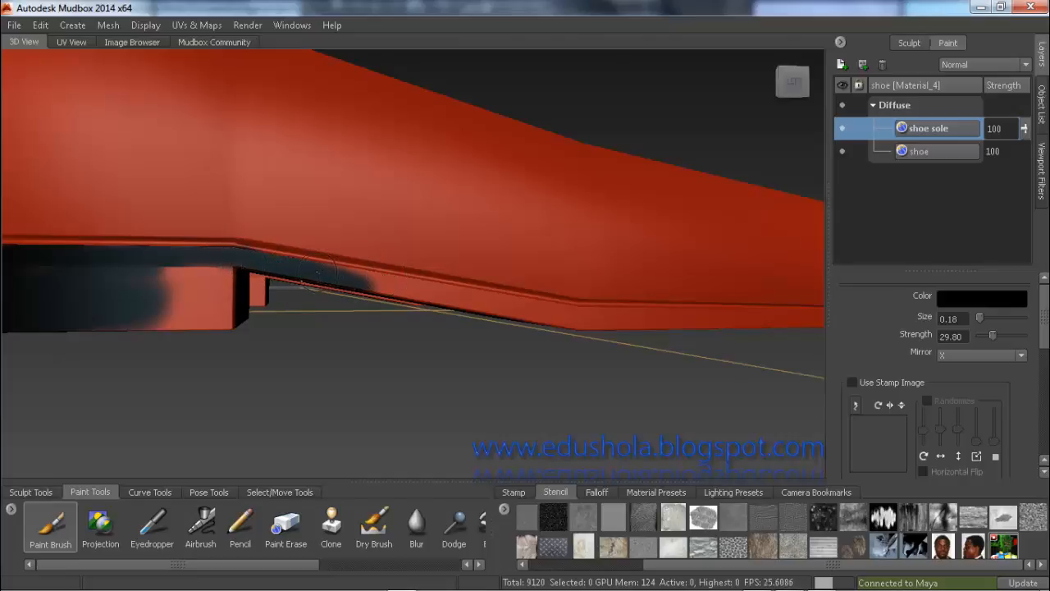
{"action": "mouse_move", "coordinate": [396, 289]}
{"action": "left_mouse_down"}
{"action": "mouse_move", "coordinate": [429, 297]}
{"action": "mouse_move", "coordinate": [352, 283]}
{"action": "mouse_move", "coordinate": [499, 305]}
{"action": "mouse_move", "coordinate": [379, 279]}
{"action": "mouse_move", "coordinate": [452, 287]}
{"action": "mouse_move", "coordinate": [611, 313]}
{"action": "mouse_move", "coordinate": [492, 304]}
{"action": "mouse_move", "coordinate": [646, 319]}
{"action": "left_mouse_up"}
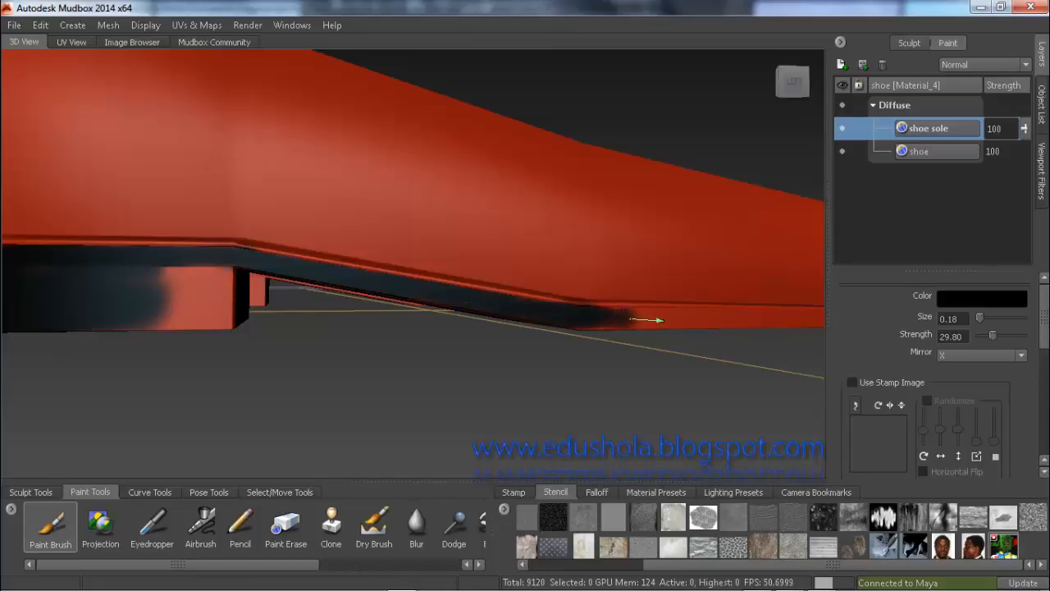
Step: Turn off Steady Stroke and fill the remaining red area on the side of the heel with black
{"action": "mouse_move", "coordinate": [161, 306]}
{"action": "left_mouse_down"}
{"action": "mouse_move", "coordinate": [206, 300]}
{"action": "mouse_move", "coordinate": [159, 304]}
{"action": "mouse_move", "coordinate": [327, 320]}
{"action": "left_mouse_up"}
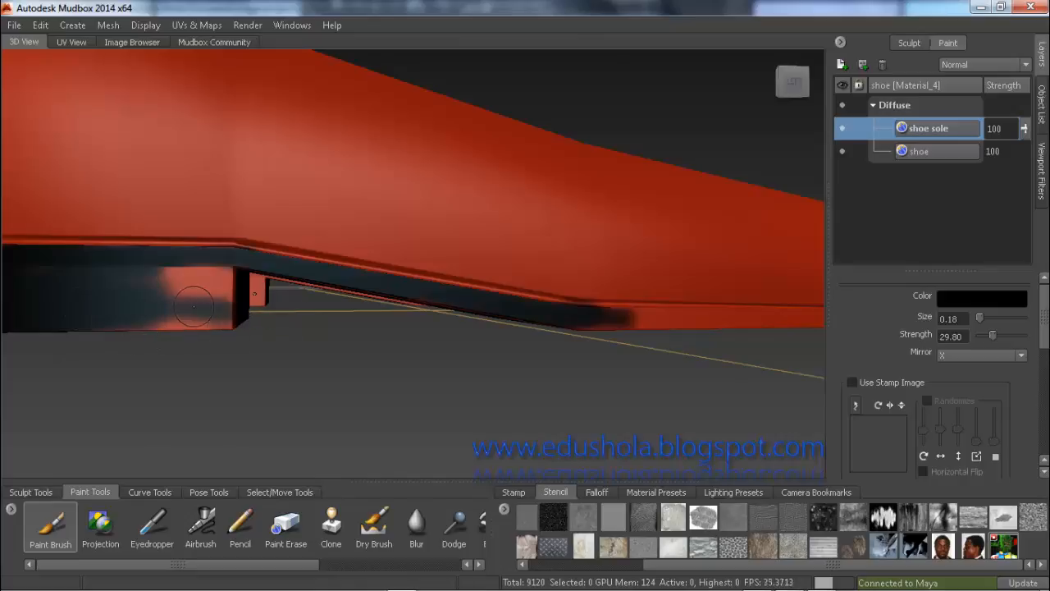
{"action": "key", "text": "space"}
{"action": "mouse_move", "coordinate": [188, 302]}
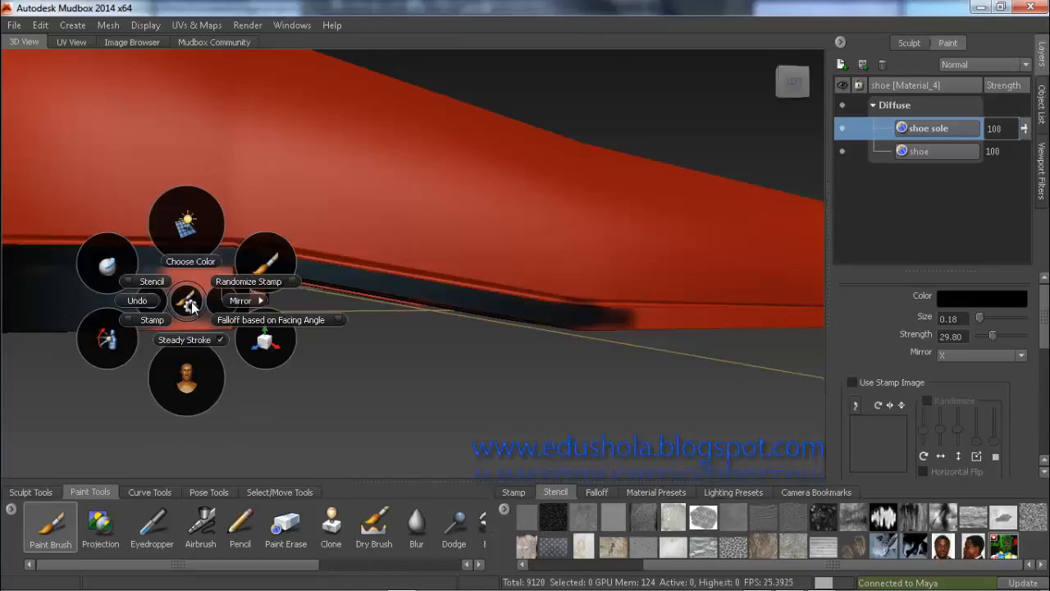
{"action": "left_click", "coordinate": [182, 336]}
{"action": "mouse_move", "coordinate": [179, 319]}
{"action": "left_mouse_down"}
{"action": "mouse_move", "coordinate": [201, 289]}
{"action": "mouse_move", "coordinate": [164, 283]}
{"action": "mouse_move", "coordinate": [174, 270]}
{"action": "mouse_move", "coordinate": [256, 277]}
{"action": "mouse_move", "coordinate": [234, 271]}
{"action": "left_mouse_up"}
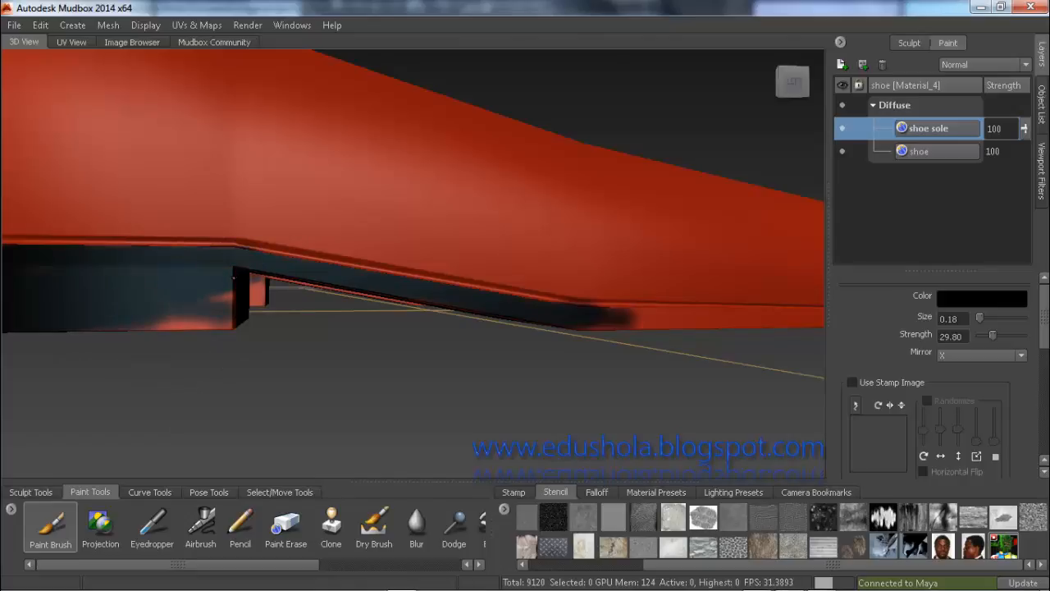
{"action": "mouse_move", "coordinate": [234, 277]}
{"action": "left_mouse_down"}
{"action": "mouse_move", "coordinate": [228, 296]}
{"action": "mouse_move", "coordinate": [155, 331]}
{"action": "left_mouse_up"}
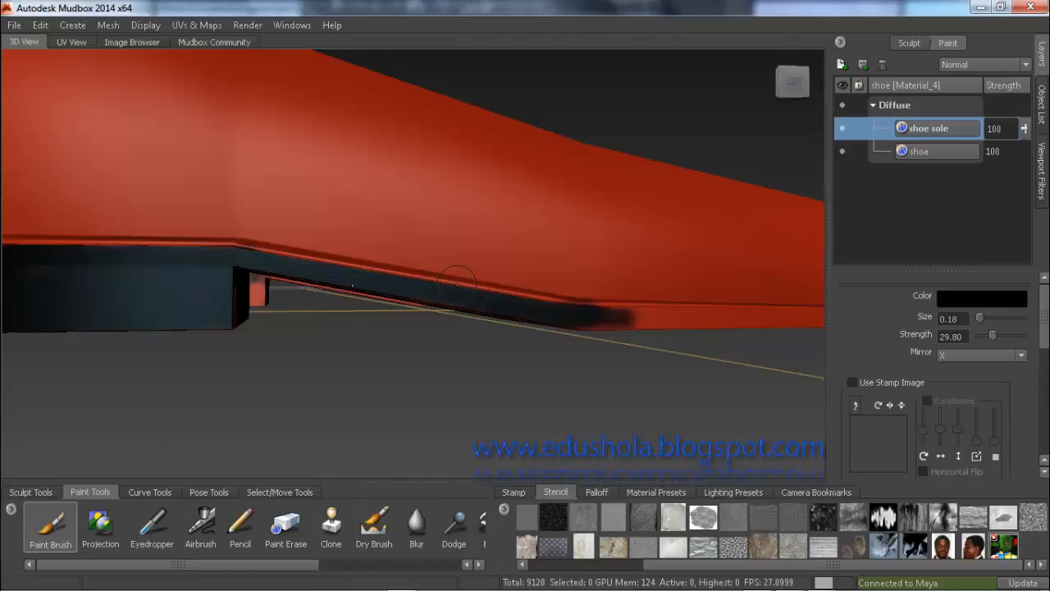
Step: Undo a trial blur stroke above the sole's seam, and paint the front part of the sole's edge black toward the toe
{"action": "right_click_drag", "start_coordinate": [459, 282], "coordinate": [361, 282], "text": "alt"}
{"action": "mouse_move", "coordinate": [361, 282]}
{"action": "left_mouse_down", "text": "alt"}
{"action": "mouse_move", "coordinate": [295, 181]}
{"action": "mouse_move", "coordinate": [262, 156]}
{"action": "mouse_move", "coordinate": [261, 212]}
{"action": "mouse_move", "coordinate": [273, 230]}
{"action": "mouse_move", "coordinate": [283, 213]}
{"action": "mouse_move", "coordinate": [312, 255]}
{"action": "mouse_move", "coordinate": [341, 301]}
{"action": "mouse_move", "coordinate": [326, 307]}
{"action": "mouse_move", "coordinate": [379, 300]}
{"action": "mouse_move", "coordinate": [369, 296]}
{"action": "left_mouse_up", "text": "alt"}
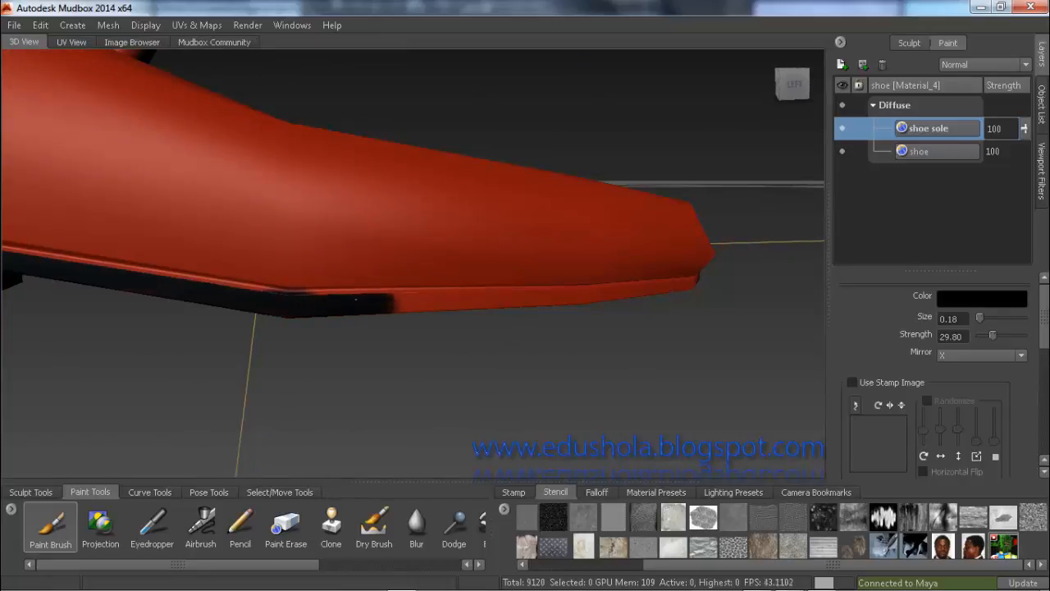
{"action": "left_click_drag", "start_coordinate": [306, 279], "coordinate": [287, 284], "text": "shift"}
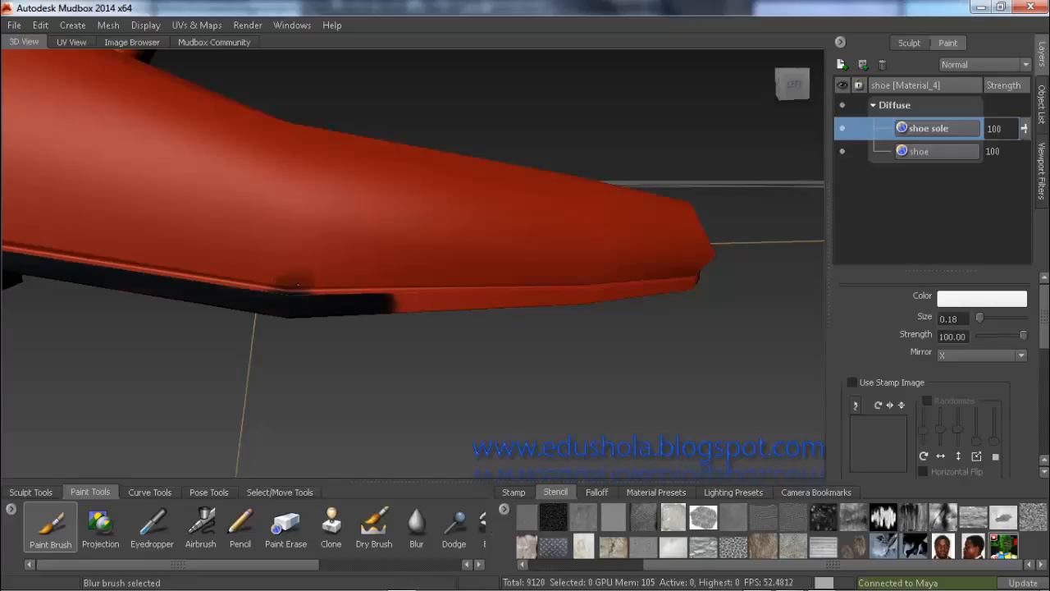
{"action": "key", "text": "ctrl+z"}
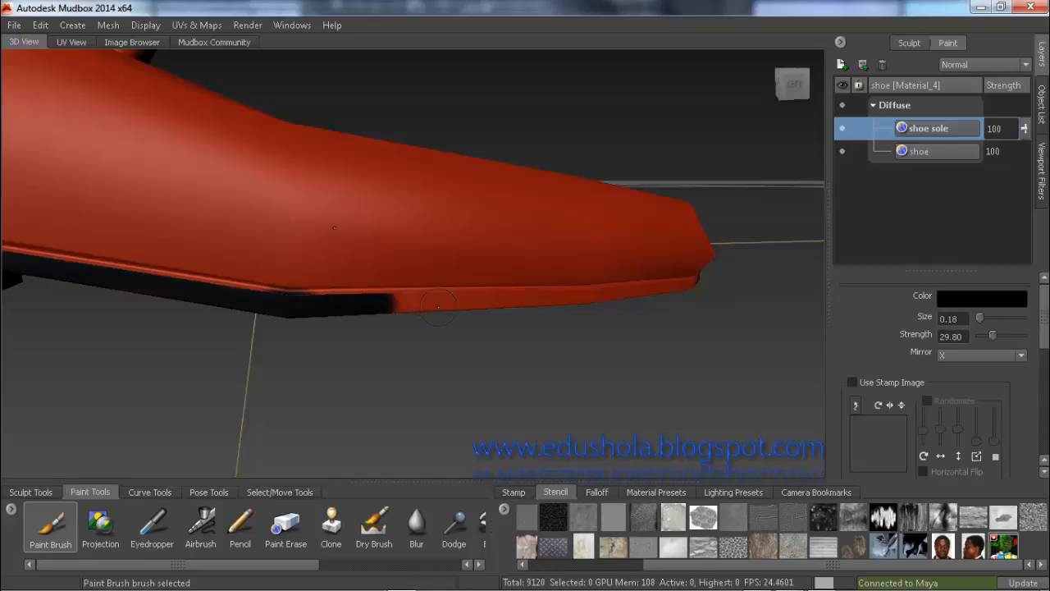
{"action": "mouse_move", "coordinate": [437, 306]}
{"action": "left_mouse_down"}
{"action": "mouse_move", "coordinate": [426, 303]}
{"action": "mouse_move", "coordinate": [447, 302]}
{"action": "mouse_move", "coordinate": [379, 299]}
{"action": "left_mouse_up"}
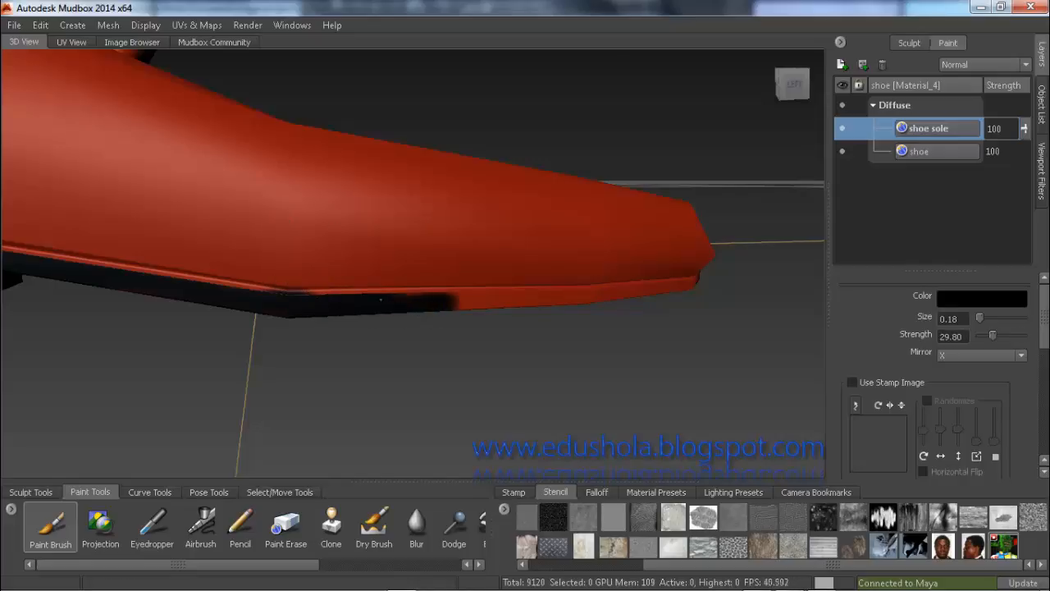
{"action": "mouse_move", "coordinate": [449, 301]}
{"action": "left_mouse_down"}
{"action": "mouse_move", "coordinate": [632, 292]}
{"action": "mouse_move", "coordinate": [575, 303]}
{"action": "mouse_move", "coordinate": [681, 288]}
{"action": "mouse_move", "coordinate": [671, 291]}
{"action": "left_mouse_up"}
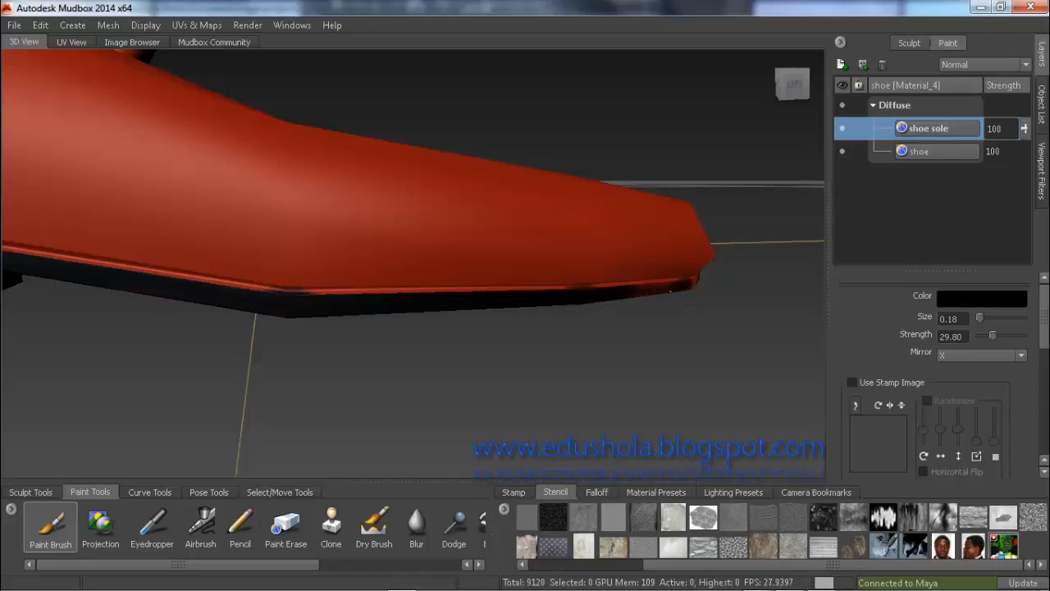
Step: Reduce the brush size to 0.10 and extend the black paint along the front of the sole's edge toward the toe
{"action": "right_click_drag", "start_coordinate": [623, 291], "coordinate": [681, 316], "text": "alt"}
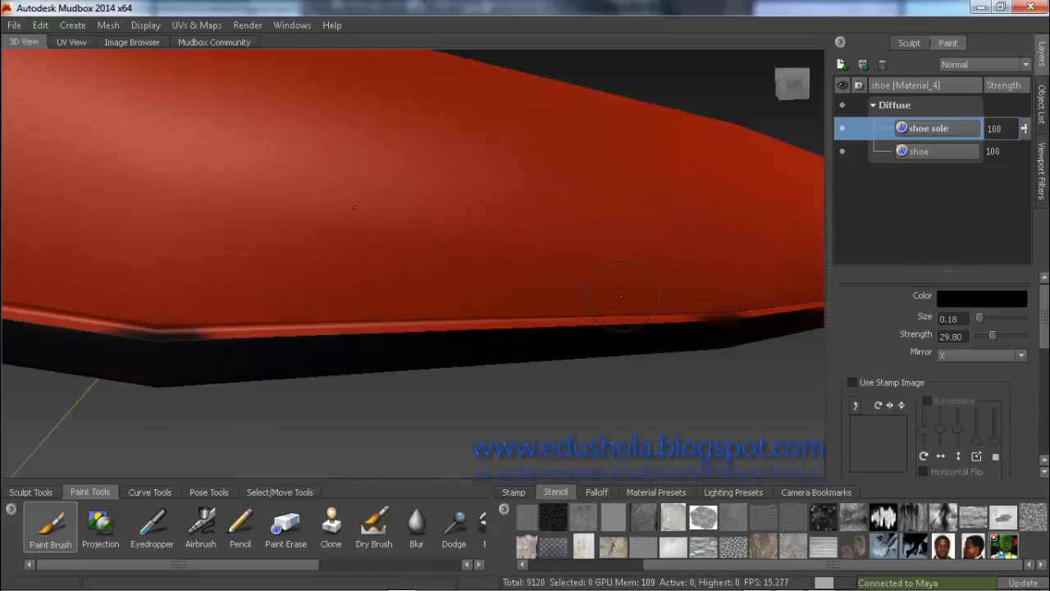
{"action": "middle_click_drag", "start_coordinate": [645, 332], "coordinate": [567, 308], "text": "alt"}
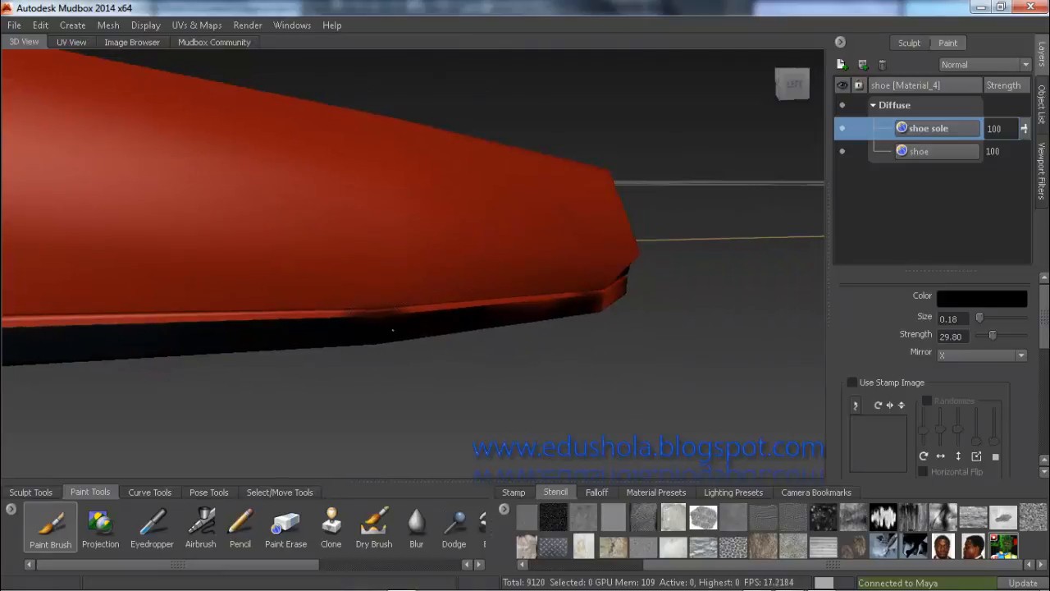
{"action": "mouse_move", "coordinate": [502, 309]}
{"action": "left_mouse_down"}
{"action": "mouse_move", "coordinate": [542, 312]}
{"action": "mouse_move", "coordinate": [316, 315]}
{"action": "mouse_move", "coordinate": [211, 299]}
{"action": "left_mouse_up"}
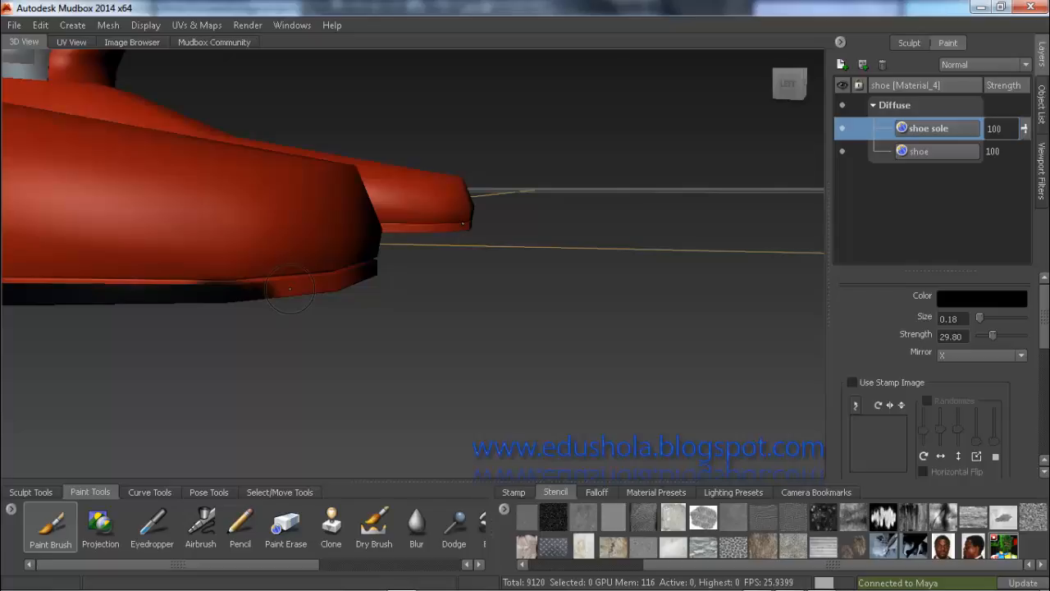
{"action": "key", "text": "b"}
{"action": "mouse_move", "coordinate": [289, 288]}
{"action": "left_mouse_down"}
{"action": "mouse_move", "coordinate": [278, 289]}
{"action": "mouse_move", "coordinate": [341, 288]}
{"action": "left_mouse_up"}
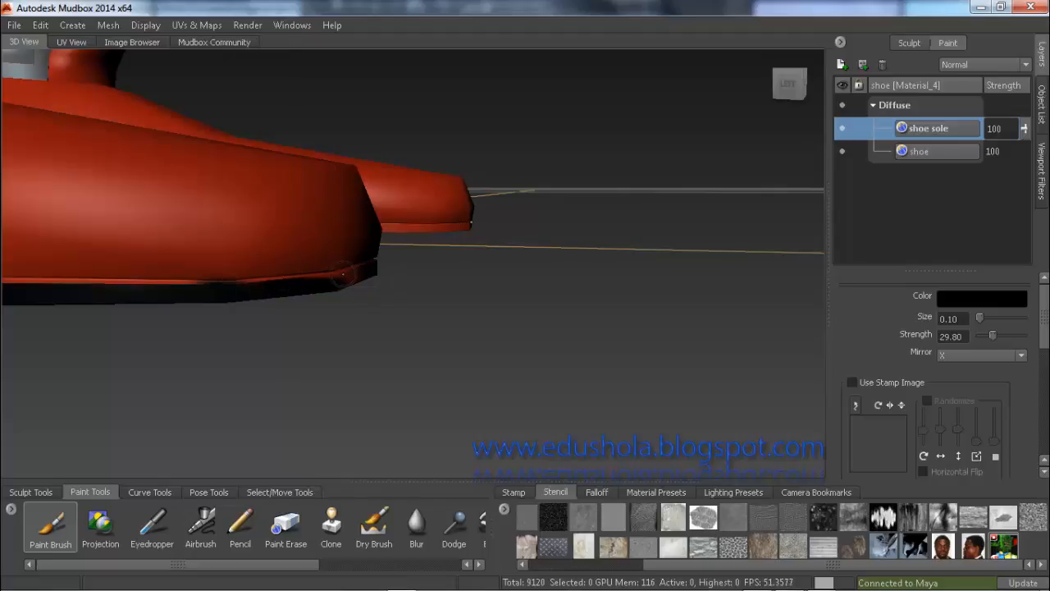
{"action": "left_click_drag", "start_coordinate": [343, 275], "coordinate": [168, 275], "text": "alt"}
{"action": "middle_click_drag", "start_coordinate": [98, 275], "coordinate": [298, 276], "text": "alt"}
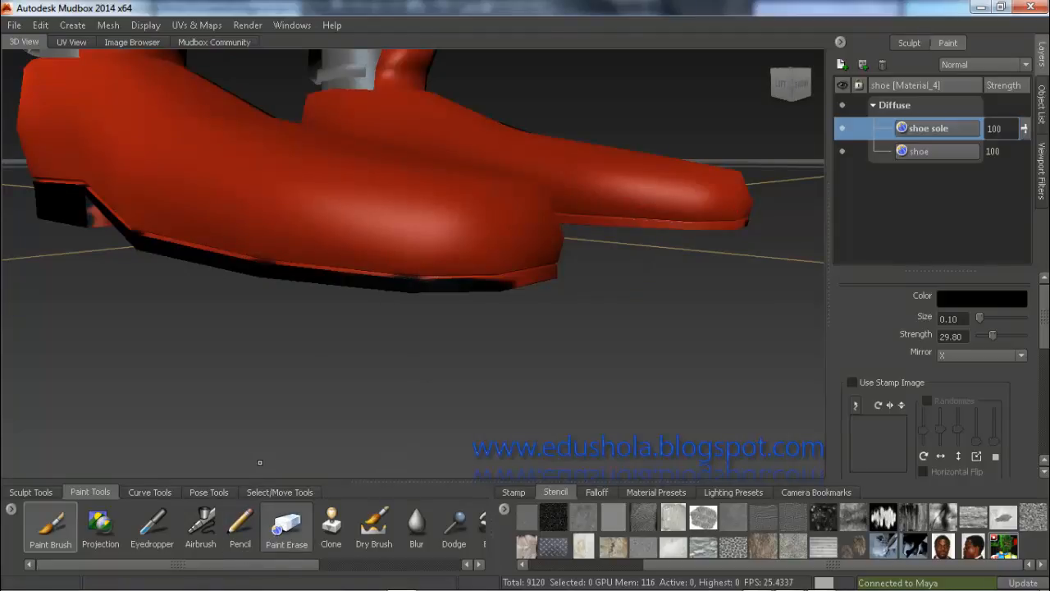
Step: Switch to Paint Erase and set its strength to 100 for cleaning up the sole's painted edge near the toe
{"action": "left_click", "coordinate": [286, 525]}
{"action": "scroll", "coordinate": [380, 280], "scroll_direction": "up", "scroll_amount": 3}
{"action": "scroll", "coordinate": [381, 280], "scroll_direction": "up", "scroll_amount": 2}
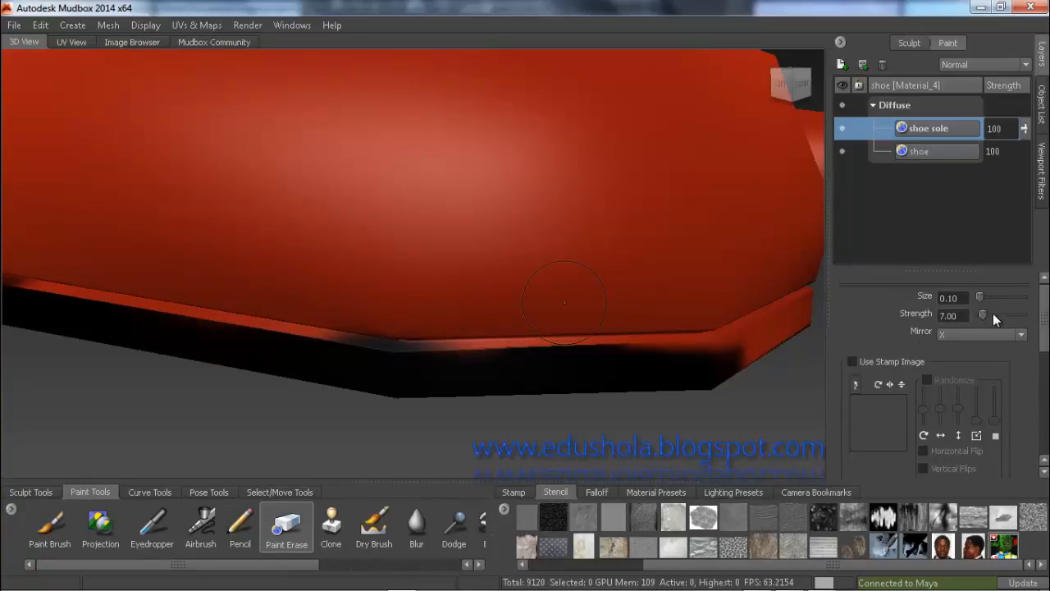
{"action": "left_click_drag", "start_coordinate": [983, 315], "coordinate": [1027, 315]}
{"action": "left_click_drag", "start_coordinate": [372, 324], "coordinate": [394, 285], "text": "alt"}
{"action": "left_click_drag", "start_coordinate": [500, 174], "coordinate": [433, 255], "text": "alt"}
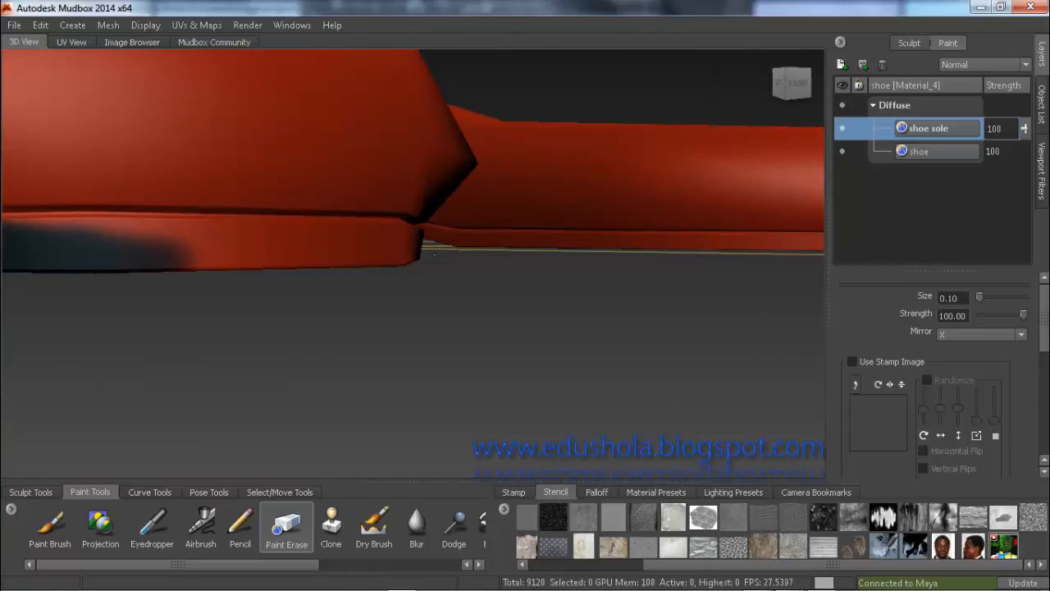
Step: Return to the Paint Brush and paint the front part of the sole's edge black up to the seam
{"action": "left_click", "coordinate": [42, 524]}
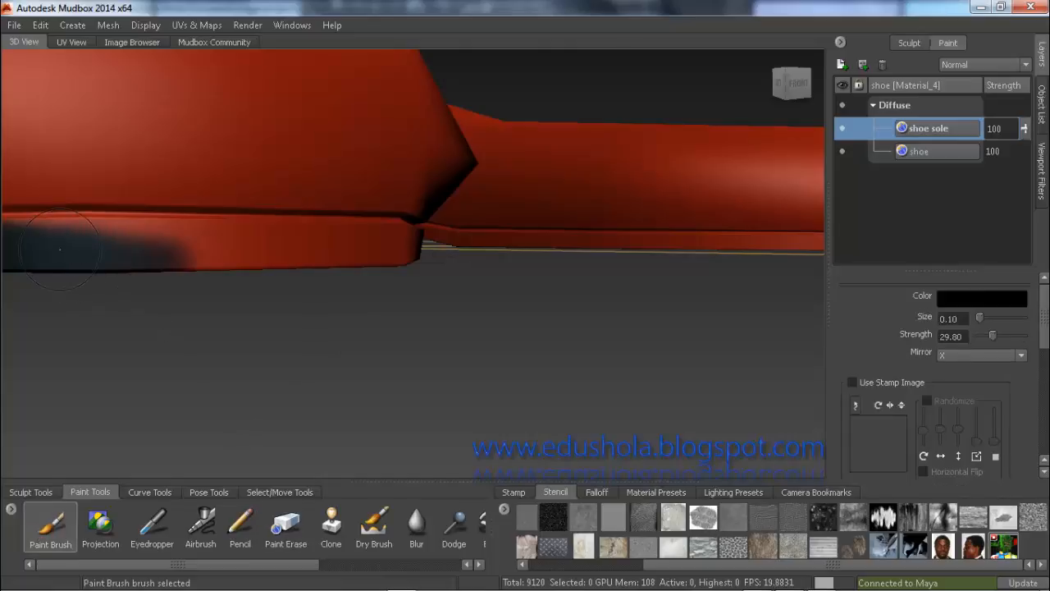
{"action": "mouse_move", "coordinate": [59, 249]}
{"action": "left_mouse_down"}
{"action": "mouse_move", "coordinate": [102, 228]}
{"action": "mouse_move", "coordinate": [49, 223]}
{"action": "mouse_move", "coordinate": [9, 237]}
{"action": "left_mouse_up"}
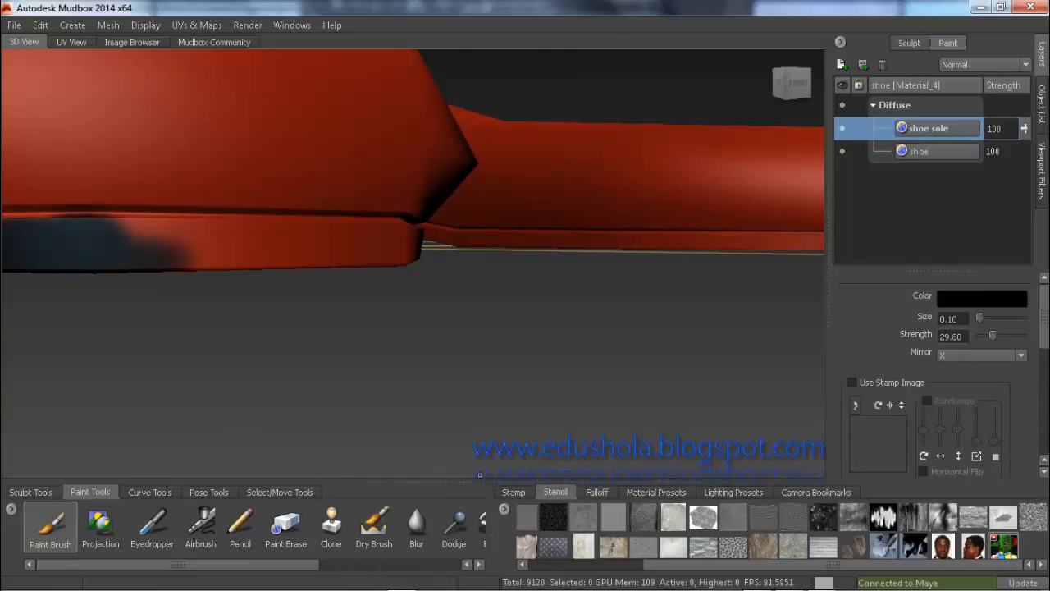
{"action": "mouse_move", "coordinate": [787, 585]}
{"action": "left_click", "coordinate": [821, 581]}
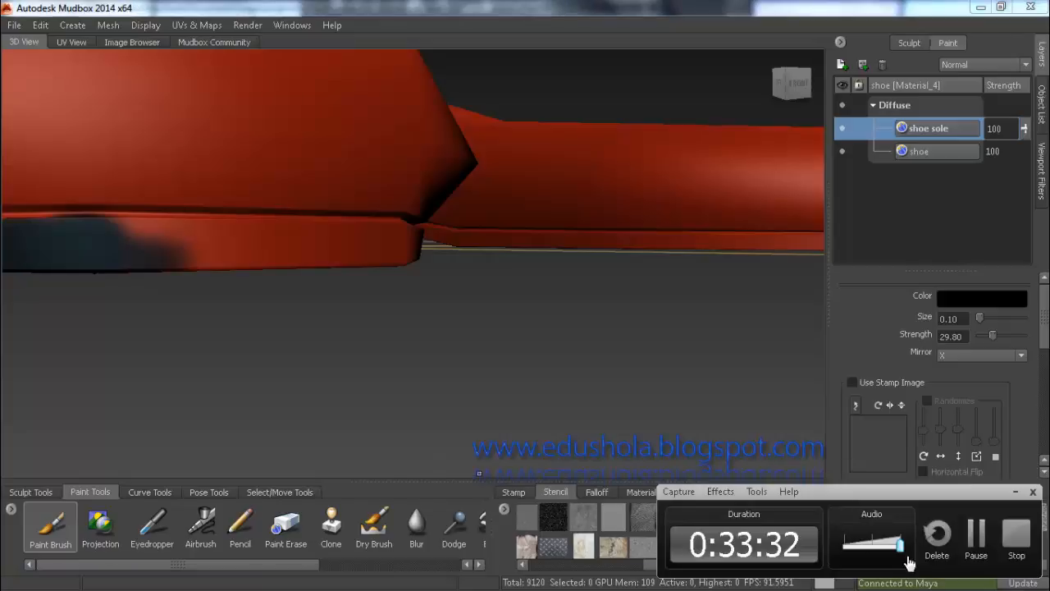
{"action": "left_click", "coordinate": [975, 534]}
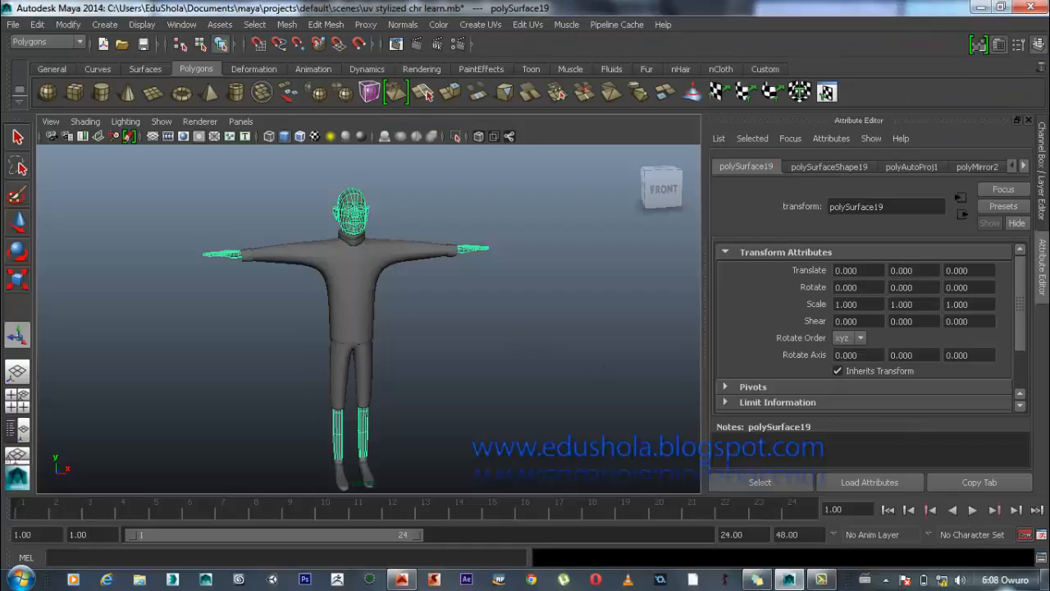
Step: Switch from Maya back to Mudbox and examine the character's painted shoes, upper body and head
{"action": "left_click", "coordinate": [402, 578]}
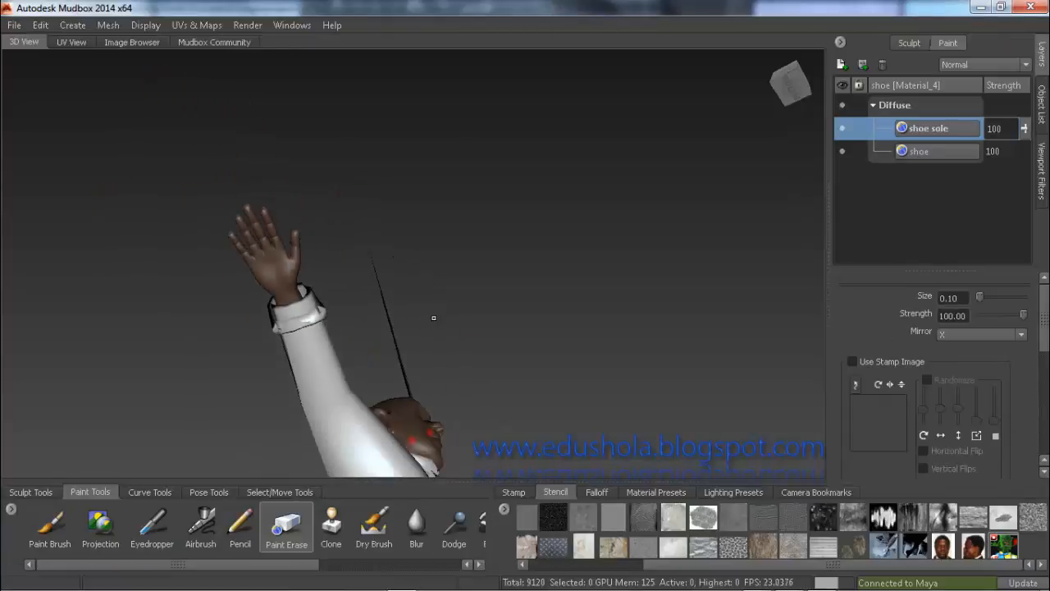
{"action": "left_click_drag", "start_coordinate": [433, 318], "coordinate": [414, 423], "text": "alt"}
{"action": "middle_click_drag", "start_coordinate": [414, 422], "coordinate": [406, 305], "text": "alt"}
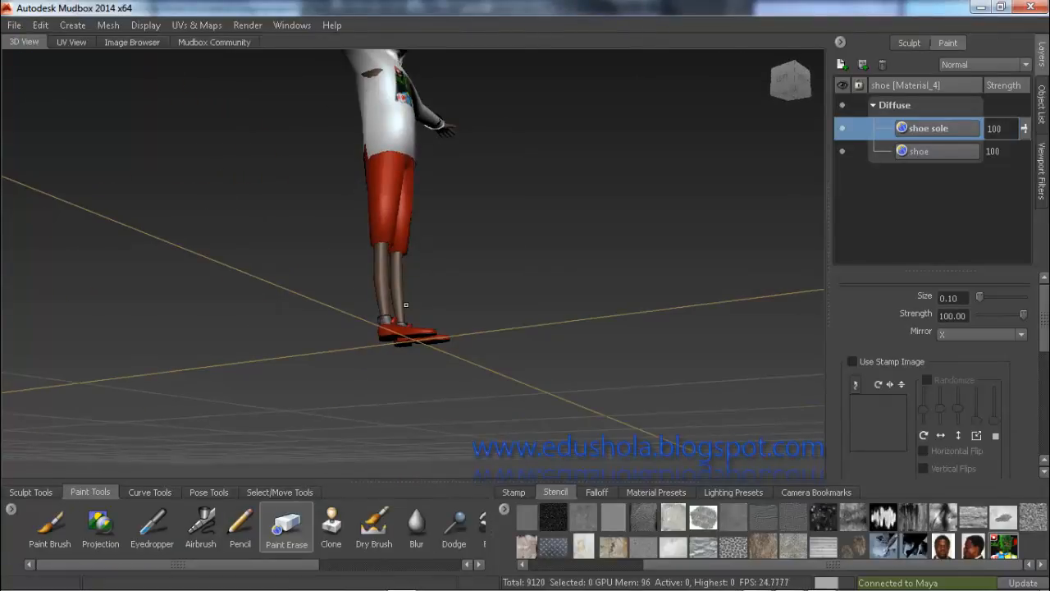
{"action": "scroll", "coordinate": [407, 376], "scroll_direction": "up", "scroll_amount": 4}
{"action": "middle_click_drag", "start_coordinate": [424, 344], "coordinate": [361, 221], "text": "alt"}
{"action": "left_click_drag", "start_coordinate": [361, 221], "coordinate": [383, 92], "text": "alt"}
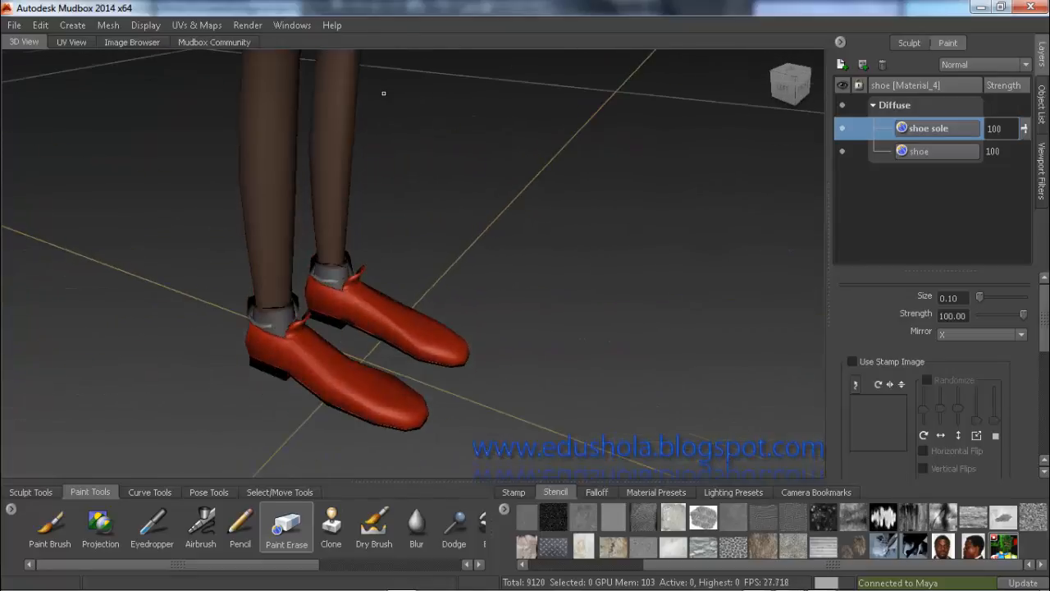
{"action": "scroll", "coordinate": [402, 124], "scroll_direction": "down", "scroll_amount": 3}
{"action": "middle_click_drag", "start_coordinate": [389, 104], "coordinate": [411, 328], "text": "alt"}
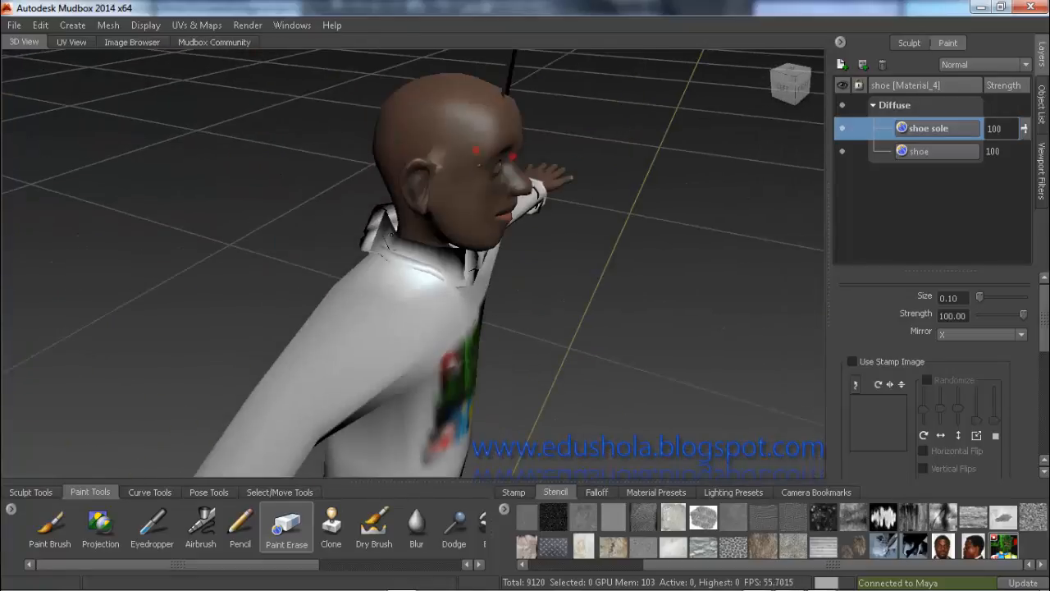
Step: Go to the character's open hand, select the Paint Brush and set its color to a muted reddish orange
{"action": "left_click_drag", "start_coordinate": [410, 328], "coordinate": [431, 155], "text": "alt"}
{"action": "middle_click_drag", "start_coordinate": [431, 156], "coordinate": [436, 280], "text": "alt"}
{"action": "left_click_drag", "start_coordinate": [436, 280], "coordinate": [408, 176], "text": "alt"}
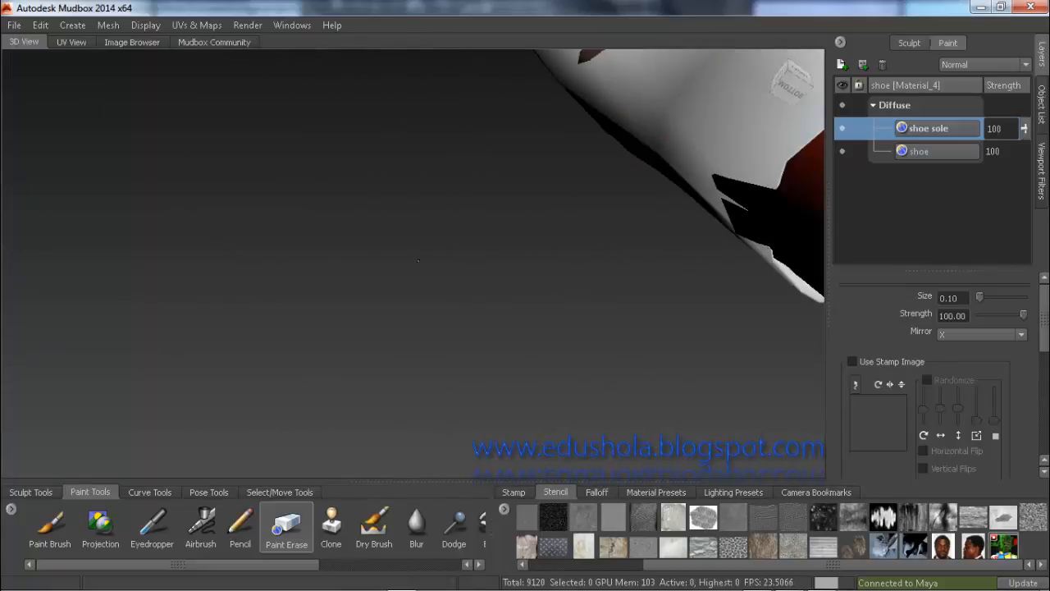
{"action": "middle_click_drag", "start_coordinate": [408, 176], "coordinate": [401, 323], "text": "alt"}
{"action": "scroll", "coordinate": [401, 323], "scroll_direction": "up", "scroll_amount": 5}
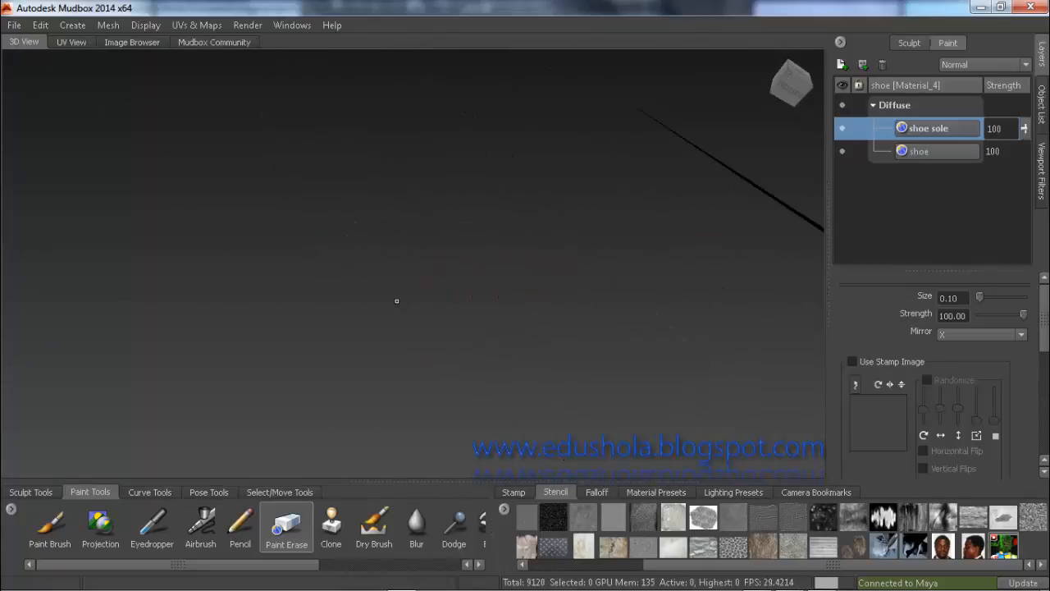
{"action": "scroll", "coordinate": [398, 303], "scroll_direction": "down", "scroll_amount": 2}
{"action": "middle_click_drag", "start_coordinate": [730, 469], "coordinate": [589, 356], "text": "alt"}
{"action": "left_click_drag", "start_coordinate": [589, 356], "coordinate": [567, 353], "text": "alt"}
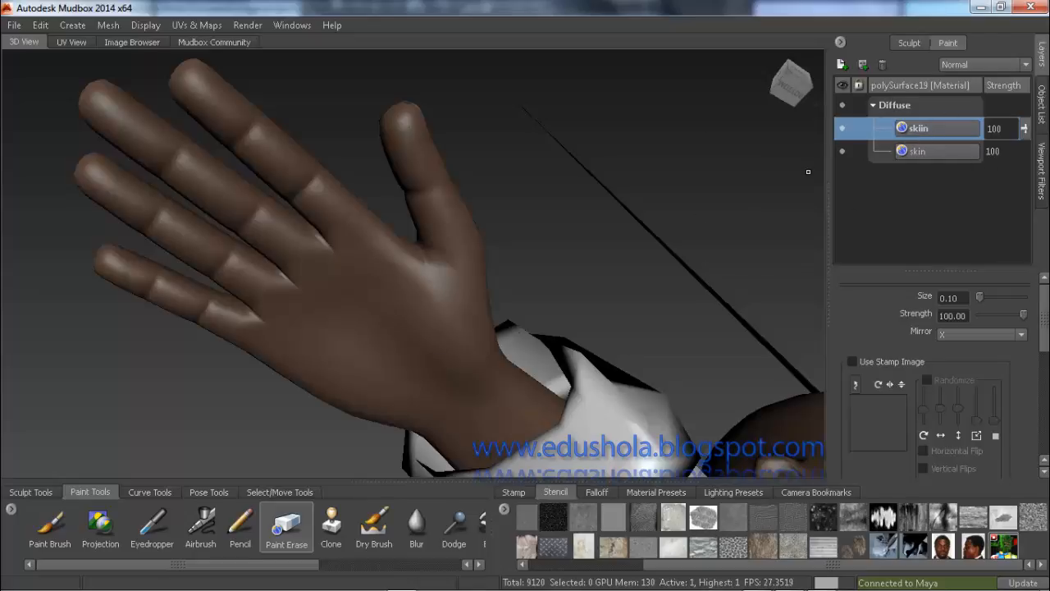
{"action": "left_click", "coordinate": [49, 525]}
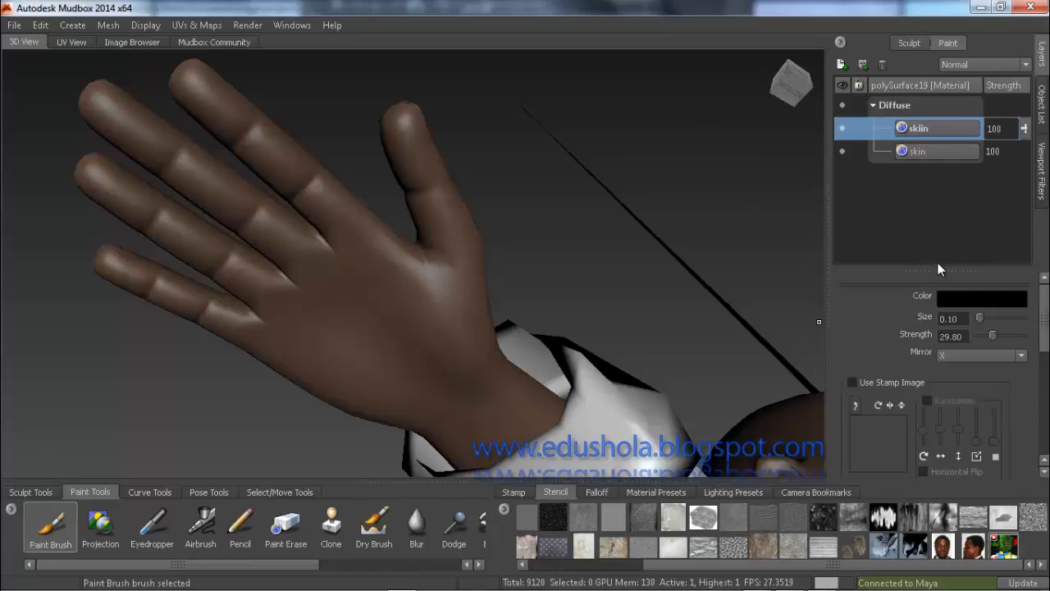
{"action": "left_click", "coordinate": [959, 296]}
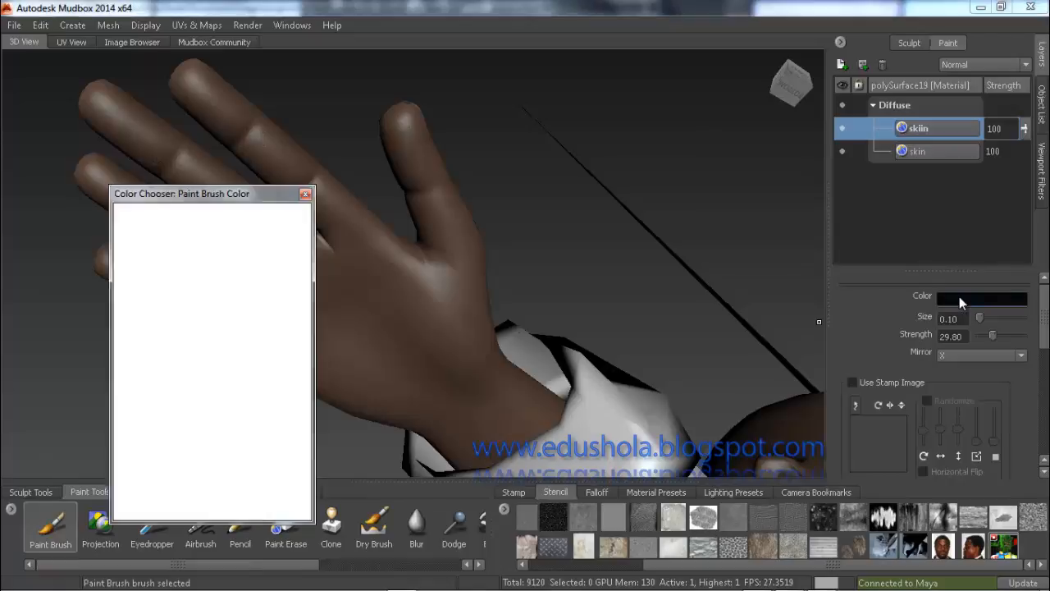
{"action": "left_click", "coordinate": [220, 395]}
{"action": "mouse_move", "coordinate": [284, 350]}
{"action": "left_mouse_down"}
{"action": "mouse_move", "coordinate": [274, 347]}
{"action": "mouse_move", "coordinate": [275, 358]}
{"action": "mouse_move", "coordinate": [254, 330]}
{"action": "mouse_move", "coordinate": [273, 368]}
{"action": "left_mouse_up"}
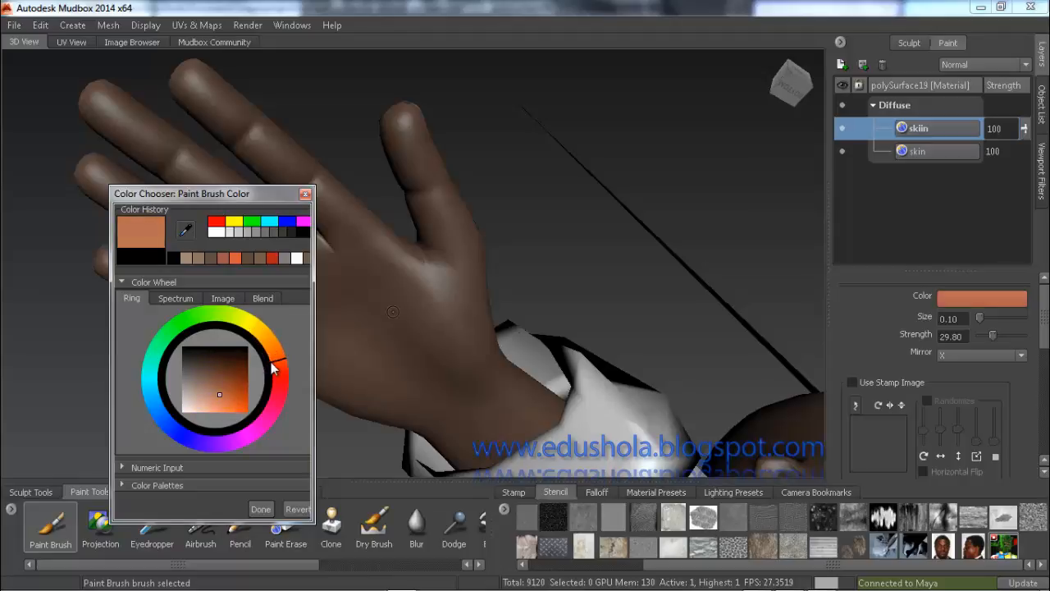
{"action": "left_click", "coordinate": [261, 509]}
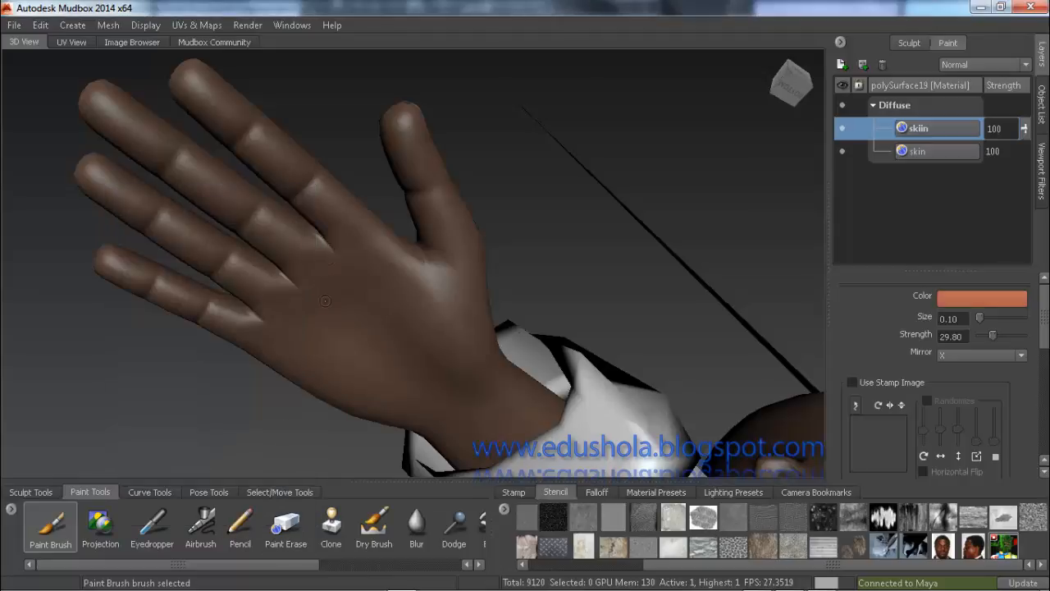
Step: Enlarge the brush to 0.42 and paint the centre of the palm reddish orange down toward the wrist on the skiin layer
{"action": "key", "text": "m"}
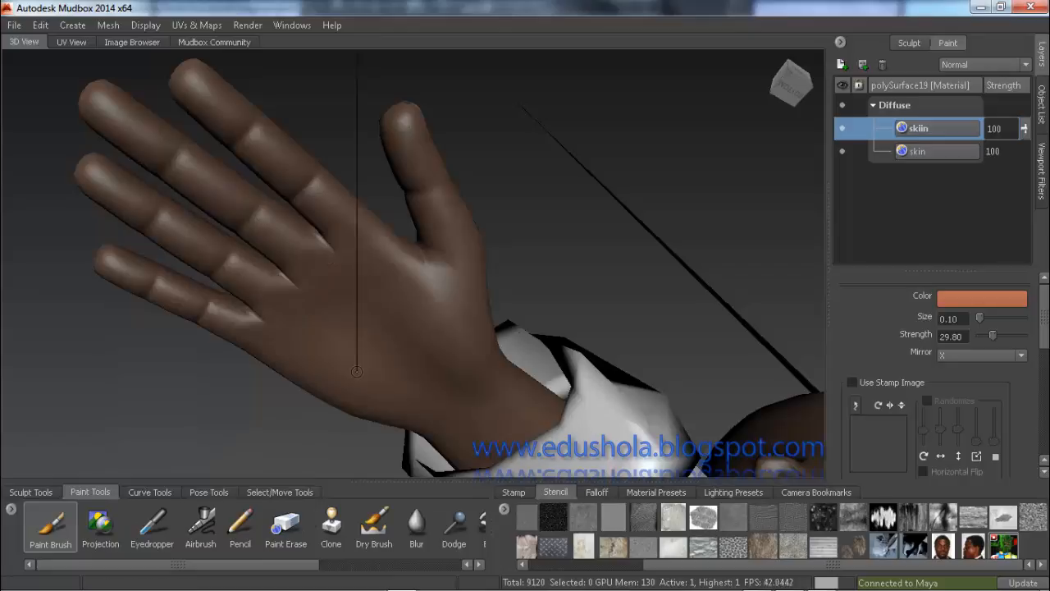
{"action": "mouse_move", "coordinate": [356, 370]}
{"action": "left_mouse_down"}
{"action": "mouse_move", "coordinate": [371, 342]}
{"action": "mouse_move", "coordinate": [390, 361]}
{"action": "mouse_move", "coordinate": [410, 325]}
{"action": "mouse_move", "coordinate": [362, 315]}
{"action": "mouse_move", "coordinate": [439, 316]}
{"action": "mouse_move", "coordinate": [412, 337]}
{"action": "mouse_move", "coordinate": [388, 333]}
{"action": "mouse_move", "coordinate": [435, 336]}
{"action": "left_mouse_up"}
{"action": "left_click", "coordinate": [334, 333]}
{"action": "key", "text": "b"}
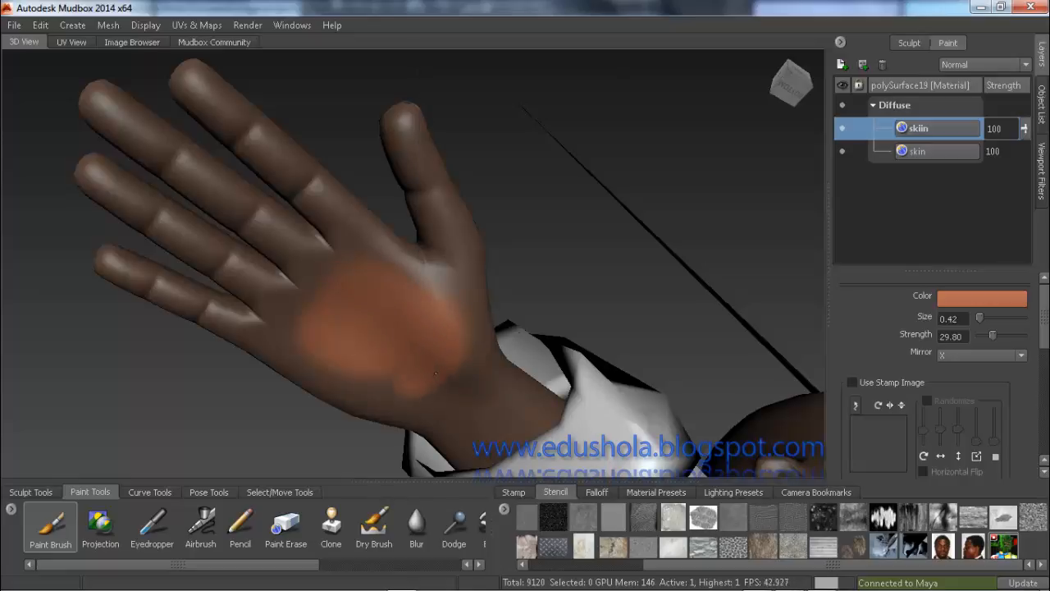
{"action": "left_click_drag", "start_coordinate": [402, 402], "coordinate": [444, 379]}
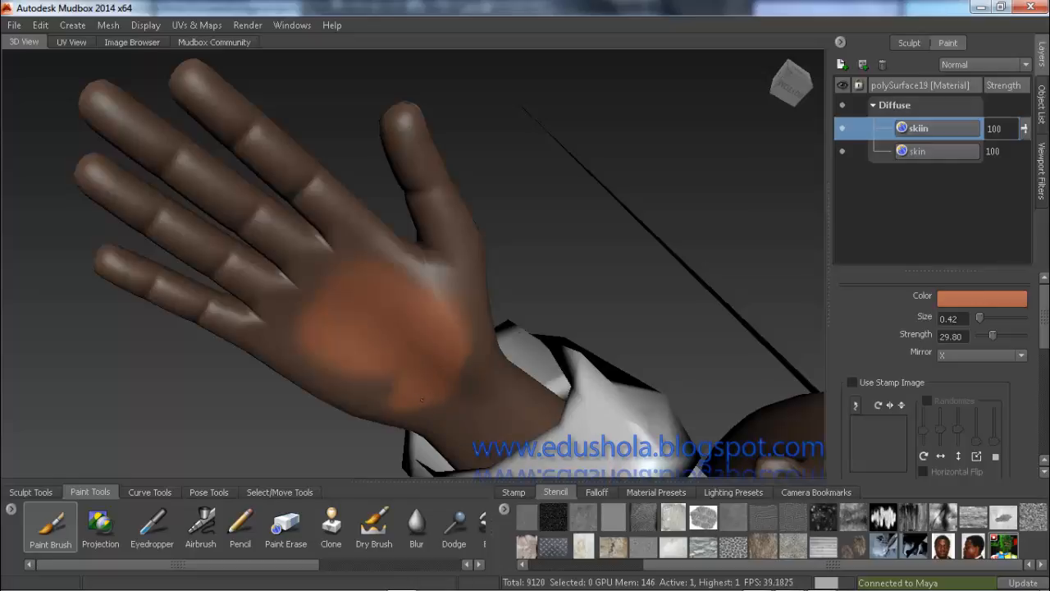
{"action": "mouse_move", "coordinate": [407, 416]}
{"action": "left_mouse_down"}
{"action": "mouse_move", "coordinate": [329, 377]}
{"action": "mouse_move", "coordinate": [326, 302]}
{"action": "mouse_move", "coordinate": [370, 283]}
{"action": "mouse_move", "coordinate": [386, 316]}
{"action": "mouse_move", "coordinate": [328, 270]}
{"action": "mouse_move", "coordinate": [337, 290]}
{"action": "left_mouse_up"}
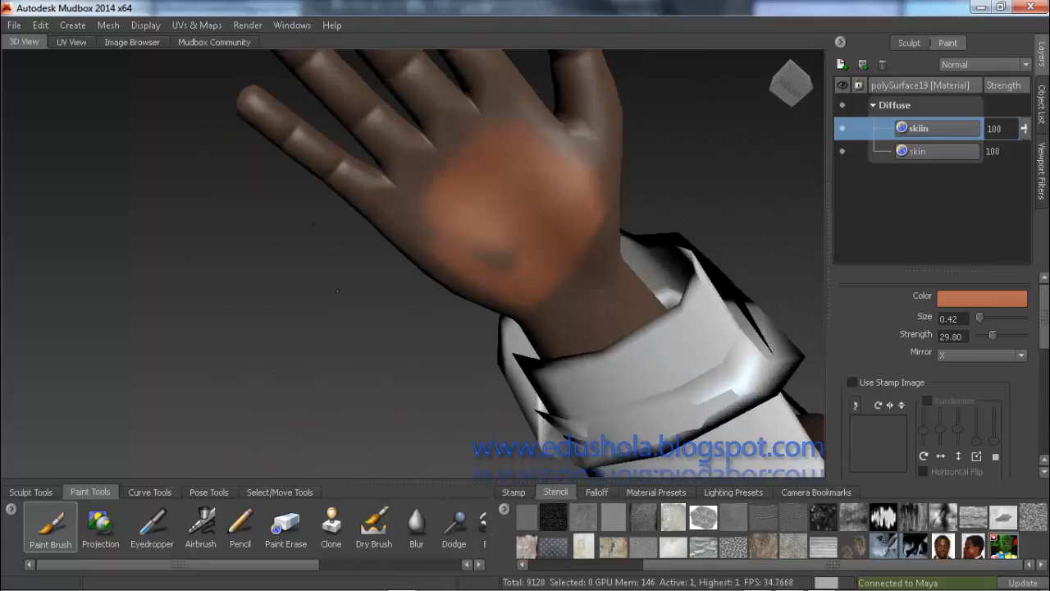
Step: Fill the unpainted spot in the palm and extend the reddish orange to the little finger's base and the wrist edge
{"action": "left_click_drag", "start_coordinate": [359, 239], "coordinate": [366, 231], "text": "alt"}
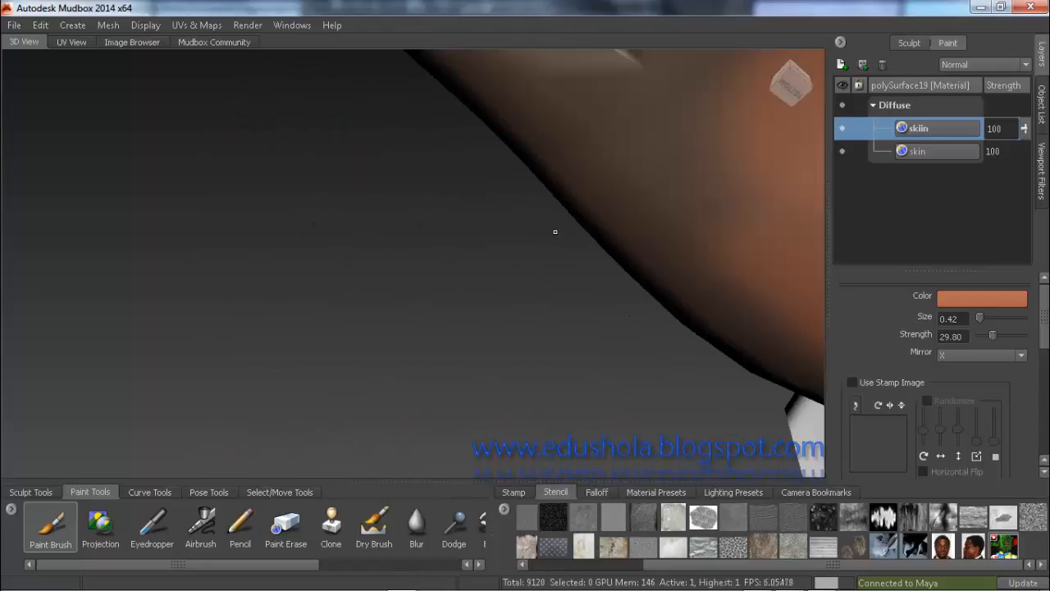
{"action": "middle_click_drag", "start_coordinate": [545, 223], "coordinate": [445, 262], "text": "alt"}
{"action": "key", "text": "f"}
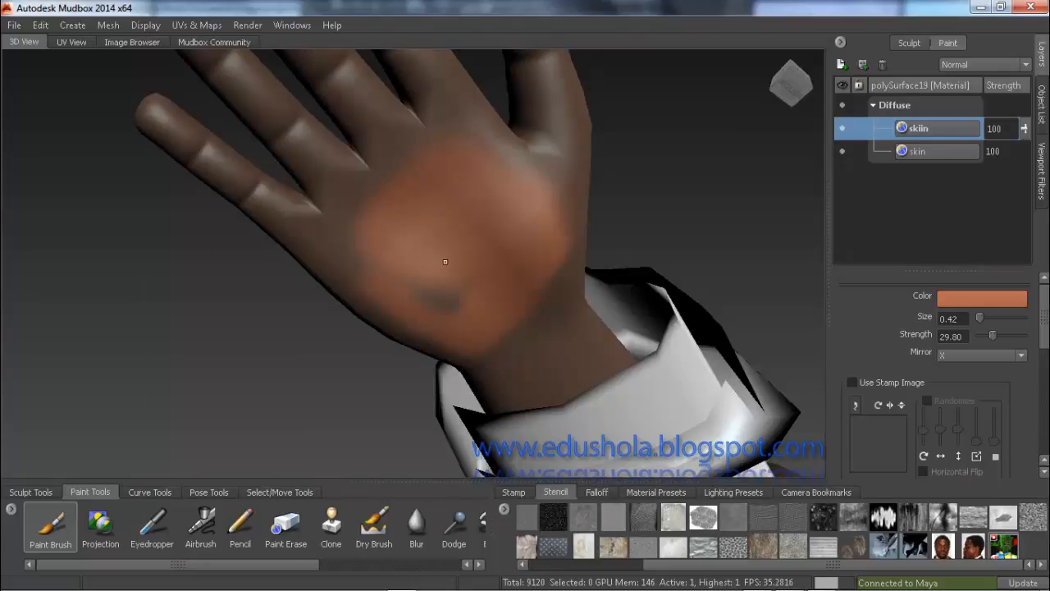
{"action": "mouse_move", "coordinate": [429, 279]}
{"action": "left_mouse_down"}
{"action": "mouse_move", "coordinate": [428, 299]}
{"action": "mouse_move", "coordinate": [415, 267]}
{"action": "mouse_move", "coordinate": [335, 246]}
{"action": "mouse_move", "coordinate": [323, 257]}
{"action": "mouse_move", "coordinate": [399, 335]}
{"action": "left_mouse_up"}
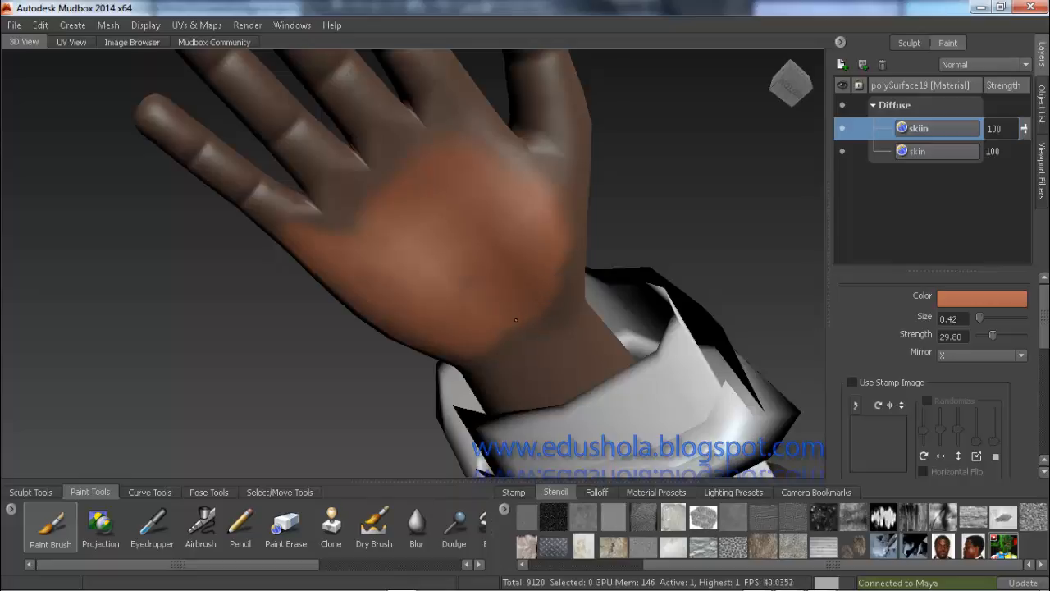
{"action": "mouse_move", "coordinate": [516, 319]}
{"action": "left_mouse_down"}
{"action": "mouse_move", "coordinate": [517, 331]}
{"action": "mouse_move", "coordinate": [539, 316]}
{"action": "mouse_move", "coordinate": [555, 251]}
{"action": "left_mouse_up"}
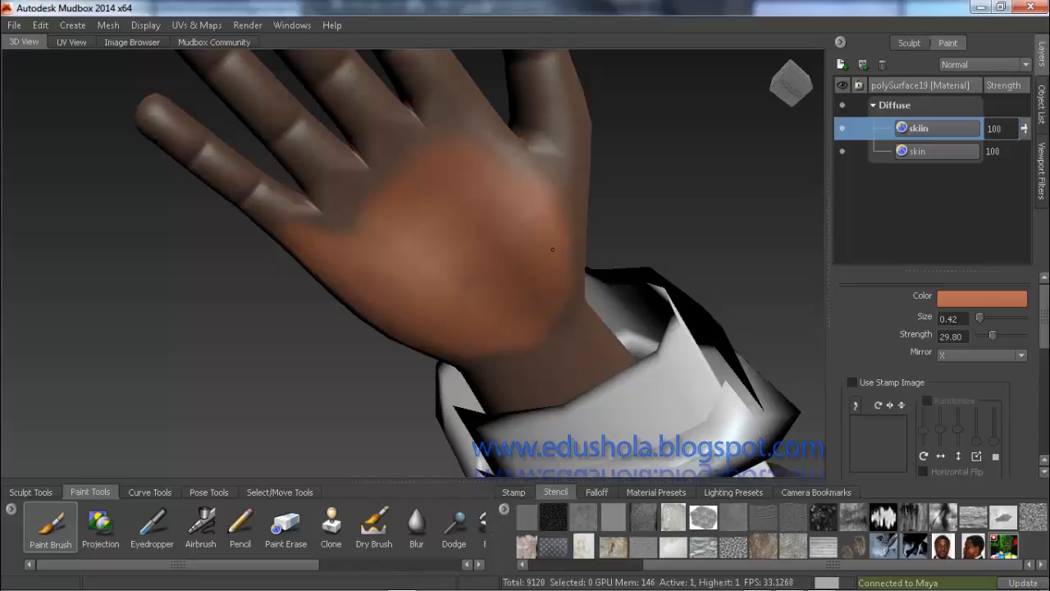
Step: Reduce the brush size to 0.24 and paint the thumb's base and lower segment reddish orange, joining it to the palm
{"action": "mouse_move", "coordinate": [544, 215]}
{"action": "middle_mouse_down", "text": "alt"}
{"action": "mouse_move", "coordinate": [506, 246]}
{"action": "mouse_move", "coordinate": [584, 167]}
{"action": "middle_mouse_up", "text": "alt"}
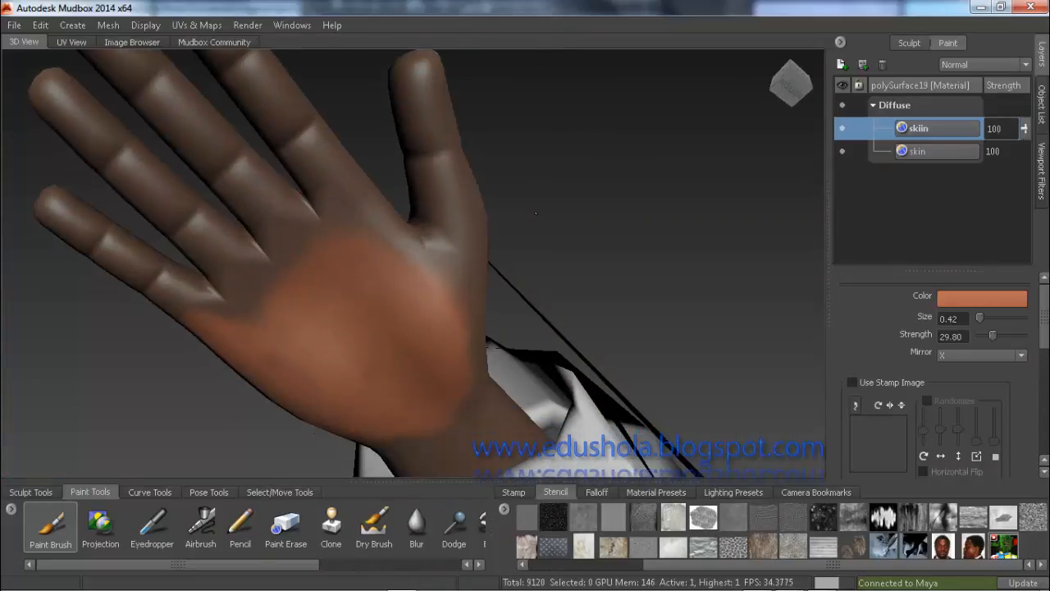
{"action": "key", "text": "b"}
{"action": "mouse_move", "coordinate": [432, 246]}
{"action": "left_mouse_down"}
{"action": "mouse_move", "coordinate": [390, 167]}
{"action": "mouse_move", "coordinate": [432, 238]}
{"action": "mouse_move", "coordinate": [421, 250]}
{"action": "mouse_move", "coordinate": [443, 264]}
{"action": "mouse_move", "coordinate": [438, 246]}
{"action": "mouse_move", "coordinate": [410, 234]}
{"action": "mouse_move", "coordinate": [456, 205]}
{"action": "mouse_move", "coordinate": [433, 149]}
{"action": "mouse_move", "coordinate": [469, 283]}
{"action": "mouse_move", "coordinate": [457, 347]}
{"action": "left_mouse_up"}
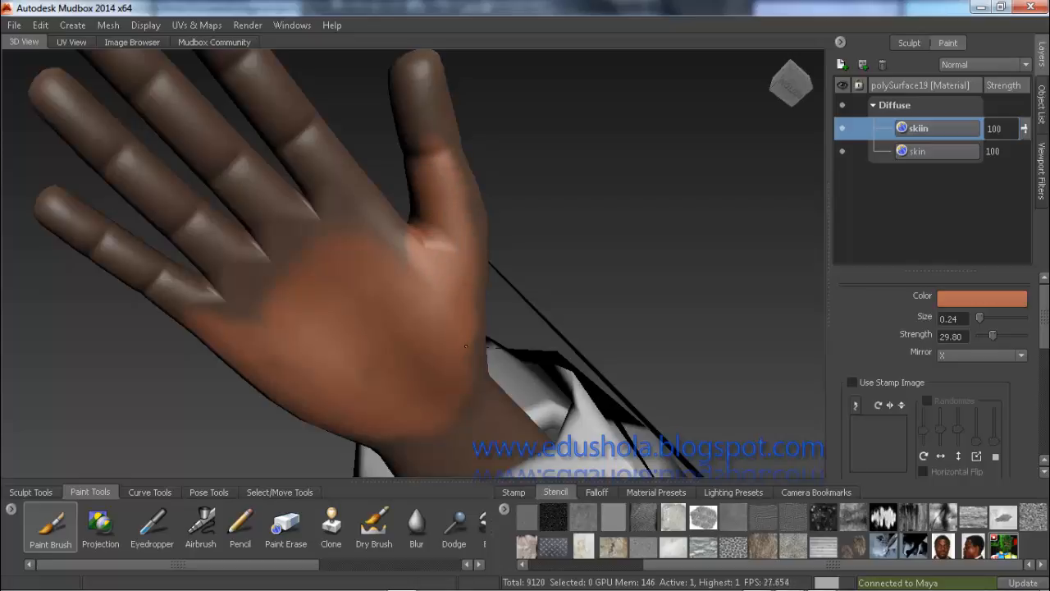
Step: Paint the little finger reddish orange from its tip down to the base on the skiin layer
{"action": "left_click_drag", "start_coordinate": [441, 197], "coordinate": [453, 261], "text": "alt"}
{"action": "scroll", "coordinate": [429, 181], "scroll_direction": "up", "scroll_amount": 2}
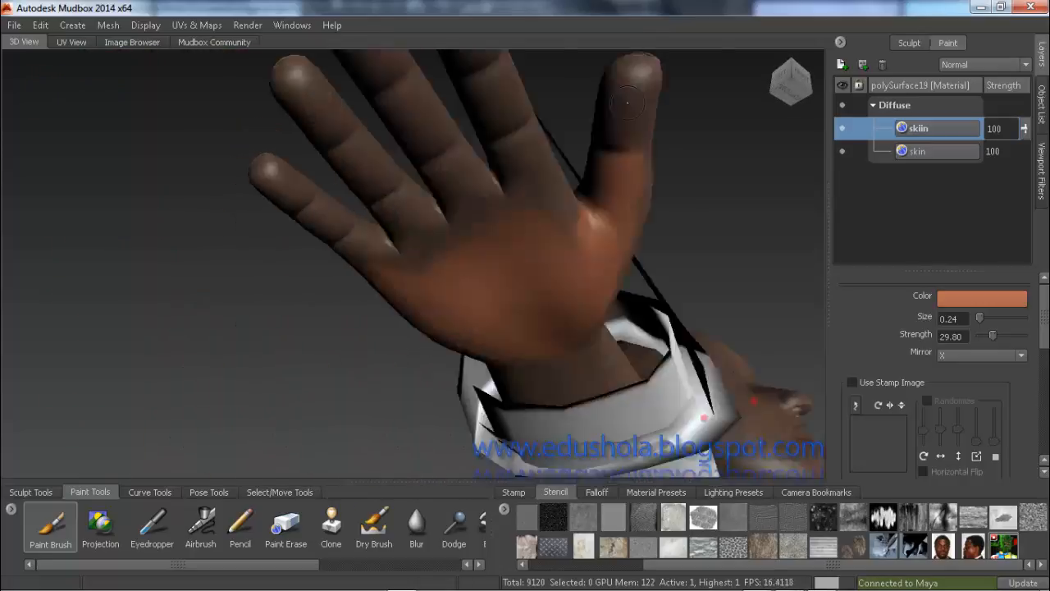
{"action": "scroll", "coordinate": [429, 181], "scroll_direction": "down", "scroll_amount": 1}
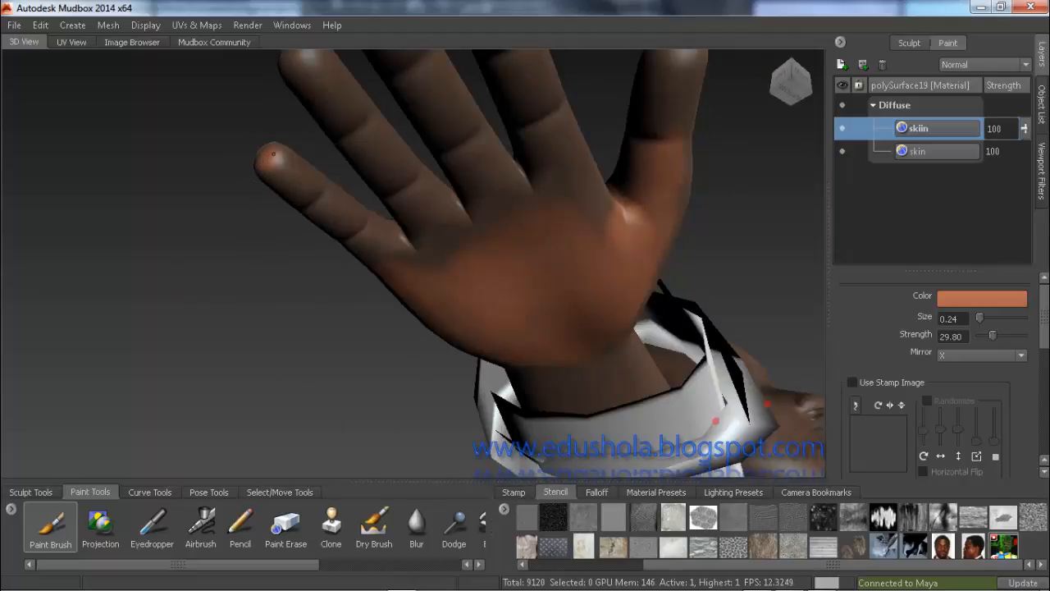
{"action": "left_click_drag", "start_coordinate": [264, 158], "coordinate": [445, 237]}
{"action": "mouse_move", "coordinate": [329, 170]}
{"action": "left_mouse_down", "text": "alt"}
{"action": "mouse_move", "coordinate": [477, 173]}
{"action": "mouse_move", "coordinate": [504, 222]}
{"action": "left_mouse_up", "text": "alt"}
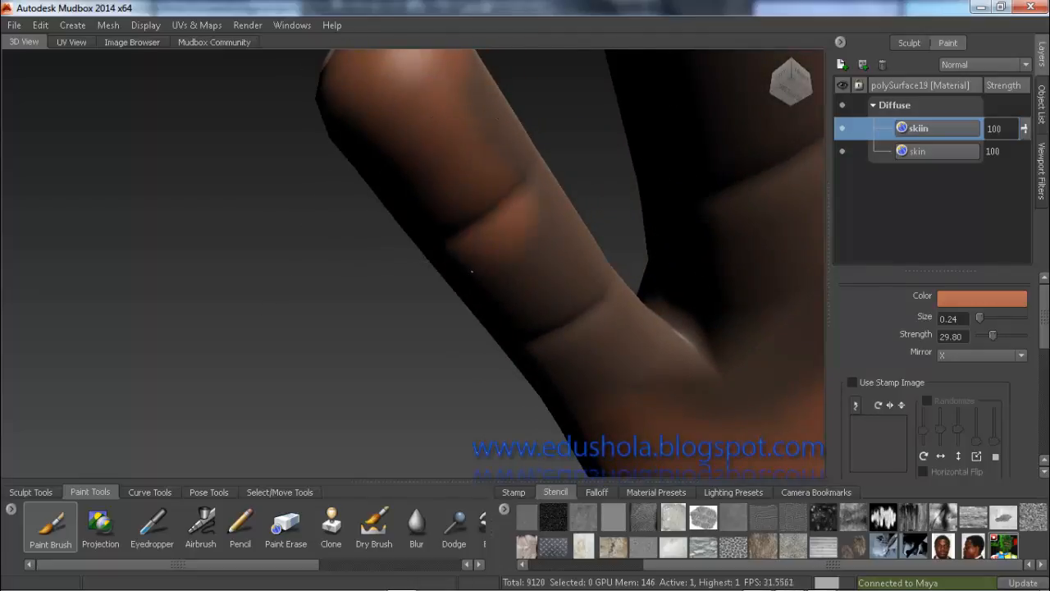
{"action": "mouse_move", "coordinate": [507, 310]}
{"action": "left_mouse_down"}
{"action": "mouse_move", "coordinate": [563, 335]}
{"action": "mouse_move", "coordinate": [542, 298]}
{"action": "left_mouse_up"}
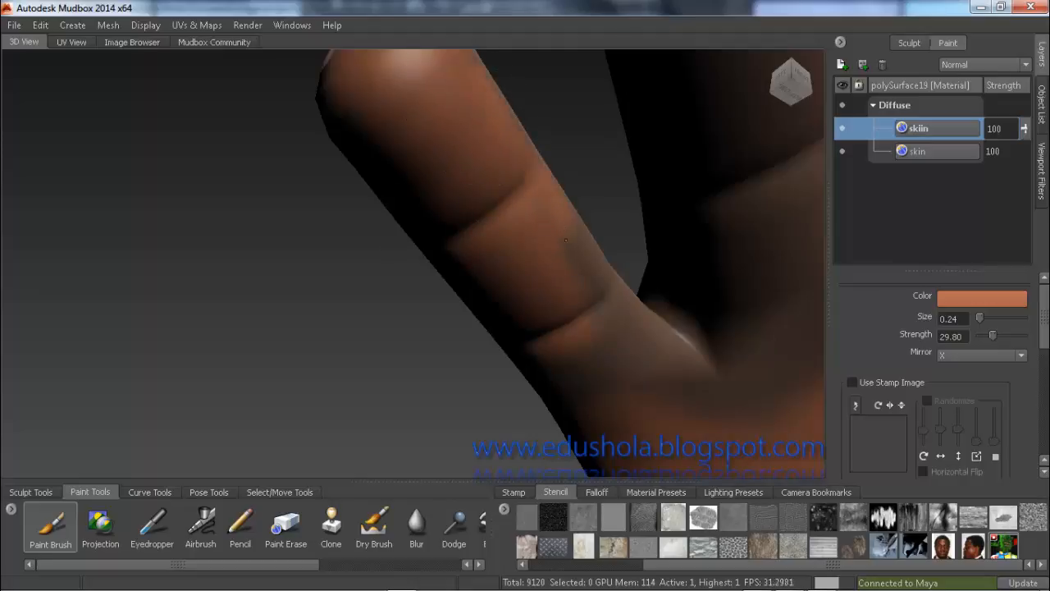
{"action": "mouse_move", "coordinate": [565, 239]}
{"action": "left_mouse_down"}
{"action": "mouse_move", "coordinate": [661, 385]}
{"action": "mouse_move", "coordinate": [557, 295]}
{"action": "left_mouse_up"}
{"action": "scroll", "coordinate": [560, 294], "scroll_direction": "down", "scroll_amount": 5}
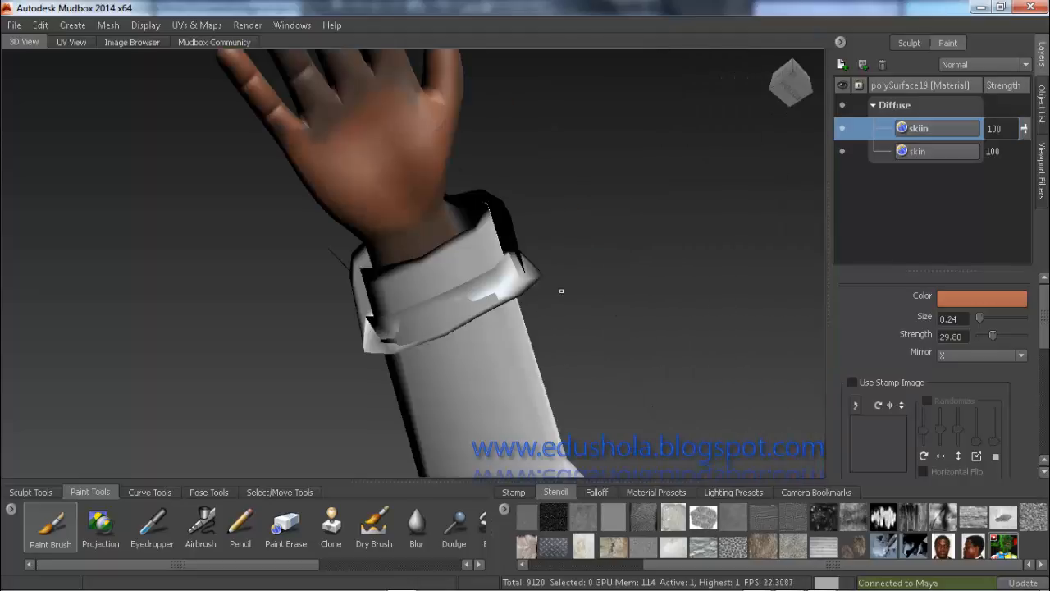
Step: Switch the view from the persp1 camera to look through the Perspective camera
{"action": "left_click_drag", "start_coordinate": [496, 224], "coordinate": [399, 284], "text": "alt"}
{"action": "scroll", "coordinate": [570, 252], "scroll_direction": "up", "scroll_amount": 3}
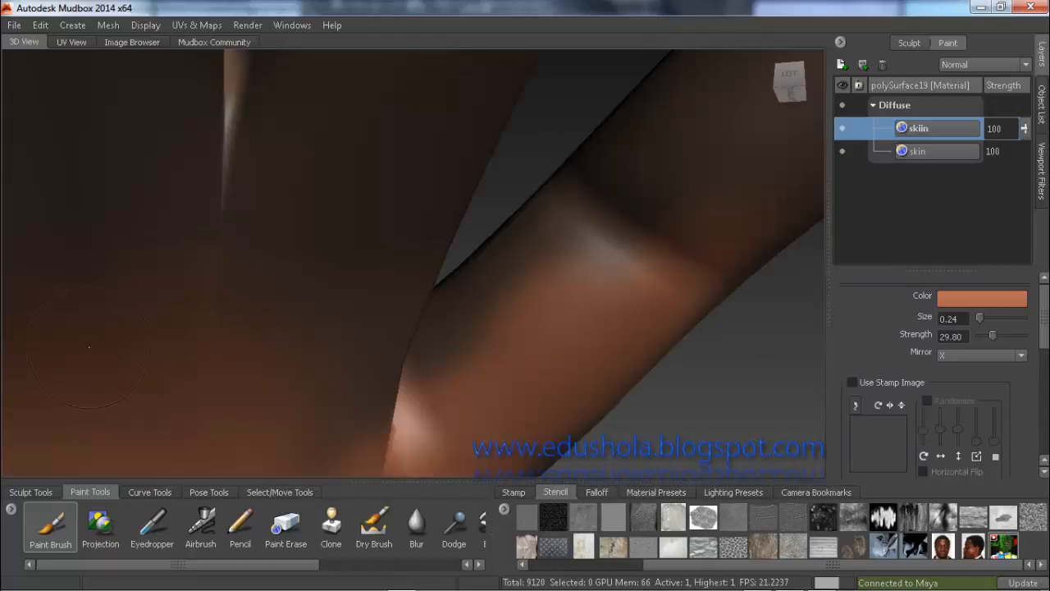
{"action": "middle_click_drag", "start_coordinate": [331, 273], "coordinate": [299, 323], "text": "alt"}
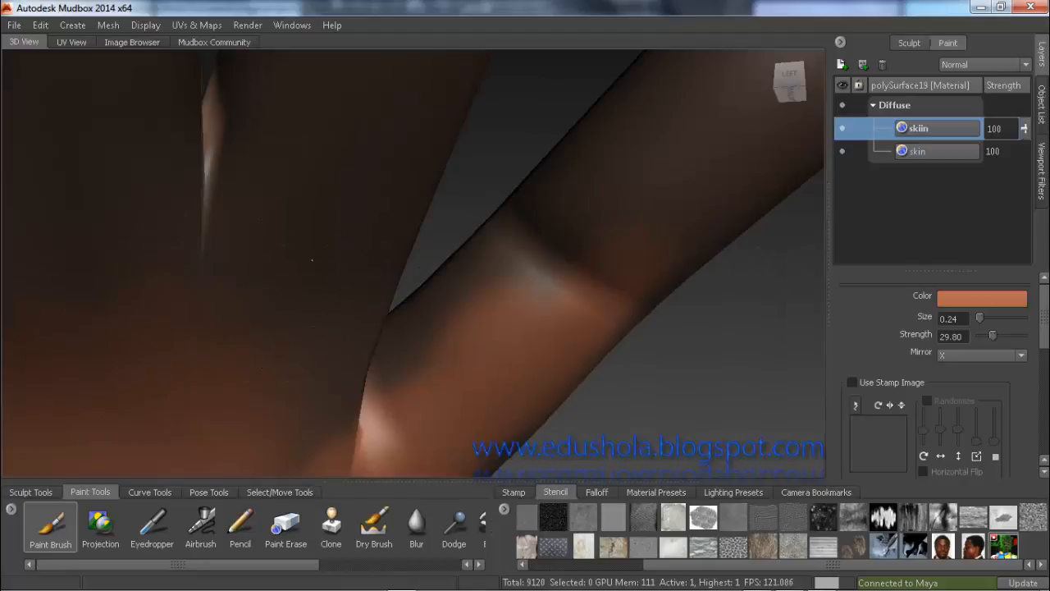
{"action": "right_click_drag", "start_coordinate": [312, 260], "coordinate": [188, 123], "text": "alt"}
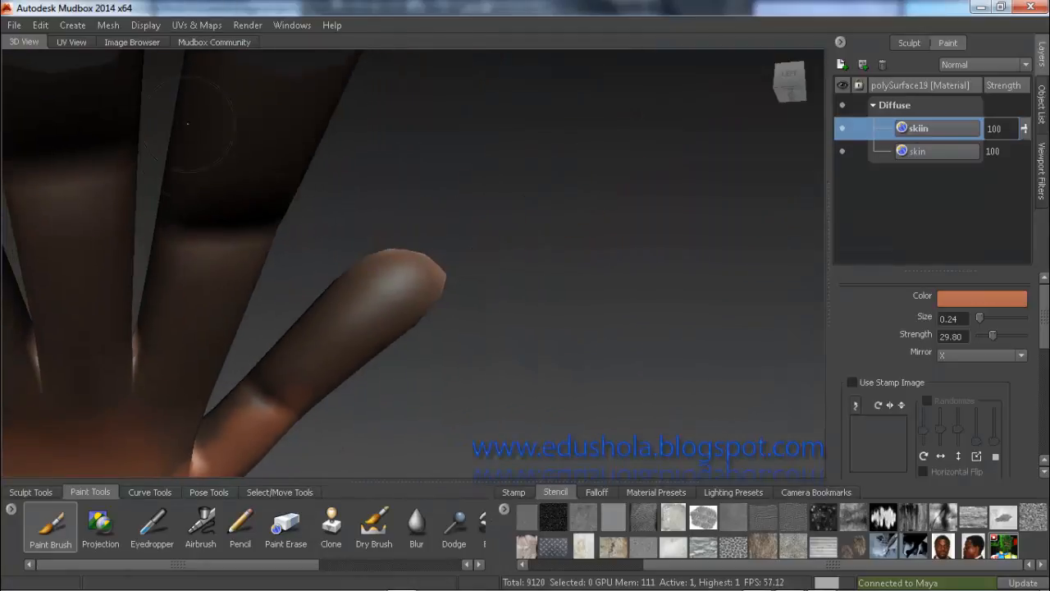
{"action": "middle_click_drag", "start_coordinate": [167, 215], "coordinate": [419, 213], "text": "alt"}
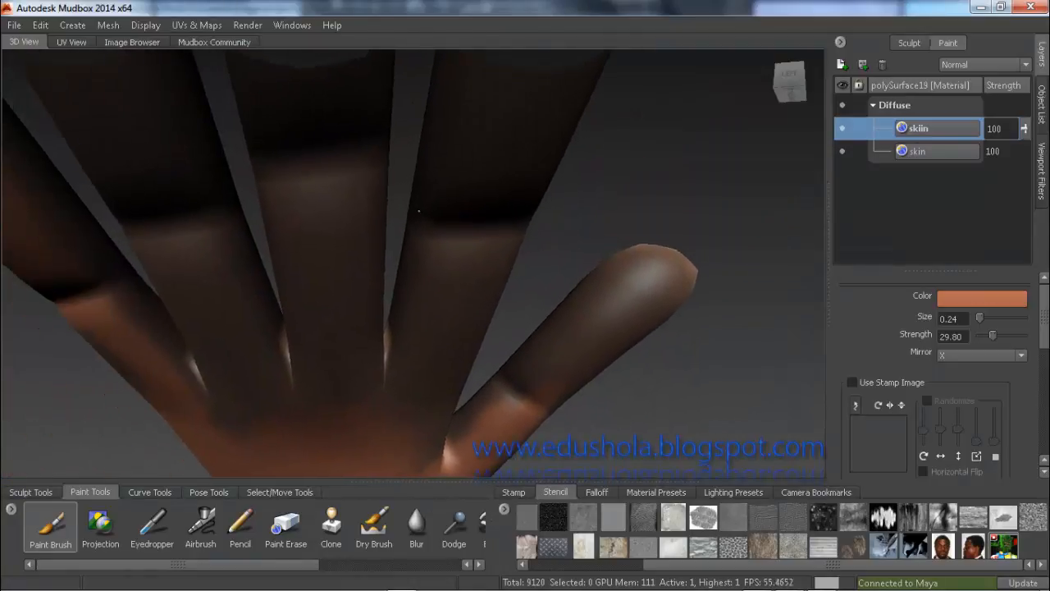
{"action": "left_click_drag", "start_coordinate": [386, 217], "coordinate": [373, 238], "text": "alt"}
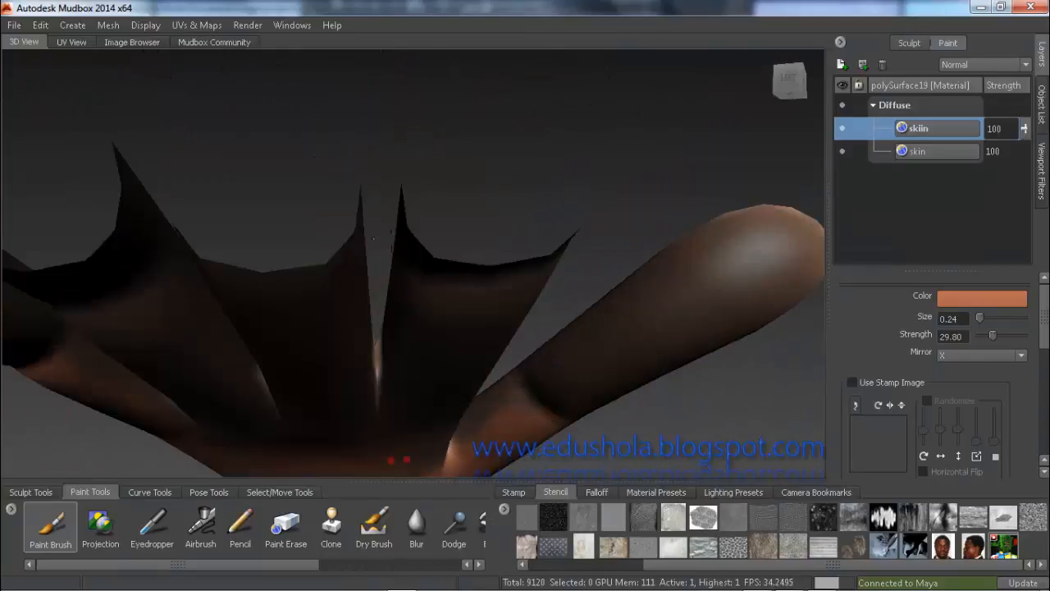
{"action": "left_click", "coordinate": [1042, 105]}
{"action": "right_click", "coordinate": [921, 185]}
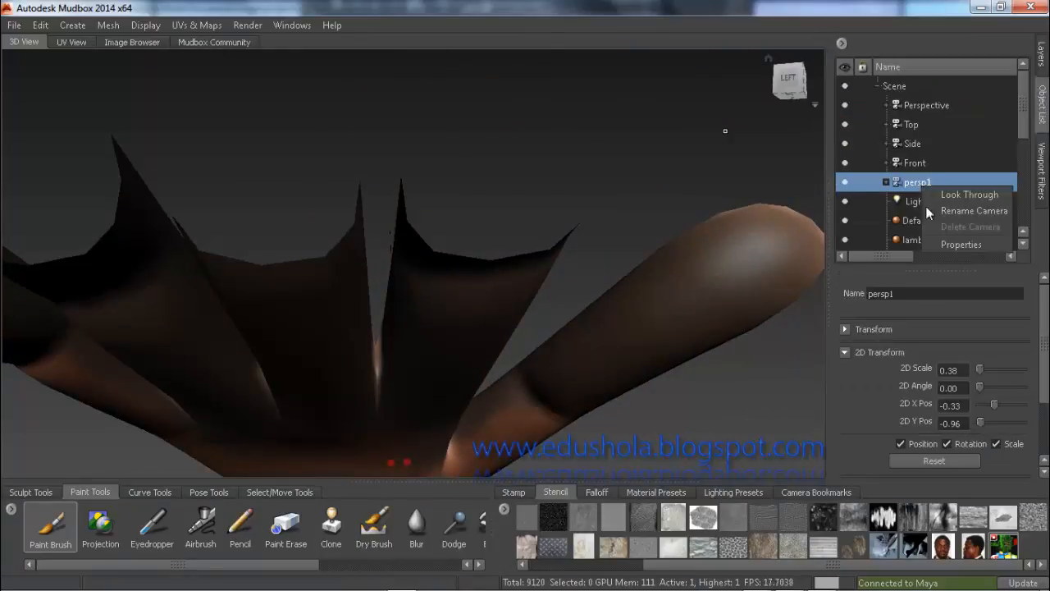
{"action": "left_click", "coordinate": [835, 183]}
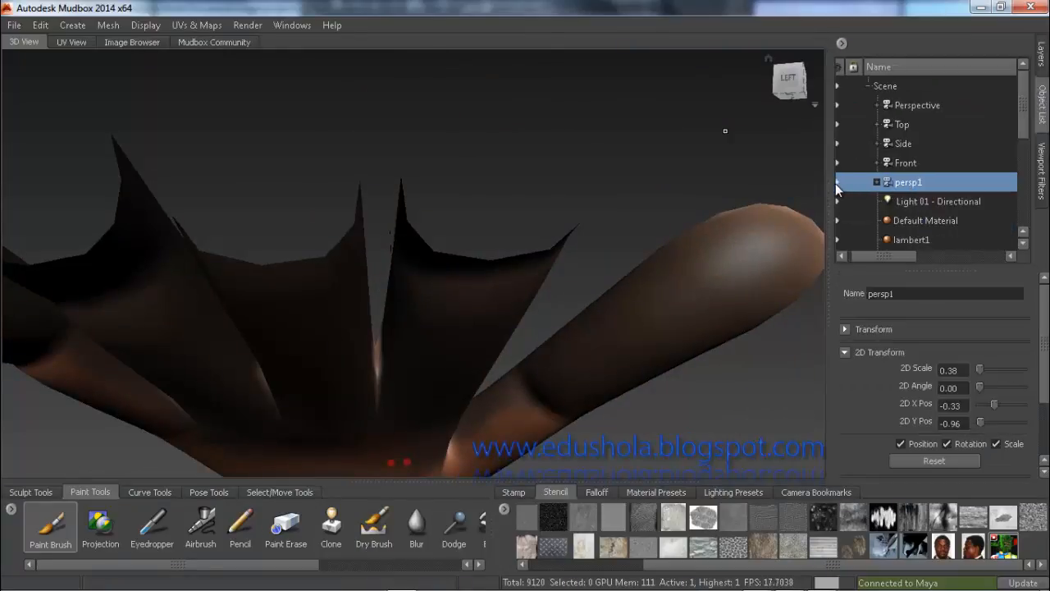
{"action": "right_click", "coordinate": [904, 102]}
{"action": "left_click", "coordinate": [915, 109]}
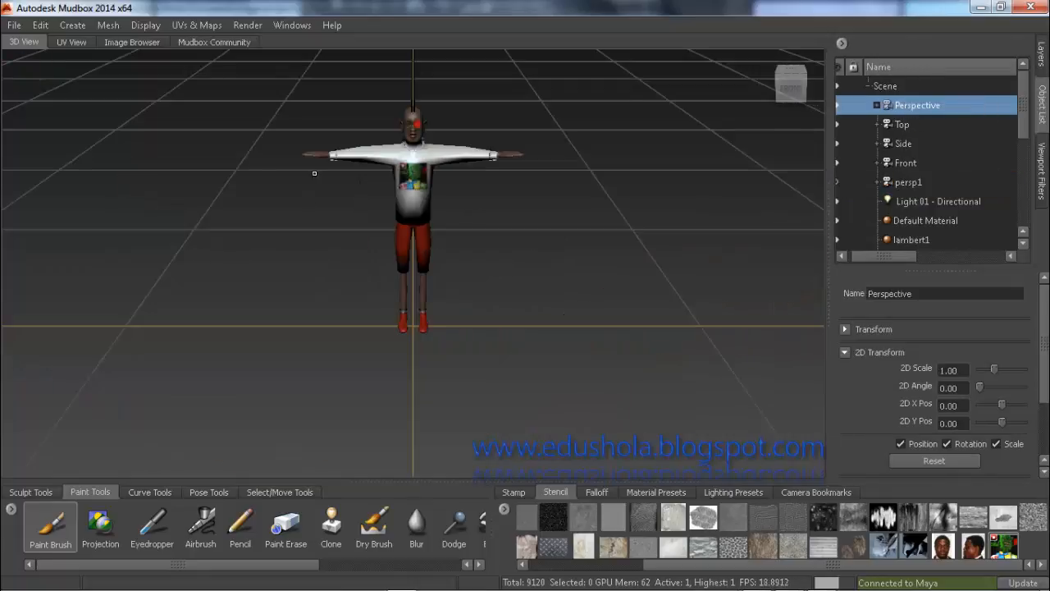
Step: Frame the hand in the Perspective camera and reset the camera's 2D transform in its properties
{"action": "scroll", "coordinate": [335, 164], "scroll_direction": "up", "scroll_amount": 2}
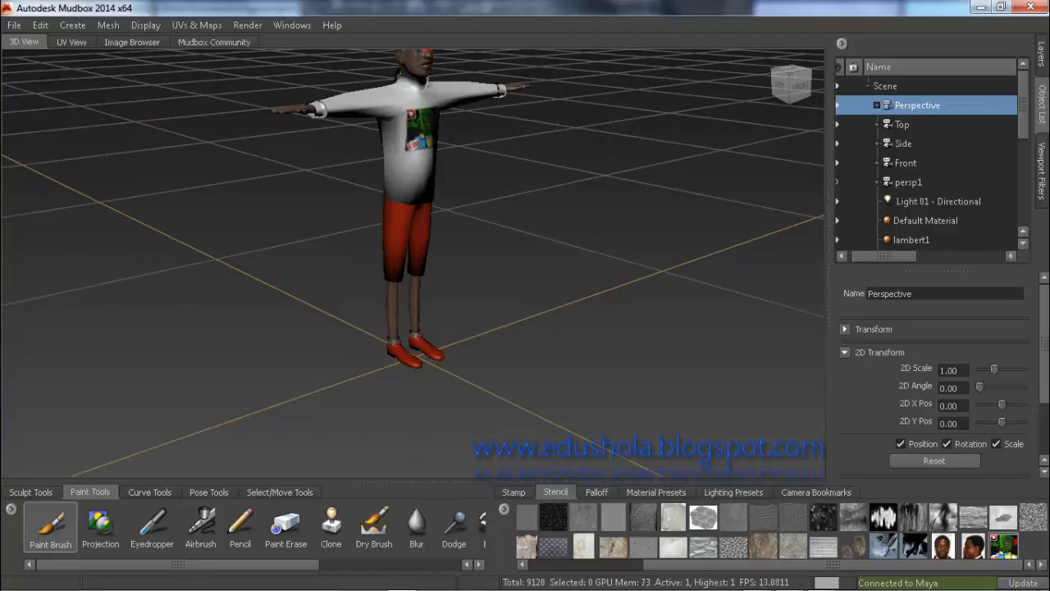
{"action": "key", "text": "f"}
{"action": "left_click_drag", "start_coordinate": [303, 133], "coordinate": [269, 165], "text": "alt"}
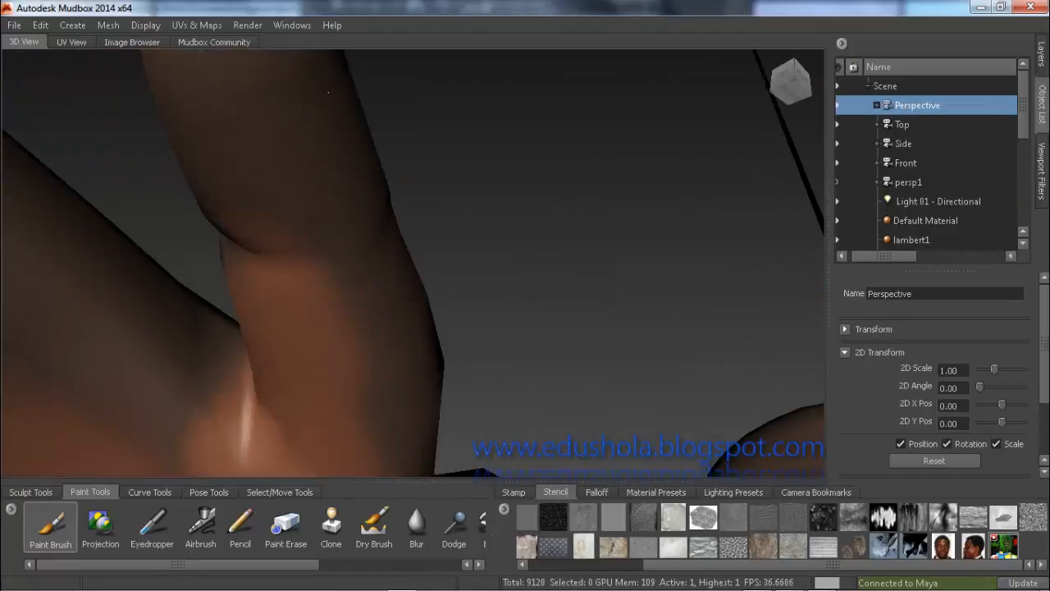
{"action": "scroll", "coordinate": [270, 165], "scroll_direction": "down", "scroll_amount": 12}
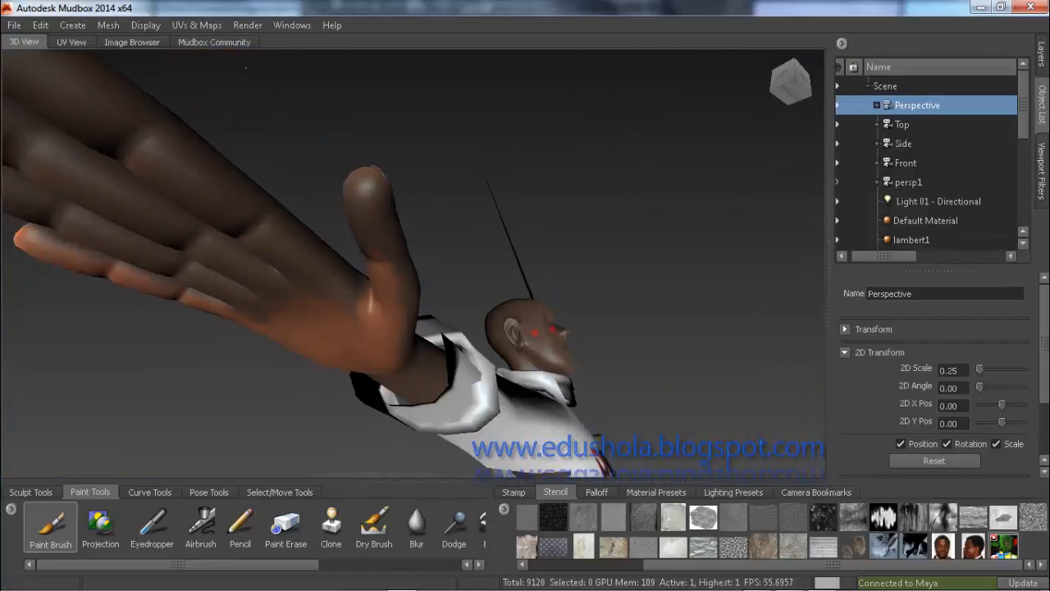
{"action": "left_click", "coordinate": [909, 181]}
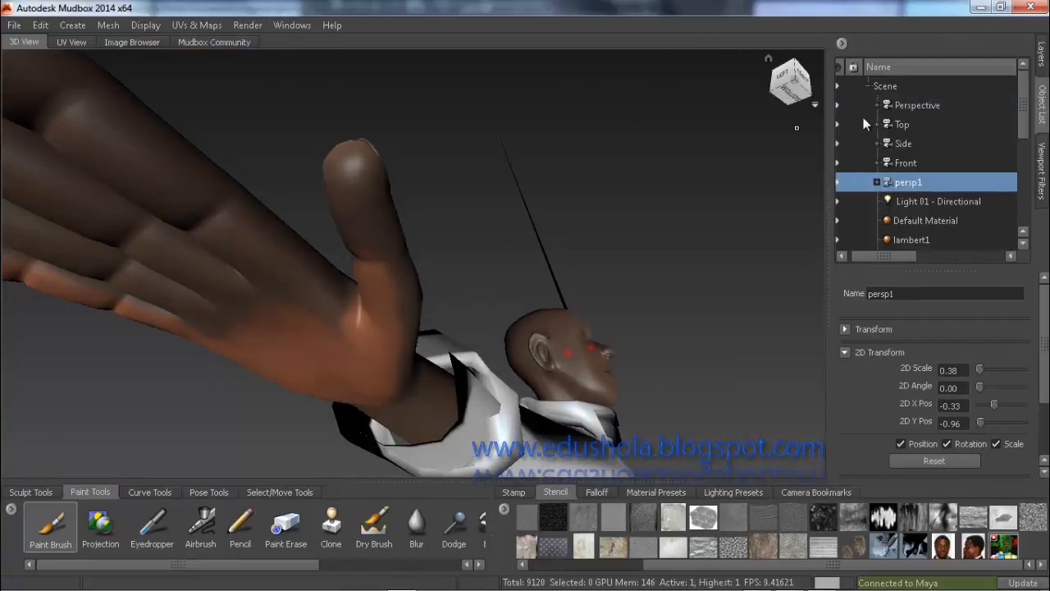
{"action": "right_click", "coordinate": [900, 107]}
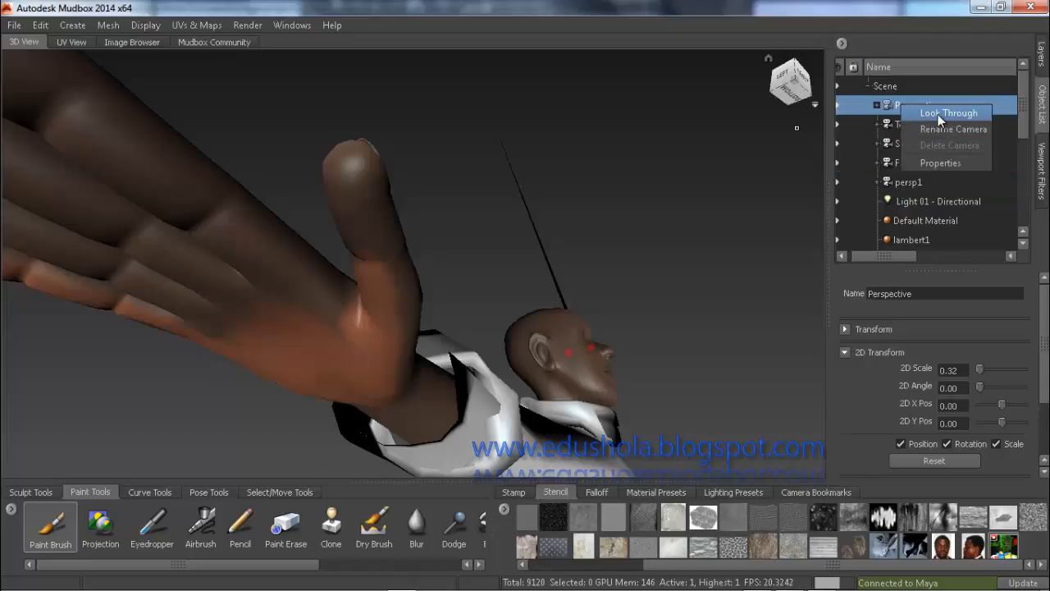
{"action": "left_click", "coordinate": [937, 114]}
{"action": "right_click", "coordinate": [905, 111]}
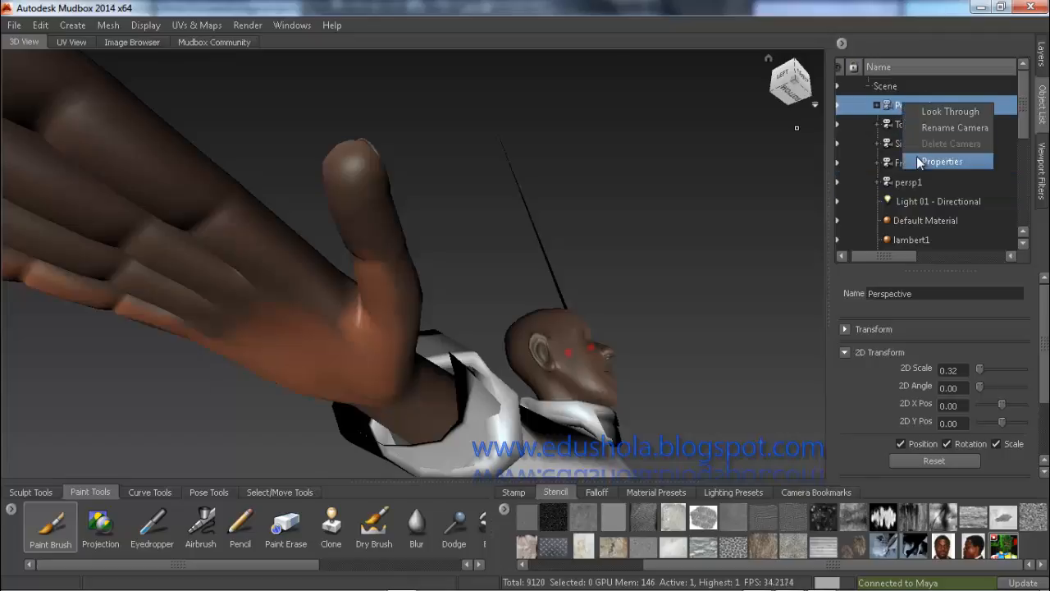
{"action": "left_click", "coordinate": [910, 156]}
{"action": "left_click", "coordinate": [544, 366]}
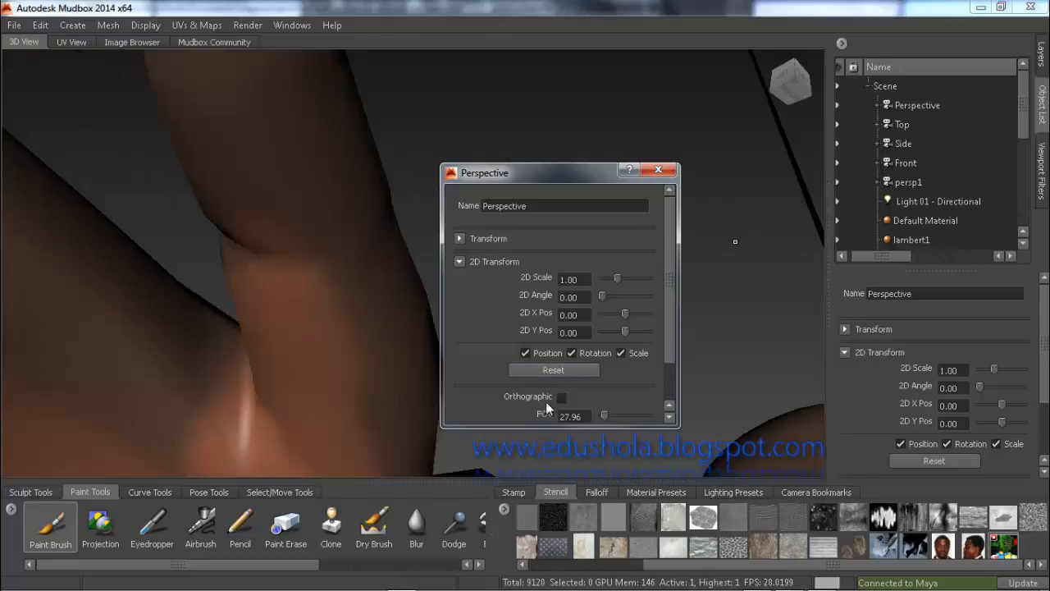
{"action": "left_click", "coordinate": [658, 169]}
Step: Cover the dark patch at the little finger's base and paint the ring finger's lower and middle segments reddish orange
{"action": "left_click_drag", "start_coordinate": [501, 192], "coordinate": [205, 184], "text": "alt"}
{"action": "right_click_drag", "start_coordinate": [205, 184], "coordinate": [207, 131], "text": "alt"}
{"action": "middle_click_drag", "start_coordinate": [207, 131], "coordinate": [323, 210], "text": "alt"}
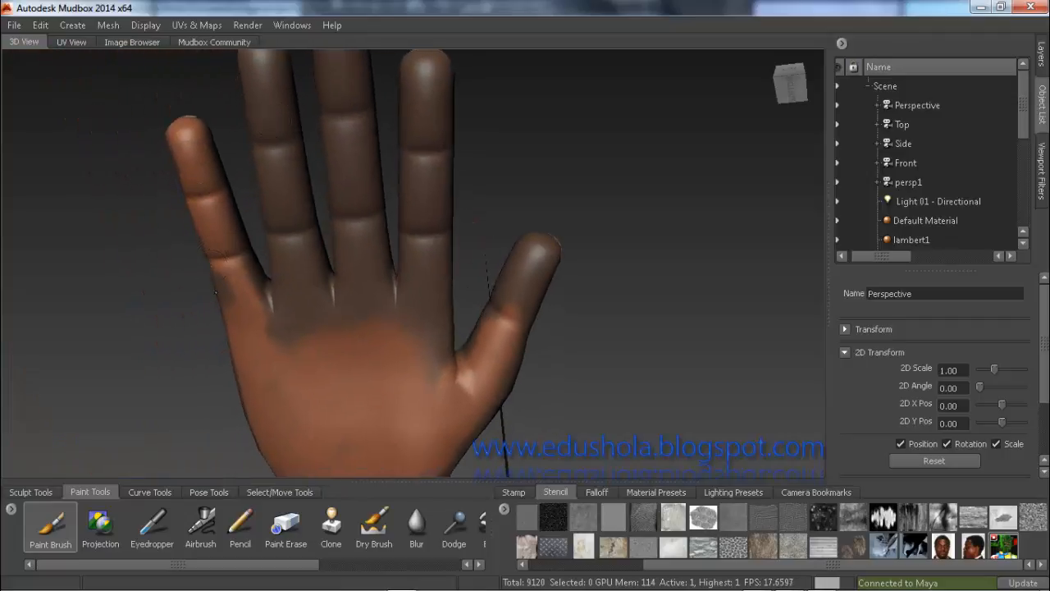
{"action": "mouse_move", "coordinate": [242, 317]}
{"action": "left_mouse_down"}
{"action": "mouse_move", "coordinate": [292, 345]}
{"action": "mouse_move", "coordinate": [280, 220]}
{"action": "mouse_move", "coordinate": [304, 314]}
{"action": "mouse_move", "coordinate": [330, 317]}
{"action": "mouse_move", "coordinate": [296, 216]}
{"action": "left_mouse_up"}
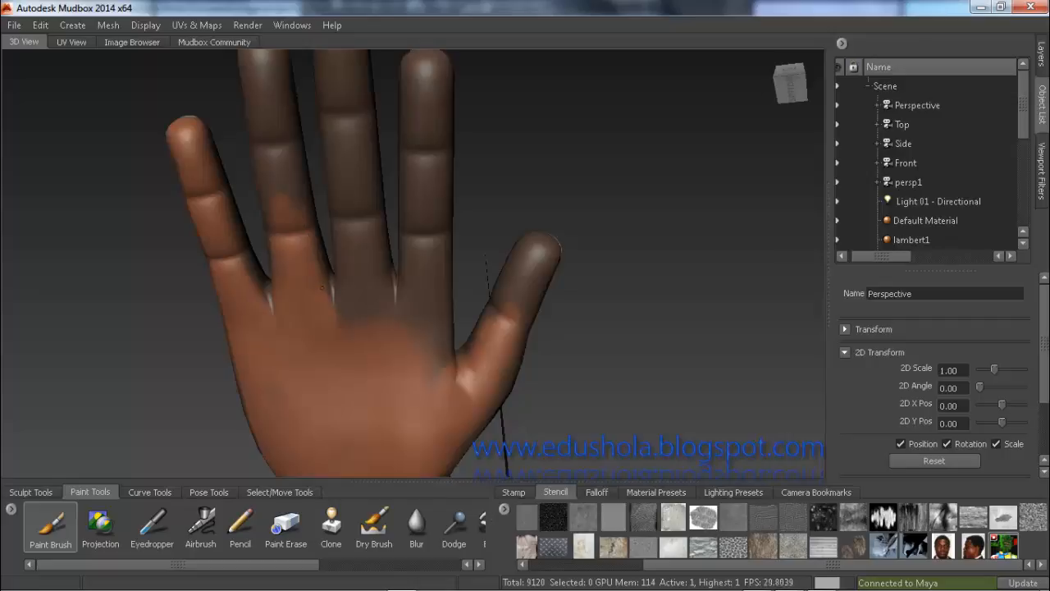
{"action": "left_click_drag", "start_coordinate": [322, 287], "coordinate": [279, 160]}
{"action": "middle_click_drag", "start_coordinate": [271, 59], "coordinate": [295, 130], "text": "alt"}
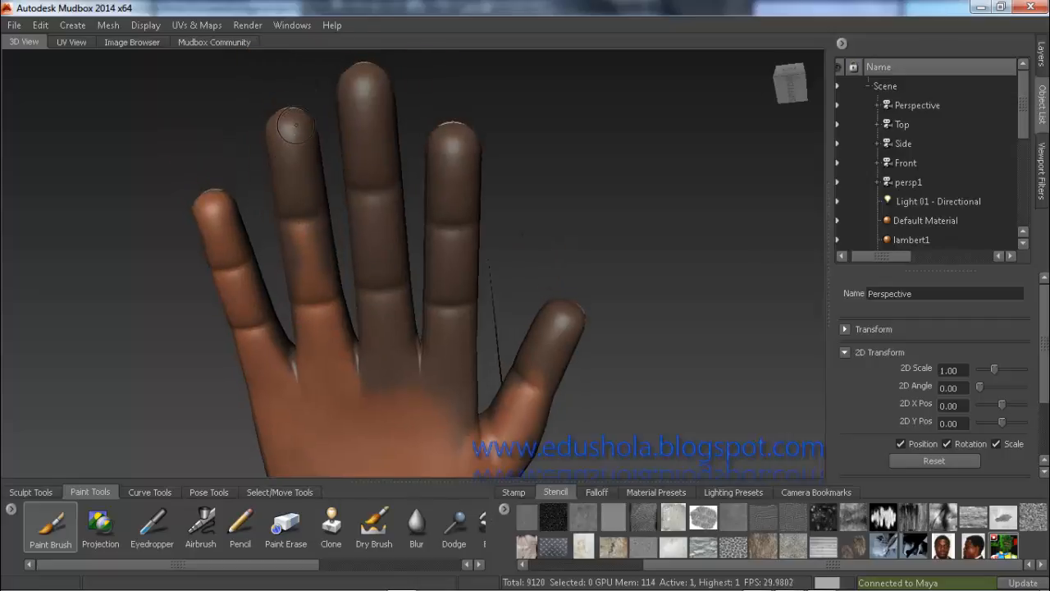
Step: Paint the ring finger's tip segment reddish orange and fill the dark patches on its middle segment
{"action": "left_click_drag", "start_coordinate": [279, 131], "coordinate": [317, 245], "text": "alt"}
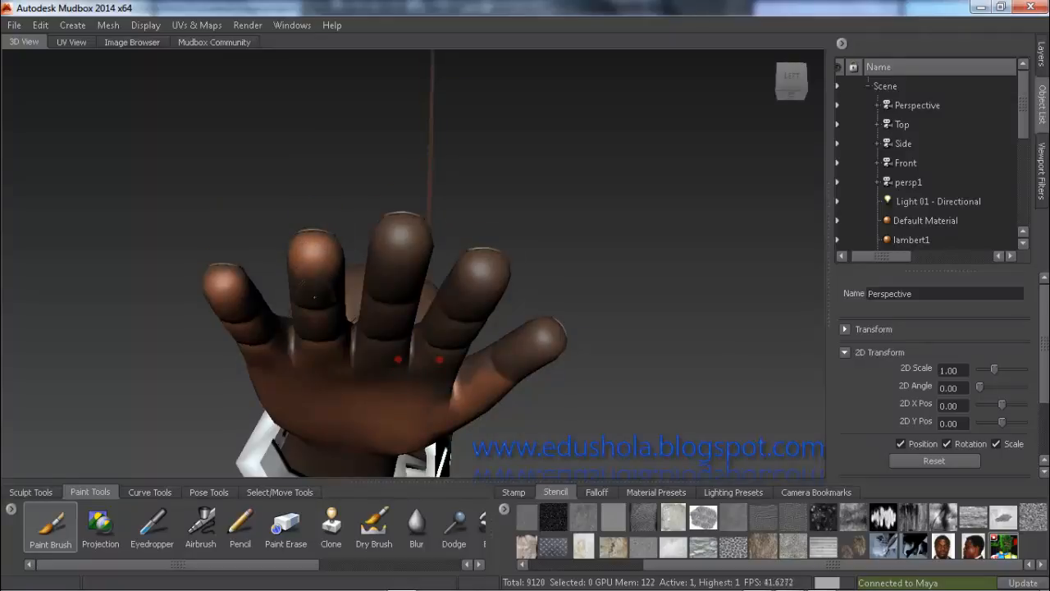
{"action": "left_click_drag", "start_coordinate": [332, 265], "coordinate": [331, 249], "text": "alt"}
{"action": "mouse_move", "coordinate": [347, 117]}
{"action": "left_mouse_down"}
{"action": "mouse_move", "coordinate": [343, 150]}
{"action": "mouse_move", "coordinate": [327, 161]}
{"action": "mouse_move", "coordinate": [324, 132]}
{"action": "mouse_move", "coordinate": [320, 192]}
{"action": "left_mouse_up"}
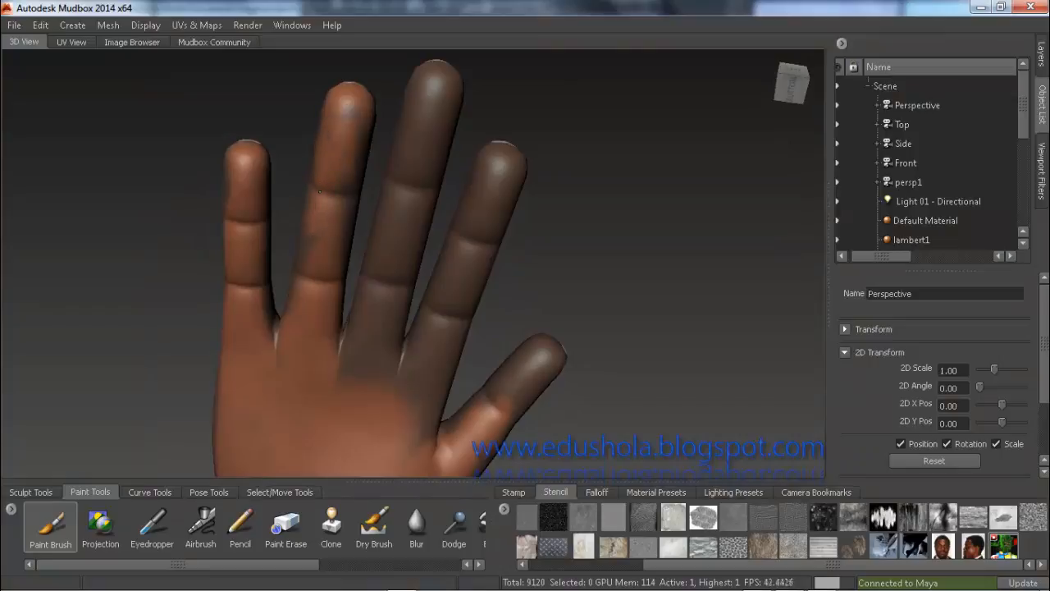
{"action": "left_click_drag", "start_coordinate": [297, 268], "coordinate": [303, 262]}
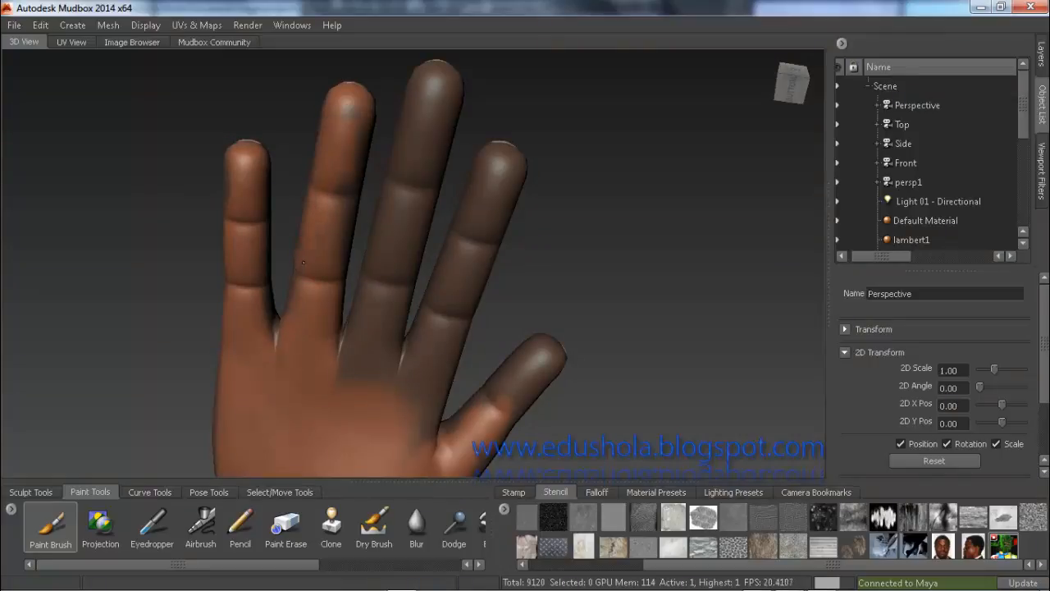
Step: Extend the reddish orange around the outer sides of the ring and little fingers and along the palm's outer edge
{"action": "left_click_drag", "start_coordinate": [303, 316], "coordinate": [344, 259], "text": "alt"}
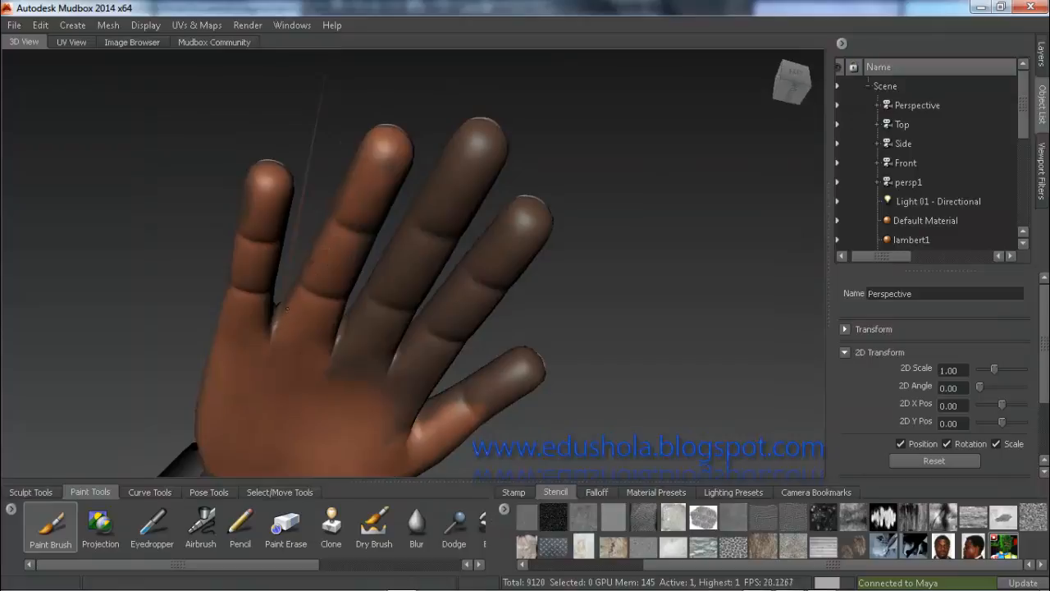
{"action": "left_click_drag", "start_coordinate": [344, 244], "coordinate": [410, 254], "text": "alt"}
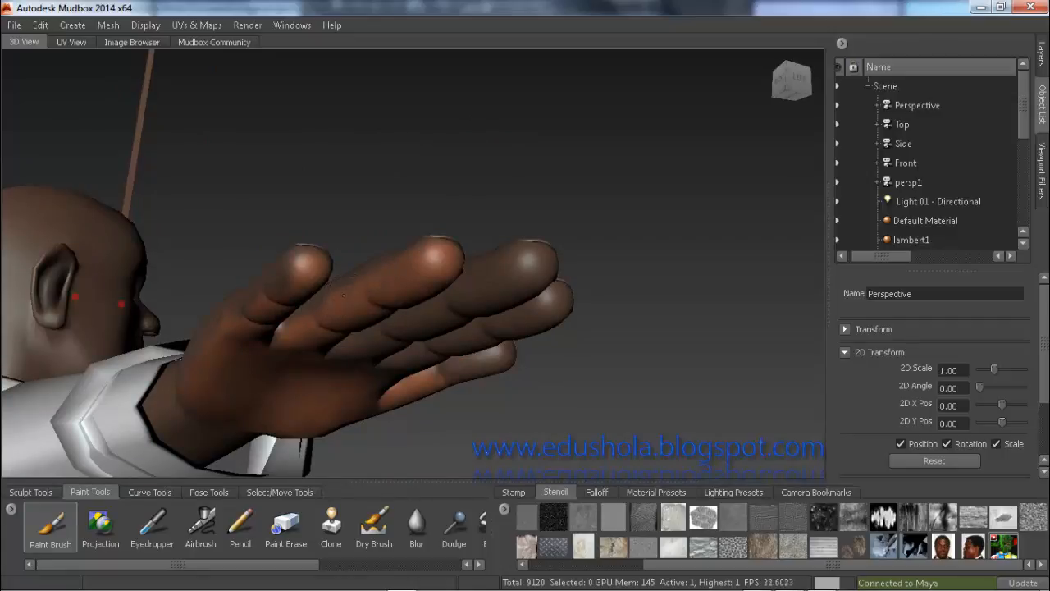
{"action": "mouse_move", "coordinate": [268, 334]}
{"action": "left_mouse_down", "text": "alt"}
{"action": "mouse_move", "coordinate": [459, 304]}
{"action": "mouse_move", "coordinate": [492, 308]}
{"action": "mouse_move", "coordinate": [411, 319]}
{"action": "mouse_move", "coordinate": [275, 310]}
{"action": "mouse_move", "coordinate": [136, 356]}
{"action": "left_mouse_up", "text": "alt"}
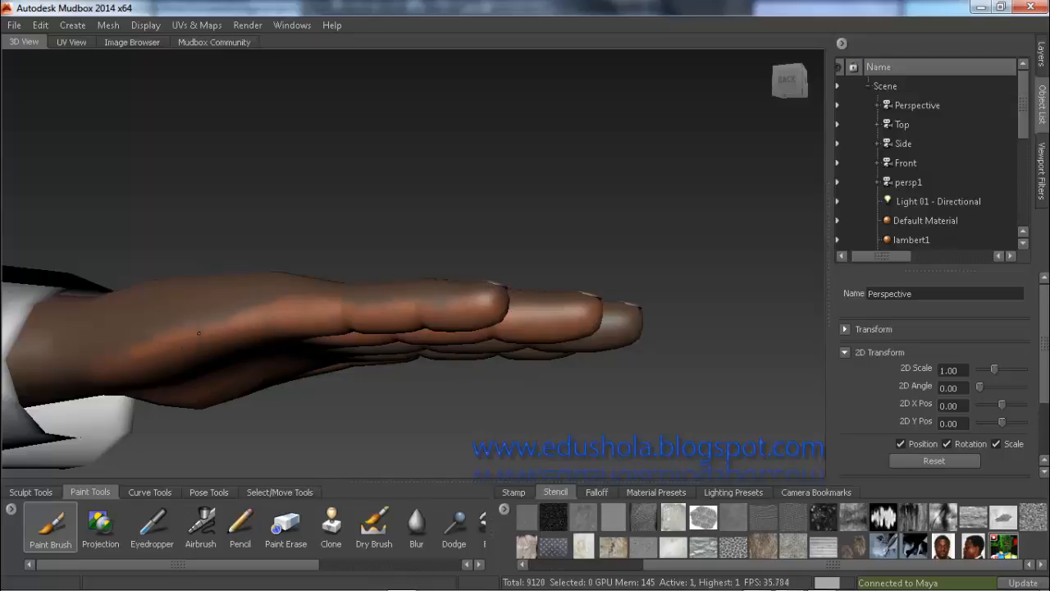
{"action": "mouse_move", "coordinate": [194, 375]}
{"action": "left_mouse_down", "text": "alt"}
{"action": "mouse_move", "coordinate": [97, 219]}
{"action": "mouse_move", "coordinate": [79, 230]}
{"action": "mouse_move", "coordinate": [80, 256]}
{"action": "mouse_move", "coordinate": [97, 243]}
{"action": "left_mouse_up", "text": "alt"}
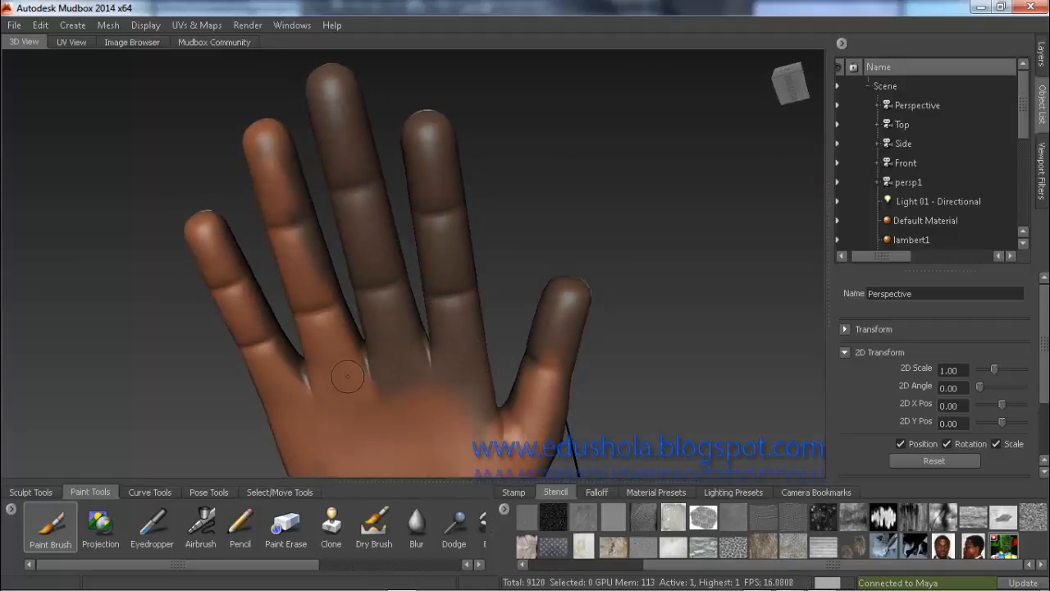
Step: Fill the ring finger's side facing the middle finger, and paint the middle finger's base reddish orange to join the palm
{"action": "left_click_drag", "start_coordinate": [347, 372], "coordinate": [222, 334], "text": "alt"}
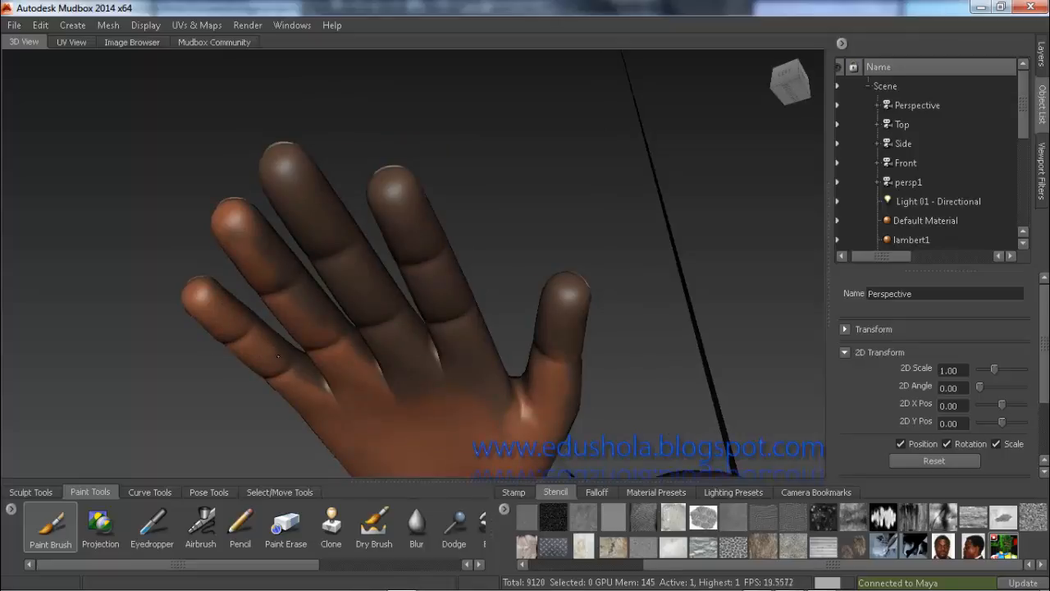
{"action": "left_click_drag", "start_coordinate": [326, 389], "coordinate": [312, 312], "text": "alt"}
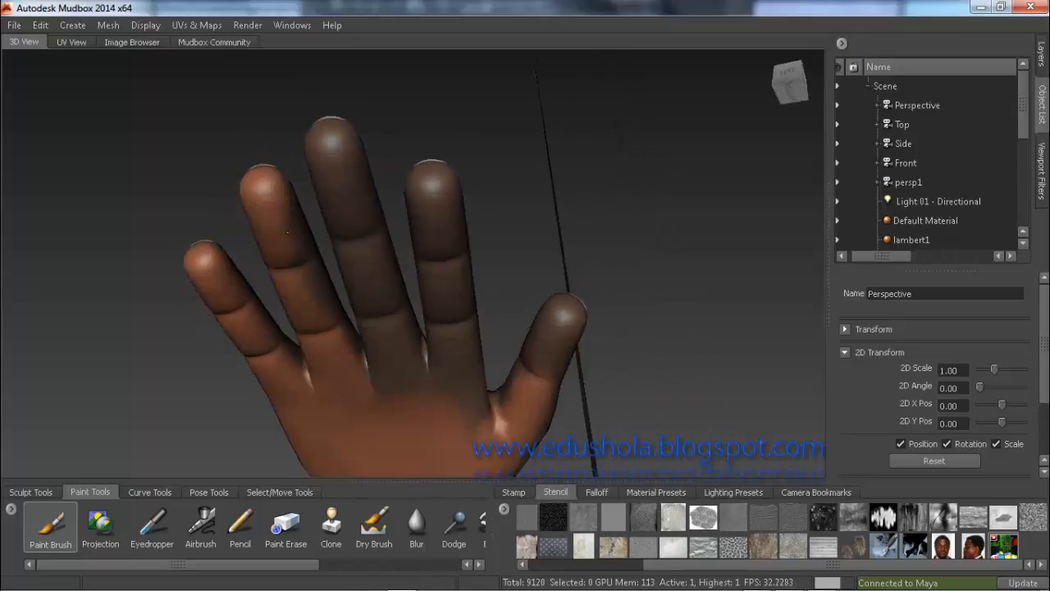
{"action": "left_click_drag", "start_coordinate": [298, 238], "coordinate": [240, 248], "text": "alt"}
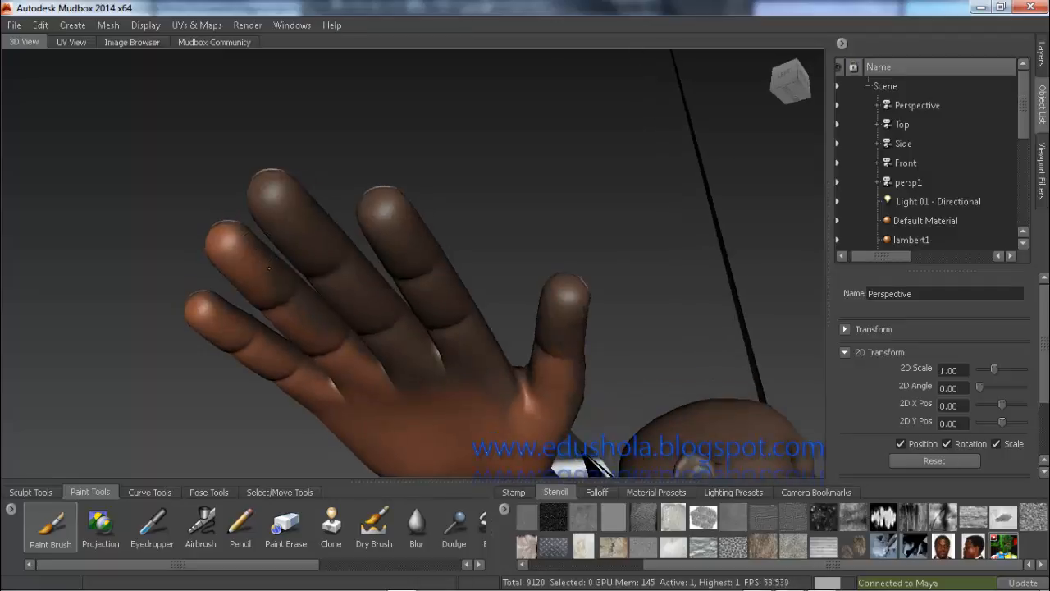
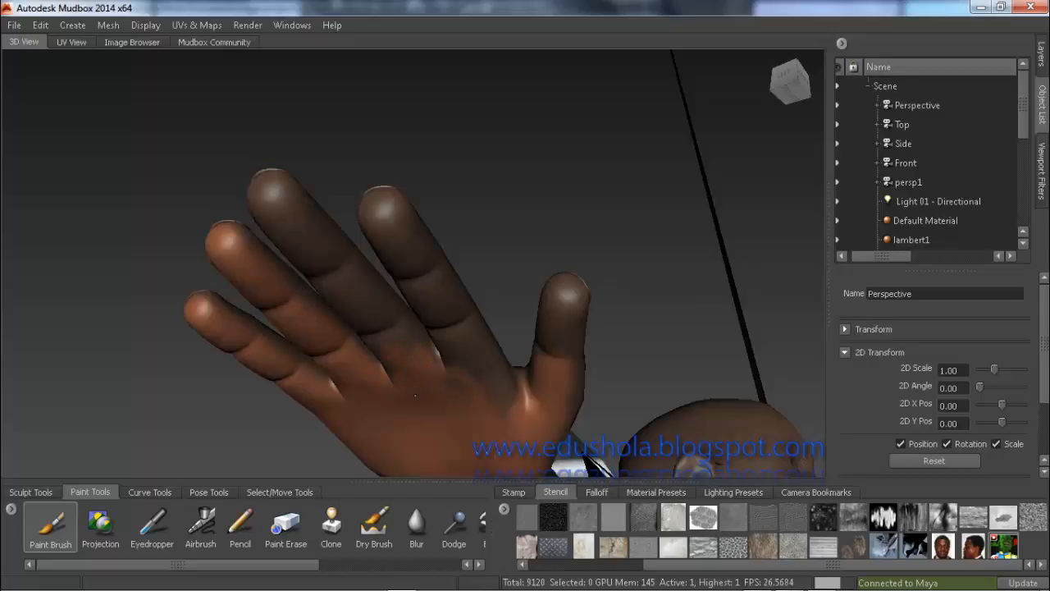
{"action": "mouse_move", "coordinate": [423, 390]}
{"action": "left_mouse_down", "text": "alt"}
{"action": "mouse_move", "coordinate": [449, 387]}
{"action": "mouse_move", "coordinate": [491, 414]}
{"action": "left_mouse_up", "text": "alt"}
{"action": "mouse_move", "coordinate": [479, 369]}
{"action": "left_mouse_down", "text": "alt"}
{"action": "mouse_move", "coordinate": [541, 357]}
{"action": "mouse_move", "coordinate": [599, 329]}
{"action": "left_mouse_up", "text": "alt"}
{"action": "right_click_drag", "start_coordinate": [553, 336], "coordinate": [579, 356], "text": "alt"}
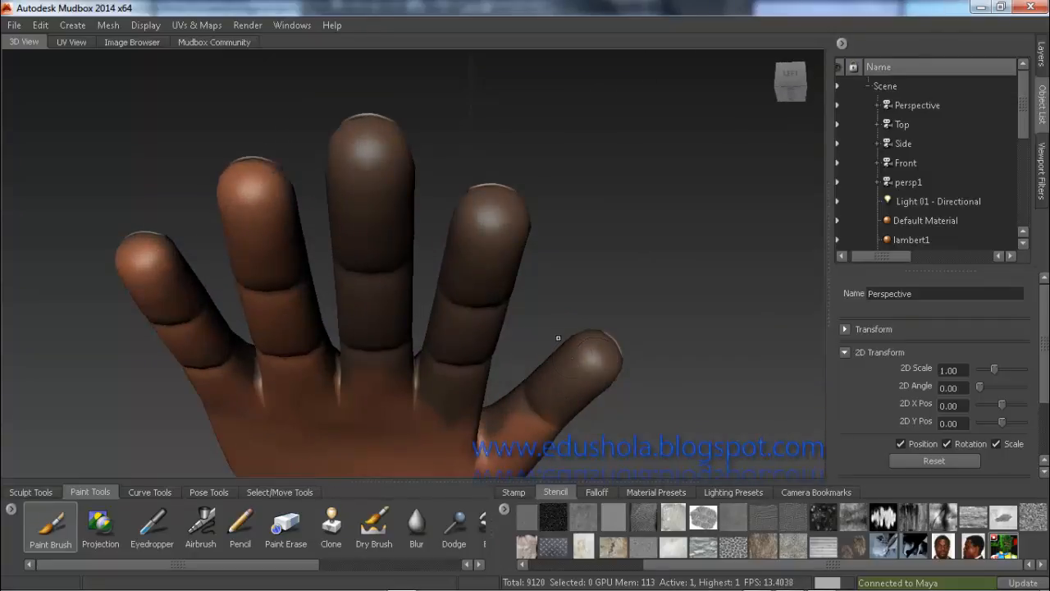
Step: Paint the thumb's tip, palm side and side facing the index finger reddish orange
{"action": "middle_click_drag", "start_coordinate": [579, 356], "coordinate": [567, 261], "text": "alt"}
{"action": "mouse_move", "coordinate": [567, 261]}
{"action": "left_mouse_down"}
{"action": "mouse_move", "coordinate": [537, 261]}
{"action": "mouse_move", "coordinate": [569, 248]}
{"action": "left_mouse_up"}
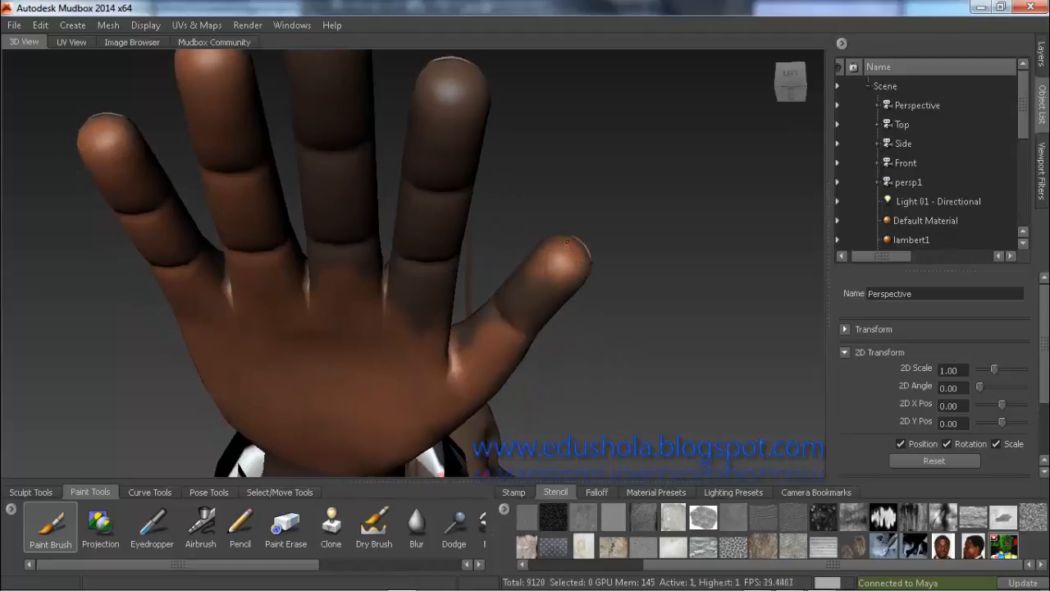
{"action": "mouse_move", "coordinate": [517, 283]}
{"action": "left_mouse_down"}
{"action": "mouse_move", "coordinate": [514, 298]}
{"action": "mouse_move", "coordinate": [542, 297]}
{"action": "mouse_move", "coordinate": [426, 260]}
{"action": "left_mouse_up"}
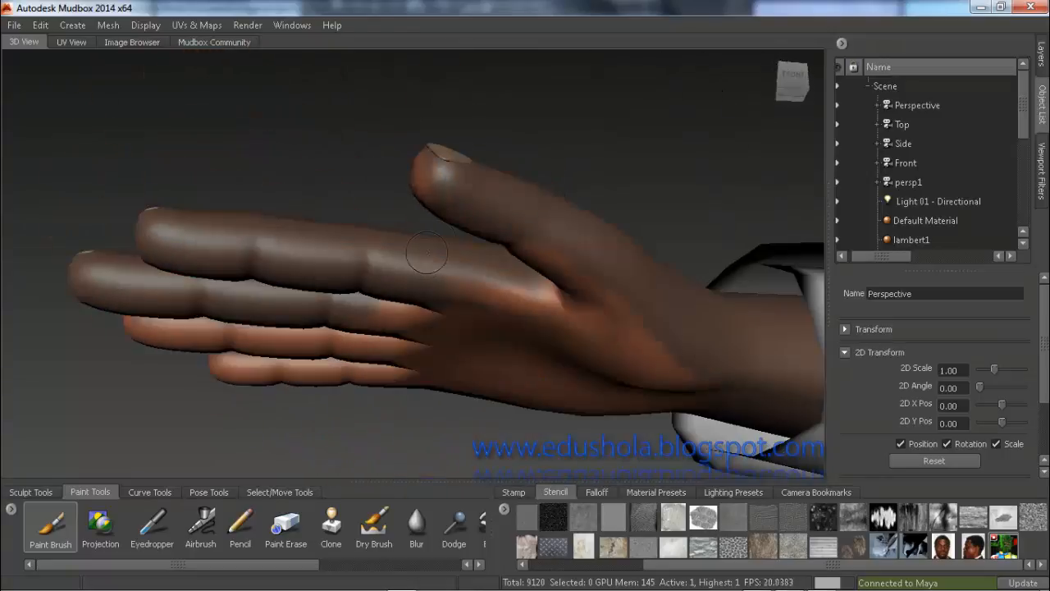
{"action": "left_click_drag", "start_coordinate": [428, 172], "coordinate": [476, 212]}
{"action": "left_click_drag", "start_coordinate": [553, 249], "coordinate": [513, 234]}
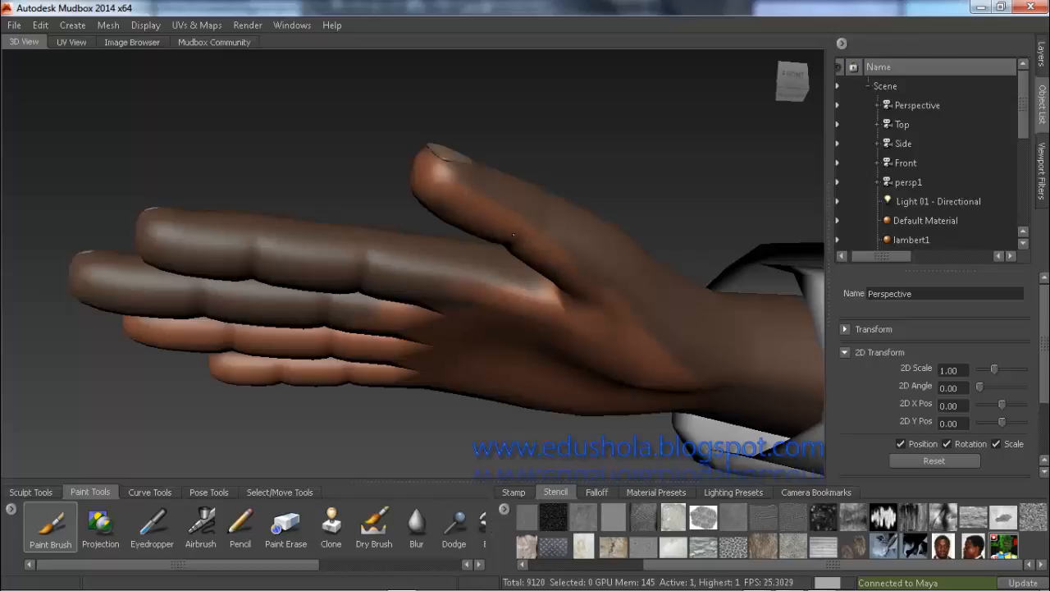
{"action": "left_click_drag", "start_coordinate": [589, 289], "coordinate": [511, 276], "text": "alt"}
{"action": "left_click_drag", "start_coordinate": [414, 201], "coordinate": [445, 220]}
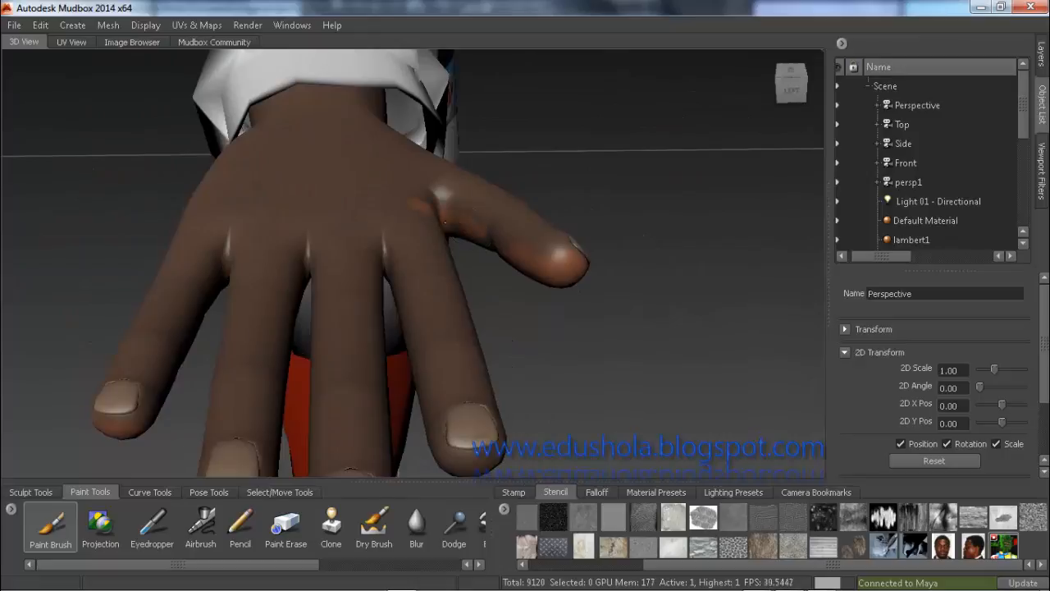
{"action": "key", "text": "ctrl+z"}
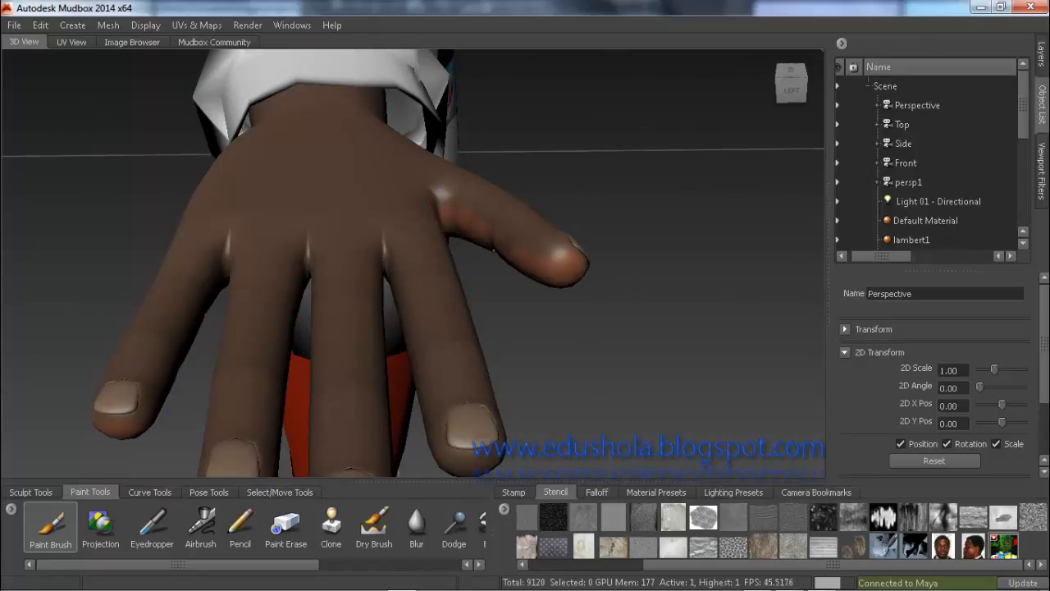
Step: Paint the index finger's side facing the thumb and most of its palm side reddish orange, joining the palm
{"action": "mouse_move", "coordinate": [530, 260]}
{"action": "left_mouse_down"}
{"action": "mouse_move", "coordinate": [444, 197]}
{"action": "mouse_move", "coordinate": [356, 178]}
{"action": "left_mouse_up"}
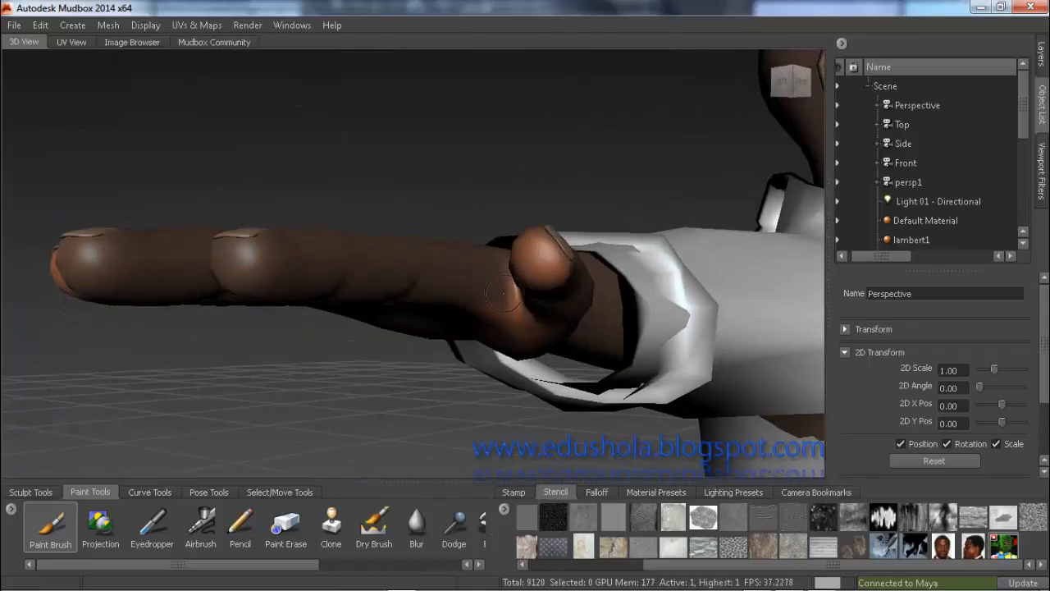
{"action": "left_click_drag", "start_coordinate": [484, 281], "coordinate": [245, 269]}
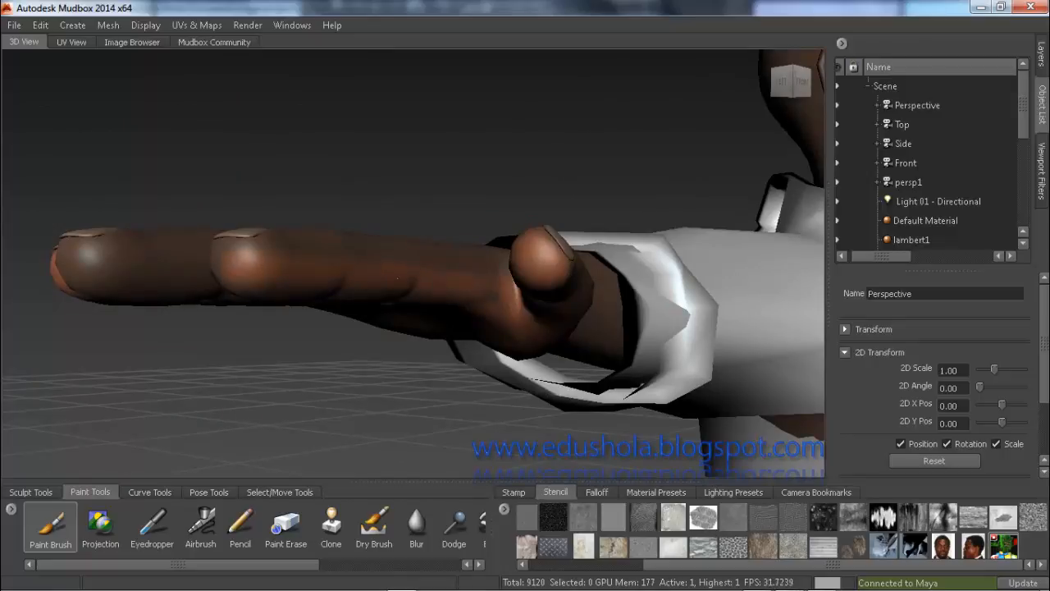
{"action": "left_click_drag", "start_coordinate": [506, 303], "coordinate": [475, 235], "text": "alt"}
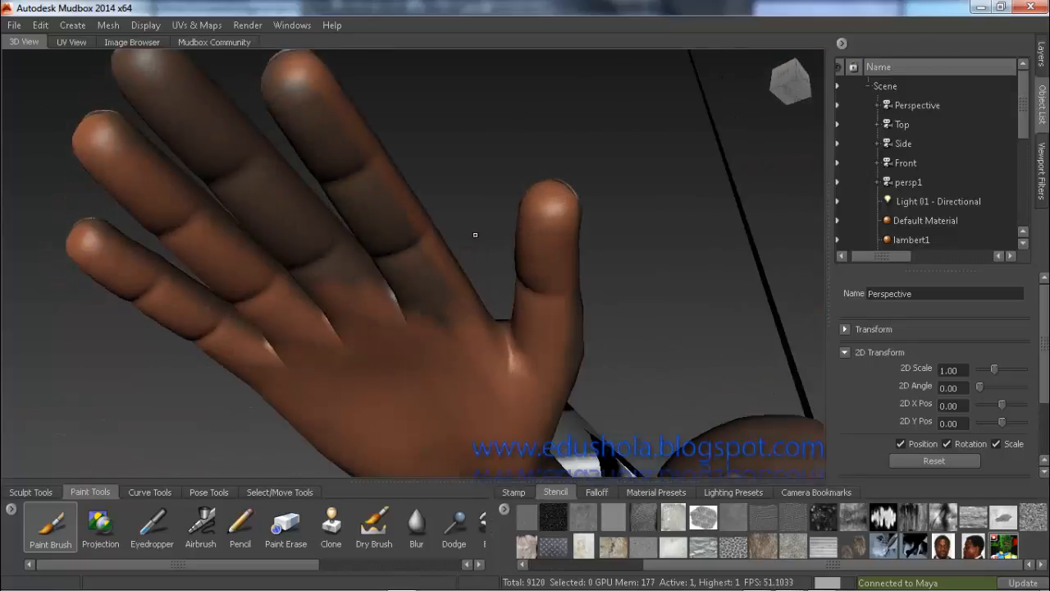
{"action": "mouse_move", "coordinate": [299, 77]}
{"action": "left_mouse_down"}
{"action": "mouse_move", "coordinate": [364, 168]}
{"action": "mouse_move", "coordinate": [351, 190]}
{"action": "mouse_move", "coordinate": [435, 287]}
{"action": "mouse_move", "coordinate": [436, 271]}
{"action": "left_mouse_up"}
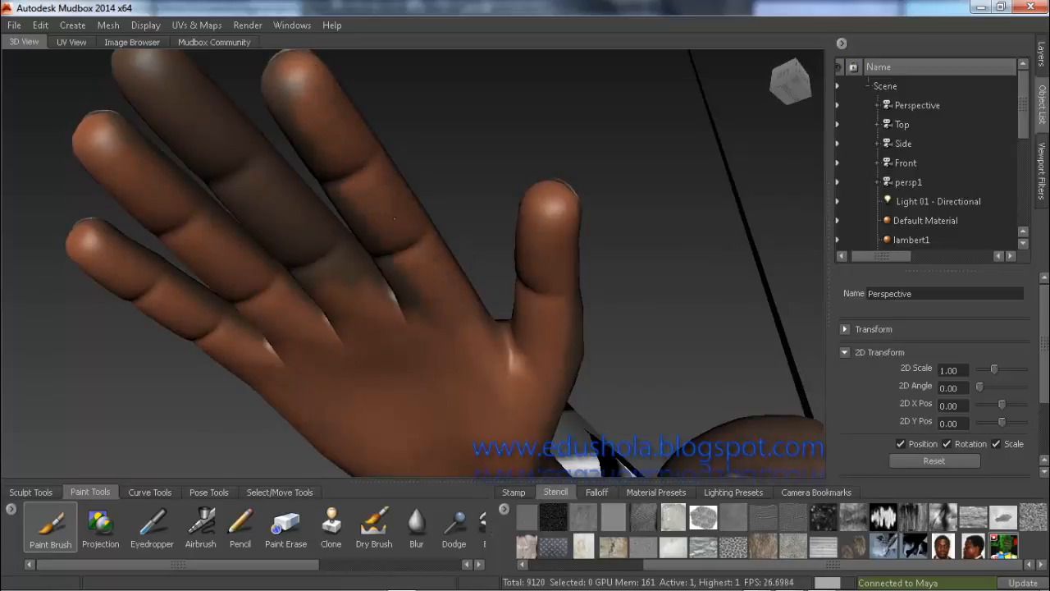
Step: Paint the middle finger's tip and the index finger's side facing the middle finger reddish orange
{"action": "left_click_drag", "start_coordinate": [396, 238], "coordinate": [492, 269], "text": "alt"}
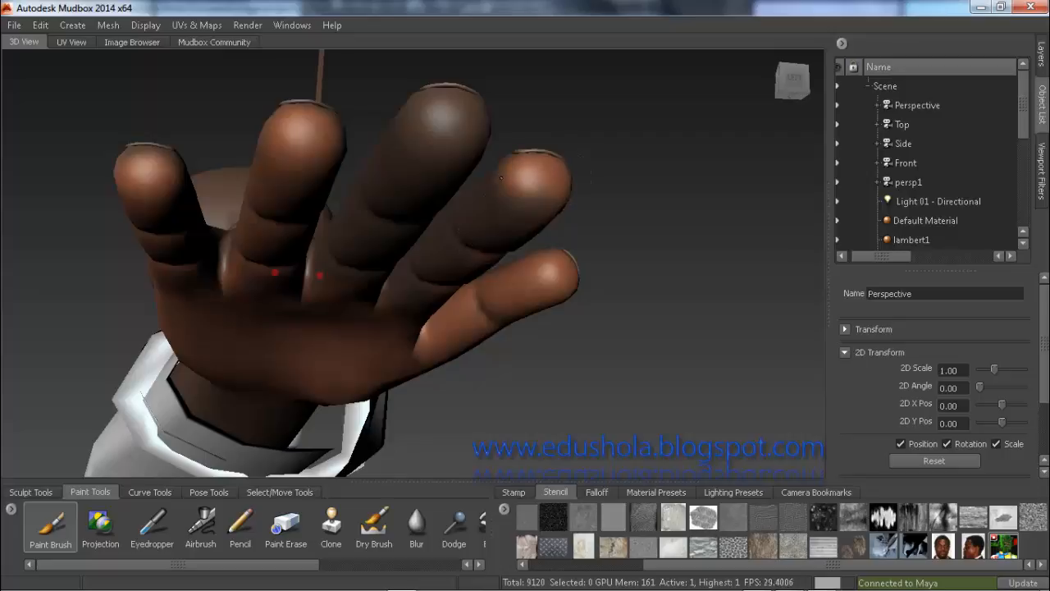
{"action": "left_click_drag", "start_coordinate": [525, 190], "coordinate": [493, 243], "text": "alt"}
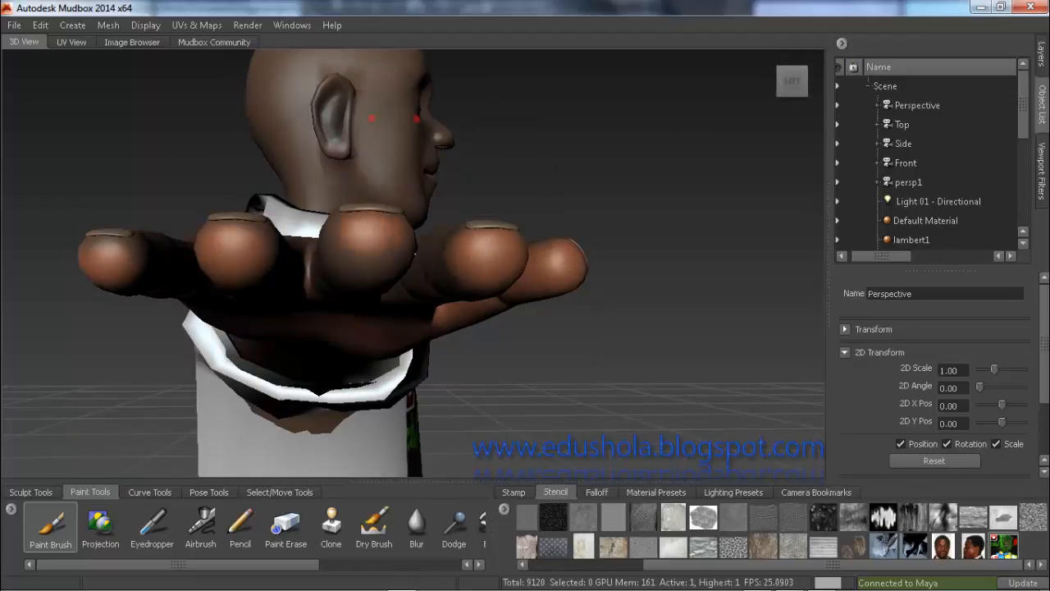
{"action": "left_click_drag", "start_coordinate": [397, 254], "coordinate": [574, 172], "text": "alt"}
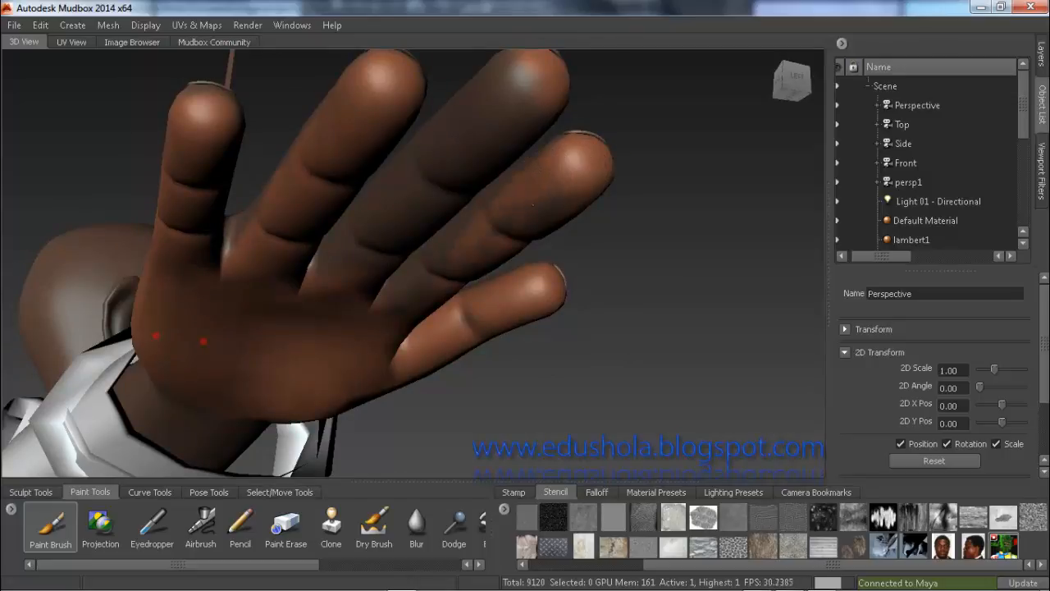
Step: Fill the remaining dark patches on the index finger's tip segment and base with reddish orange
{"action": "left_click_drag", "start_coordinate": [534, 196], "coordinate": [479, 155], "text": "alt"}
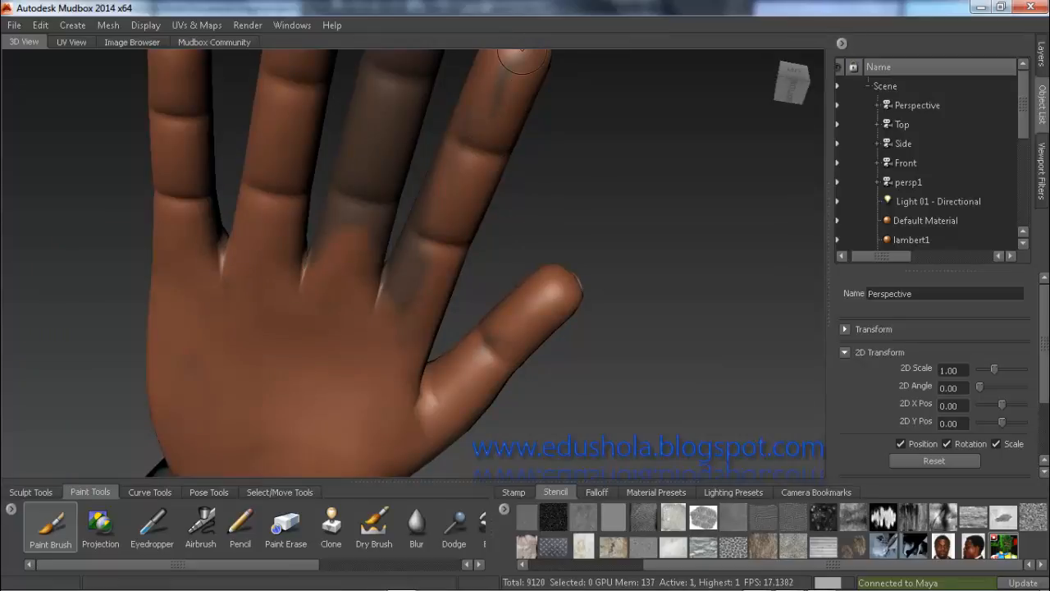
{"action": "left_click_drag", "start_coordinate": [518, 76], "coordinate": [460, 148]}
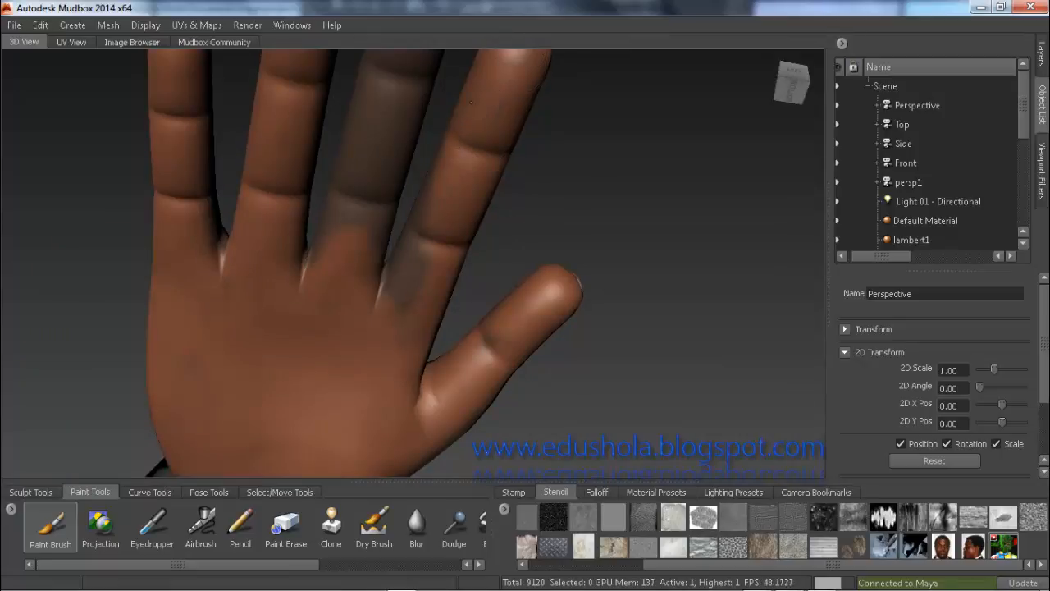
{"action": "mouse_move", "coordinate": [425, 213]}
{"action": "left_mouse_down"}
{"action": "mouse_move", "coordinate": [401, 283]}
{"action": "mouse_move", "coordinate": [395, 264]}
{"action": "mouse_move", "coordinate": [403, 288]}
{"action": "left_mouse_up"}
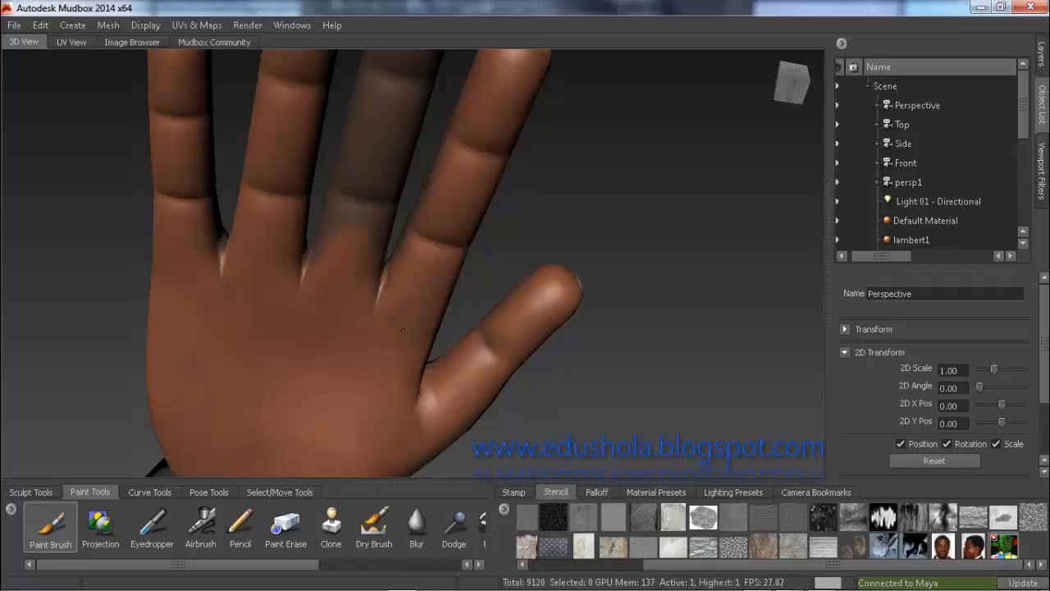
{"action": "left_click_drag", "start_coordinate": [416, 232], "coordinate": [427, 230], "text": "alt"}
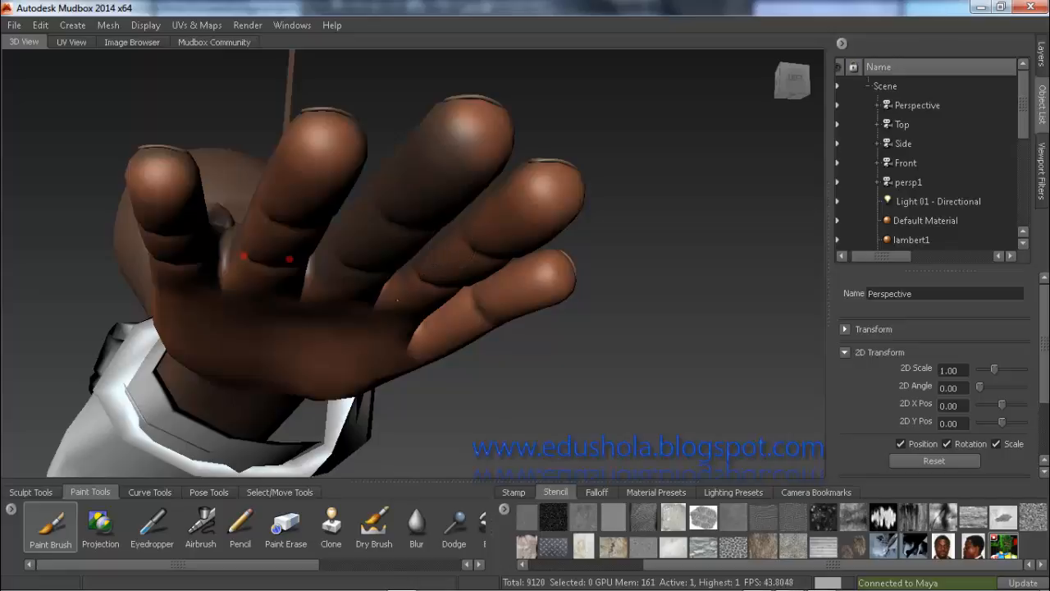
Step: Paint the middle finger's tip segment, its side facing the index finger and its lower segments reddish orange
{"action": "left_click_drag", "start_coordinate": [358, 296], "coordinate": [368, 163], "text": "alt"}
{"action": "middle_click_drag", "start_coordinate": [369, 162], "coordinate": [327, 254], "text": "alt"}
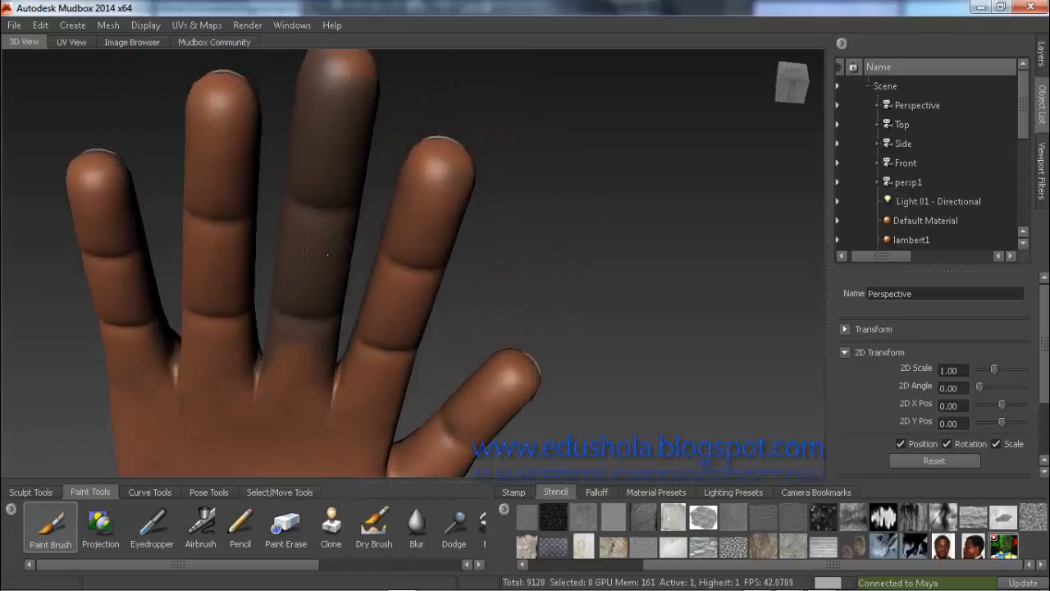
{"action": "mouse_move", "coordinate": [340, 119]}
{"action": "left_mouse_down"}
{"action": "mouse_move", "coordinate": [345, 88]}
{"action": "mouse_move", "coordinate": [324, 115]}
{"action": "mouse_move", "coordinate": [293, 126]}
{"action": "left_mouse_up"}
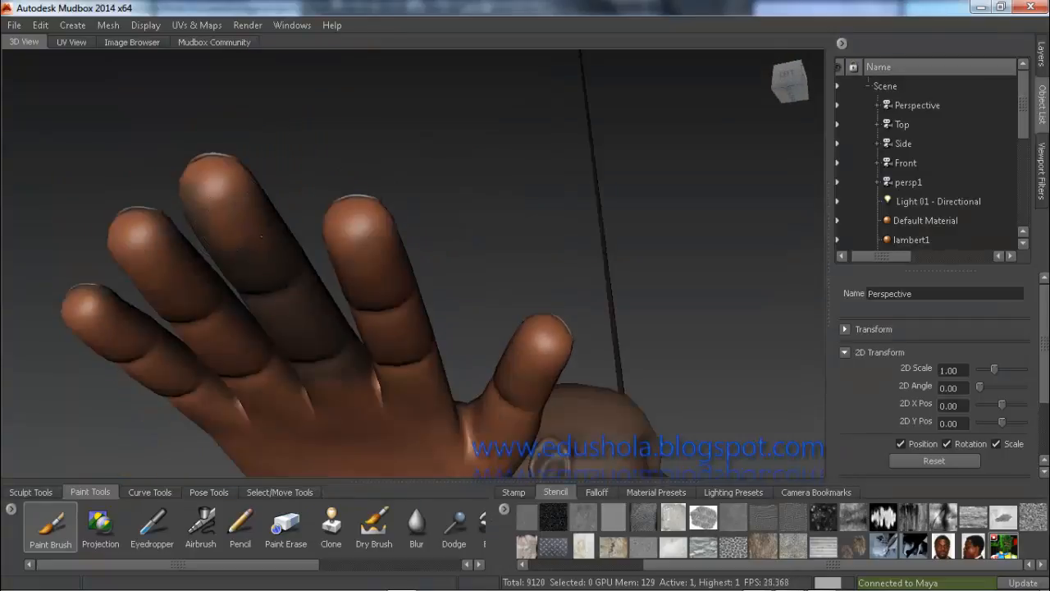
{"action": "left_click_drag", "start_coordinate": [218, 223], "coordinate": [218, 244], "text": "alt"}
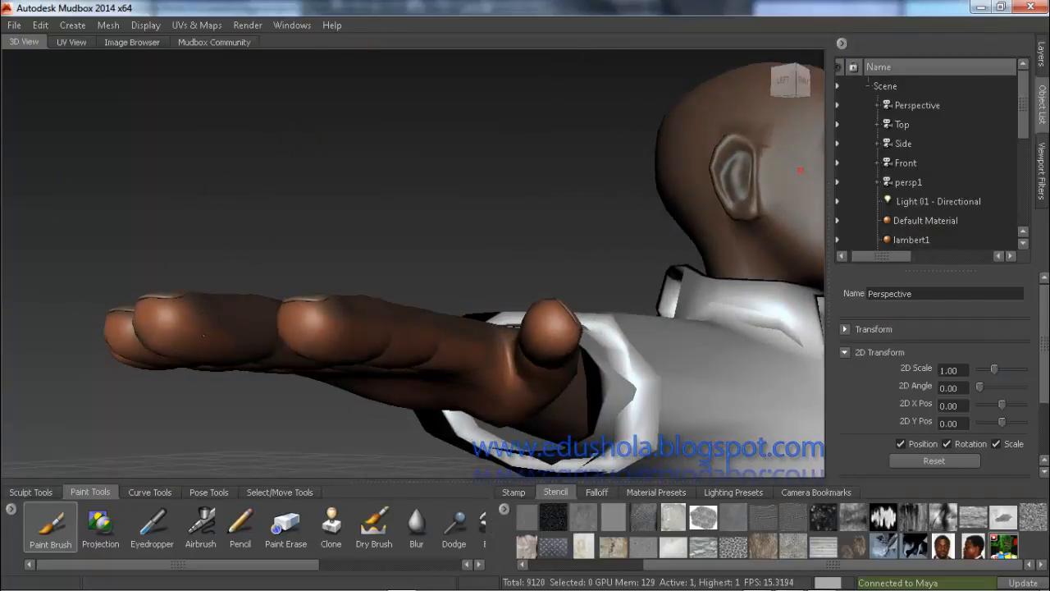
{"action": "left_click_drag", "start_coordinate": [227, 331], "coordinate": [257, 292], "text": "alt"}
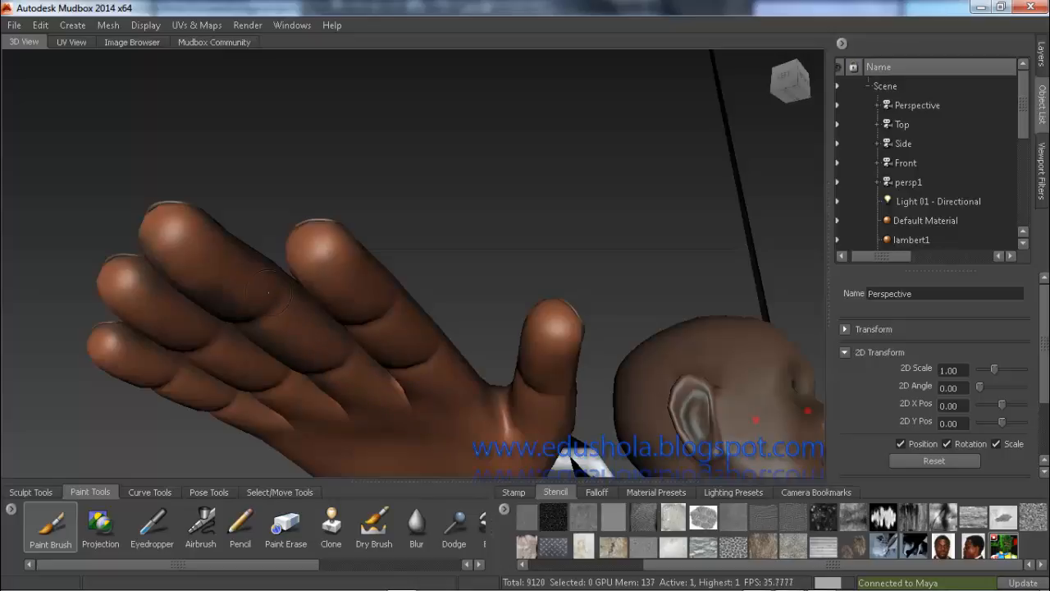
Step: Reduce the dark stripe along the middle finger's middle and base segments with reddish orange
{"action": "left_click_drag", "start_coordinate": [221, 279], "coordinate": [228, 200], "text": "alt"}
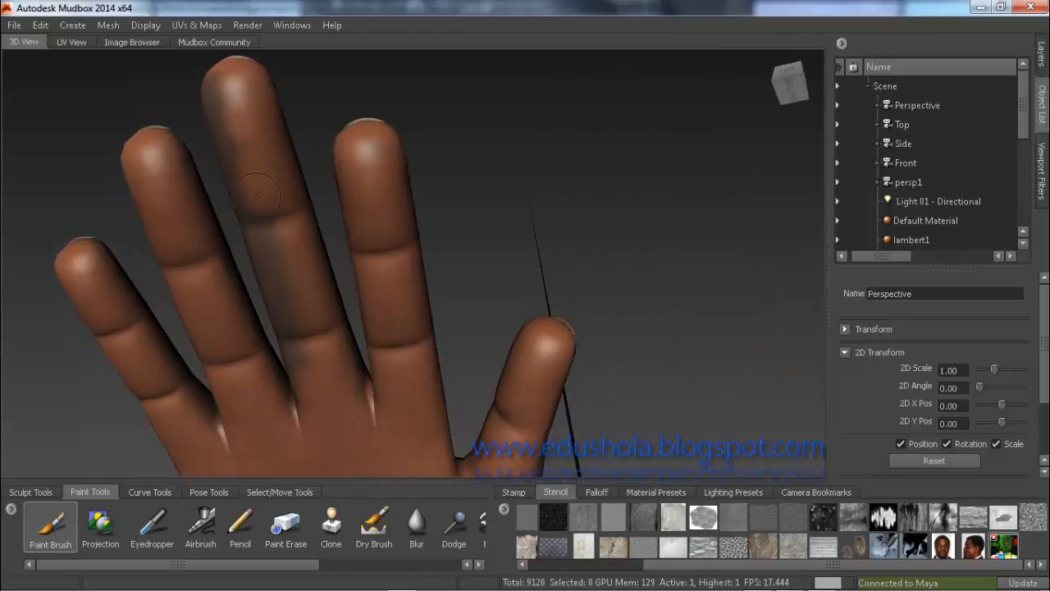
{"action": "mouse_move", "coordinate": [263, 220]}
{"action": "left_mouse_down"}
{"action": "mouse_move", "coordinate": [280, 275]}
{"action": "mouse_move", "coordinate": [277, 332]}
{"action": "left_mouse_up"}
{"action": "key", "text": "ctrl+z"}
{"action": "key", "text": "ctrl+z"}
{"action": "key", "text": "ctrl+z"}
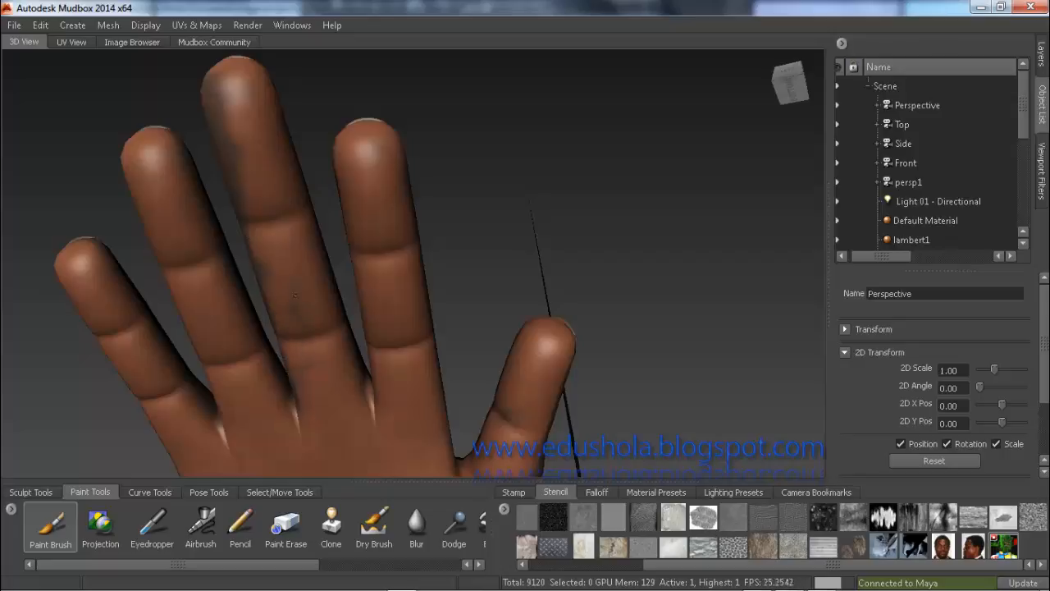
Step: Paint the middle finger's side facing the ring finger reddish orange from the tip down to its base
{"action": "left_click_drag", "start_coordinate": [300, 343], "coordinate": [355, 219], "text": "alt"}
{"action": "mouse_move", "coordinate": [375, 183]}
{"action": "left_mouse_down"}
{"action": "mouse_move", "coordinate": [354, 174]}
{"action": "mouse_move", "coordinate": [355, 159]}
{"action": "mouse_move", "coordinate": [367, 152]}
{"action": "mouse_move", "coordinate": [410, 271]}
{"action": "mouse_move", "coordinate": [447, 311]}
{"action": "left_mouse_up"}
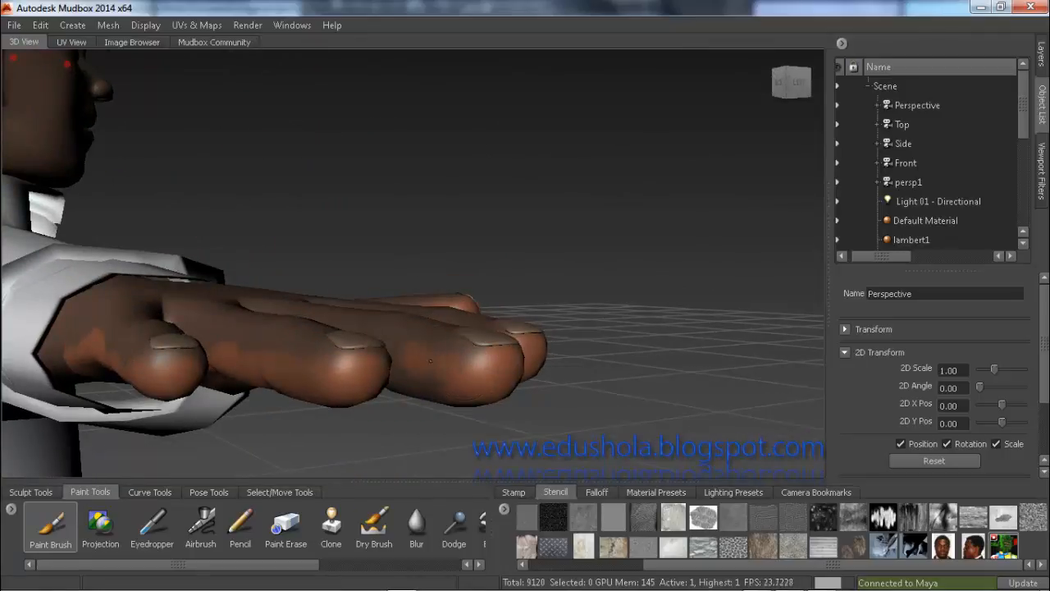
{"action": "left_click_drag", "start_coordinate": [442, 371], "coordinate": [399, 268], "text": "alt"}
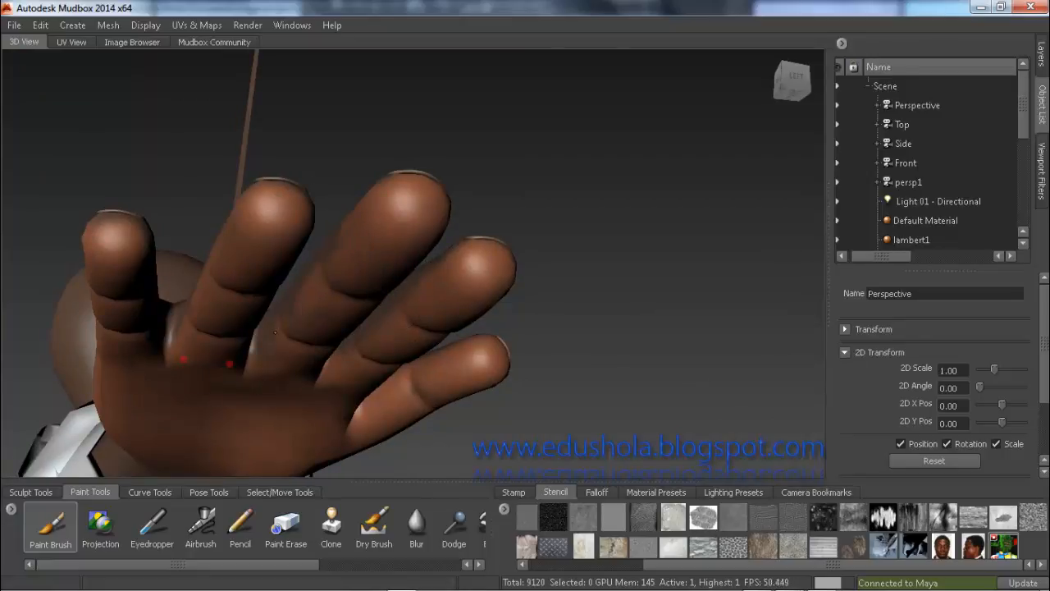
{"action": "left_click_drag", "start_coordinate": [264, 356], "coordinate": [334, 287], "text": "alt"}
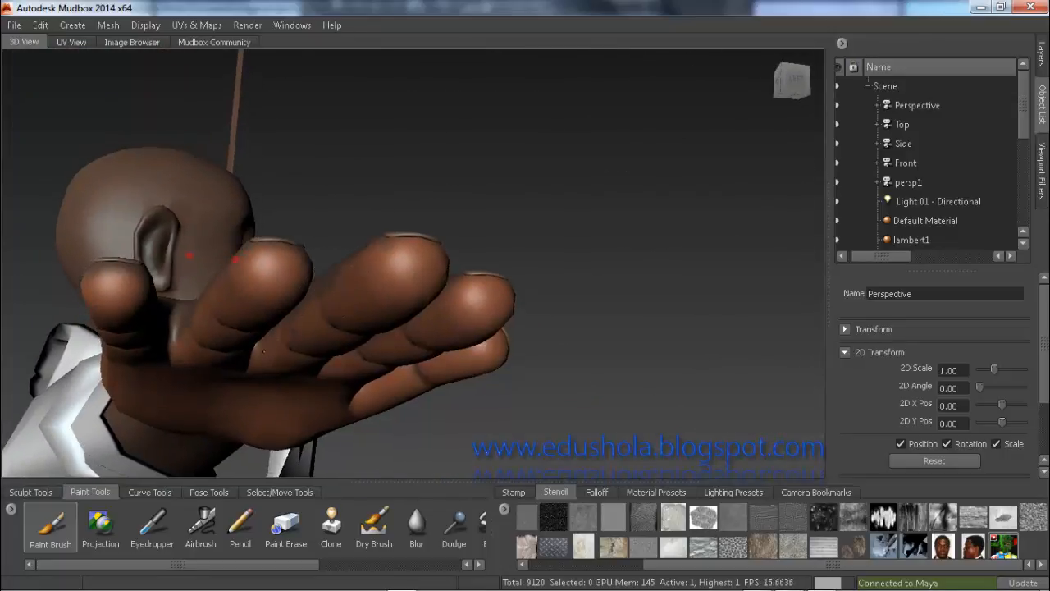
{"action": "mouse_move", "coordinate": [263, 351]}
{"action": "left_mouse_down", "text": "alt"}
{"action": "mouse_move", "coordinate": [143, 293]}
{"action": "mouse_move", "coordinate": [175, 350]}
{"action": "mouse_move", "coordinate": [92, 259]}
{"action": "left_mouse_up", "text": "alt"}
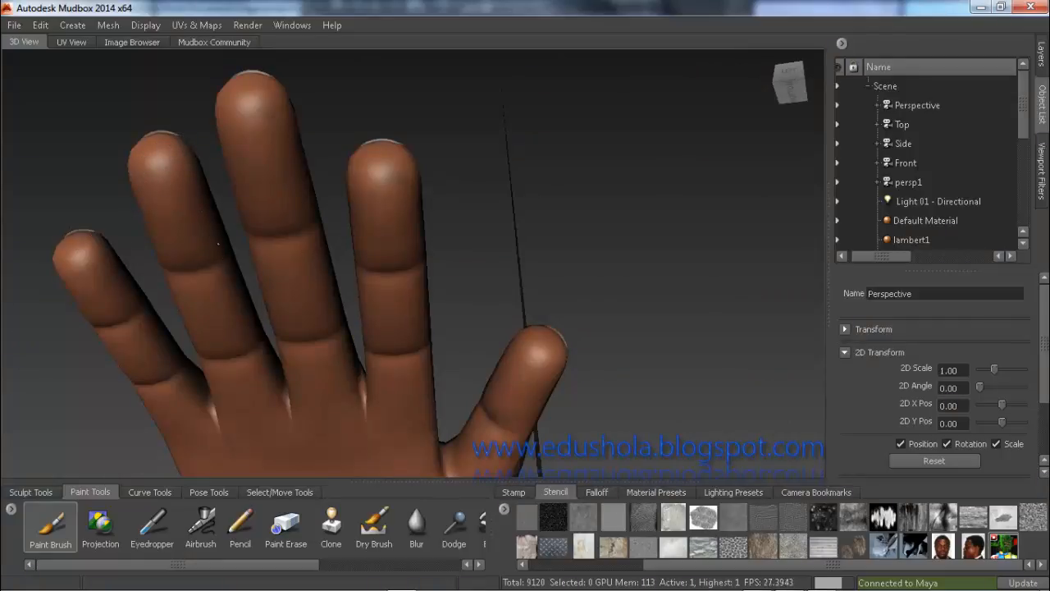
Step: Blur the edge between dark skin and reddish orange along the palm's outer side and the little, ring and middle fingers
{"action": "mouse_move", "coordinate": [253, 318]}
{"action": "left_mouse_down", "text": "alt"}
{"action": "mouse_move", "coordinate": [272, 385]}
{"action": "mouse_move", "coordinate": [392, 353]}
{"action": "mouse_move", "coordinate": [414, 324]}
{"action": "left_mouse_up", "text": "alt"}
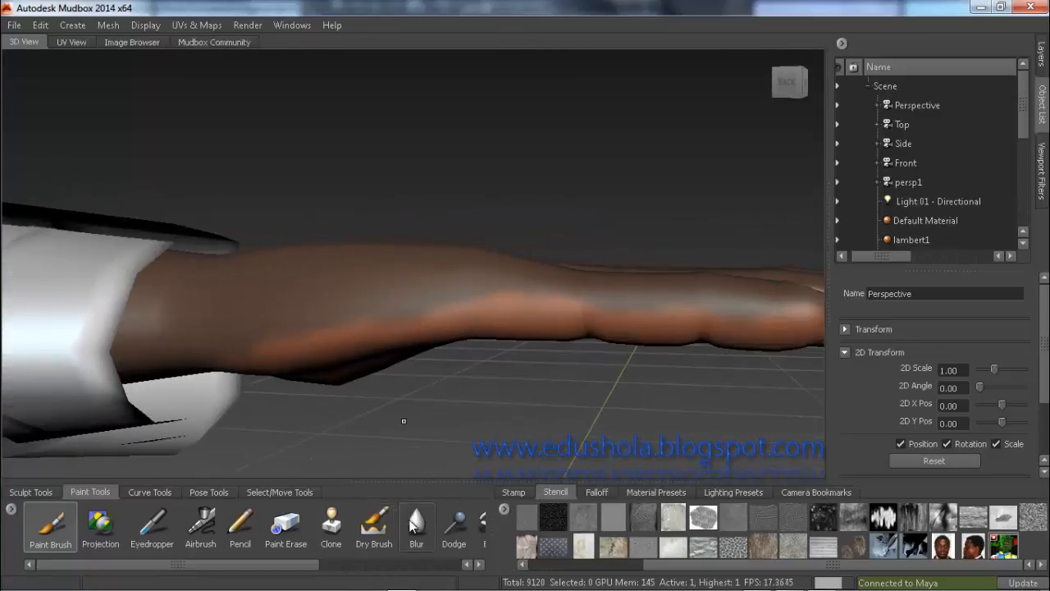
{"action": "left_click", "coordinate": [416, 523]}
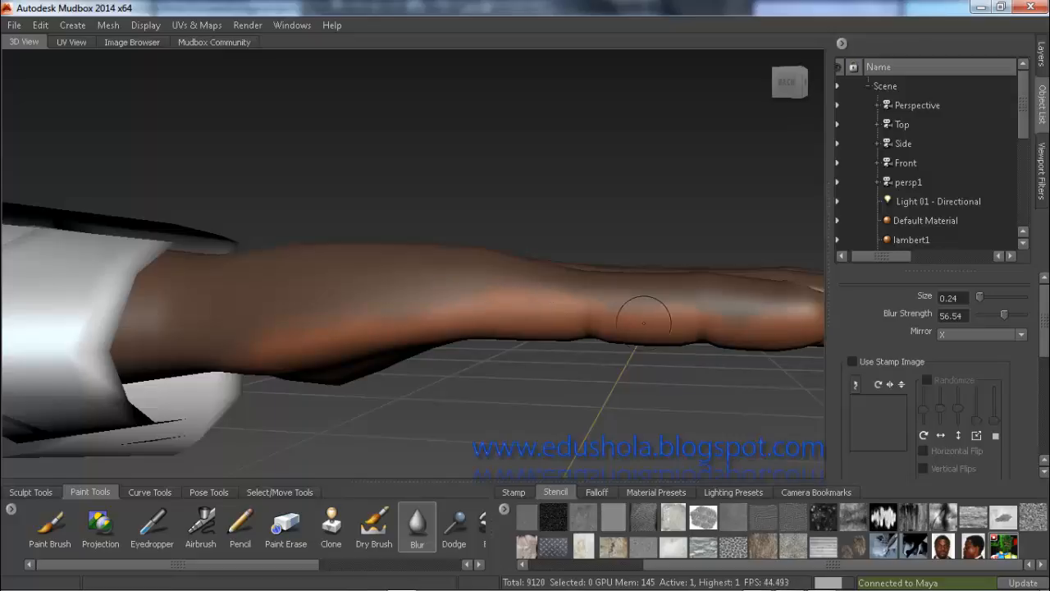
{"action": "middle_click_drag", "start_coordinate": [611, 323], "coordinate": [375, 291], "text": "alt"}
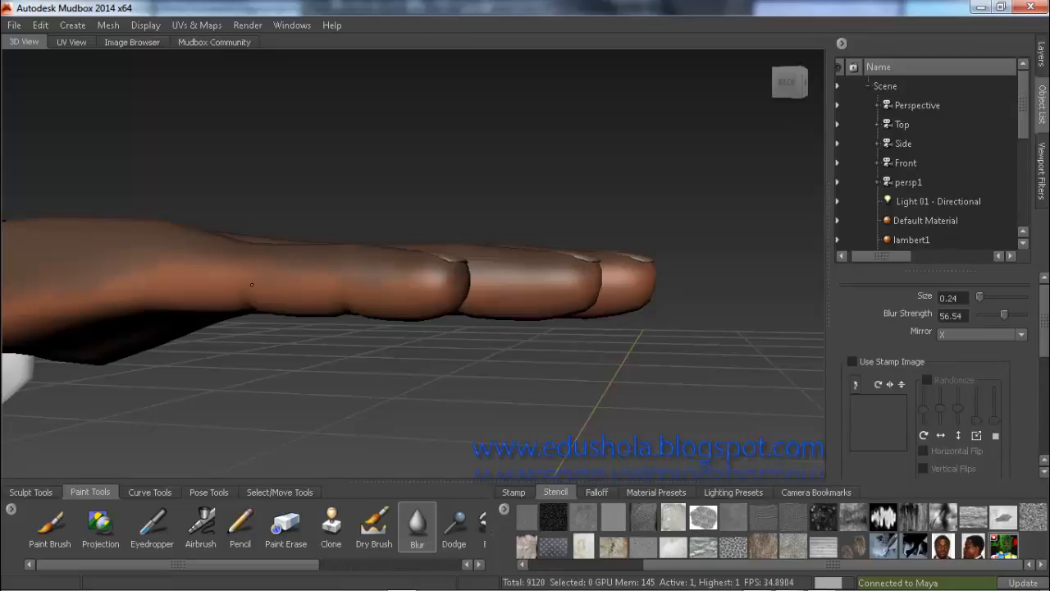
{"action": "mouse_move", "coordinate": [396, 291]}
{"action": "left_mouse_down", "text": "alt"}
{"action": "mouse_move", "coordinate": [256, 260]}
{"action": "mouse_move", "coordinate": [234, 267]}
{"action": "left_mouse_up", "text": "alt"}
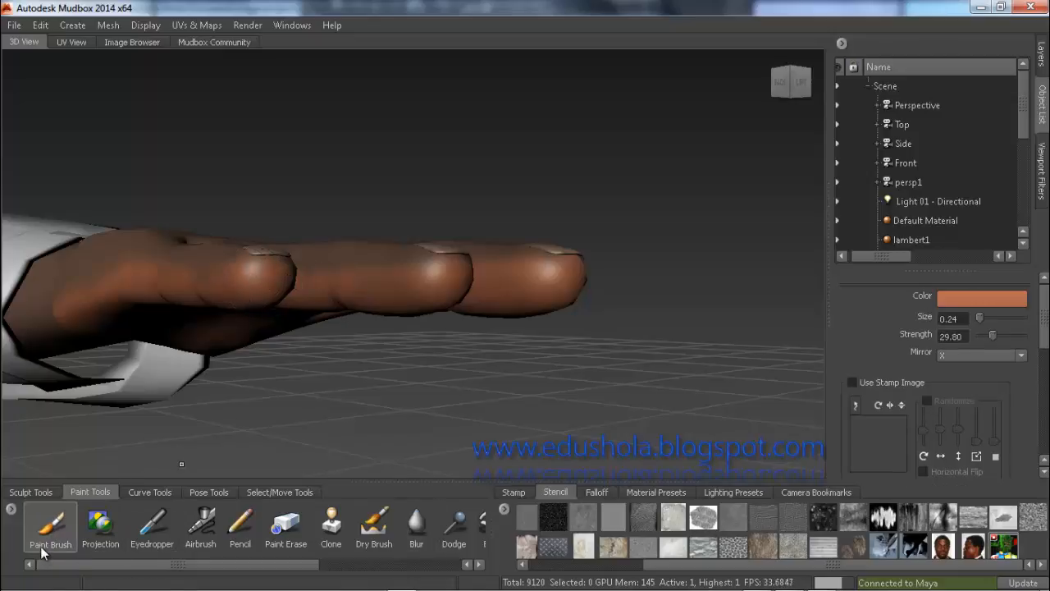
{"action": "left_click", "coordinate": [421, 538]}
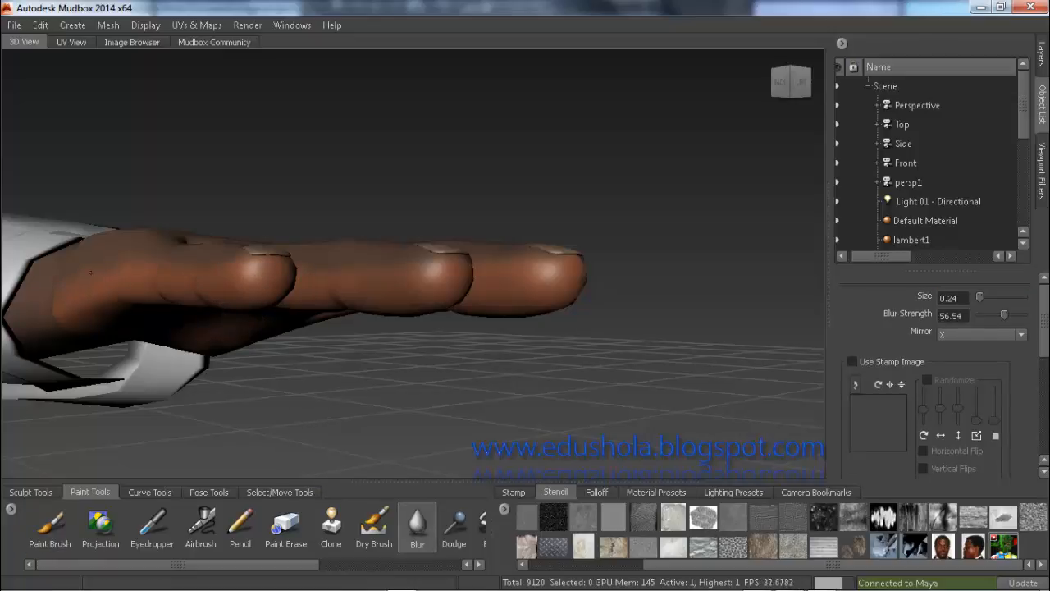
Step: Soften the colour edge along the index finger's side facing the thumb and set the blur strength to 1.00
{"action": "left_click_drag", "start_coordinate": [262, 289], "coordinate": [67, 294], "text": "alt"}
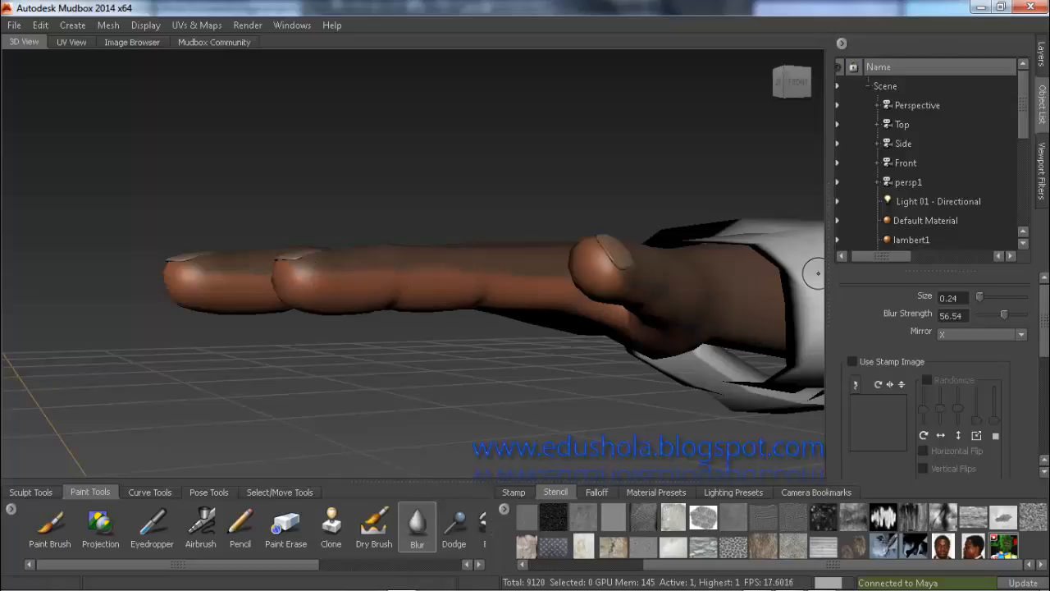
{"action": "left_click_drag", "start_coordinate": [1002, 311], "coordinate": [977, 313]}
{"action": "left_click_drag", "start_coordinate": [480, 300], "coordinate": [473, 303], "text": "alt"}
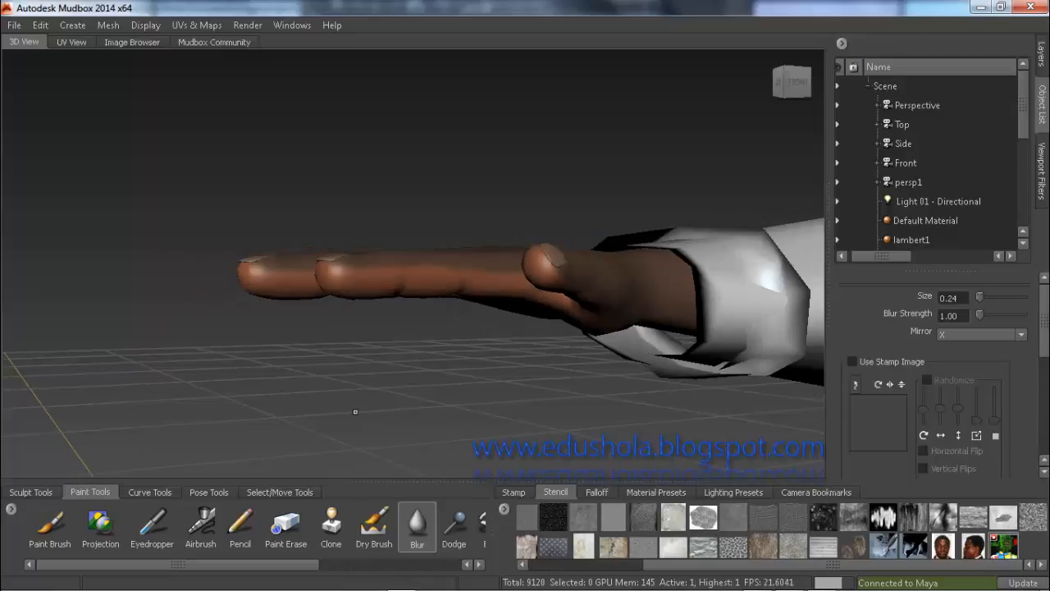
Step: Examine the painted hand from above and the character's body and legs from a distance
{"action": "left_click_drag", "start_coordinate": [355, 411], "coordinate": [582, 402], "text": "alt"}
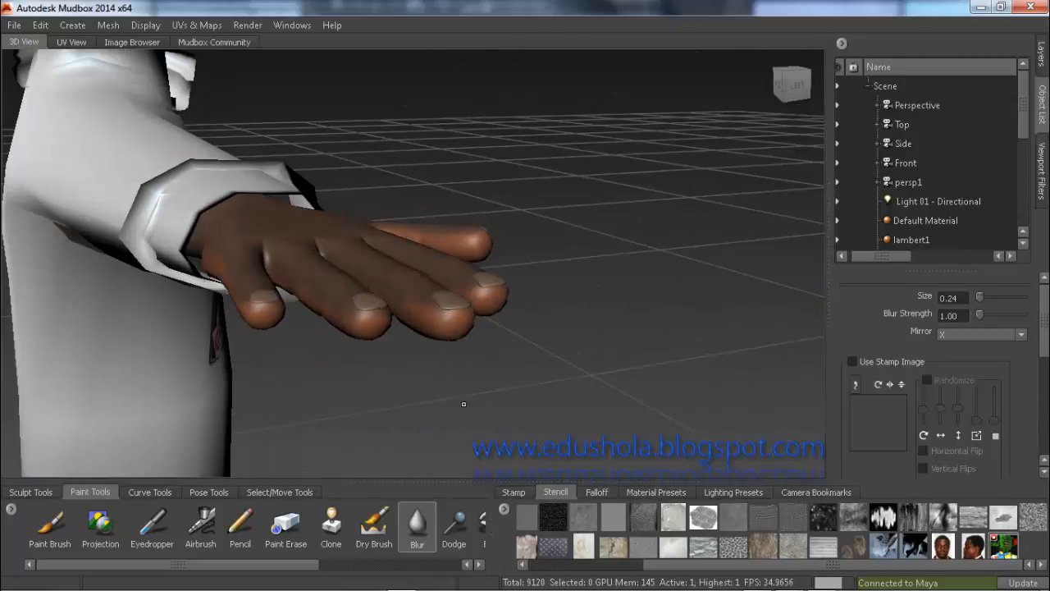
{"action": "left_click_drag", "start_coordinate": [464, 404], "coordinate": [419, 342], "text": "alt"}
{"action": "scroll", "coordinate": [491, 347], "scroll_direction": "down", "scroll_amount": 5}
{"action": "left_click_drag", "start_coordinate": [480, 362], "coordinate": [459, 359], "text": "alt"}
{"action": "scroll", "coordinate": [560, 338], "scroll_direction": "down", "scroll_amount": 2}
{"action": "middle_click_drag", "start_coordinate": [590, 366], "coordinate": [338, 178], "text": "alt"}
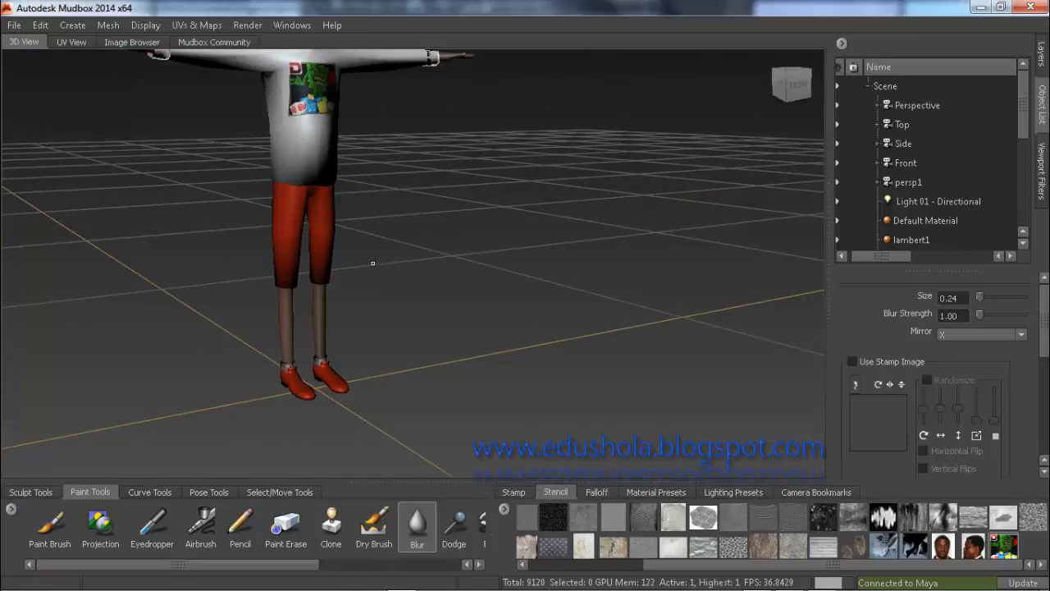
Step: Examine the whole painted character from the front, side and above, including the head, shirt, hands and trousers
{"action": "left_click_drag", "start_coordinate": [372, 263], "coordinate": [423, 135], "text": "alt"}
{"action": "middle_click_drag", "start_coordinate": [424, 135], "coordinate": [372, 294], "text": "alt"}
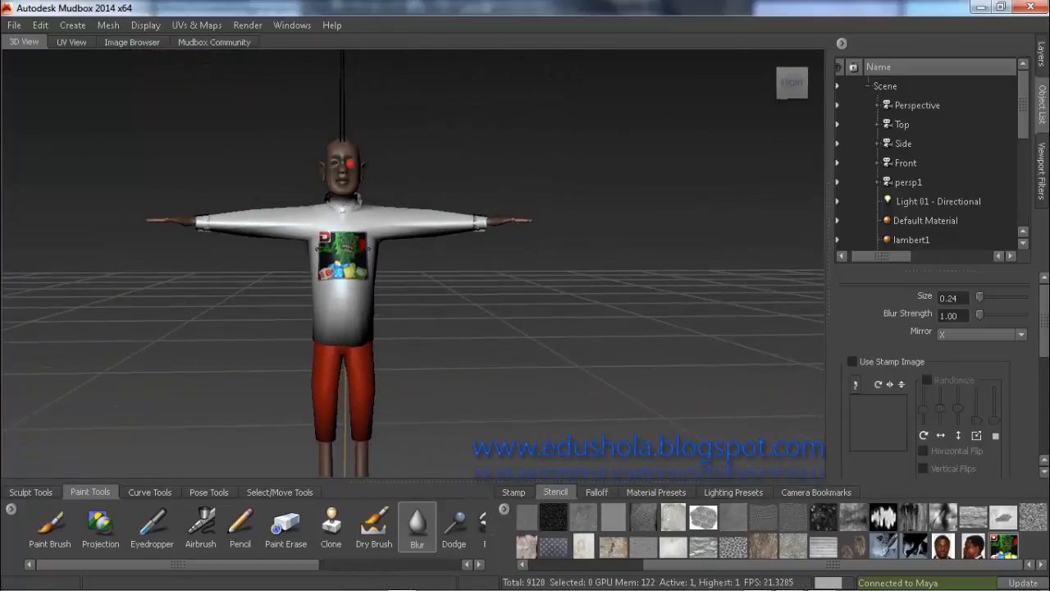
{"action": "left_click_drag", "start_coordinate": [318, 249], "coordinate": [364, 244], "text": "alt"}
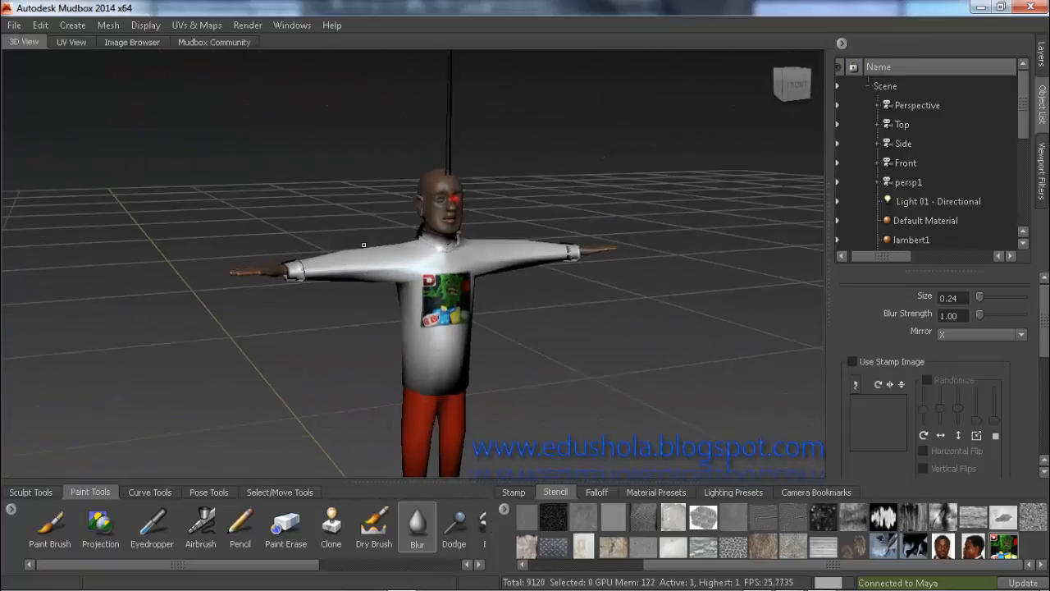
{"action": "middle_click_drag", "start_coordinate": [398, 358], "coordinate": [331, 238], "text": "alt"}
{"action": "left_click_drag", "start_coordinate": [332, 299], "coordinate": [295, 301], "text": "alt"}
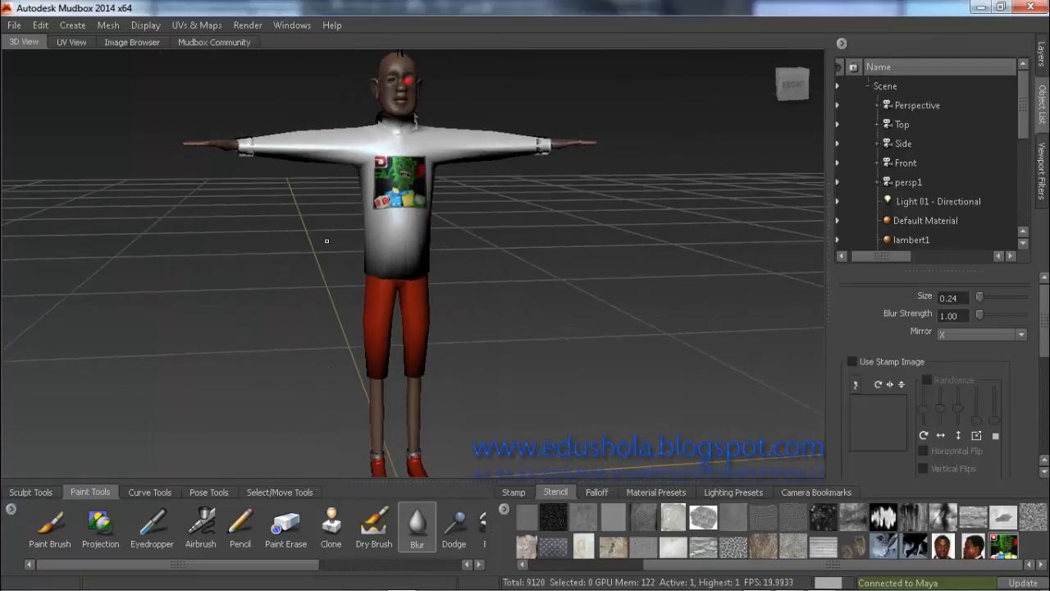
{"action": "left_click_drag", "start_coordinate": [394, 300], "coordinate": [437, 300], "text": "alt"}
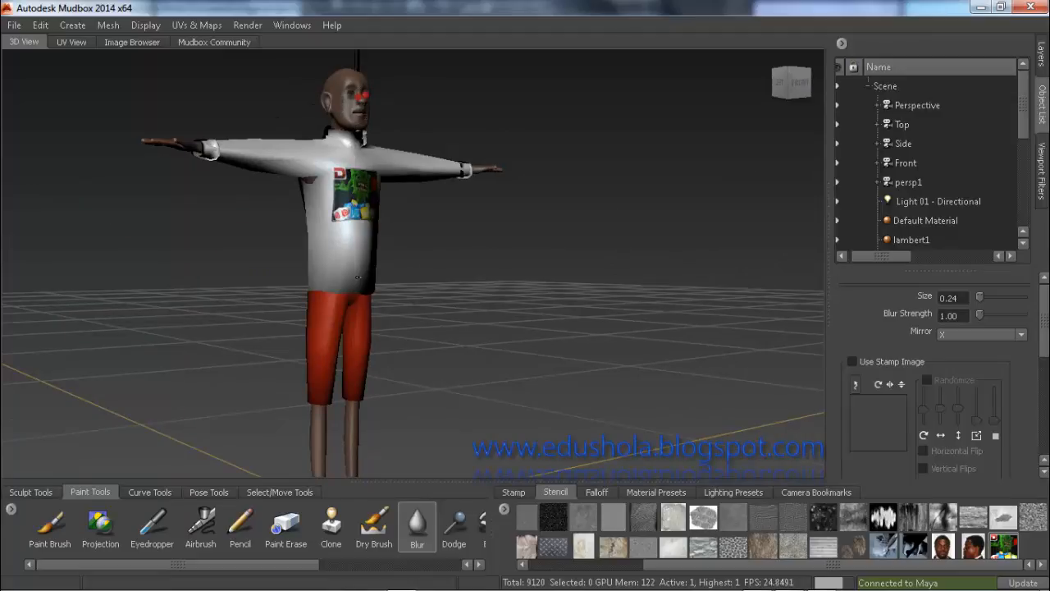
{"action": "middle_click_drag", "start_coordinate": [357, 278], "coordinate": [357, 312], "text": "alt"}
{"action": "scroll", "coordinate": [352, 163], "scroll_direction": "up", "scroll_amount": 3}
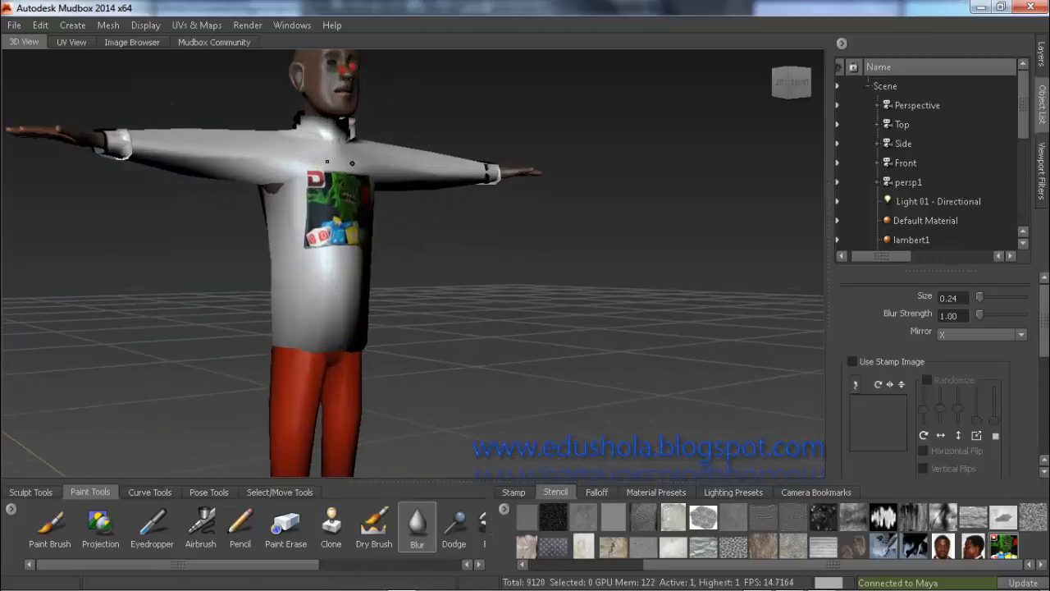
{"action": "middle_click_drag", "start_coordinate": [352, 163], "coordinate": [383, 221], "text": "alt"}
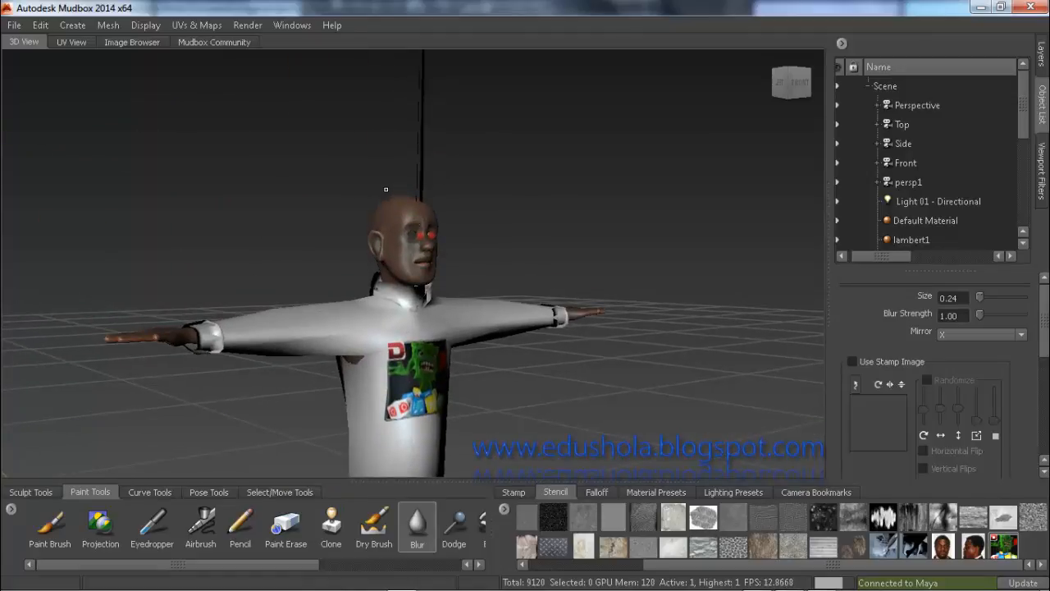
{"action": "left_click_drag", "start_coordinate": [271, 255], "coordinate": [303, 290], "text": "alt"}
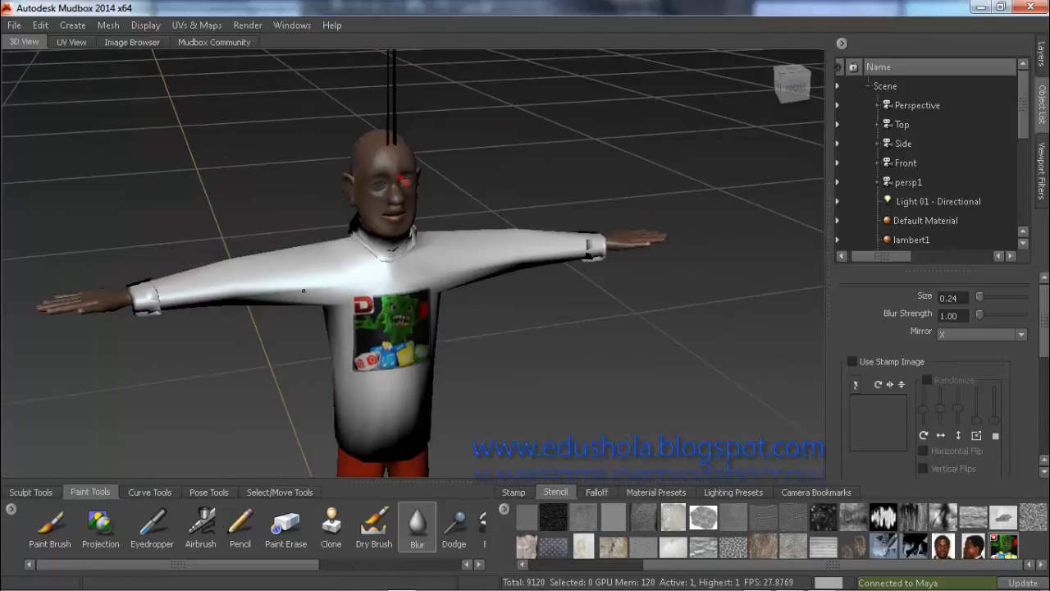
Step: Step the character mesh down to subdivision level 0 and inspect its upper body from the front and side
{"action": "key", "text": "Page_Down"}
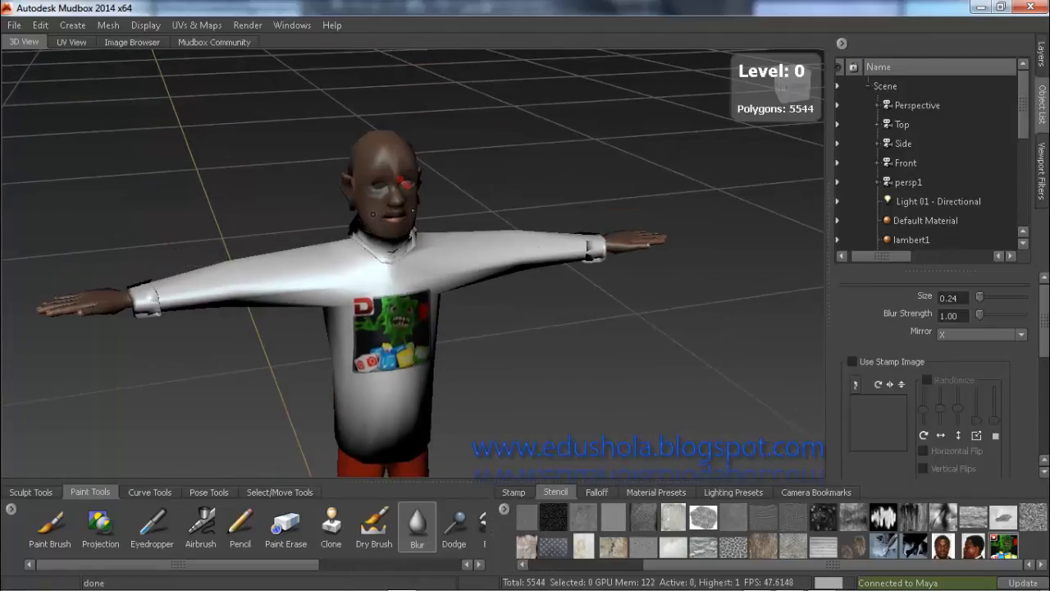
{"action": "mouse_move", "coordinate": [369, 240]}
{"action": "left_mouse_down", "text": "alt"}
{"action": "mouse_move", "coordinate": [370, 254]}
{"action": "mouse_move", "coordinate": [367, 209]}
{"action": "mouse_move", "coordinate": [375, 222]}
{"action": "left_mouse_up", "text": "alt"}
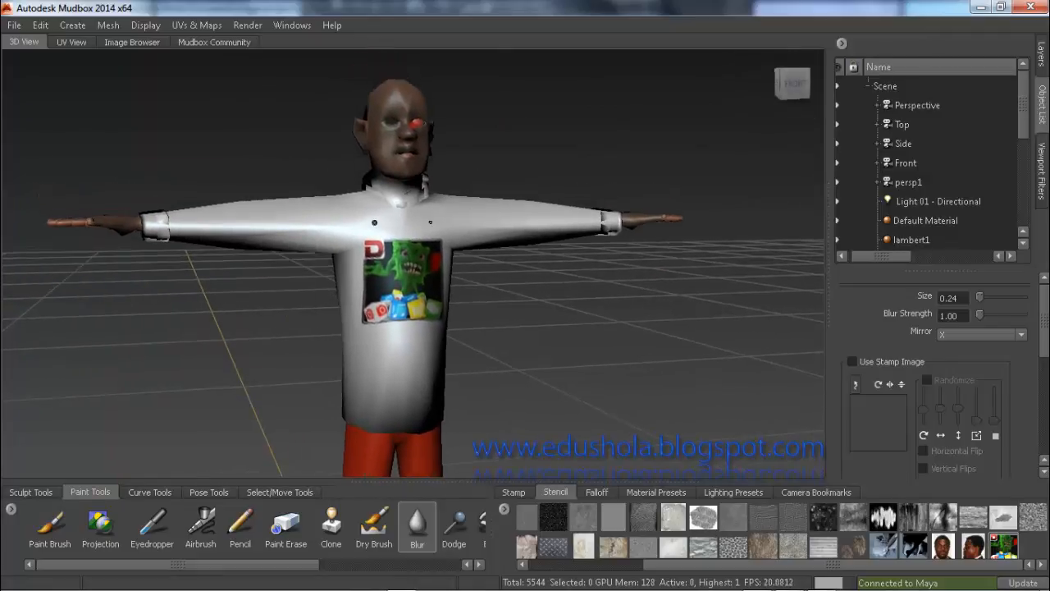
{"action": "left_click_drag", "start_coordinate": [358, 172], "coordinate": [438, 172], "text": "alt"}
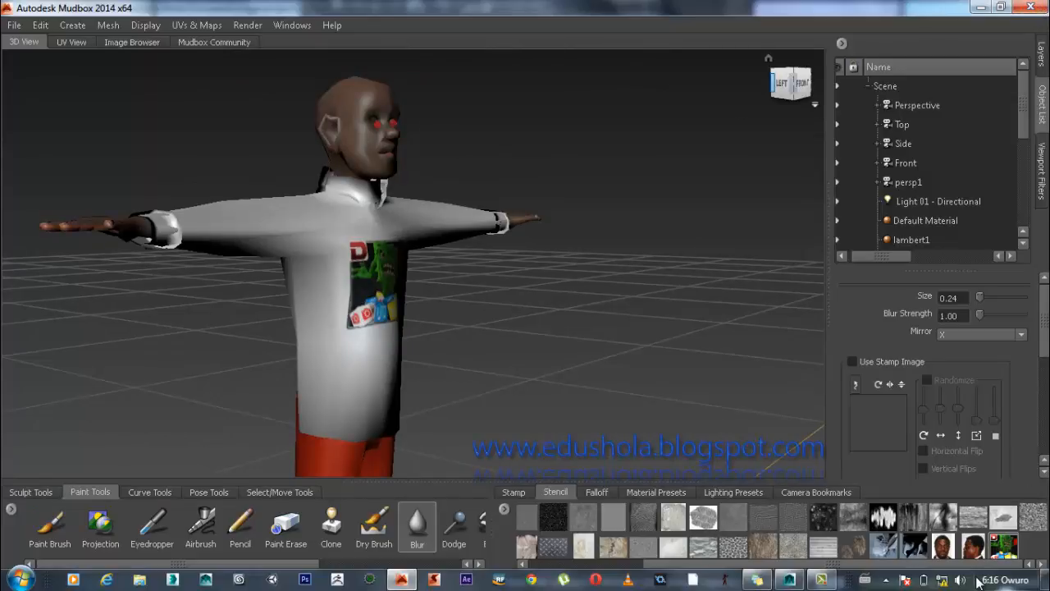
{"action": "left_click", "coordinate": [824, 579]}
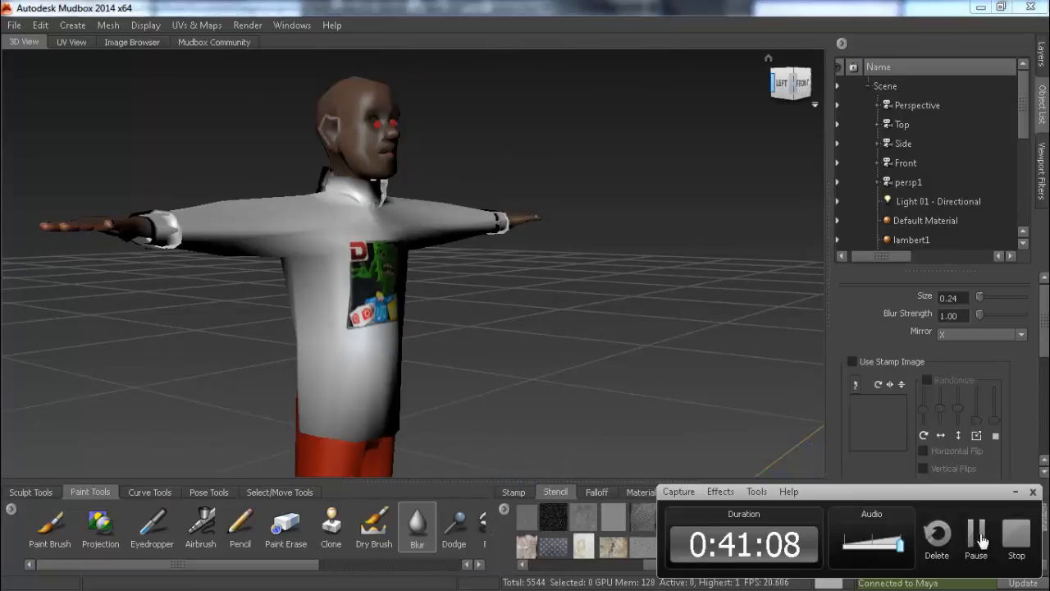